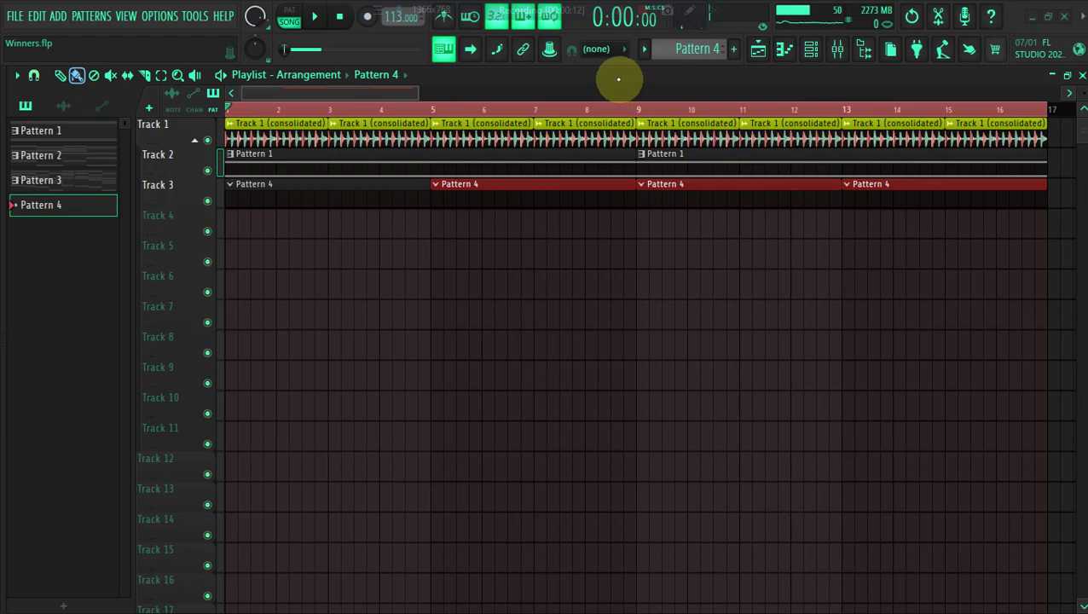
Open Pattern 1's M1 #8 notes in the piano roll, play them, and check the channel rack before returning to the playlist.
double_click(292, 166)
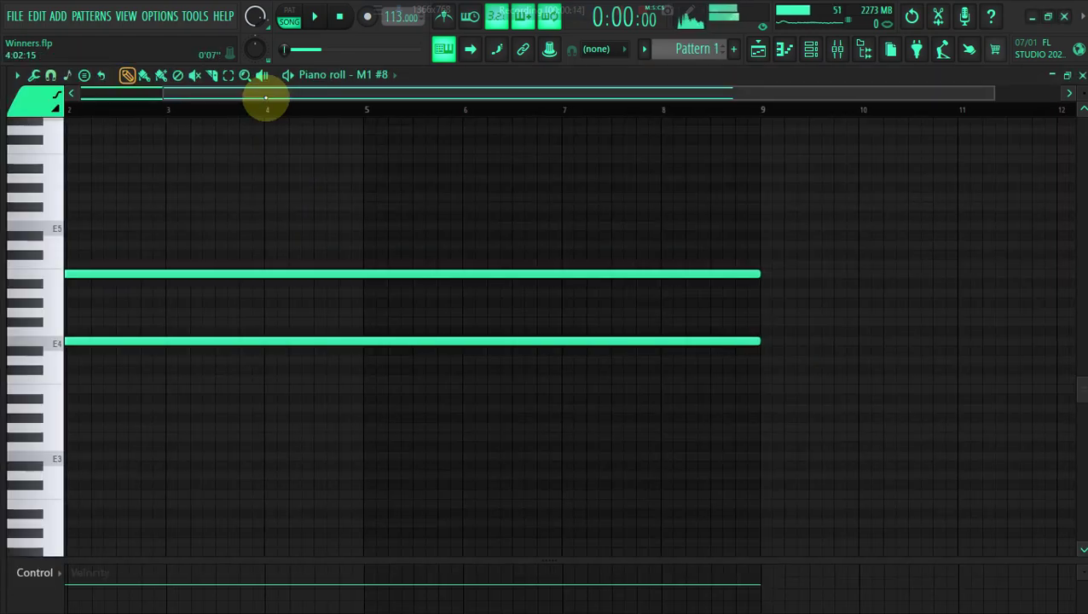
key("space")
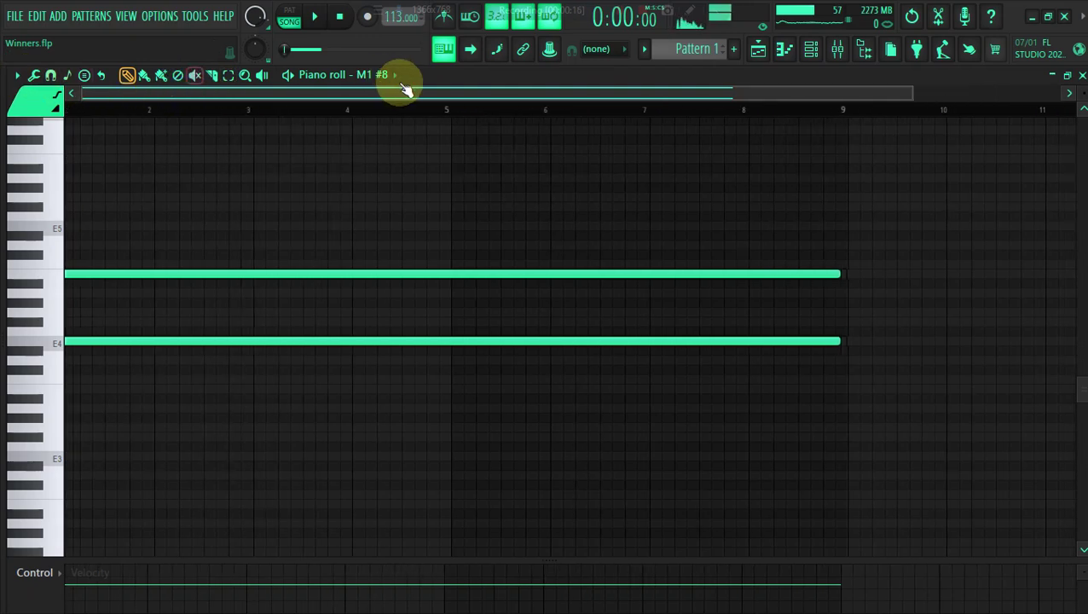
left_click(812, 49)
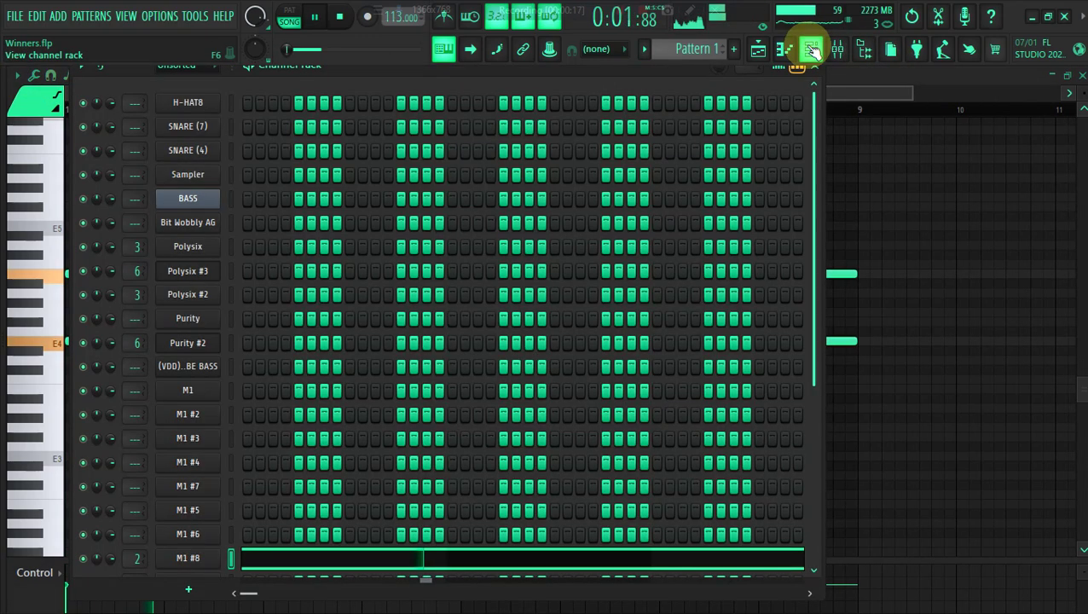
left_click(761, 50)
key("space")
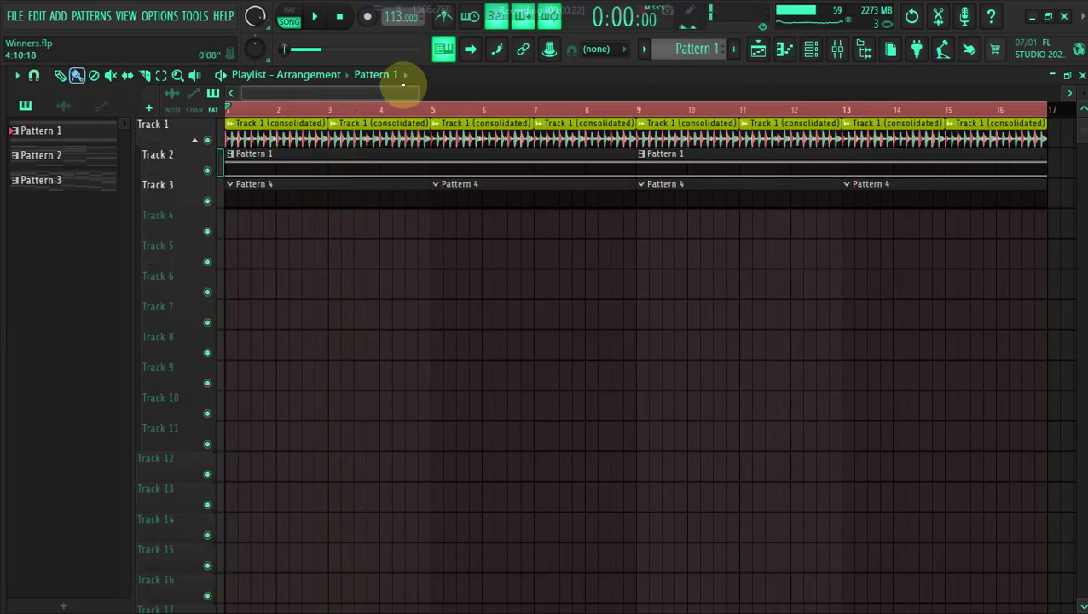
Delete the two Pattern 4 clips on Track 3 between bars 1 and 9.
left_click_drag(405, 97, 441, 116)
right_click(418, 202)
right_click(280, 195)
left_click_drag(390, 93, 432, 97)
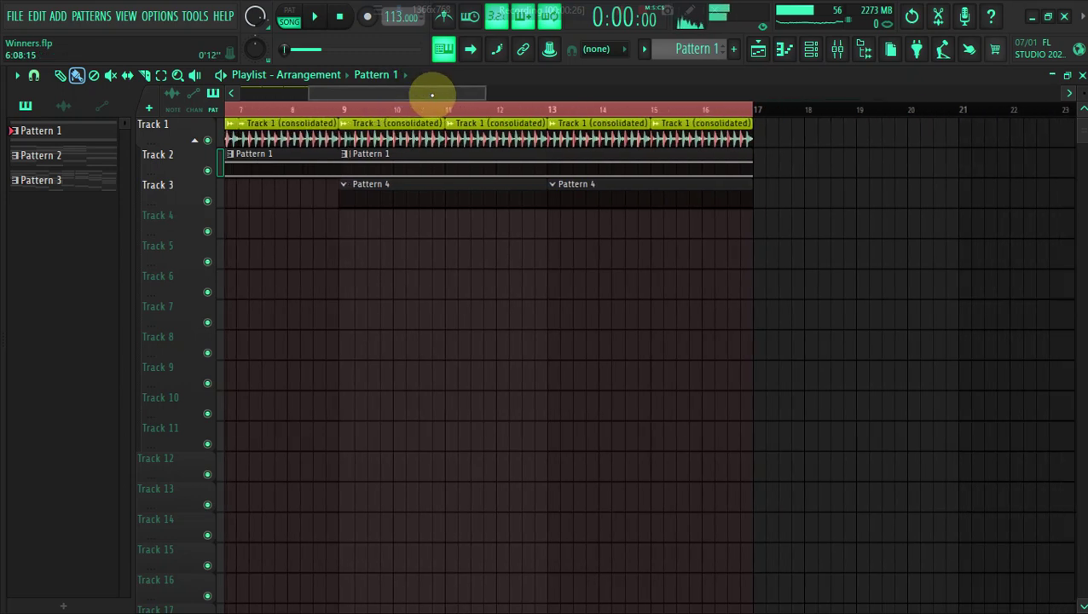
Select the playlist range from bar 9 to bar 17 as the loop and play it back.
left_click(316, 109)
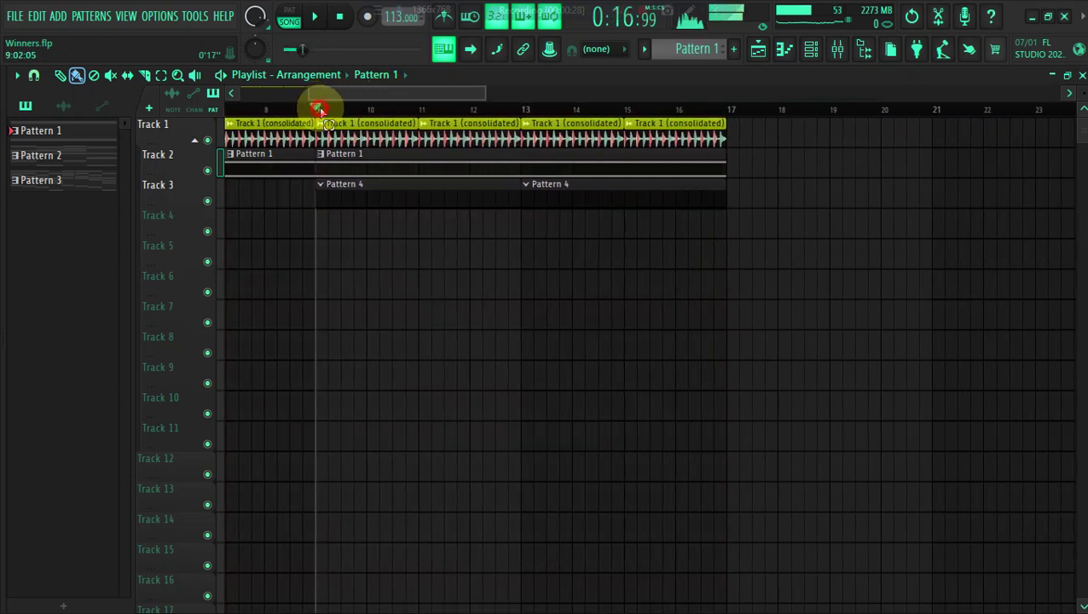
left_click_drag(319, 109, 702, 167)
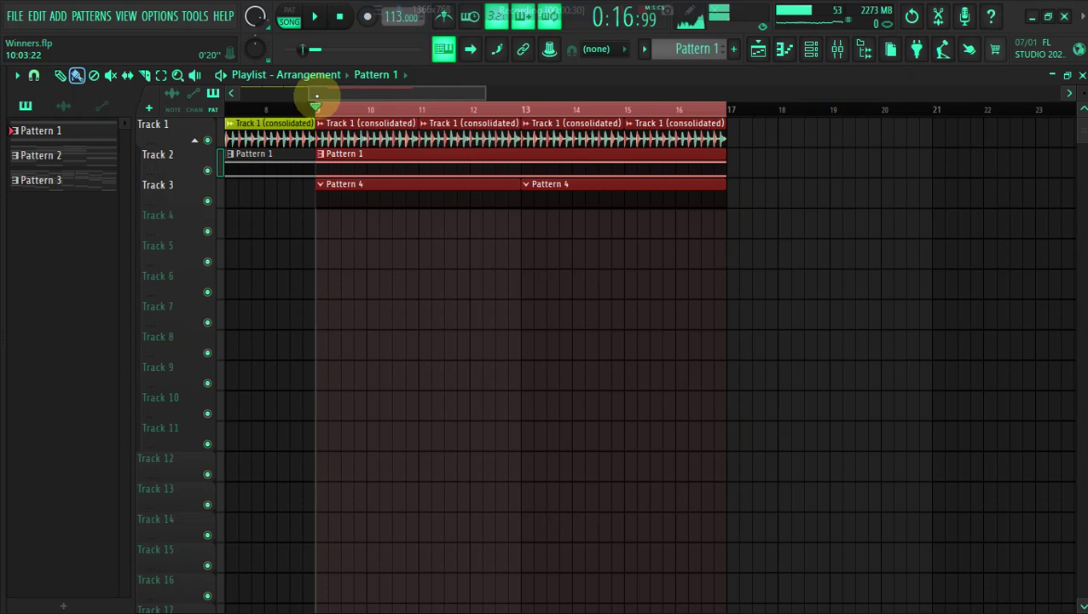
left_click_drag(310, 96, 327, 97)
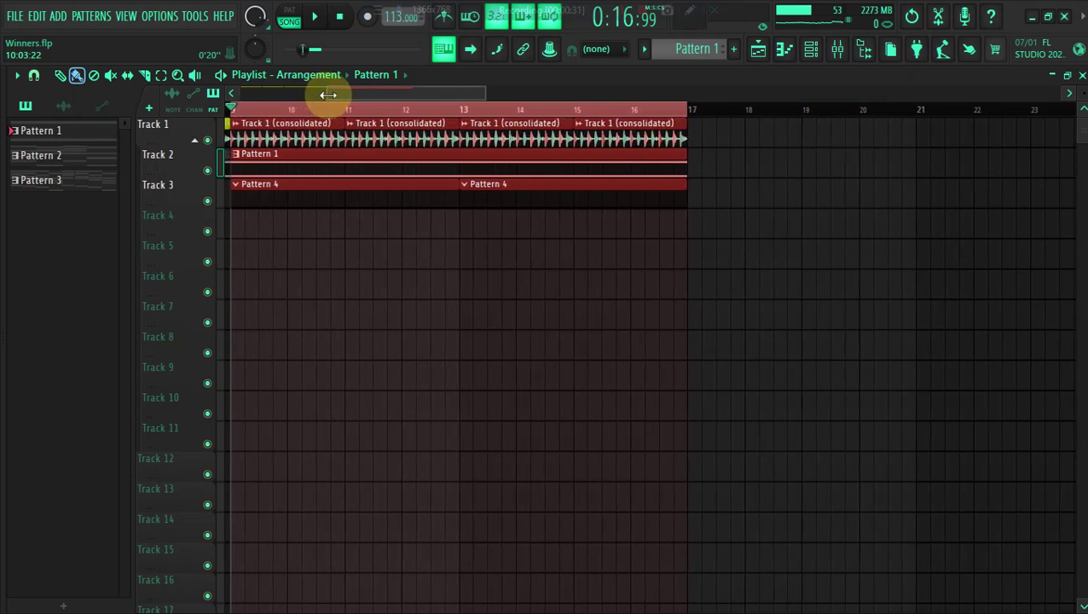
left_click_drag(486, 94, 329, 96)
left_click_drag(476, 93, 425, 81)
key("space")
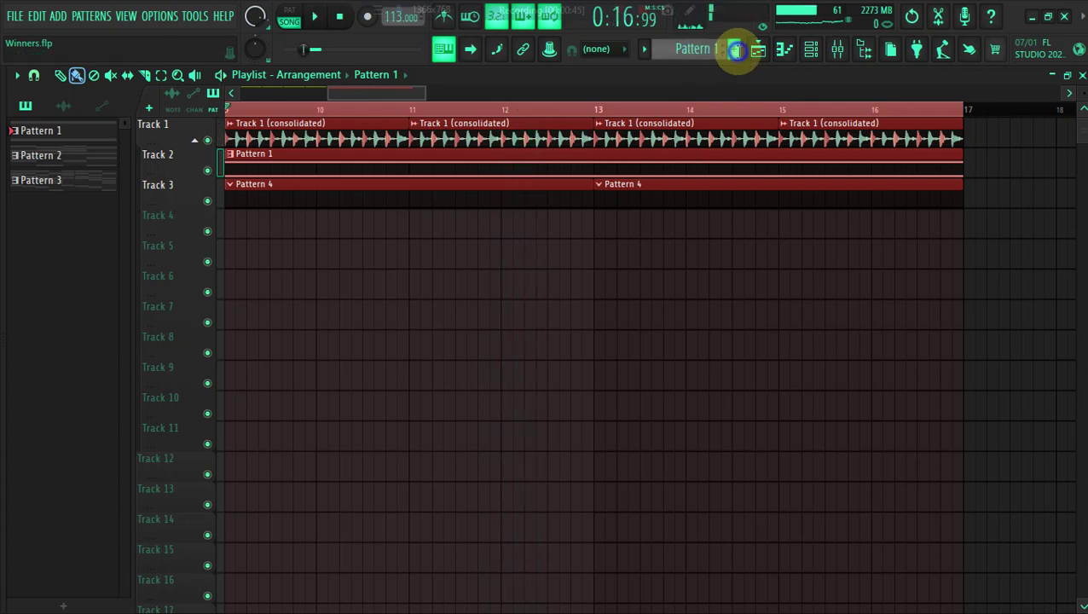
Switch to the empty Pattern 4, shorten its Track 3 clip at bar 9, and delete the clip at bar 13.
left_click(739, 53)
left_click(324, 224)
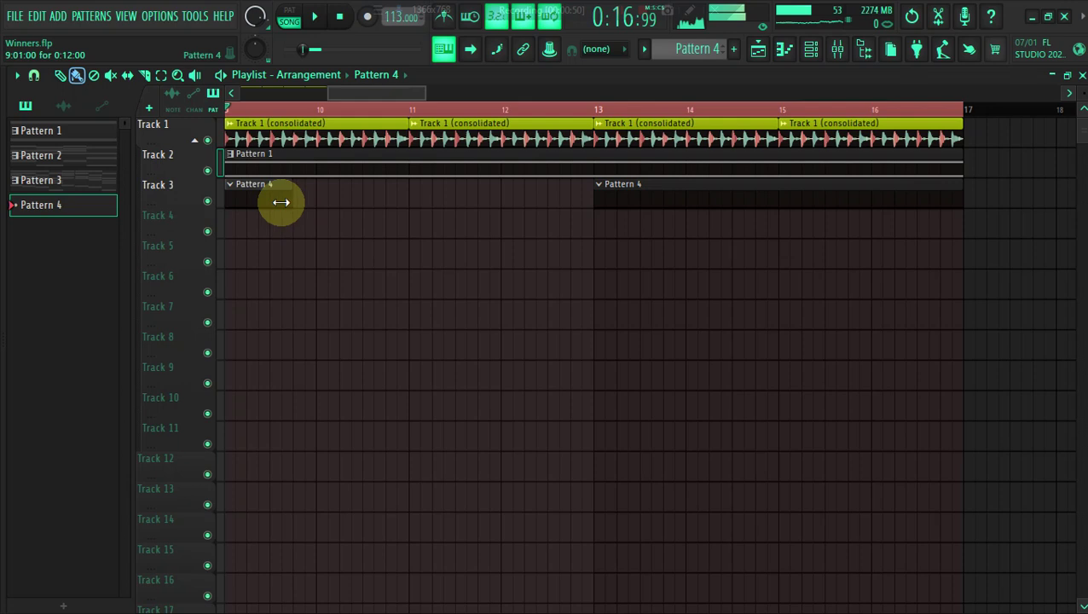
right_click(692, 191)
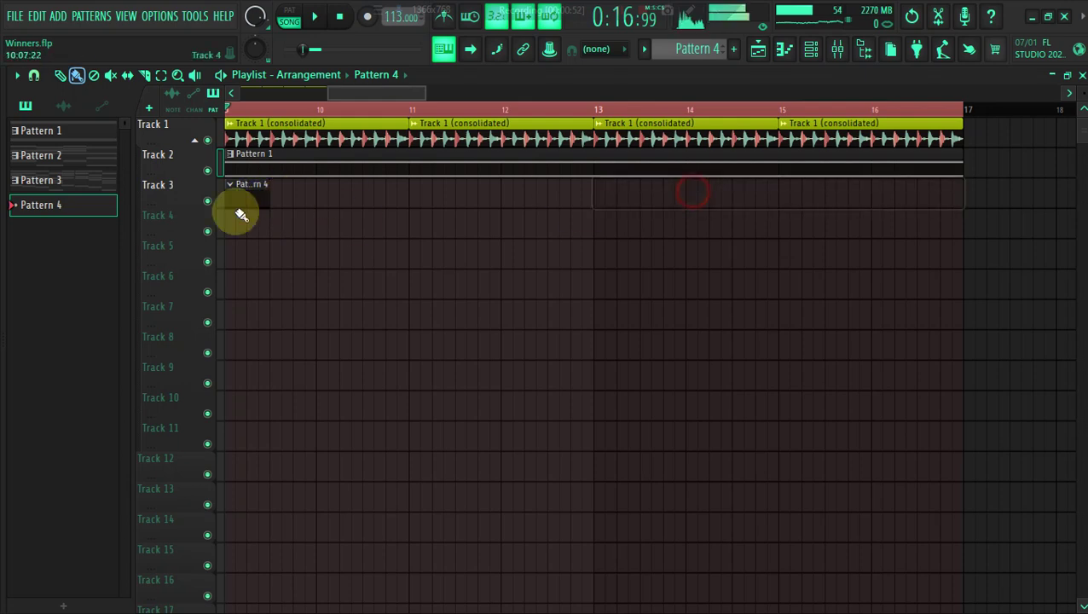
left_click_drag(436, 197, 925, 187)
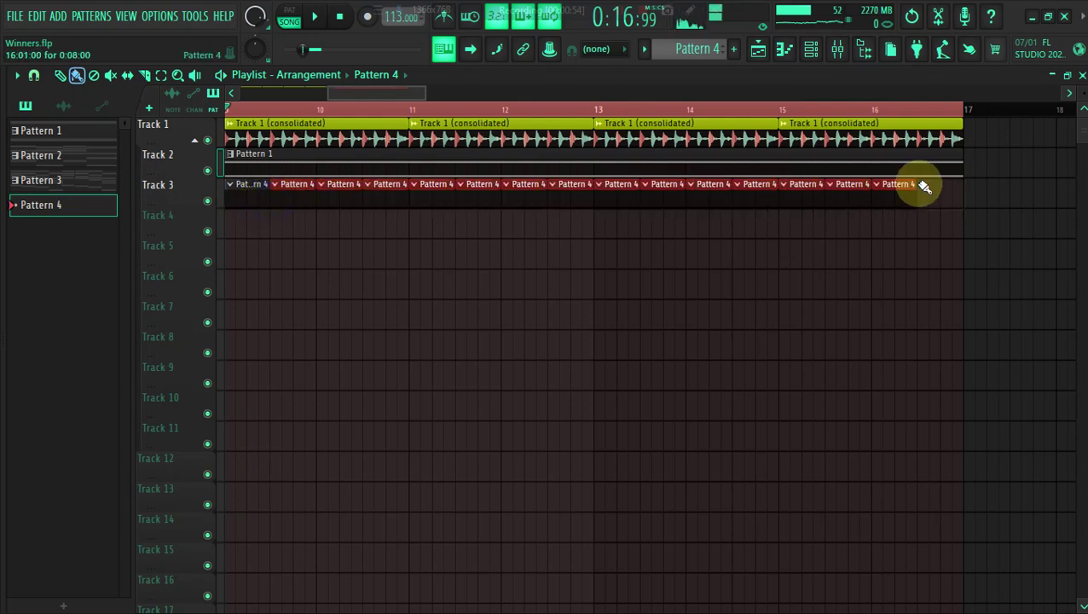
right_click(326, 203)
right_click(297, 202)
right_click(418, 201)
right_click(639, 203)
right_click(573, 200)
Paint one-bar Pattern 4 clips on Track 3 from bar 10 to the end of bar 16.
key("space")
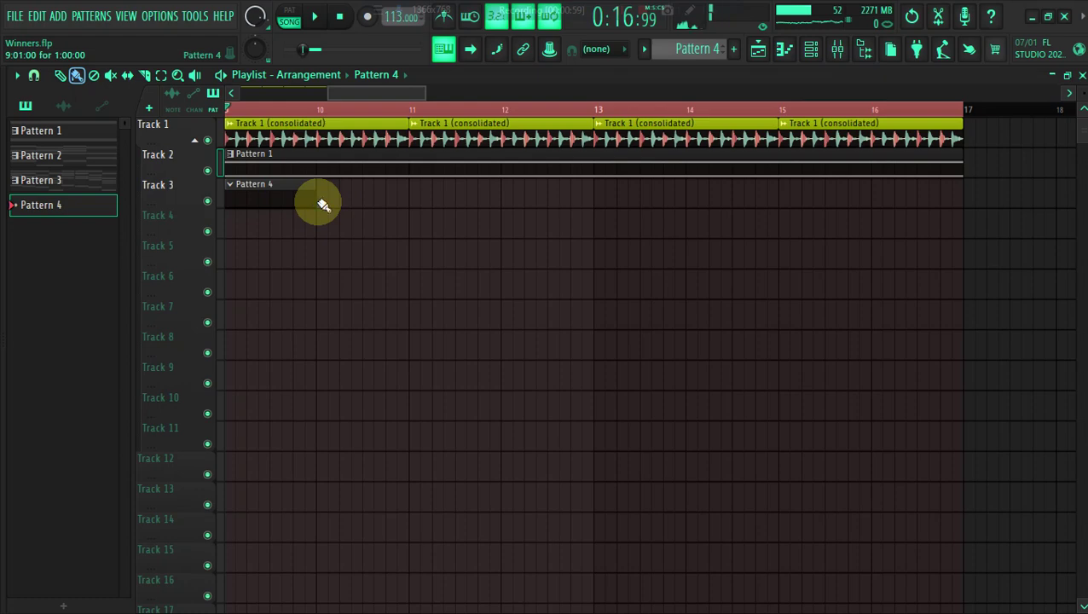
left_click_drag(331, 203, 894, 198)
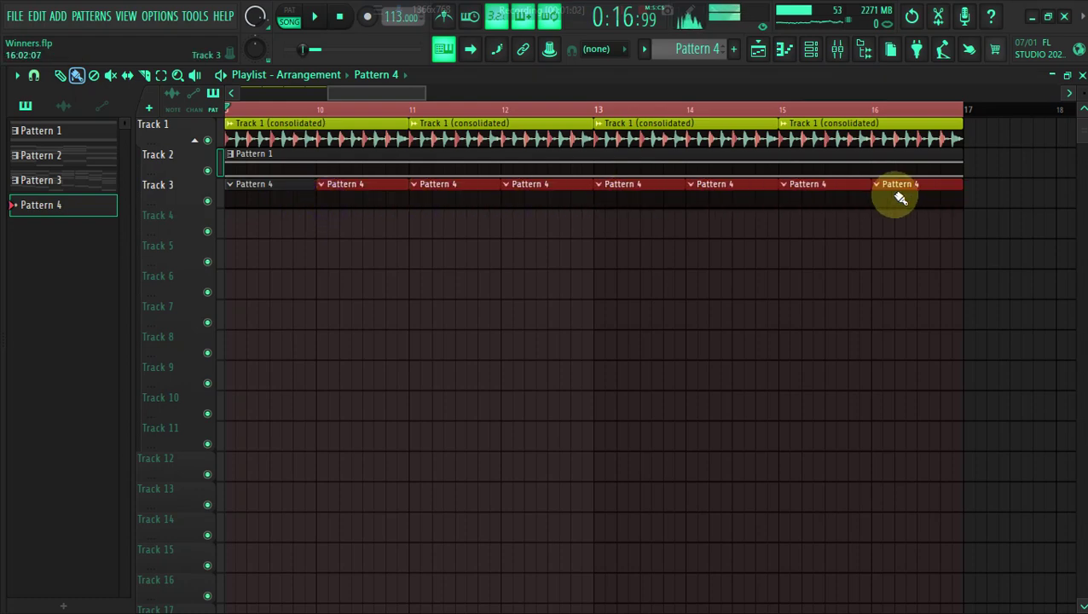
Open the Purity instrument from the channel rack and load the Muted Guitar preset from the GM Normal category.
left_click(812, 54)
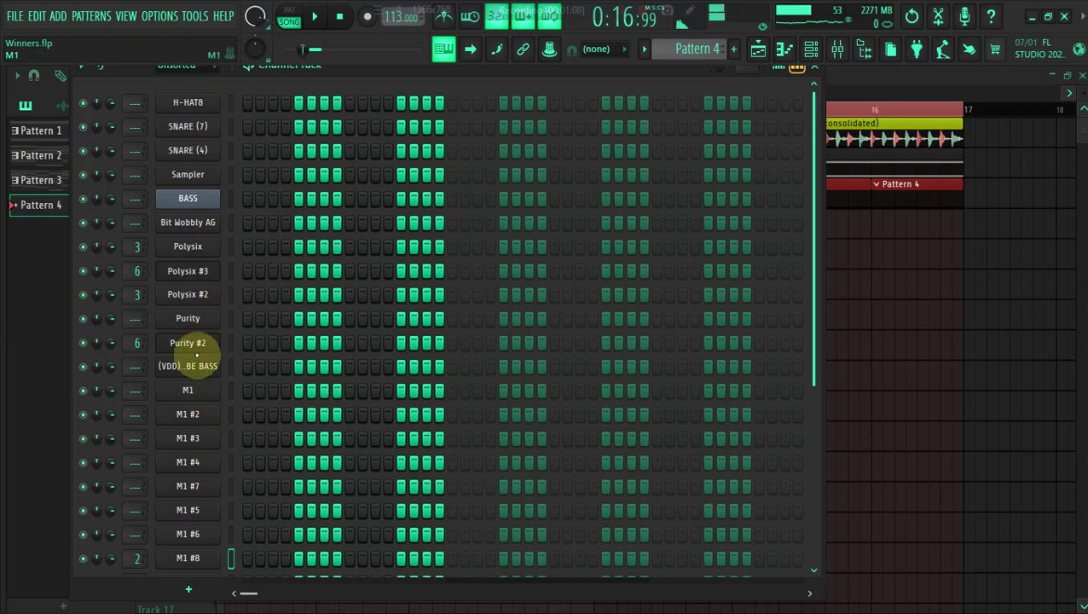
left_click(198, 322)
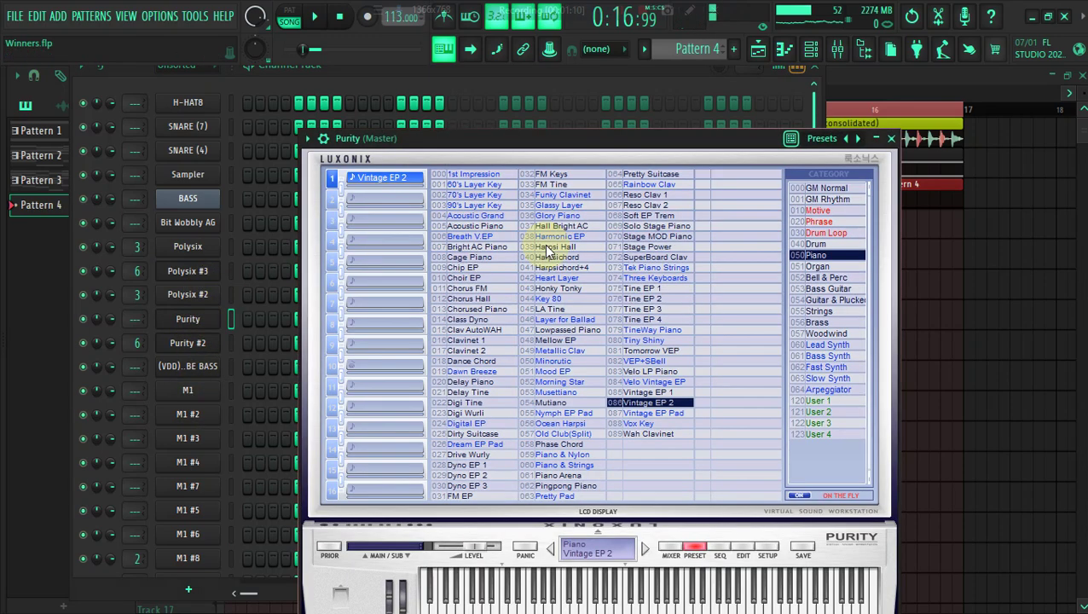
left_click(836, 186)
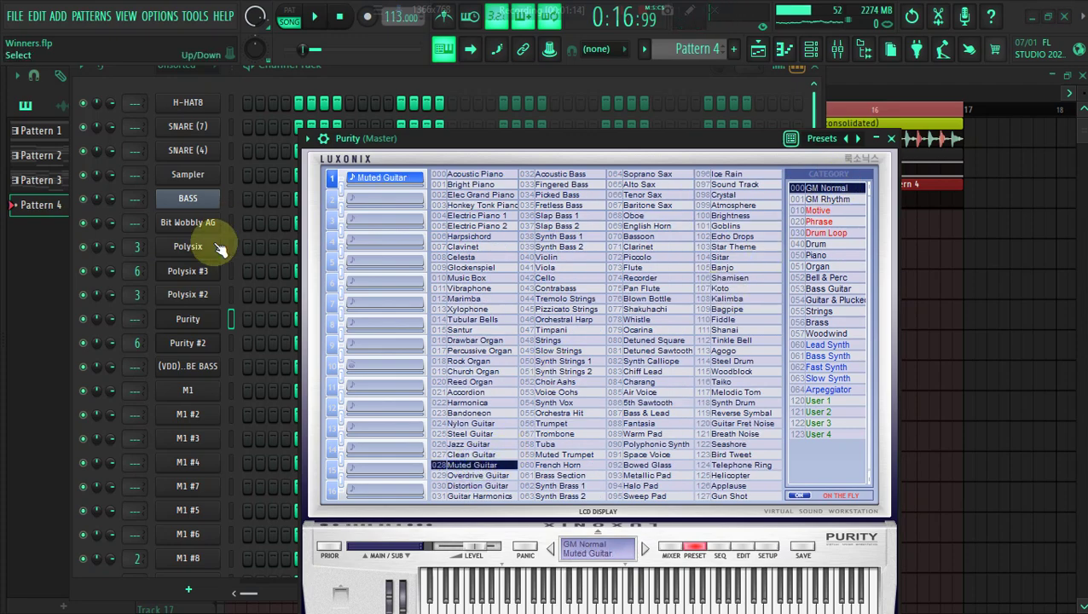
Open the Purity channel's piano roll in Pattern 4 and play the loop for reference.
left_click(202, 319)
right_click(231, 314)
left_click(247, 318)
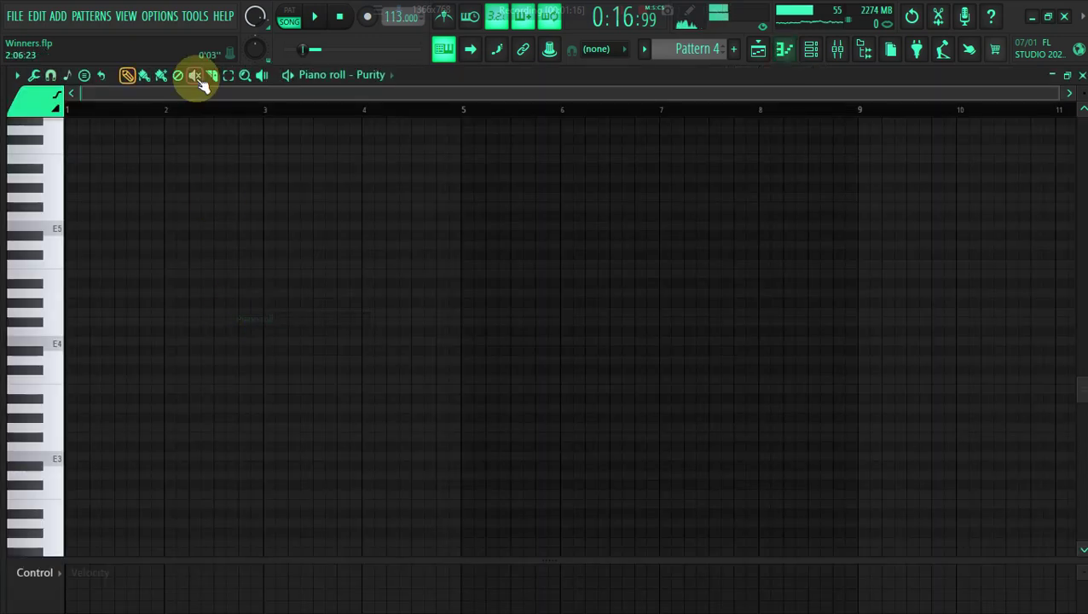
key("space")
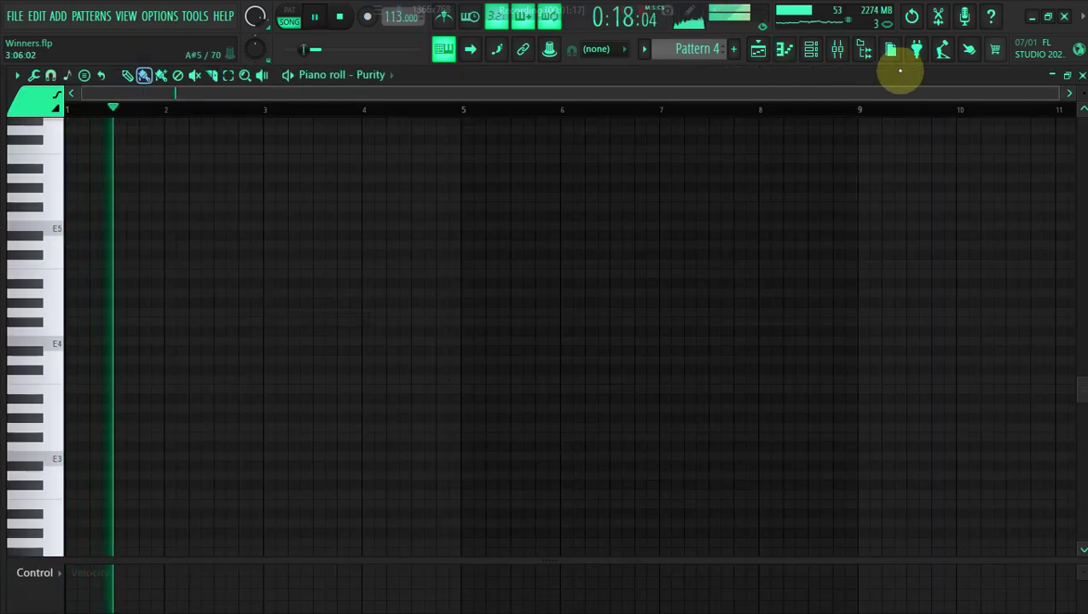
key("space")
left_click_drag(1056, 97, 379, 119)
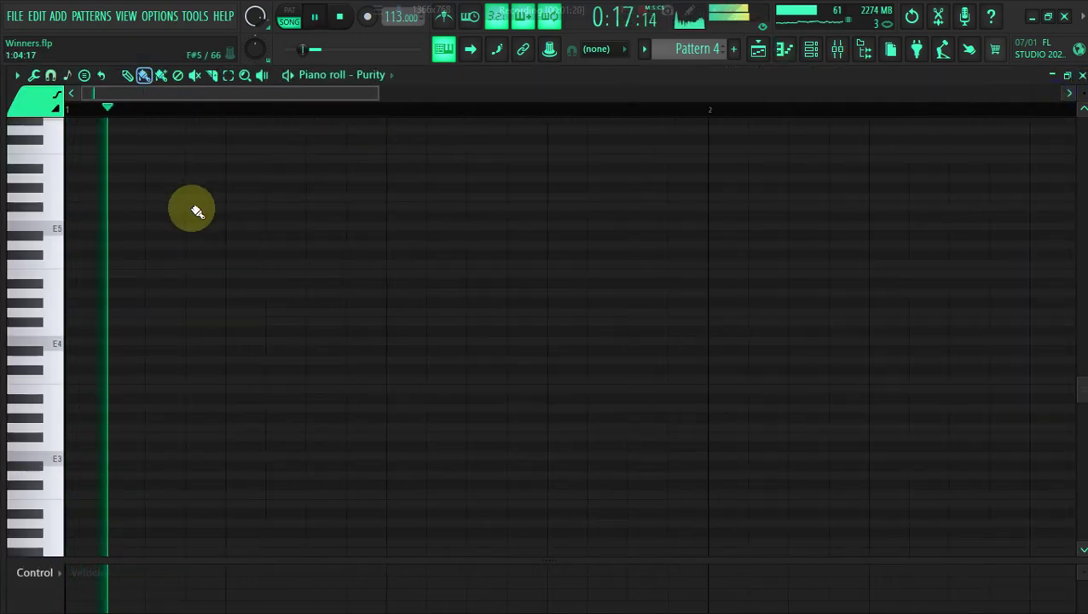
left_click(122, 227)
key("space")
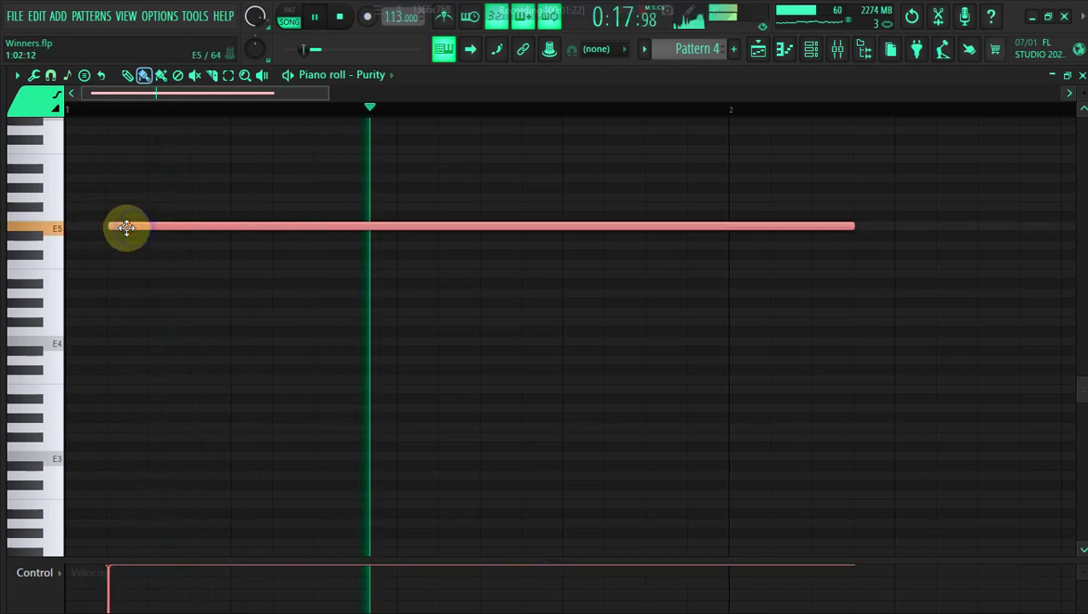
right_click(126, 228)
Set the piano roll snap to Cell.
left_click(16, 75)
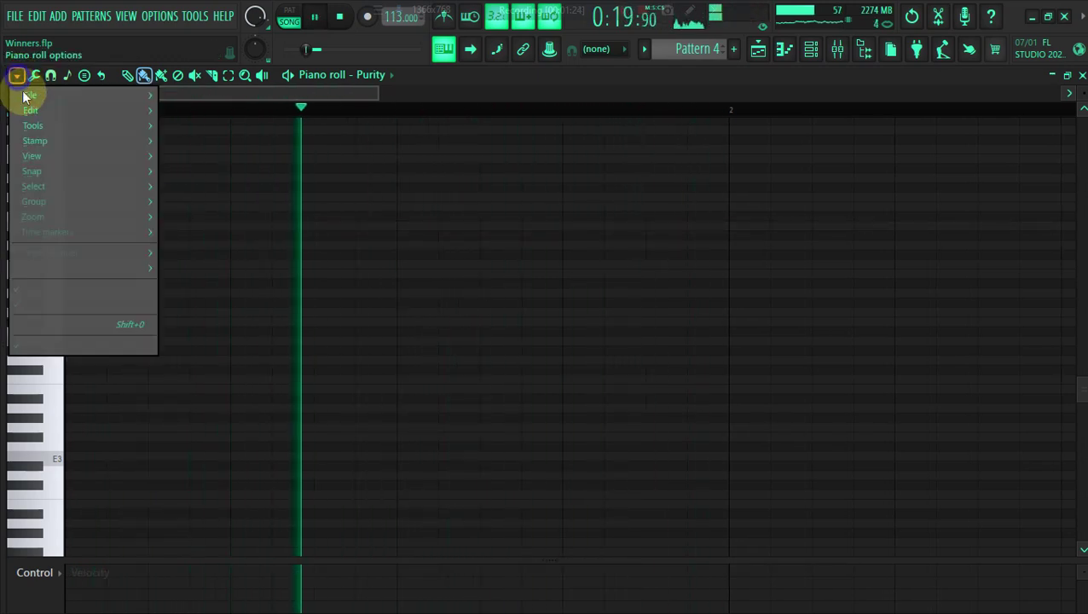
mouse_move(144, 175)
left_click(176, 208)
key("space")
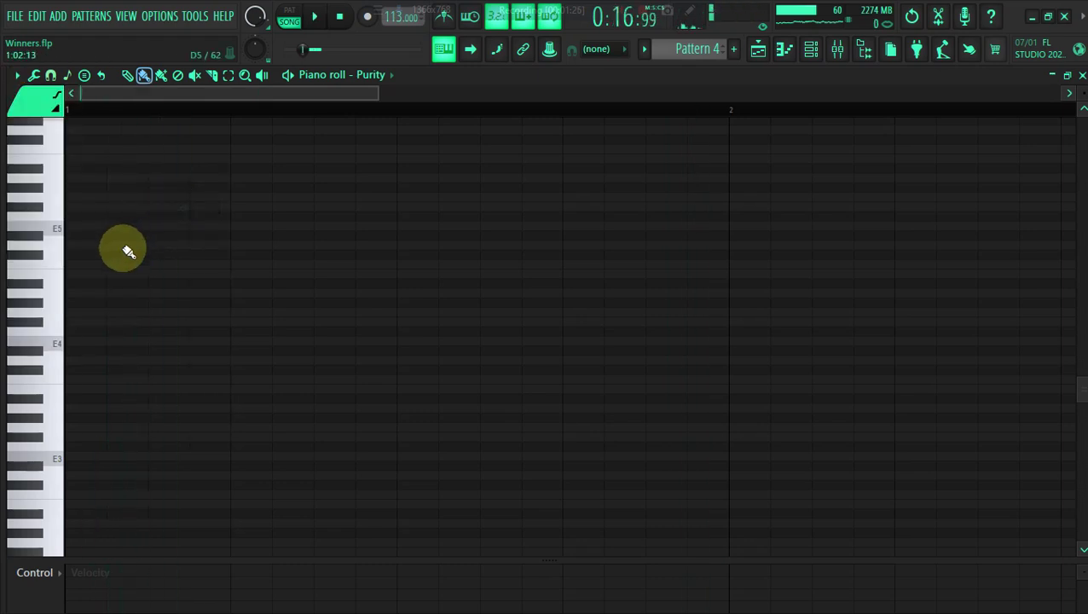
Place one-step E5 notes at steps 3 and 7 of bar 1, checking their timing with playback.
left_click(116, 247)
key("ctrl+z")
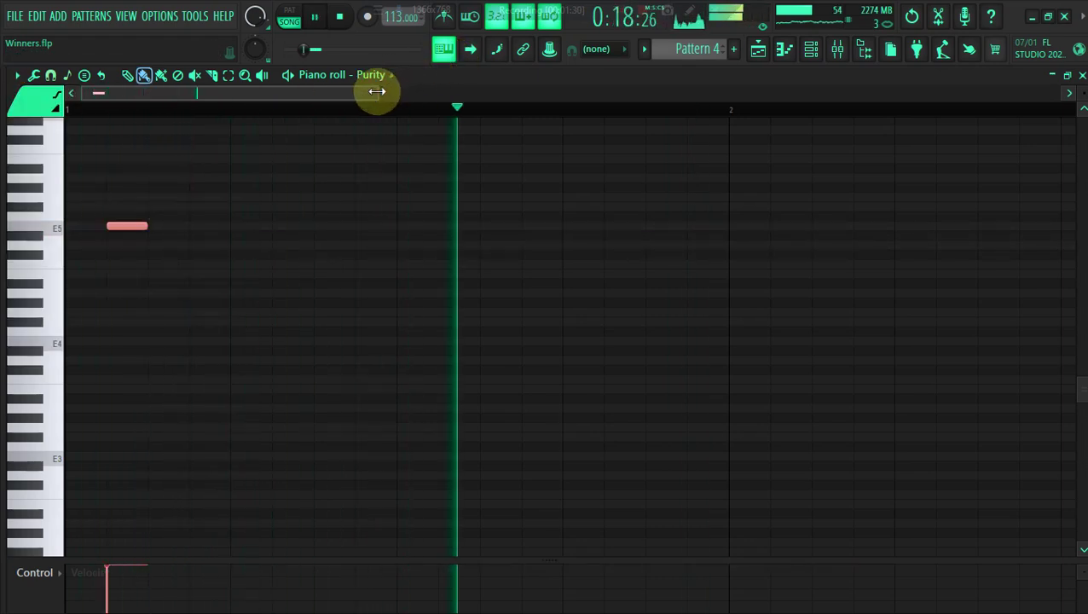
left_click_drag(377, 93, 538, 107)
key("space")
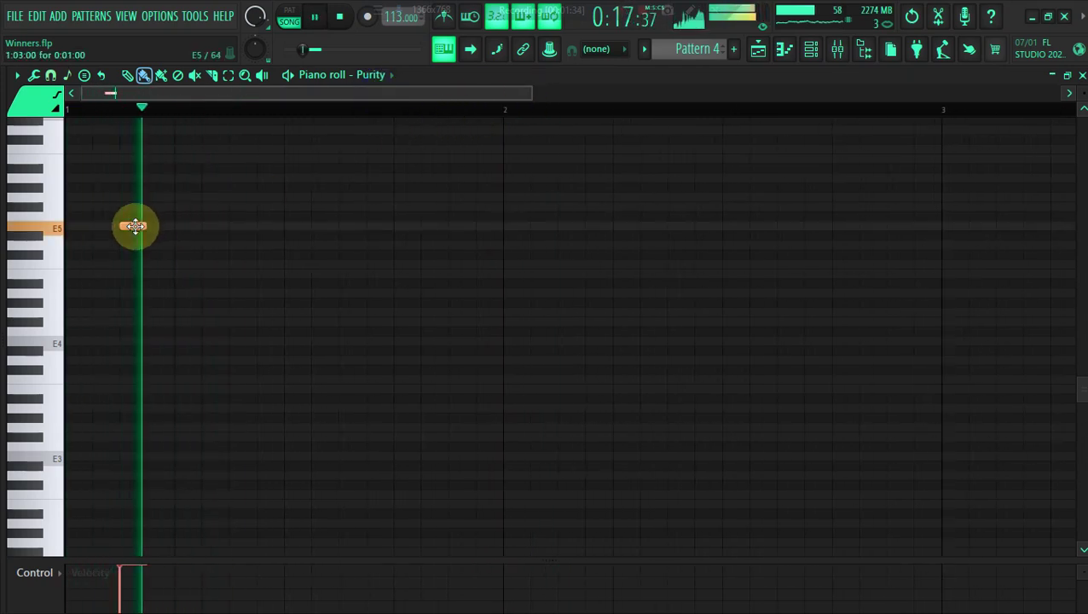
left_click(205, 227)
key("space")
key("space")
key("space")
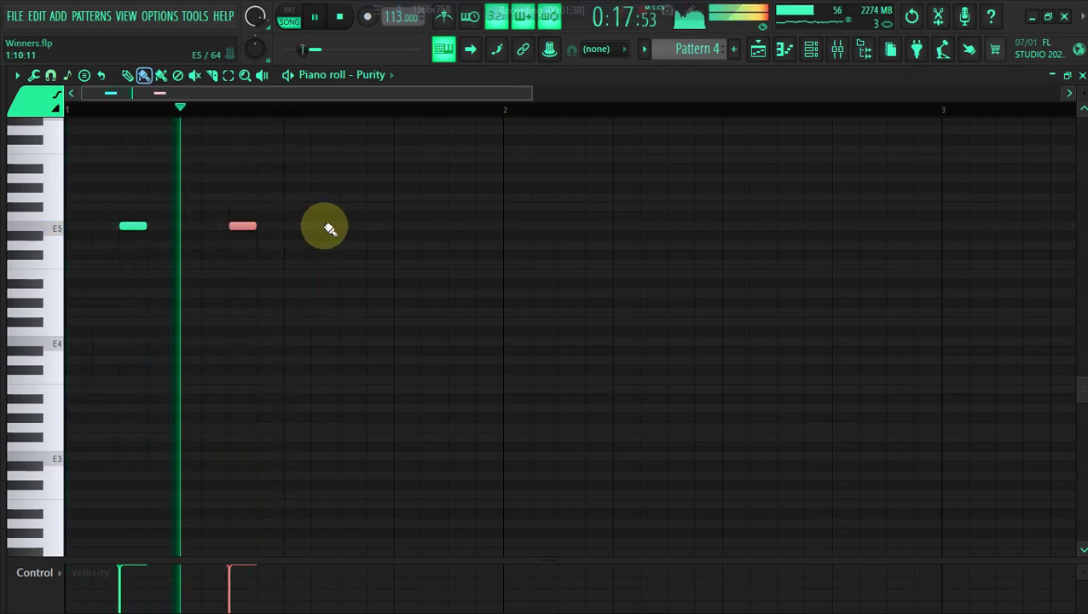
Add one-step notes in bar 1: E5 at step 11, D5 at step 13, and E5 at step 15.
left_click(344, 227)
left_click(401, 227)
key("space")
mouse_move(400, 227)
left_mouse_down()
mouse_move(400, 198)
mouse_move(408, 246)
left_mouse_up()
key("space")
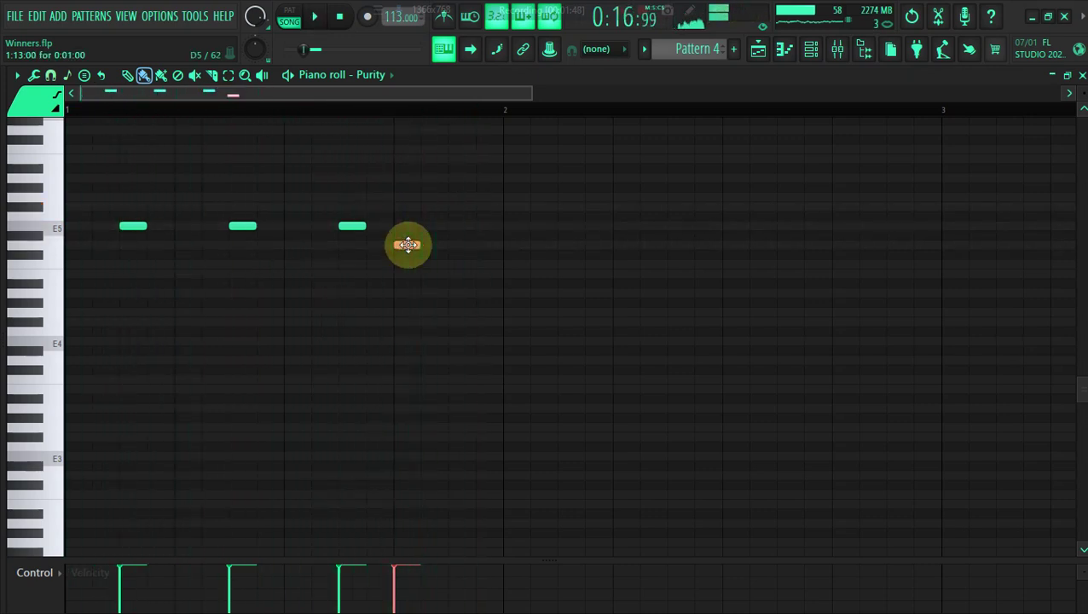
key("space")
left_click(435, 227)
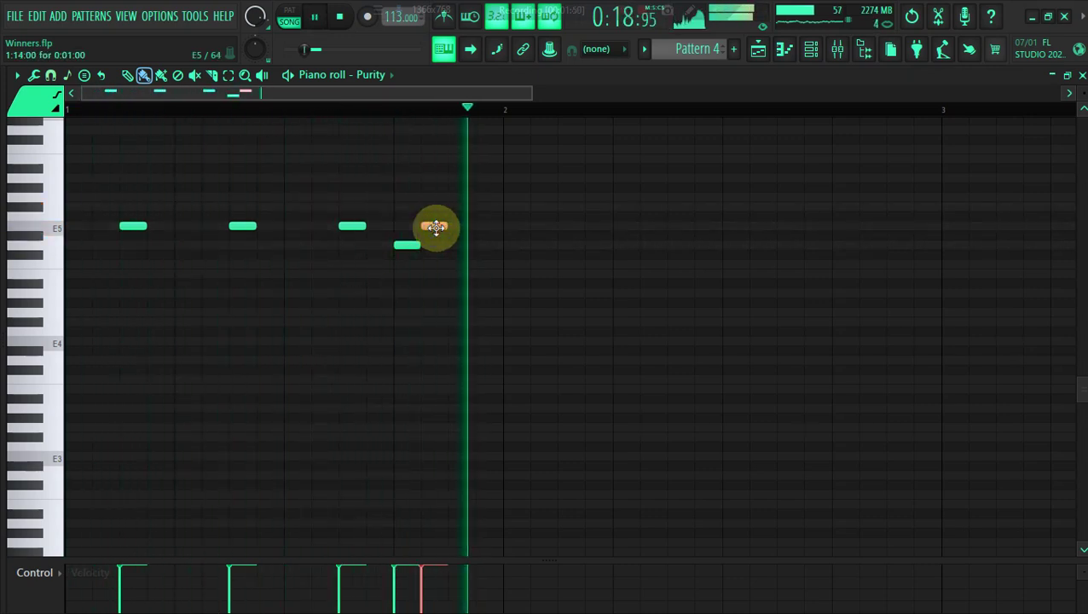
left_click_drag(435, 227, 462, 228)
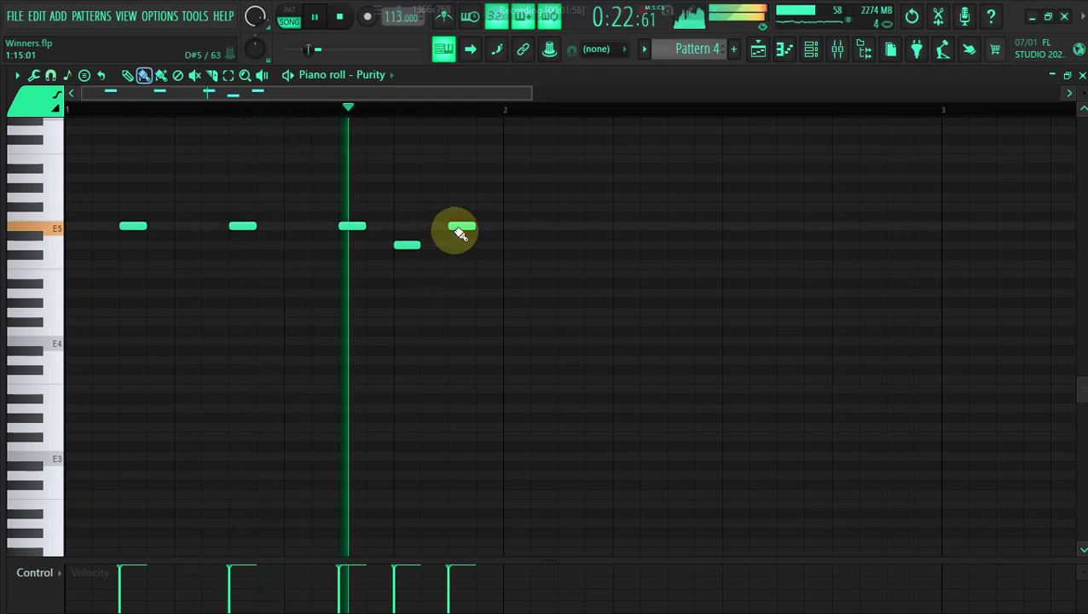
Set the piano roll snap to 1/3 step.
key("space")
left_click_drag(528, 91, 465, 92)
left_click(23, 76)
mouse_move(100, 174)
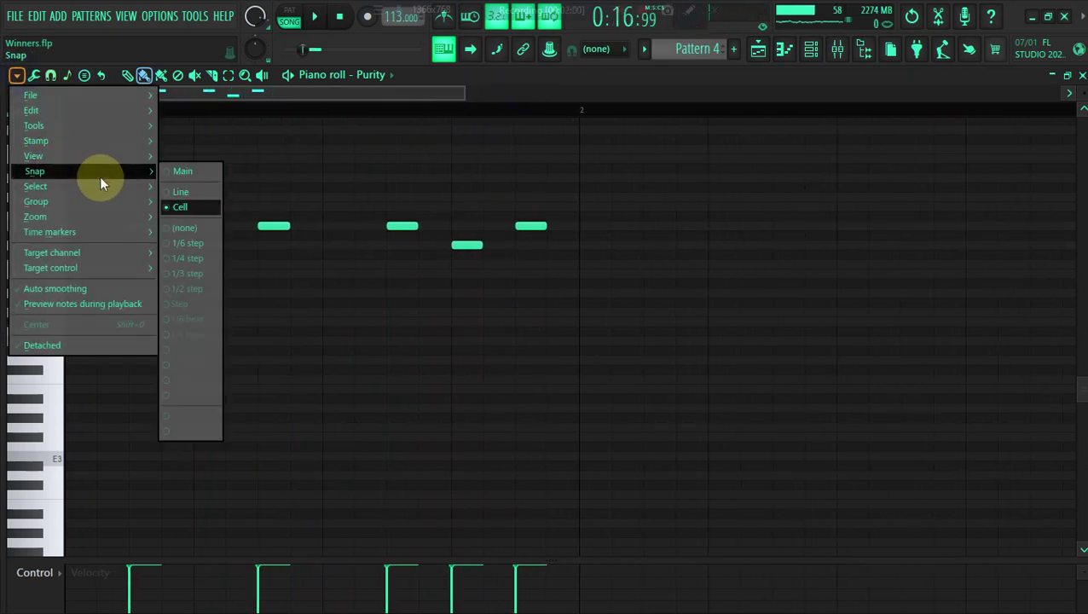
left_click(189, 274)
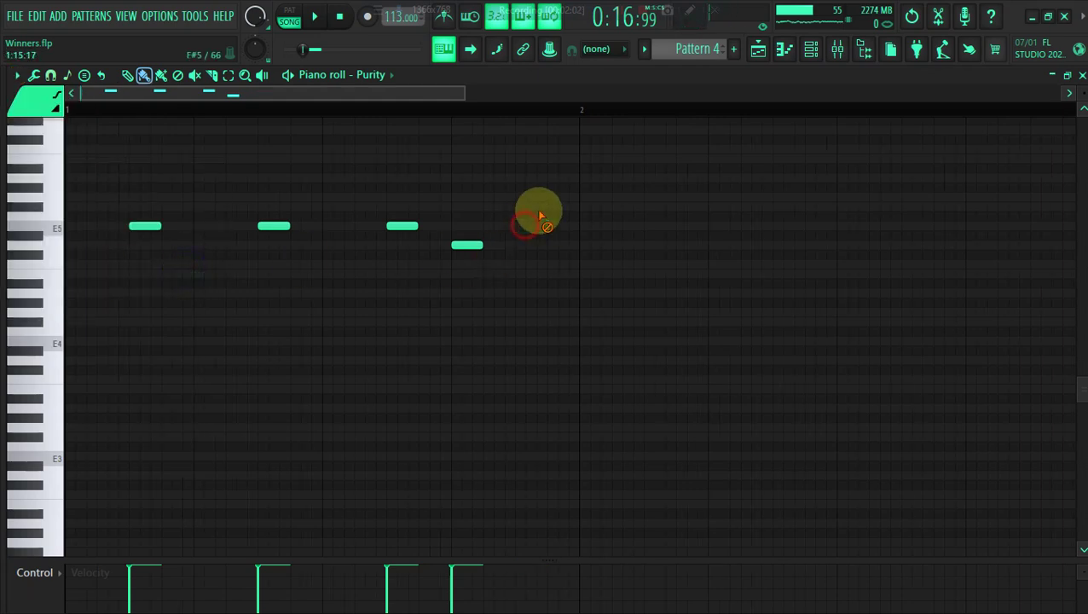
Replace the last note of bar 1 with two adjacent one-step E5 notes at steps 15 and 16 during playback.
key("space")
left_click(501, 228)
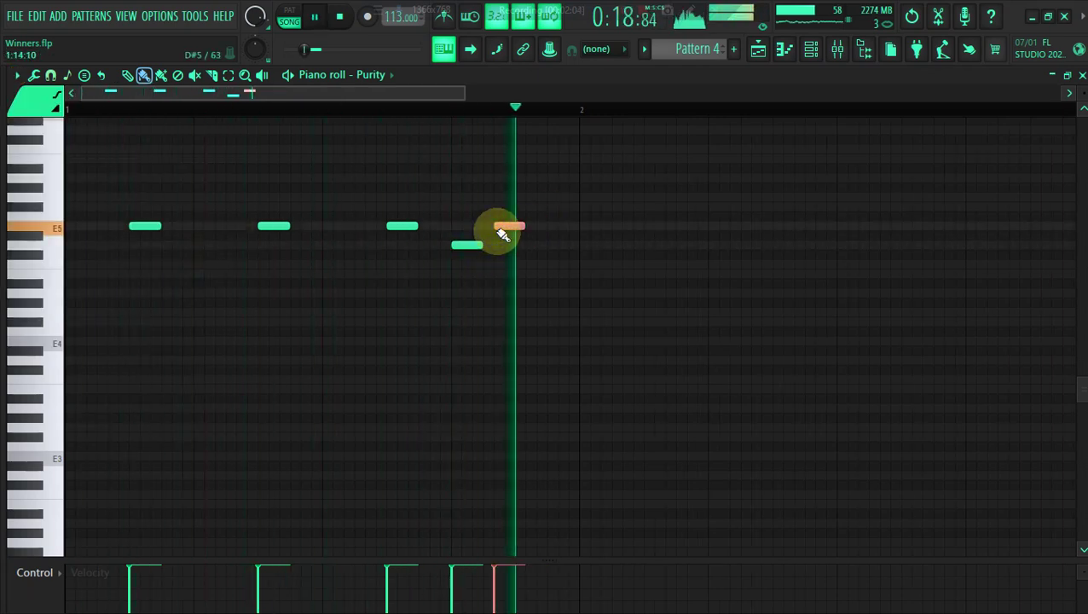
mouse_move(498, 230)
left_mouse_down()
mouse_move(508, 229)
mouse_move(504, 248)
left_mouse_up()
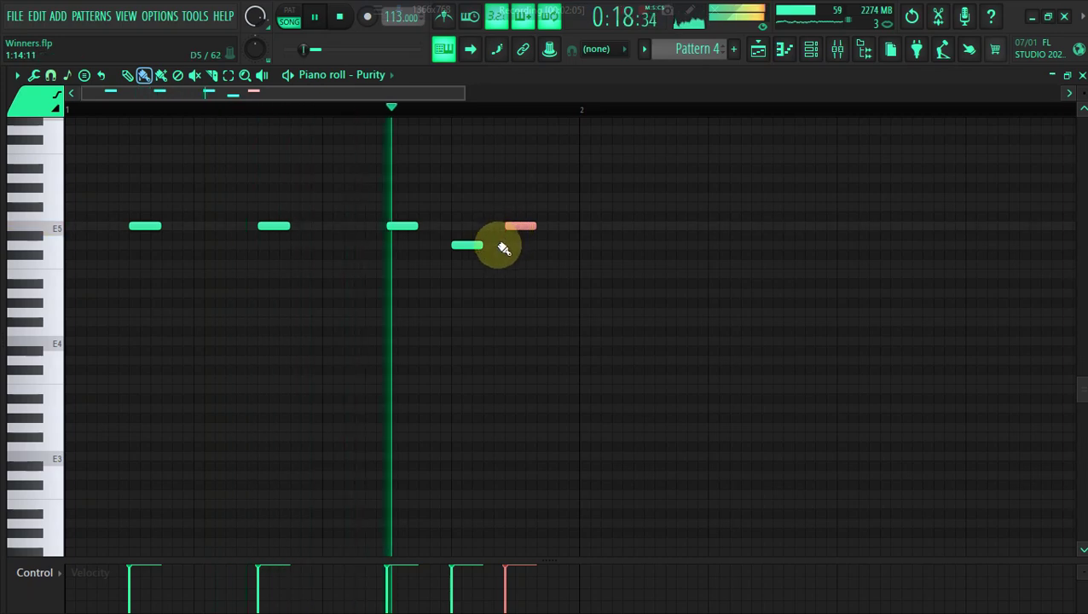
left_click(540, 244)
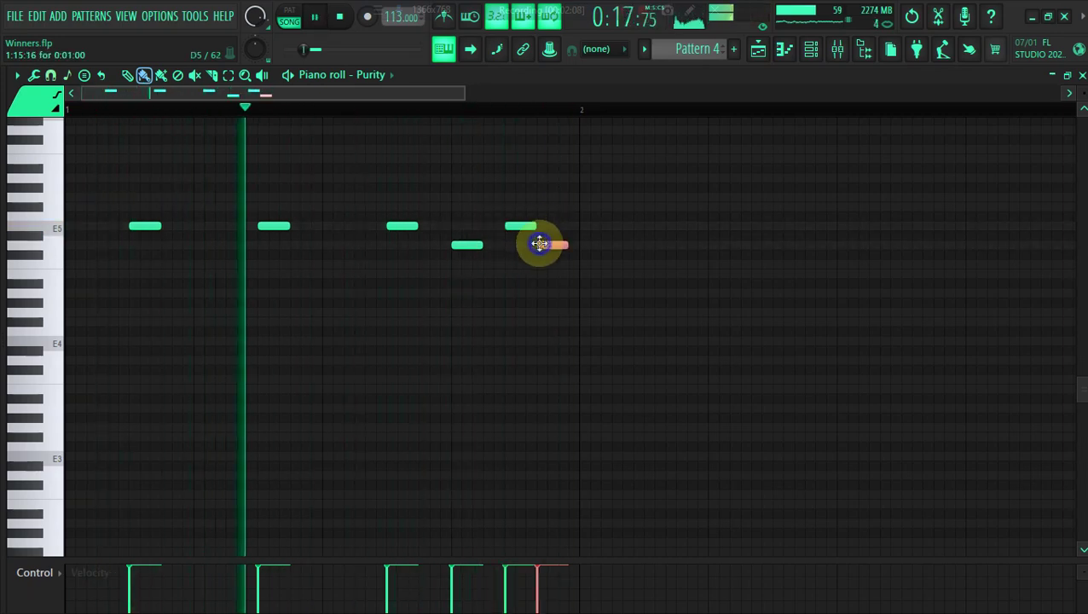
left_click_drag(549, 244, 527, 228)
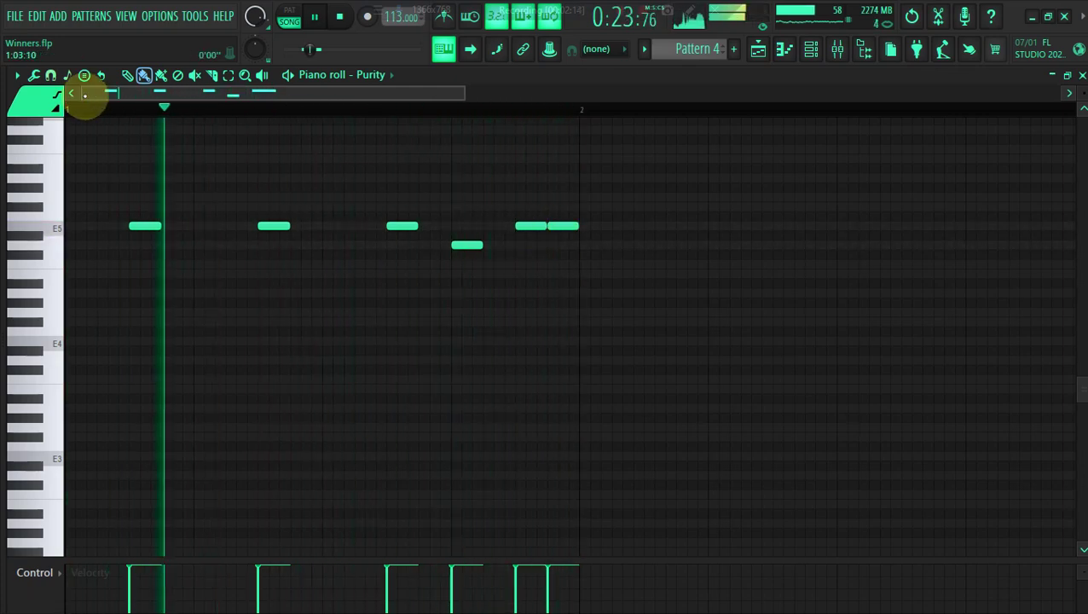
Change the snap setting of the piano roll for the Purity melody.
left_click(17, 75)
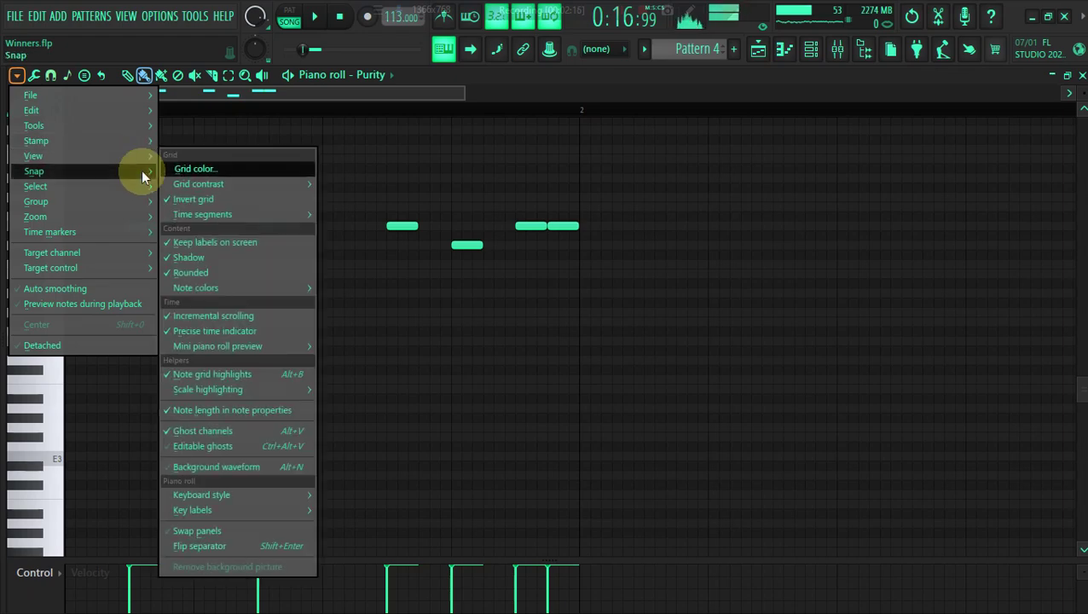
mouse_move(74, 171)
left_click(195, 211)
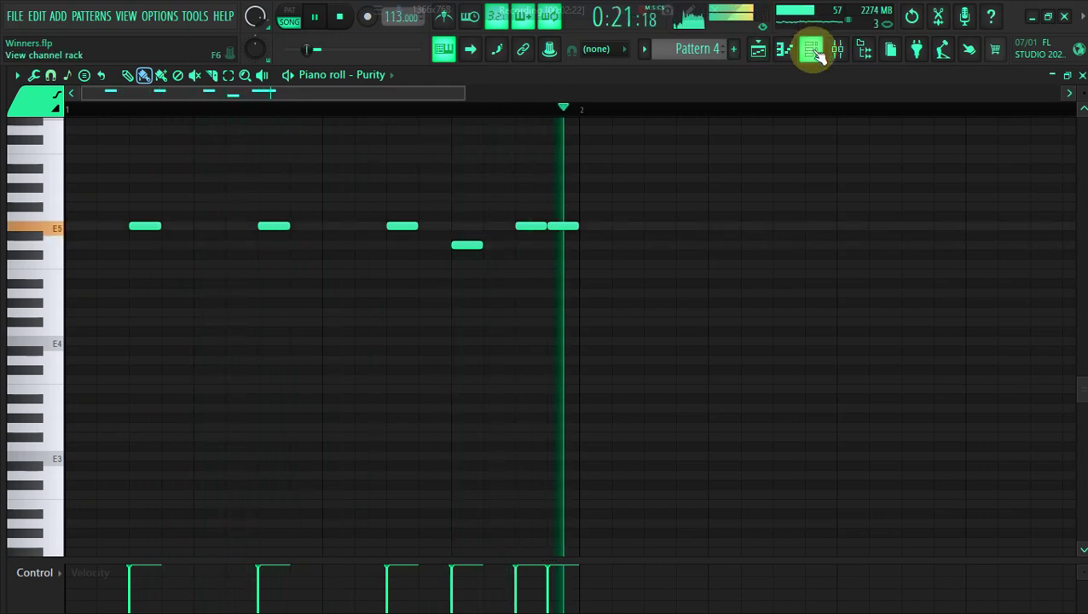
Lower the velocity of all melody notes evenly with Scale Levels and transpose them down one octave.
key("ctrl+a")
key("alt+x")
left_click_drag(564, 294, 565, 287)
left_click(589, 401)
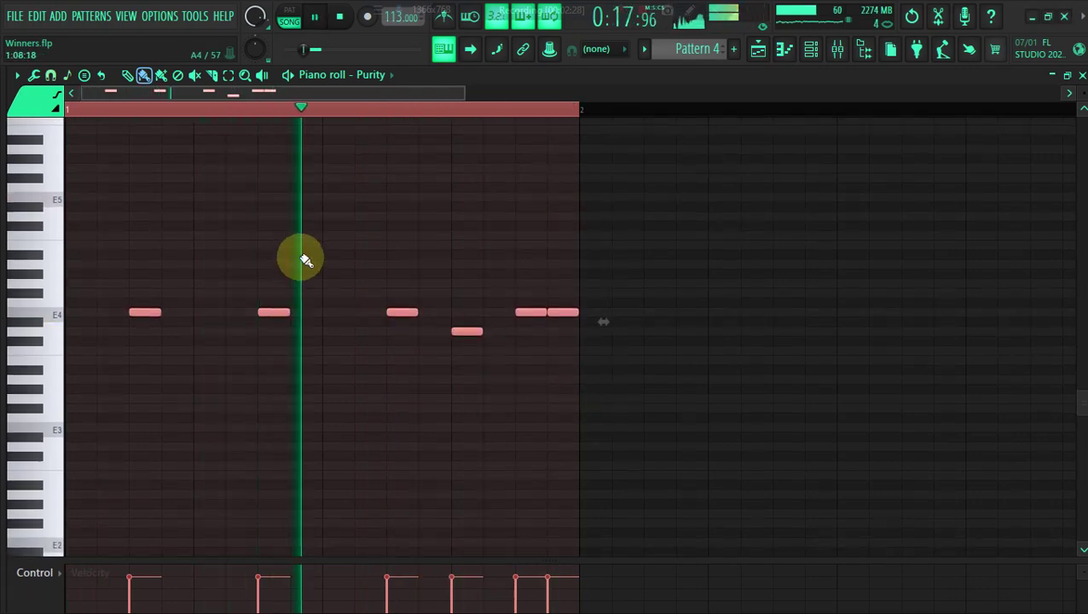
Route the Purity muted guitar channel to mixer insert 7.
left_click(813, 48)
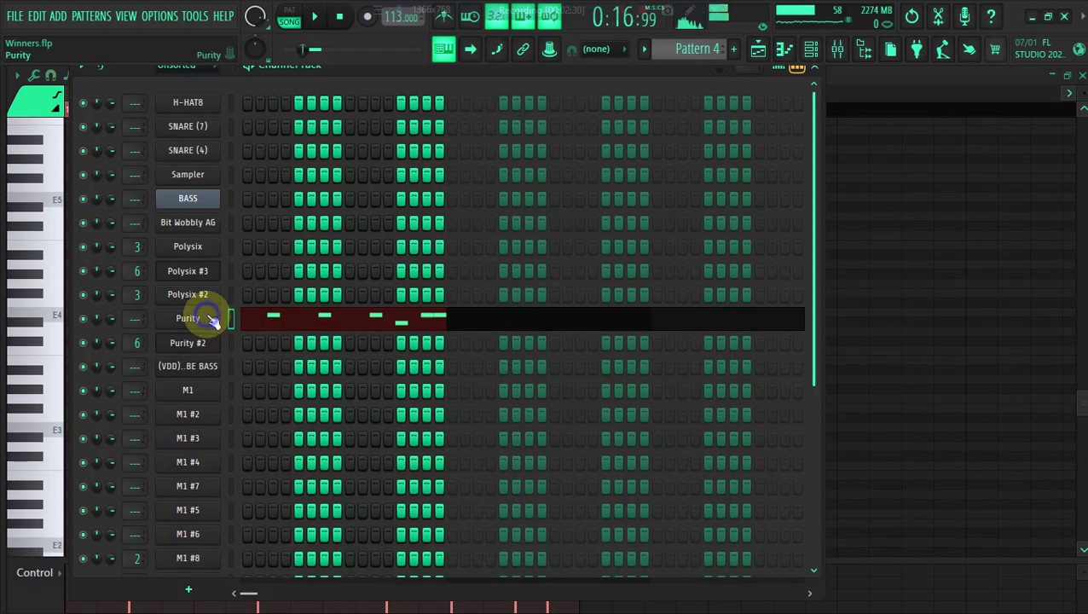
left_click(211, 319)
left_click(323, 138)
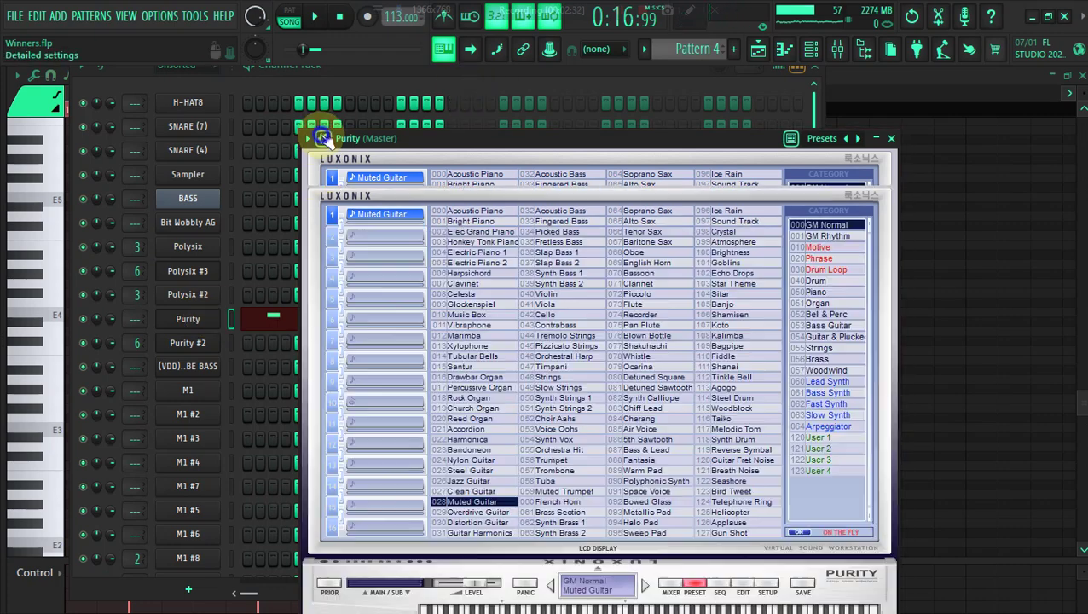
left_click(878, 180)
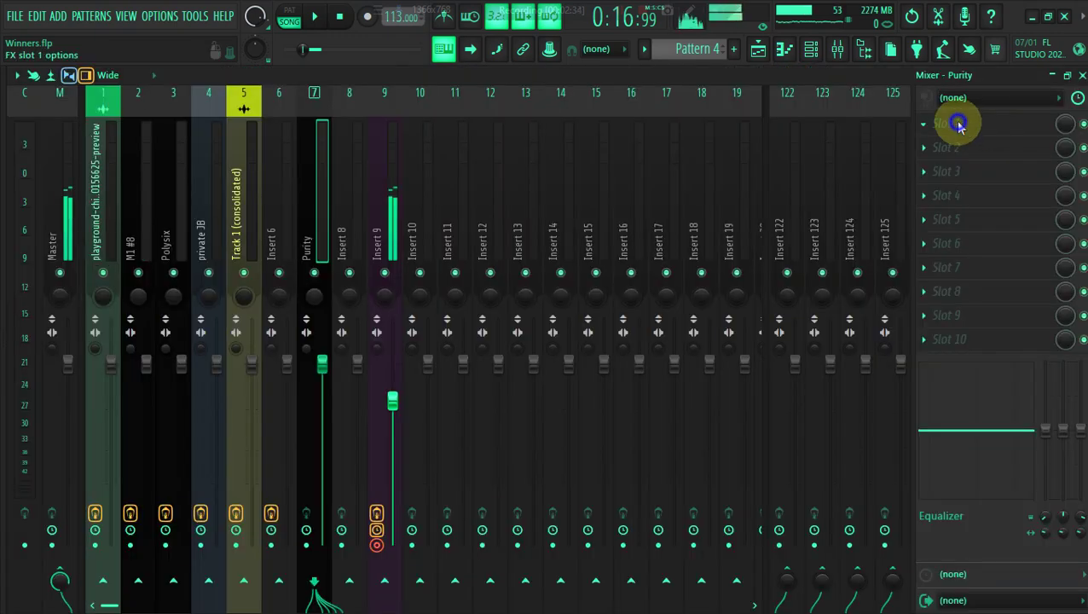
Load Endless Smile in slot 1 of the Purity insert, choose the No Limit preset and raise its intensity.
left_click(959, 125)
mouse_move(716, 116)
left_click(545, 149)
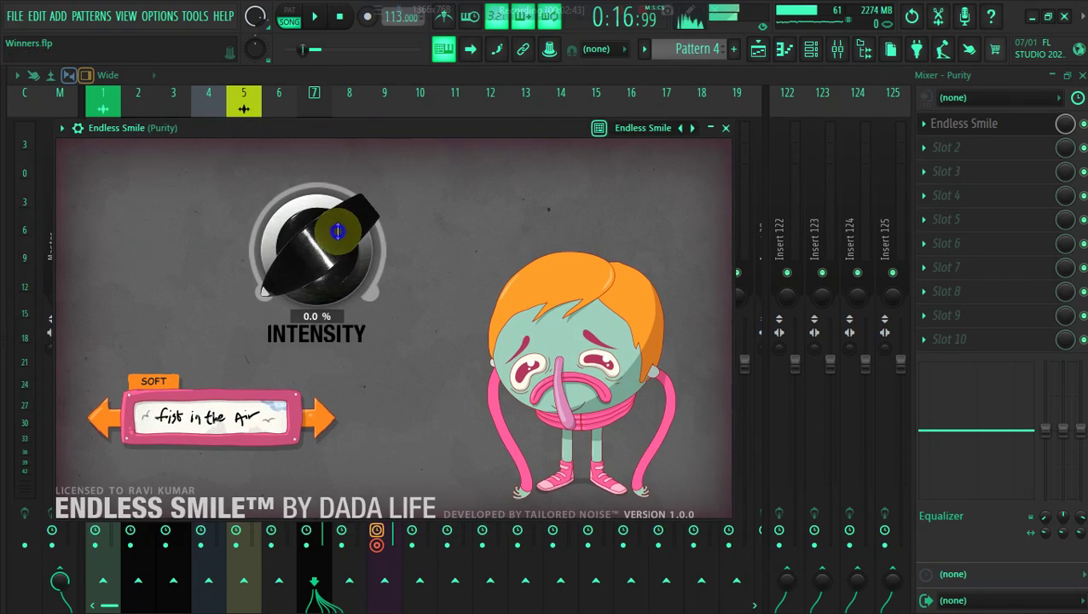
left_click_drag(338, 230, 318, 198)
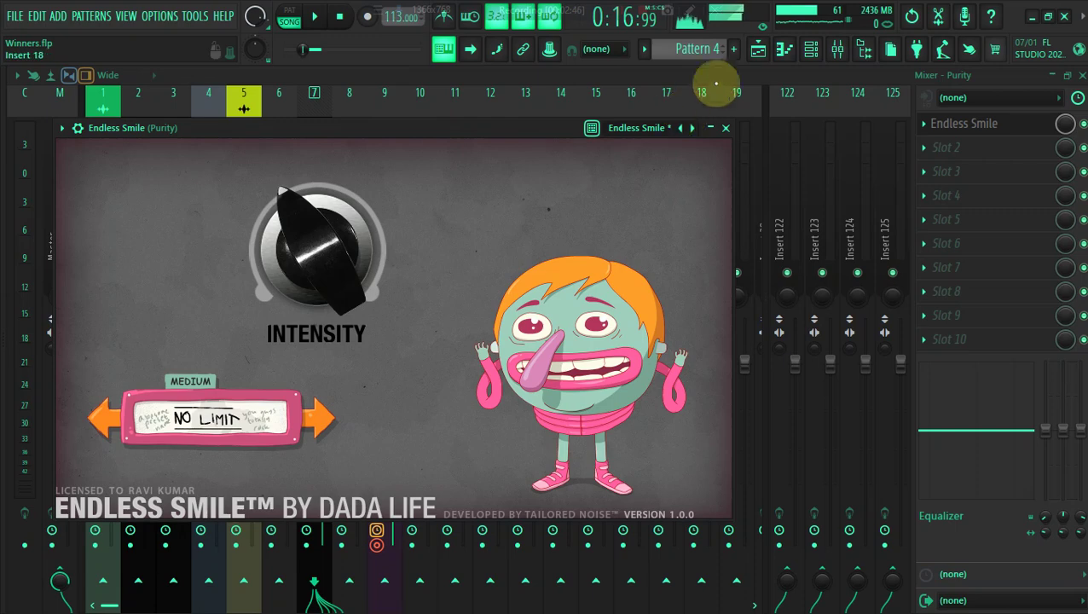
Add Fruity Parametric EQ 2 in slot 2, move the band 1 low cut to about 110 Hz and dip band 4 slightly.
left_click(969, 148)
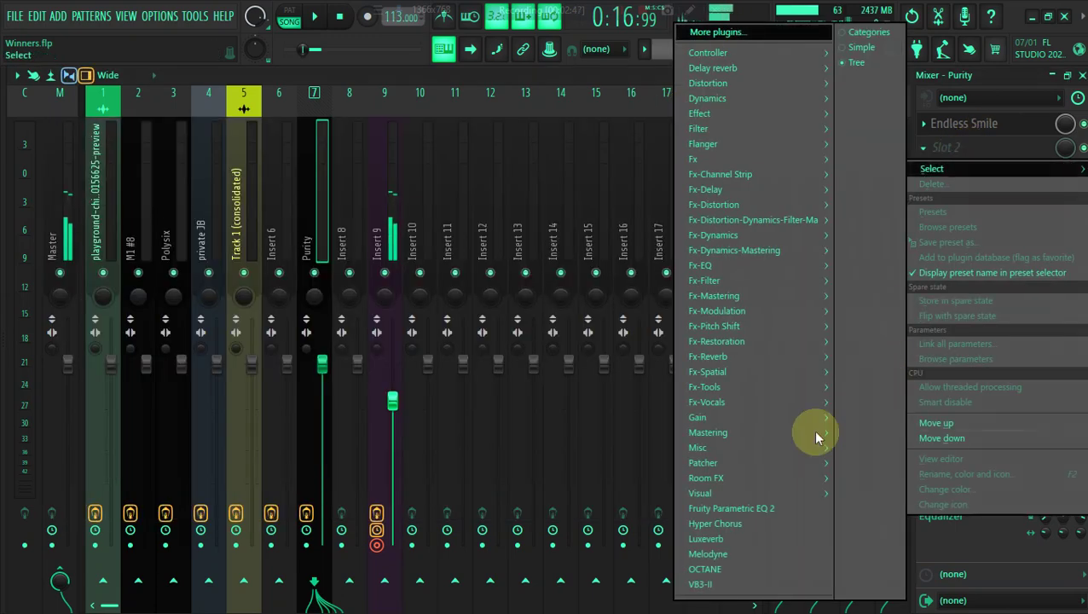
left_click(724, 510)
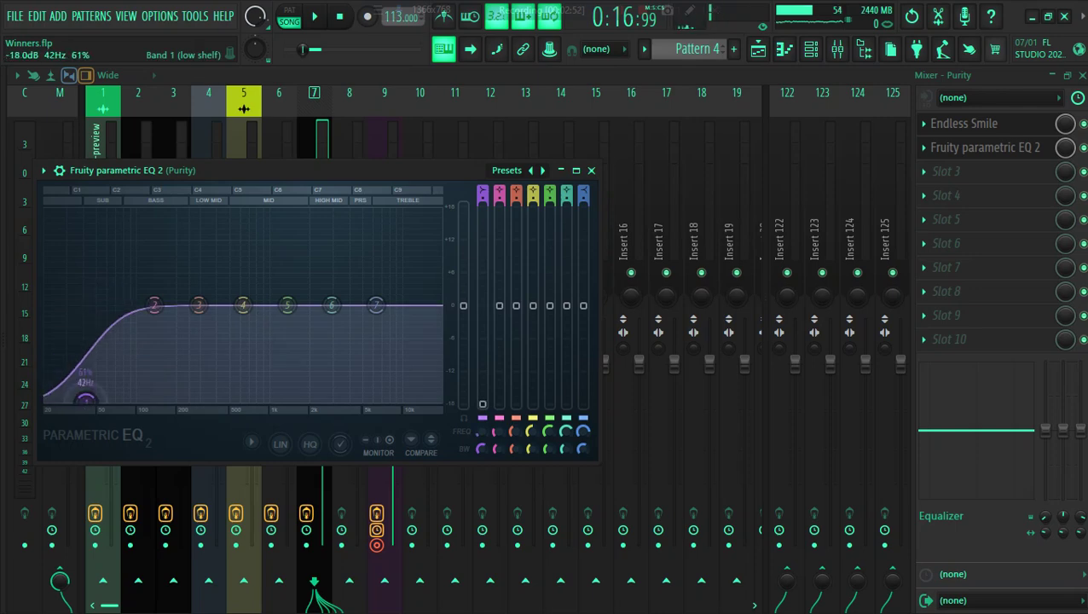
left_click_drag(86, 398, 148, 400)
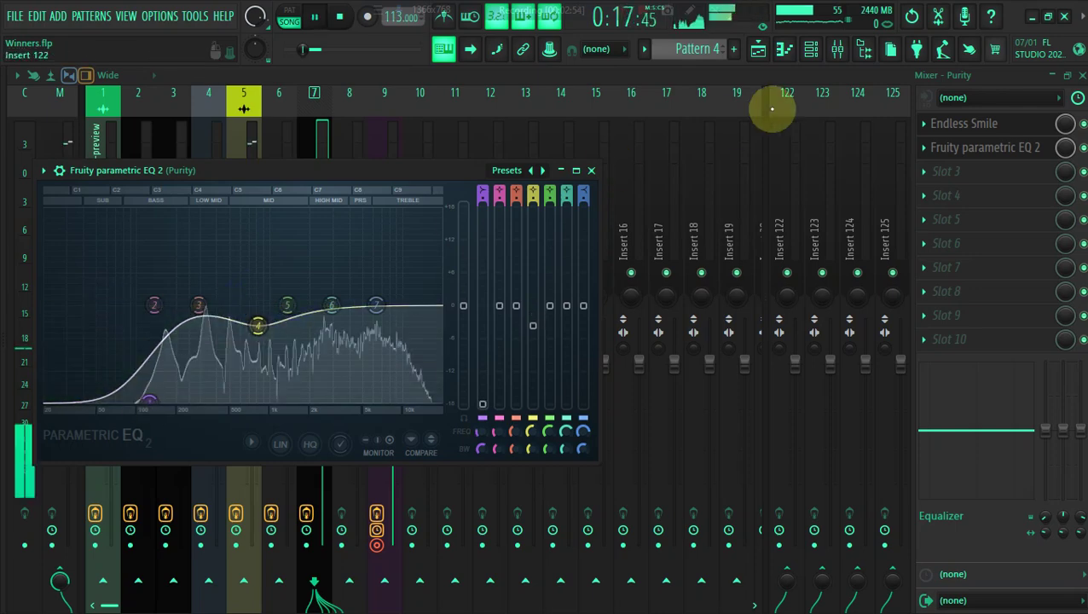
Reopen the Purity piano roll and transpose the melody up one octave during playback.
left_click(814, 49)
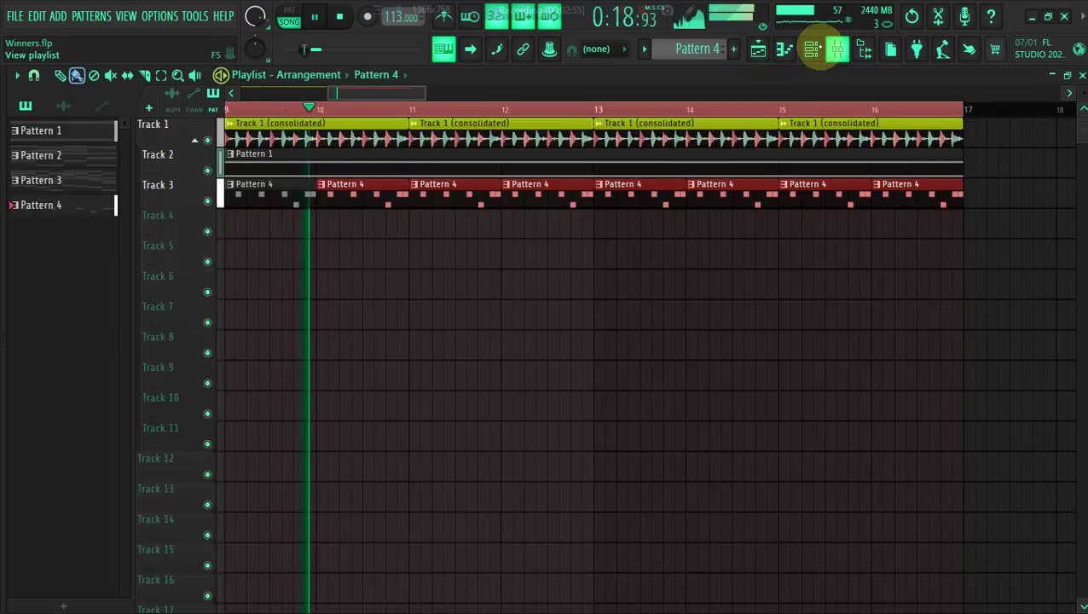
left_click(813, 49)
left_click(291, 325)
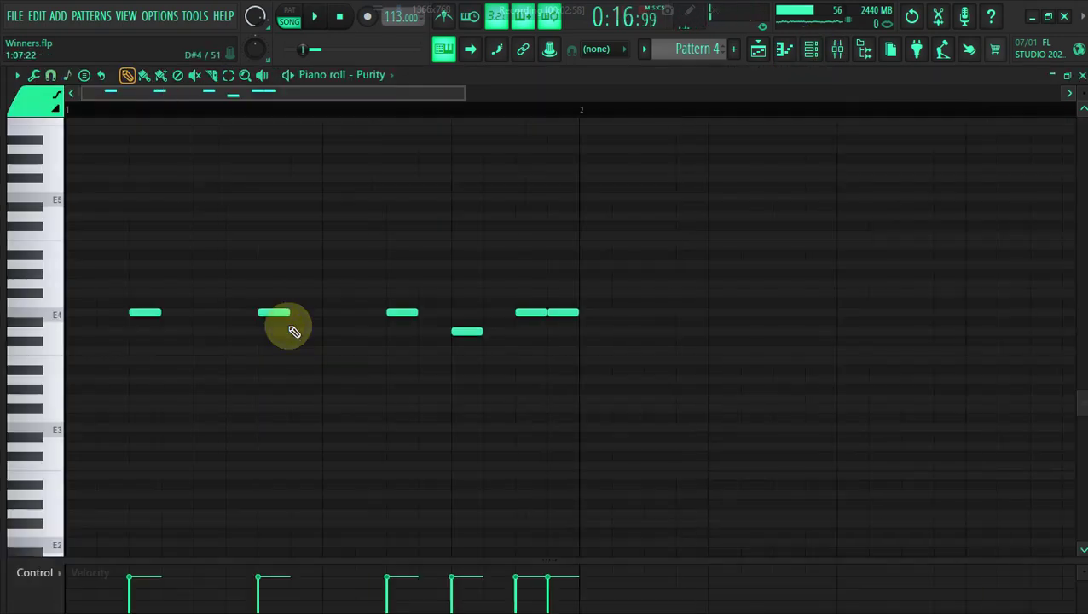
key("space")
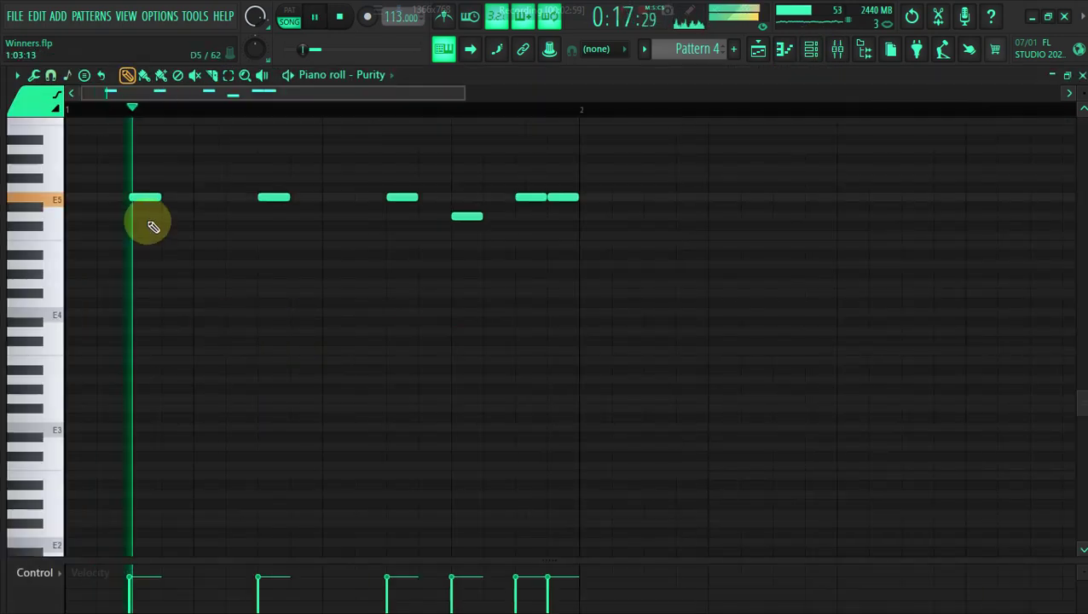
Duplicate all melody notes upward as a harmony, with G5 above each E5 and F#5 above the D5.
key("ctrl+a")
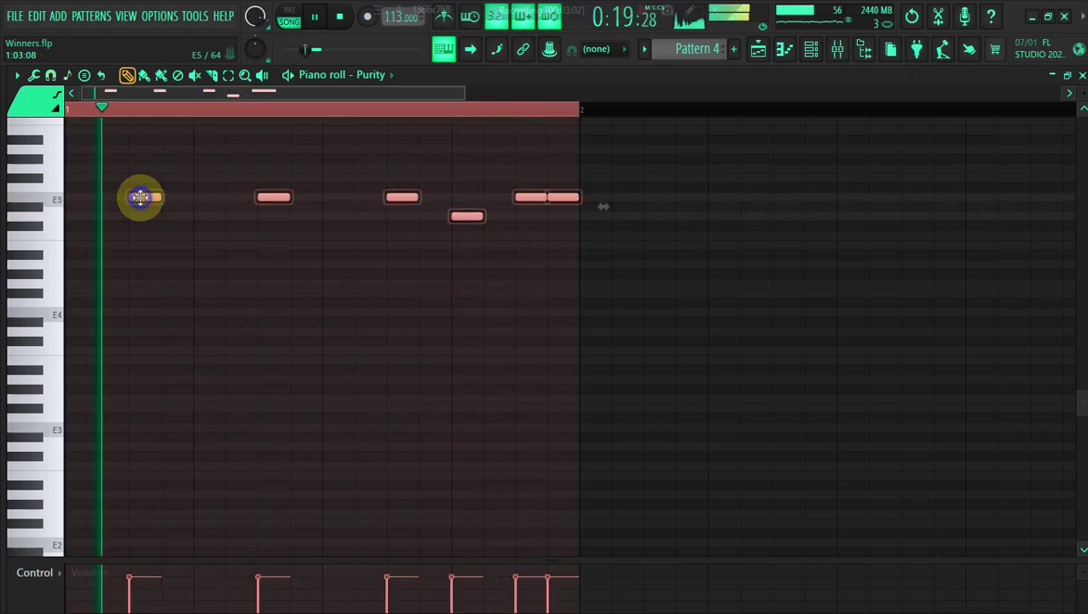
key("space")
left_click_drag(140, 197, 143, 142)
key("space")
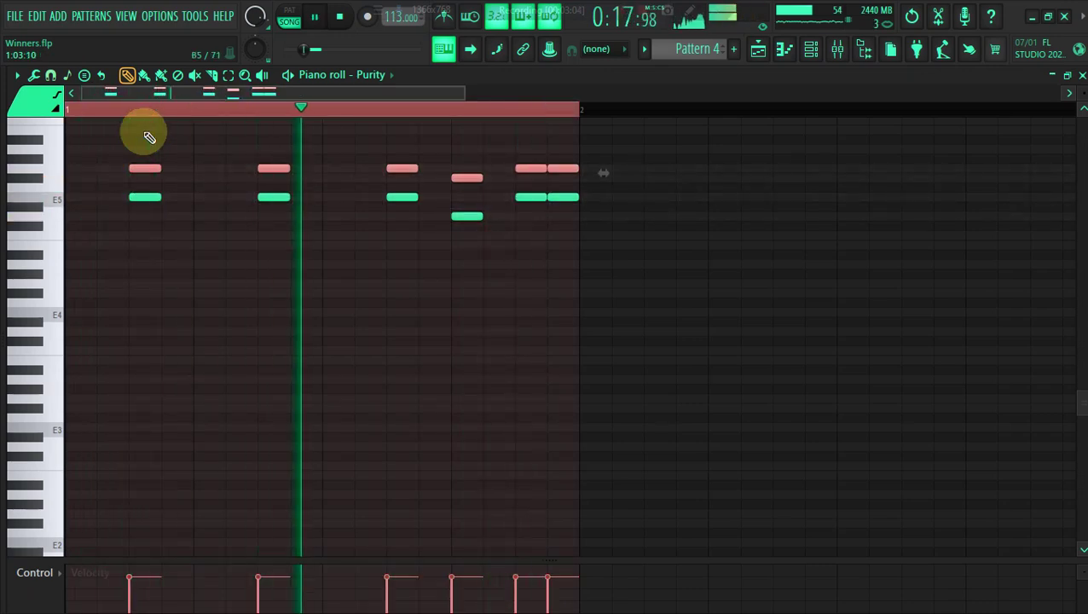
Raise the harmony notes at steps 7 and 11 to B5 and add a G5 at step 11, auditioning with playback.
scroll(147, 134, "up", 2)
key("space")
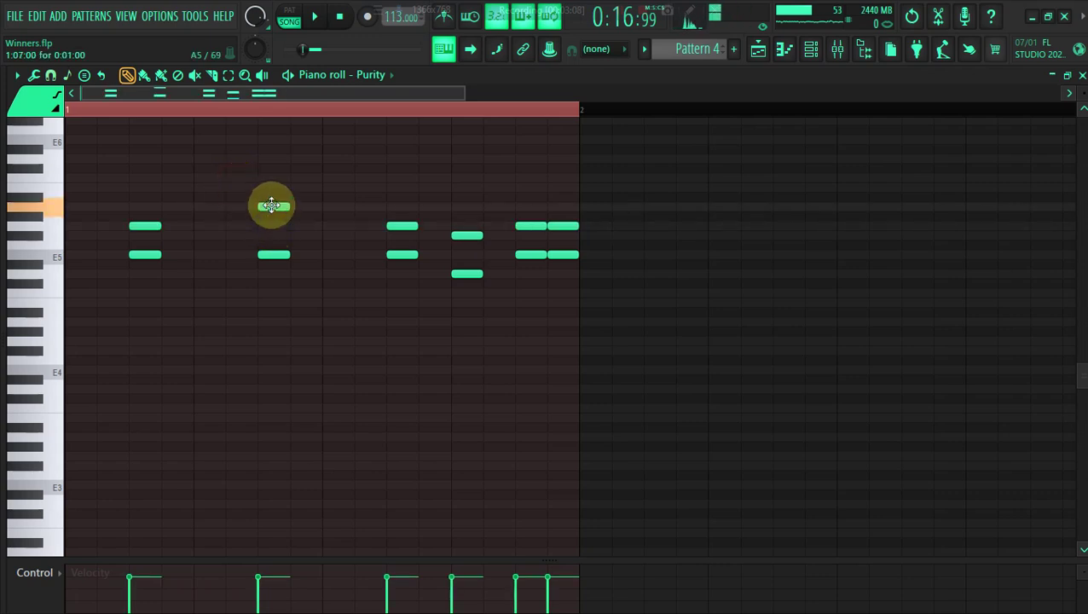
key("space")
key("space")
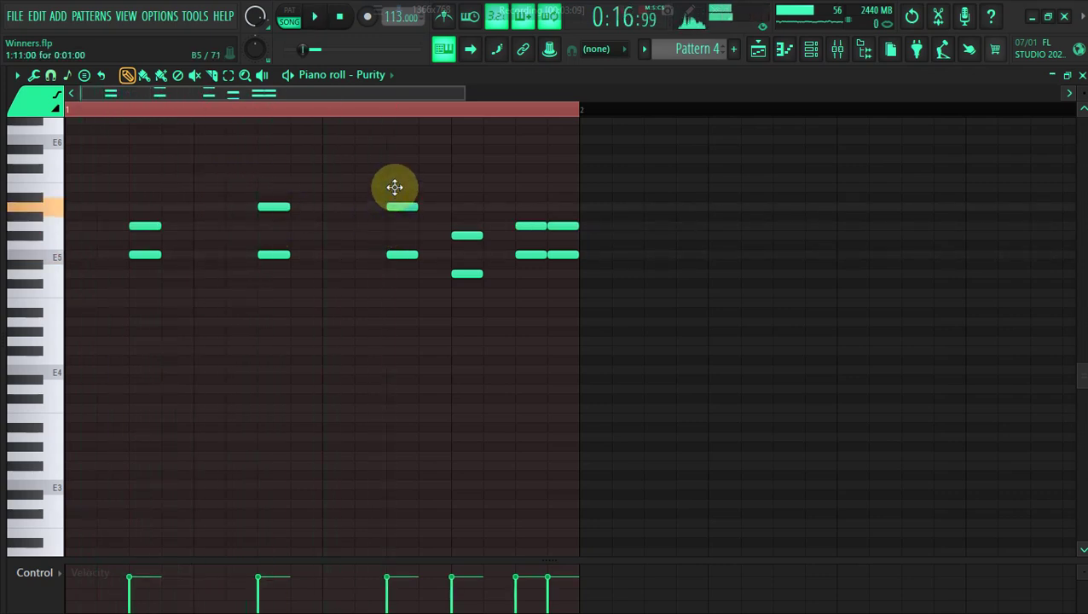
key("space")
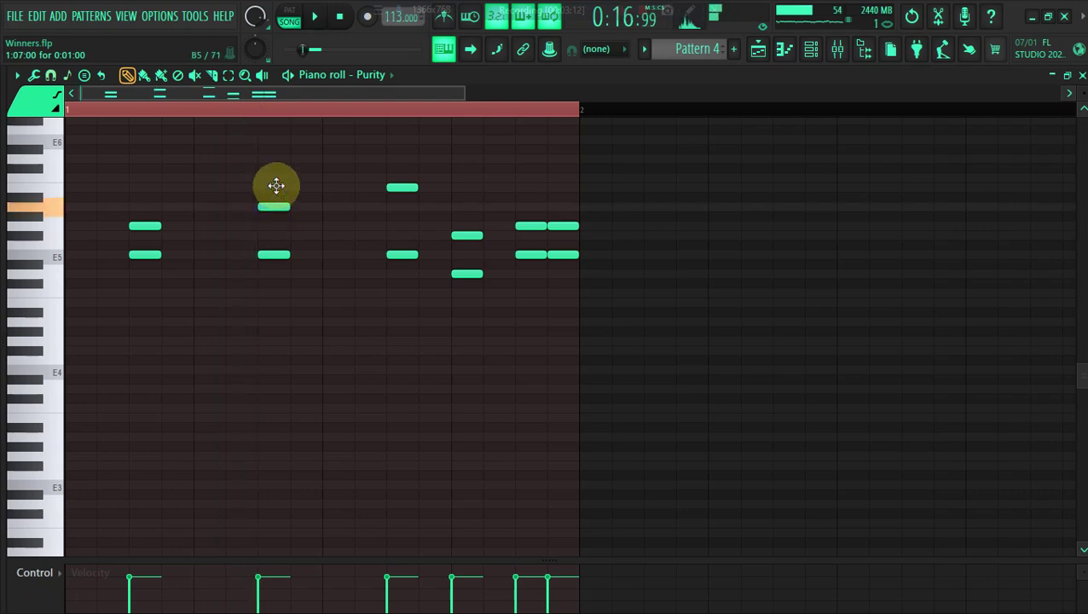
left_click_drag(276, 187, 276, 187)
key("space")
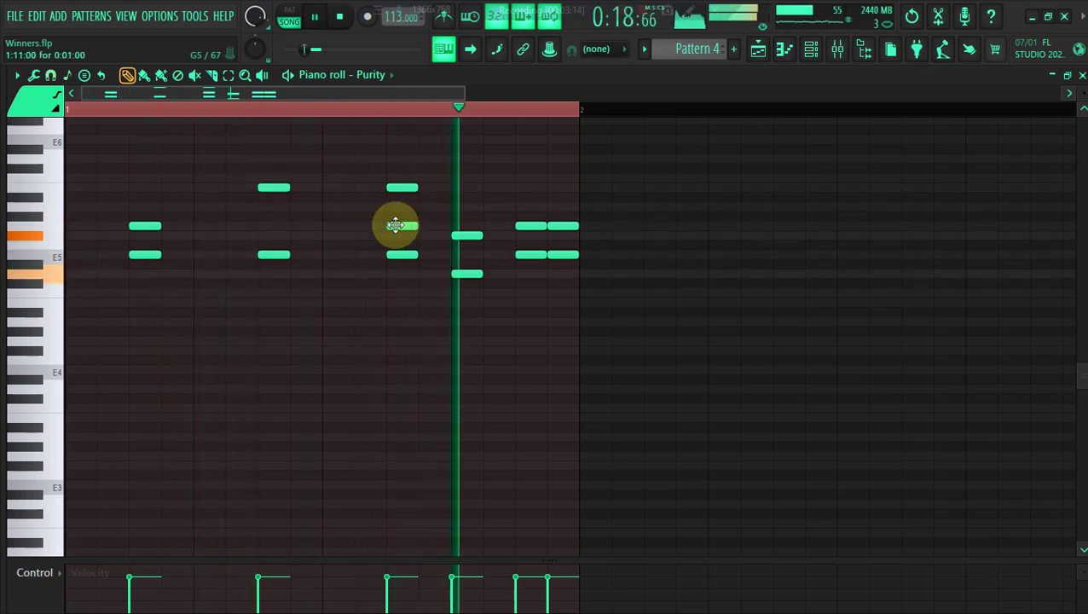
Complete the three-note chords with B5 at steps 3, 13, 15 and 16, and G5 at step 7.
left_click(463, 187)
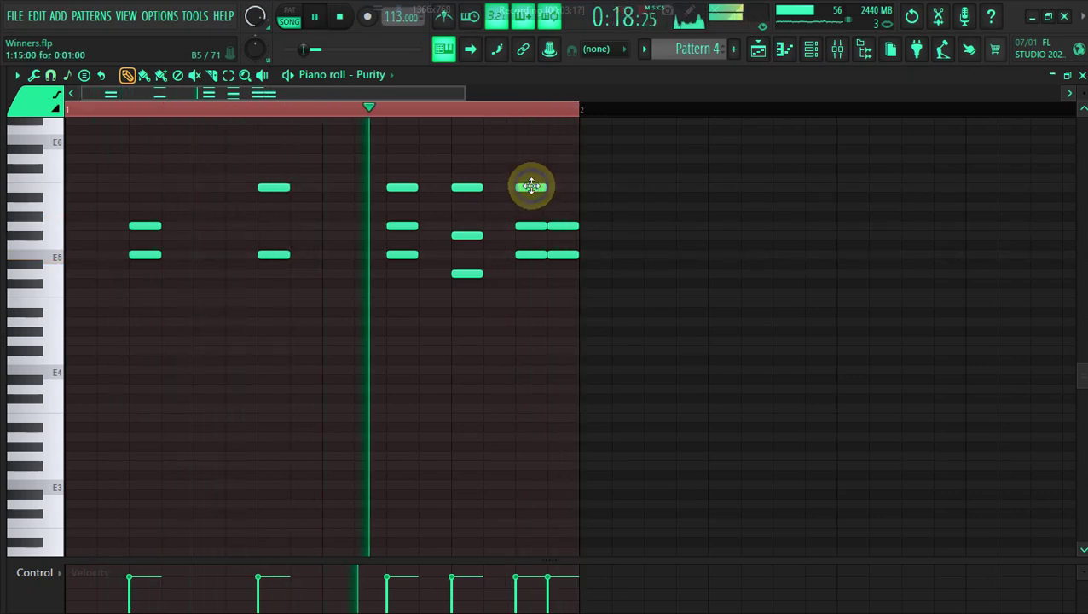
left_click(533, 186)
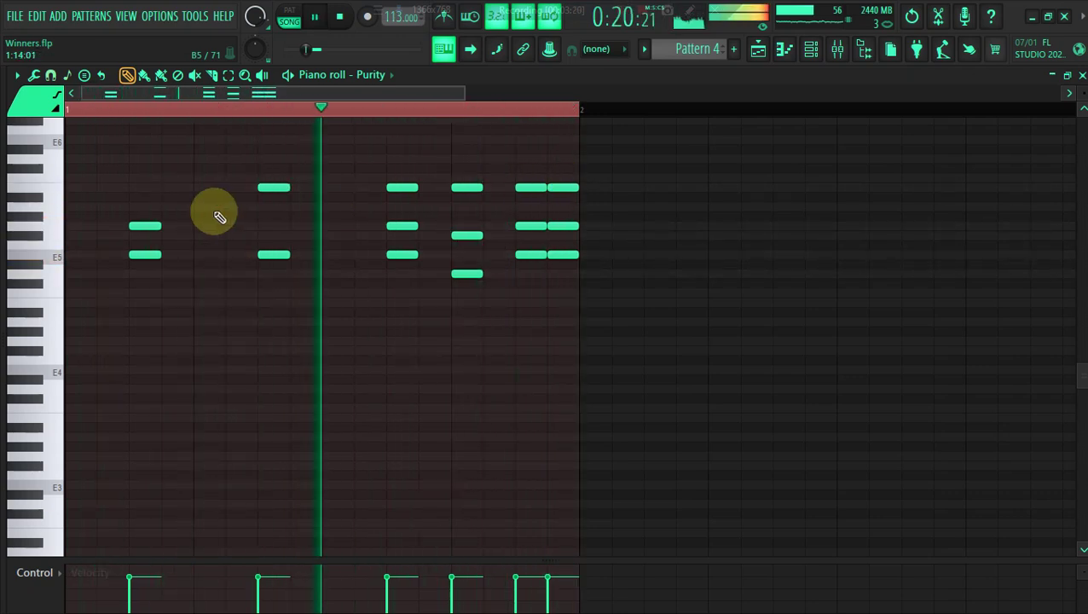
left_click(142, 187)
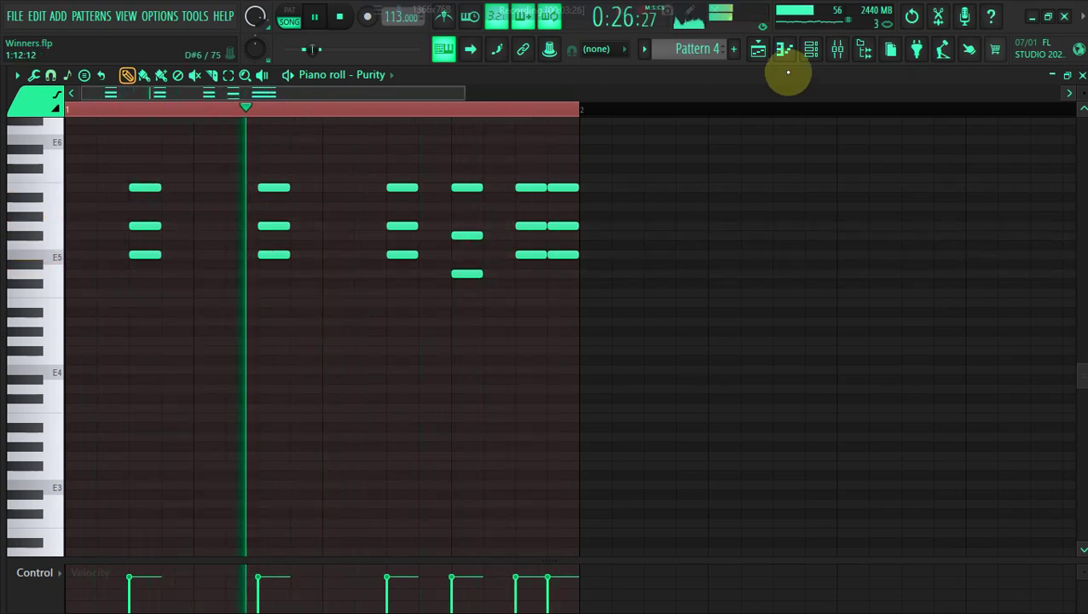
Set the piano roll snap to (none) and shorten all chord notes to 7 ticks.
key("ctrl+a")
key("space")
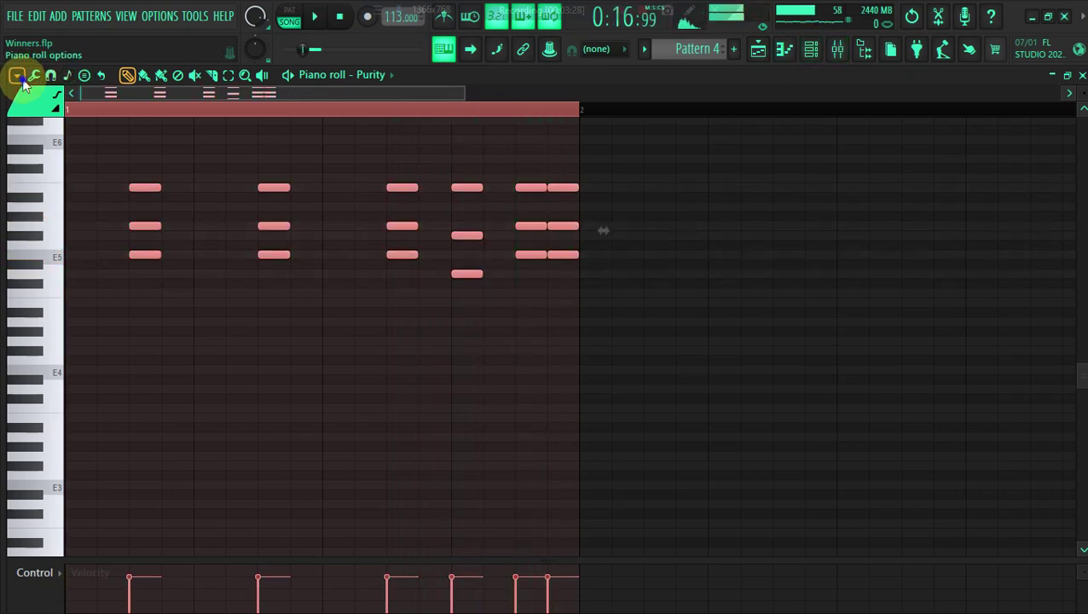
left_click(16, 75)
left_click(184, 229)
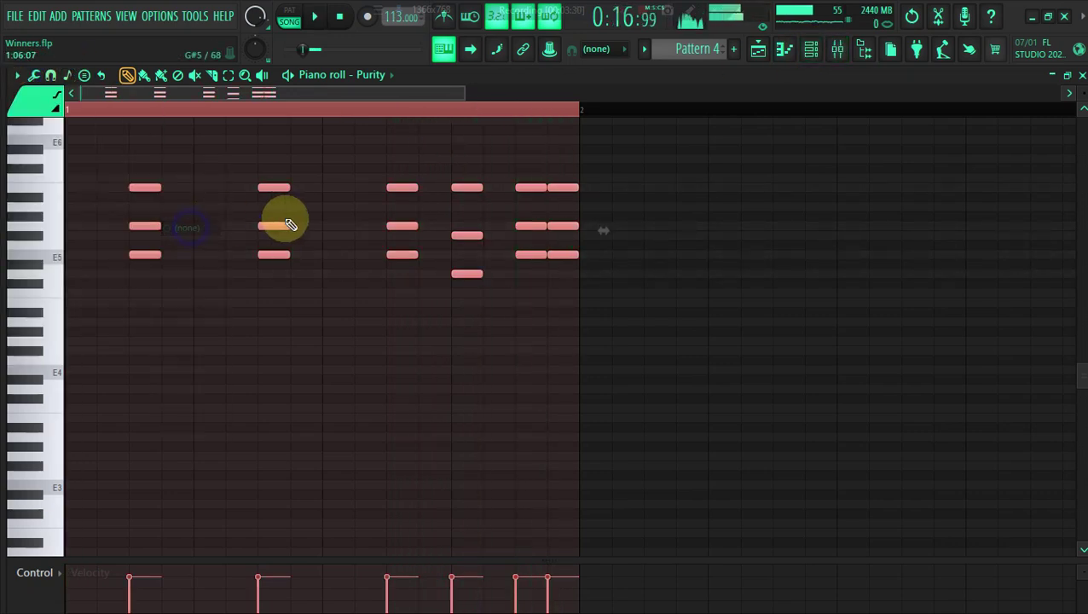
left_click_drag(288, 225, 261, 221)
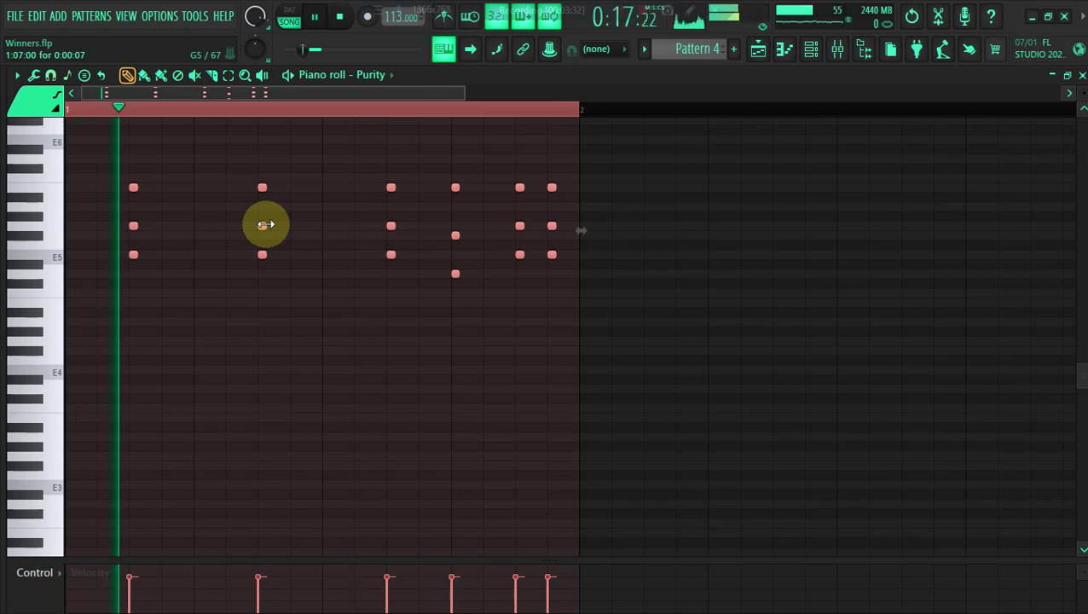
Turn grid snapping back on in the piano roll.
left_click(17, 76)
mouse_move(111, 172)
left_click(183, 203)
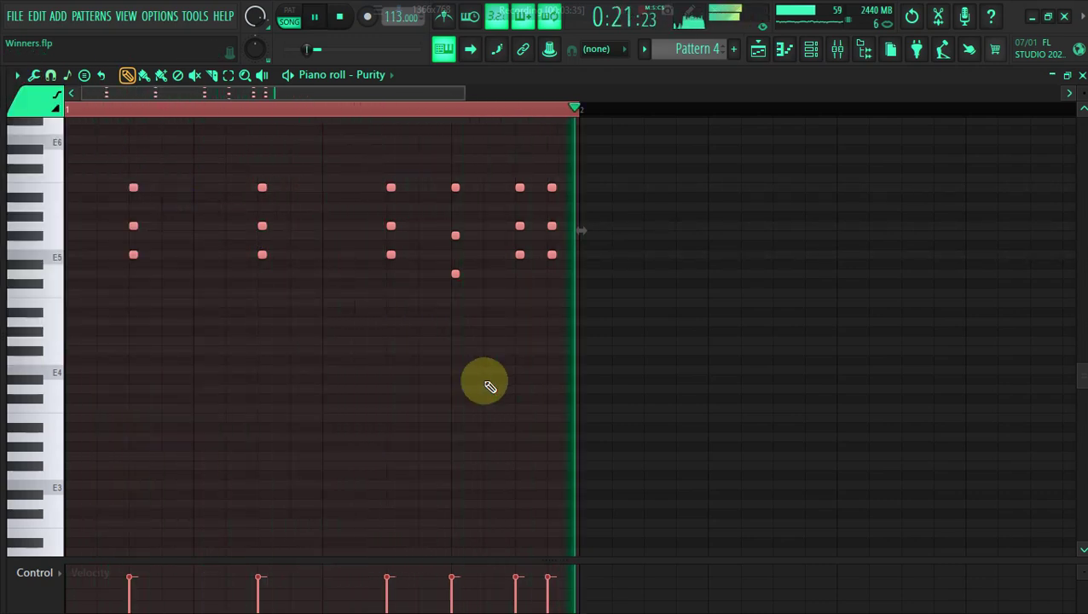
Transpose all chords down one octave and delete the stray D3 note at step 14.
left_click(486, 383)
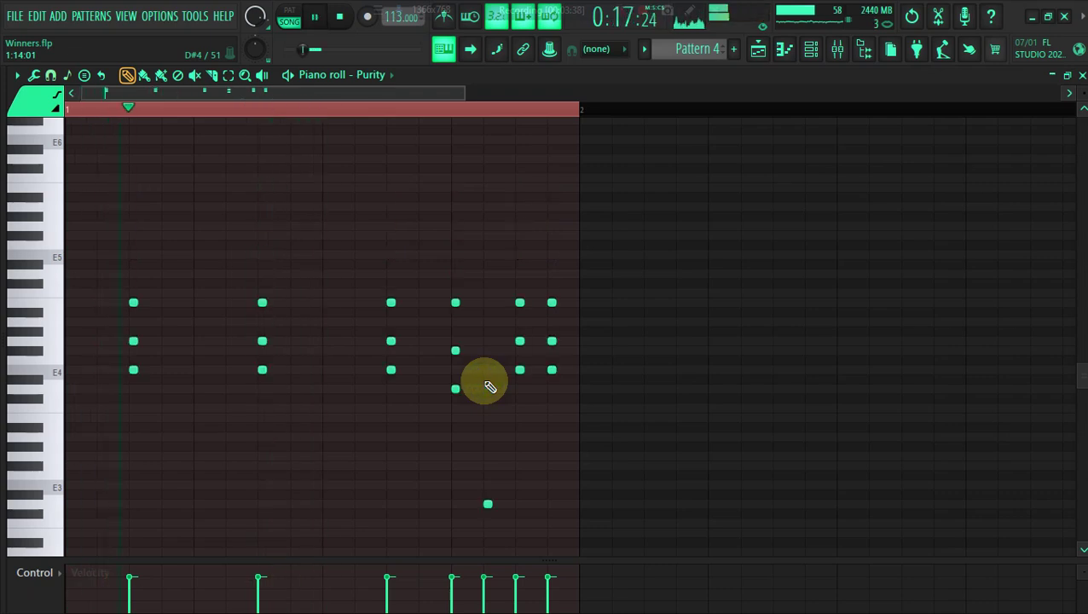
scroll(490, 388, "down", 1)
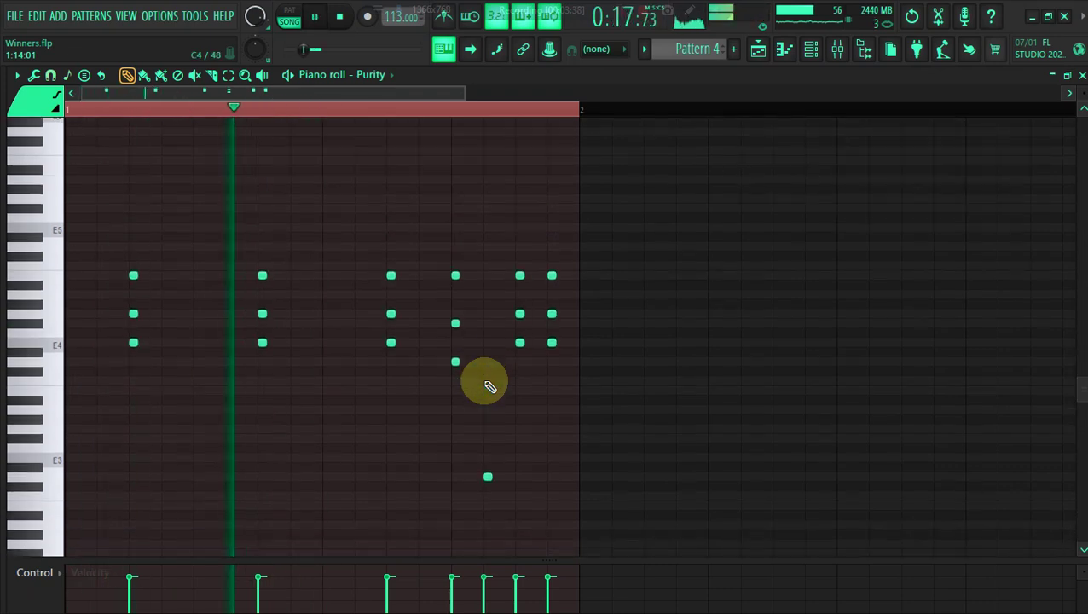
right_click(487, 474)
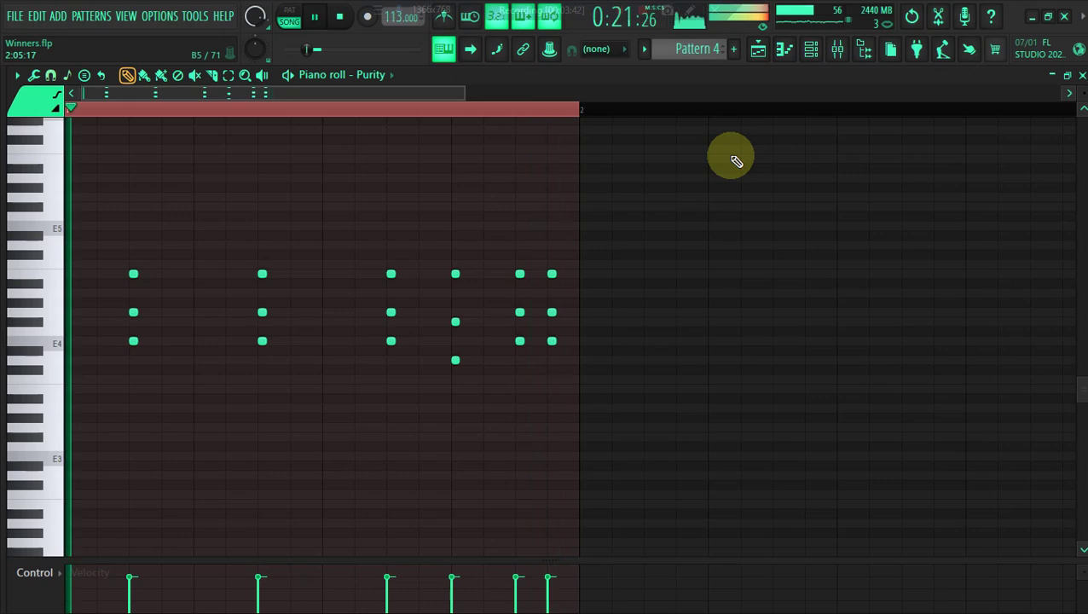
key("ctrl+Up")
Play back bars 9 to 17 of the playlist to review the shortened Pattern 4 chords in the arrangement.
key("space")
left_click(813, 44)
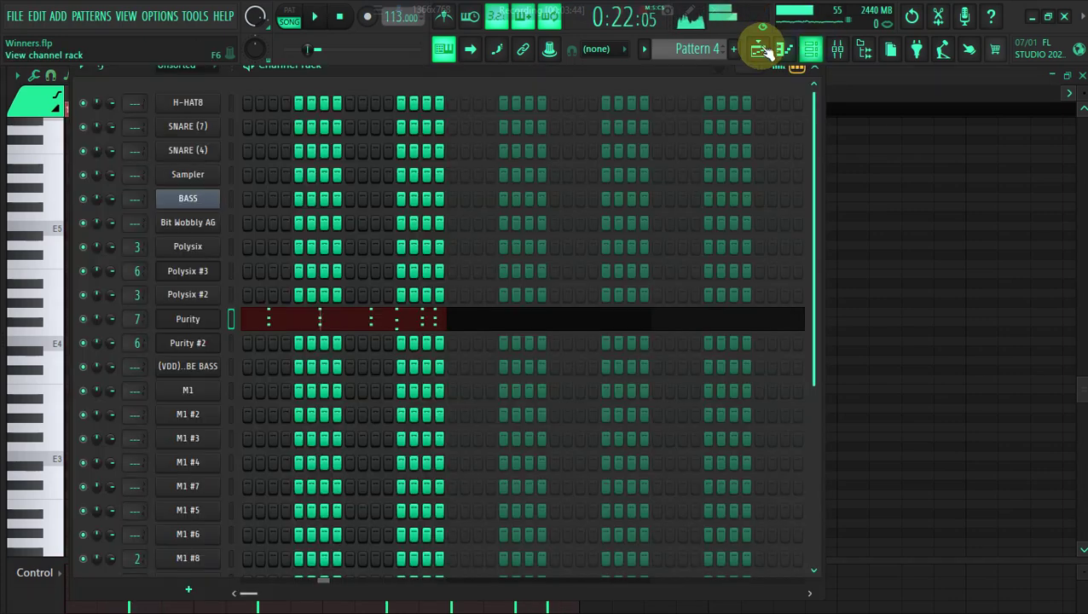
left_click(759, 49)
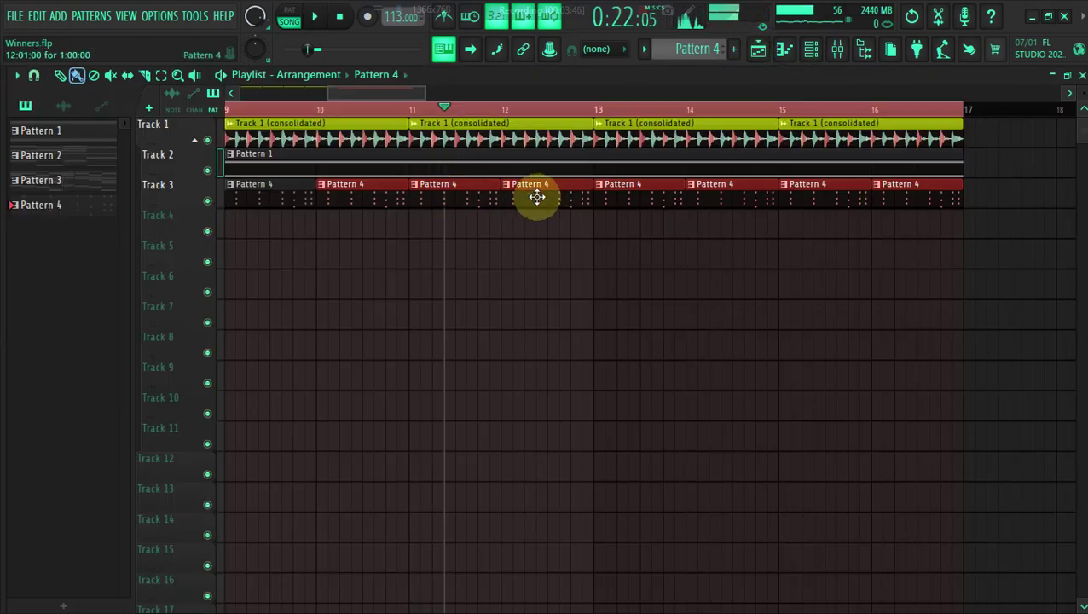
left_click_drag(328, 97, 323, 97)
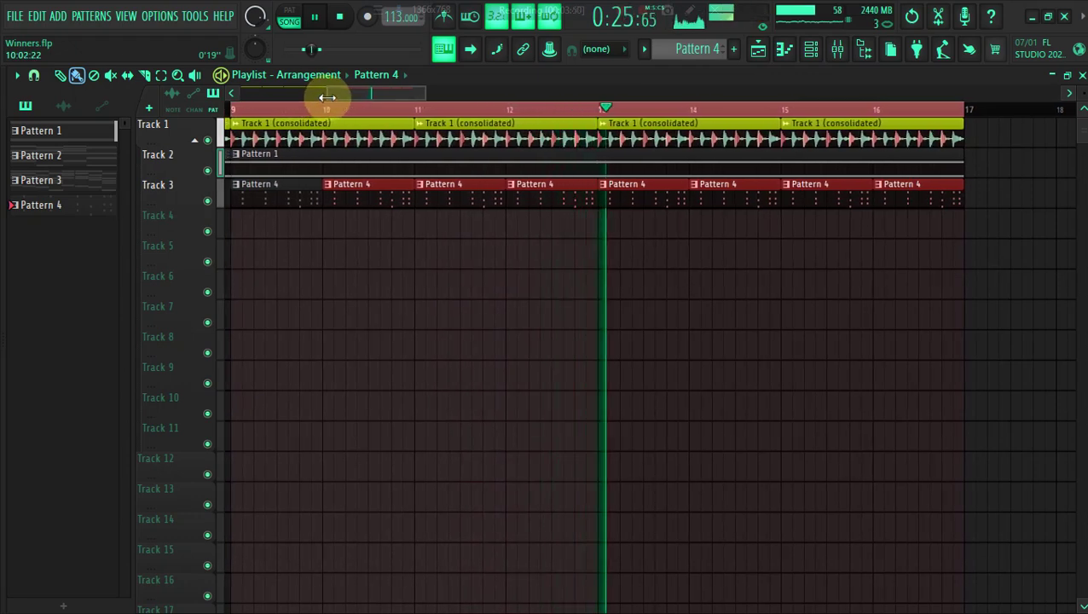
key("space")
Copy the Purity chords of Pattern 4, paste them into the M1 channel, and mute Purity.
left_click(810, 48)
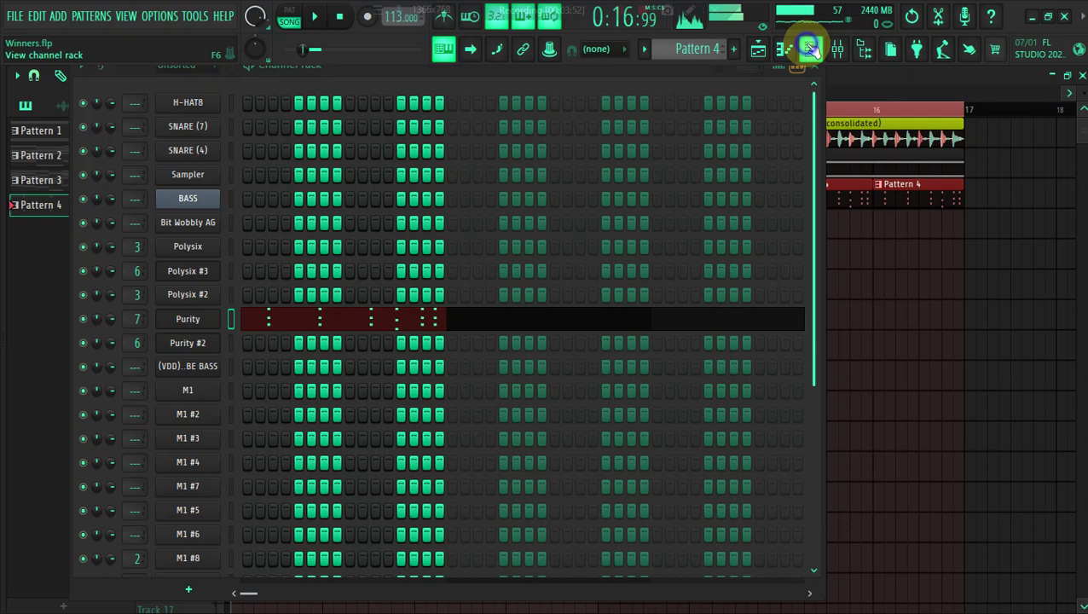
right_click(183, 328)
left_click(425, 331)
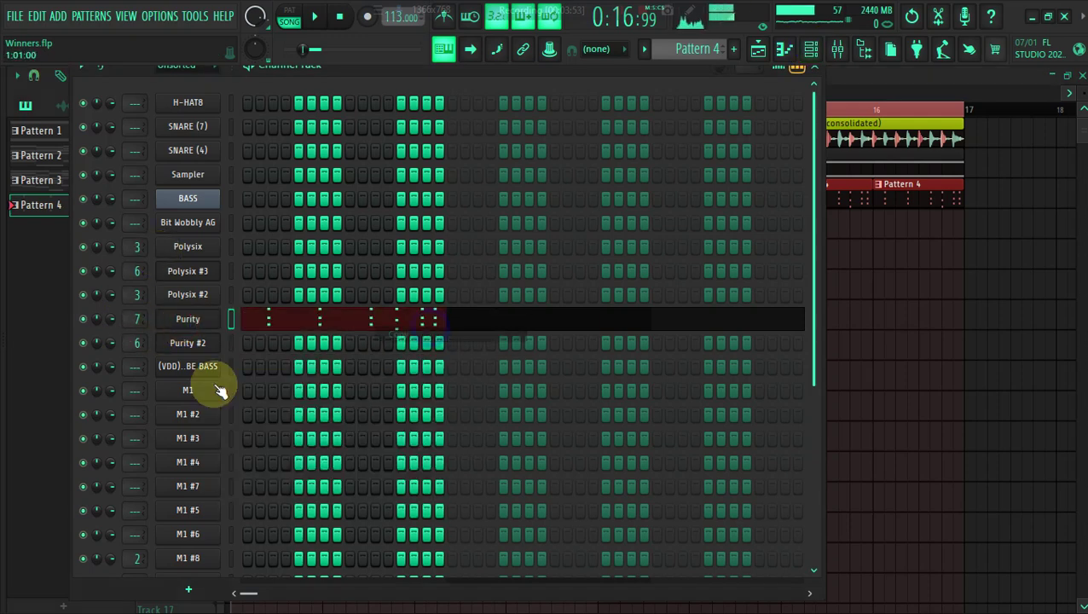
right_click(214, 383)
left_click(395, 416)
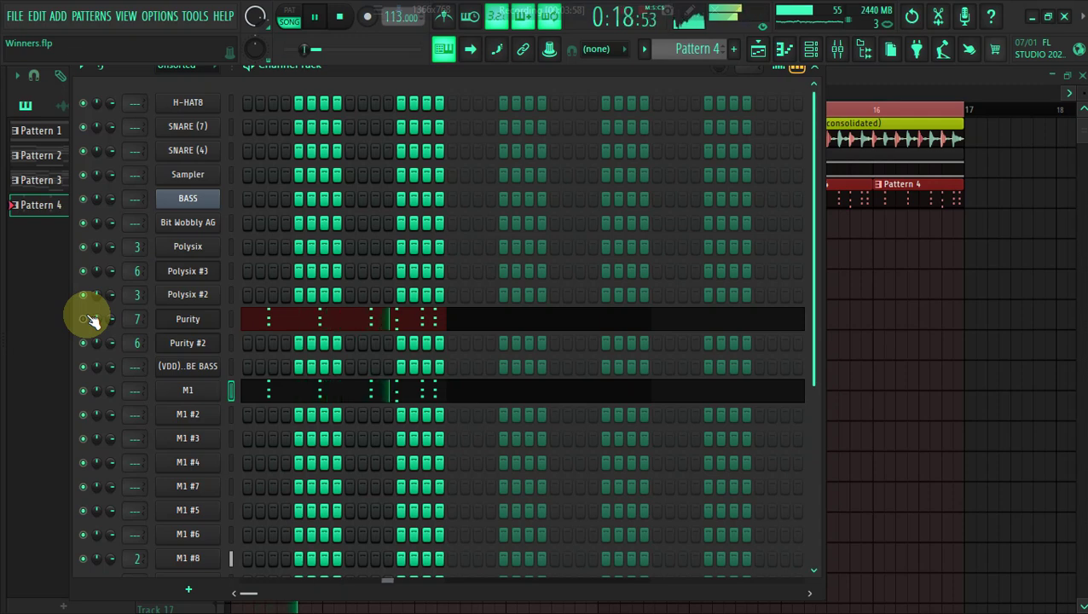
Paste the copied chords into the Polysix and Polysix #3 channels.
right_click(191, 255)
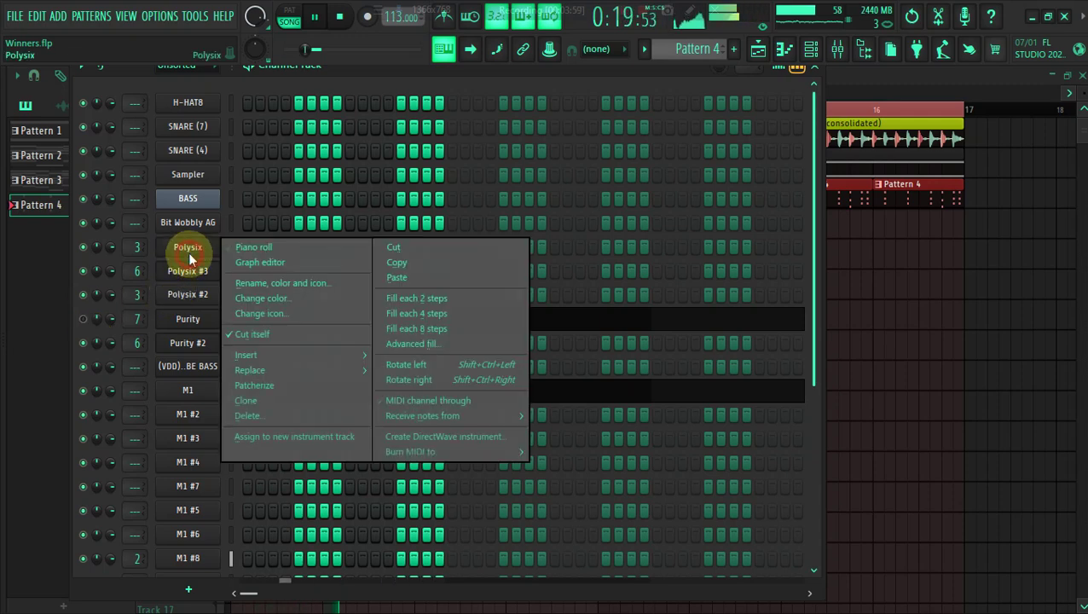
left_click(418, 267)
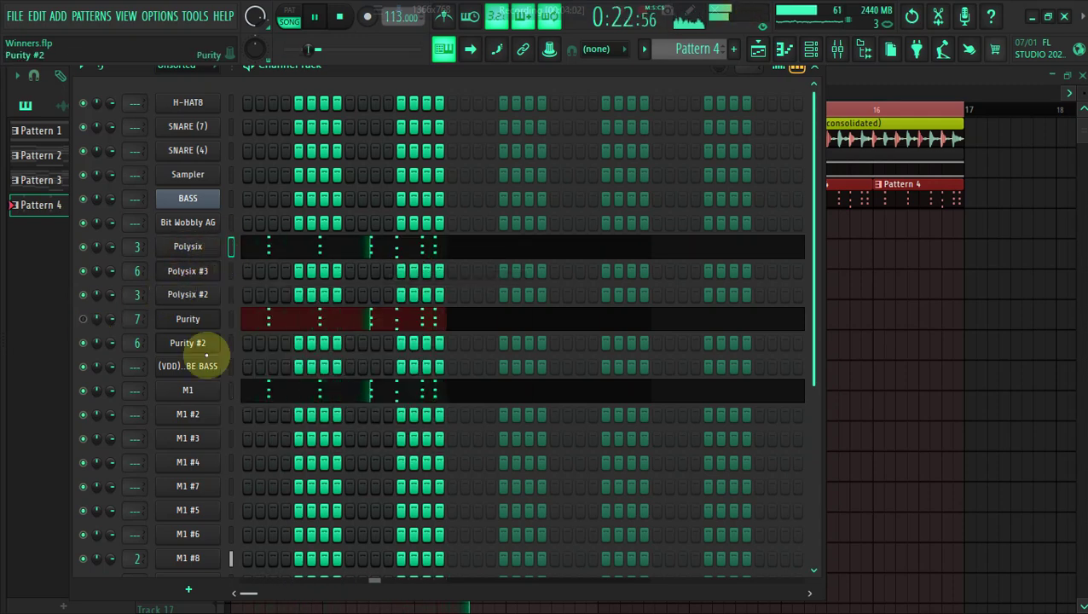
right_click(207, 275)
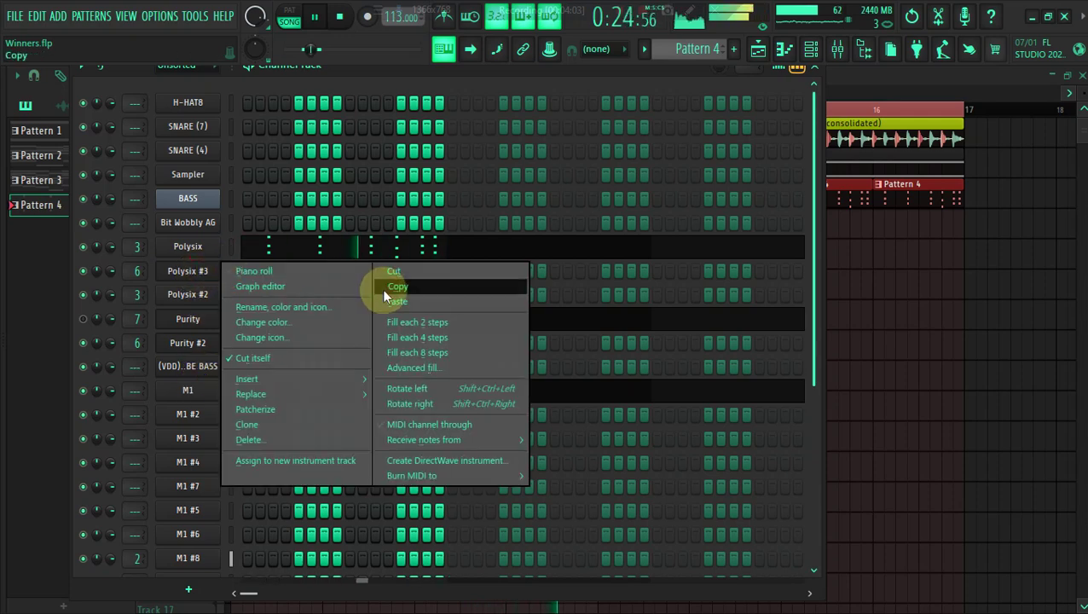
left_click(381, 288)
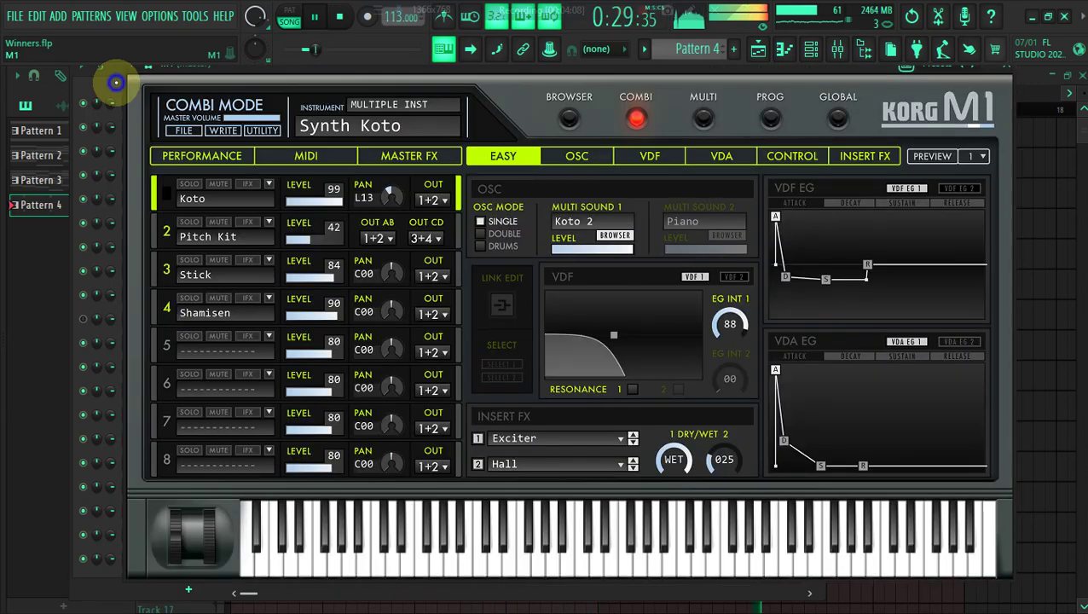
Remove the pasted chords from M1 and Polysix #3, and paste them into the Polysix #2 channel instead.
left_click(116, 83)
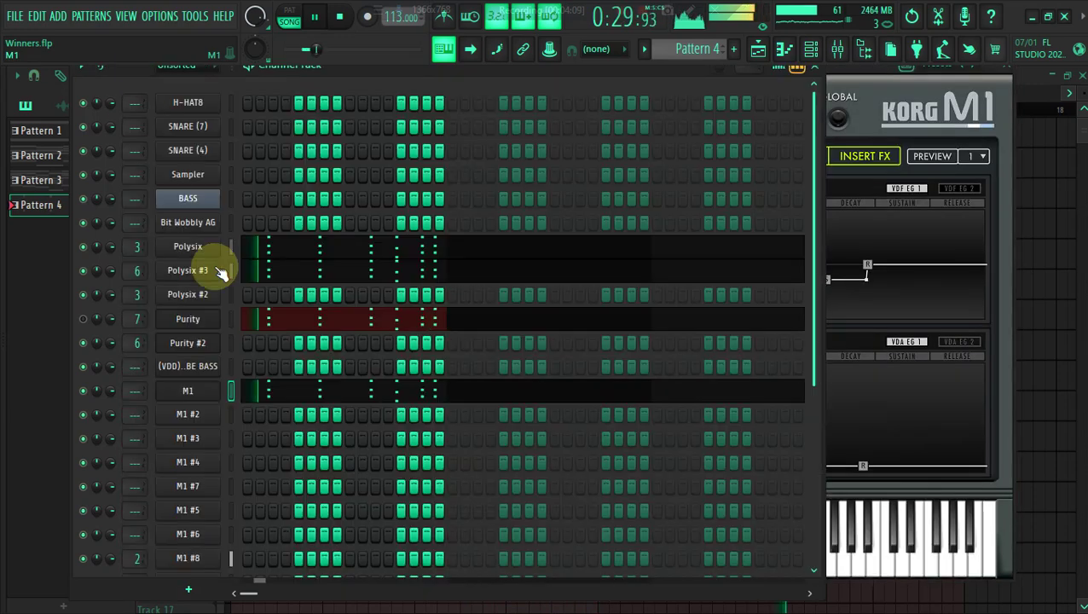
right_click(209, 393)
left_click(409, 384)
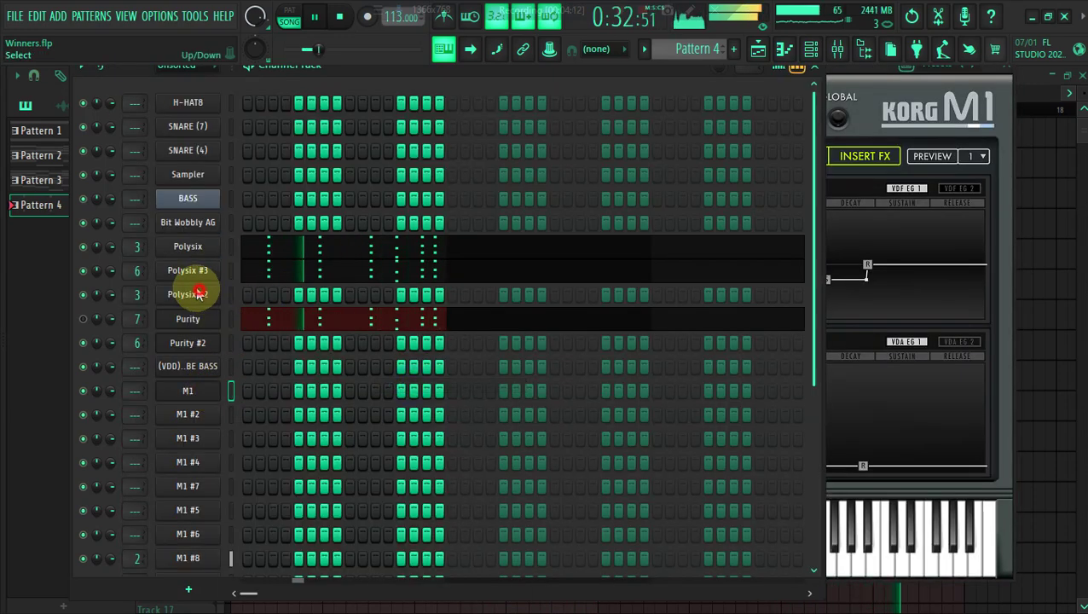
right_click(202, 292)
left_click(390, 331)
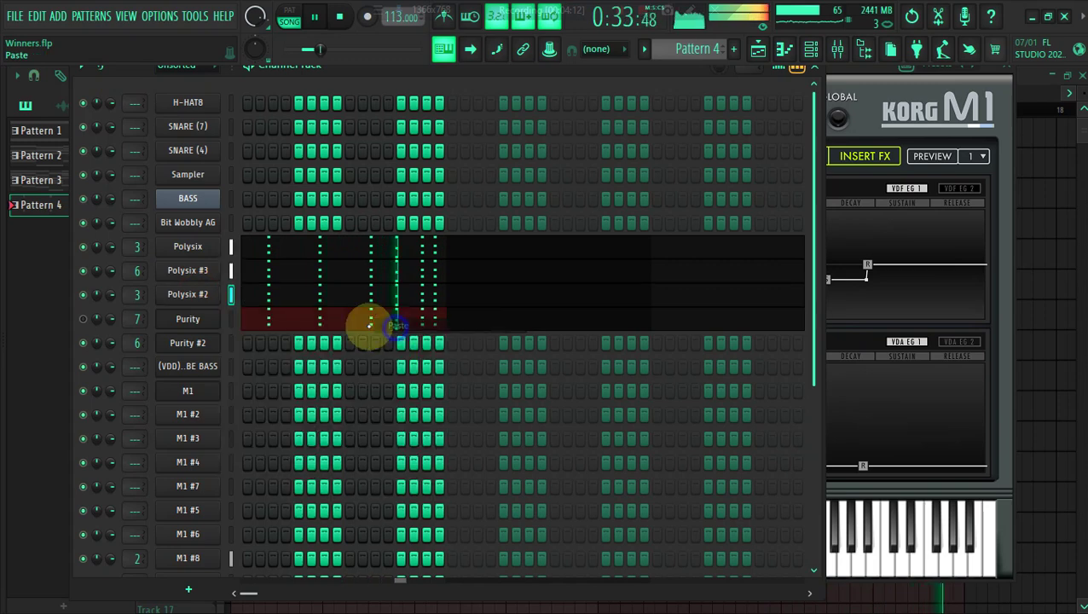
right_click(201, 271)
left_click(407, 274)
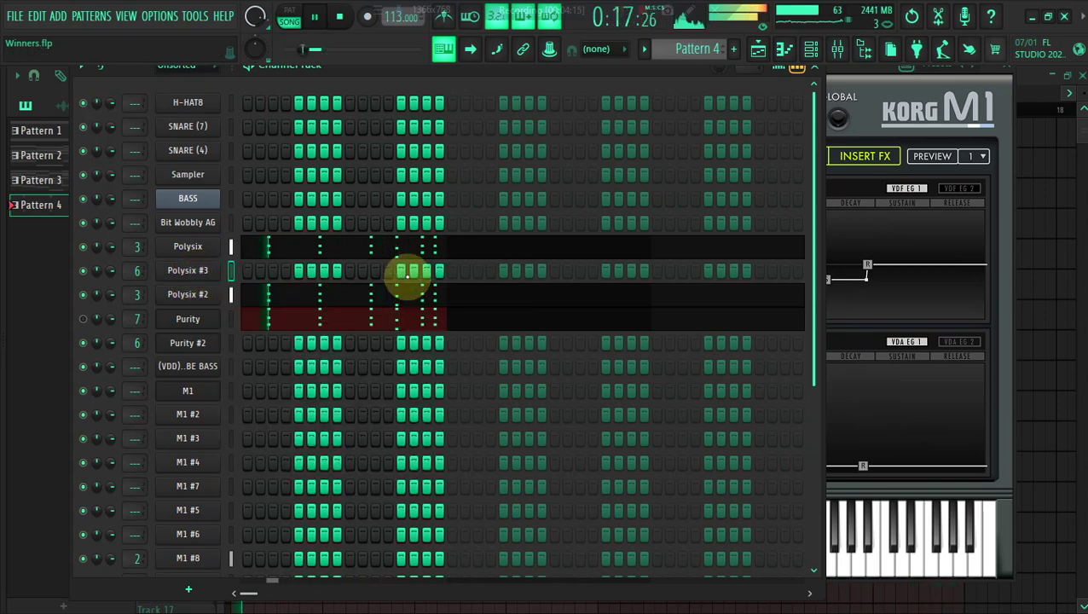
Transpose all Polysix chords of Pattern 4 down two octaves.
left_click(258, 249)
key("space")
key("ctrl+Down")
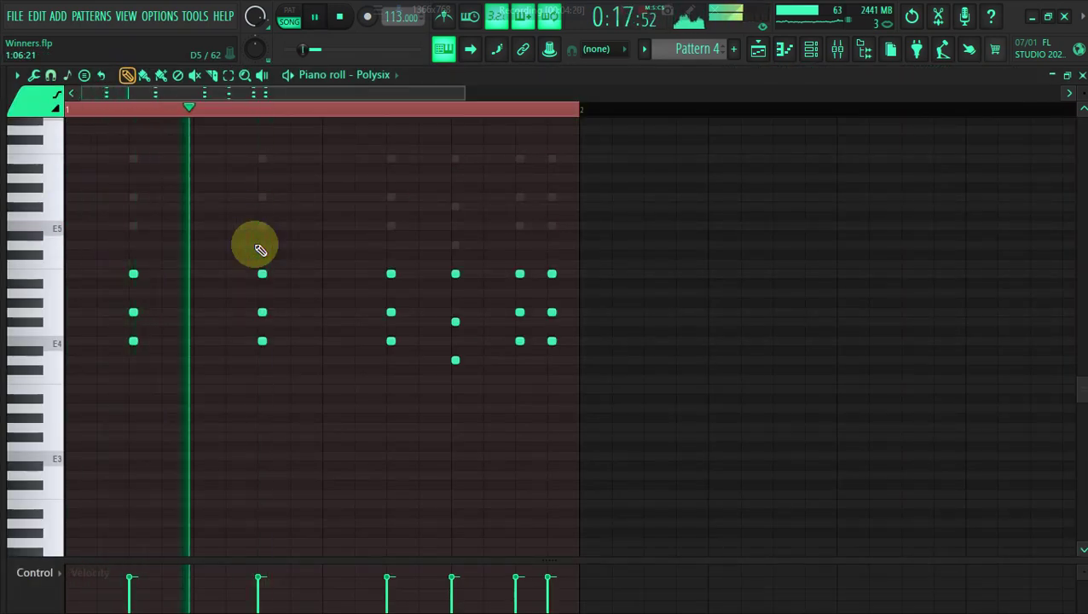
key("ctrl+Down")
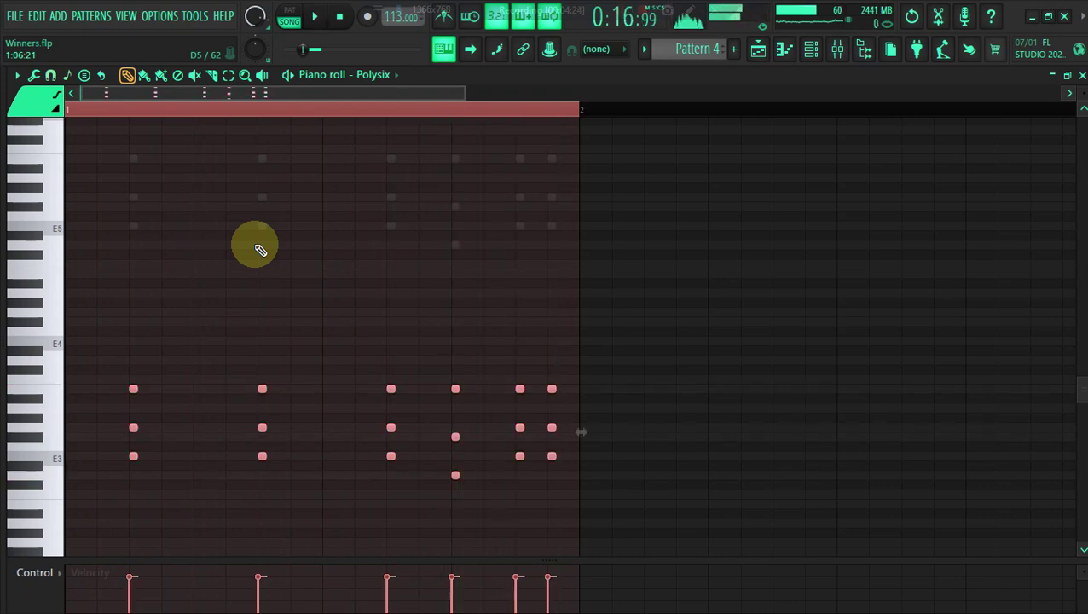
Scale the note levels of the Polysix chords and randomize them with bipolar levels.
key("alt+x")
left_click(587, 401)
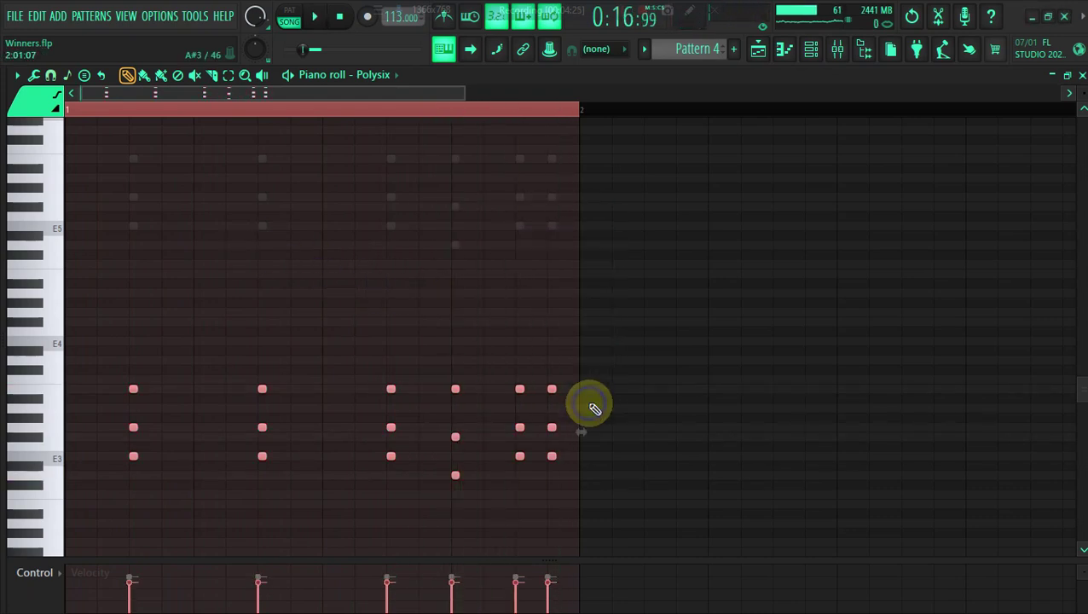
key("alt+r")
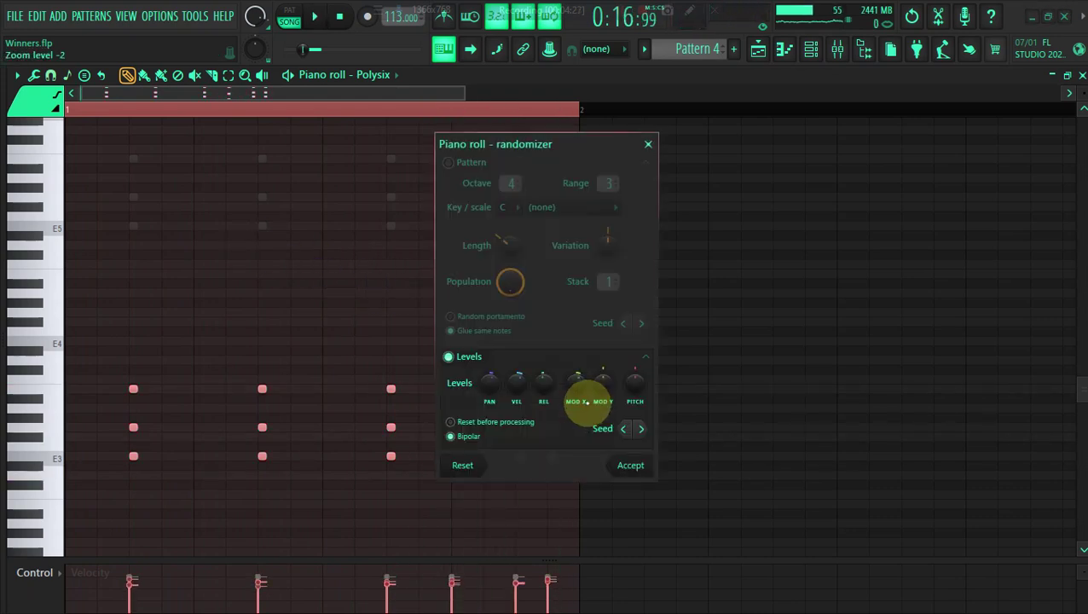
left_click(612, 463)
Copy the edited Polysix chords and paste them over the chords in Polysix #2 while the song plays.
left_click(785, 53)
key("space")
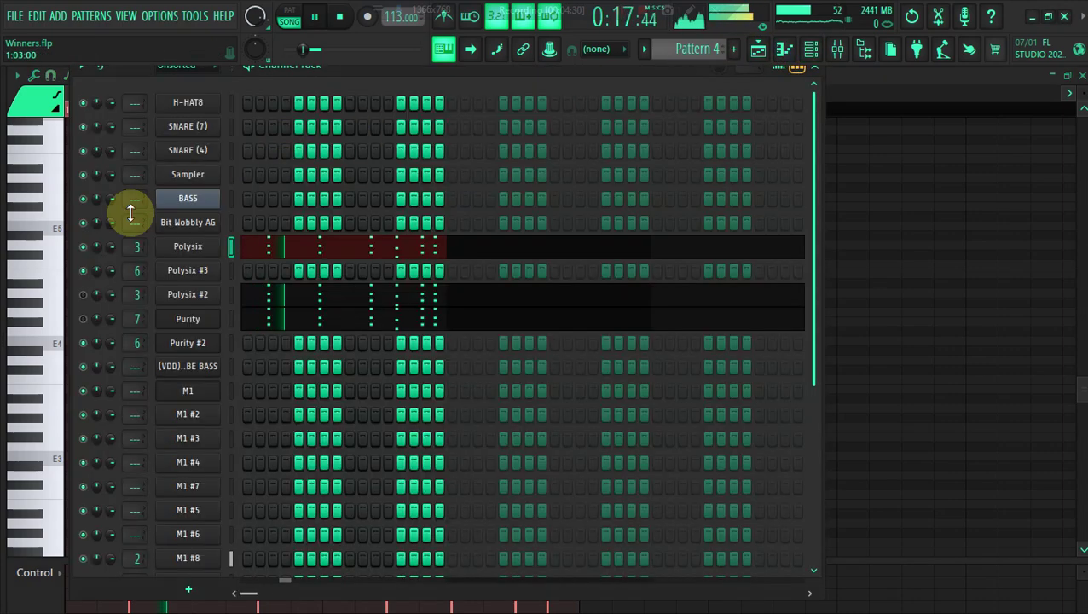
right_click(184, 249)
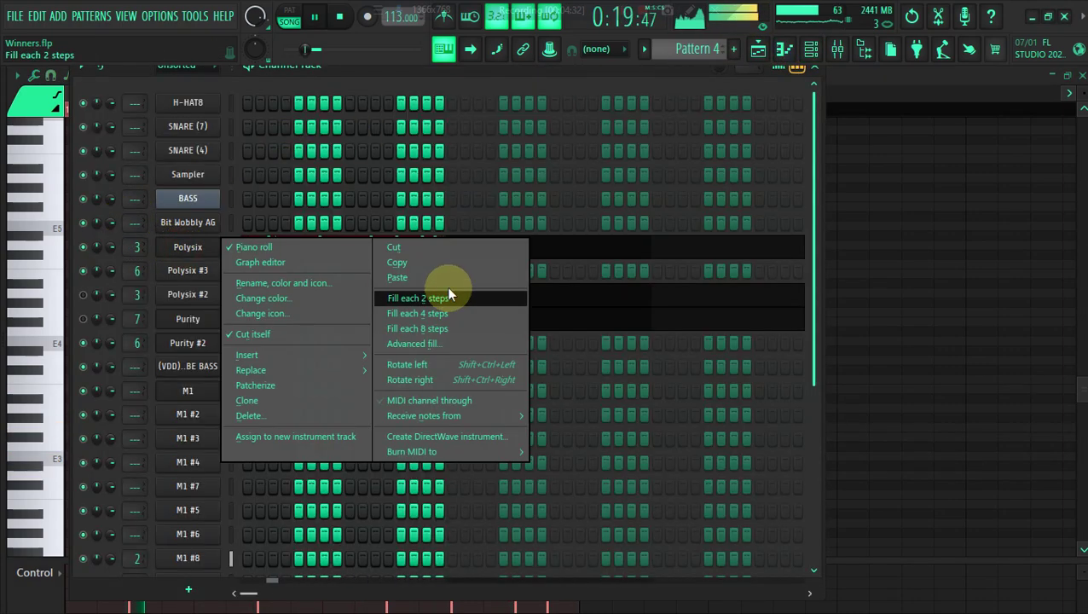
left_click(421, 266)
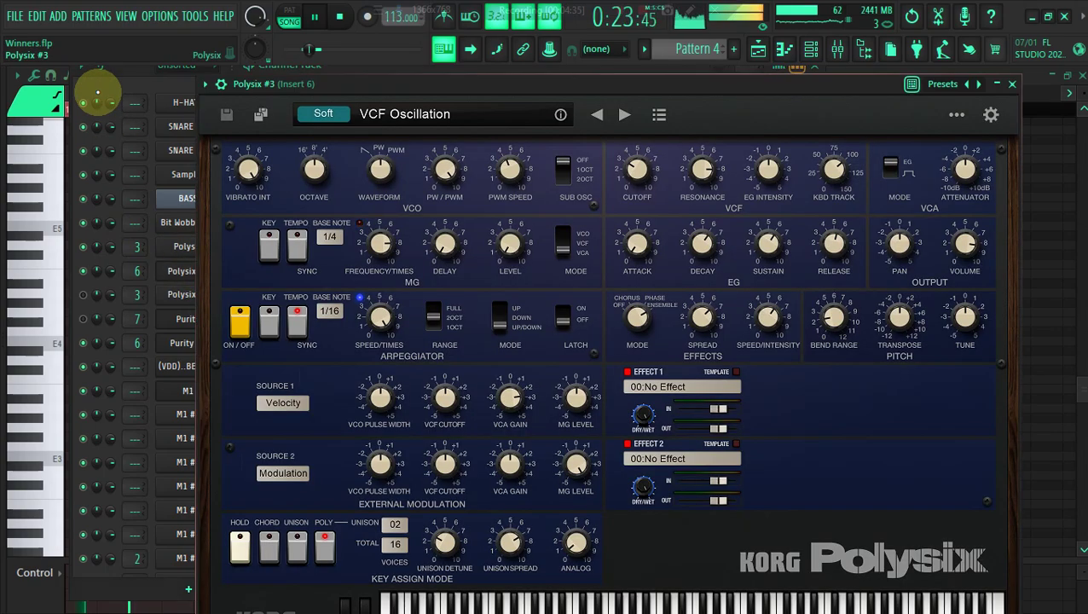
left_click(96, 89)
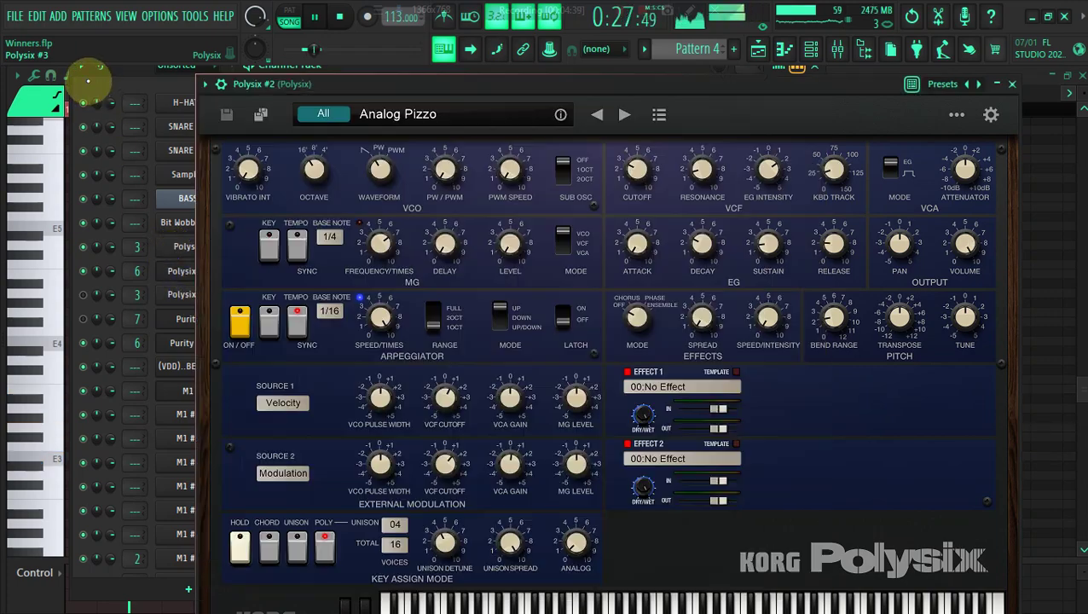
left_click(188, 295)
right_click(194, 298)
left_click(389, 327)
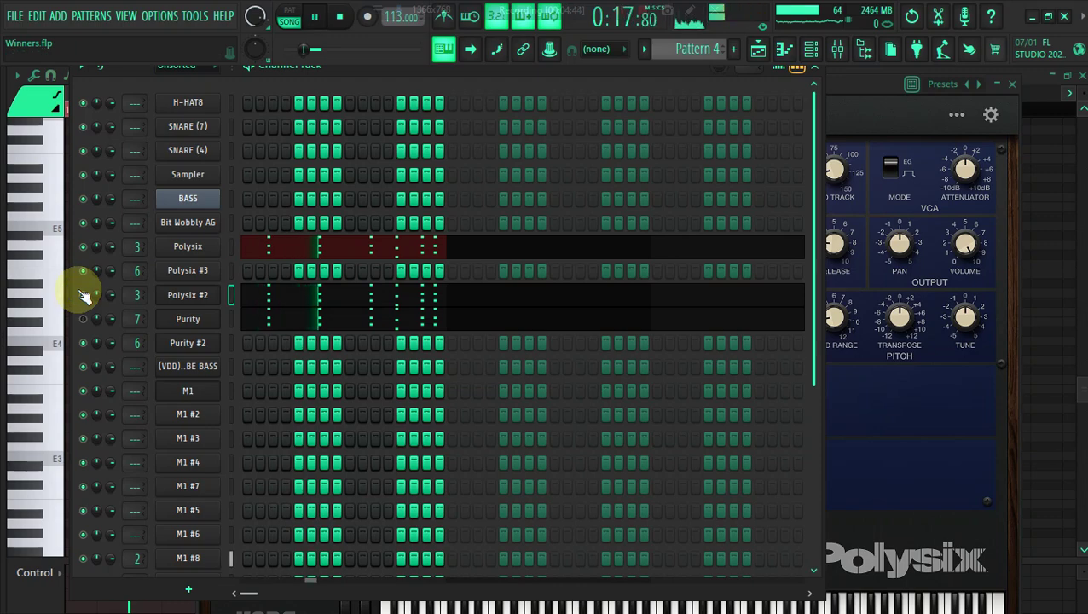
Transpose the chords of Polysix #2 and Polysix up one octave each.
left_click(253, 296)
key("space")
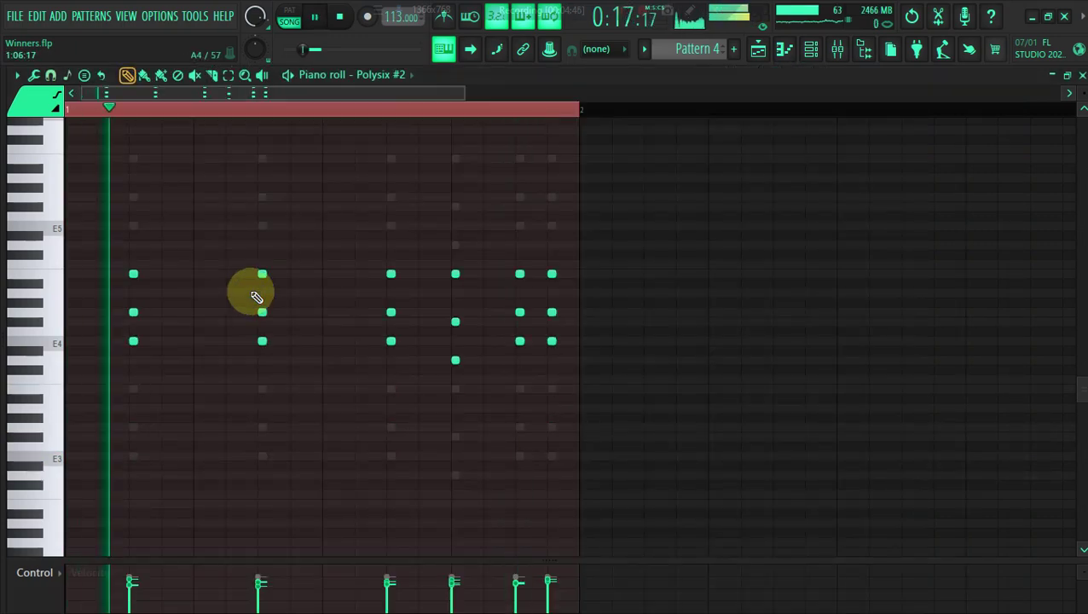
left_click(784, 49)
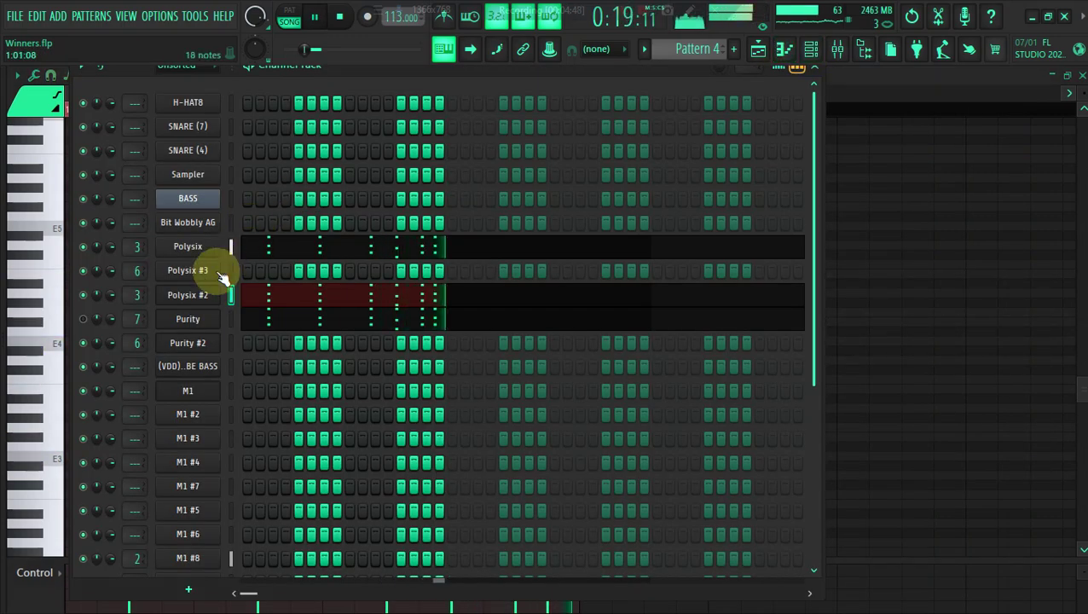
left_click(271, 250)
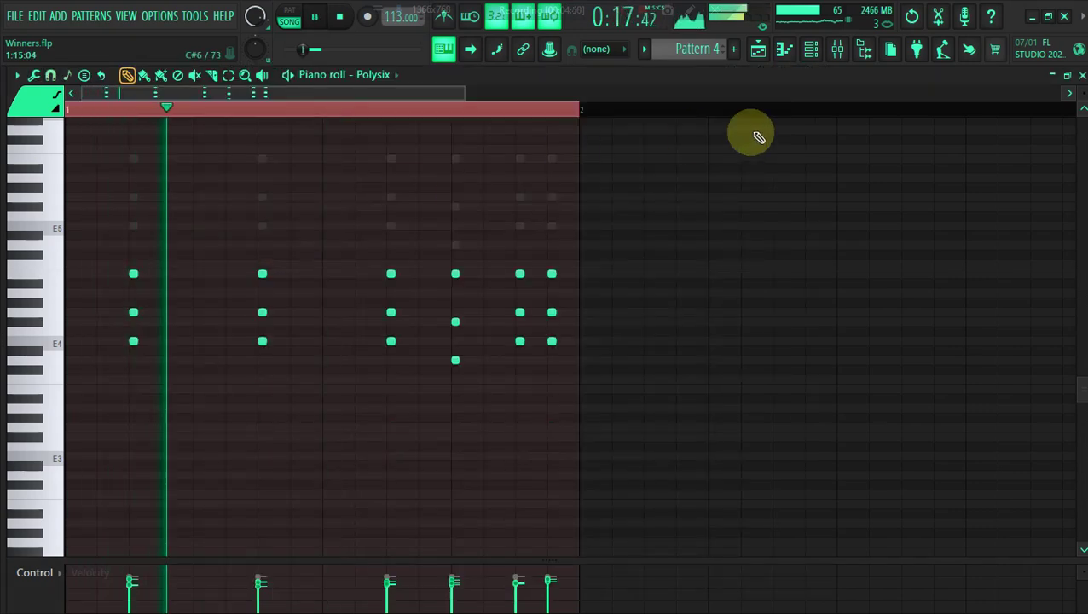
Unmute Purity and mute Polysix while playing back bars 9 to 17 of the arrangement to compare the layered chords.
left_click(758, 49)
left_click(811, 49)
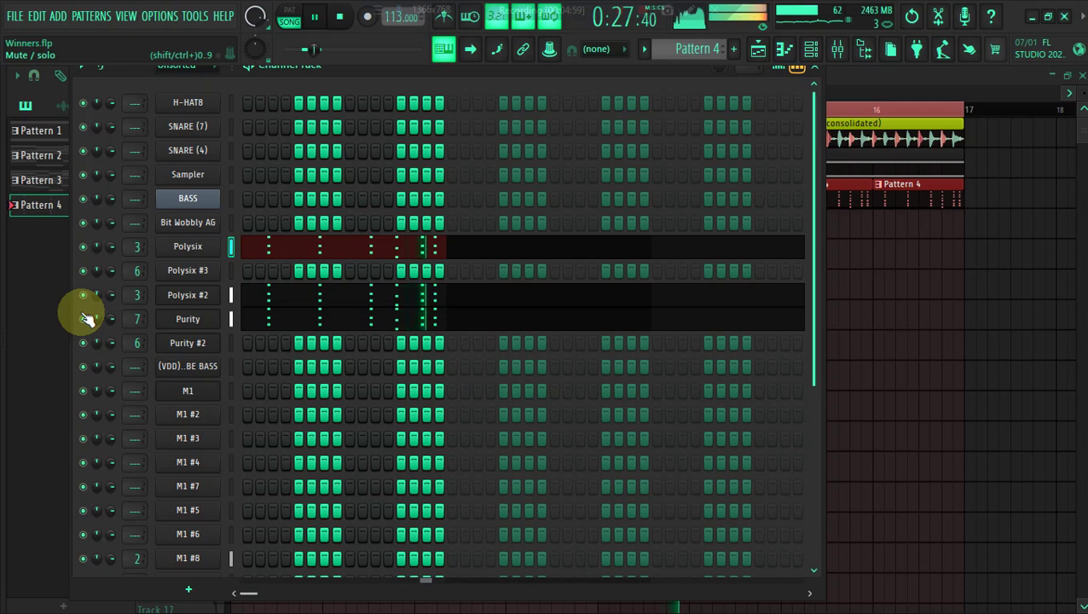
left_click(755, 49)
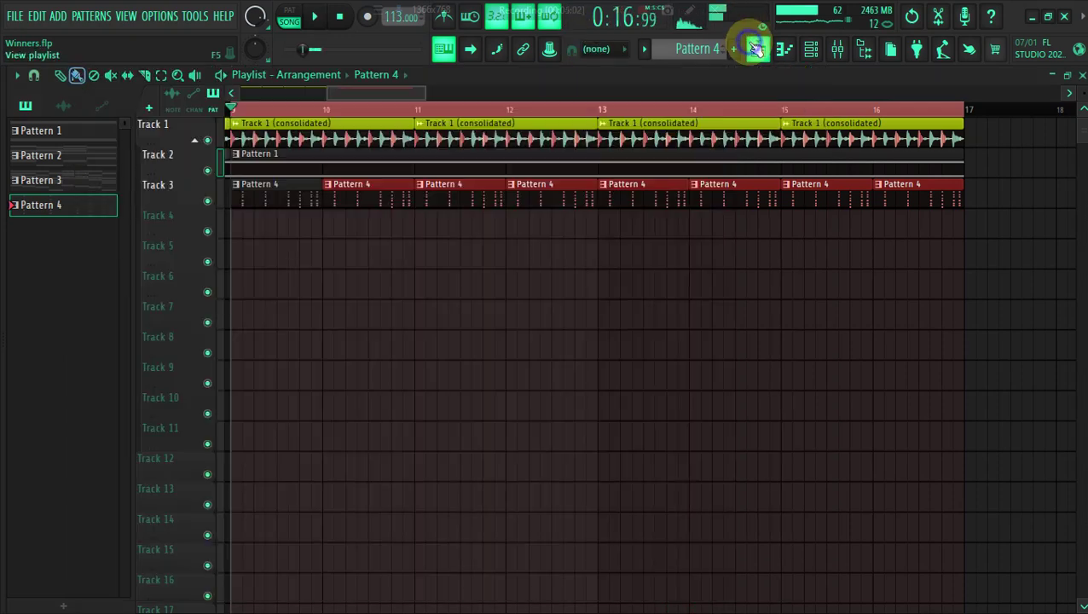
left_click(755, 48)
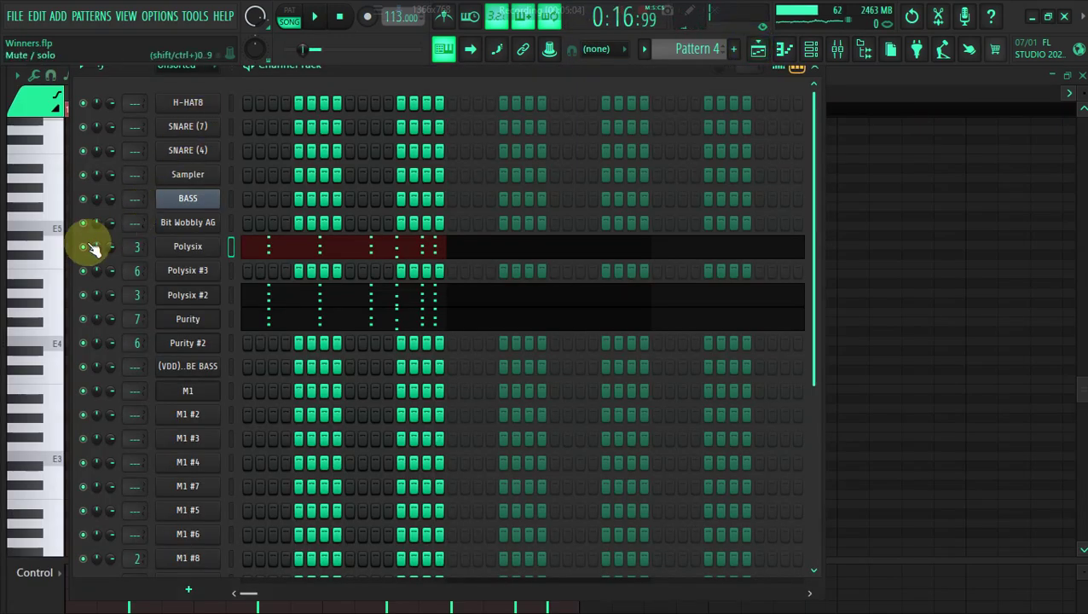
left_click(760, 48)
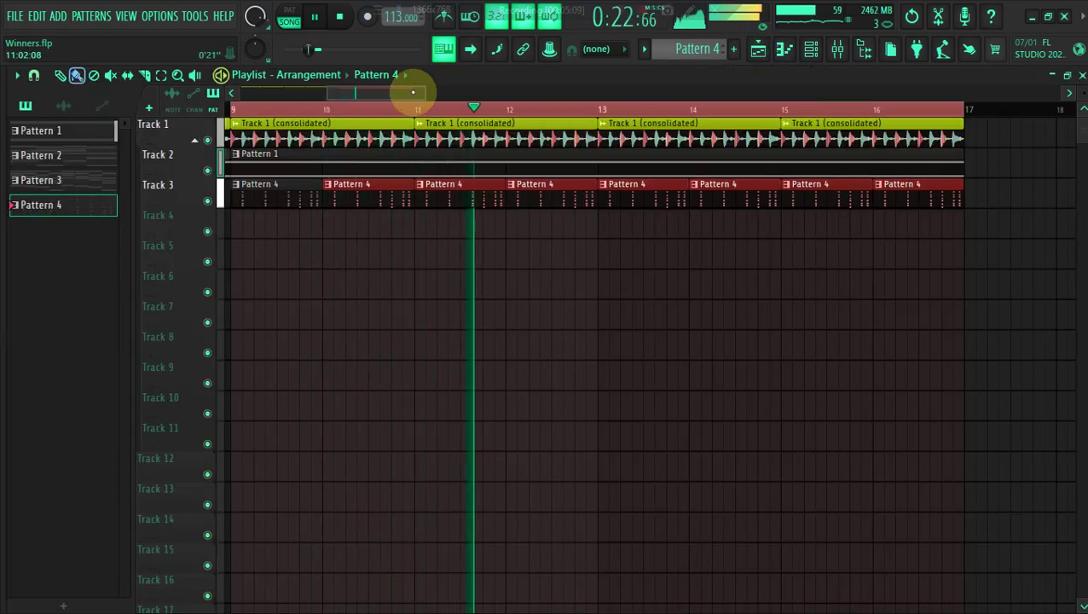
key("space")
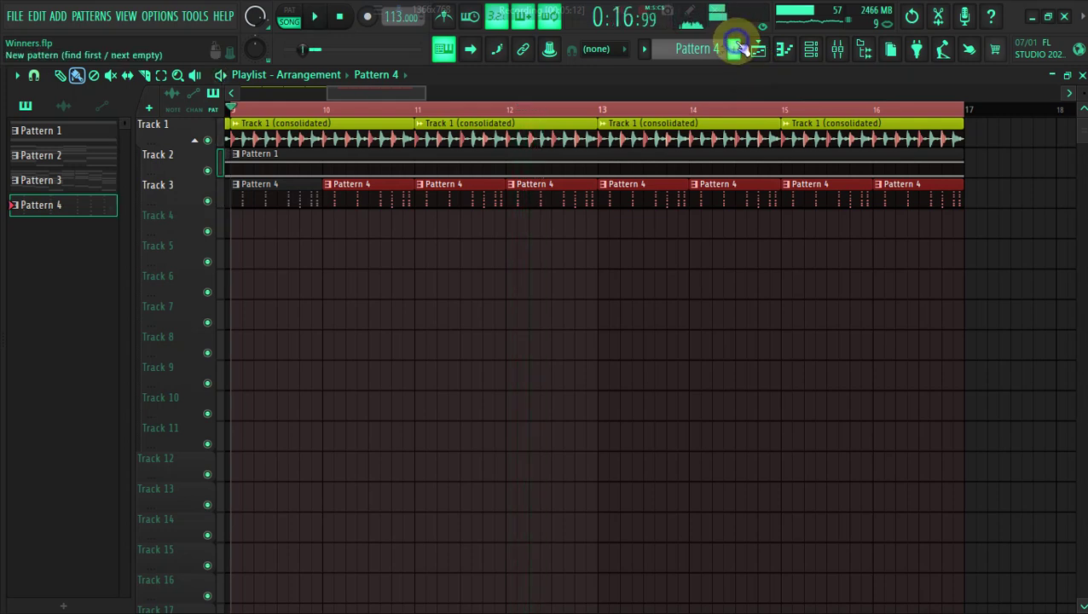
Create a new Pattern 5 and place it on Track 4 from bar 13 to bar 17.
left_click(738, 47)
left_click(753, 74)
left_click(614, 233)
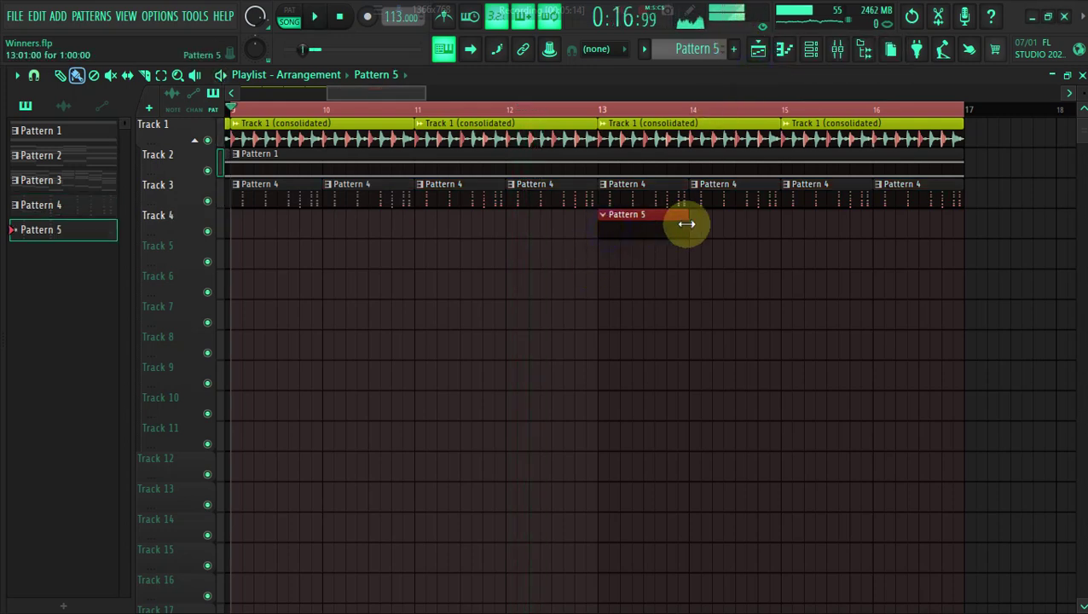
left_click_drag(688, 224, 972, 211)
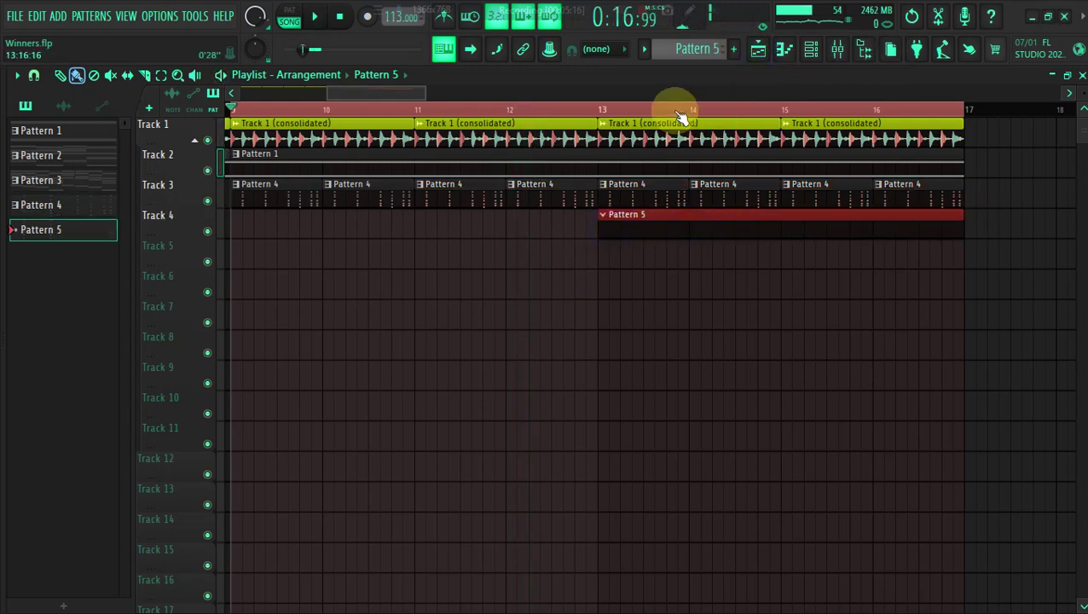
Select bars 13 to 17 for looping and fill them on Track 4 with two two-bar Pattern 5 clips, starting at bars 13 and 15.
double_click(607, 109)
right_click(631, 282)
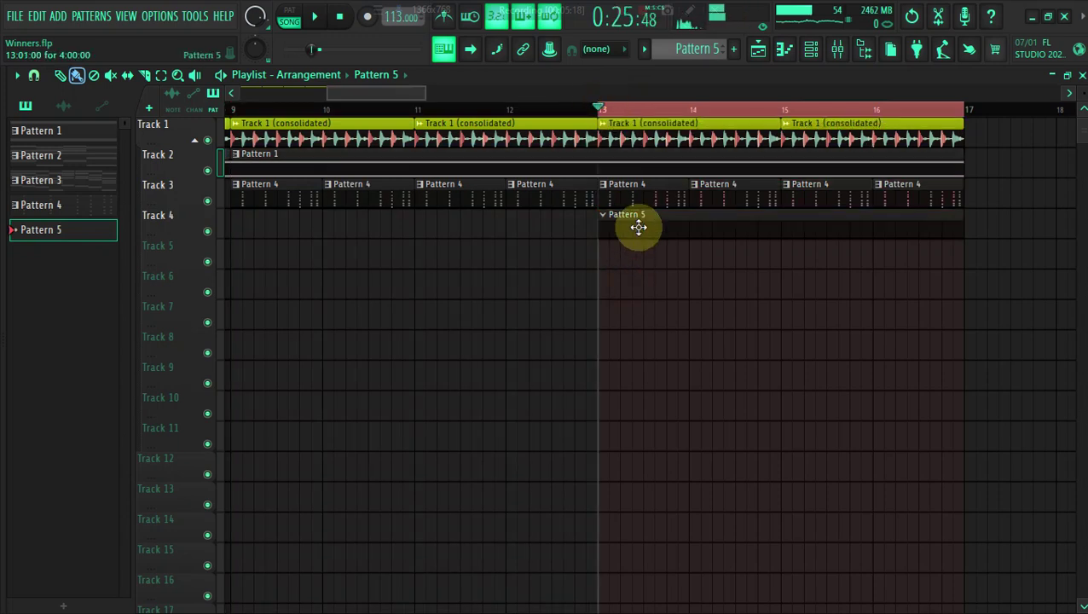
left_click_drag(964, 224, 790, 233)
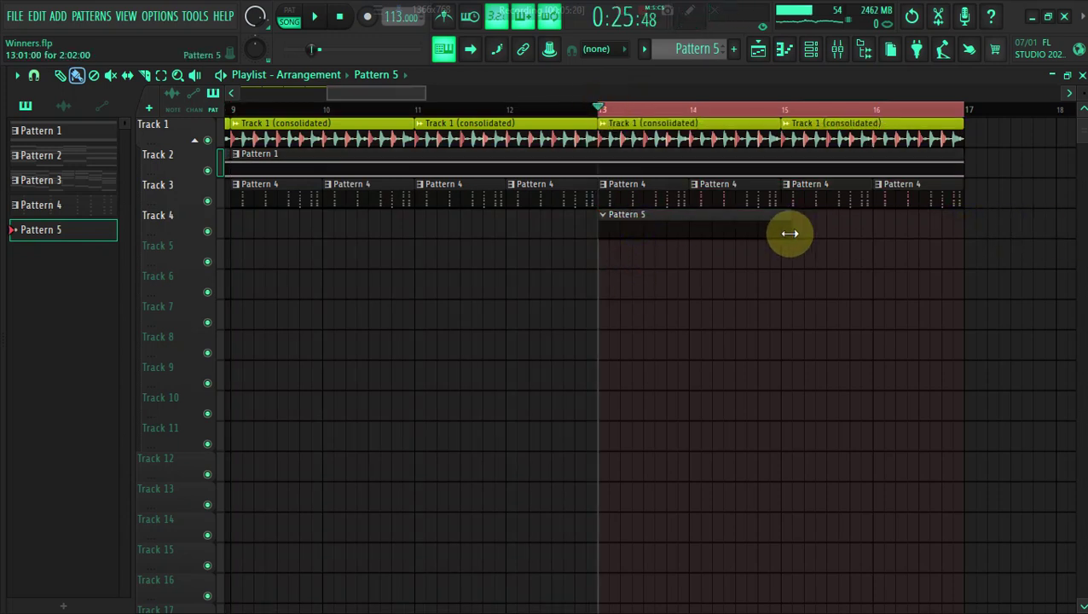
left_click(793, 231)
Open the Bit Wobbly AG channel's piano roll for Pattern 5 and activate the Paint tool.
key("space")
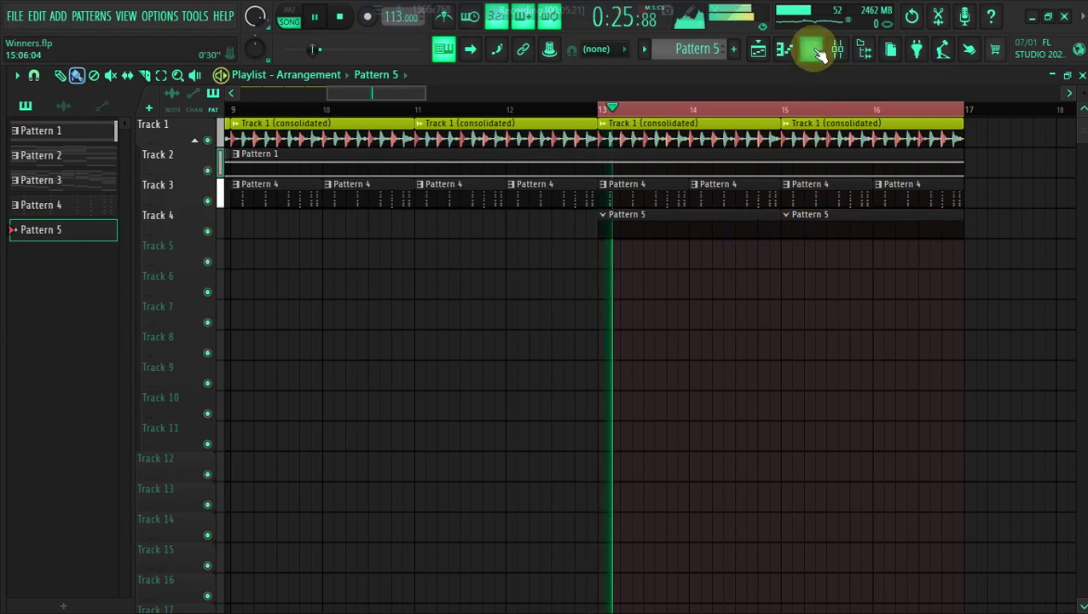
left_click(813, 48)
left_click(432, 128)
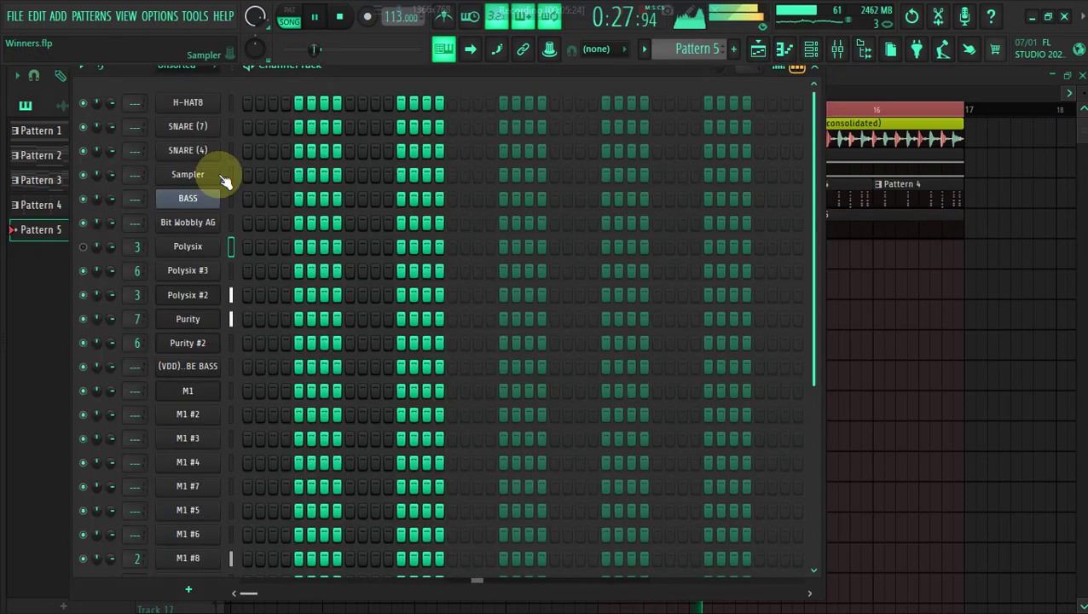
right_click(213, 229)
left_click(228, 221)
left_click(148, 76)
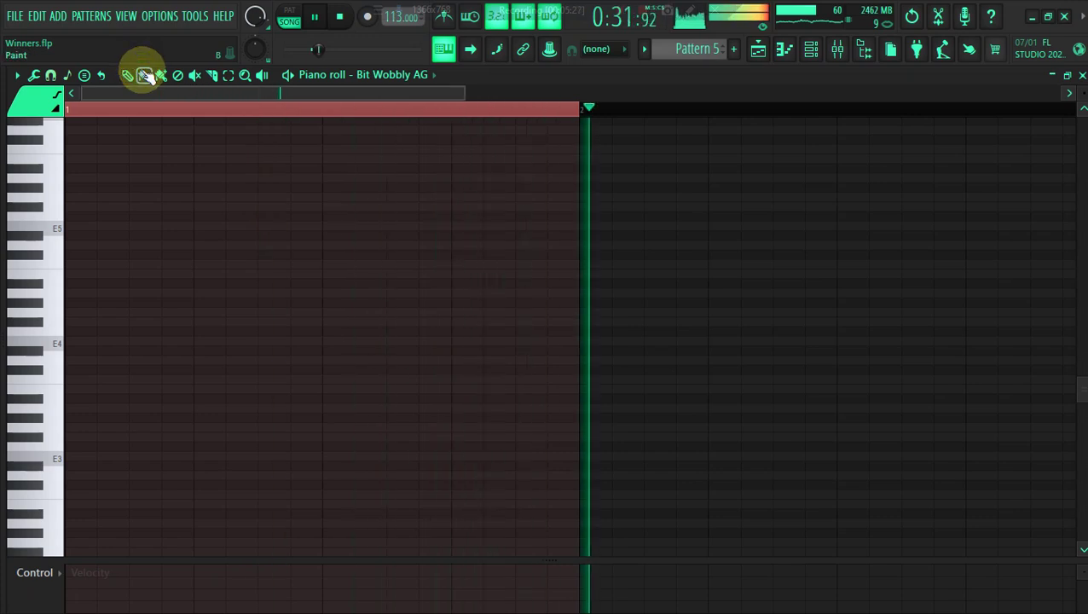
Place a note on A4 at step 3 of bar 1 and lengthen it to just over two steps.
key("space")
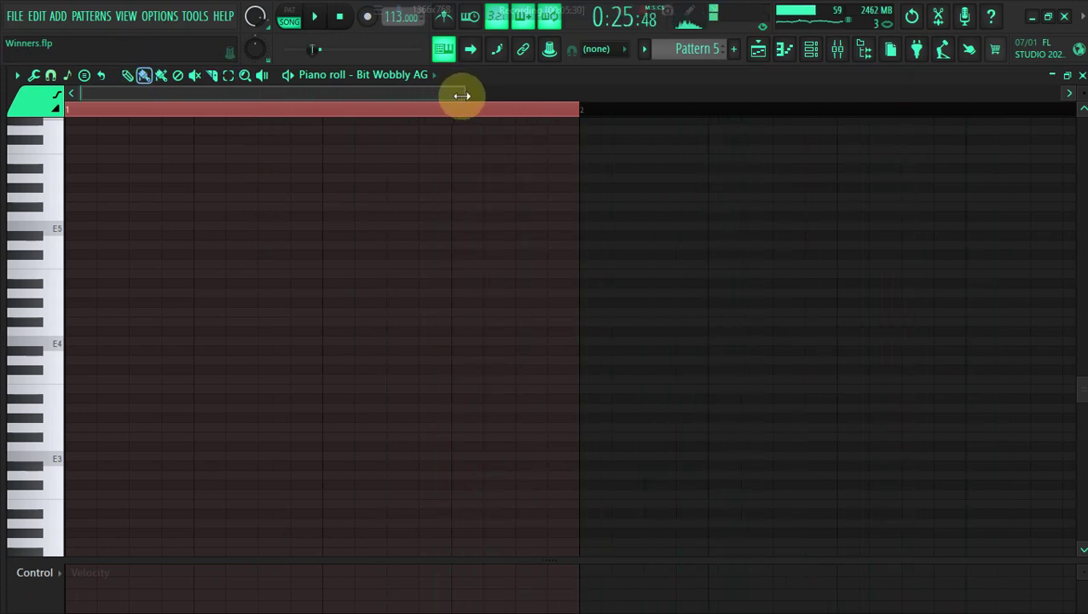
left_click_drag(453, 94, 427, 91)
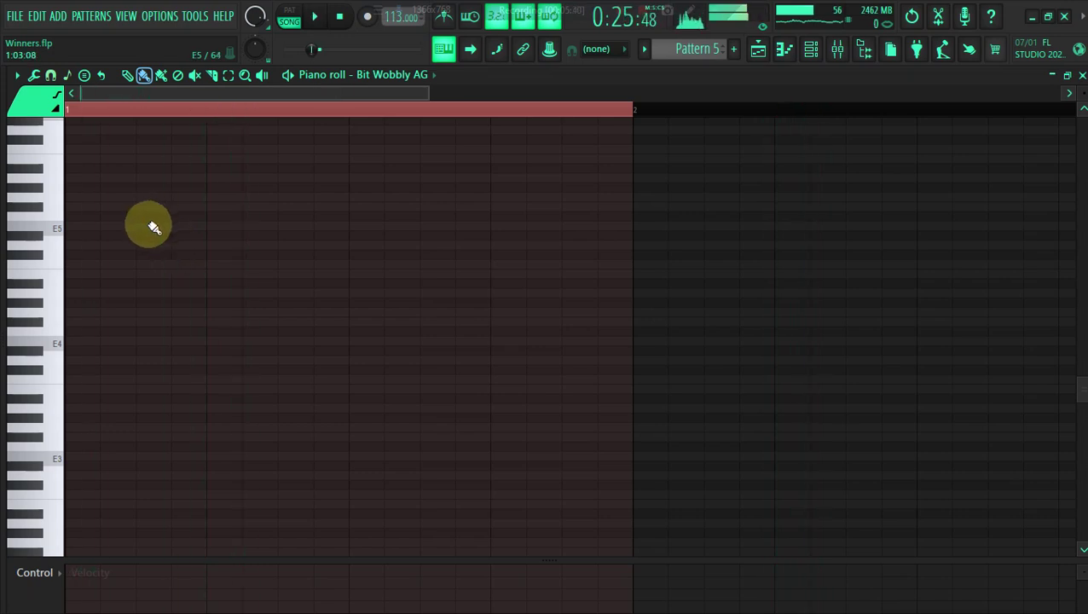
scroll(153, 228, "down", 2)
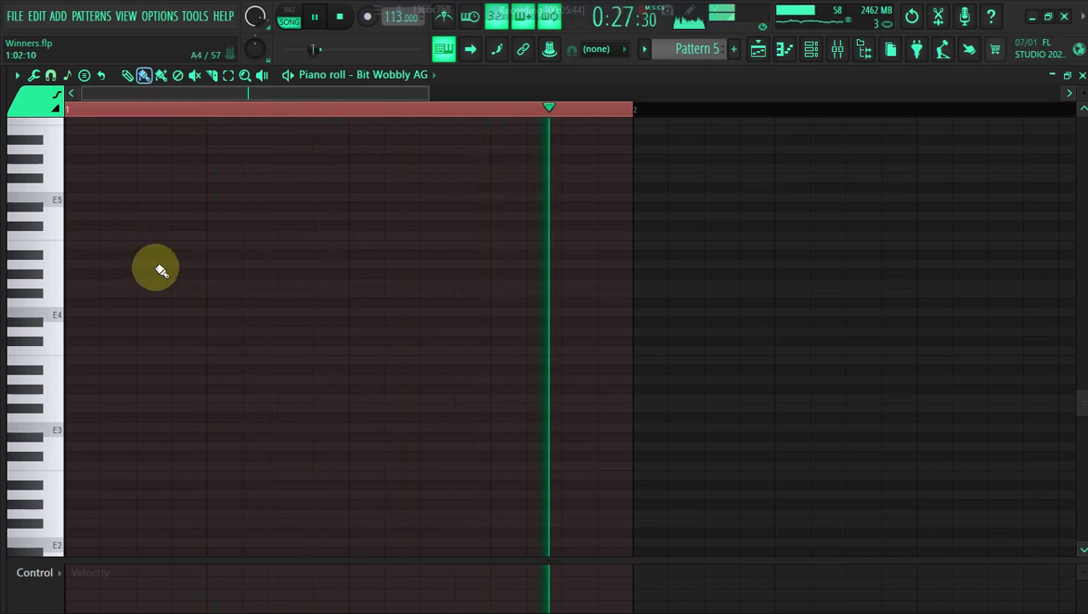
left_click(145, 264)
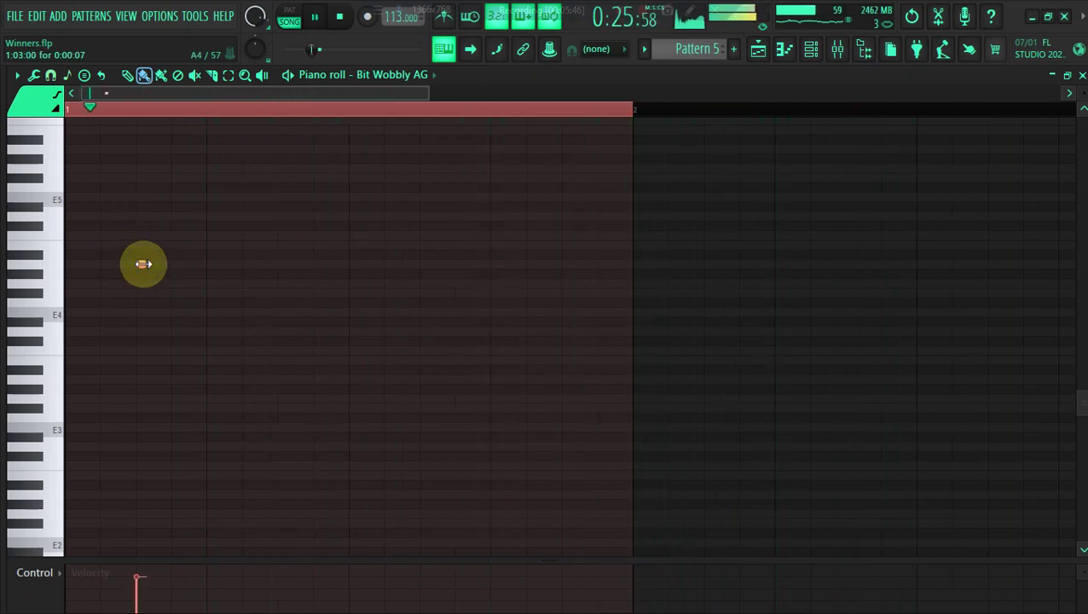
left_click_drag(145, 265, 216, 266)
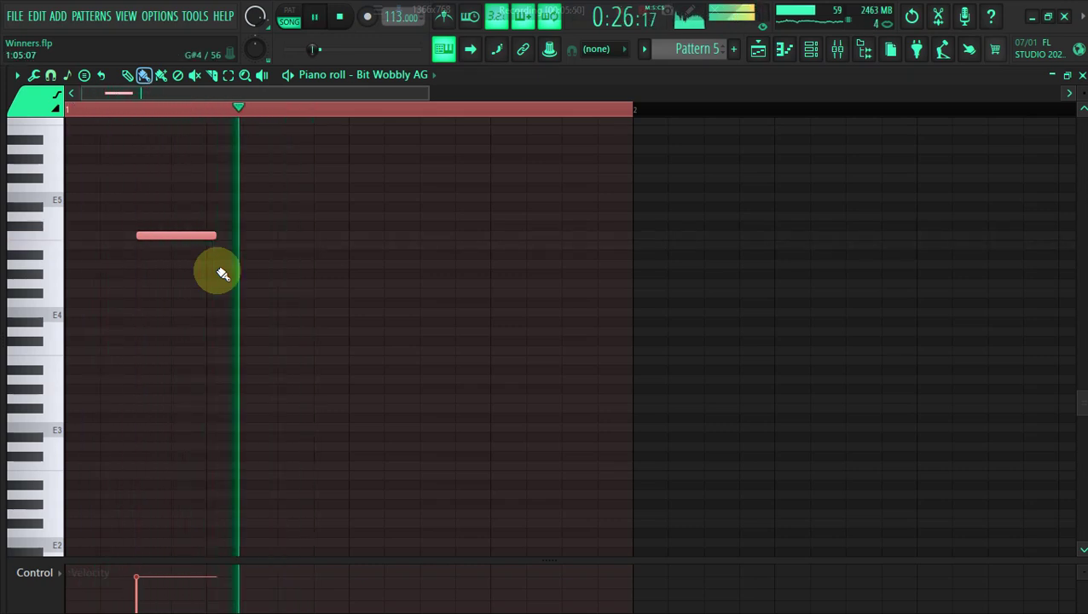
Audition the note at several higher and lower pitches during looped playback and settle it on E3.
key("space")
key("Up")
key("Up")
key("Up")
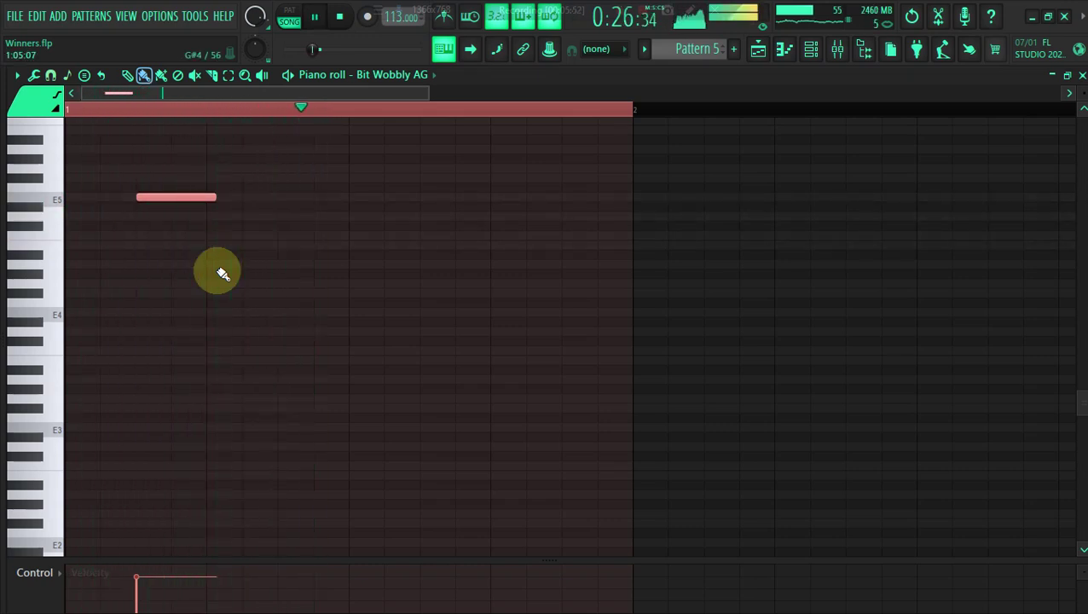
key("Down")
key("Down")
key("Down")
key("Down")
key("Down")
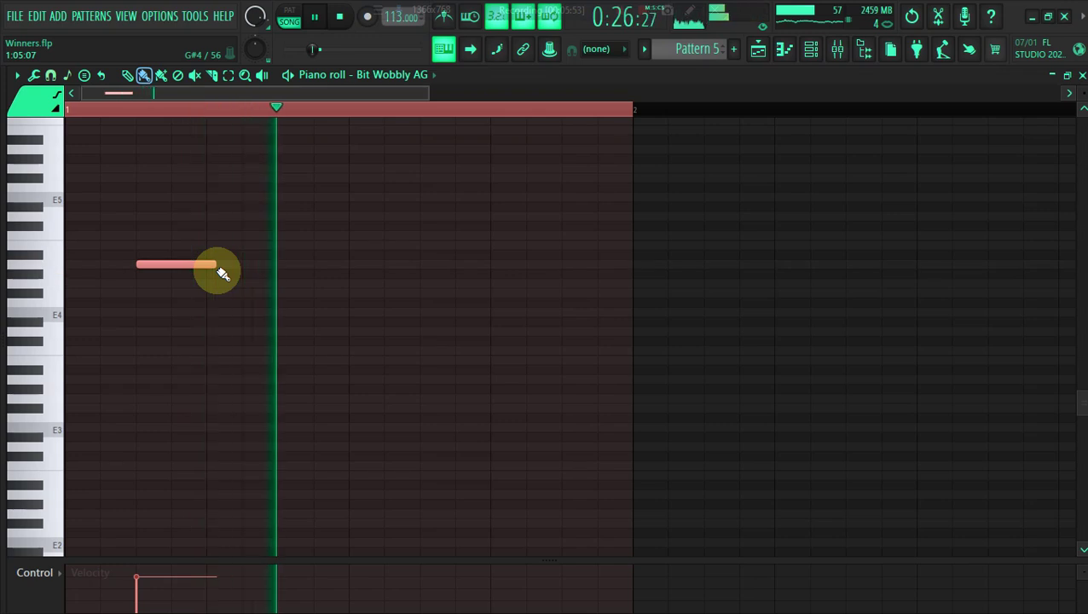
key("Down")
key("Down")
key("Down")
key("Down")
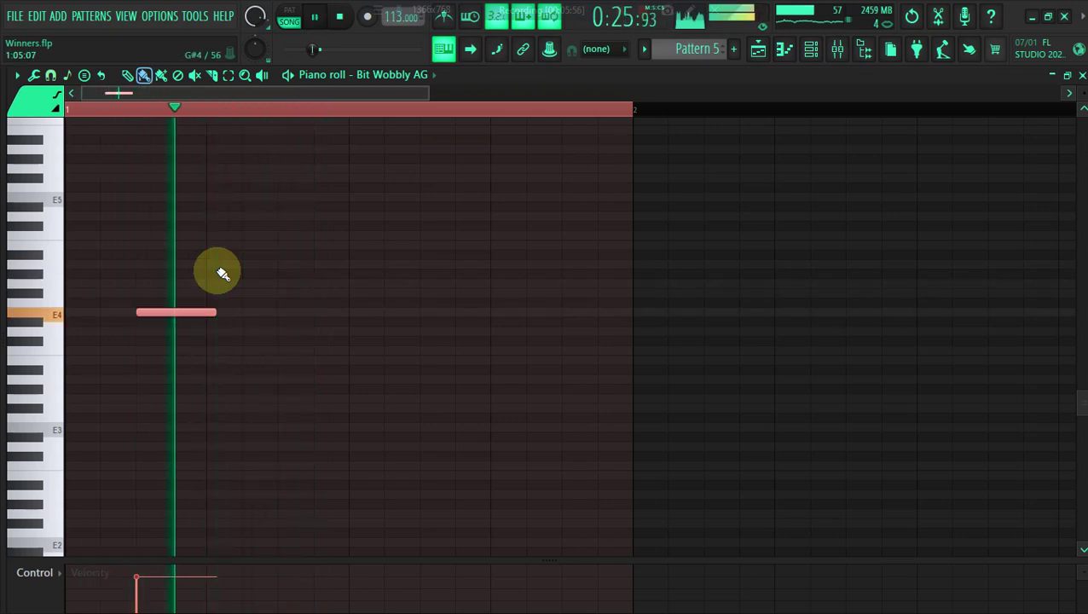
key("ctrl+Down")
scroll(221, 272, "down", 1)
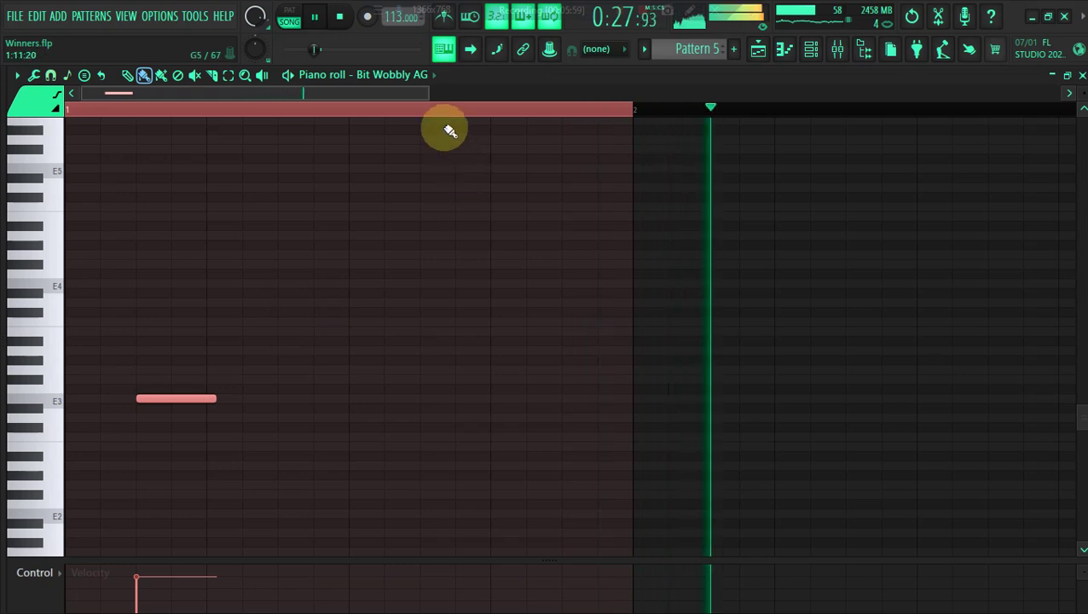
Shorten the first E3 note to one step and add matching E3 notes at steps 7 and 9 of bar 1.
left_click_drag(428, 99, 696, 160)
key("space")
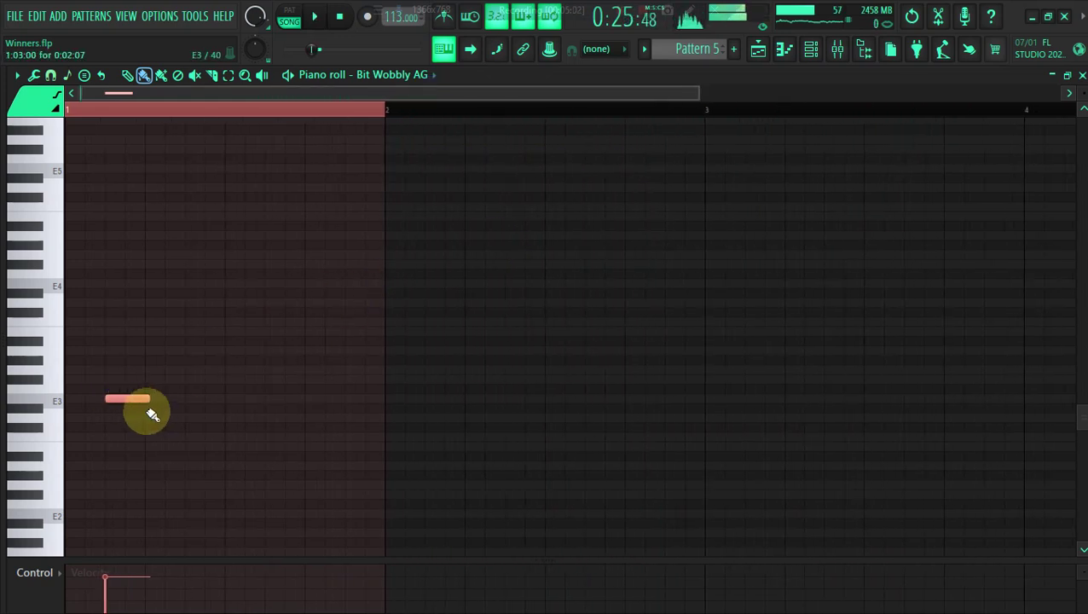
key("space")
left_click(174, 400)
left_click_drag(186, 401, 193, 403)
left_click(270, 401)
left_click_drag(270, 401, 232, 398)
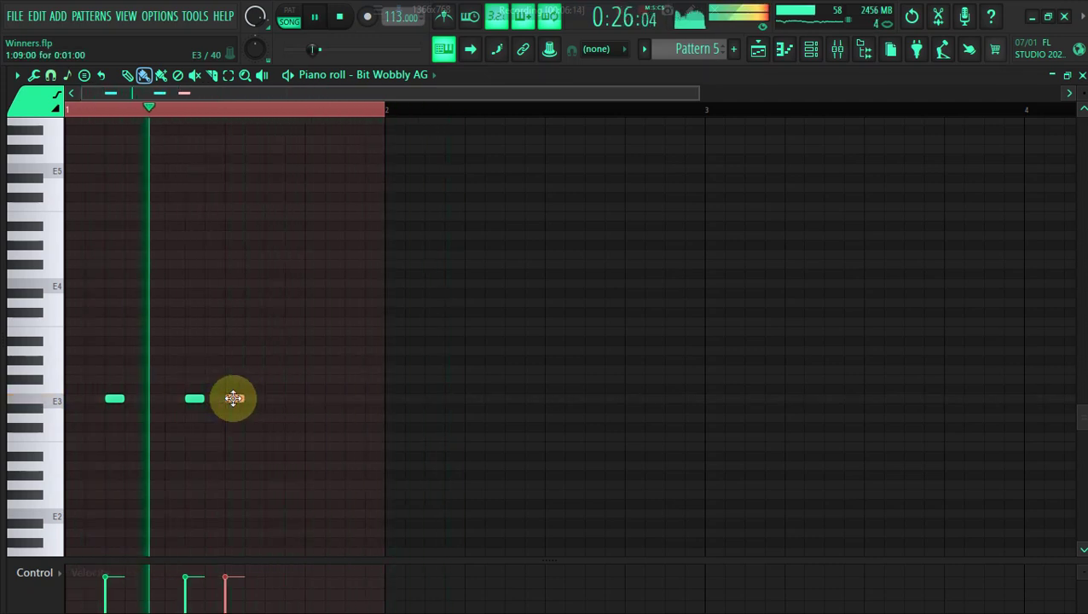
left_click(307, 374)
left_click_drag(307, 374, 313, 435)
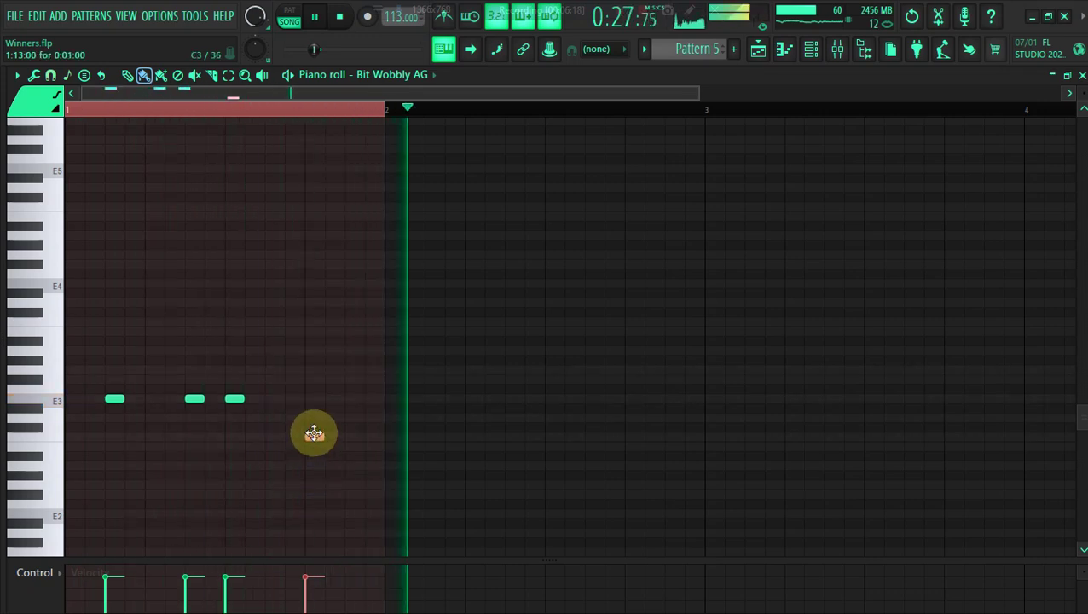
right_click(316, 439)
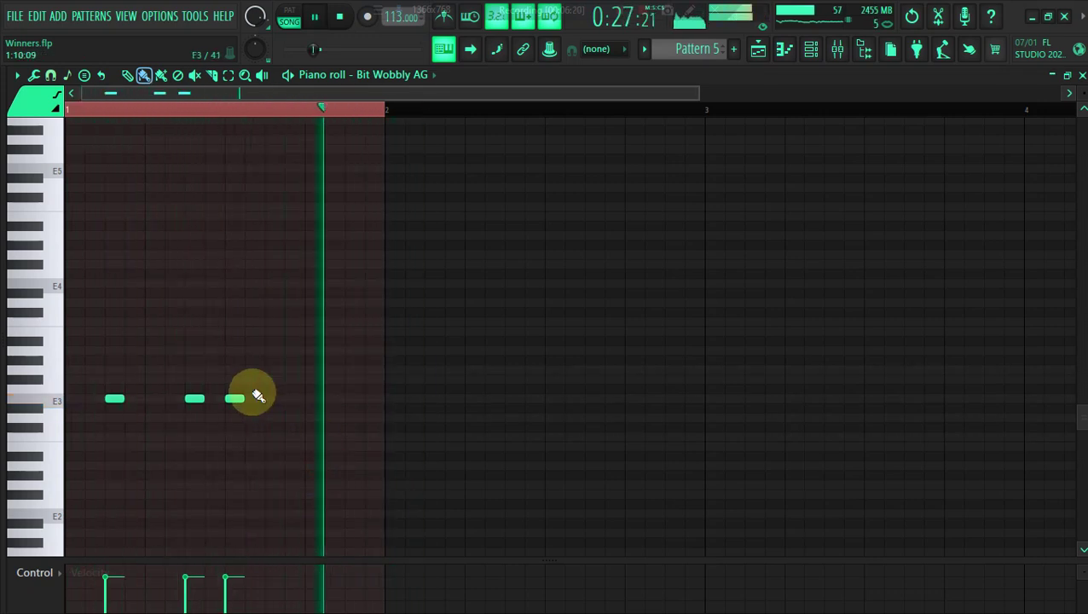
Copy the three E3 notes of bar 1 to the same positions in bar 2.
key("ctrl+a")
left_click_drag(236, 400, 558, 399)
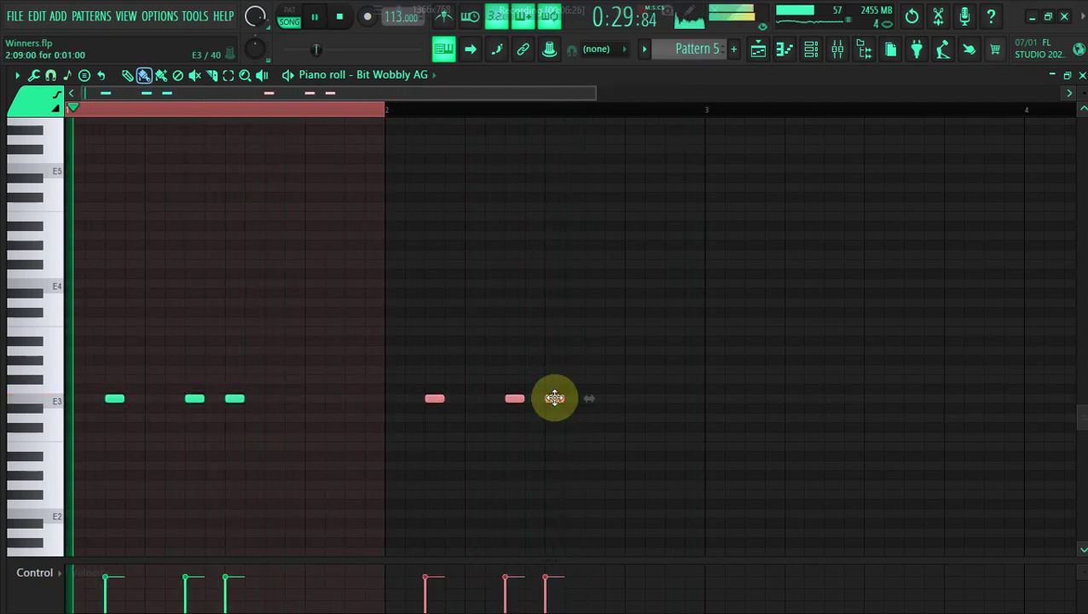
key("ctrl+a")
Create a new Pattern 6 and fill bars 13 to 17 of Track 5 in the playlist with four one-bar clips of it.
left_click(760, 49)
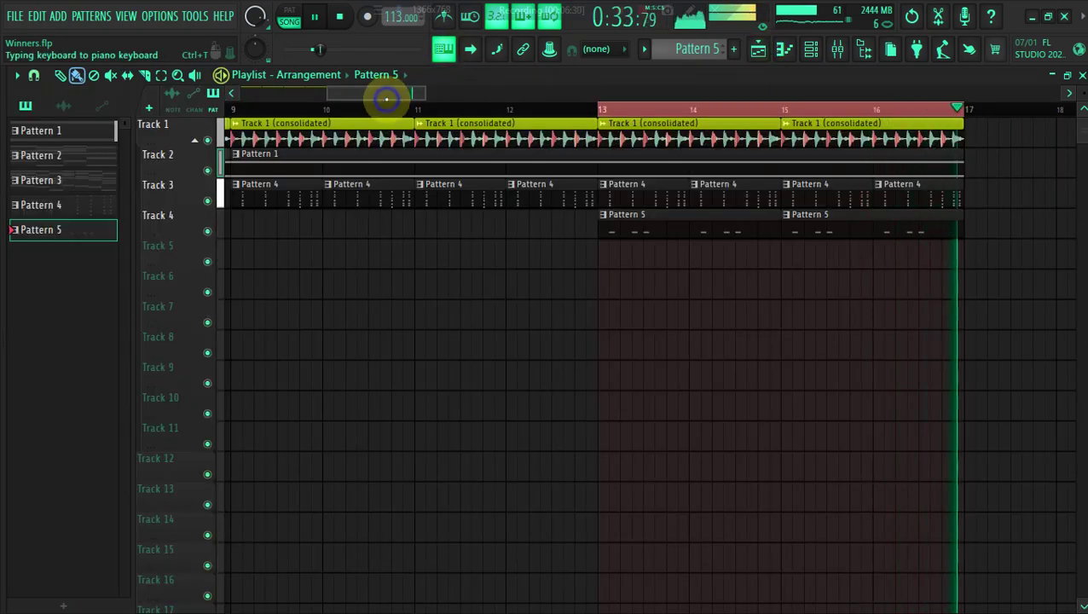
left_click_drag(386, 98, 416, 97)
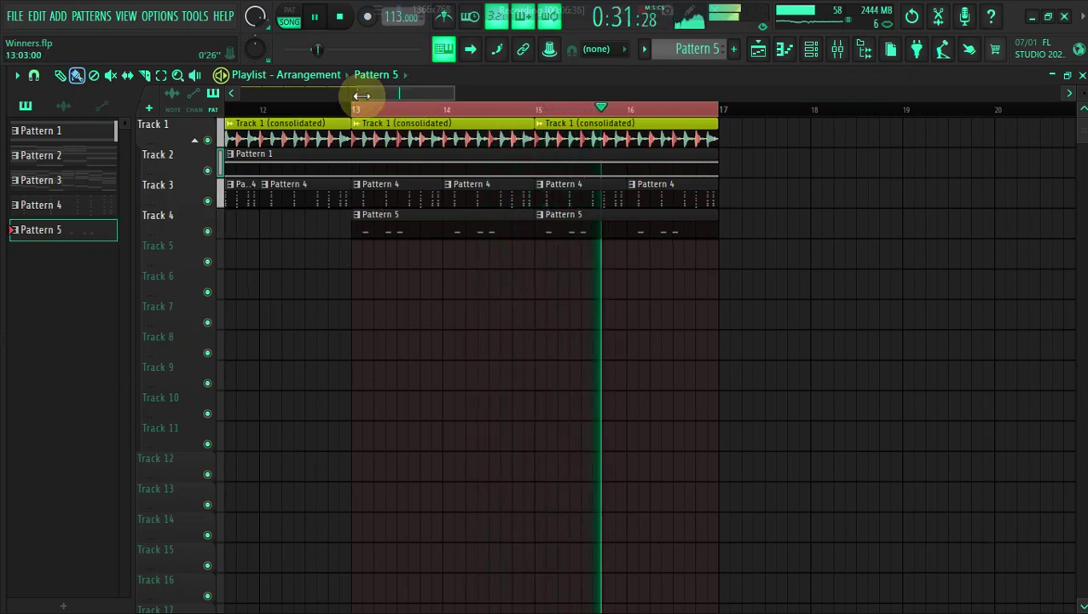
left_click_drag(358, 96, 364, 96)
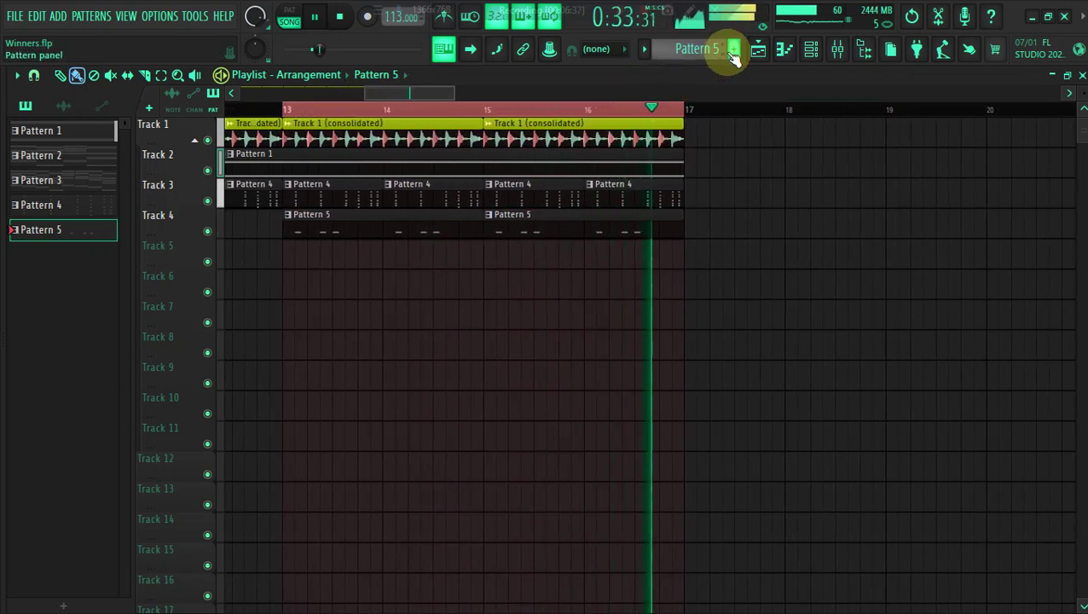
left_click(731, 53)
left_click(748, 68)
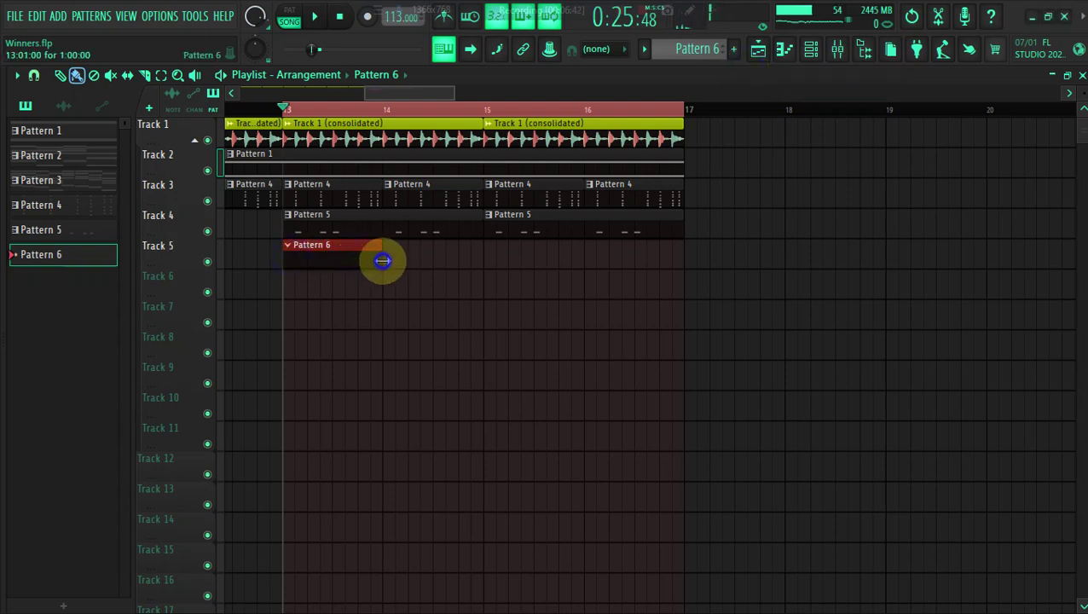
left_click_drag(391, 265, 559, 272)
key("space")
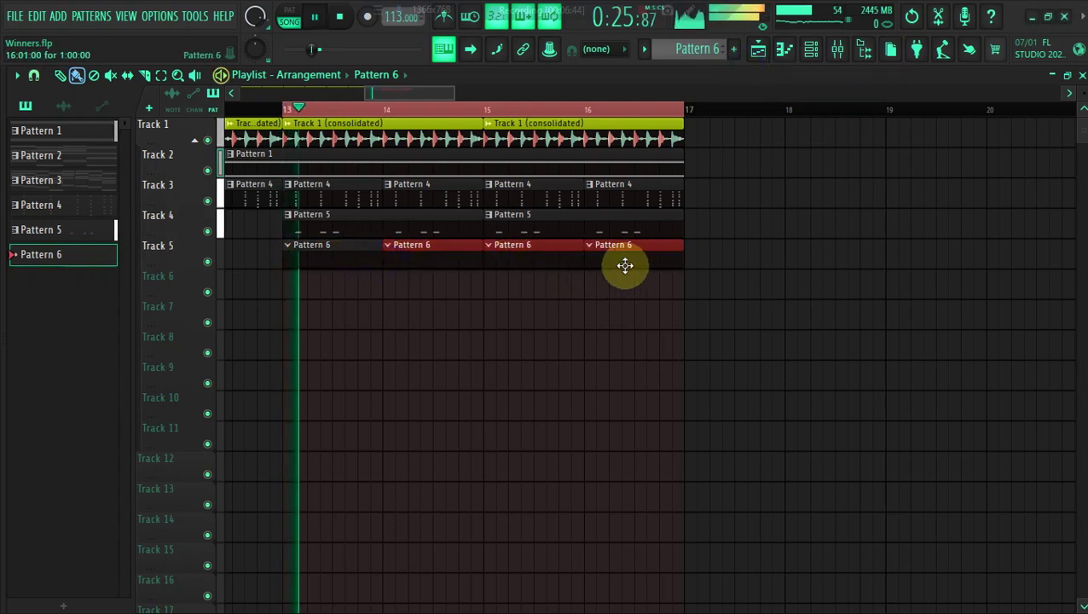
Reopen Pattern 5's Bit Wobbly AG notes and transpose them all down one octave to E2.
left_click(342, 232)
double_click(342, 232)
key("space")
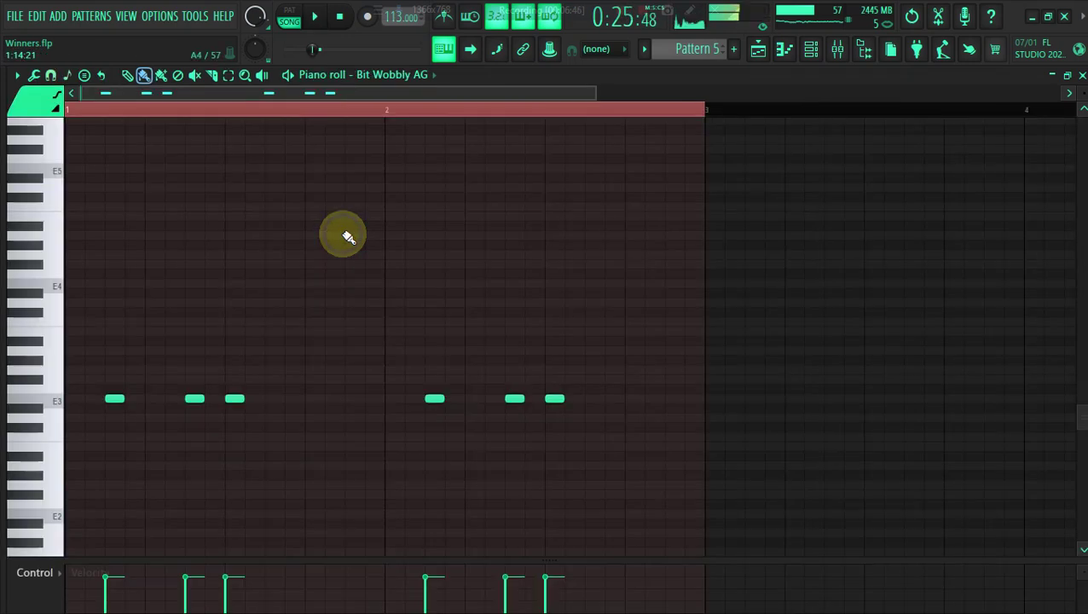
scroll(348, 237, "down", 1)
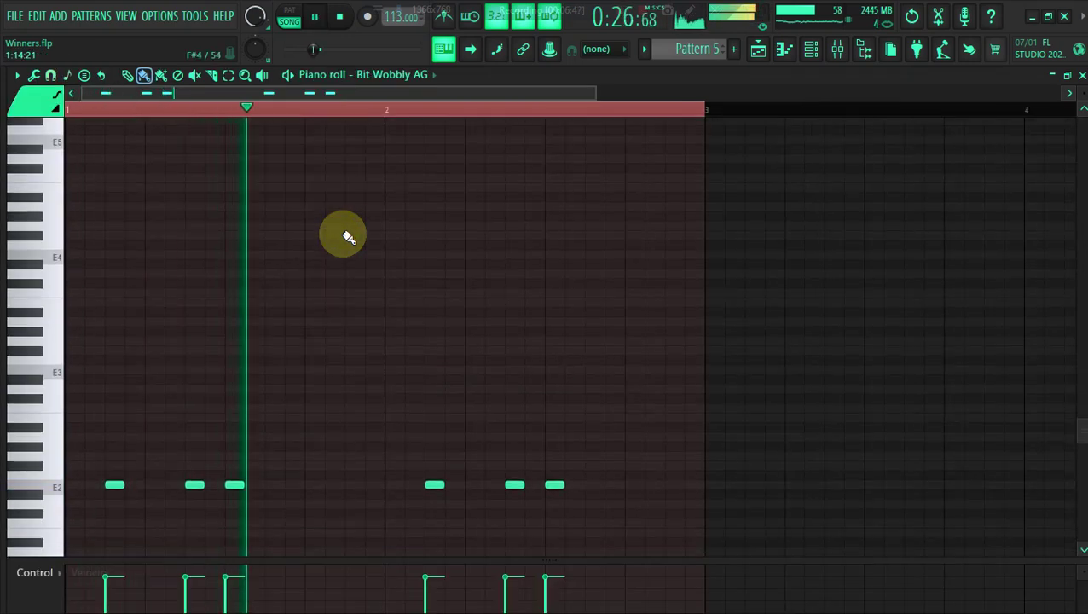
key("space")
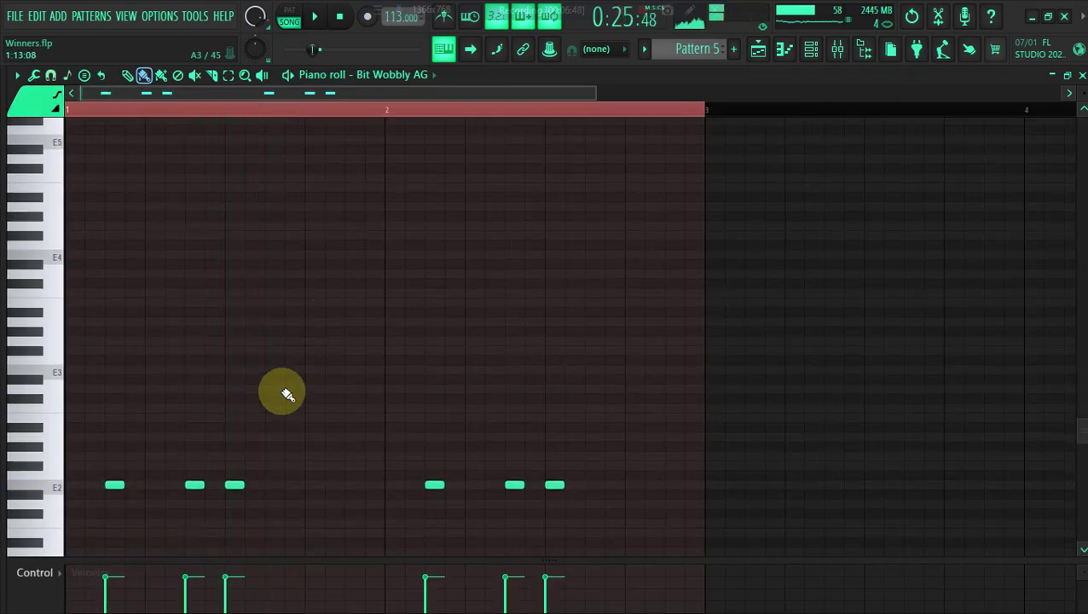
right_click(272, 485)
key("space")
left_click(296, 350)
left_click(326, 412)
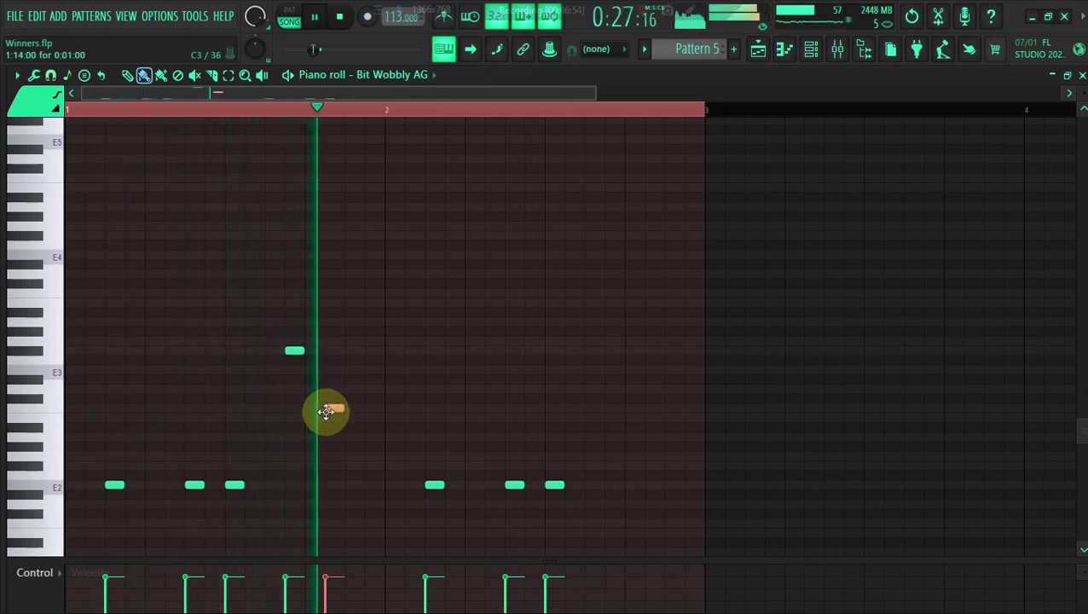
right_click(328, 411)
right_click(295, 350)
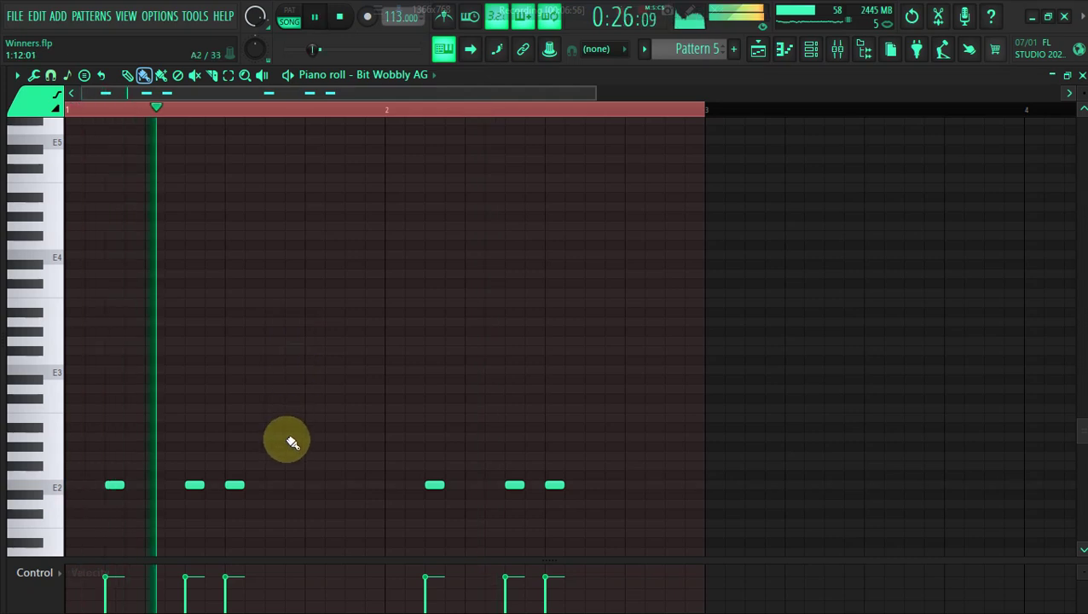
Add one-step notes A2 at step 13 and B1 at step 15 of bar 1, plus A1 at step 12 and F#2 at step 14 of bar 2.
left_click(291, 437)
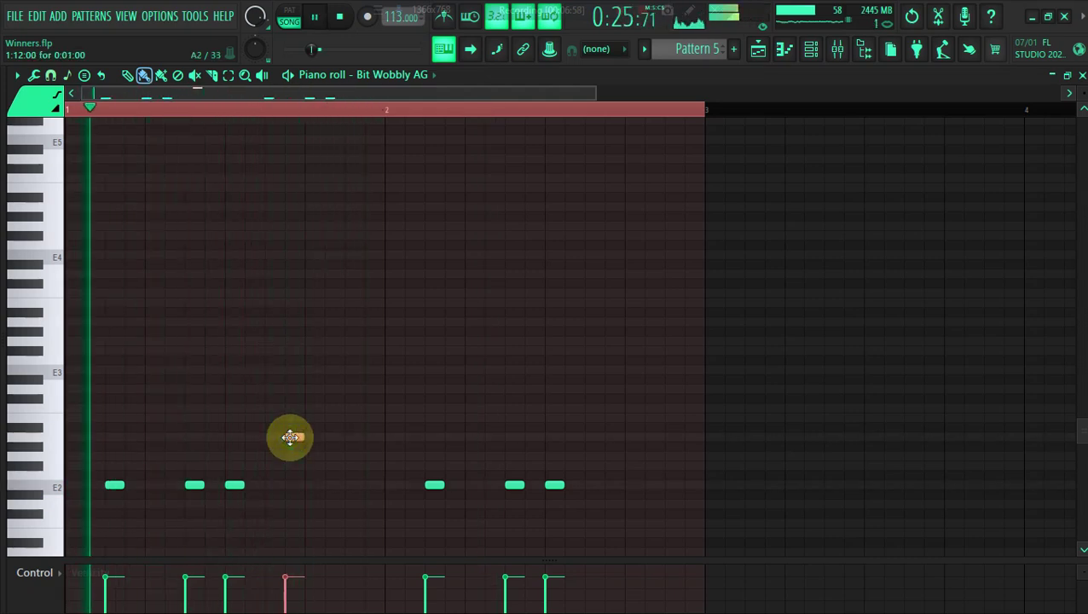
left_click_drag(291, 438, 303, 440)
key("space")
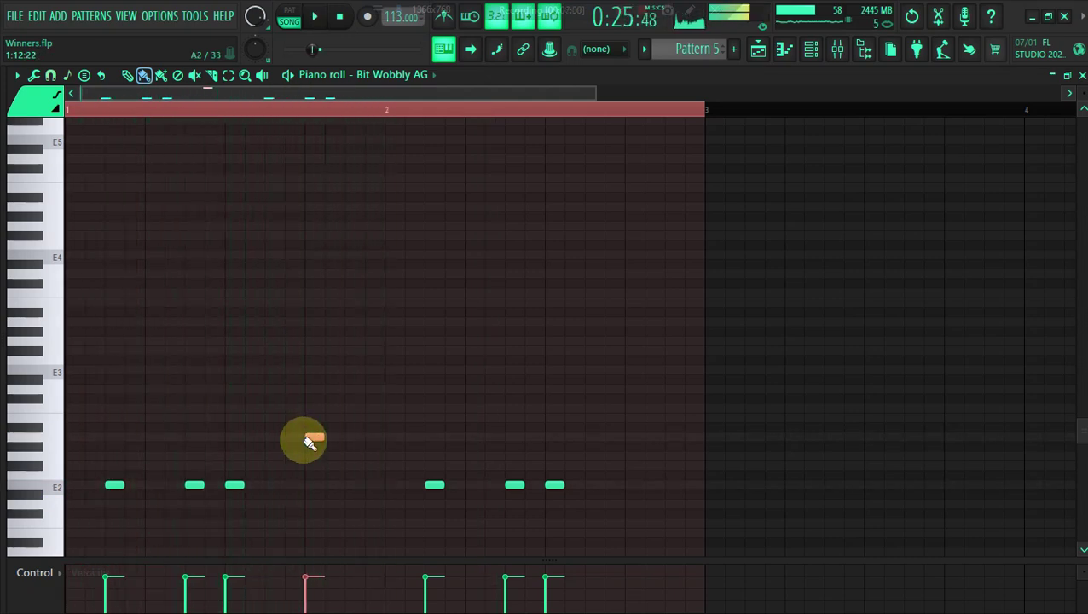
key("space")
left_click(355, 530)
scroll(358, 532, "down", 1)
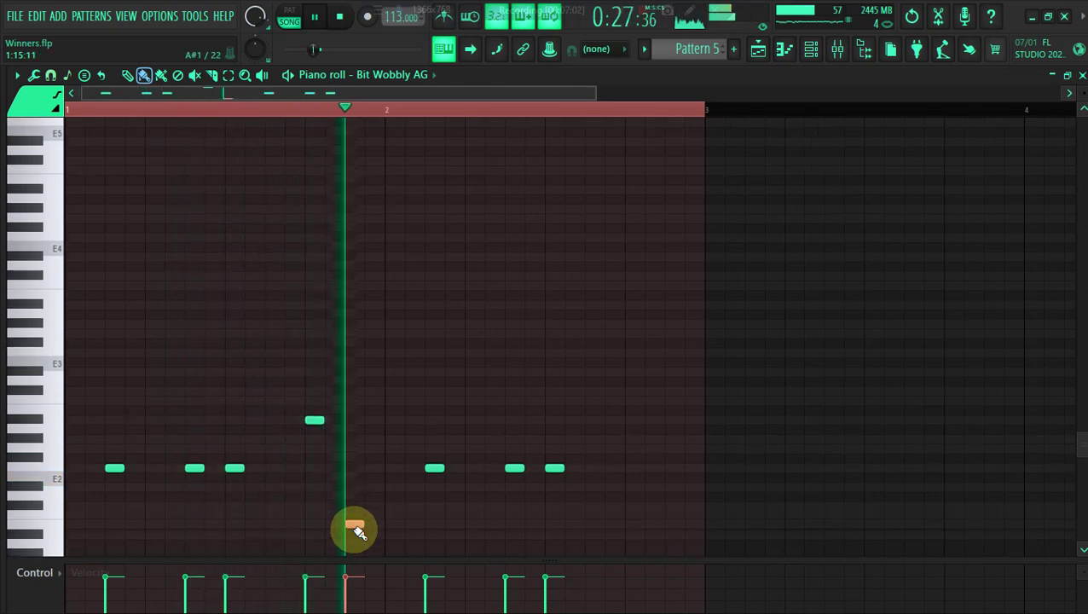
left_click(611, 519)
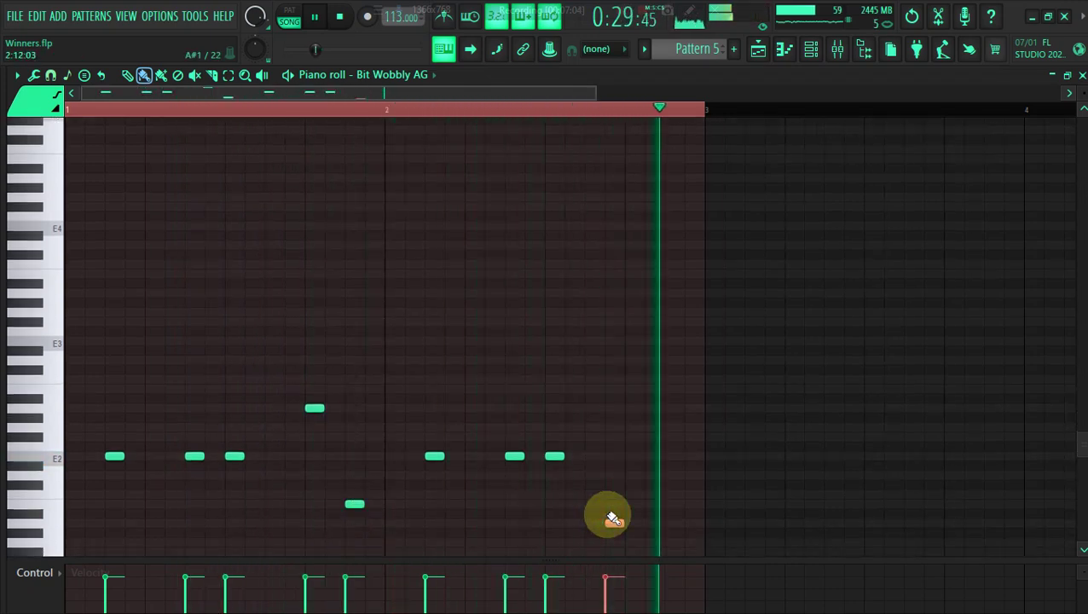
left_click(652, 438)
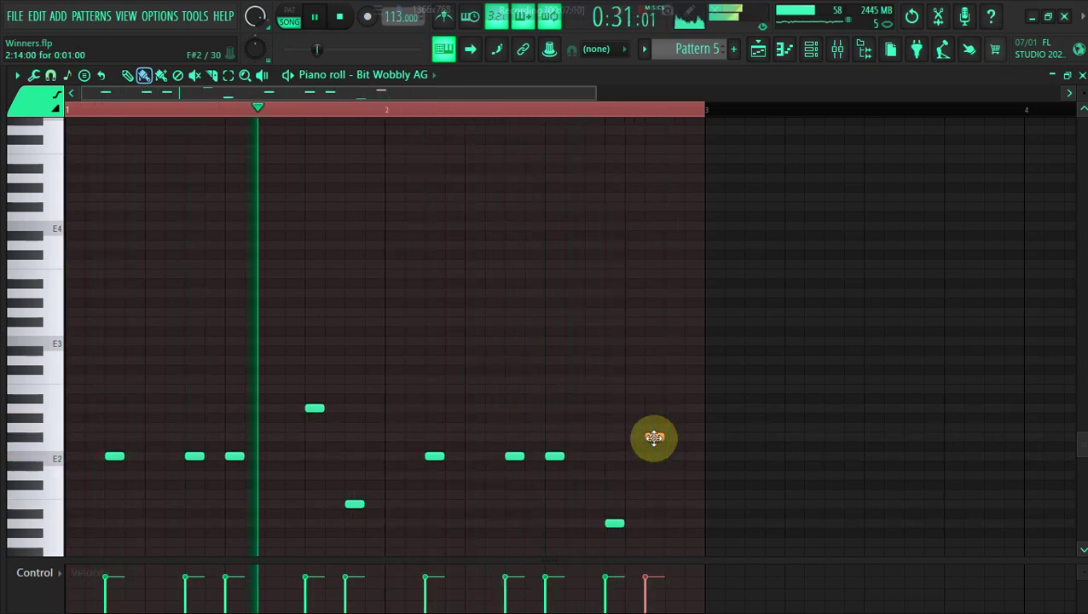
left_click(670, 391)
scroll(670, 392, "down", 2)
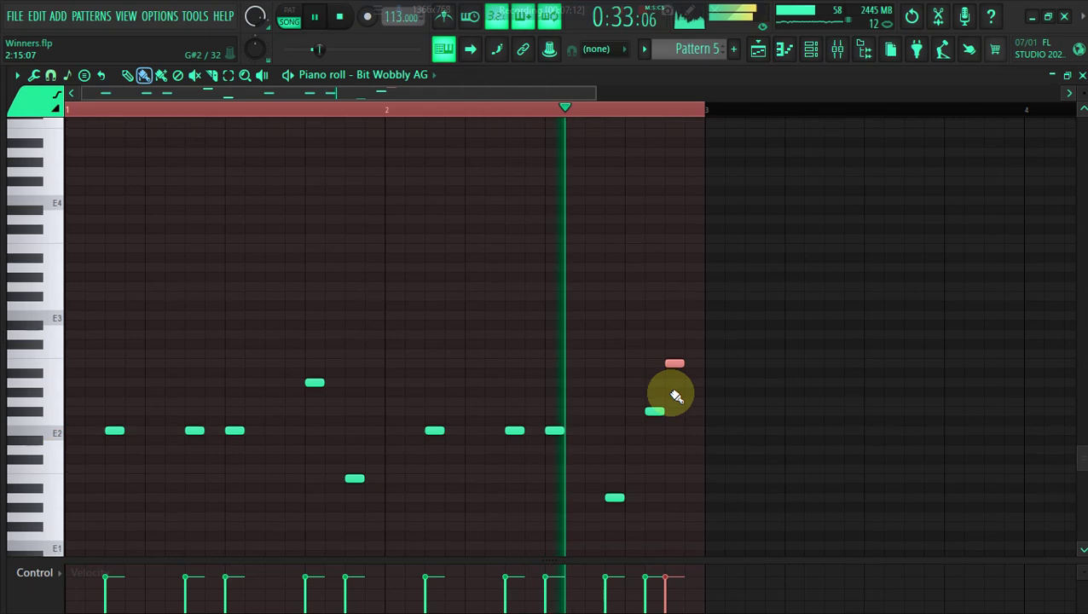
right_click(672, 361)
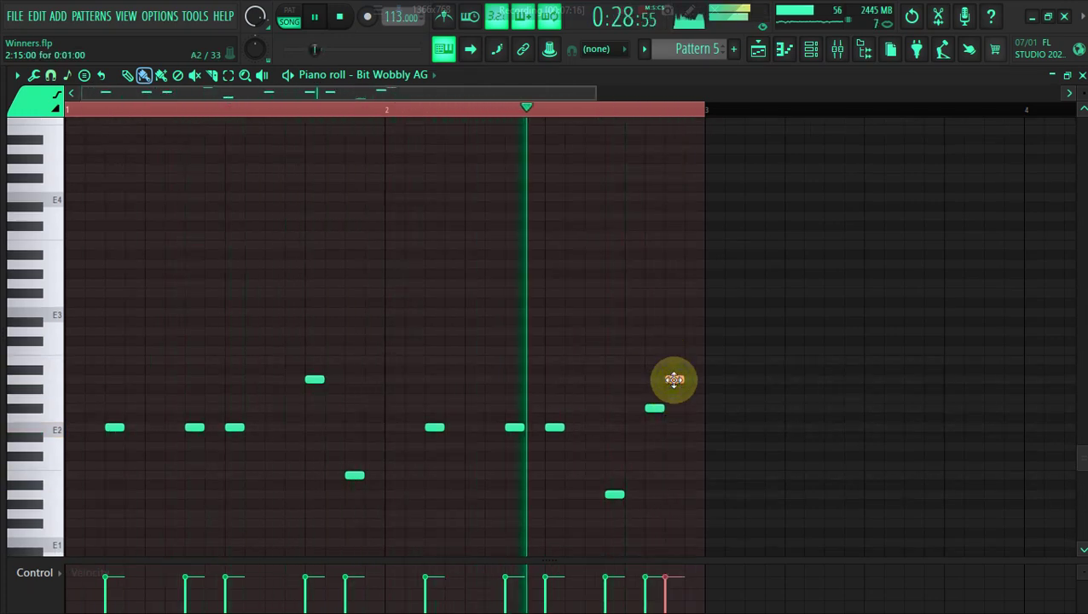
right_click(674, 380)
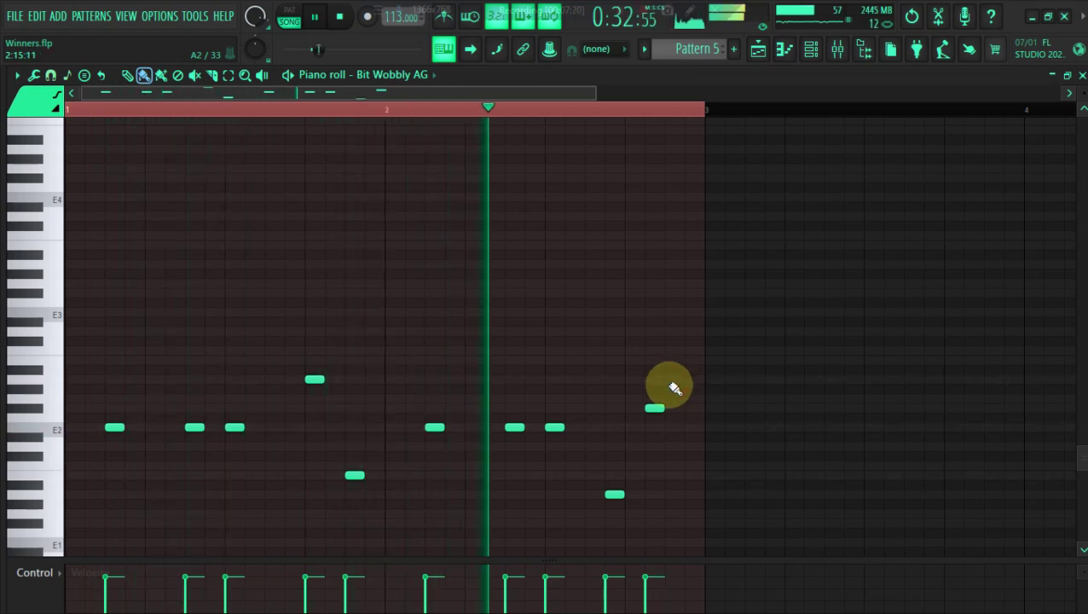
Replace the F#2 note at step 14 of bar 2 with a one-step E2 note.
right_click(656, 409)
left_click(657, 426)
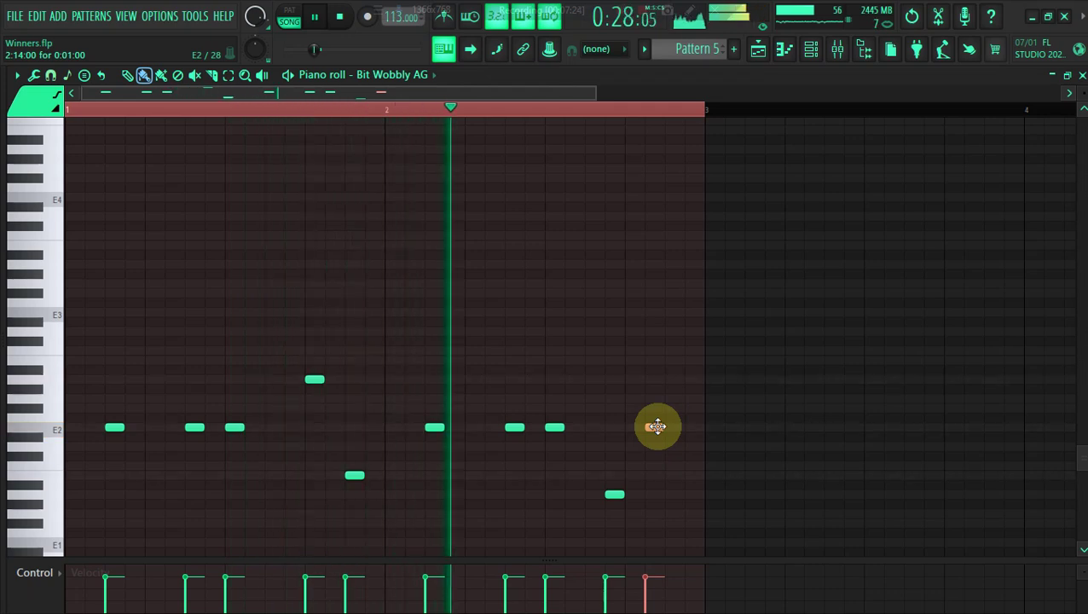
right_click(657, 427)
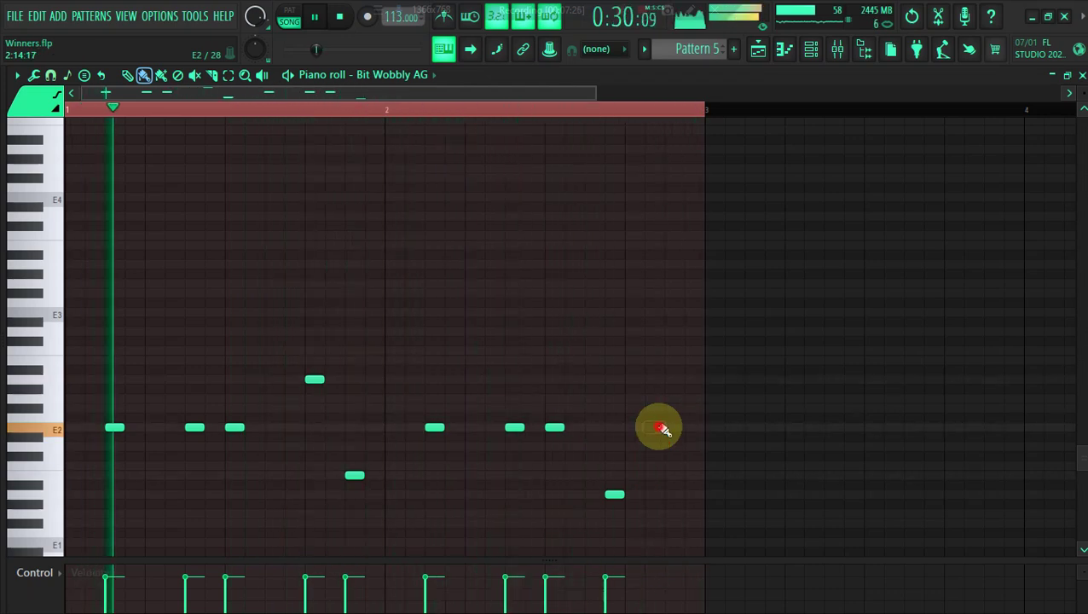
key("ctrl+z")
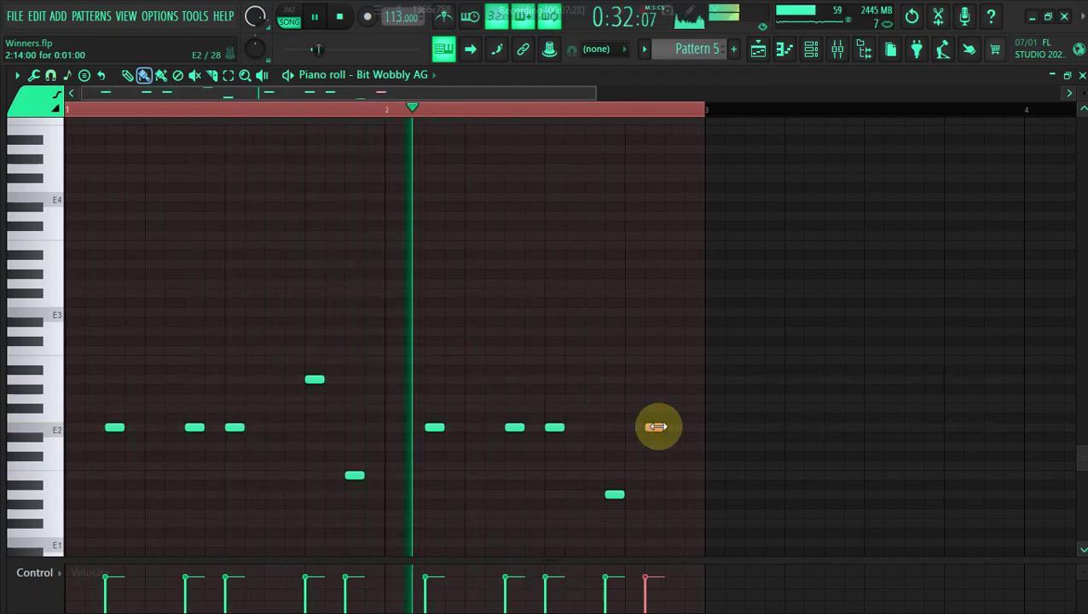
Delete the extra notes at steps 13 and 15 of bar 1 and steps 12 and 14 of bar 2, keeping three E2 notes per bar.
scroll(664, 430, "down", 1)
key("space")
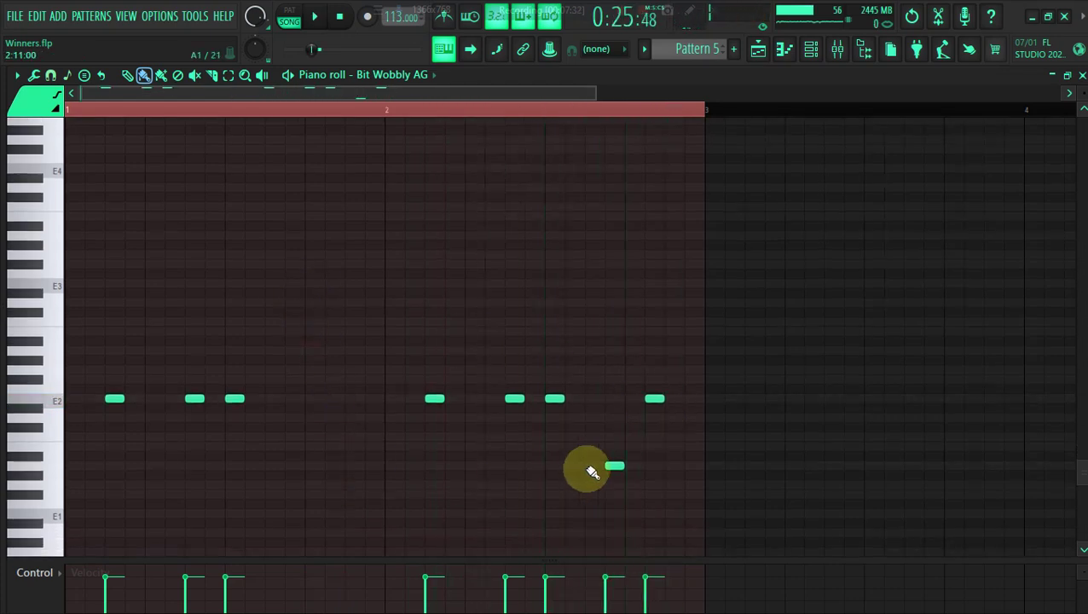
key("space")
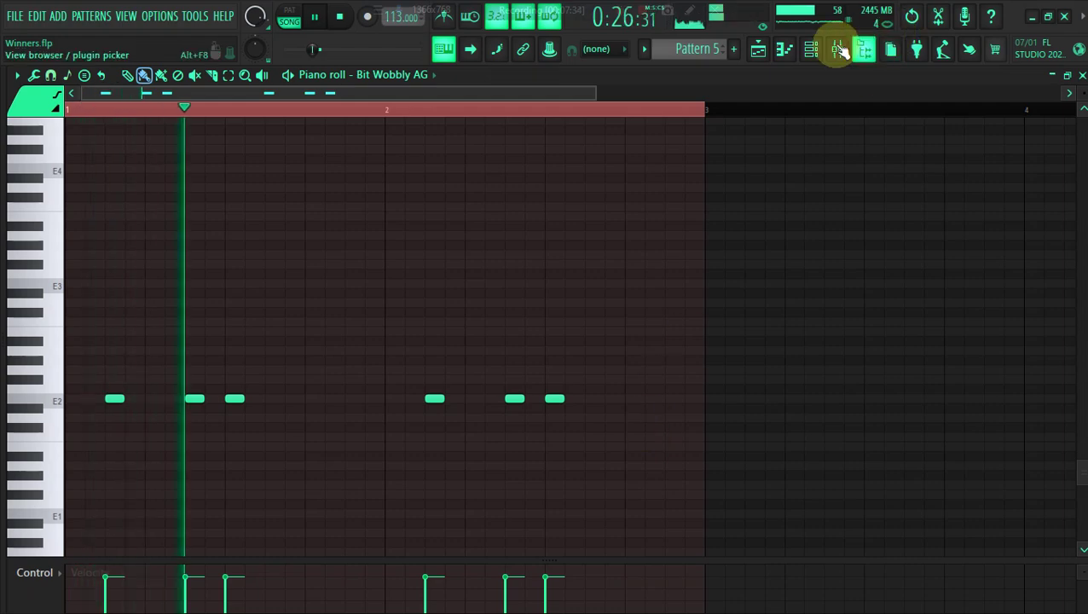
Make Pattern 6 active, put a note at step 3 of the M1 #7 channel, and open that channel's piano roll.
left_click(811, 49)
left_click(763, 52)
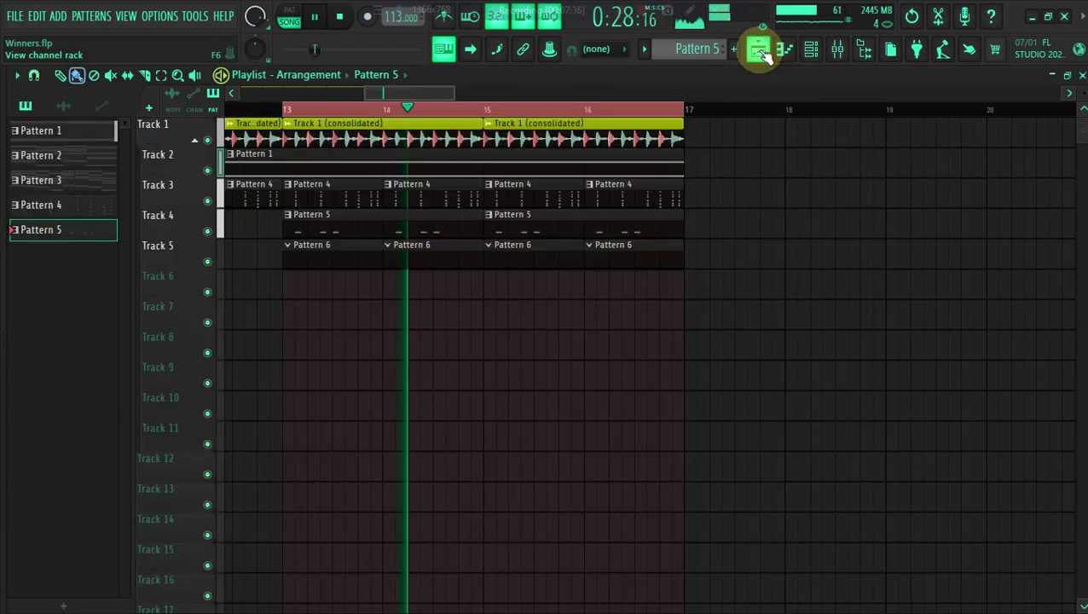
left_click(350, 251)
left_click(804, 53)
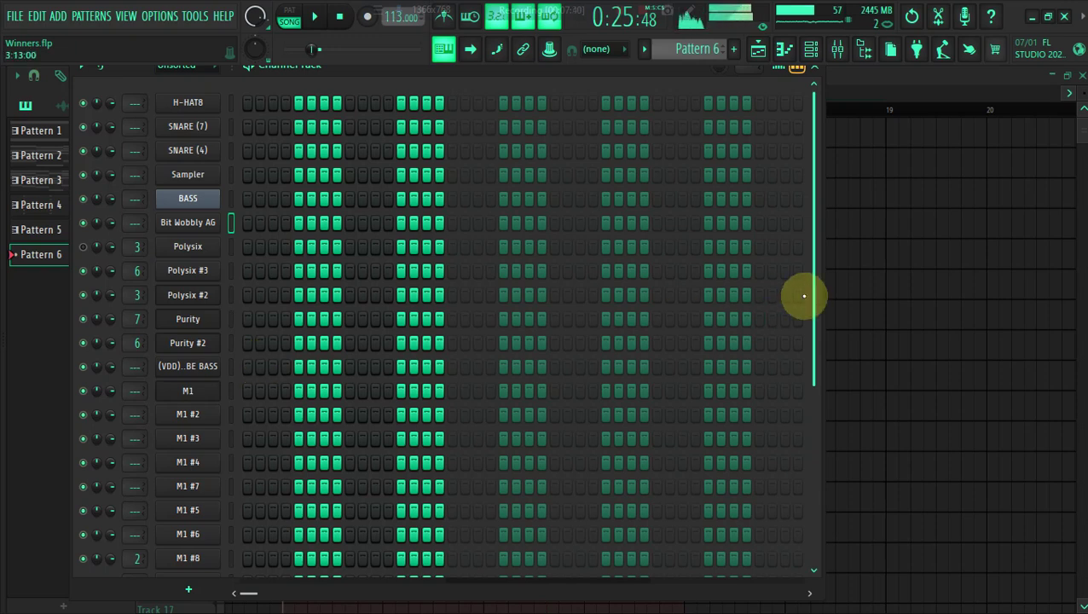
left_click_drag(814, 294, 823, 430)
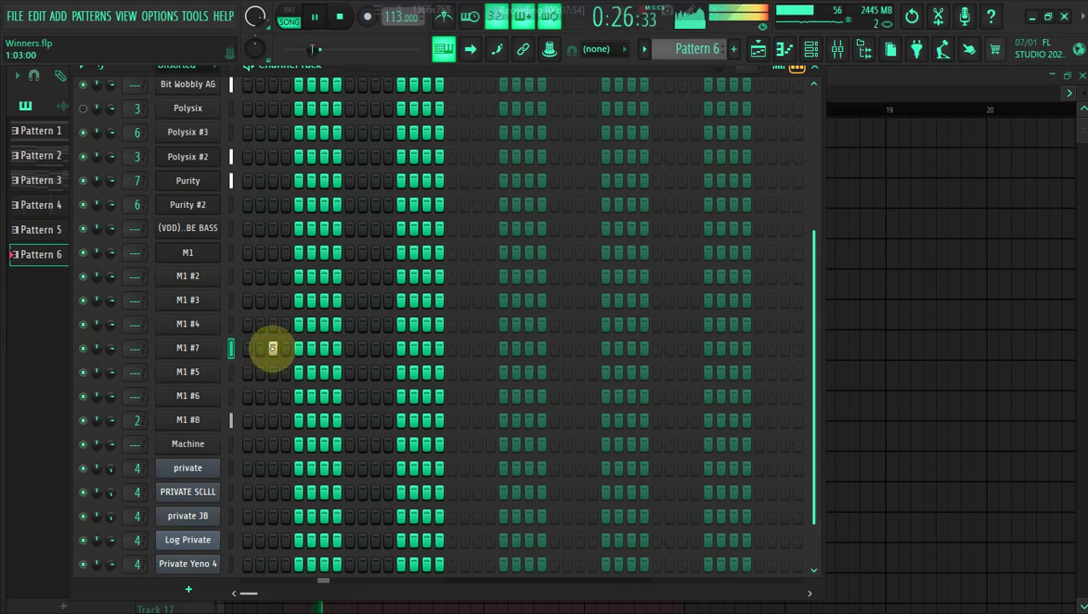
right_click(230, 348)
left_click(243, 349)
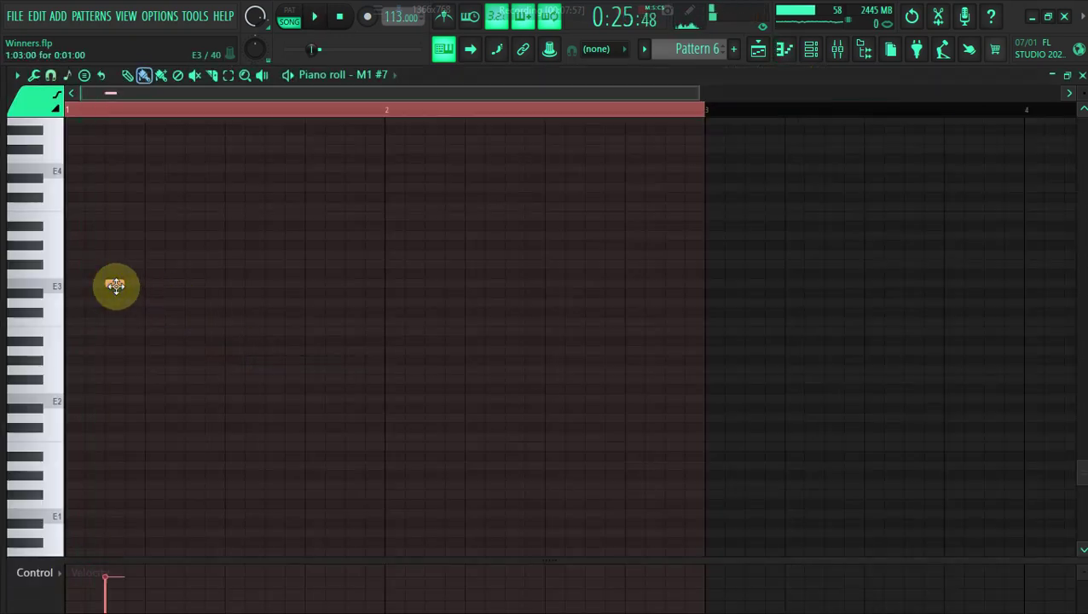
Transpose the step 3 note up two octaves to E5 and add a one-step E5 note at step 11.
key("ctrl+Up")
key("space")
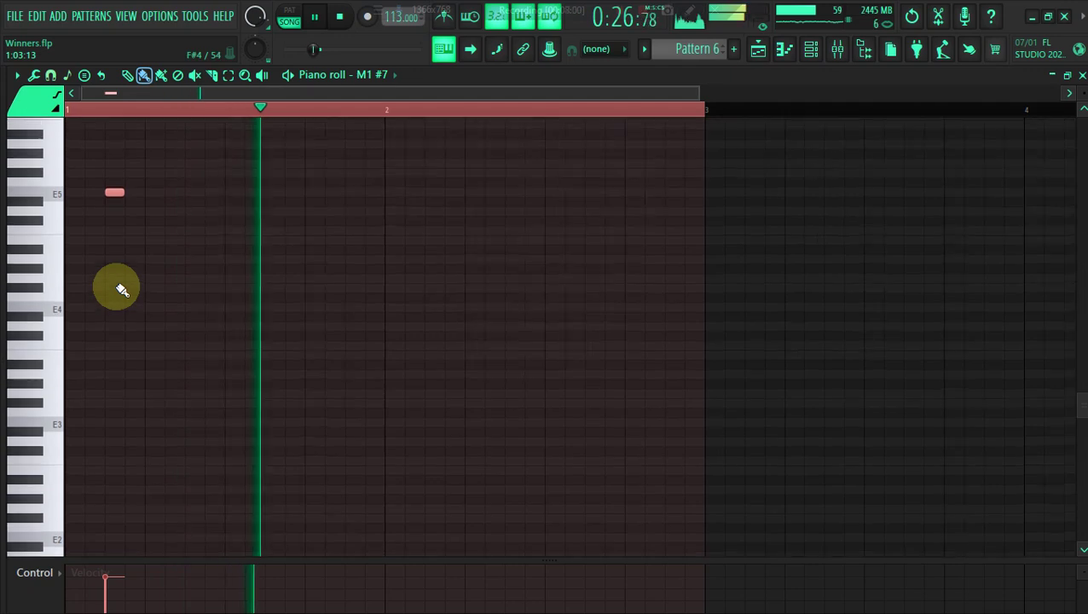
left_click(118, 194)
left_click(270, 192)
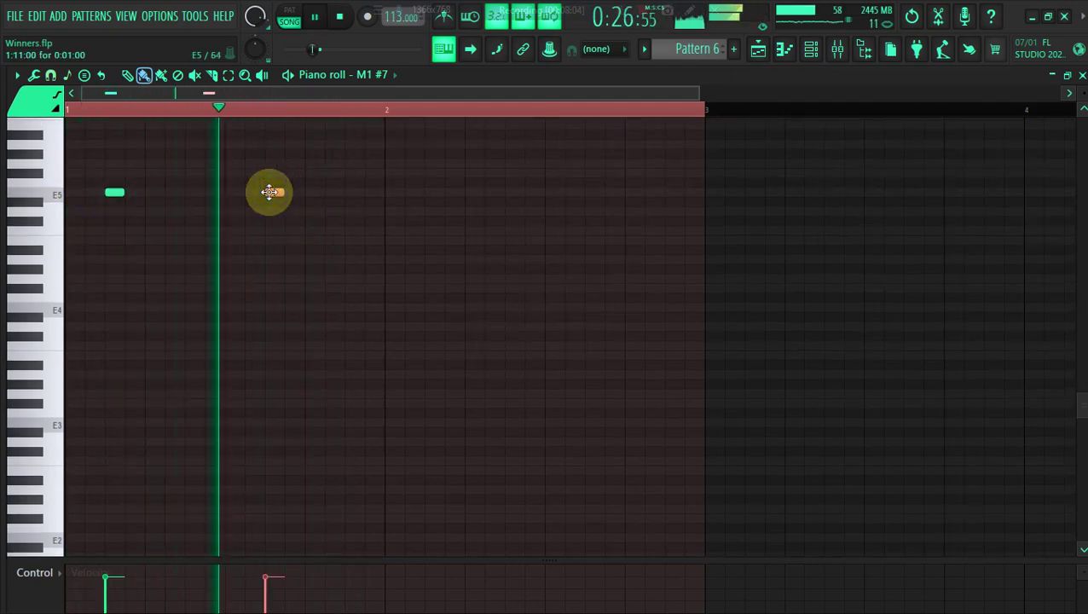
Cut the two notes from the M1 #7 channel and paste them into M1 #4.
left_click(810, 49)
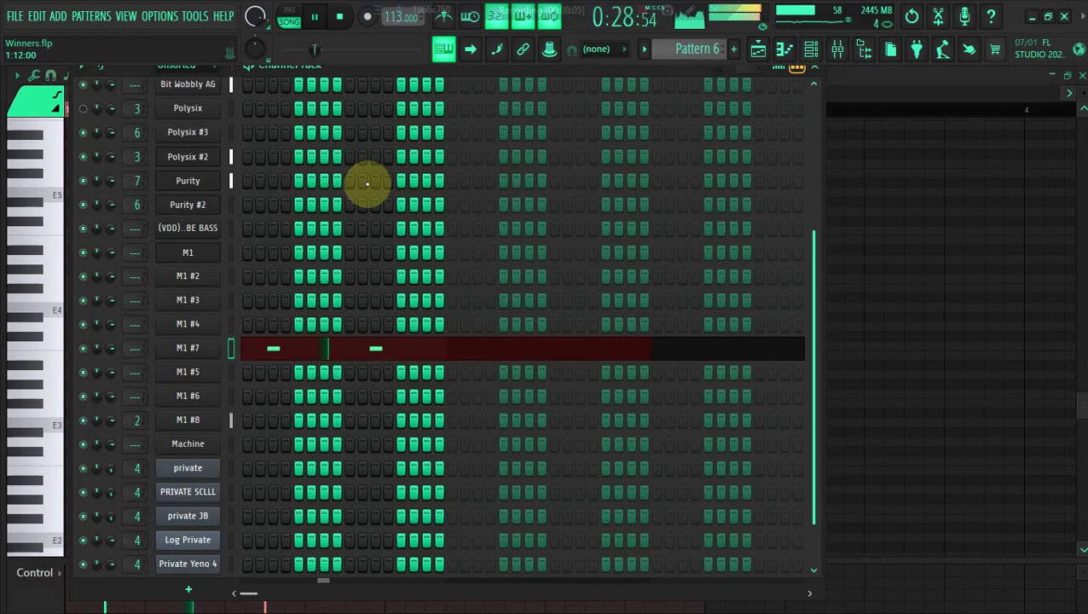
right_click(216, 337)
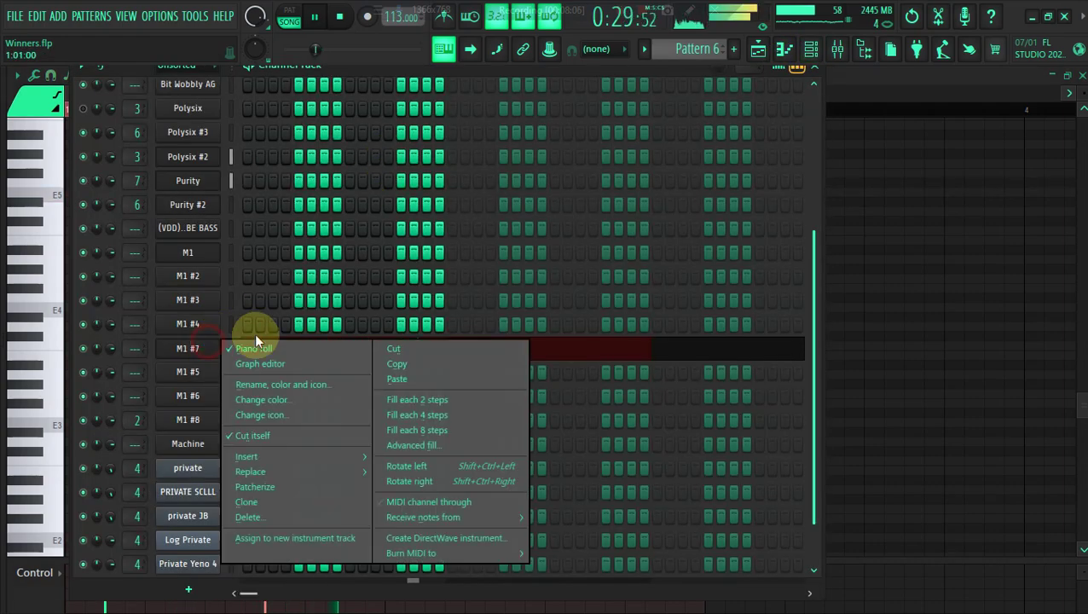
left_click(412, 342)
right_click(218, 313)
left_click(406, 353)
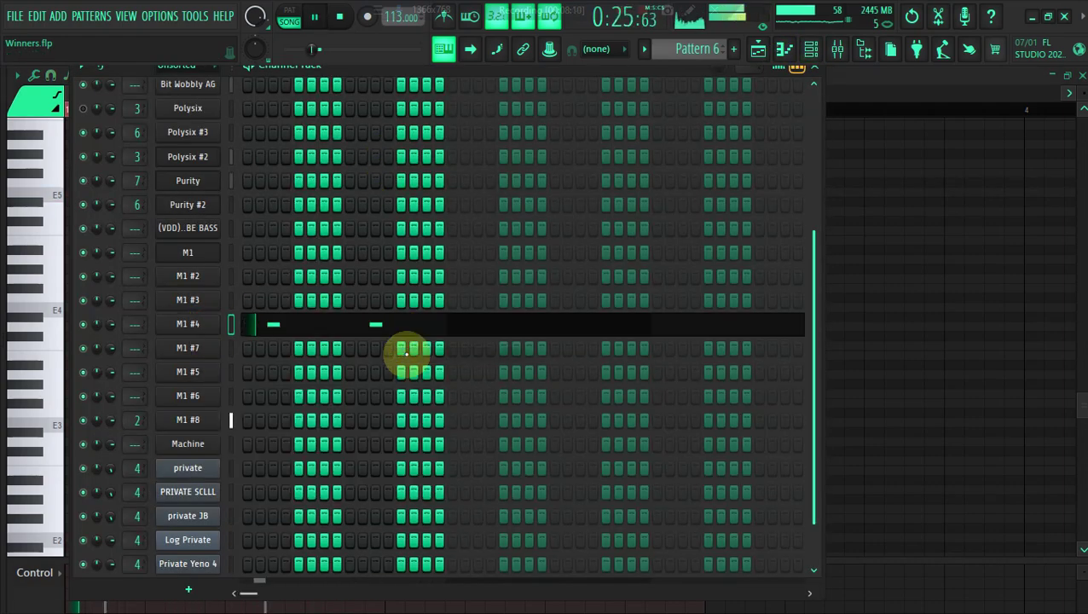
Cut the two notes from the M1 #4 channel and paste them into M1 #3.
right_click(217, 323)
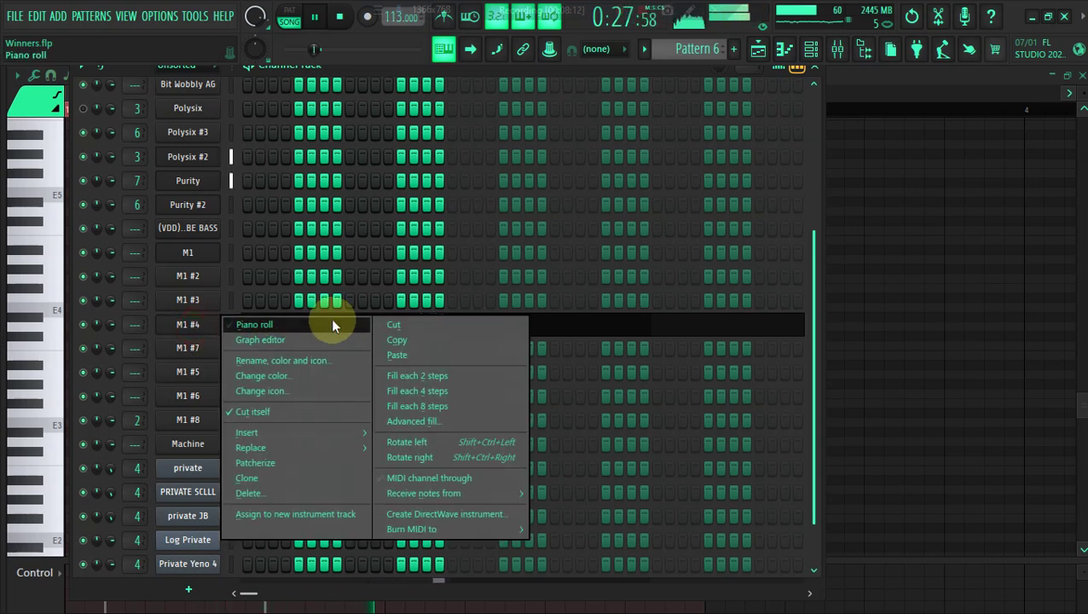
left_click(389, 324)
right_click(215, 299)
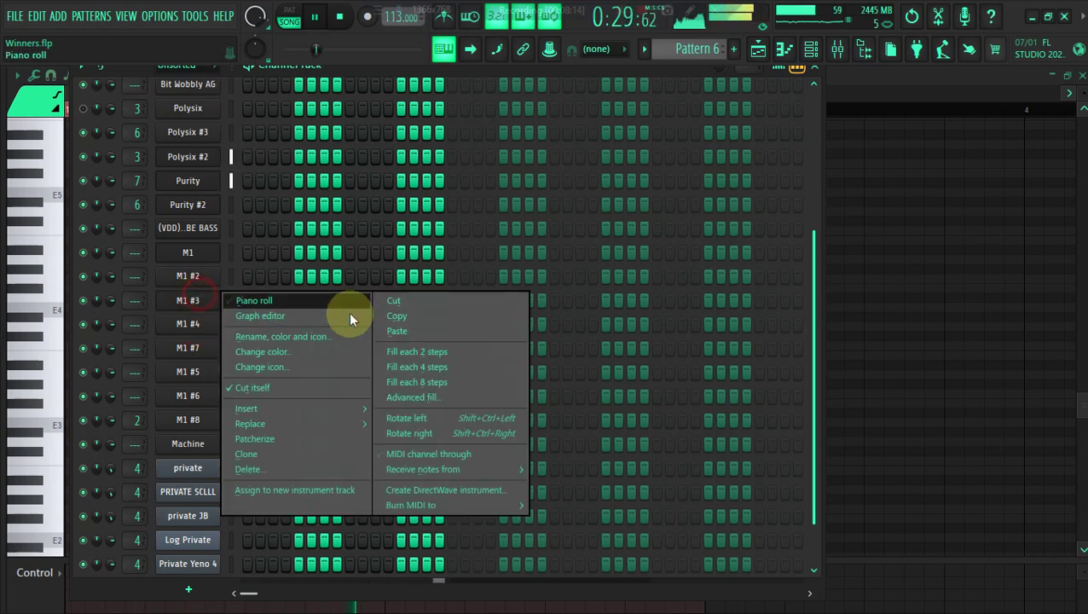
left_click(399, 333)
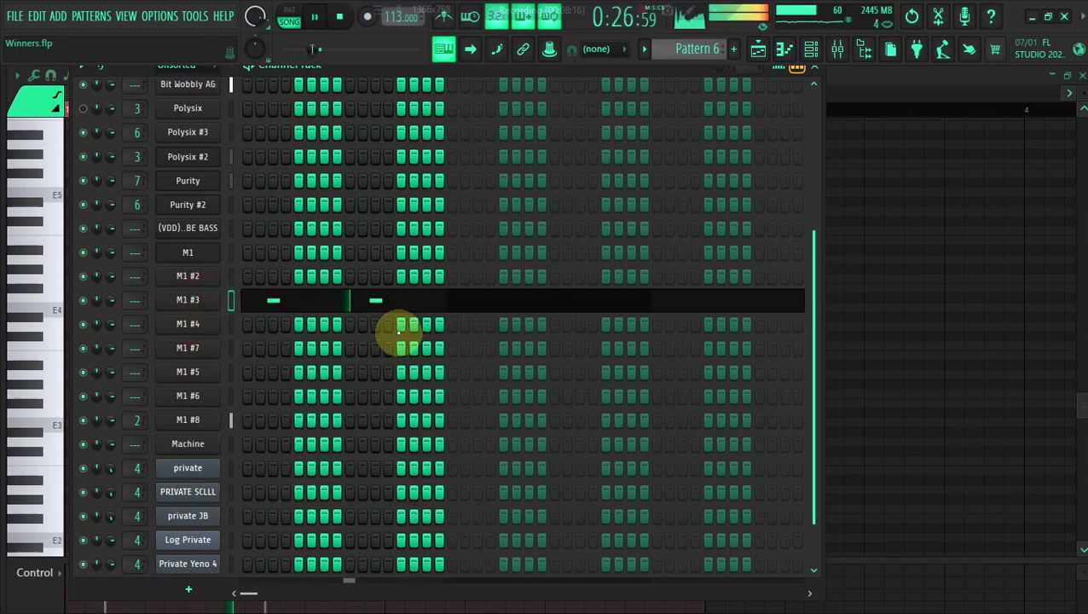
Return to the playlist, stop playback, and delete the Pattern 1 clip that covers bars 13 to 17 on Track 2.
left_click(763, 49)
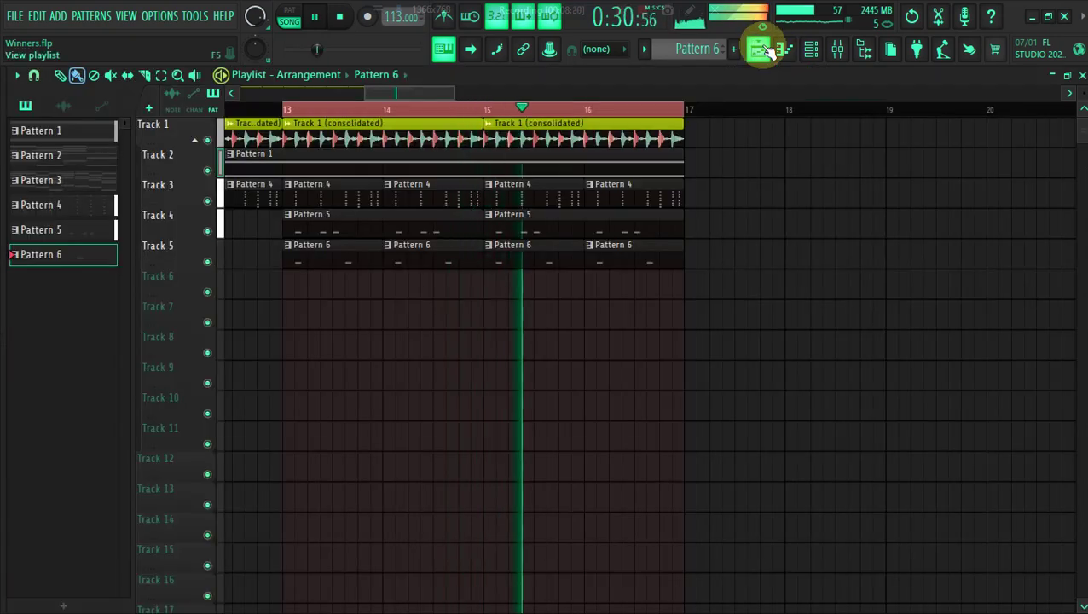
key("space")
double_click(290, 111)
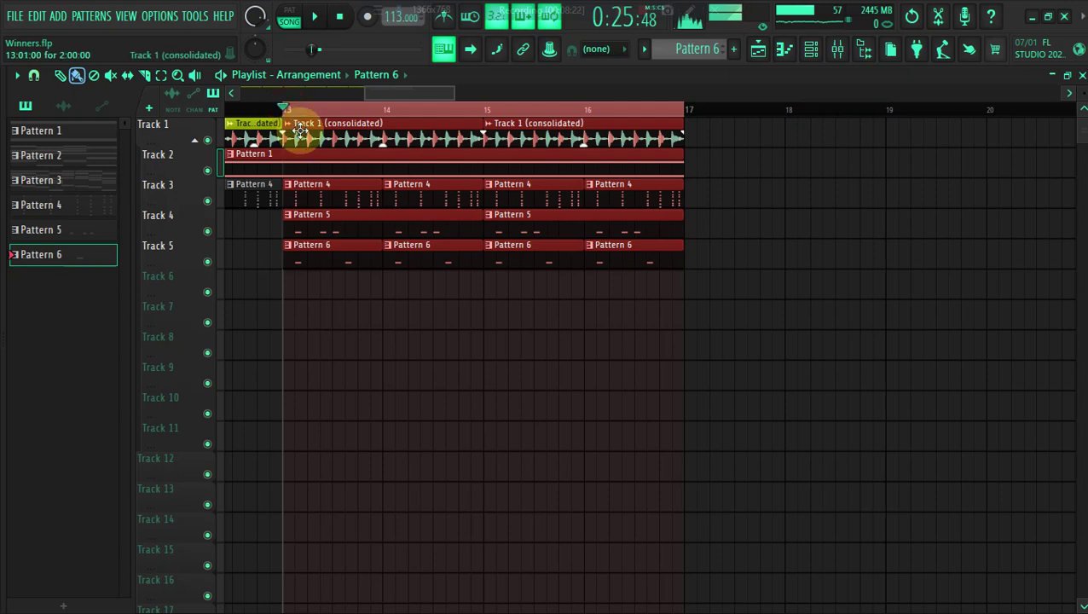
left_click(312, 290)
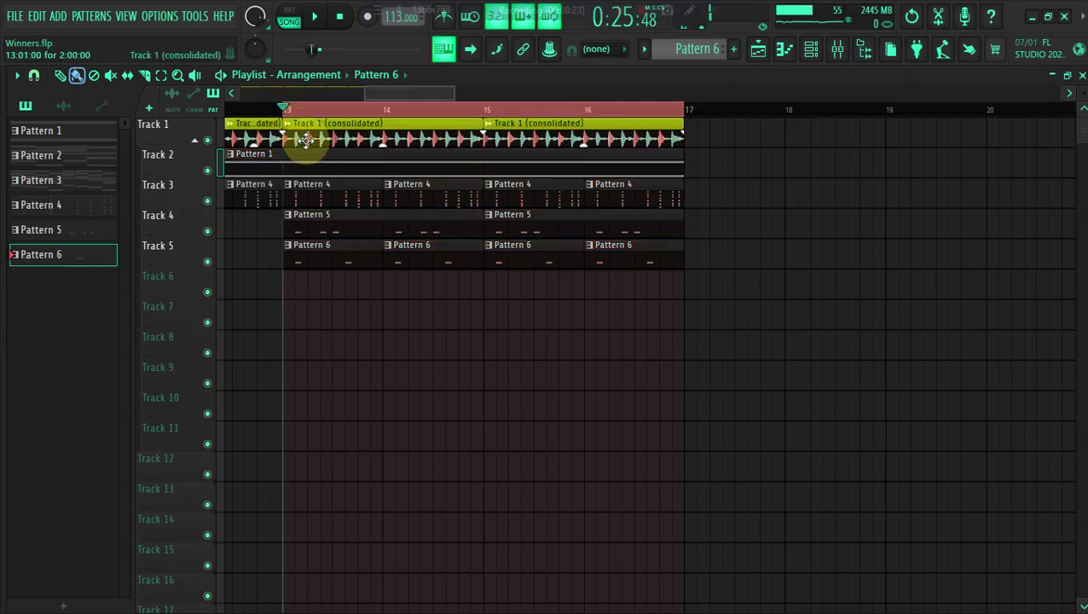
right_click(305, 168)
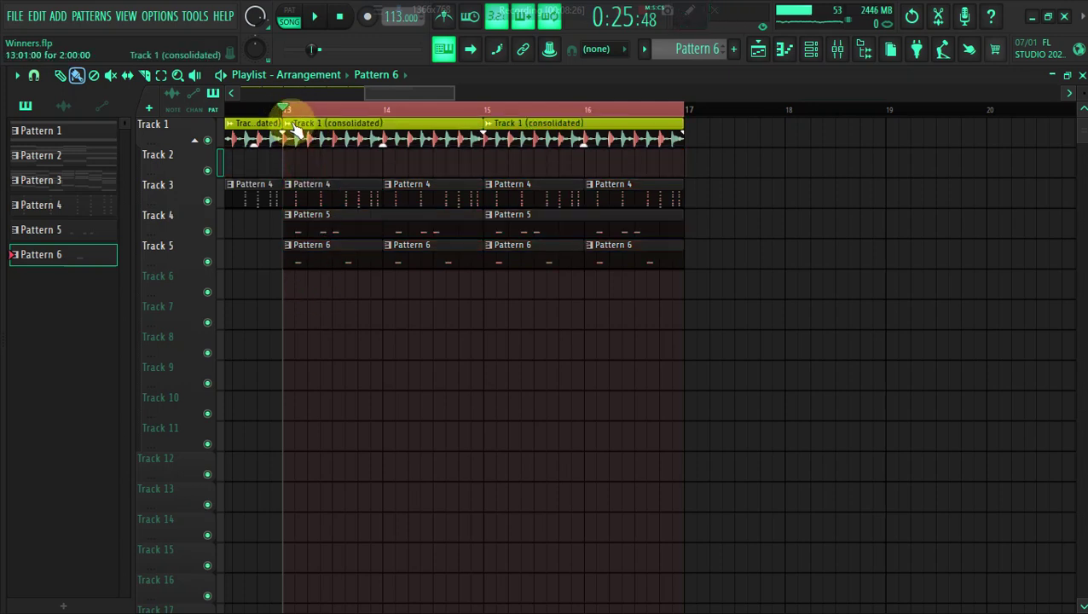
Duplicate the clips of bars 13 to 17 on Tracks 1, 3, 4 and 5 so the copies start at bar 17.
double_click(288, 111)
left_click_drag(295, 123, 701, 122)
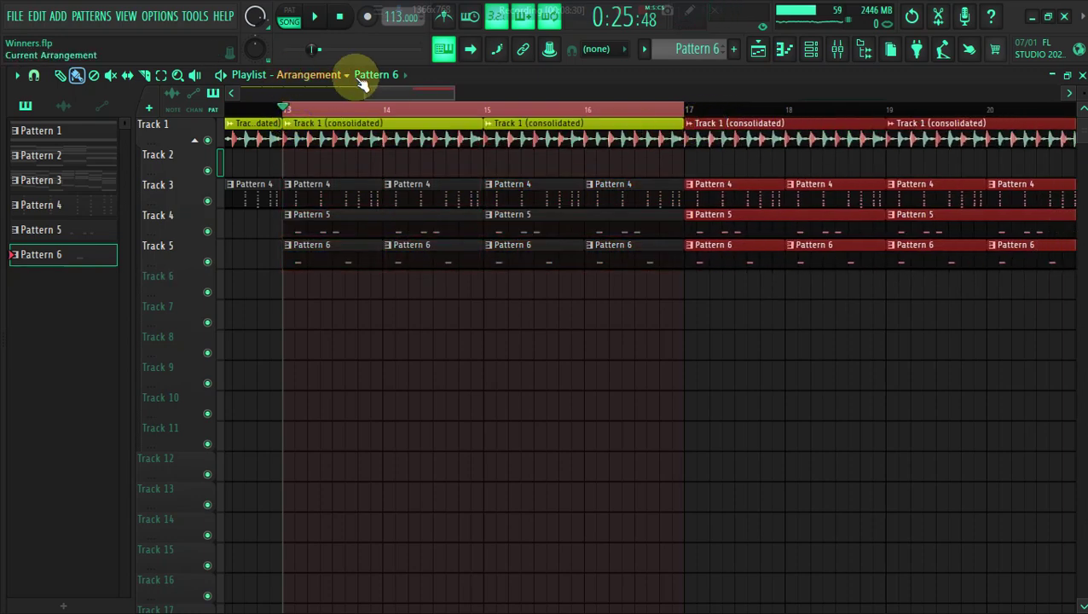
left_click_drag(363, 89, 115, 51)
left_click(443, 258, "ctrl")
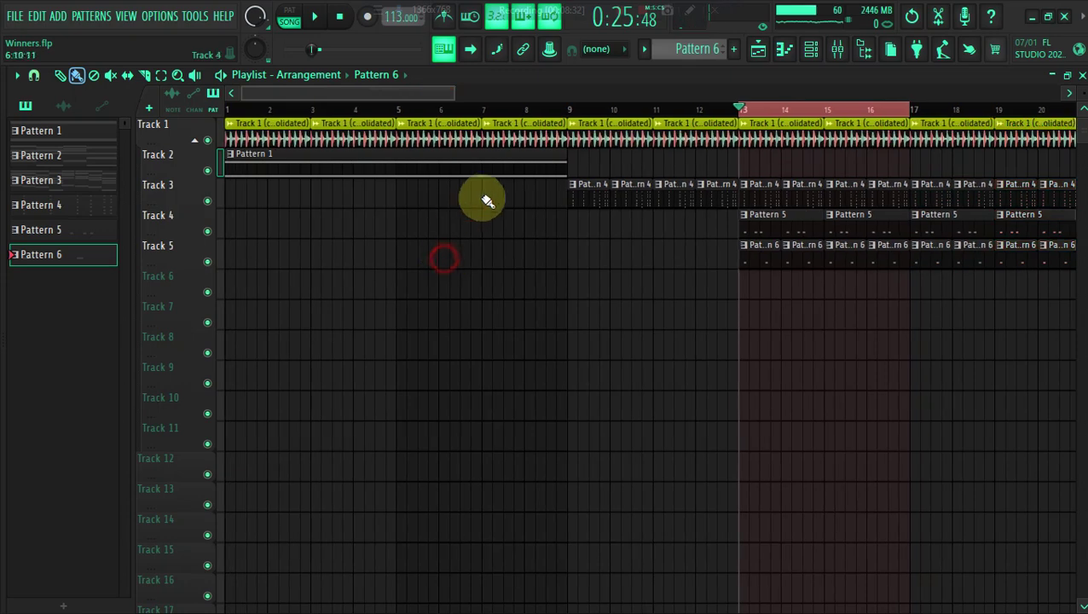
Place eight-bar Pattern 1 clips on Track 2 starting at bars 9 and 17, and play the arrangement.
left_click(547, 167)
left_click(580, 164)
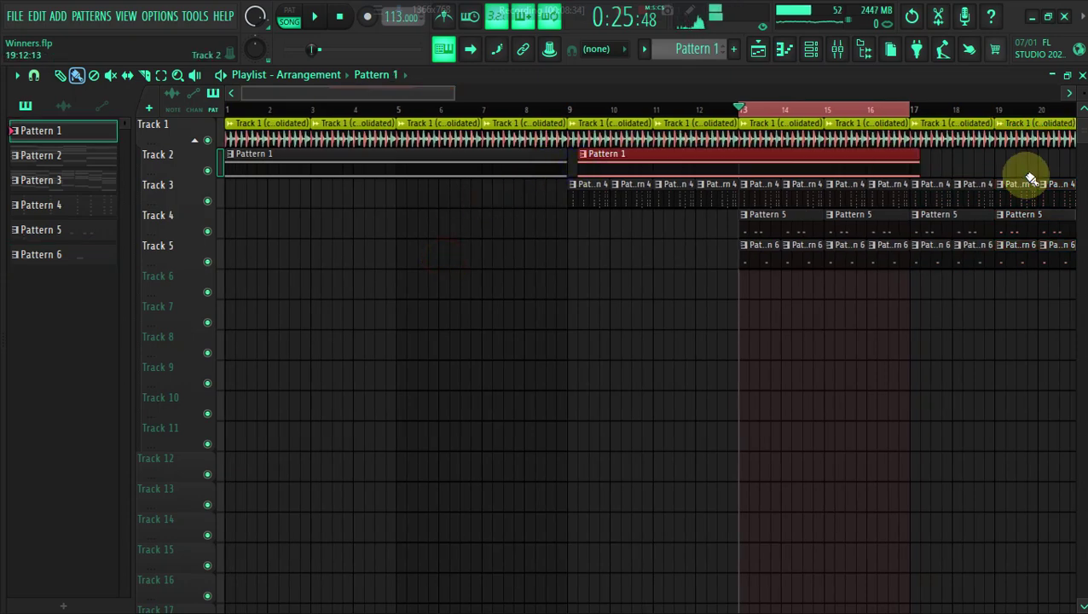
double_click(912, 165)
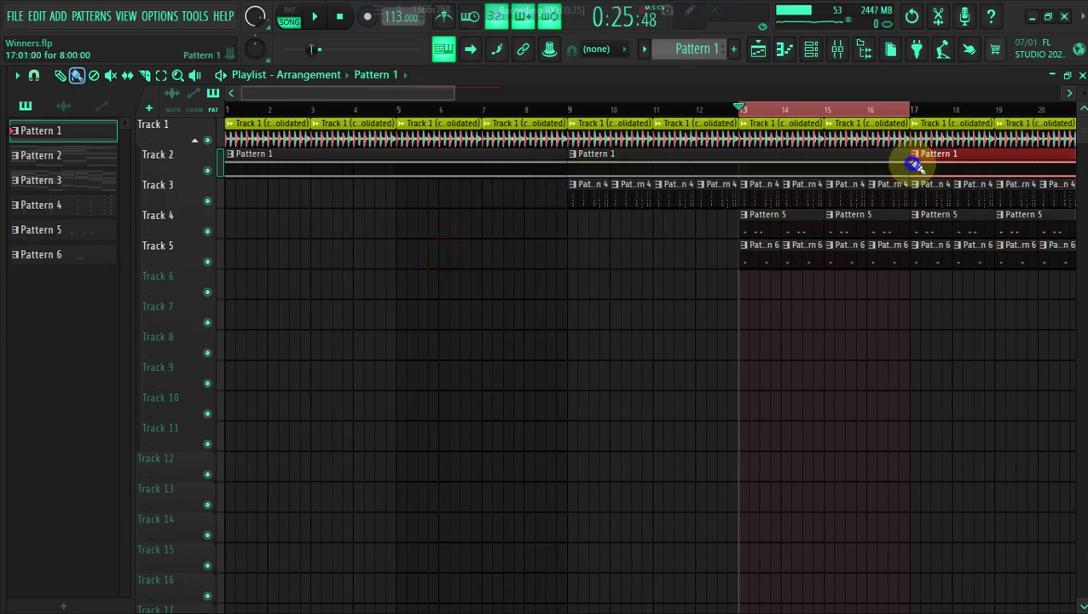
key("space")
left_click(759, 49)
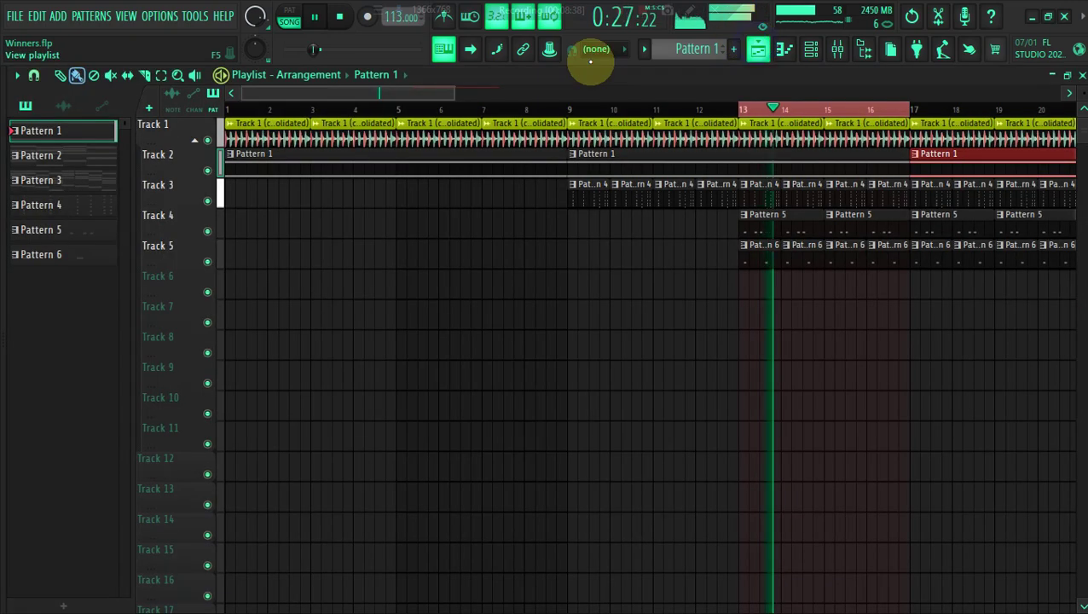
Set the playlist's loop selection to bars 17 to 21 and stop playback.
left_click_drag(462, 89, 520, 92)
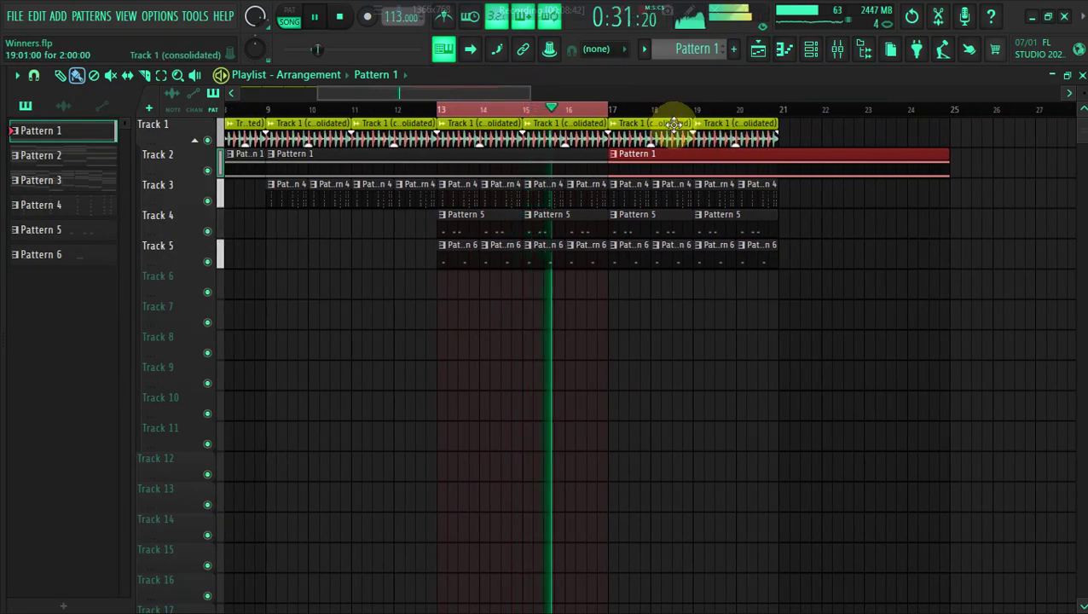
left_click(613, 109)
left_click_drag(615, 108, 773, 120)
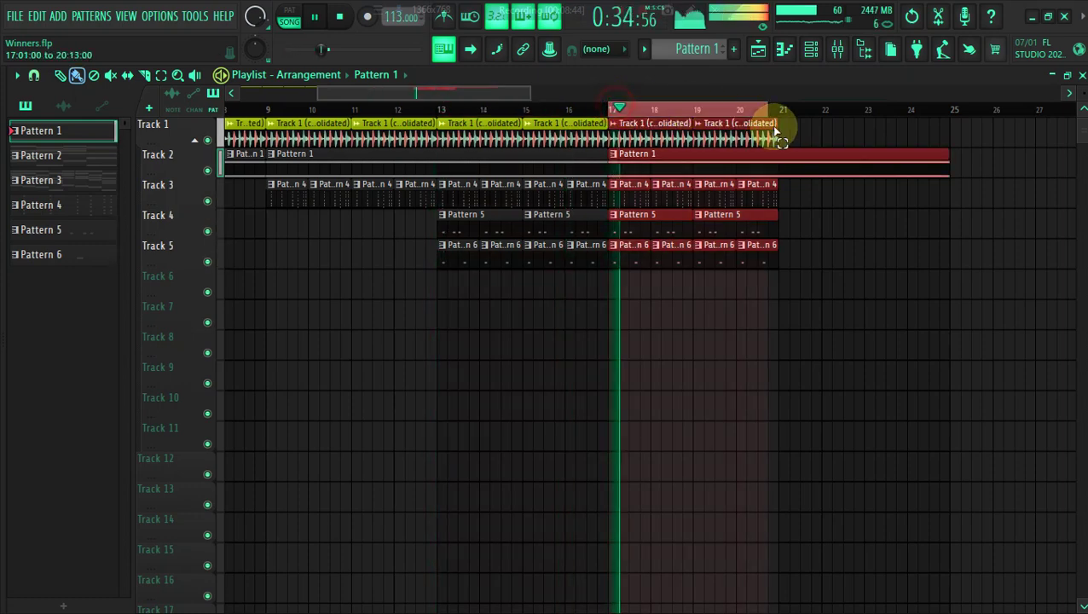
key("space")
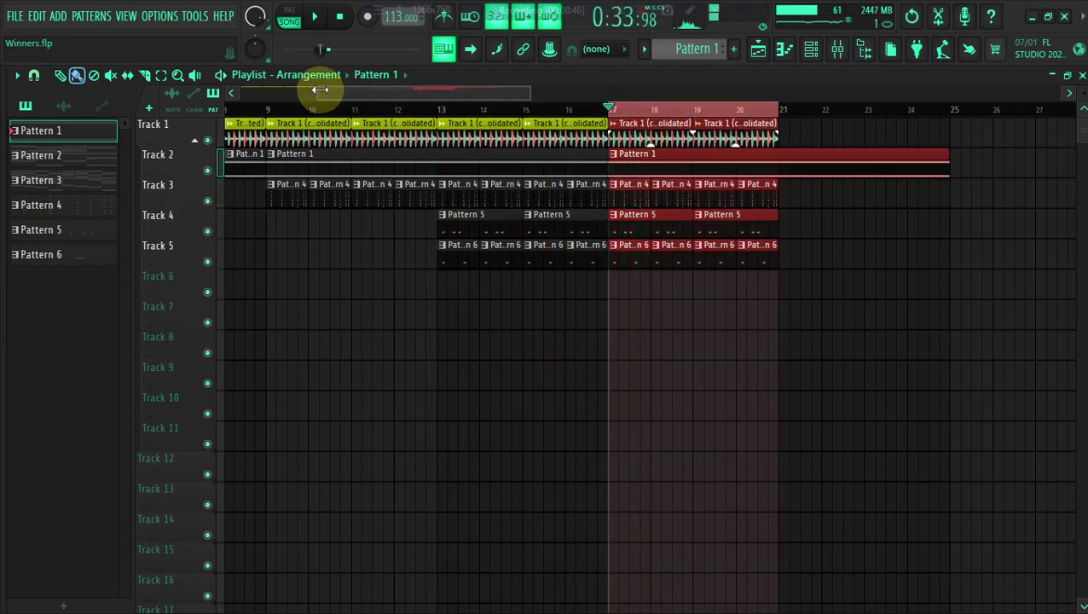
Save the project, clear the clip selection, and play back the looped section from bar 17.
left_click_drag(322, 88, 411, 97)
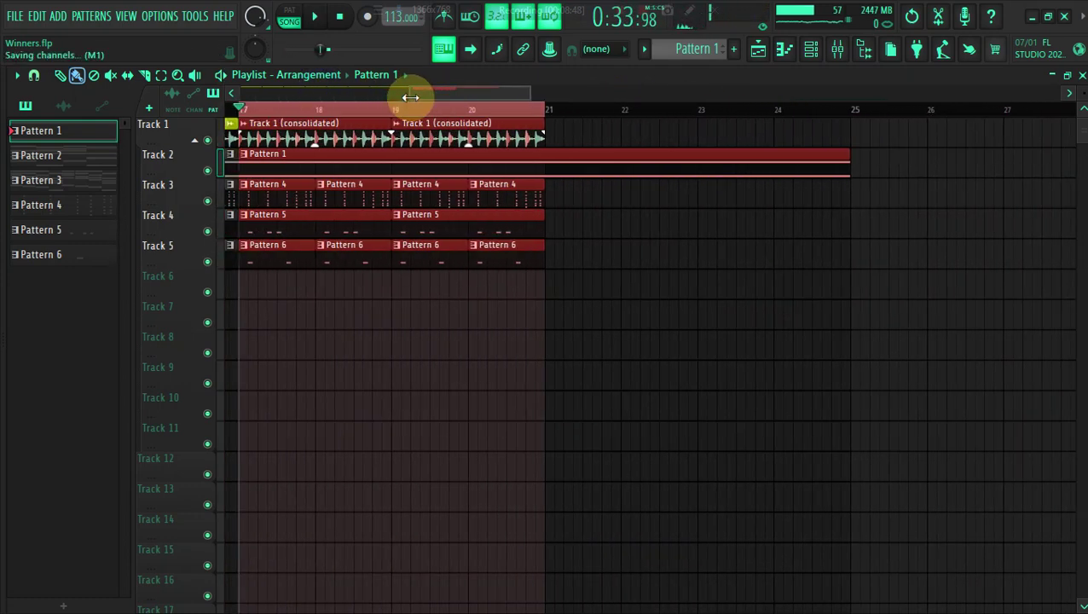
left_click_drag(512, 94, 413, 97)
left_click_drag(492, 93, 488, 93)
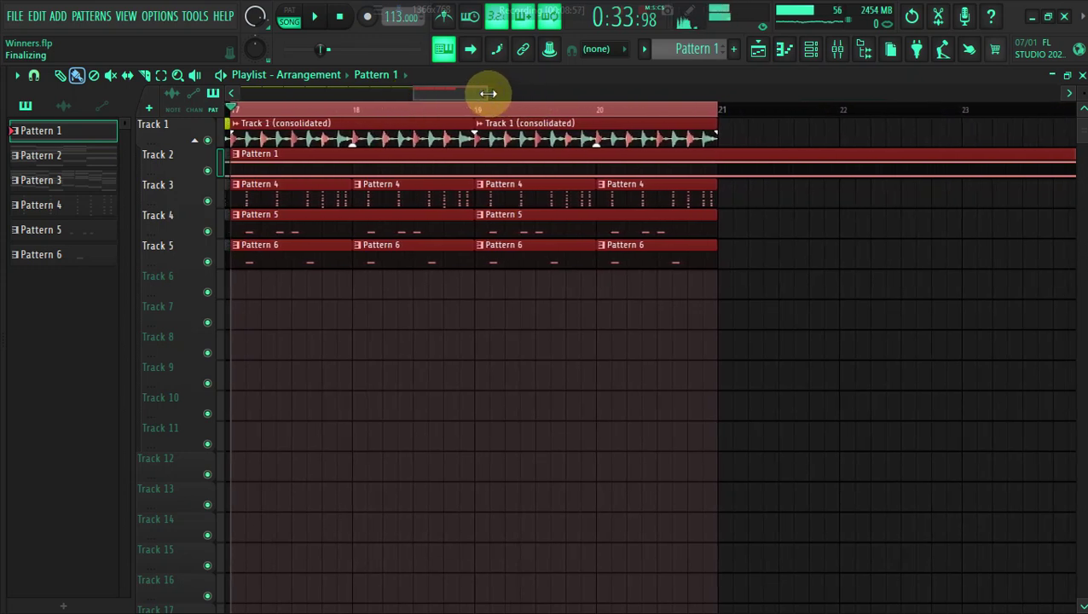
left_click(310, 335, "ctrl")
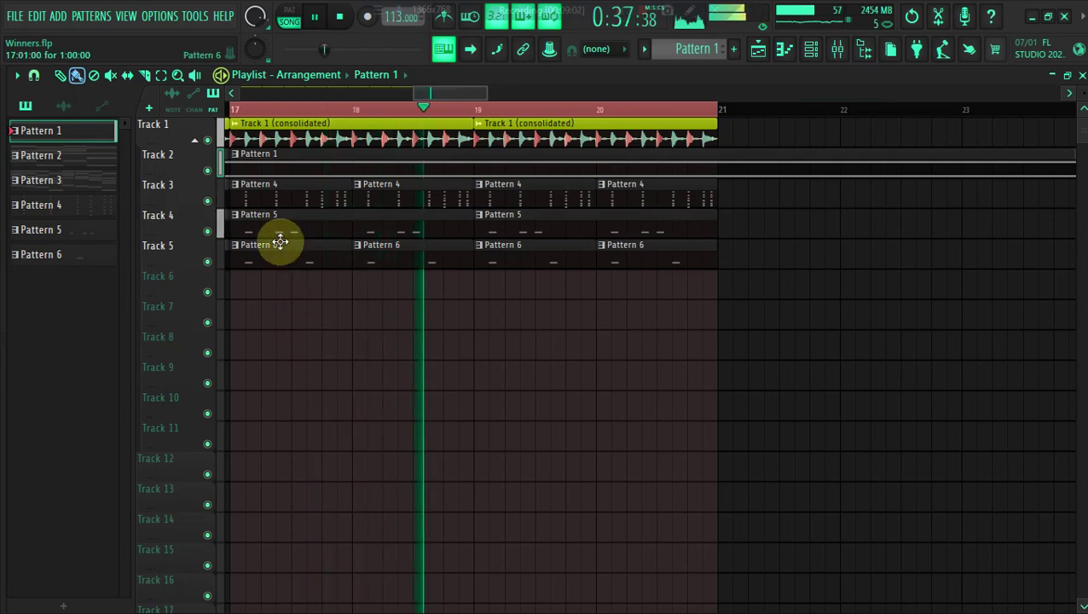
key("space")
Open the piano roll of the Bit Wobbly AG channel in Pattern 1.
left_click(812, 51)
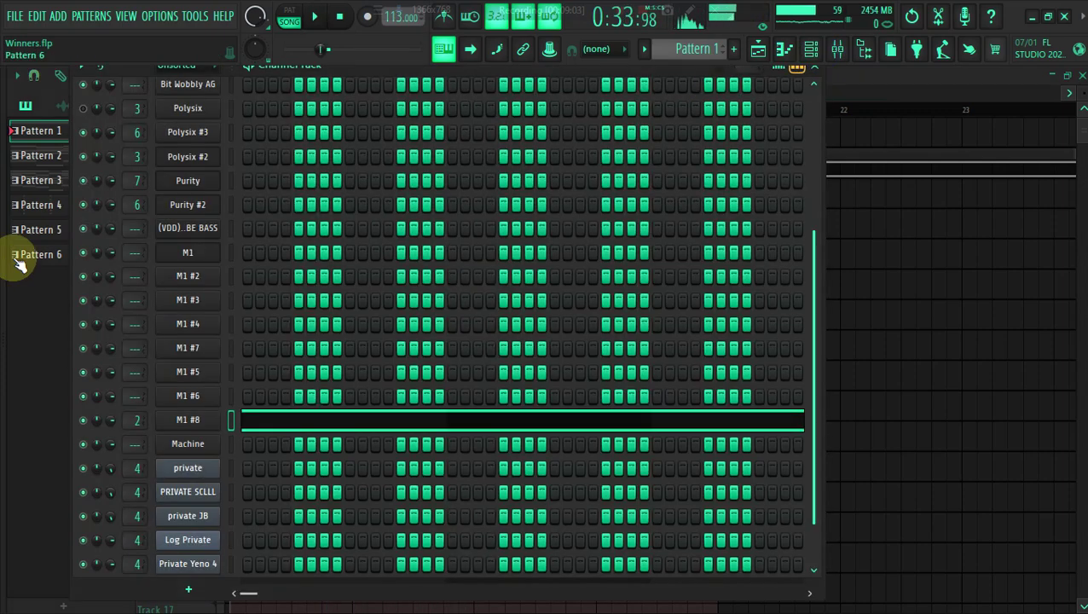
left_click_drag(812, 293, 772, 41)
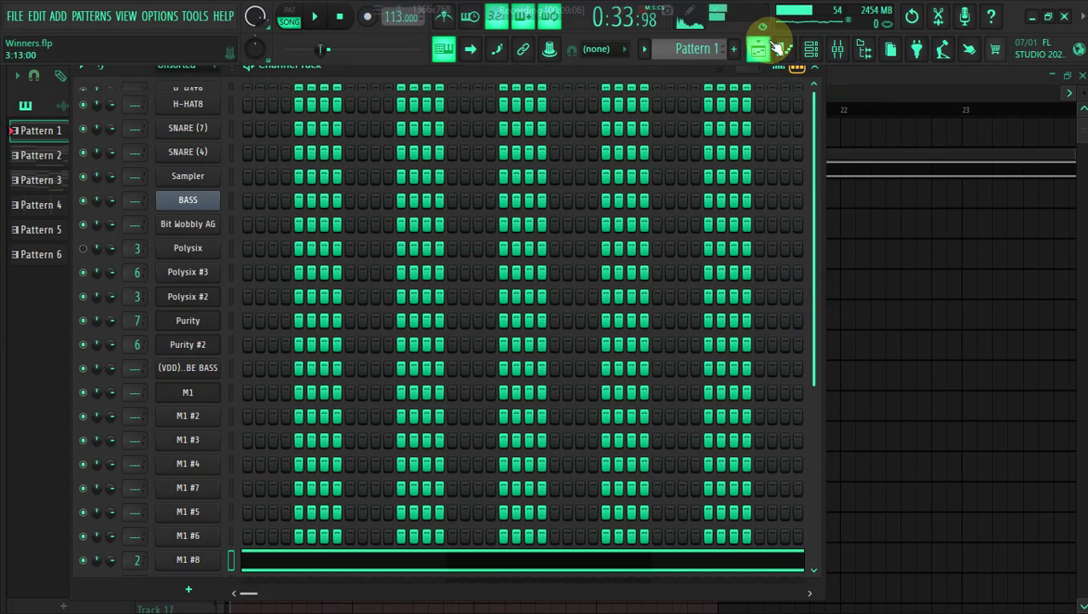
right_click(202, 220)
left_click(256, 220)
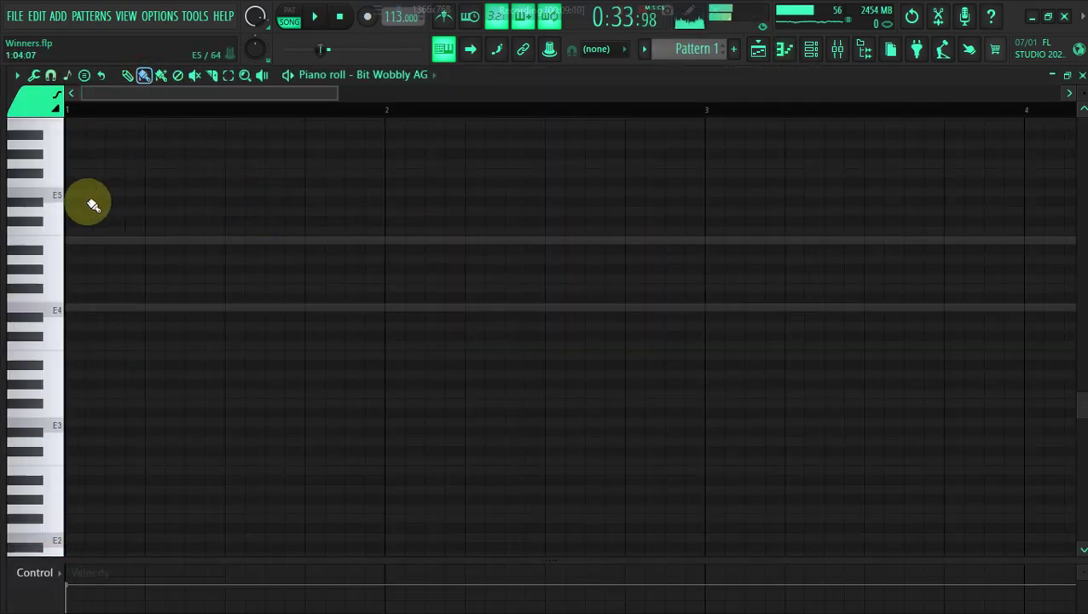
Create Pattern 7, place it on Track 6 as a four-bar clip from bar 17 to 21, and mute Track 4.
left_click(759, 49)
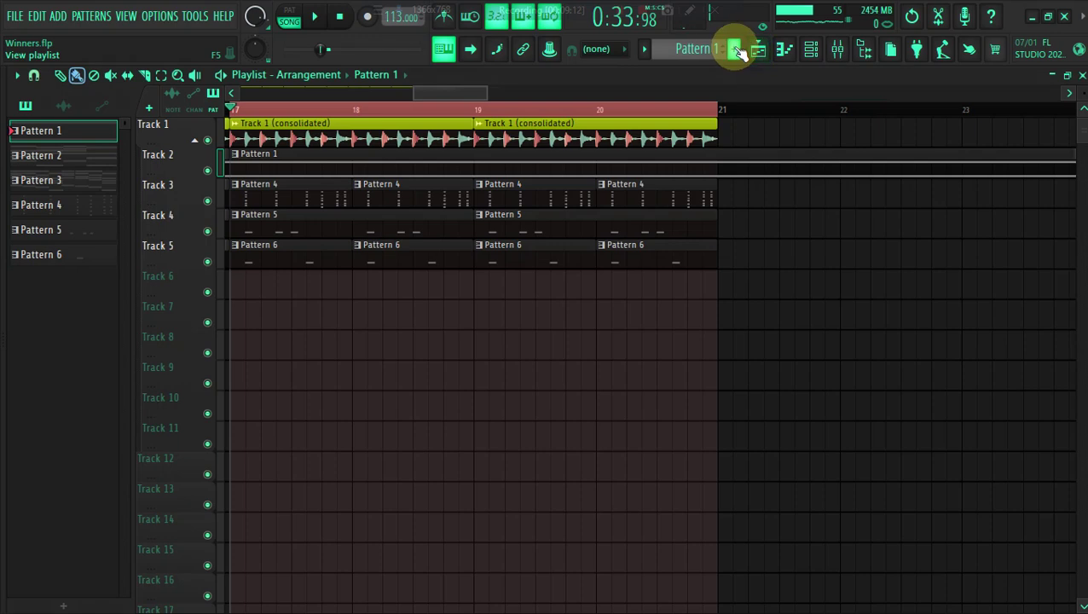
left_click(734, 49)
left_click(758, 68)
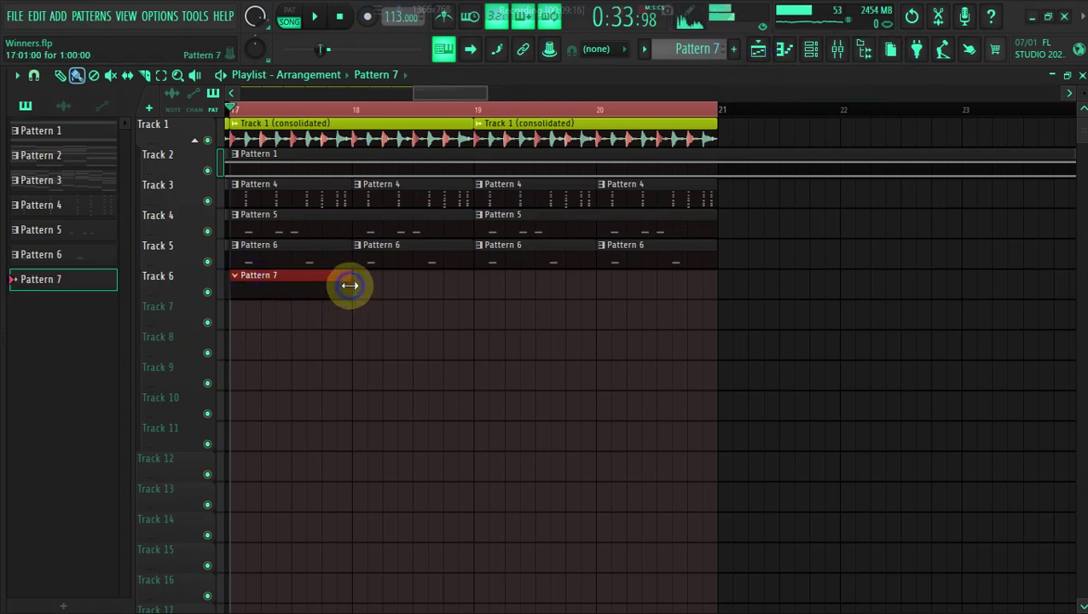
left_click_drag(348, 285, 759, 313)
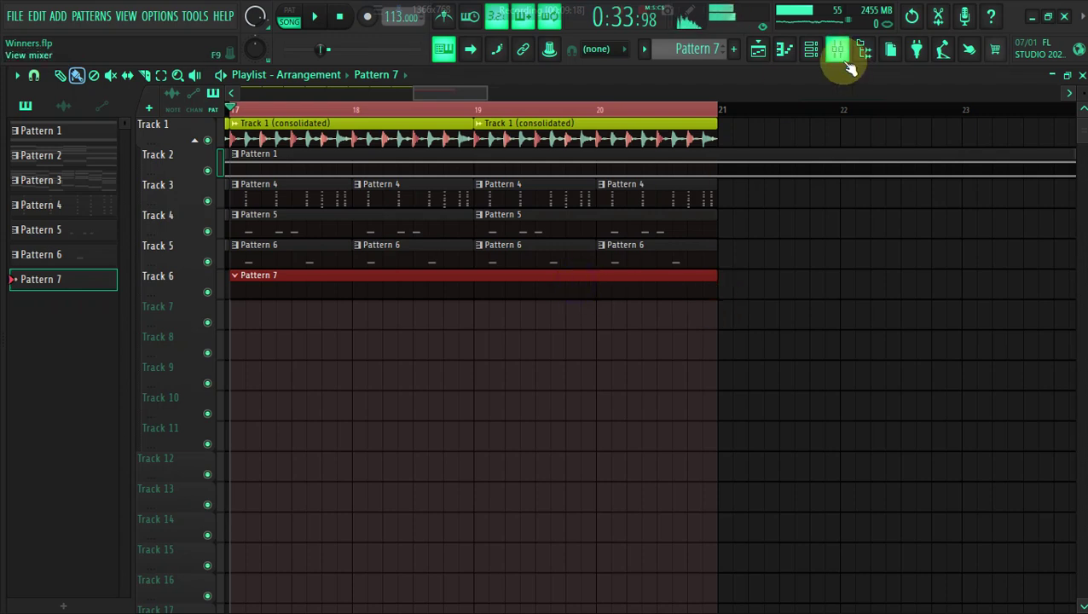
left_click(208, 232)
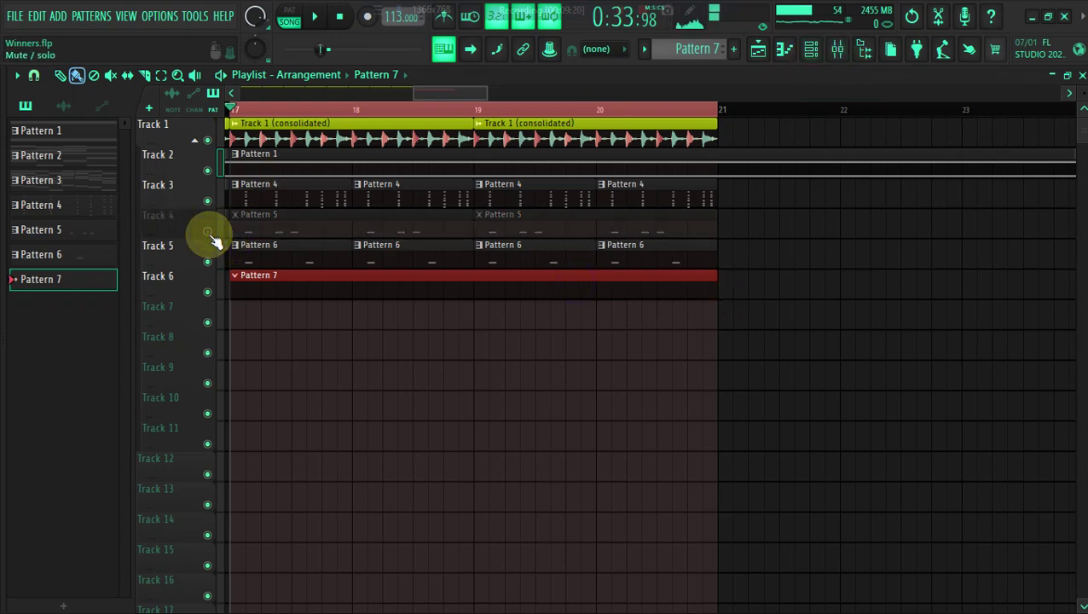
right_click(396, 284)
key("ctrl+z")
right_click(459, 286)
key("ctrl+z")
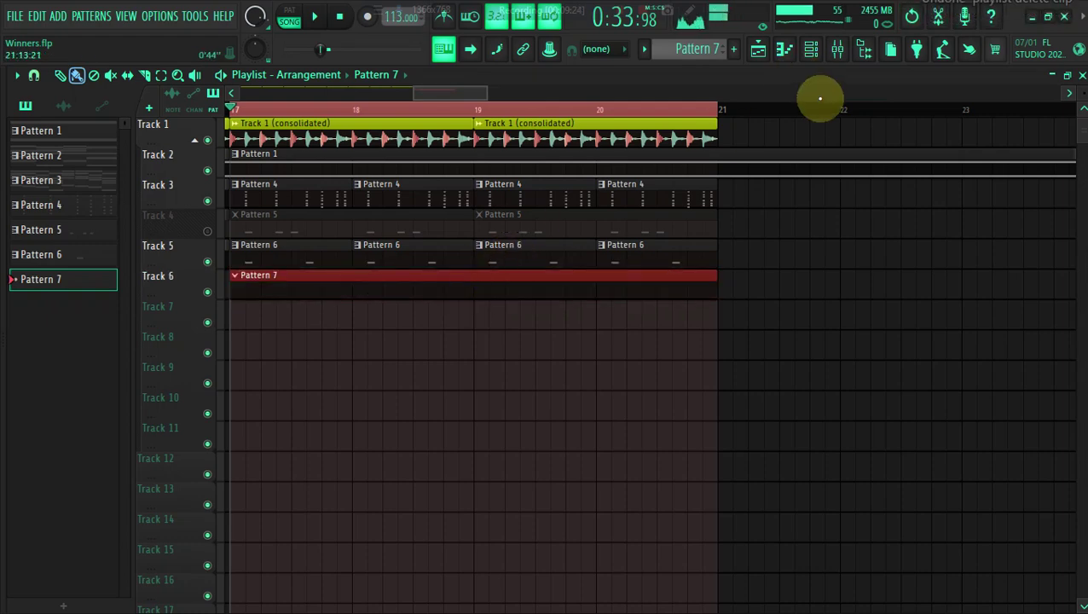
Open the piano roll of the (VDD) MDU TUBE BASS channel in Pattern 7 and start playback.
left_click(810, 51)
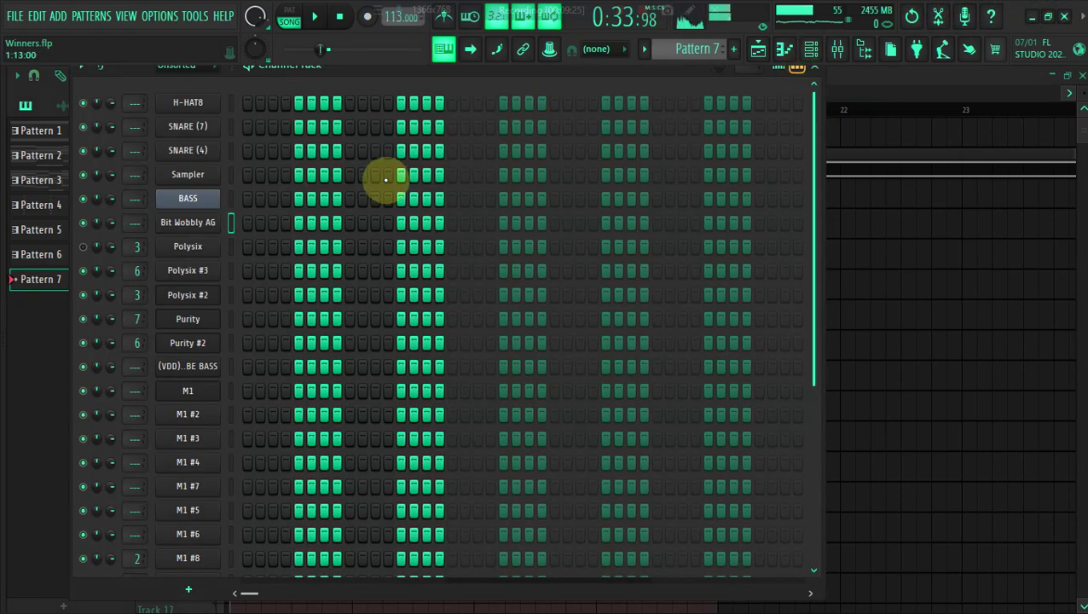
right_click(195, 375)
left_click(252, 370)
key("space")
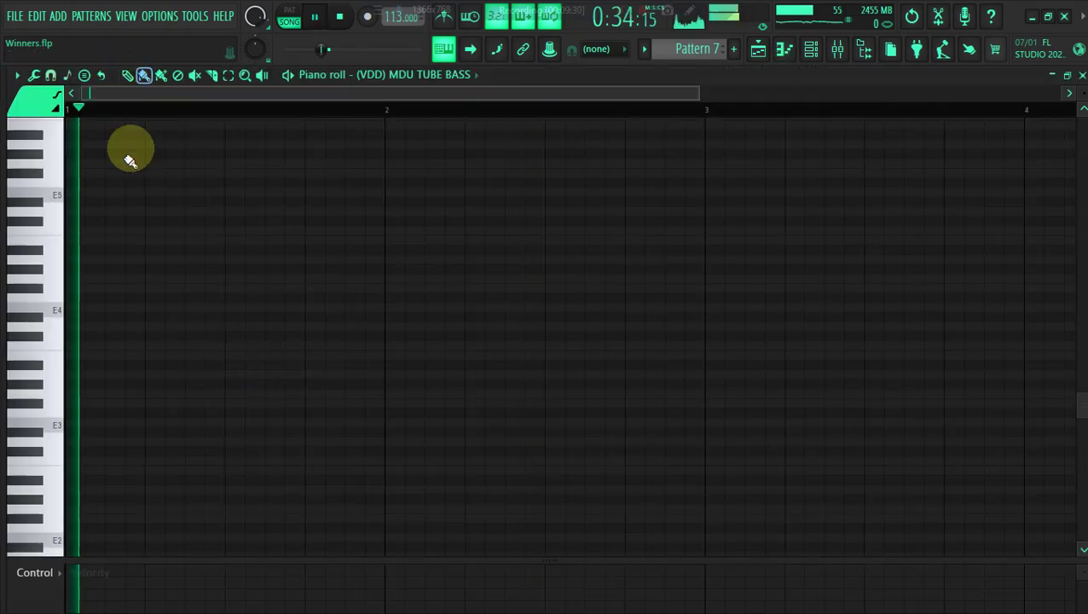
Add three eight-step bass notes: E5 at the start of bar 1, B4 at step 11 and G4 at step 15.
left_click(73, 193)
left_click_drag(85, 194, 220, 193)
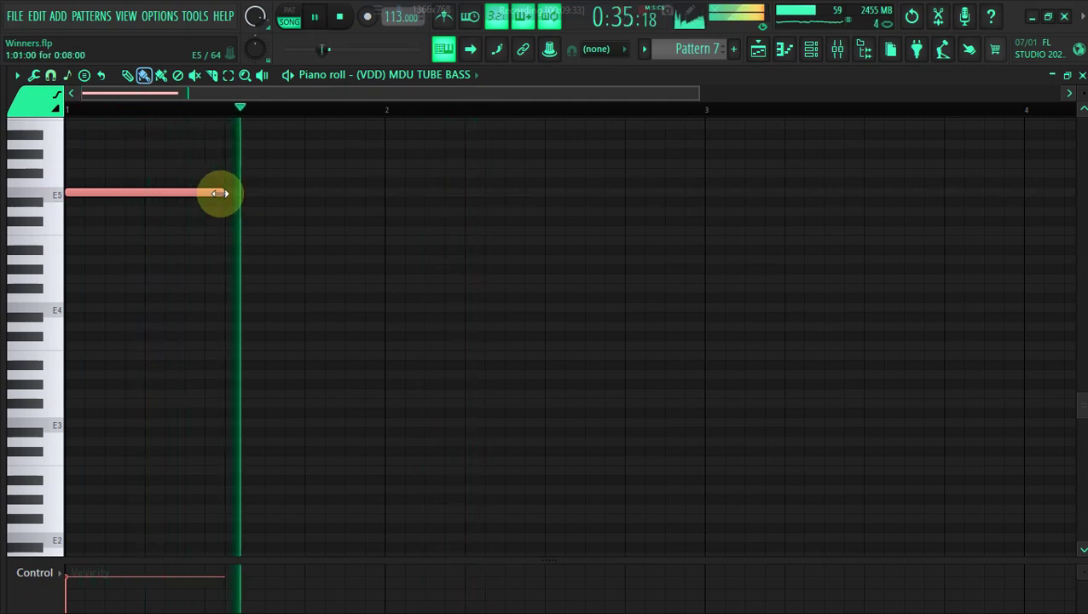
left_click(273, 261)
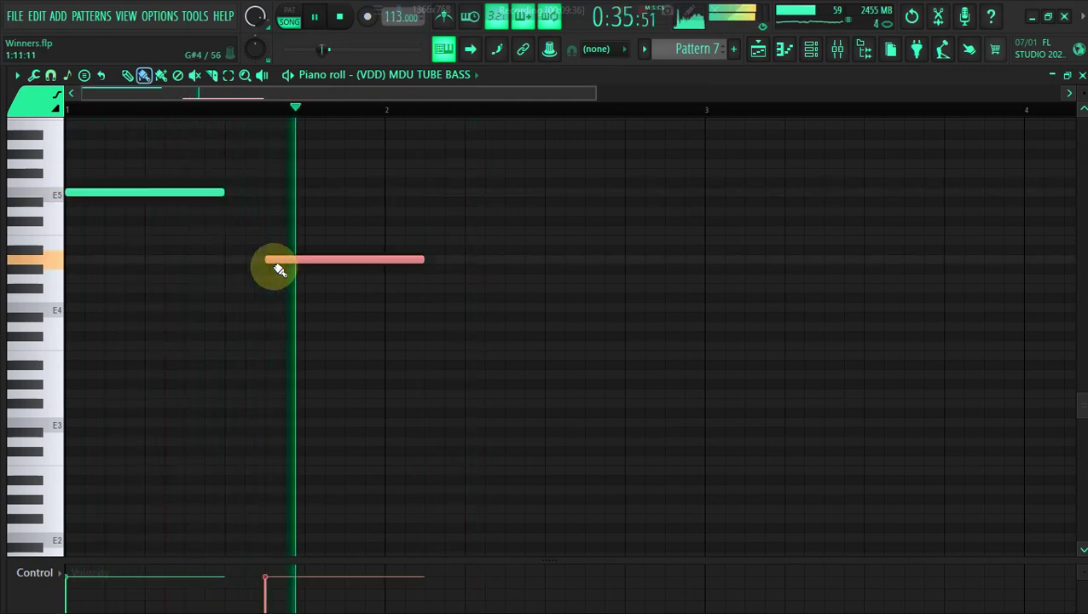
left_click_drag(319, 261, 327, 240)
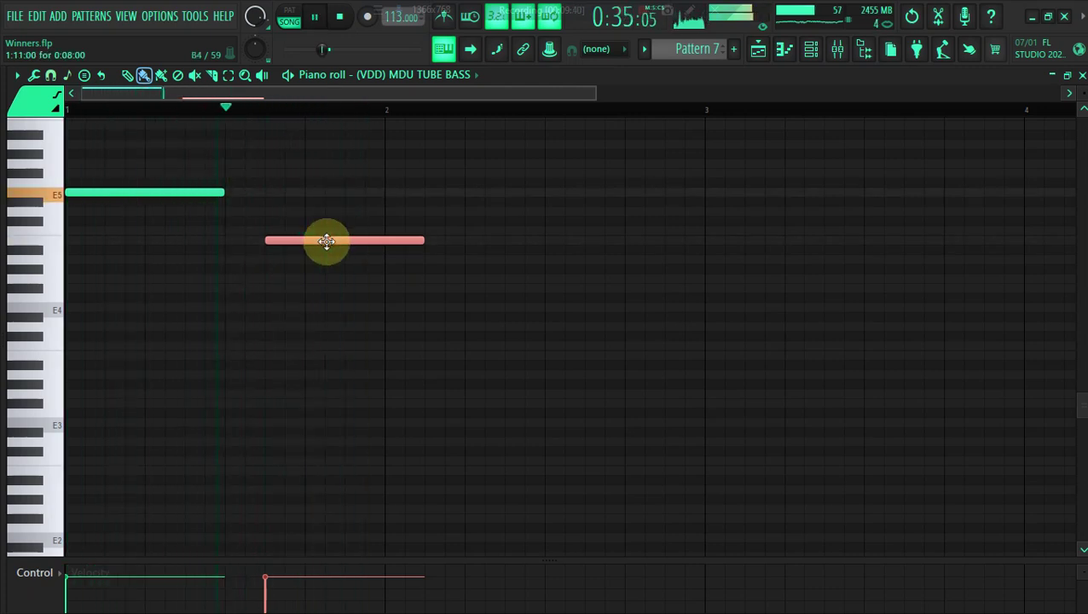
left_click_drag(341, 213, 379, 277)
key("space")
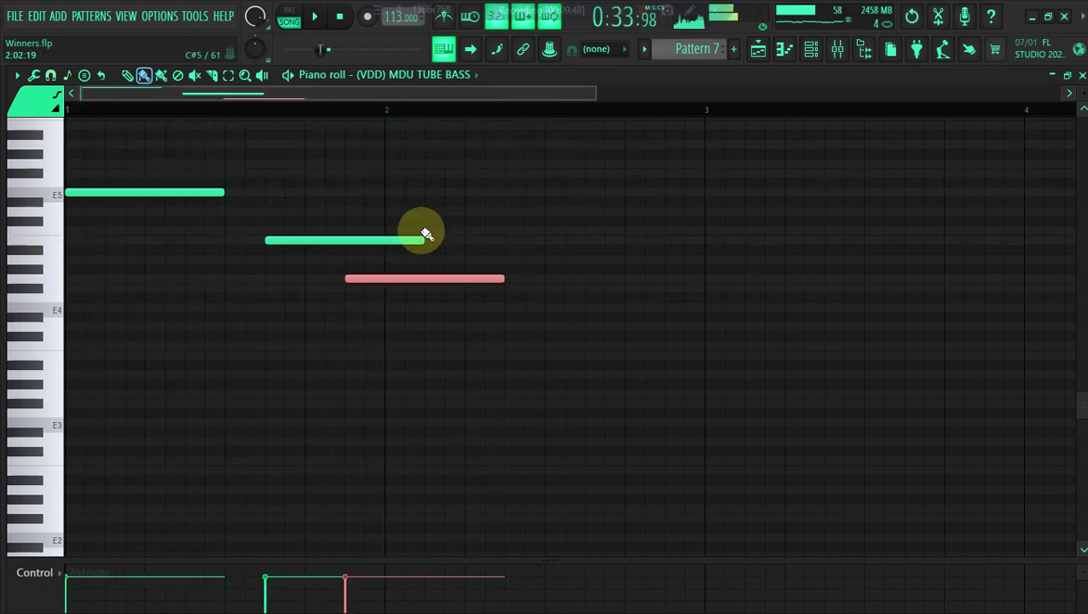
Resize the bass notes so E5 lasts ten steps, B4 four steps and G4 ten steps, auditioning them in playback.
key("space")
left_click_drag(221, 191, 264, 192)
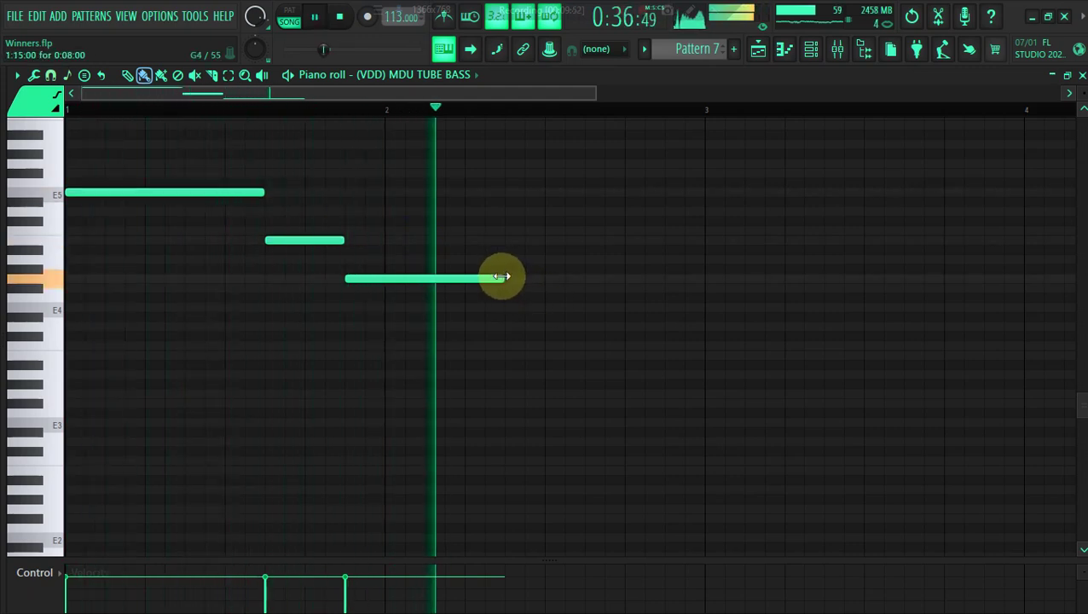
key("space")
key("space")
left_click_drag(501, 277, 536, 290)
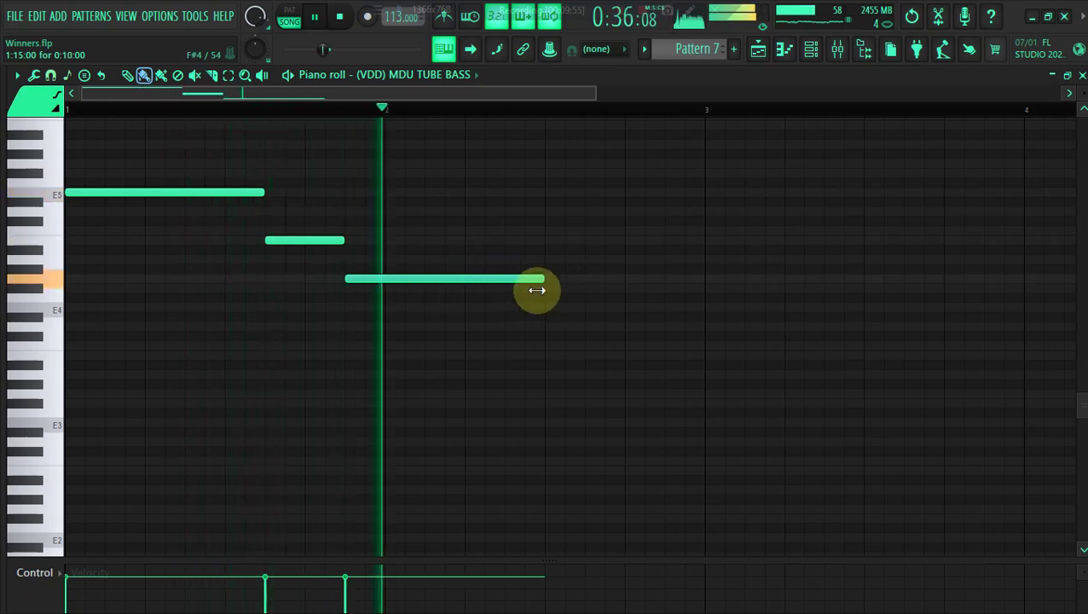
Add a B3 note at step 9 of bar 2, trim it to end at bar 3, and stop playback.
left_click(550, 345)
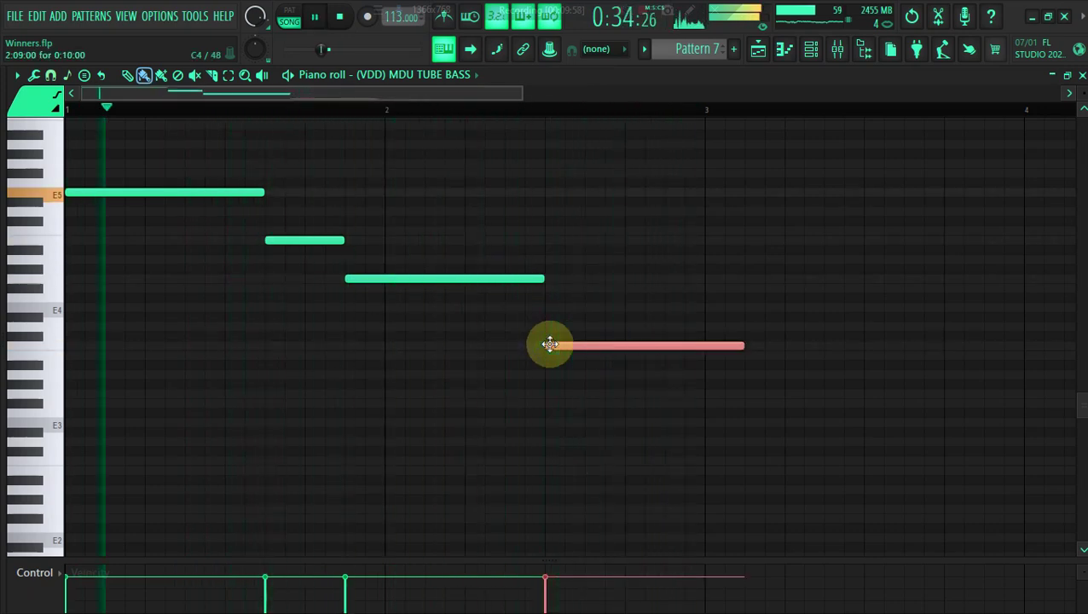
left_click_drag(550, 345, 555, 355)
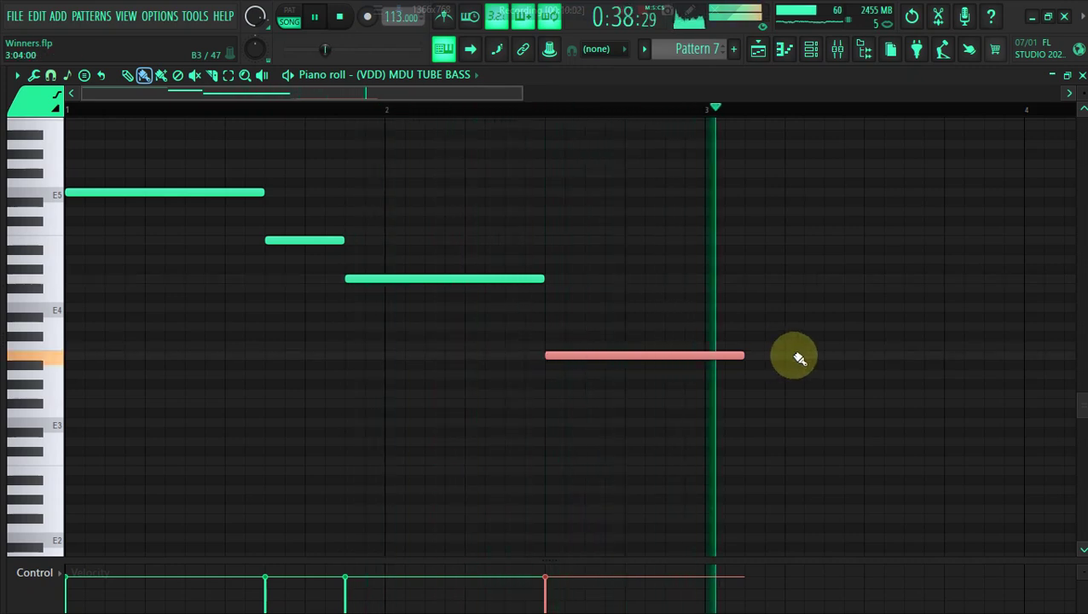
key("space")
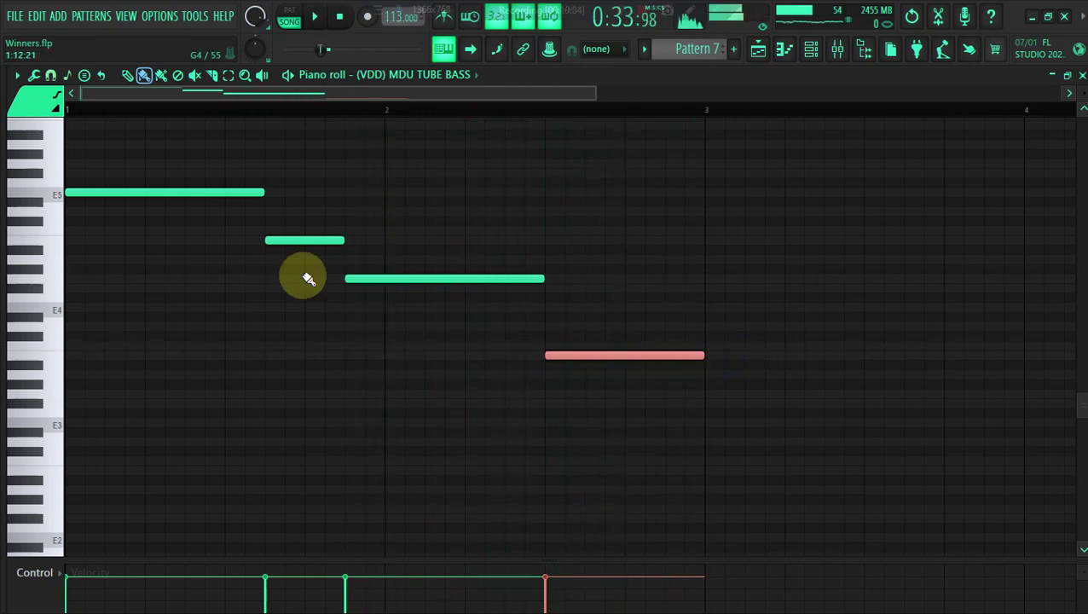
Duplicate the two-bar bass phrase into bars 3 and 4, and transpose all its notes down one octave.
key("ctrl+a")
left_click_drag(180, 193, 820, 157)
key("space")
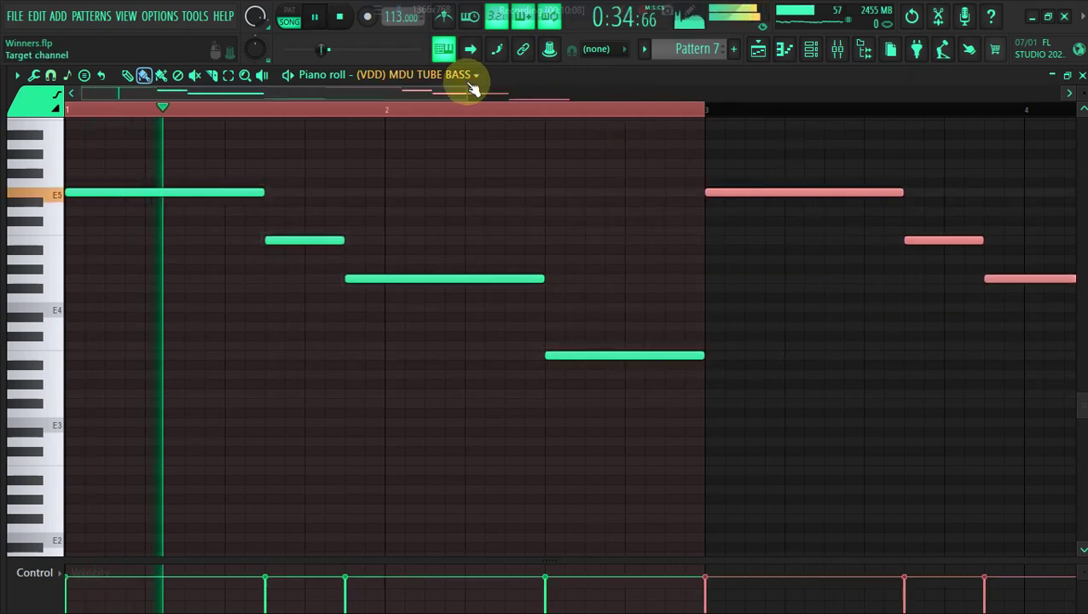
left_click_drag(466, 93, 549, 92)
left_click_drag(611, 94, 696, 96)
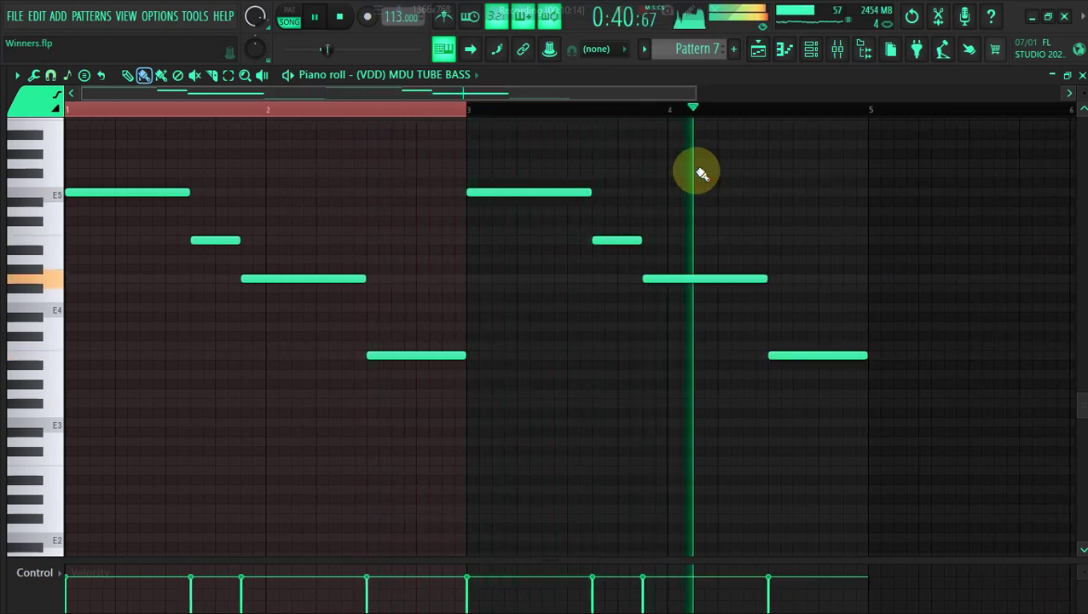
key("ctrl+Down")
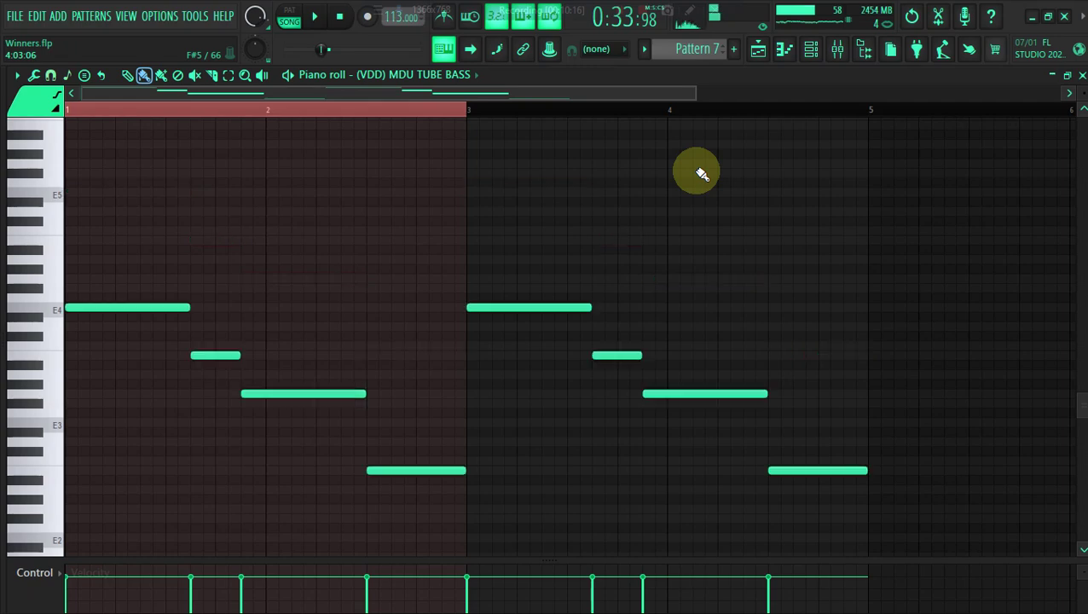
scroll(699, 175, "down", 1)
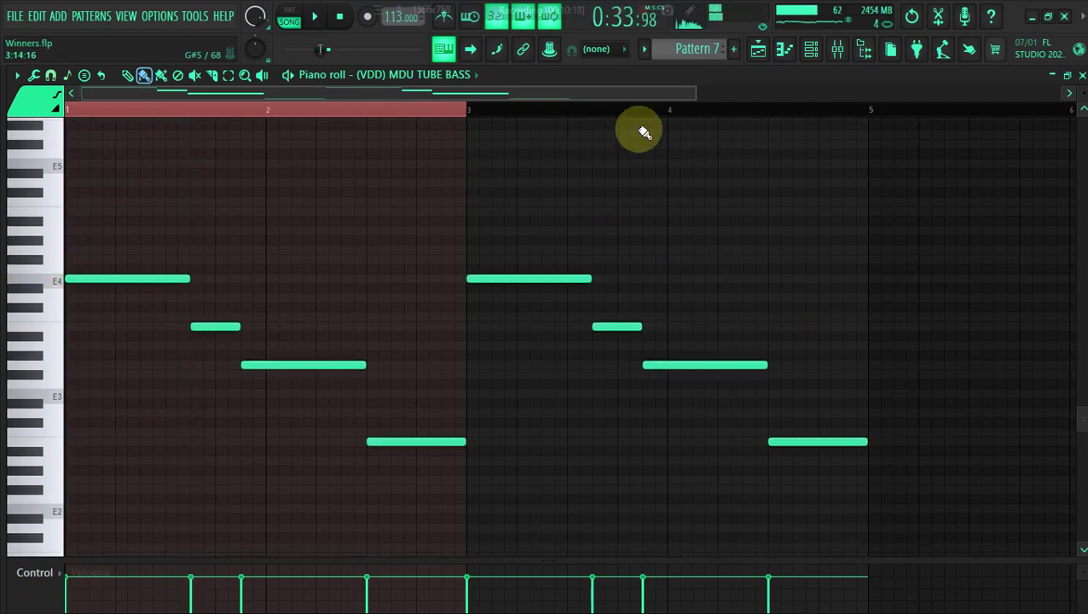
Delete the short extra bass notes in bar 1, set the opening E4 note to ten steps, and play the section.
left_click_drag(696, 100, 530, 104)
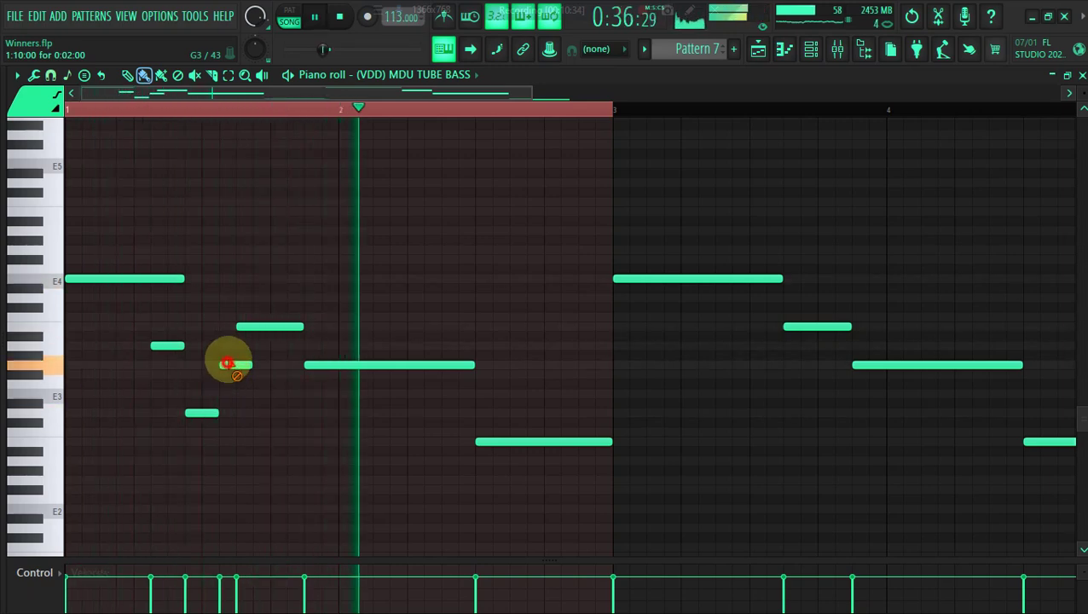
right_click(229, 365)
right_click(202, 412)
key("space")
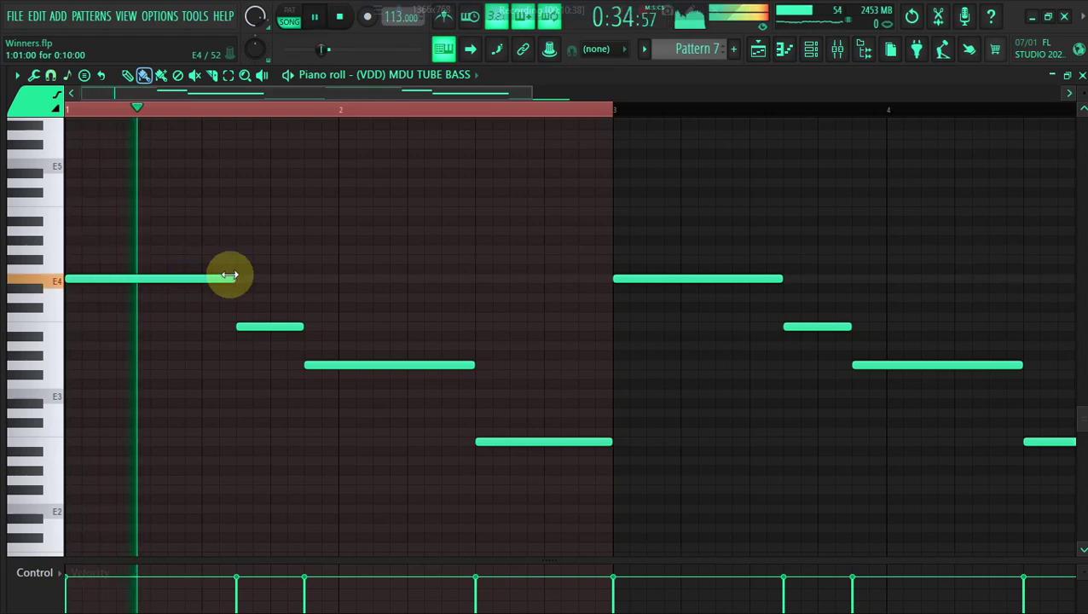
Return to the playlist, unmute Track 4, and play the loop with Track 4 soloed and in the full mix.
left_click(810, 49)
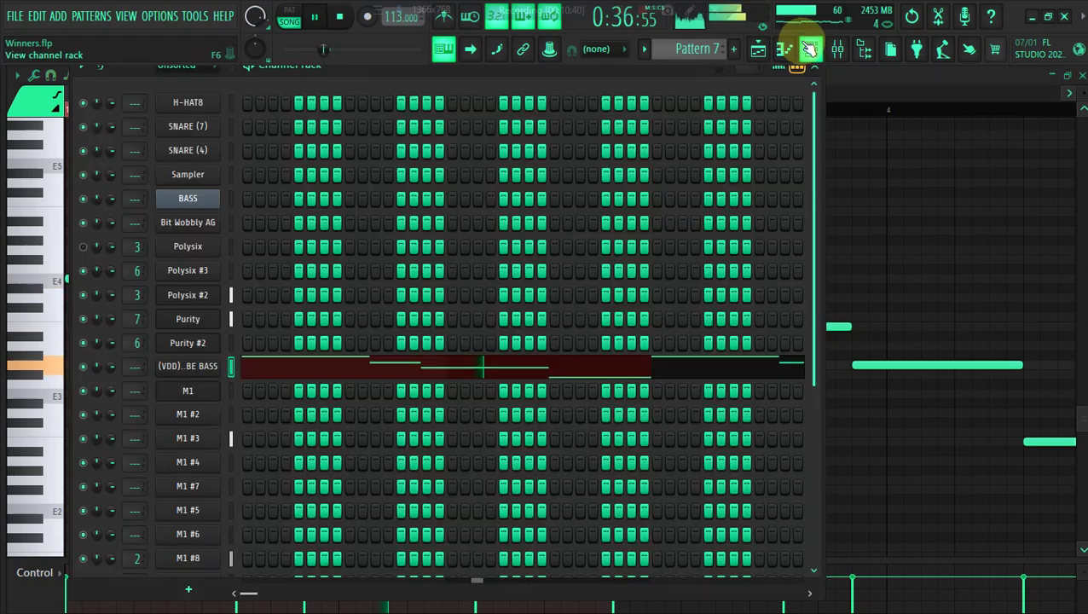
left_click(760, 50)
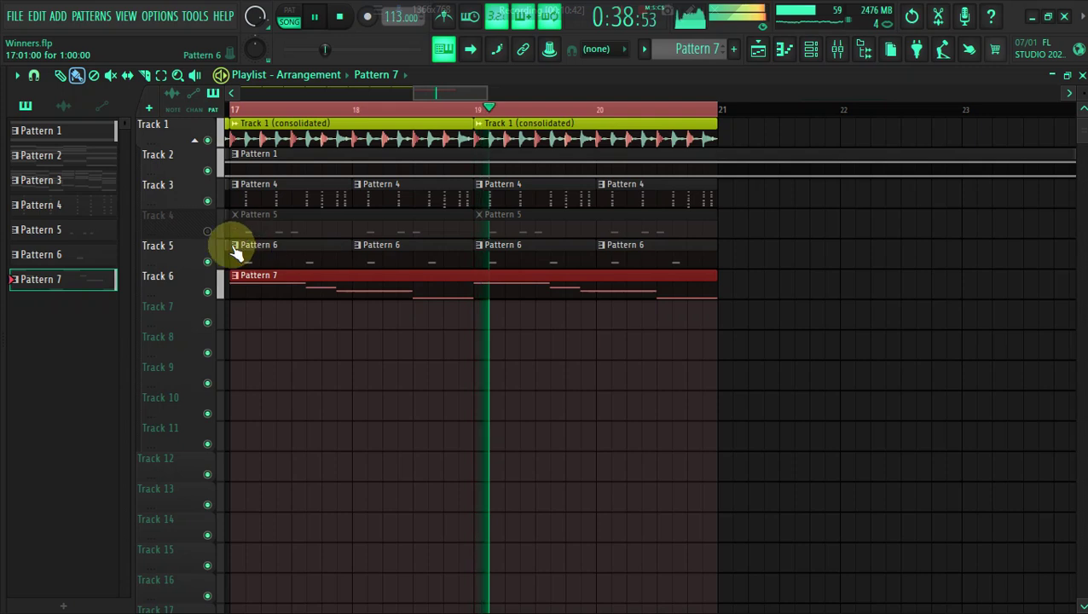
left_click(207, 231)
key("space")
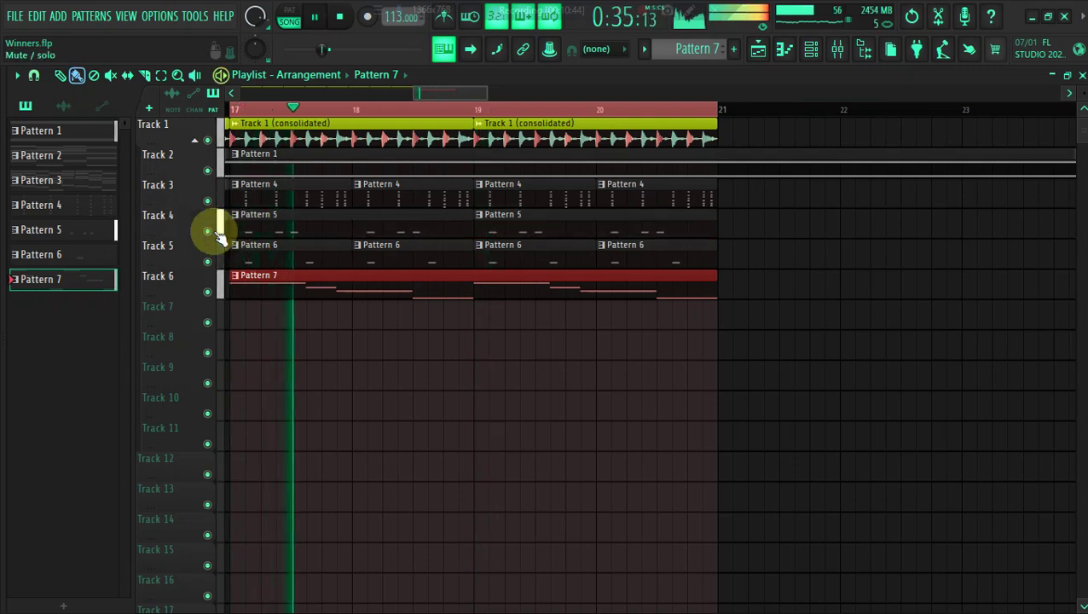
right_click(213, 232)
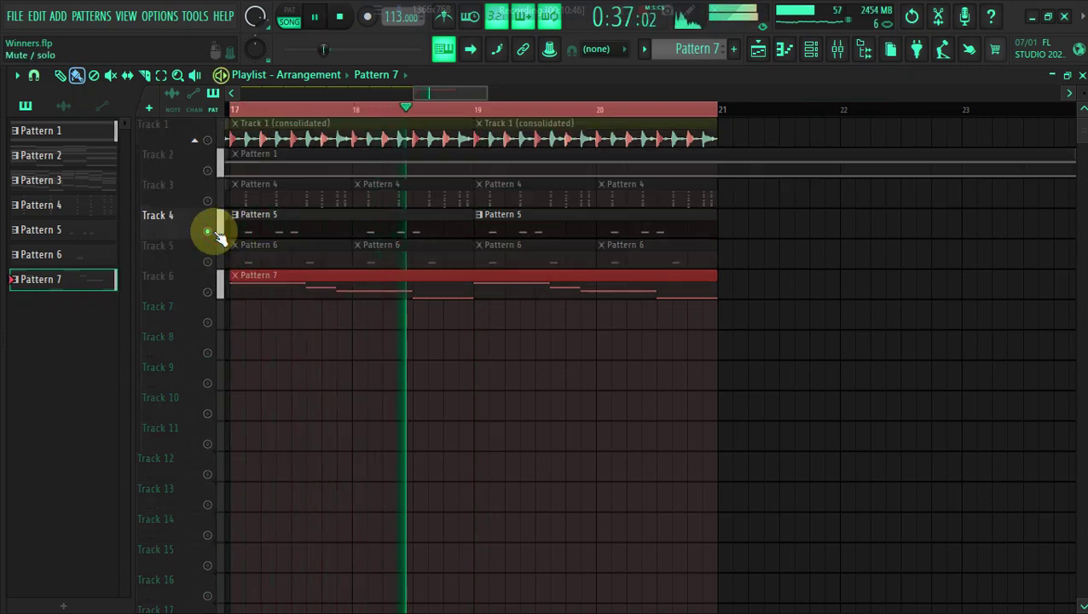
right_click(219, 235)
key("space")
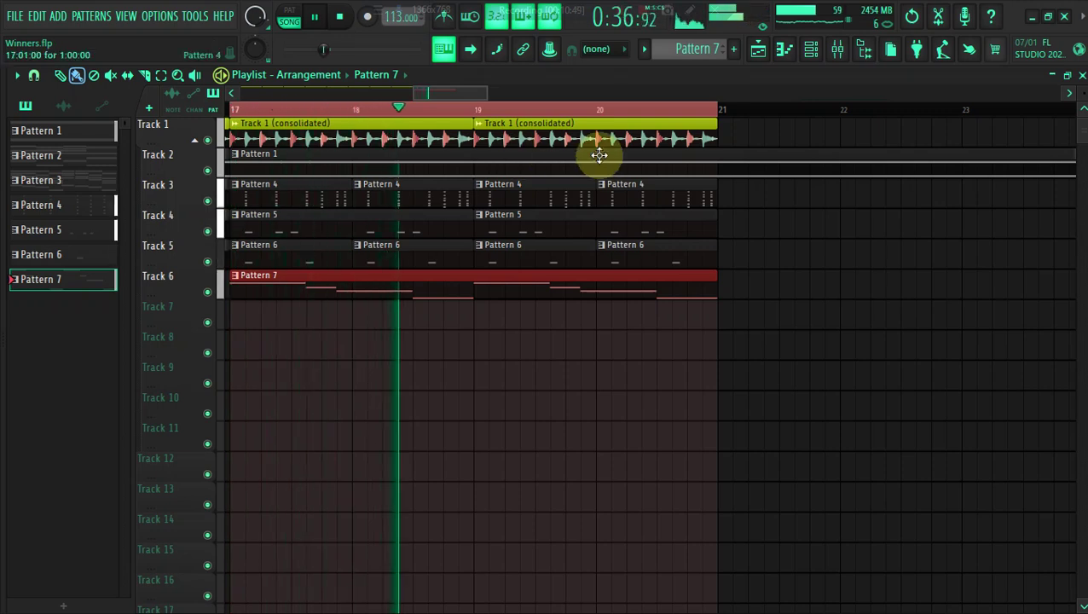
Extend Track 1 with two Track 1 (consolidated) audio clips at bars 21 and 23.
left_click(657, 128)
left_click(734, 126)
left_click(1024, 132)
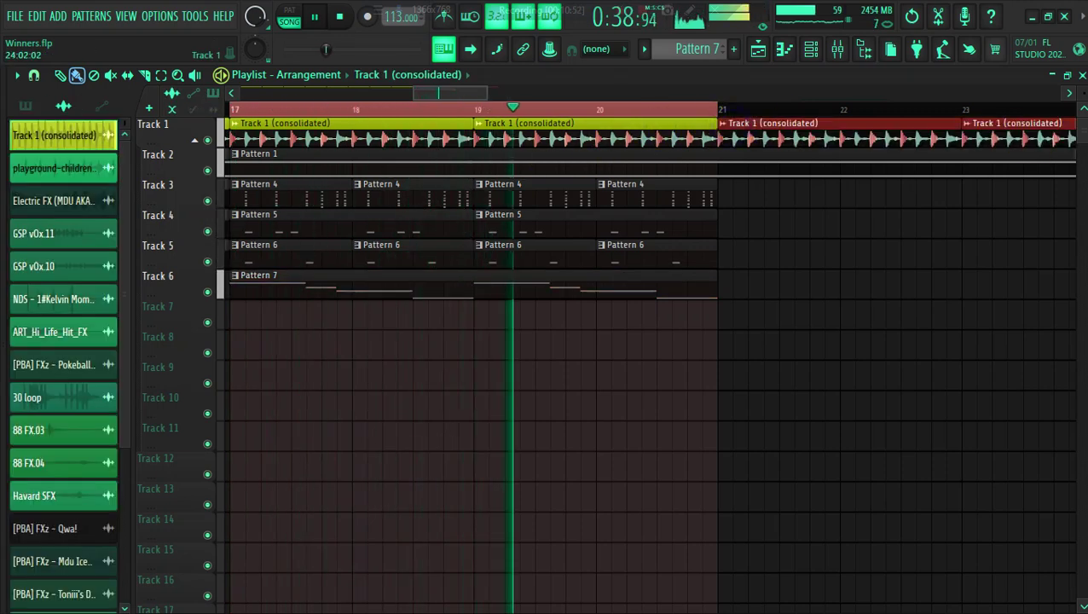
Place a four-bar Pattern 7 clip on Track 6 at bar 21, and set the loop selection to bars 21 to 25.
left_click_drag(478, 91, 517, 92)
left_click(270, 287)
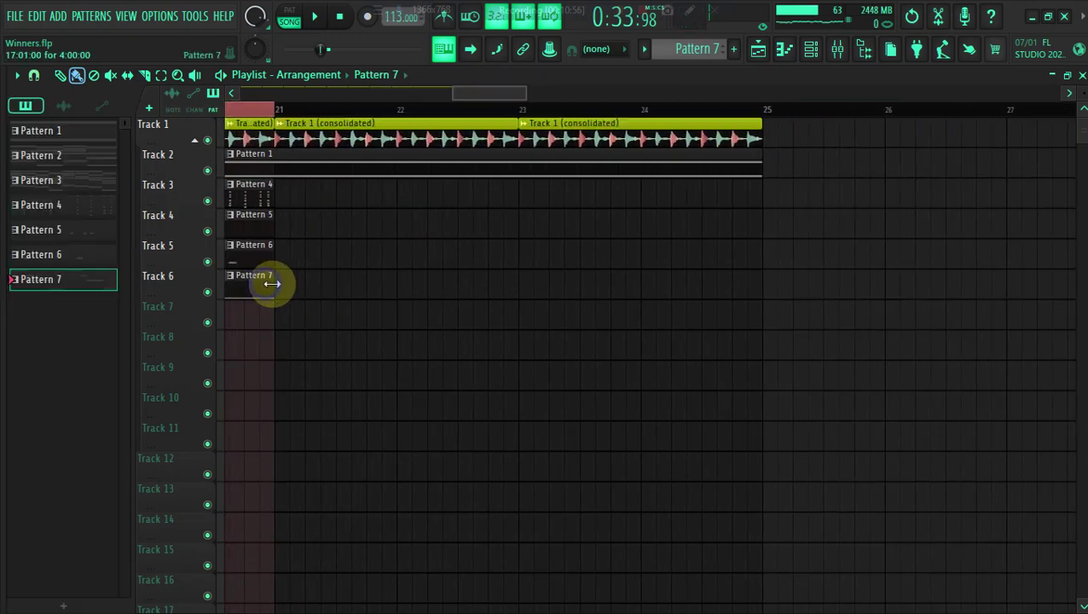
left_click(281, 288)
left_click(281, 113)
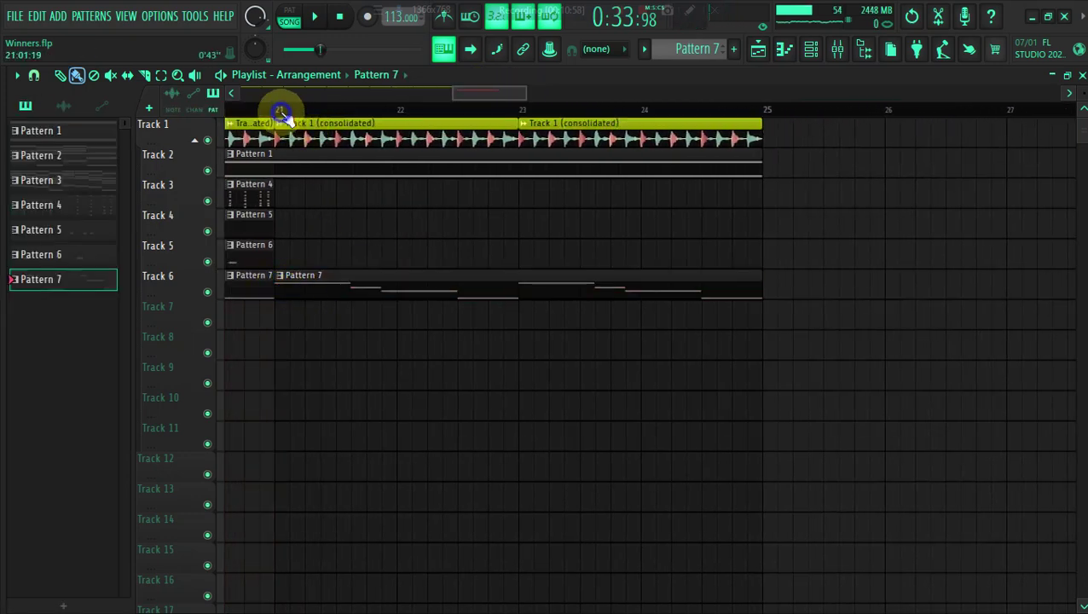
left_click_drag(788, 148, 771, 156)
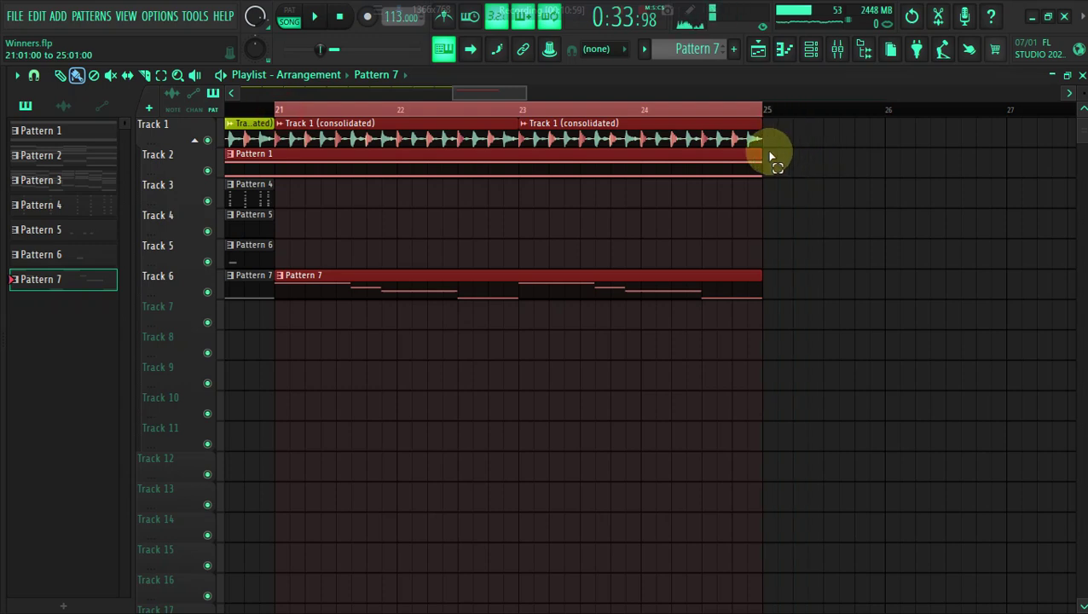
Place Pattern 5 clips on Track 4 at bars 21 and 23, and play back the looped section.
left_click(258, 237)
mouse_move(284, 234)
left_mouse_down()
mouse_move(503, 211)
mouse_move(629, 221)
left_mouse_up()
key("space")
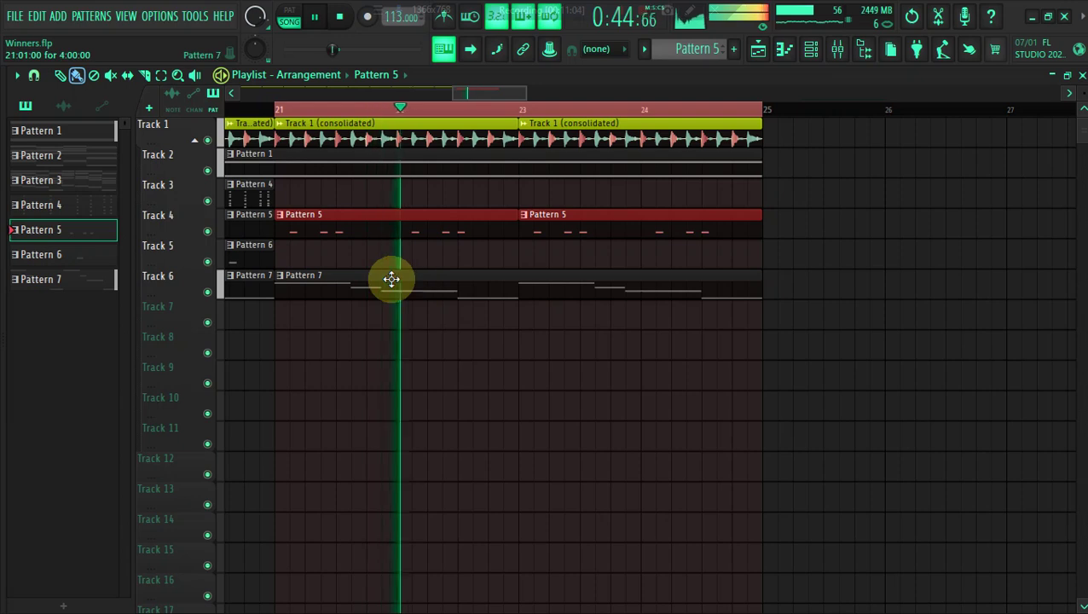
mouse_move(527, 93)
left_mouse_down()
mouse_move(498, 89)
mouse_move(508, 86)
left_mouse_up()
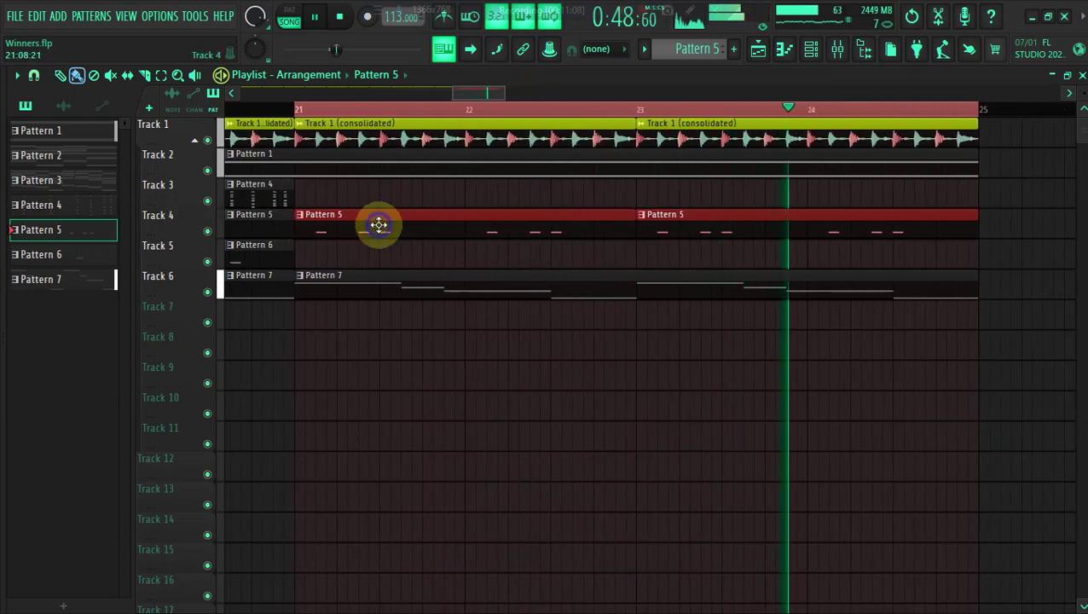
key("space")
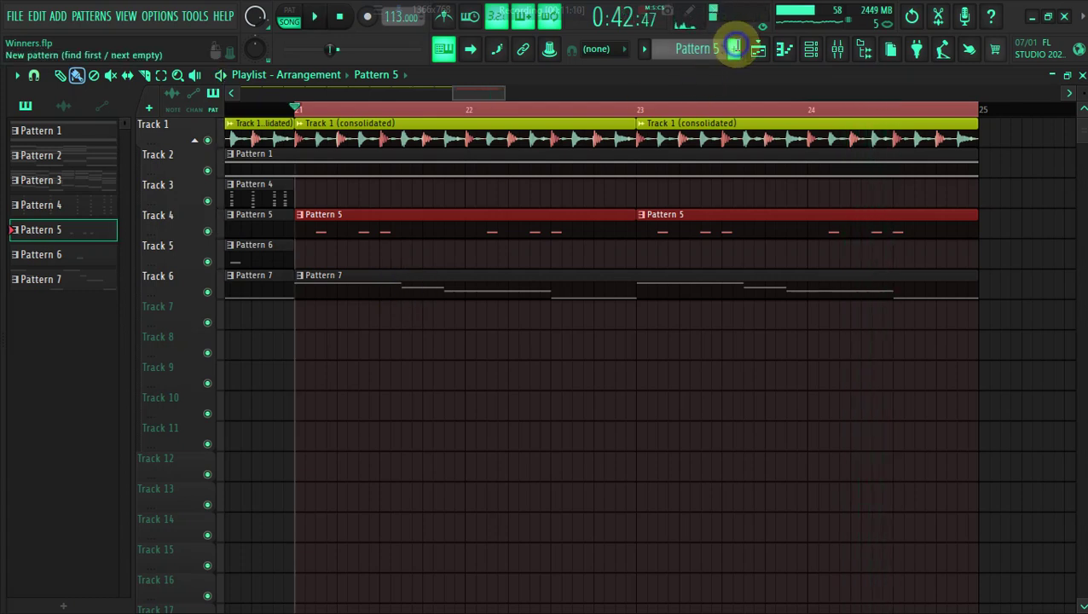
Create Pattern 8 and place it on Track 7 as a four-bar clip from bar 21 to bar 25.
left_click(735, 47)
left_click(312, 317)
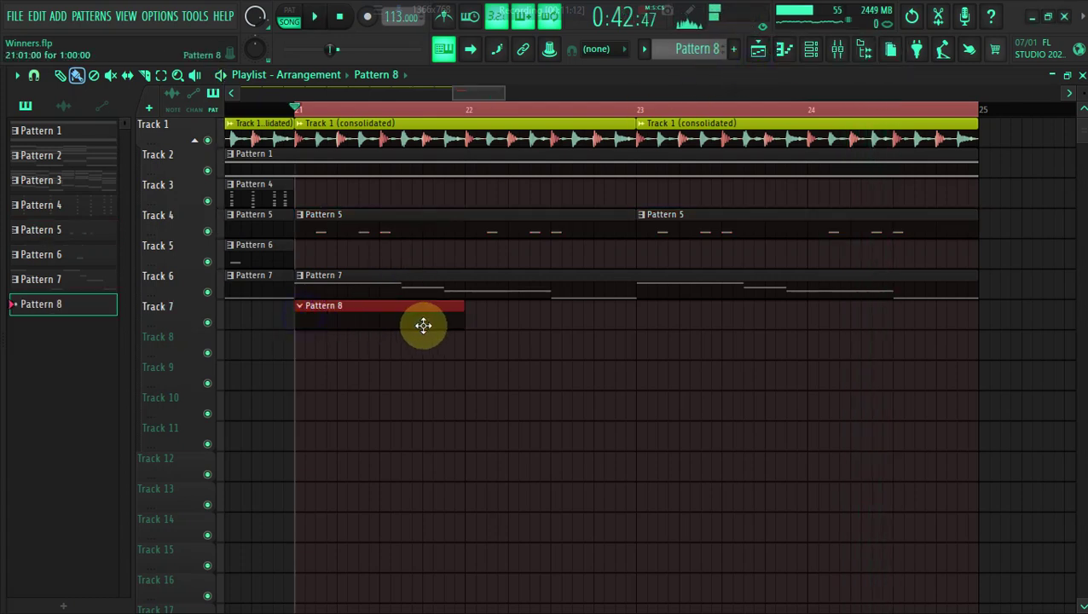
left_click_drag(465, 316, 920, 317)
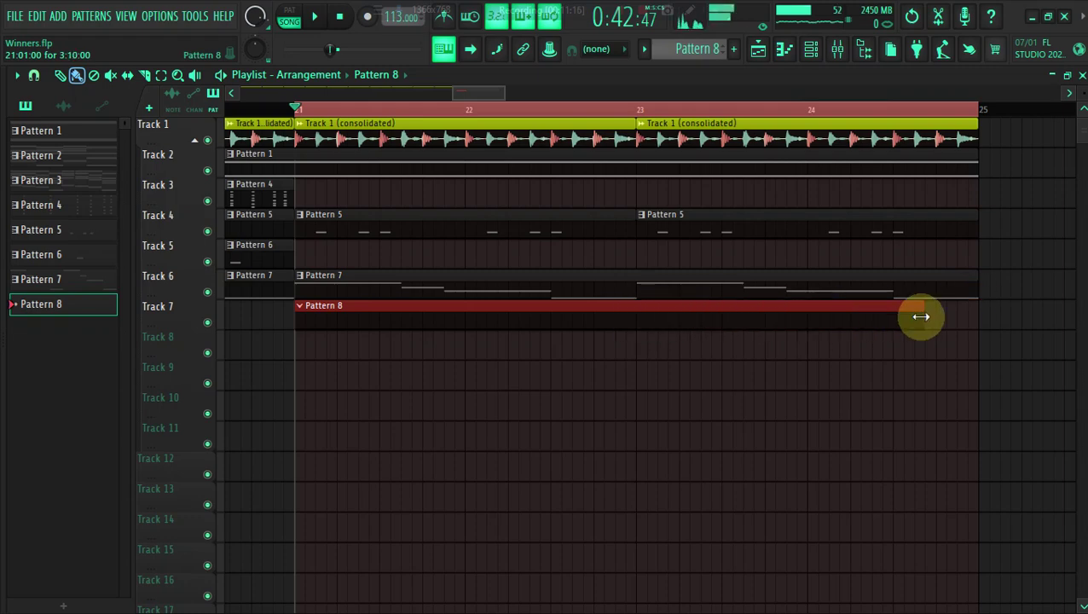
Copy the tube bass channel's notes from Pattern 7 and paste them into the Polysix channel of Pattern 8.
left_click(889, 295)
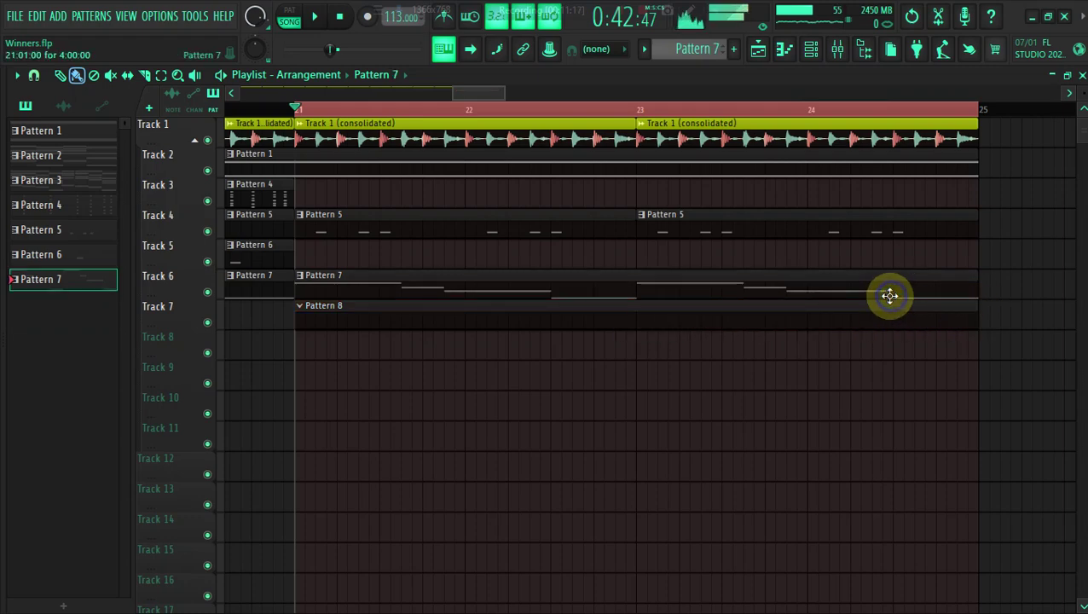
left_click(811, 50)
right_click(205, 363)
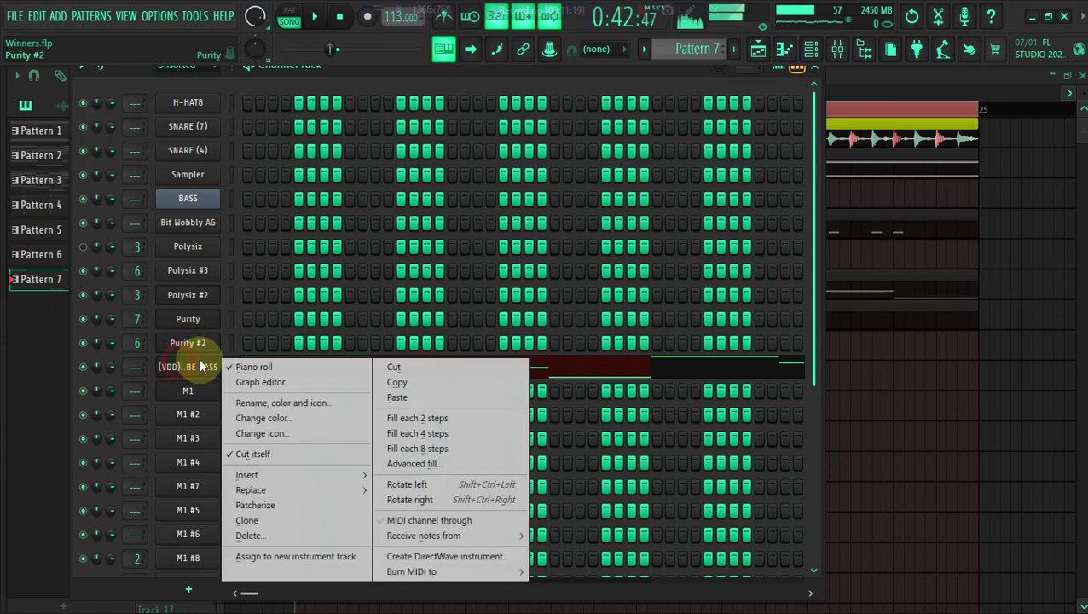
left_click(410, 382)
left_click(865, 313)
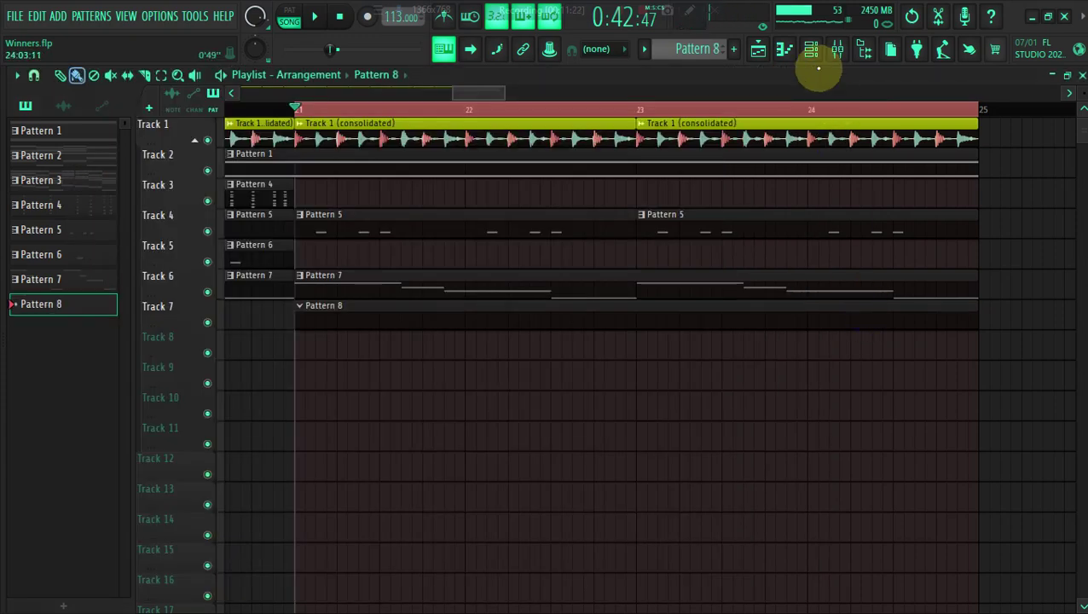
left_click(811, 49)
right_click(172, 248)
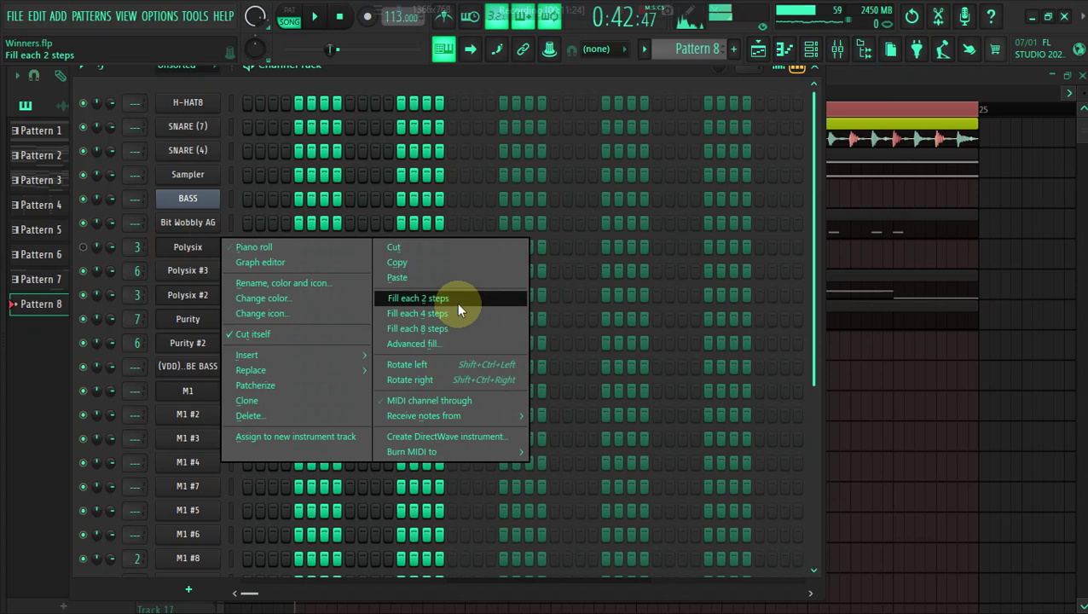
left_click(424, 280)
Open the piano roll of the private channel in Pattern 8 and play the loop.
left_click_drag(815, 249, 797, 549)
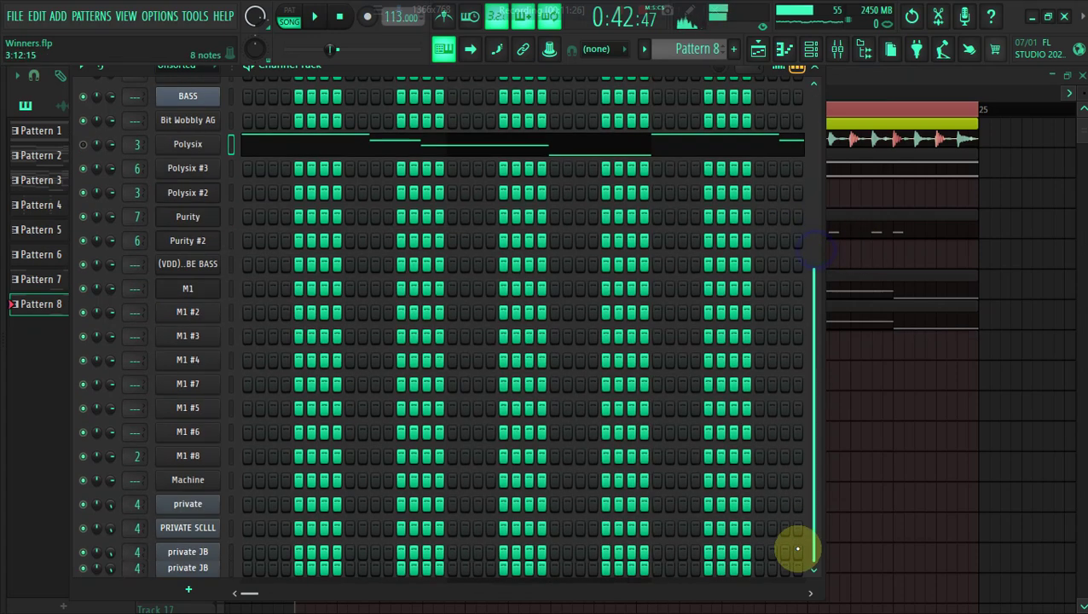
right_click(194, 408)
right_click(183, 431)
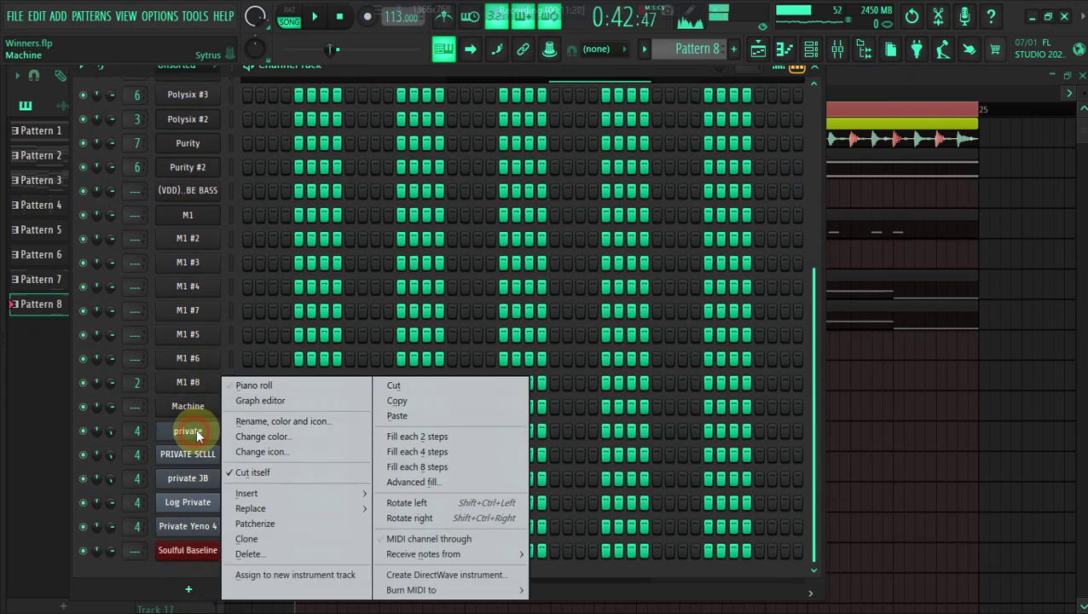
left_click(253, 385)
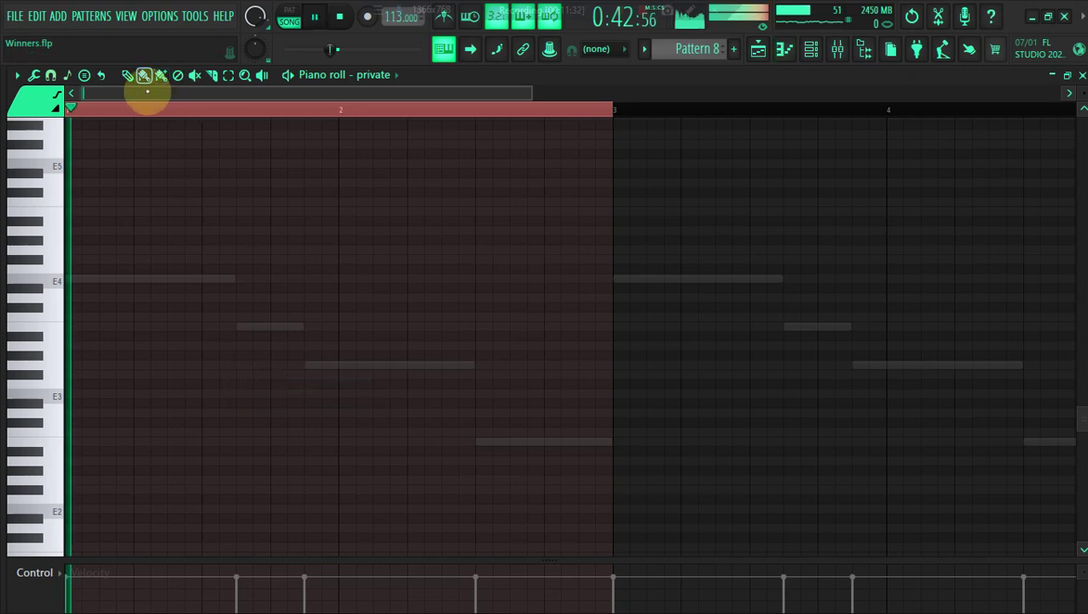
key("space")
key("space")
Draw one-step E4 notes at steps 3, 7 and 9 of bar 1 and a B3 note at step 11.
right_click(113, 277)
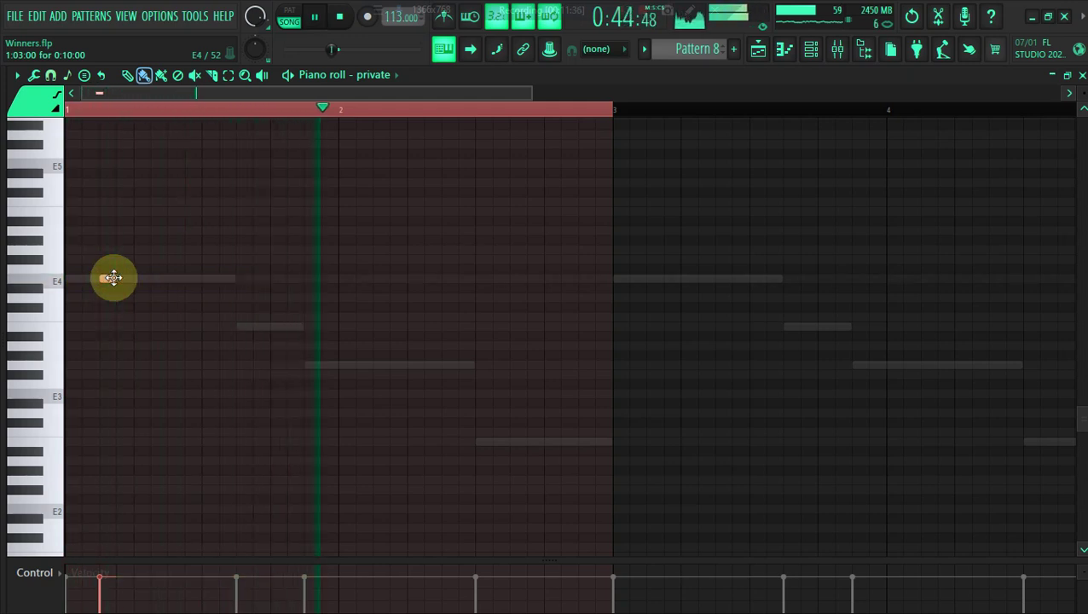
left_click(185, 279)
key("space")
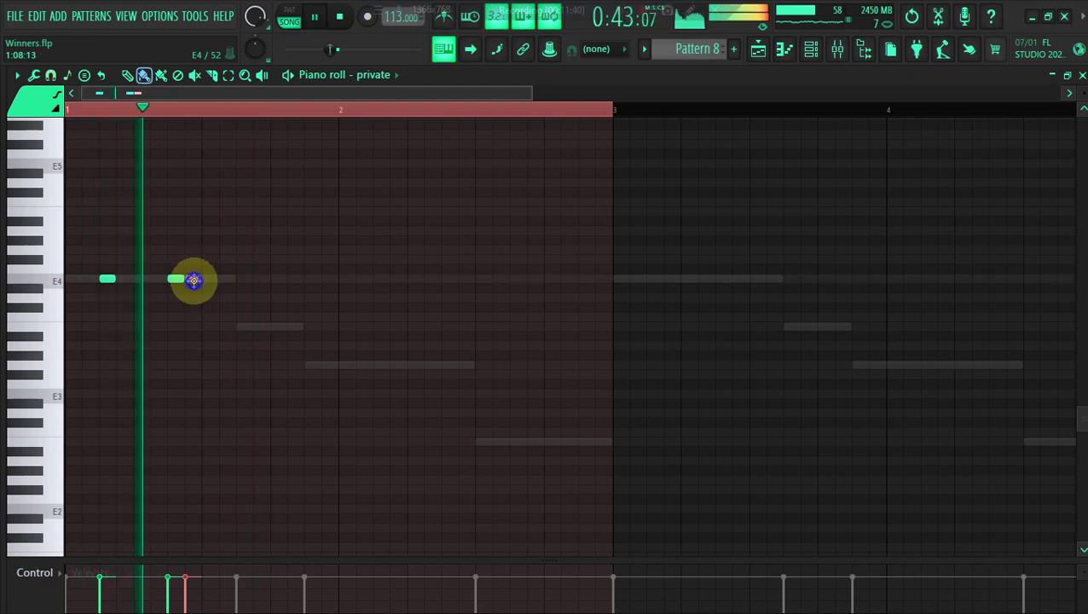
left_click(228, 279)
left_click_drag(230, 283, 211, 278)
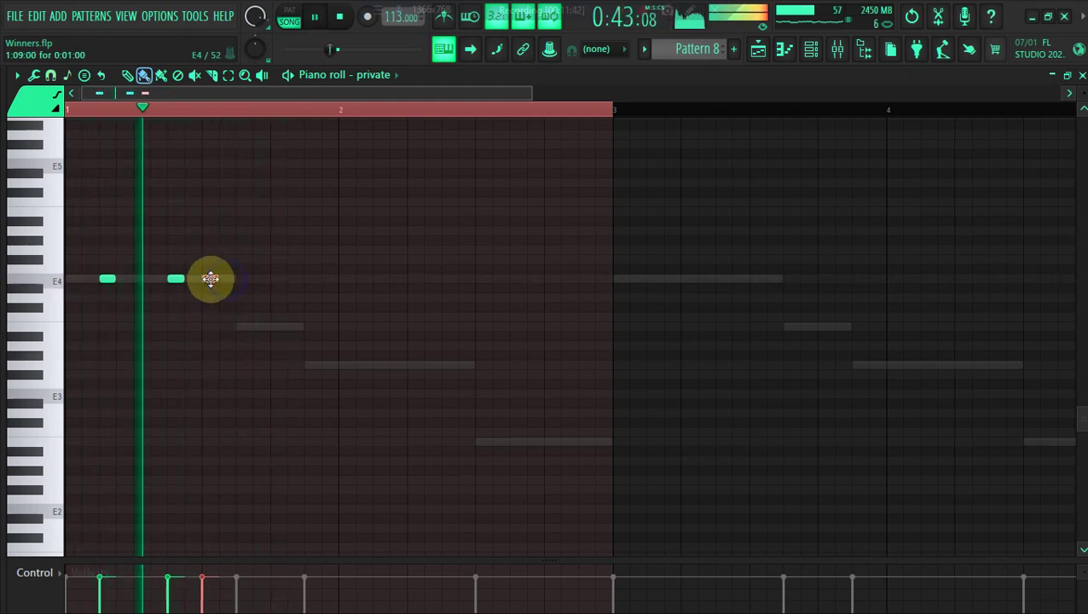
left_click(244, 327)
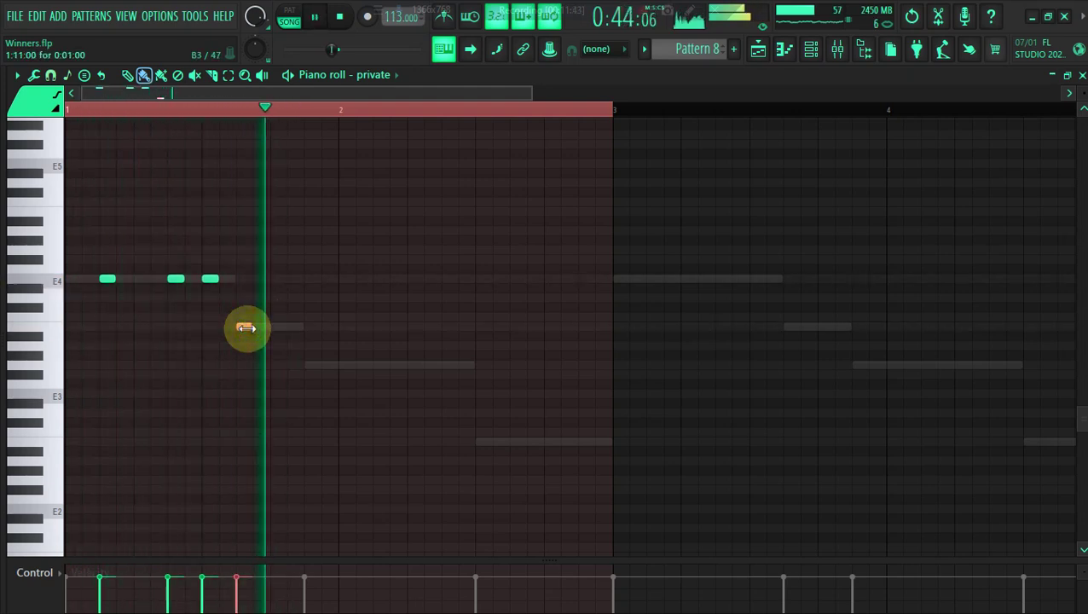
Delete the E4 notes at steps 7 and 9 of bar 1, and add an E3 note at step 6.
left_click_drag(533, 94, 457, 98)
right_click(240, 279)
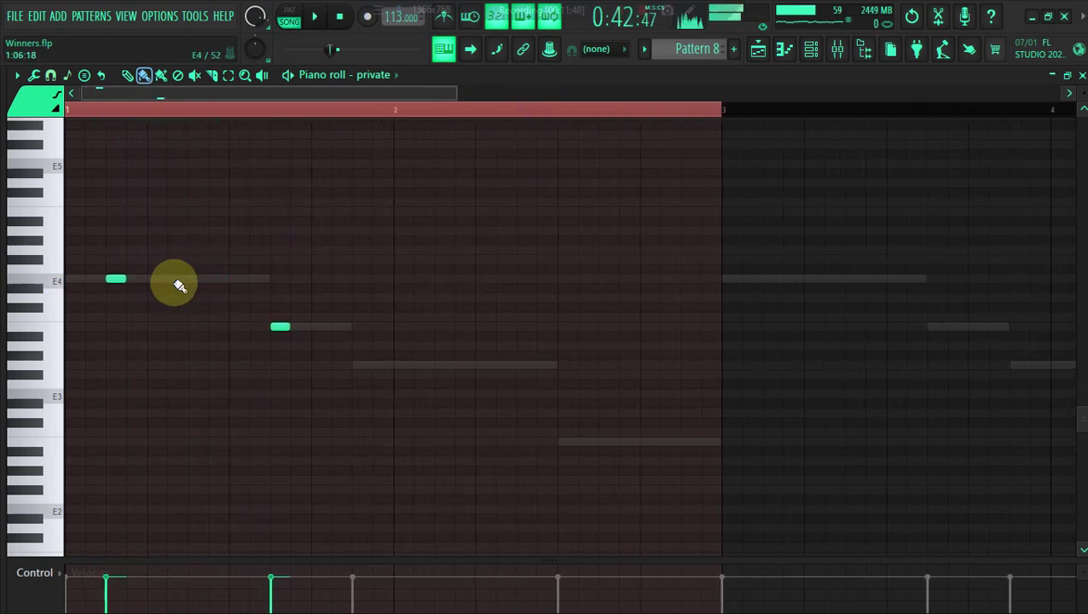
key("space")
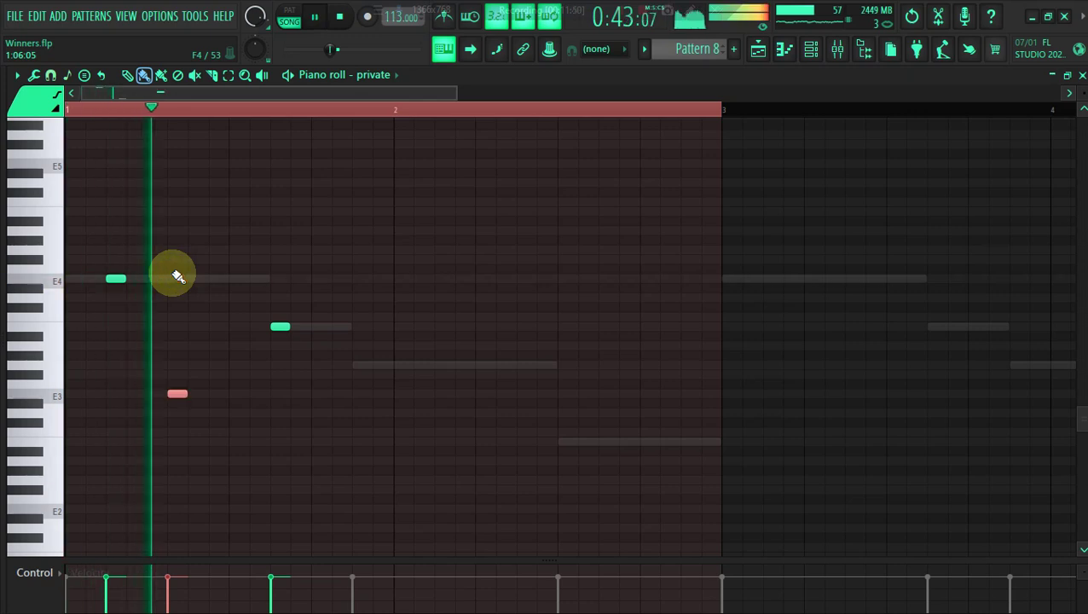
Try E4 notes at steps 7 and 10 of bar 1, and delete them together with the E3 note.
left_click(216, 282)
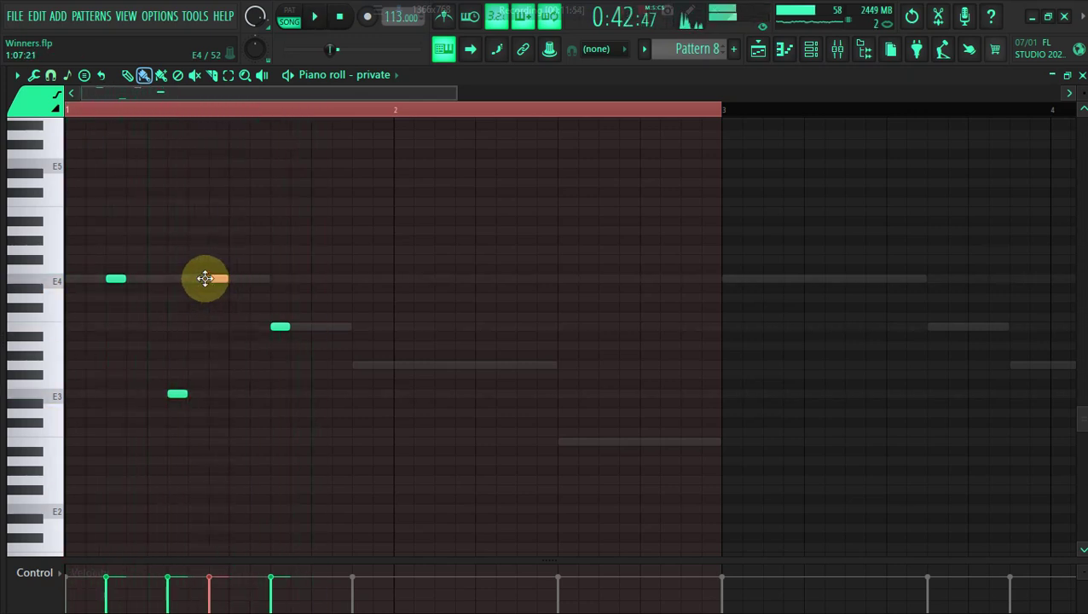
scroll(203, 278, "up", 1)
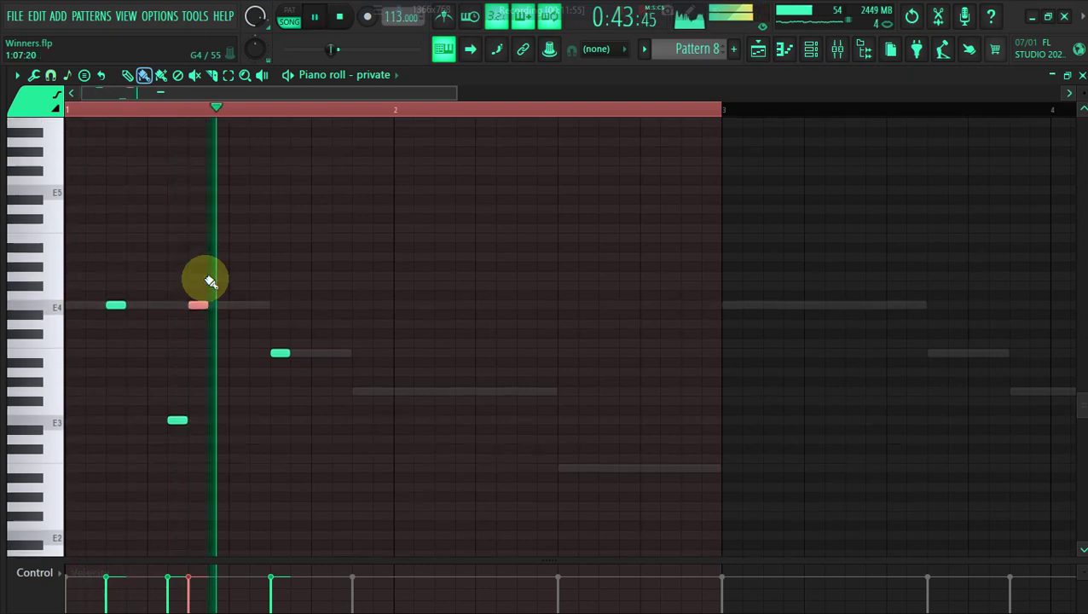
left_click(278, 353)
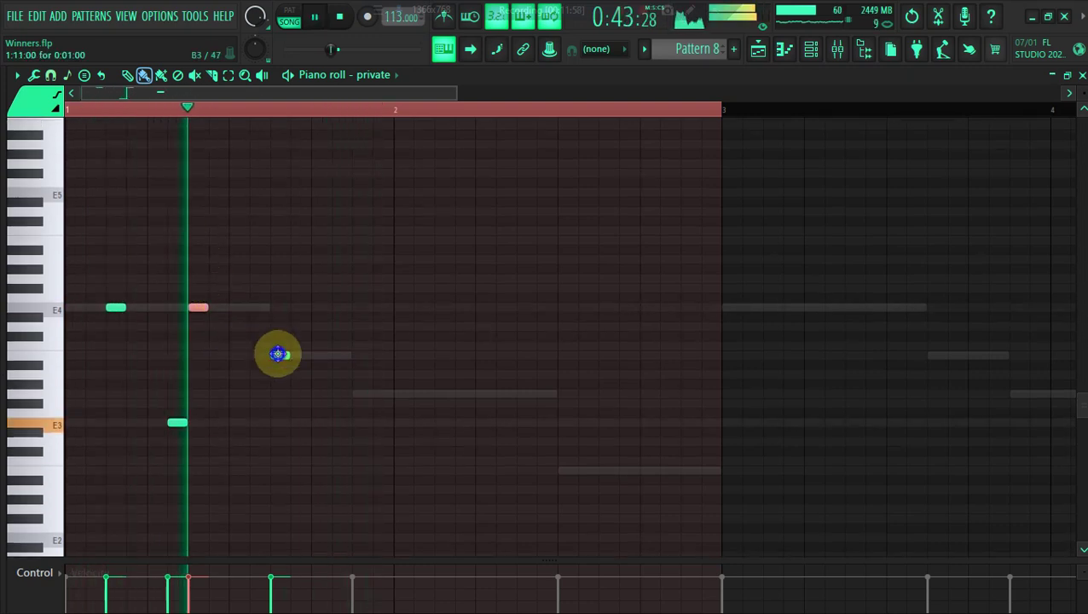
left_click(251, 307)
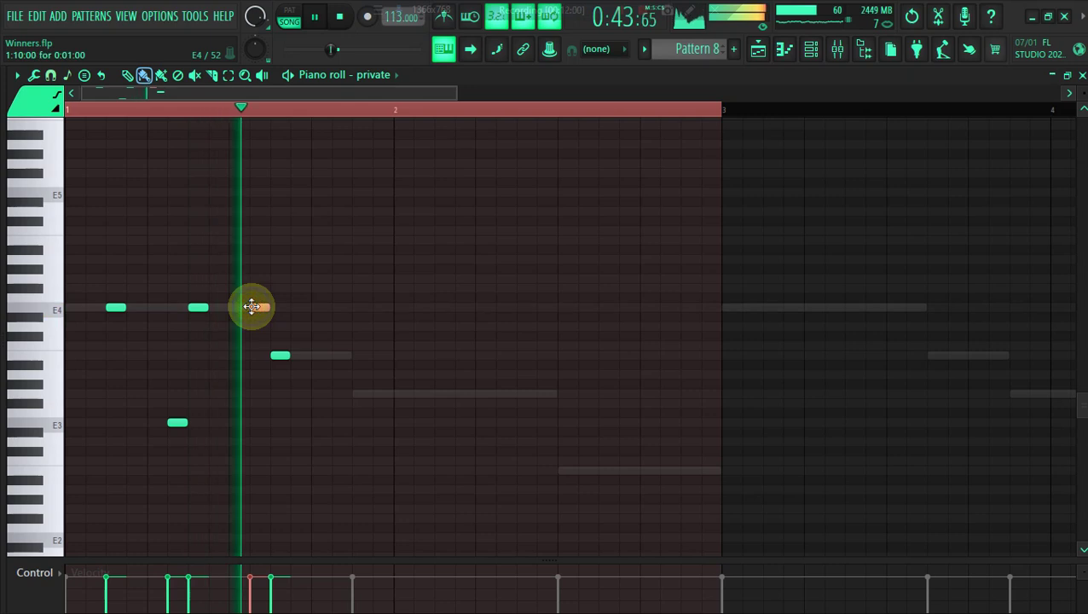
right_click(254, 307)
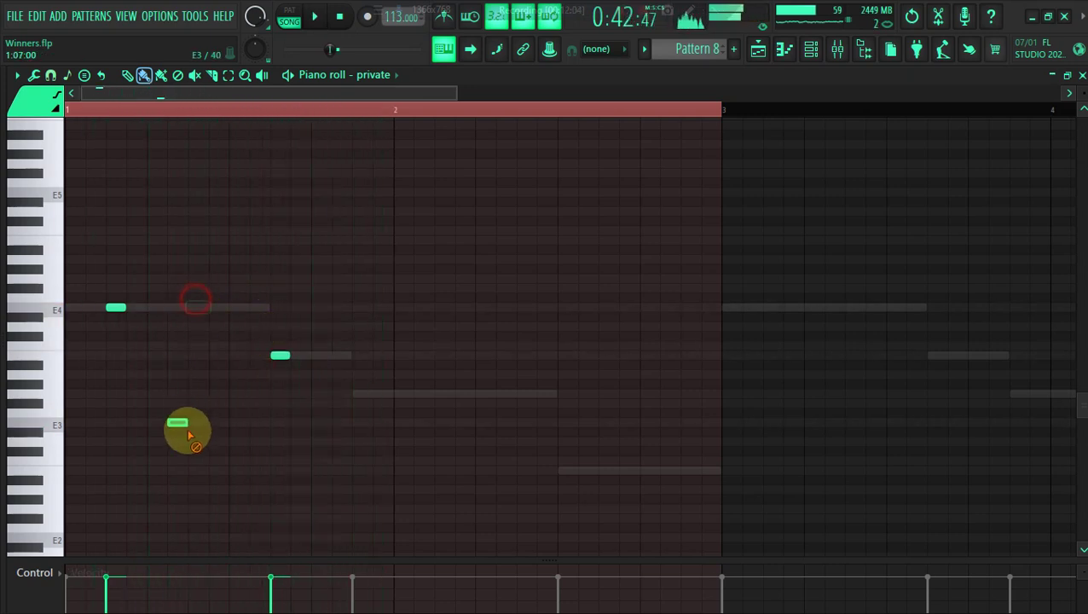
Try an E4 note at step 7 of bar 1 during playback, and replace it with an E3 note at step 6.
key("space")
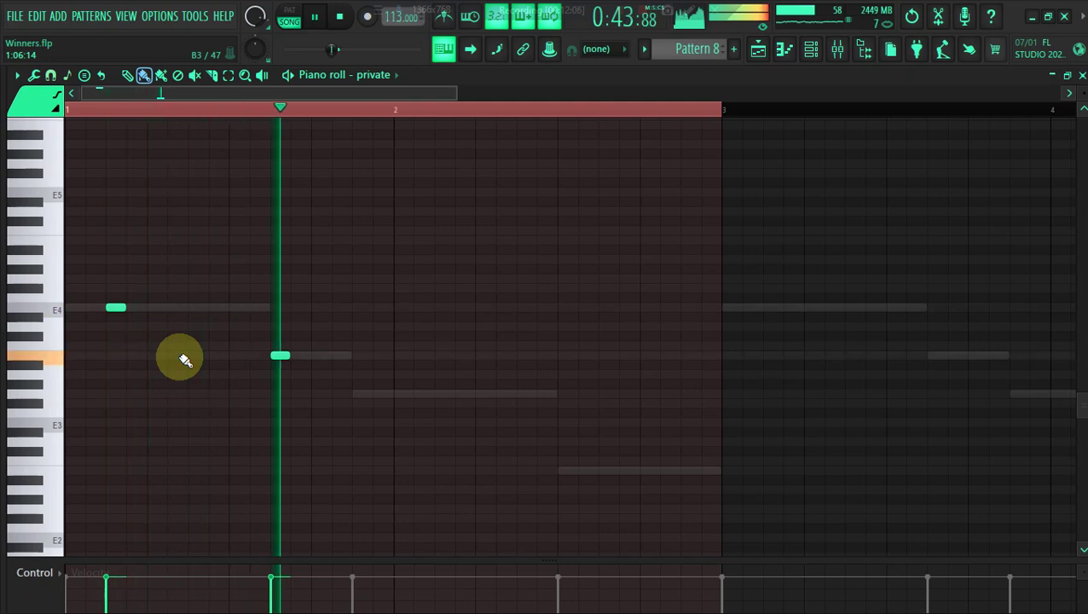
left_click(193, 308)
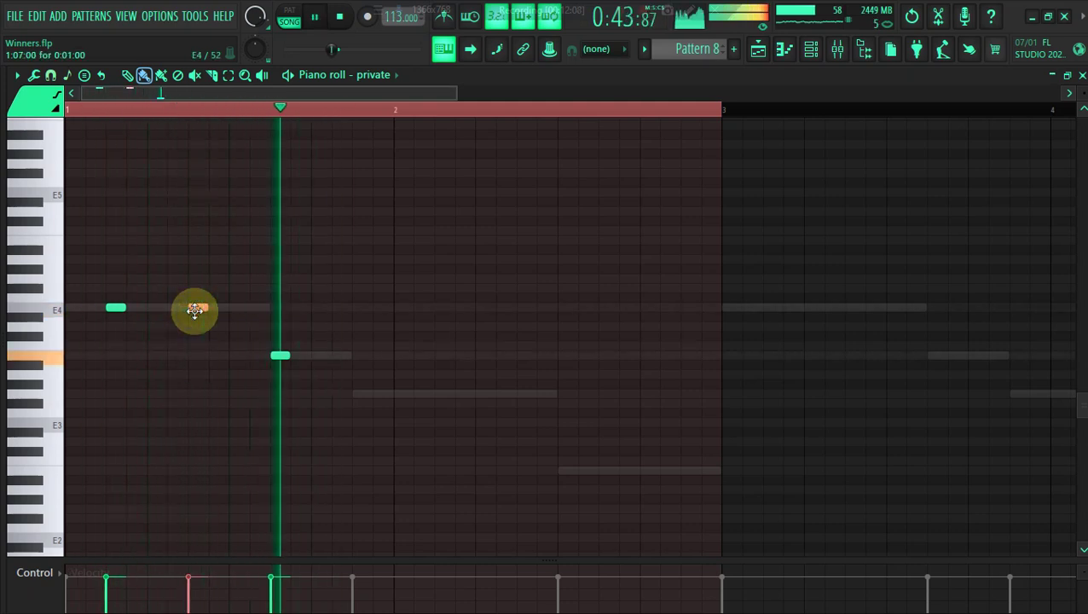
key("space")
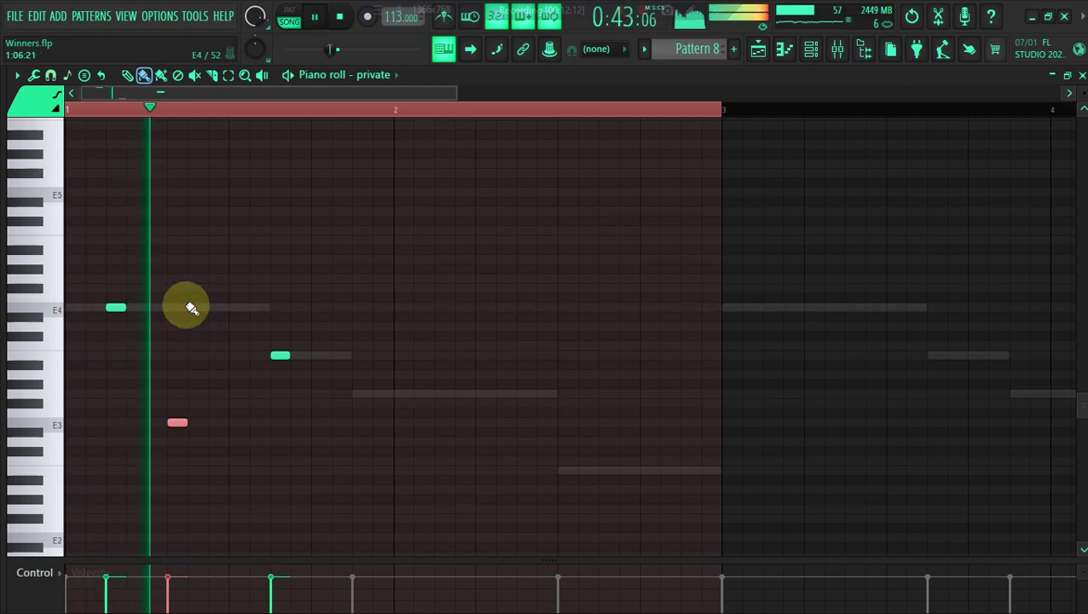
Add a B2 note at step 13 and a G3 note at step 15 of bar 1.
left_click(318, 360)
key("ctrl+Down")
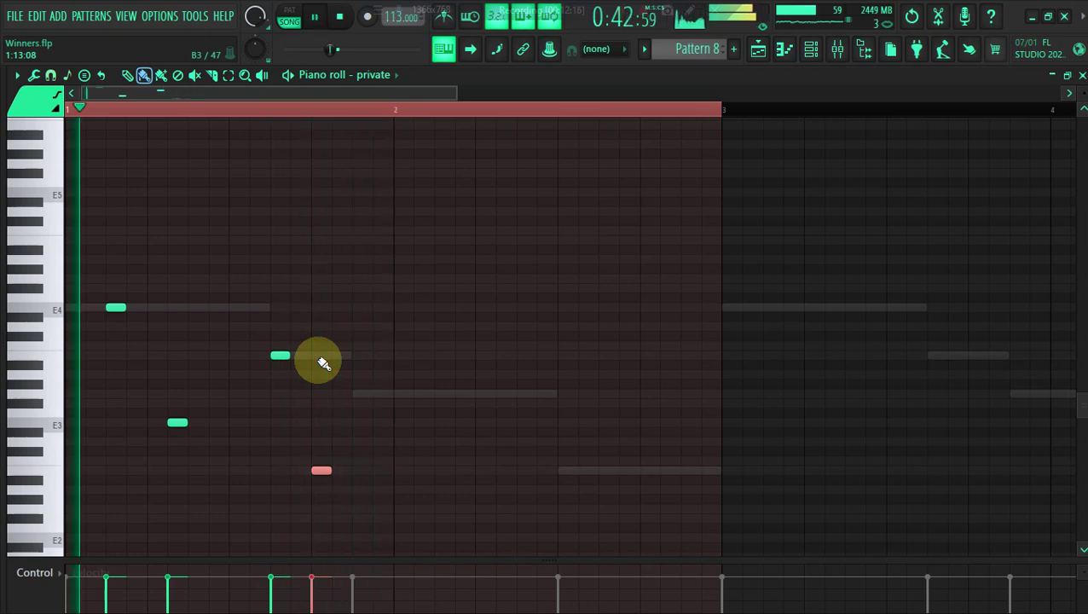
left_click(357, 394)
Try a G3 note at step 2 and a G4 note at step 5 of bar 2, and delete both.
left_click(400, 394)
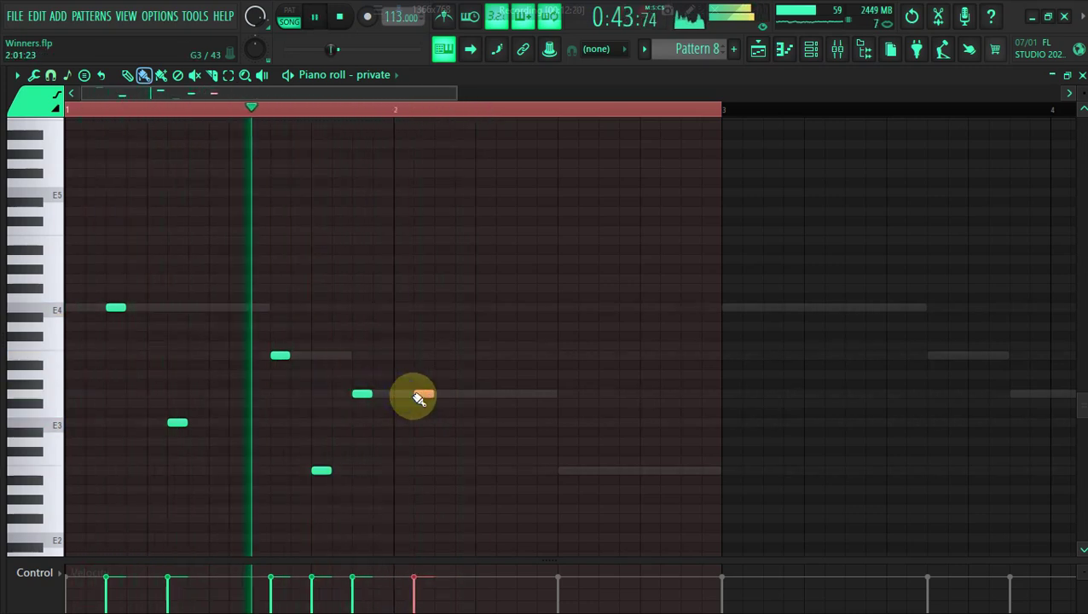
left_click_drag(398, 394, 480, 398)
key("ctrl+Up")
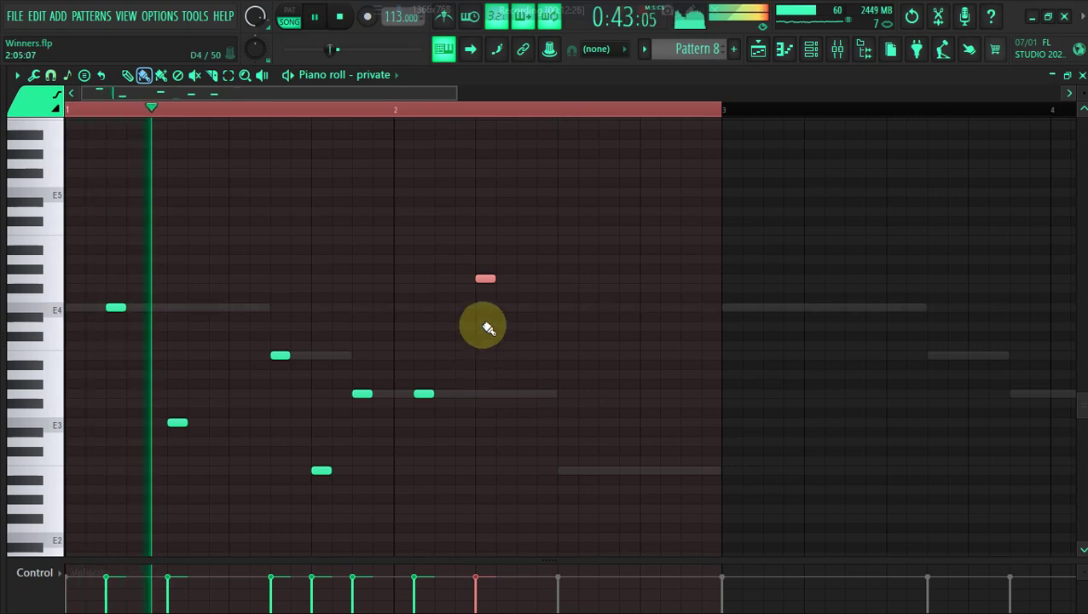
right_click(484, 278)
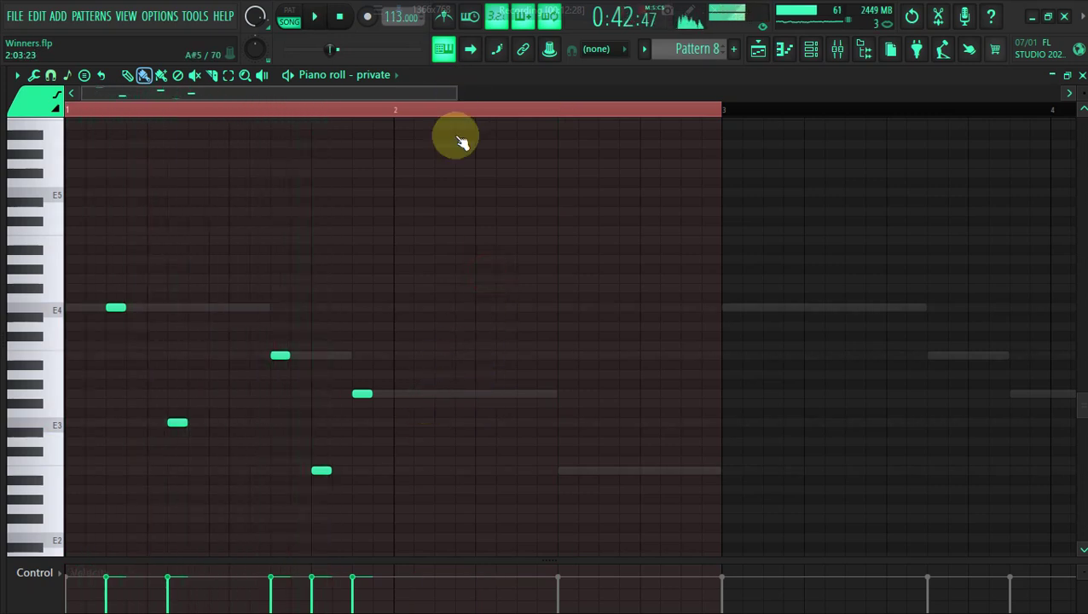
Play the loop and add a G3 note at step 3 and a G2 note at step 6 of bar 2.
key("space")
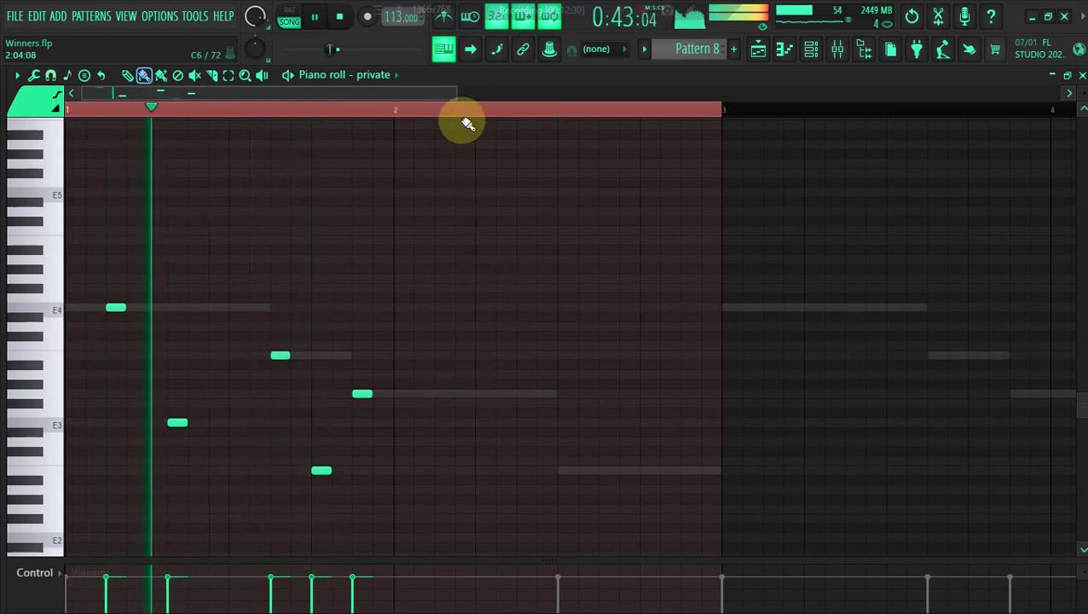
scroll(468, 124, "down", 2)
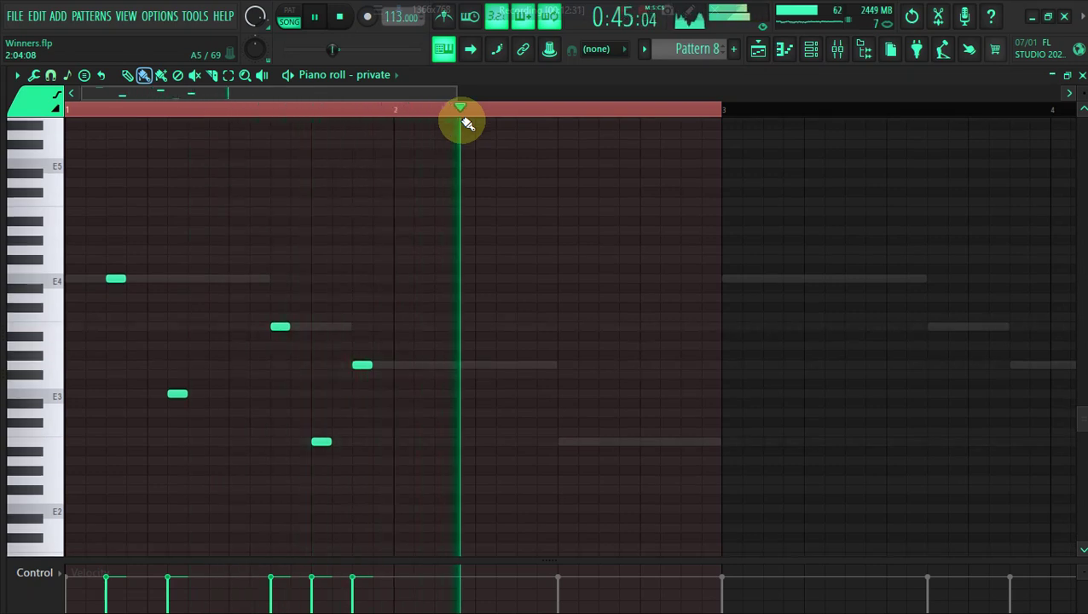
left_click(441, 369)
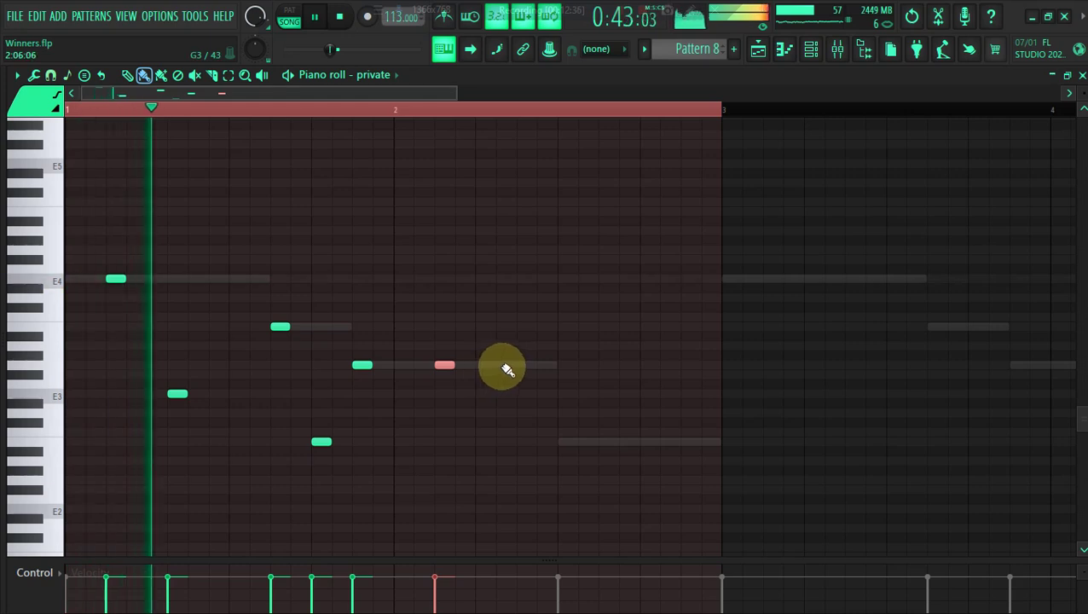
left_click(502, 368)
key("ctrl+Down")
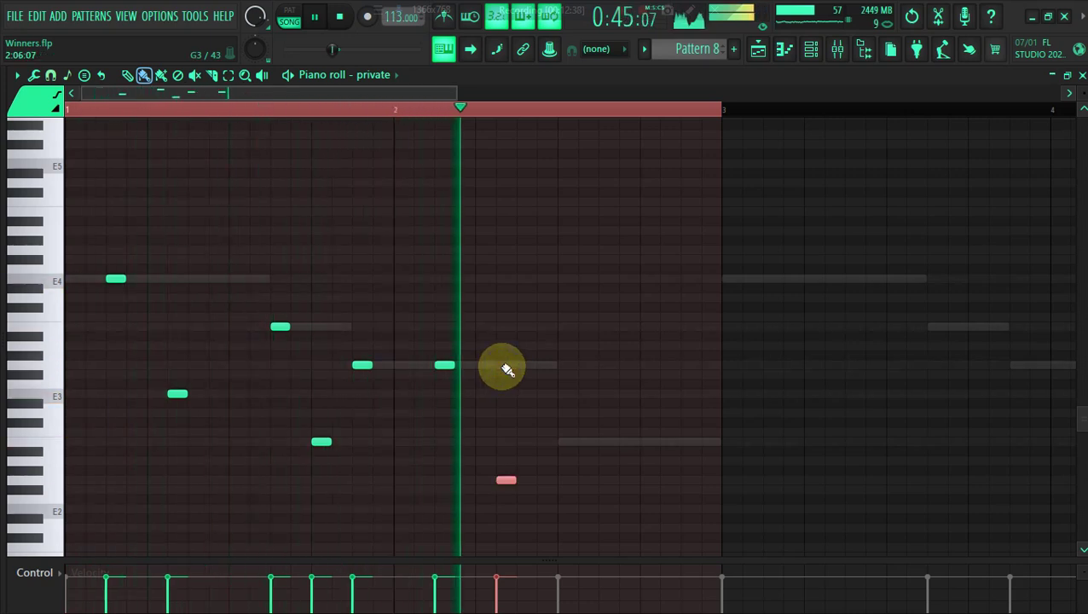
Add B2 notes at steps 11 and 13 and a B3 note at step 15 of bar 2, and stop playback.
left_click(569, 445)
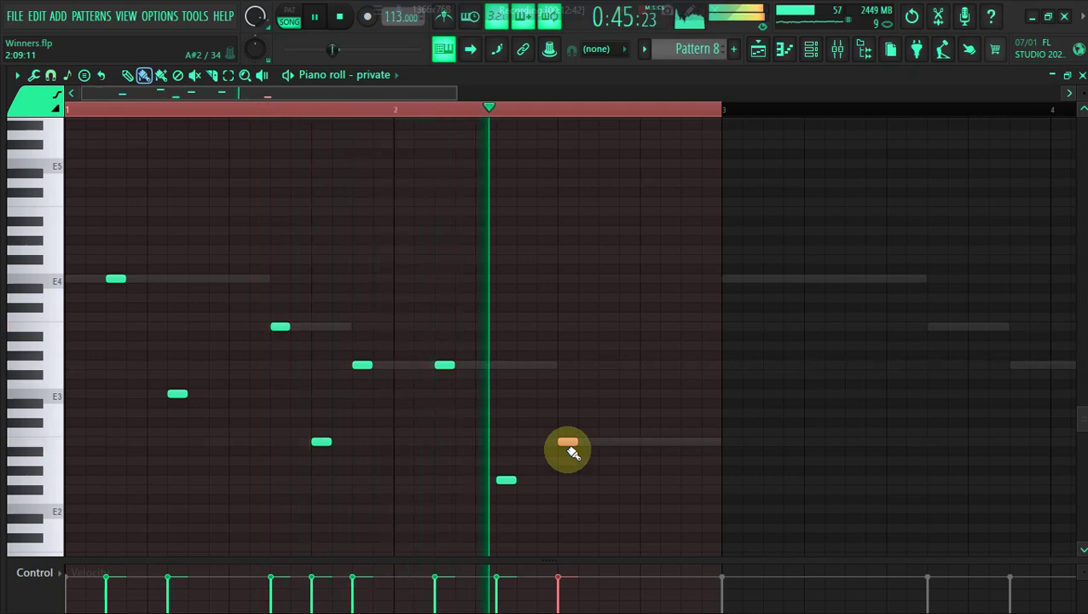
left_click(569, 442)
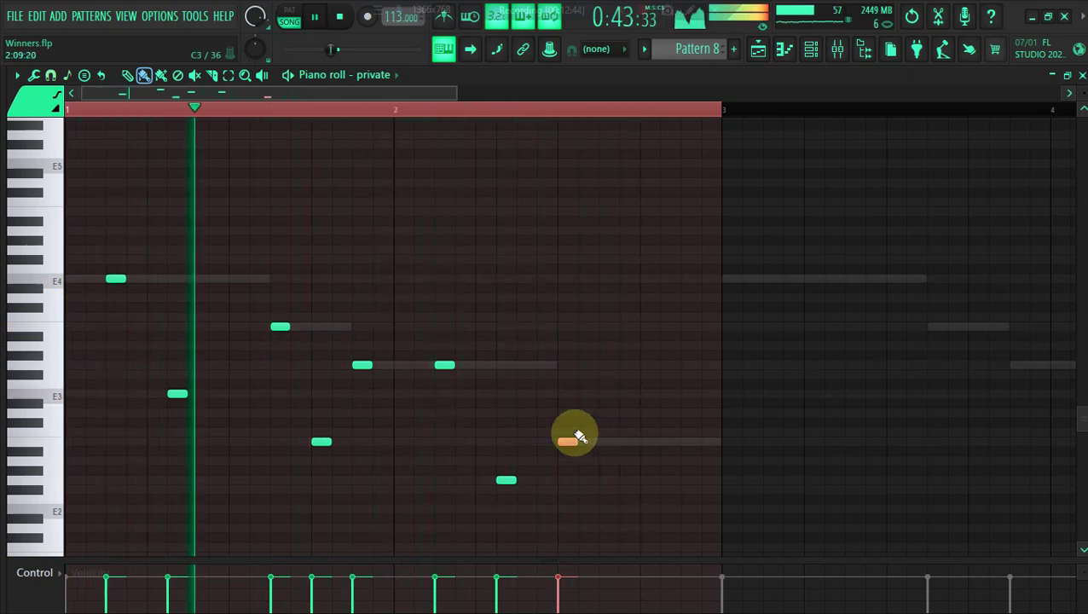
left_click_drag(569, 442, 616, 444)
left_click(656, 440)
left_click(688, 441)
key("ctrl+Up")
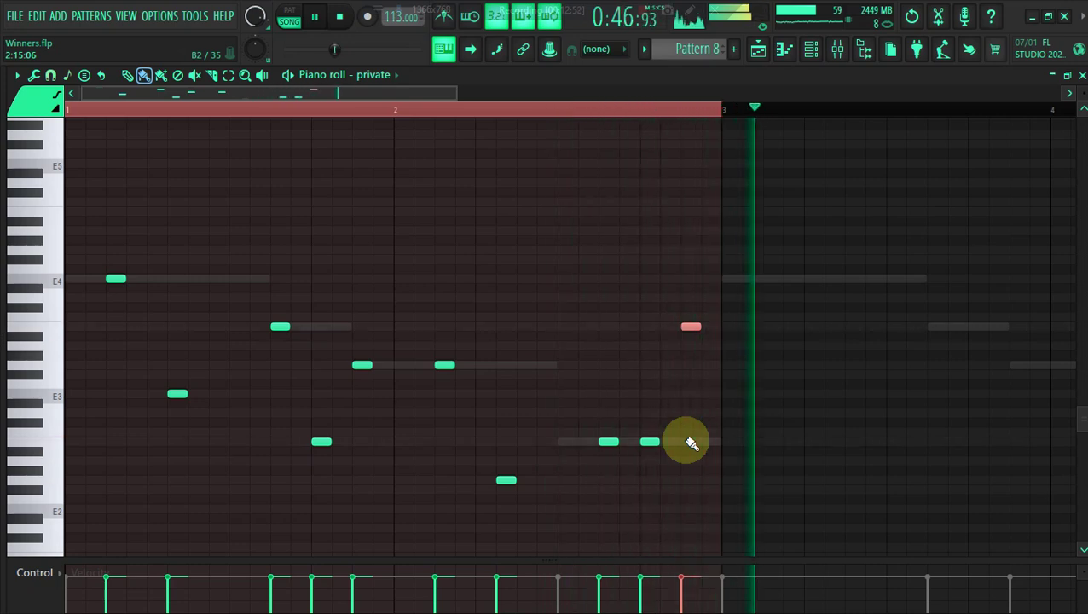
key("space")
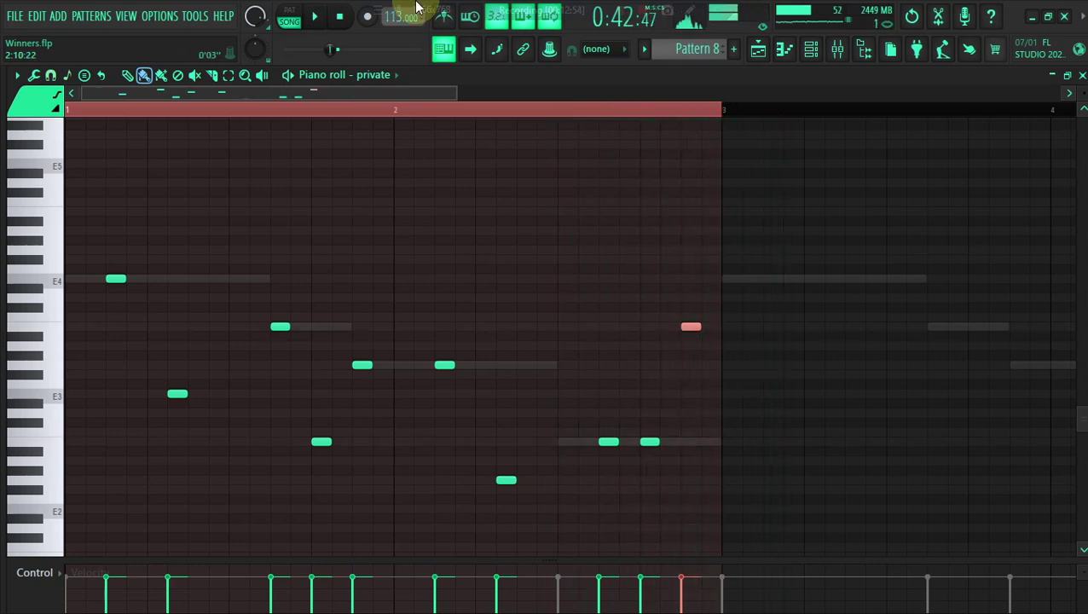
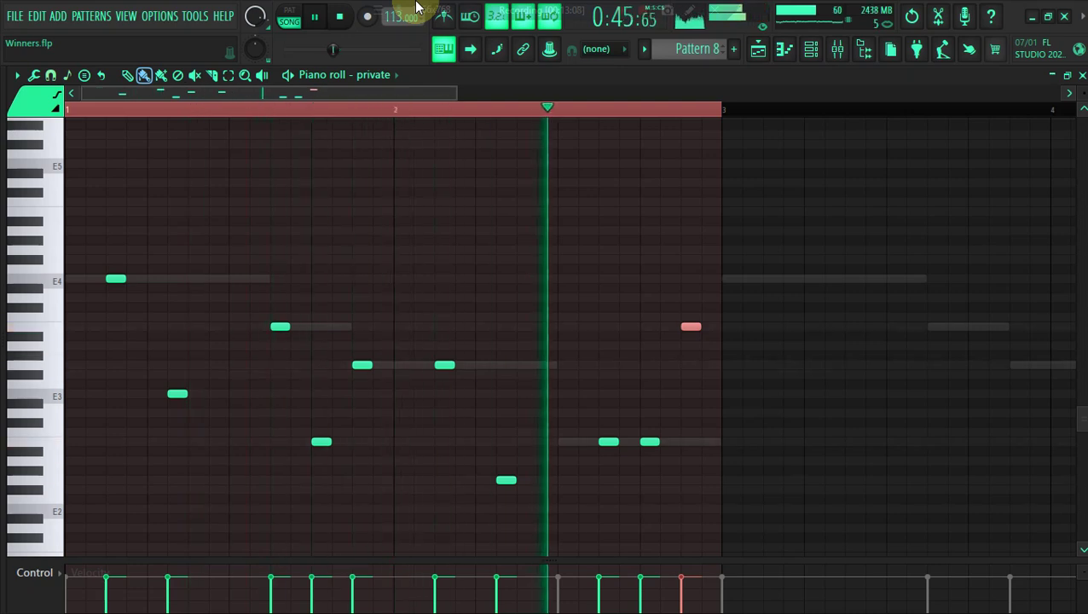
Stop playback and lower the B3 note at step 15 of bar 2 by one octave.
key("space")
left_click_drag(456, 93, 619, 126)
key("ctrl+Down")
scroll(621, 130, "down", 2)
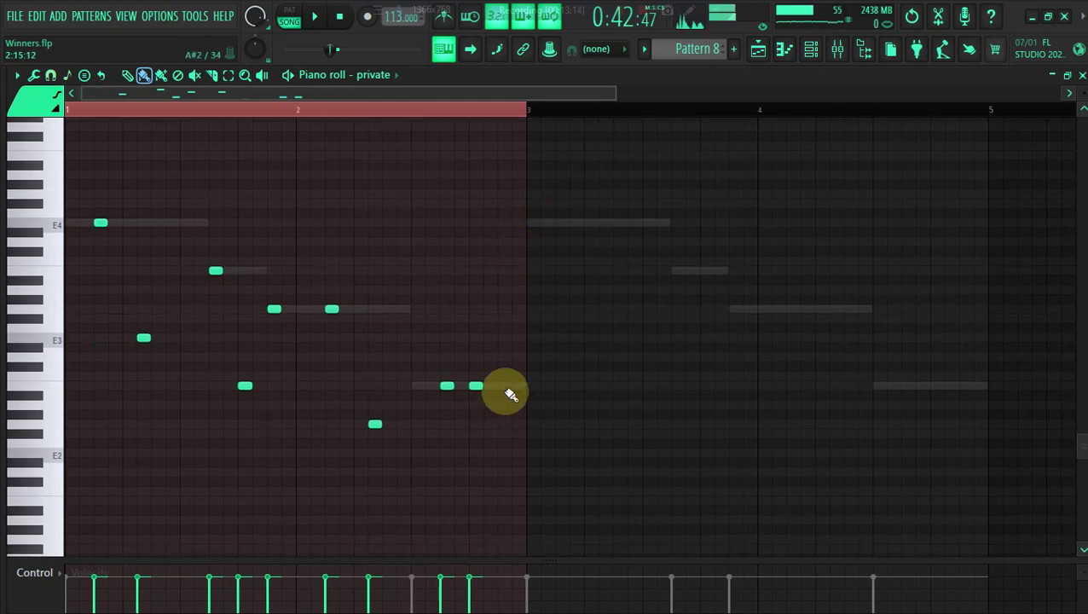
Duplicate the two-bar melody into bars 3 and 4, deselect the notes and play the loop.
key("ctrl+a")
left_click_drag(96, 223, 563, 219)
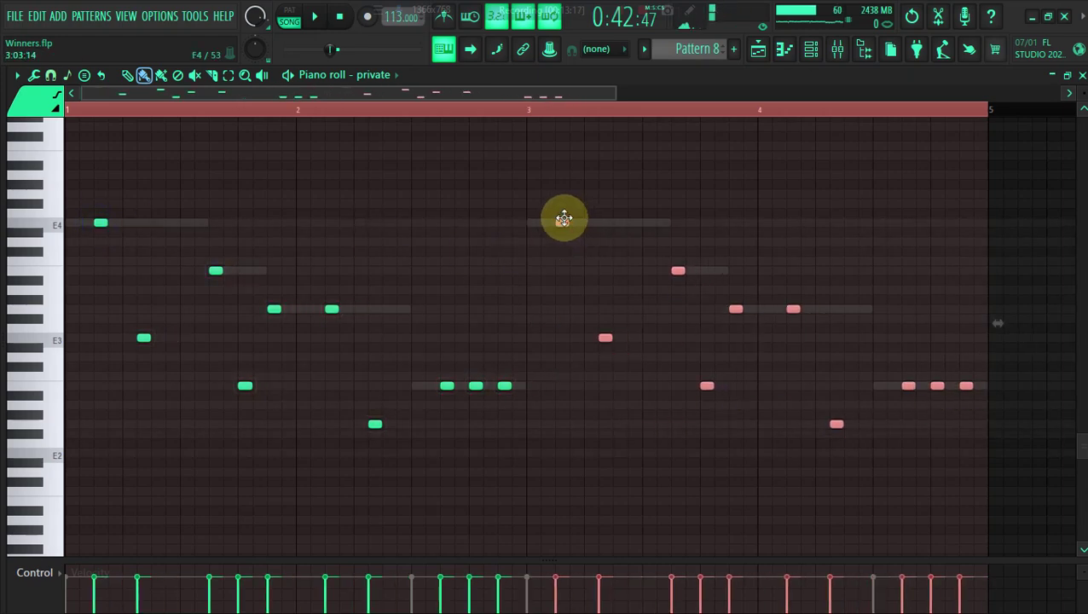
key("space")
key("ctrl+d")
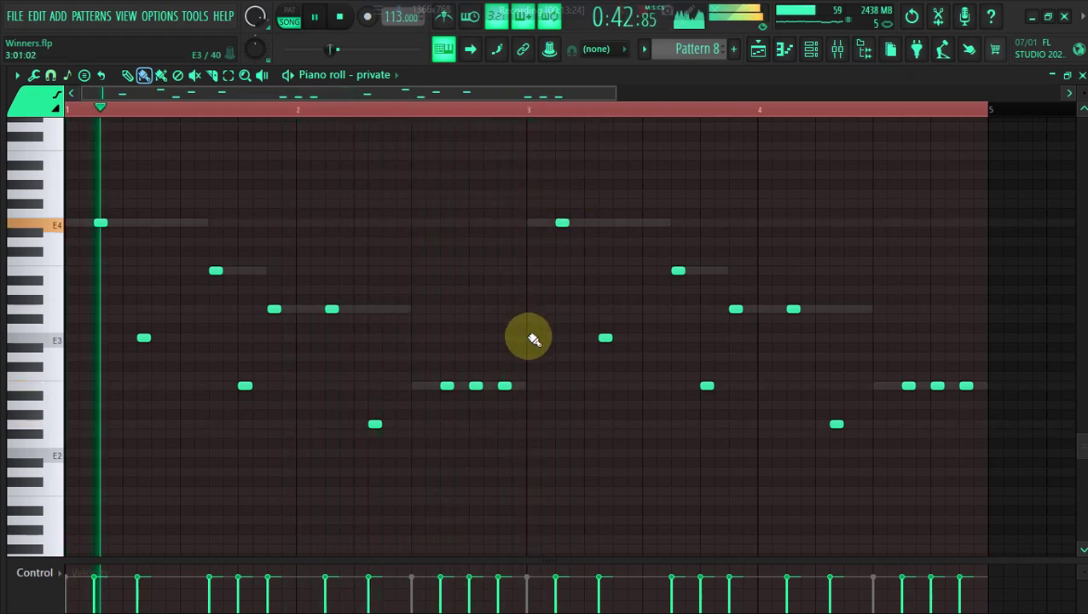
Lower the last note of bar 2 to B1 and replace the last note of bar 4 with a G2.
left_click(504, 384, "ctrl")
key("ctrl+Down")
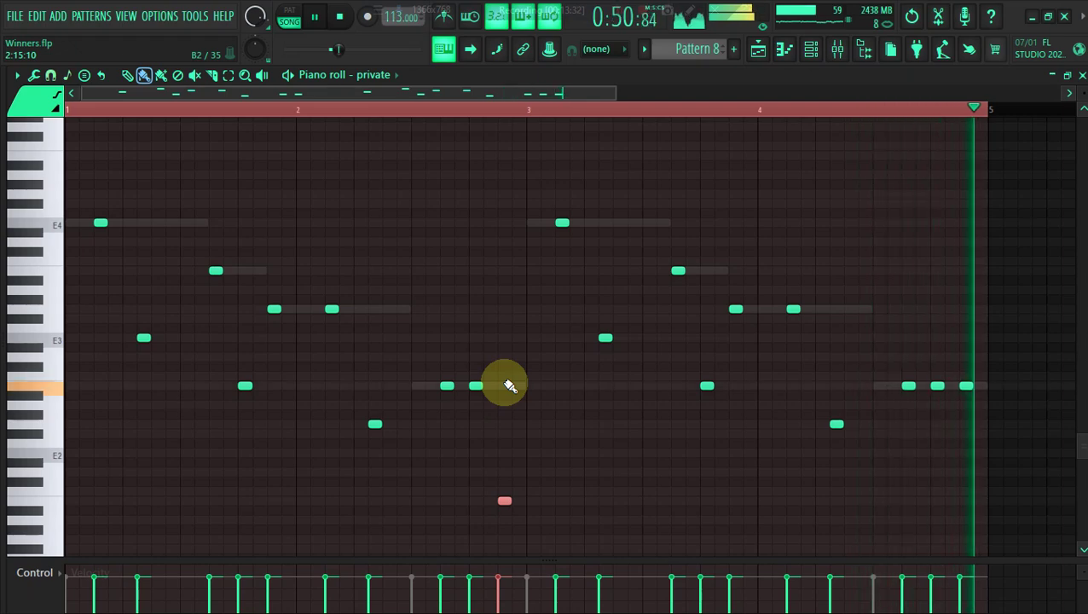
right_click(957, 391)
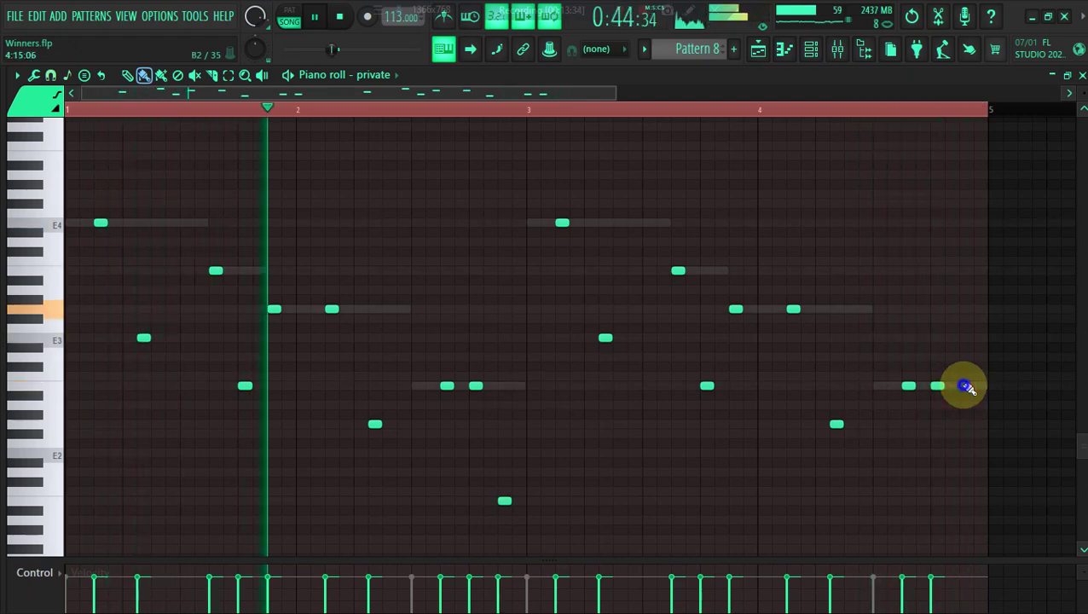
key("ctrl+Up")
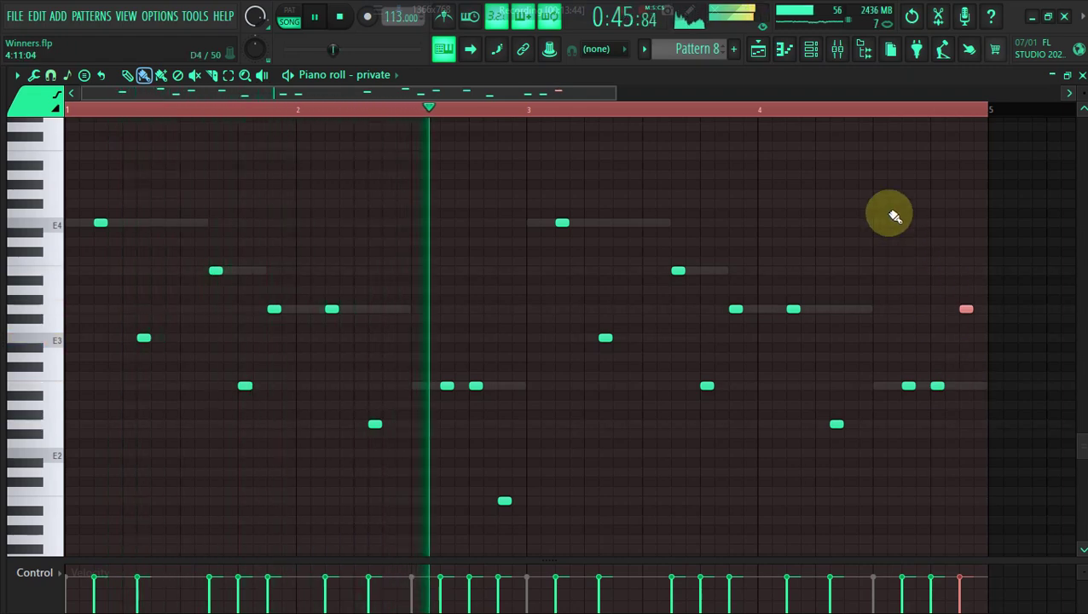
left_click(840, 109)
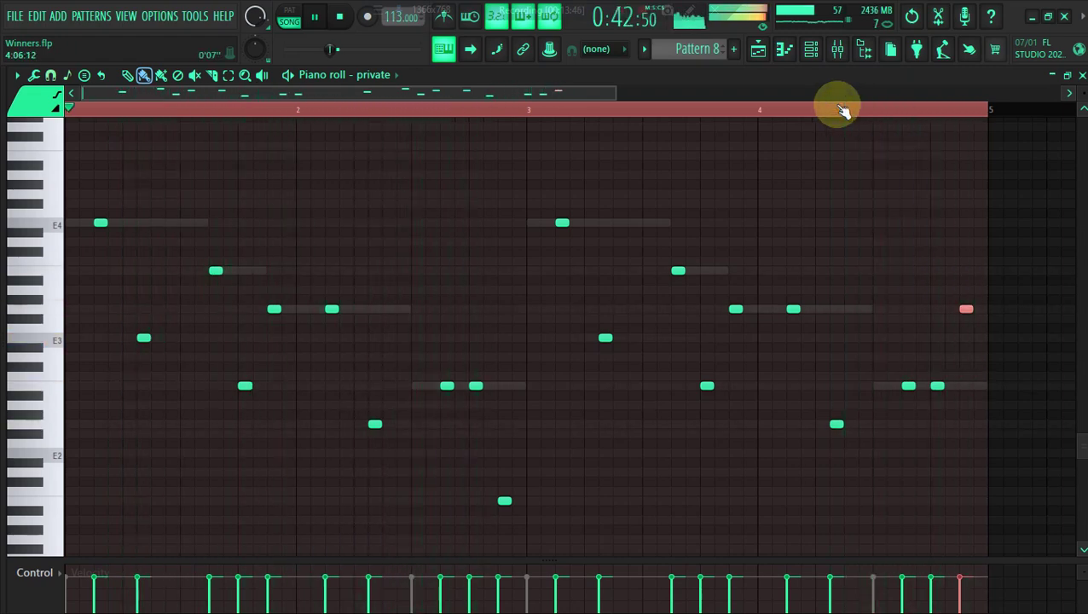
left_click(841, 110)
key("ctrl+Down")
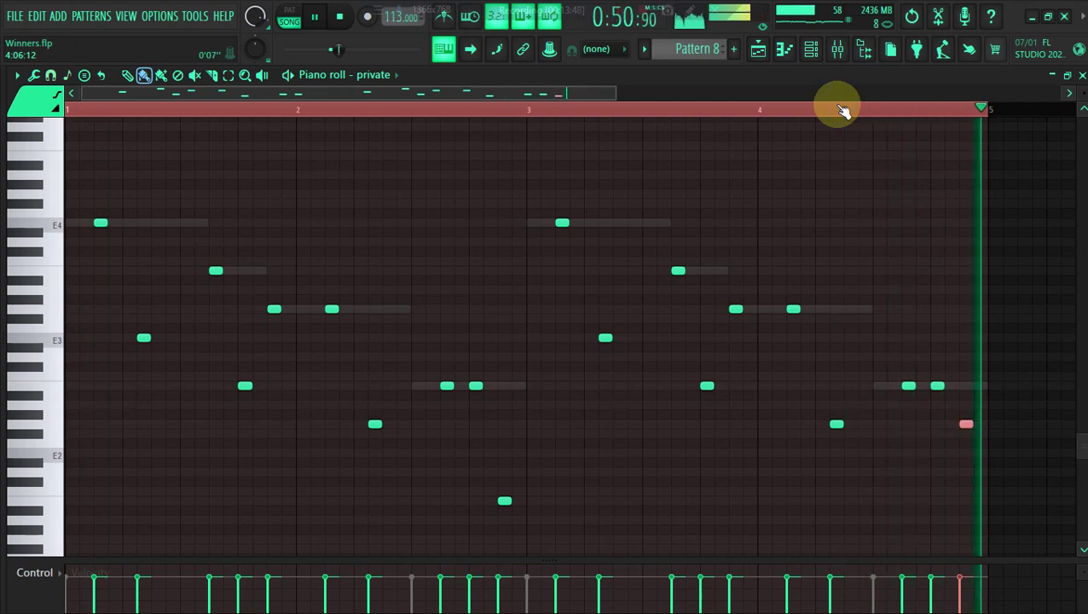
Delete the two Pattern 5 clips on Track 4 from bars 21 to 24 in the playlist and resume playback.
left_click(766, 50)
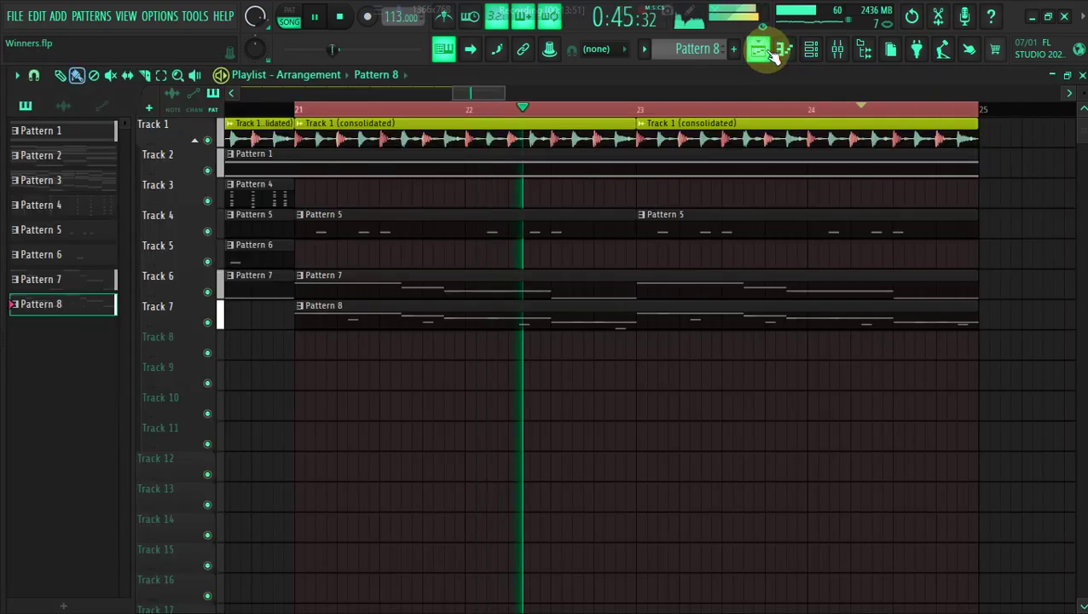
left_click(425, 230)
left_click(811, 50)
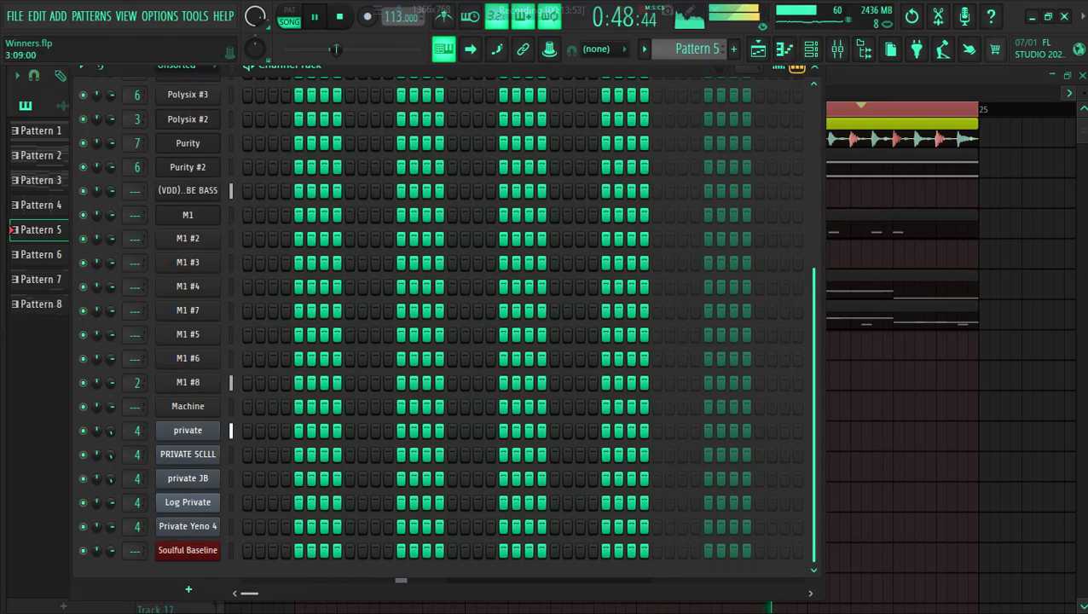
right_click(1032, 168)
key("space")
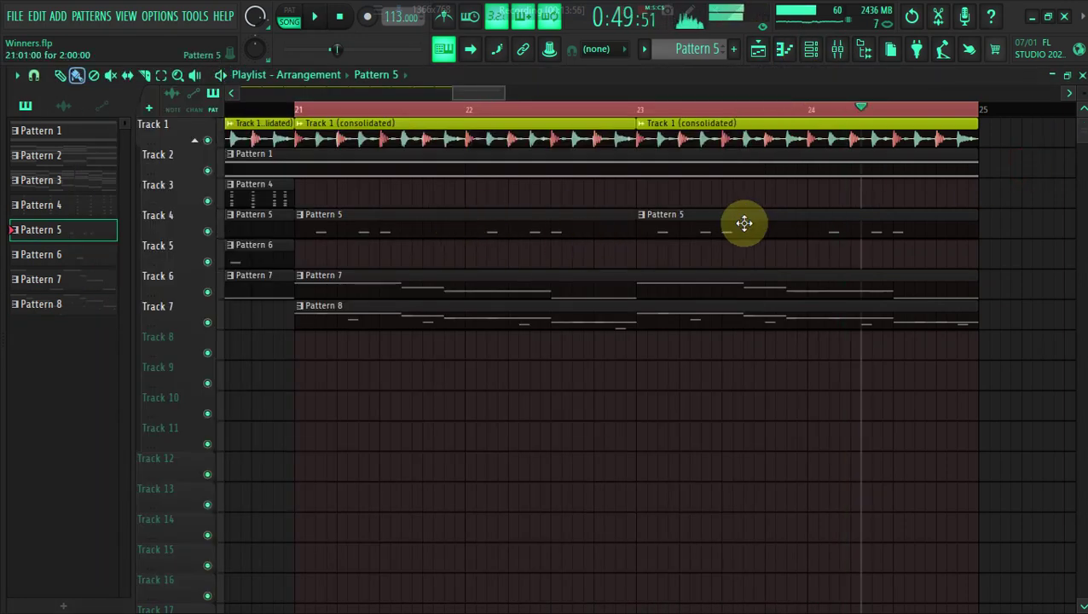
right_click(693, 223)
right_click(571, 223)
key("space")
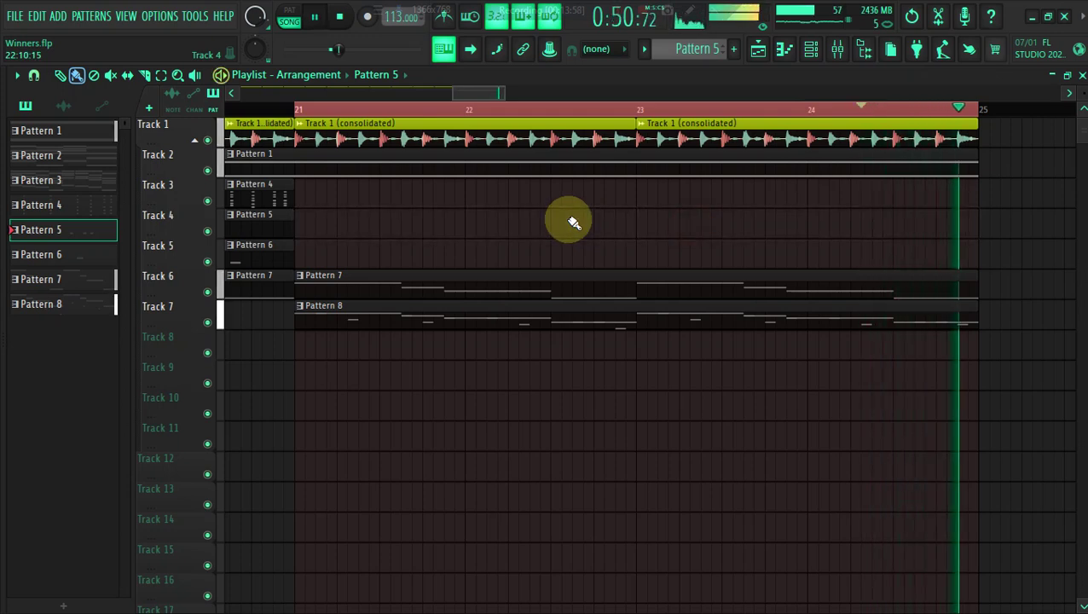
Place four Pattern 4 clips on Track 3 across bars 21 to 24.
left_click(469, 311)
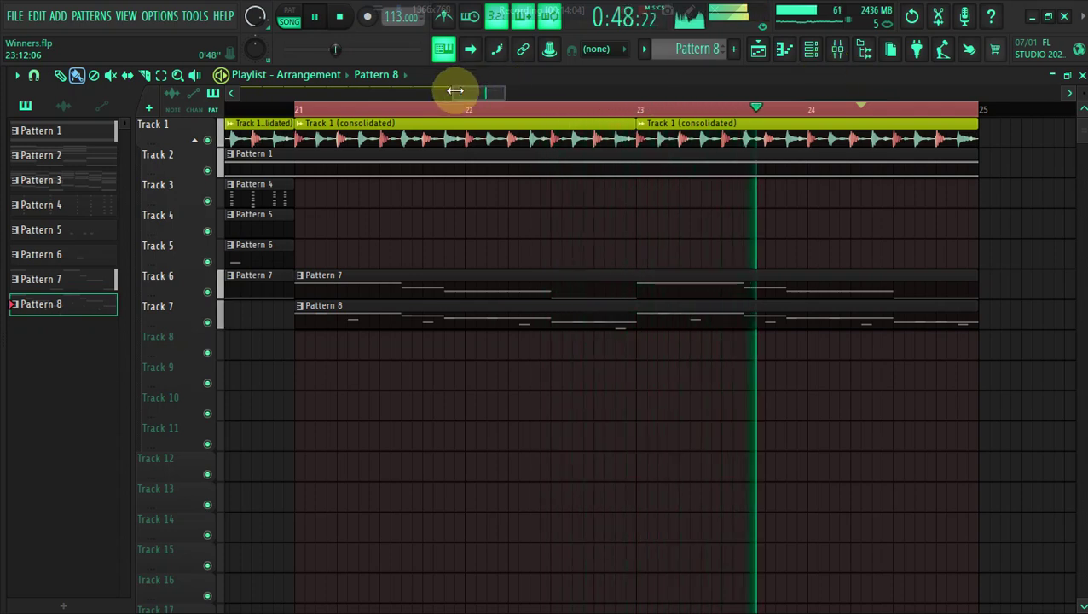
left_click_drag(455, 90, 459, 88)
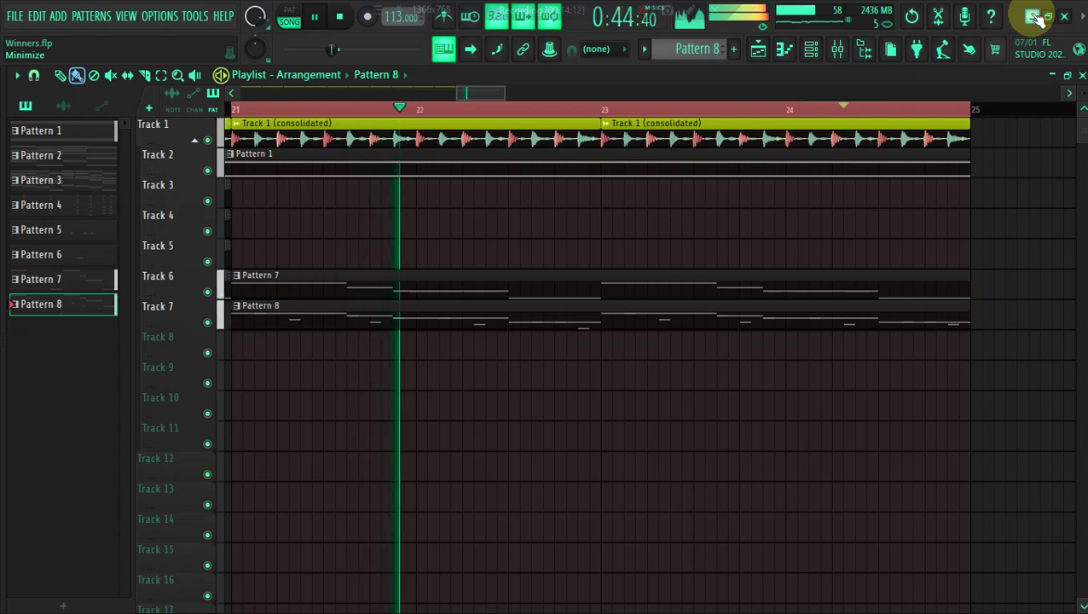
left_click(85, 206)
left_click(242, 199)
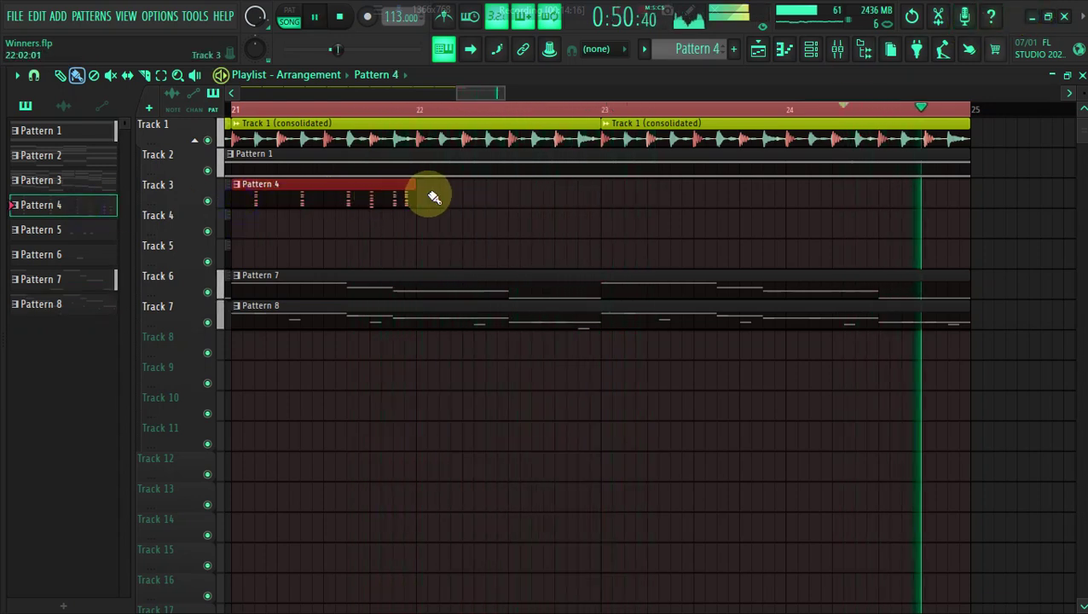
left_click_drag(426, 198, 793, 197)
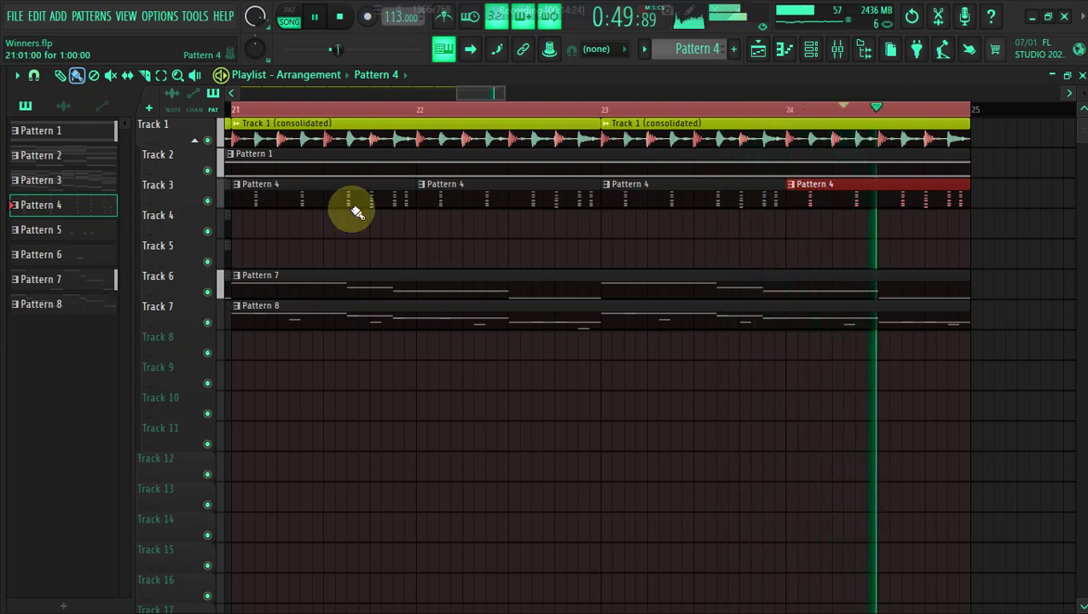
Place four Pattern 6 clips on Track 5 across bars 21 to 24 and restart playback.
left_click(113, 254)
left_click_drag(238, 247, 878, 257)
key("space")
key("space")
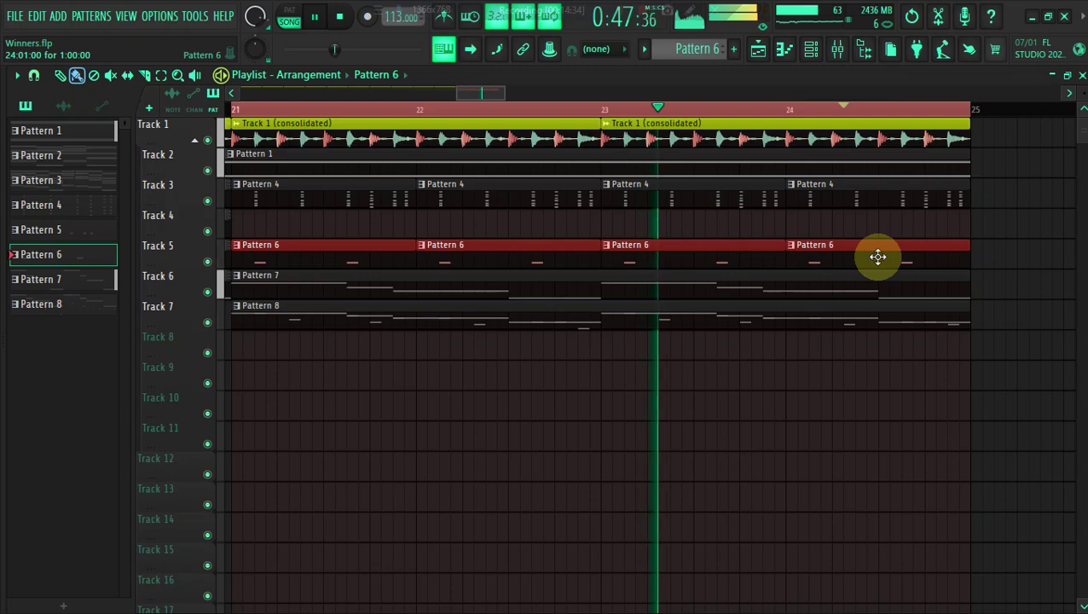
Copy the BE BASS channel's notes from Pattern 7, return to the playlist and stop playback.
left_click(495, 276)
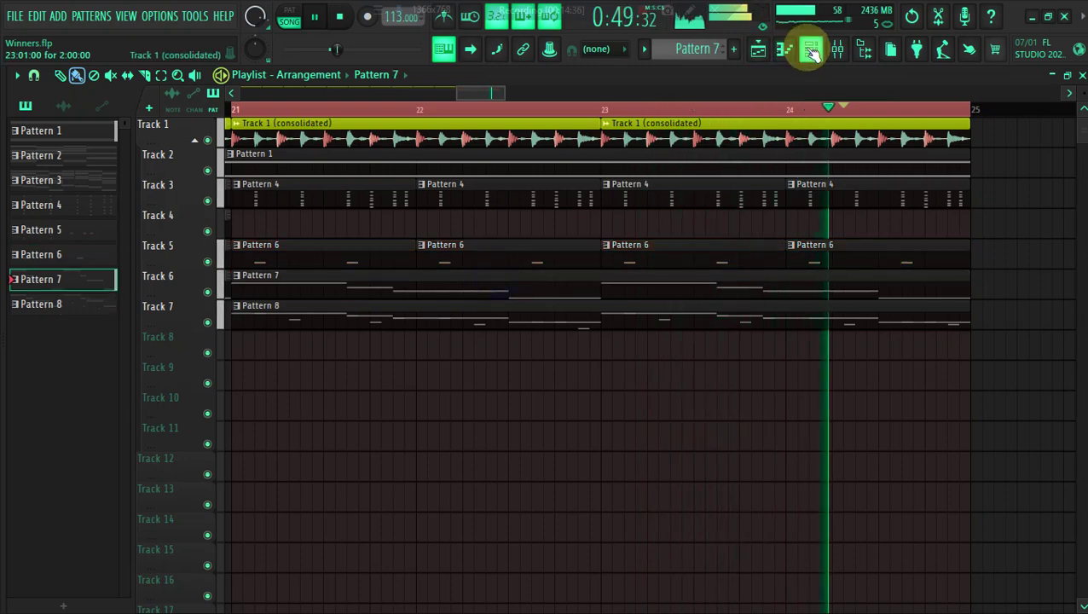
left_click(809, 51)
right_click(213, 190)
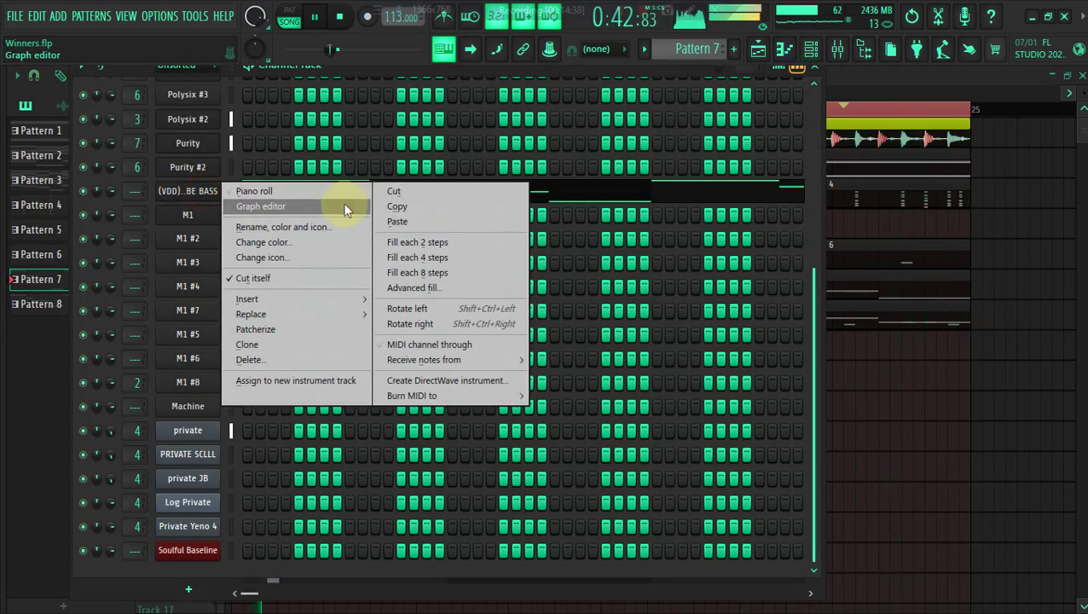
left_click(381, 210)
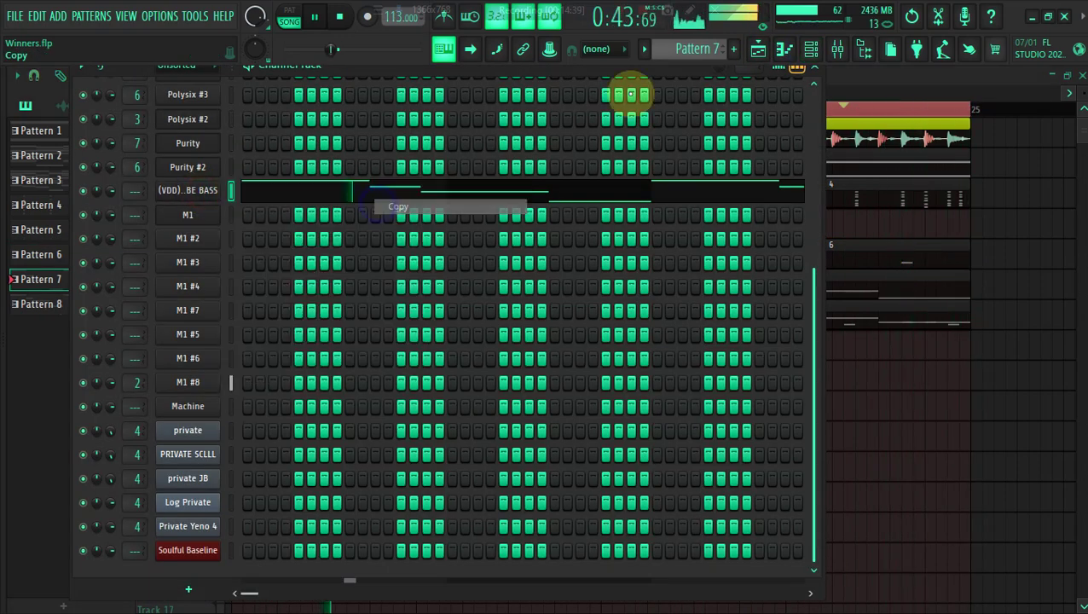
left_click(768, 56)
key("space")
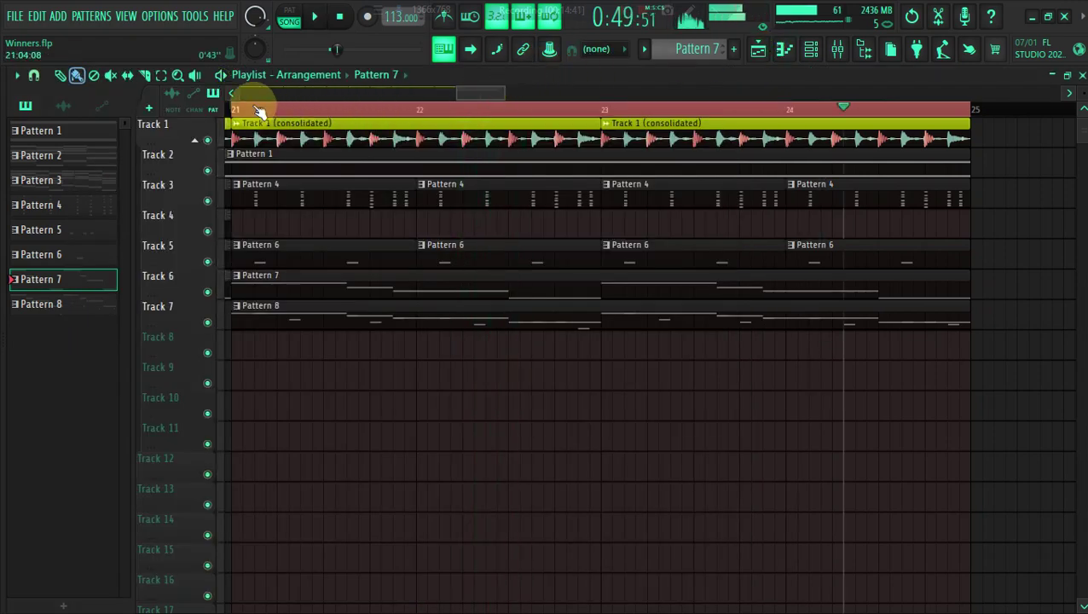
Duplicate all clips of bars 21 to 24 to bar 25 and set the loop selection over bars 25 to 28.
key("ctrl+a")
left_click_drag(252, 126, 989, 126)
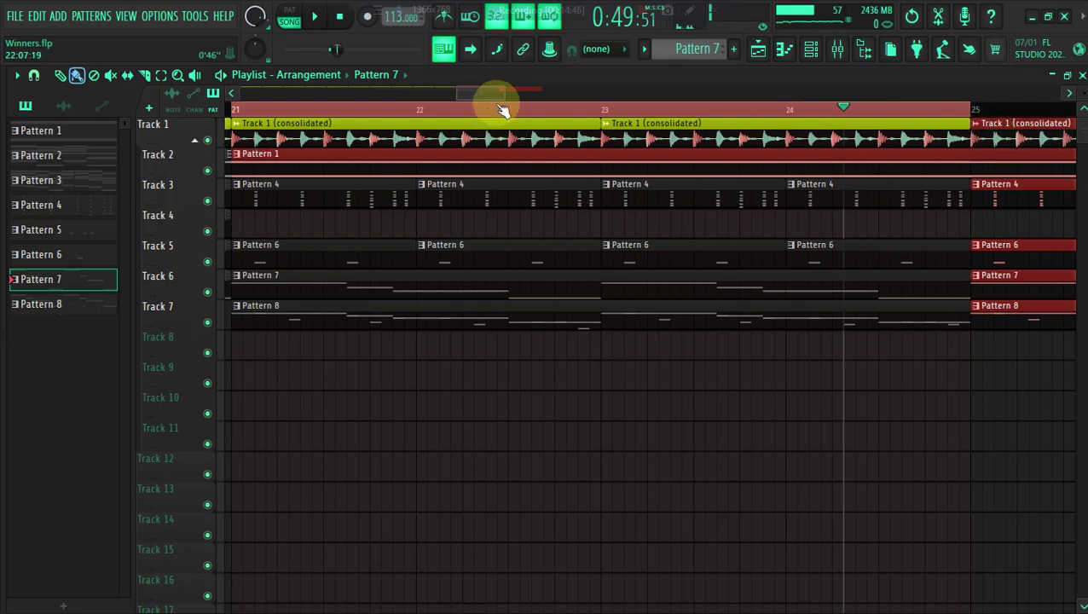
left_click_drag(492, 95, 522, 90)
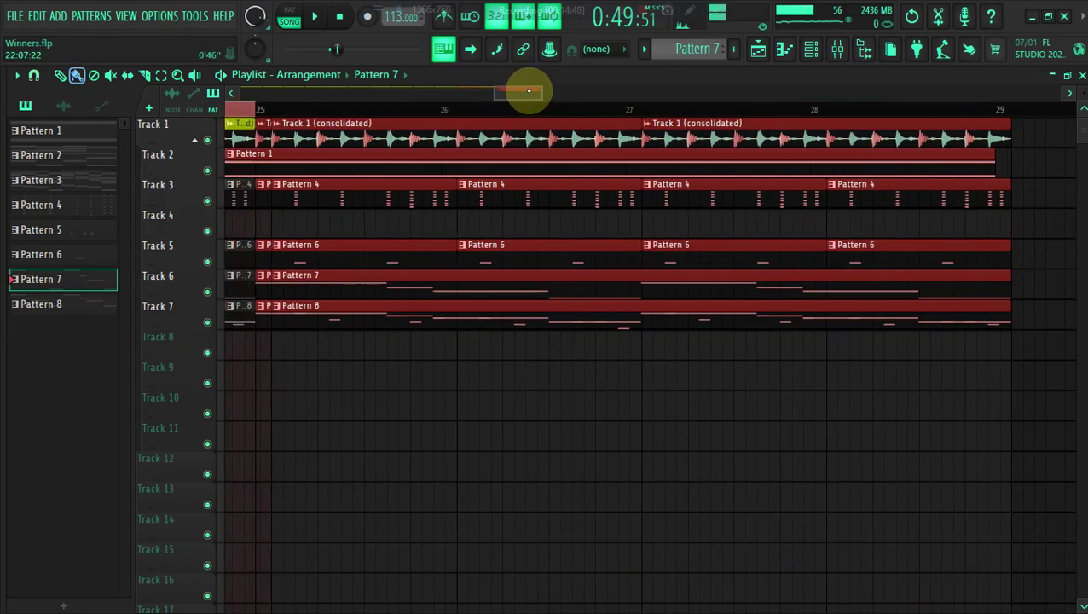
left_click_drag(335, 107, 1026, 170)
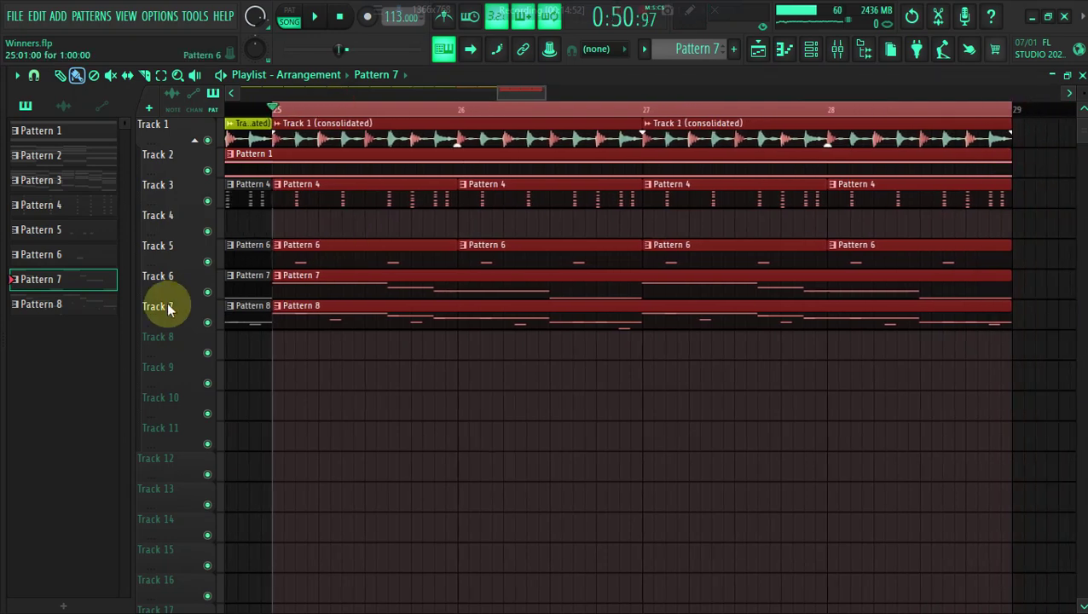
Mute Track 7, start playback, and place a new Pattern 9 on Track 8 at bar 25.
left_click(207, 324)
key("space")
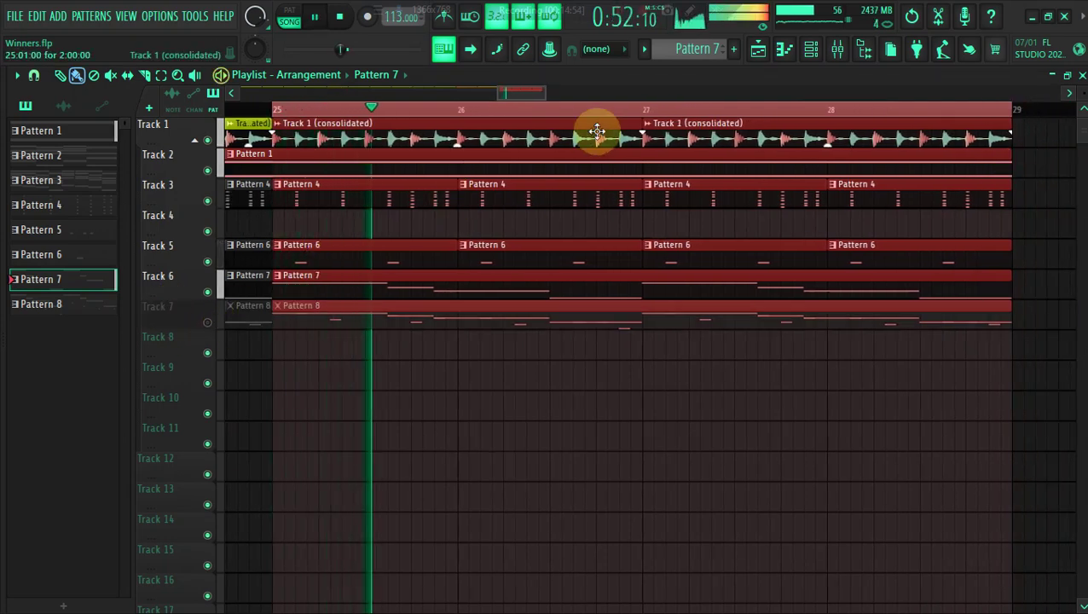
left_click(735, 51)
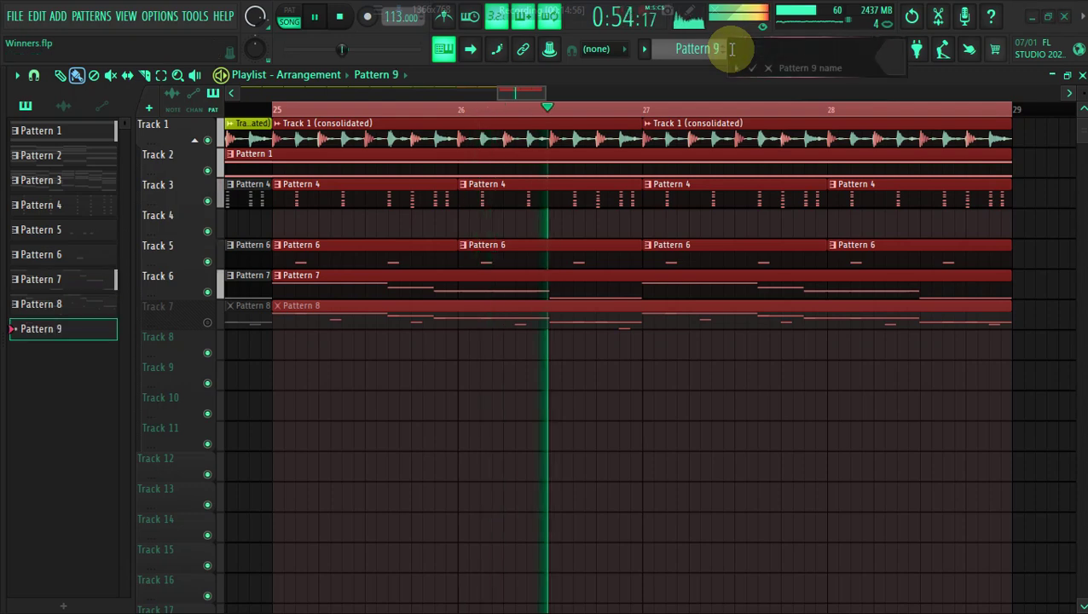
left_click(284, 345)
left_click_drag(302, 342, 291, 343)
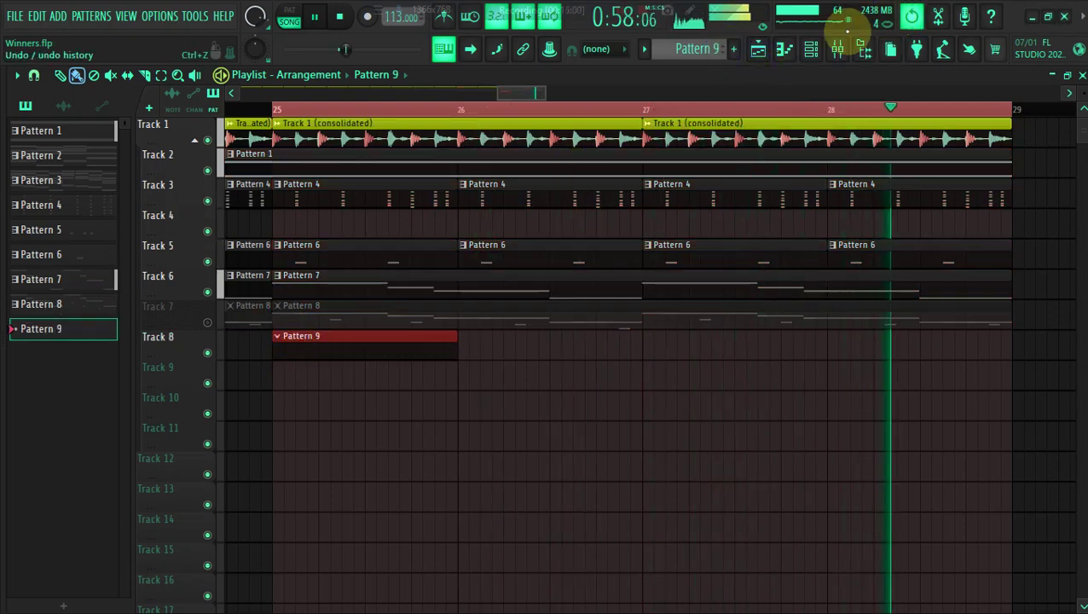
Paste the copied bass notes into the Polysix #3 channel of Pattern 9.
left_click(811, 48)
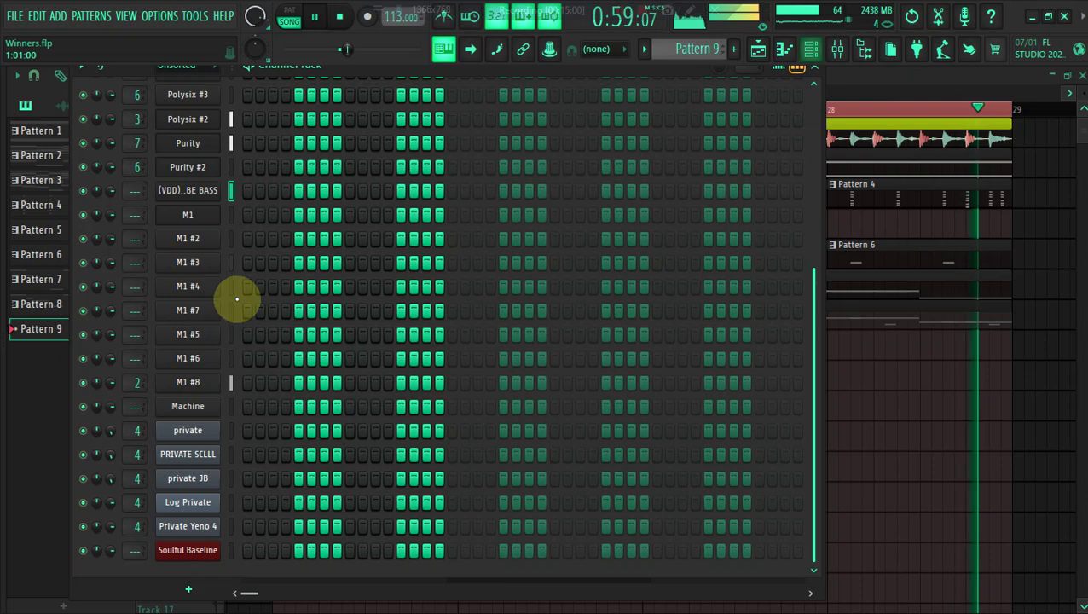
right_click(201, 169)
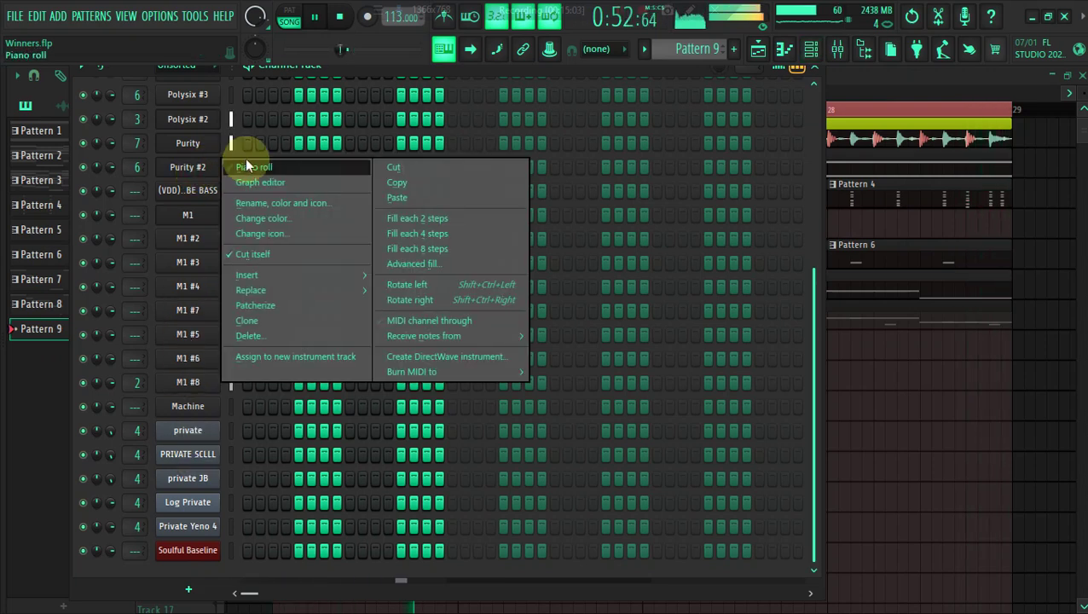
right_click(197, 101)
left_click(324, 108)
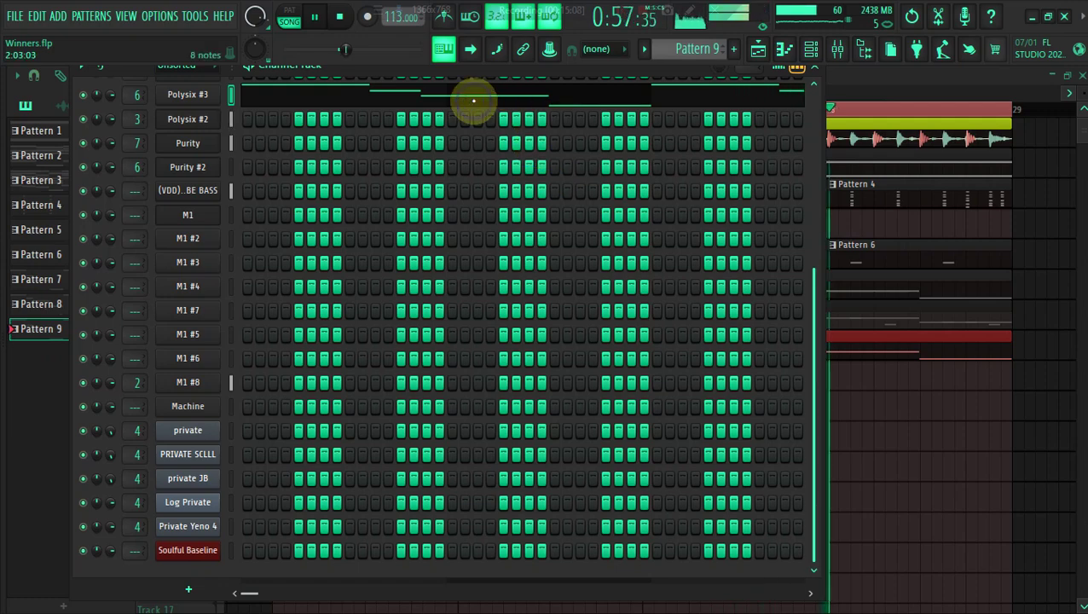
Layer a copy of all Polysix #3 notes one octave higher in the piano roll and play the loop.
left_click(473, 101)
scroll(435, 356, "up", 1)
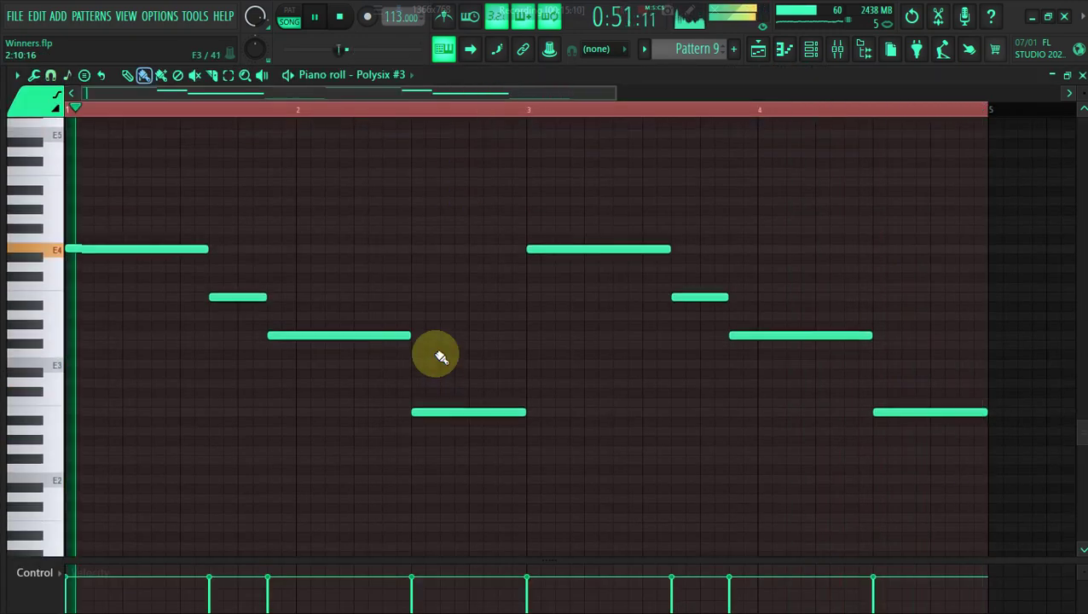
key("ctrl+a")
key("space")
key("ctrl+c")
key("ctrl+v")
key("ctrl+Up")
scroll(186, 250, "up", 3)
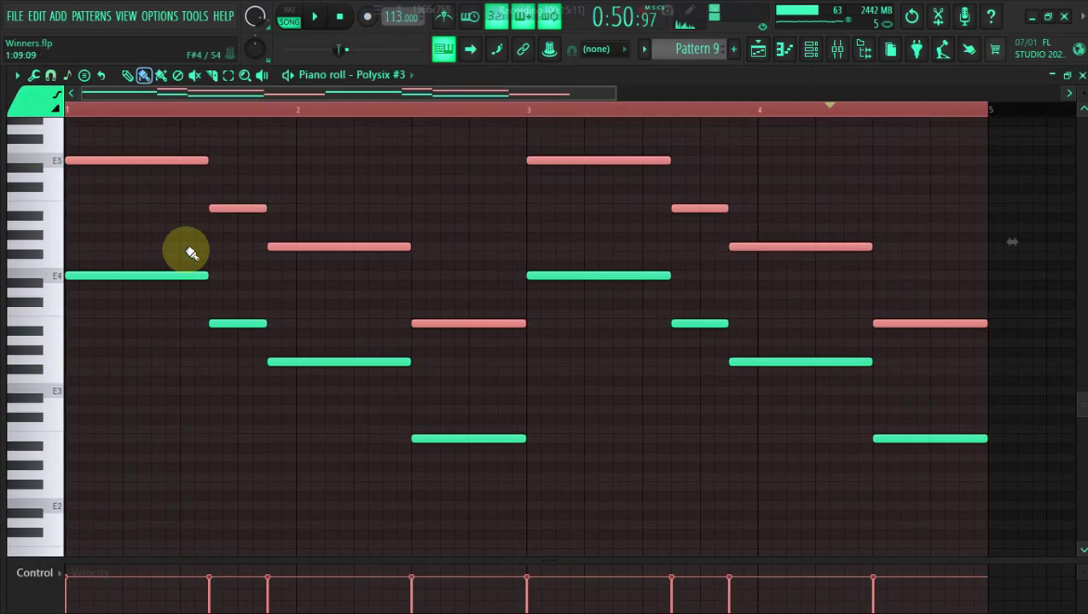
key("space")
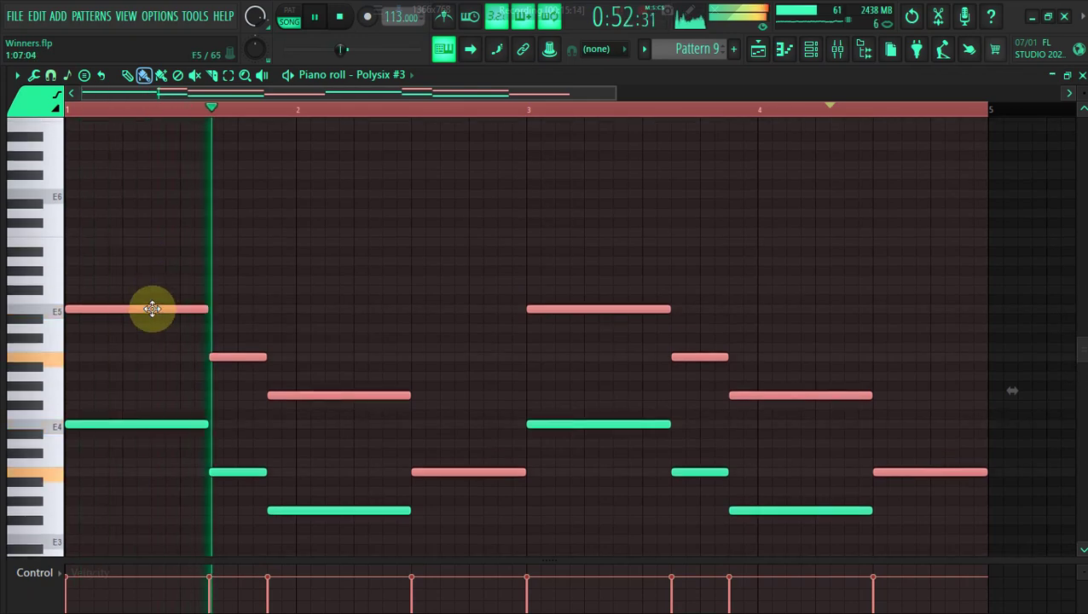
left_click(75, 282, "ctrl")
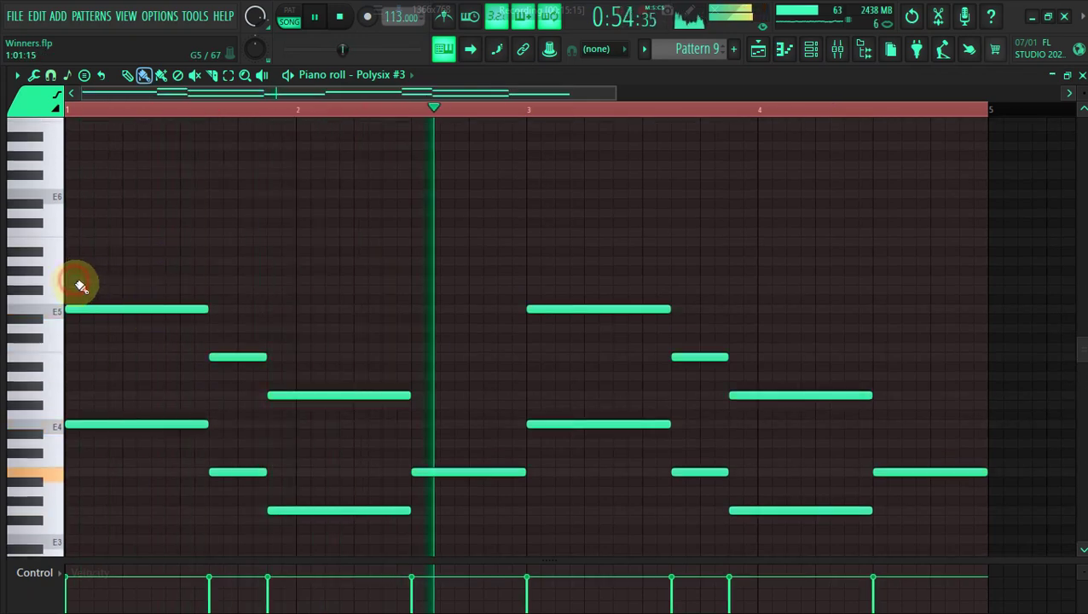
Stack G5 and B5 on the first chord's E5 note, and D5 and F#5 on the second chord's B4.
left_click(72, 281)
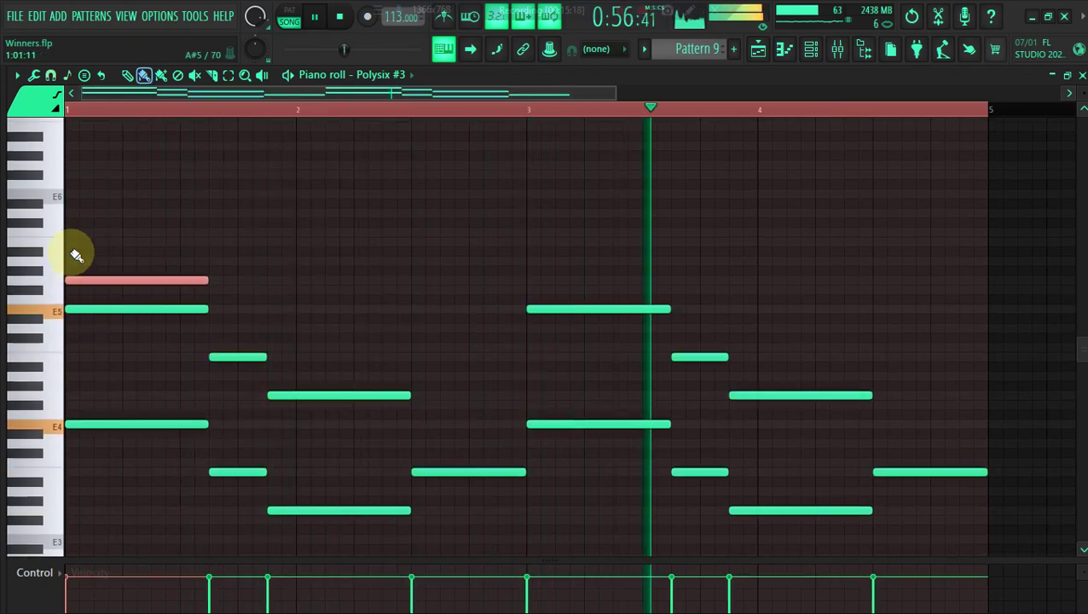
left_click(73, 243)
left_click(216, 329)
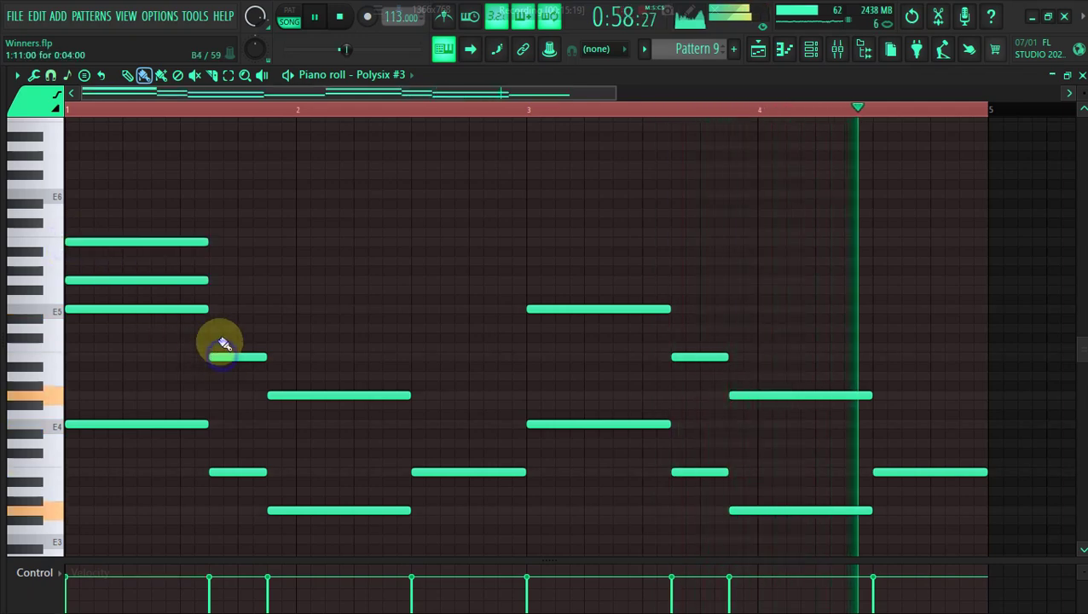
left_click(220, 291)
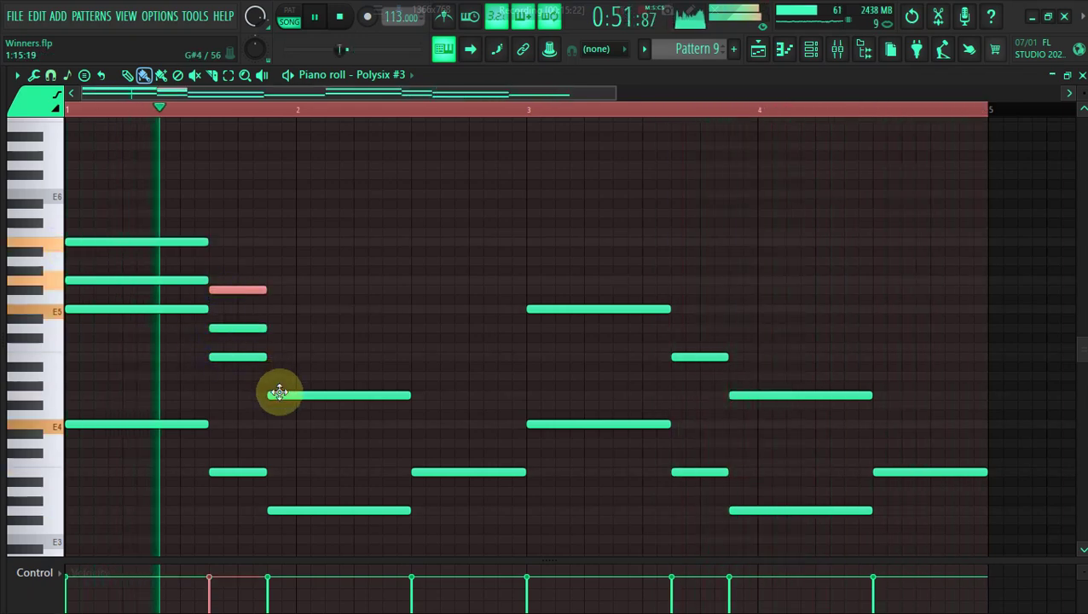
Build the third chord by adding B4 and D5 above G4, and the fourth by adding D4 and F#4 above B3.
left_click(279, 393)
left_click(274, 356)
left_click(274, 328)
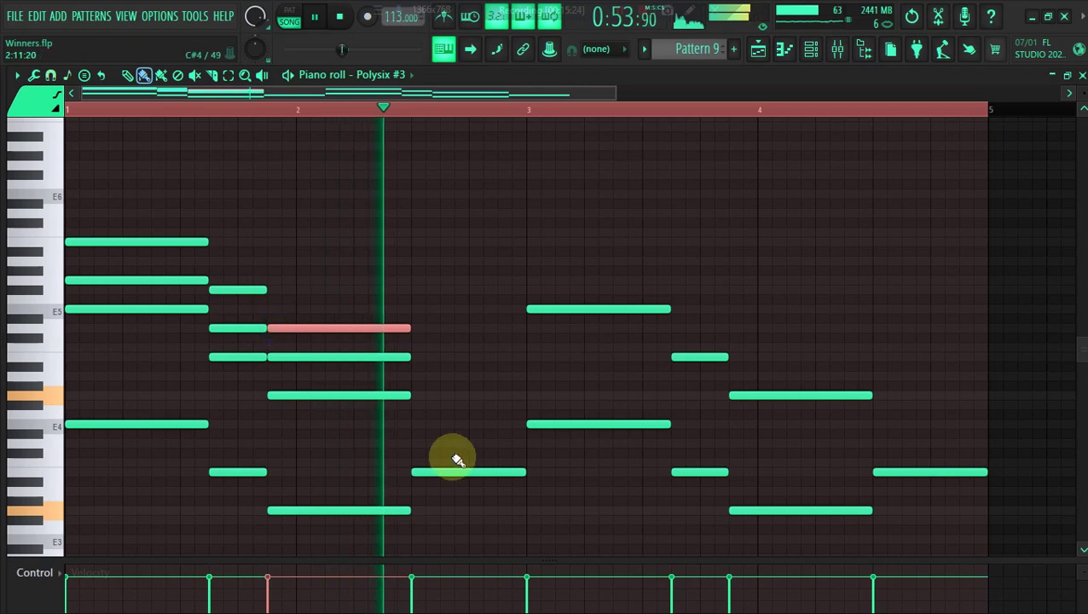
left_click(439, 471)
left_click(418, 443)
left_click(418, 406)
Delete the remaining Polysix #3 notes in bars 3 and 4.
right_click(604, 275)
mouse_move(614, 338)
left_mouse_down()
mouse_move(645, 605)
mouse_move(710, 215)
mouse_move(715, 110)
mouse_move(810, 413)
mouse_move(899, 479)
mouse_move(928, 252)
mouse_move(665, 223)
mouse_move(644, 317)
left_mouse_up()
scroll(853, 444, "up", 4)
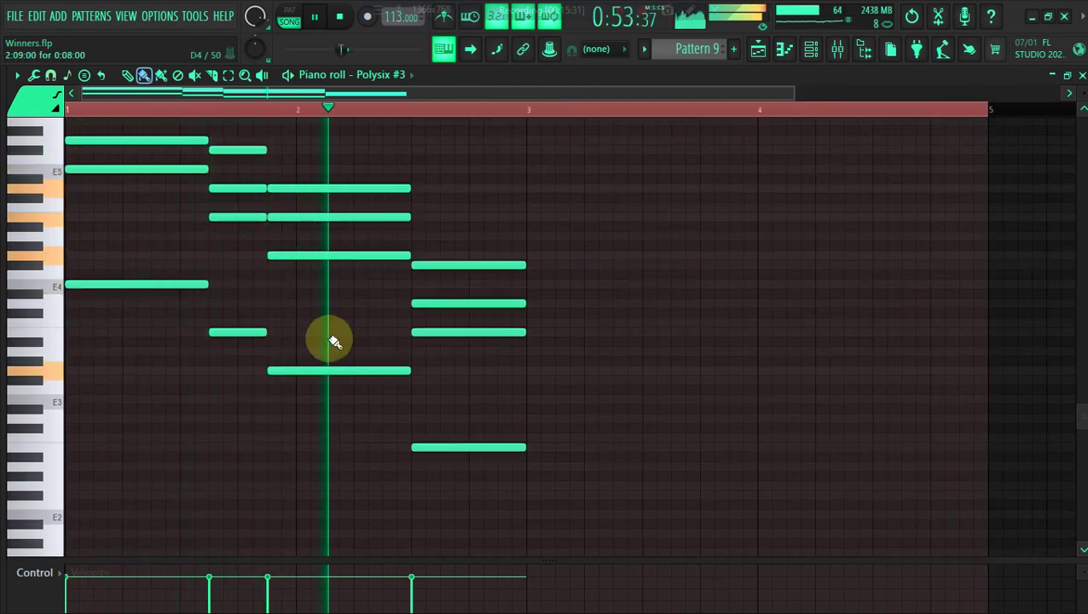
Copy the four chords of bars 1 and 2 into bars 3 and 4, one scale step lower, and play them.
key("ctrl+a")
key("space")
left_click_drag(111, 286, 569, 300)
key("space")
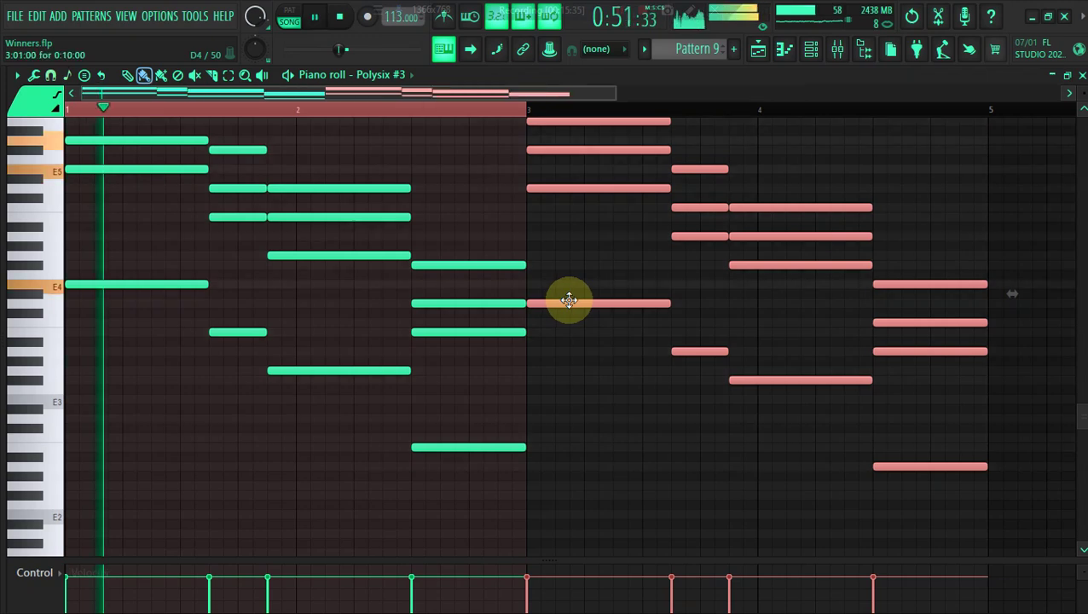
scroll(566, 301, "up", 4)
key("space")
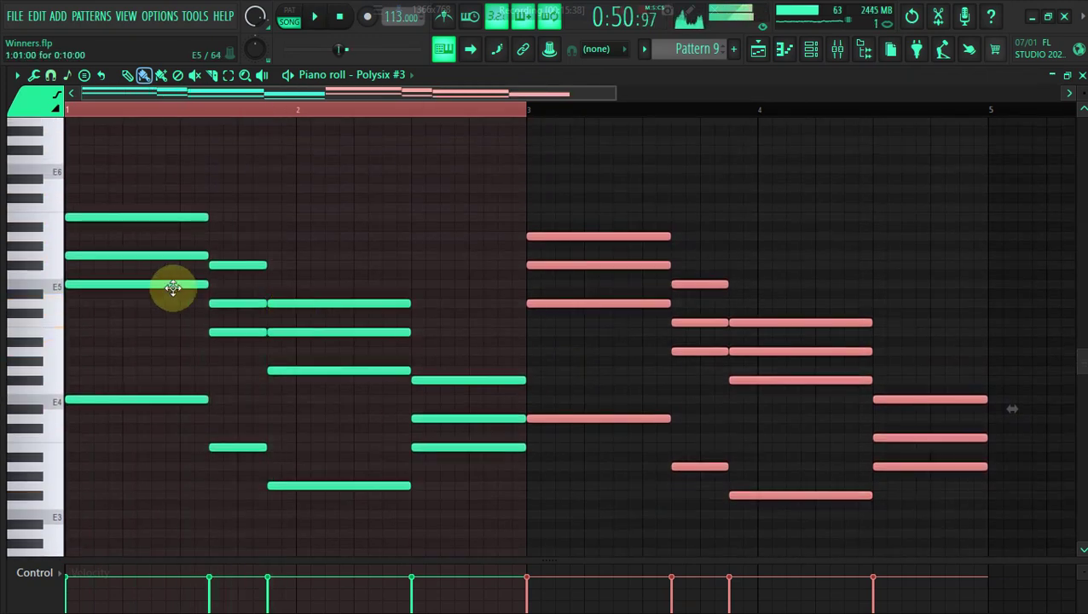
Add a top note to each of the four chords in bars 1 and 2, using F#6, B5, F#5 and B4, and play the loop.
left_click(116, 253)
key("ctrl+Up")
key("space")
left_click_drag(284, 372, 277, 378)
key("space")
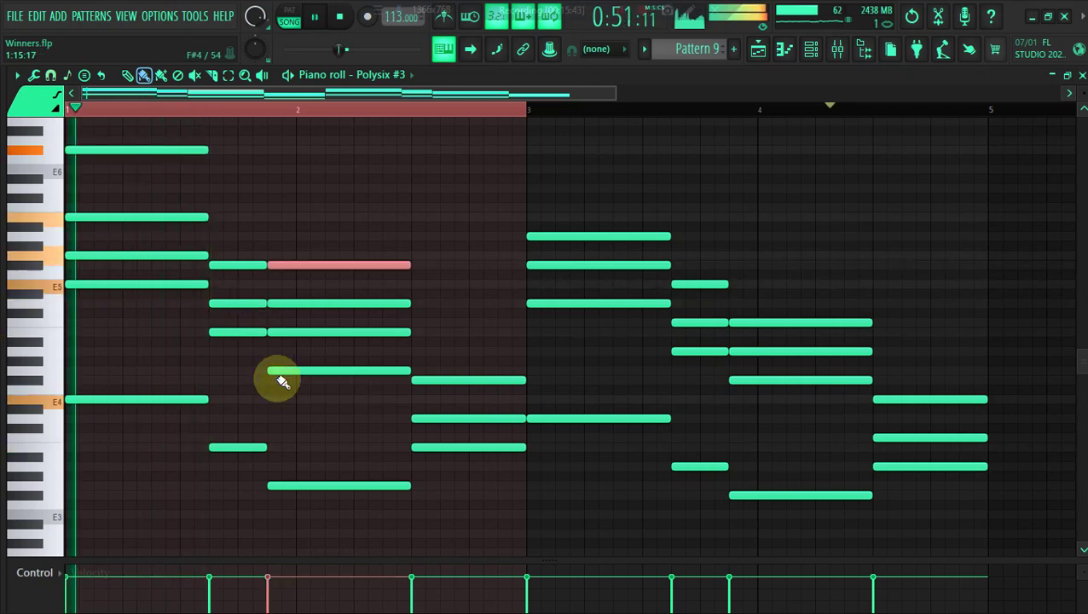
left_click(429, 419)
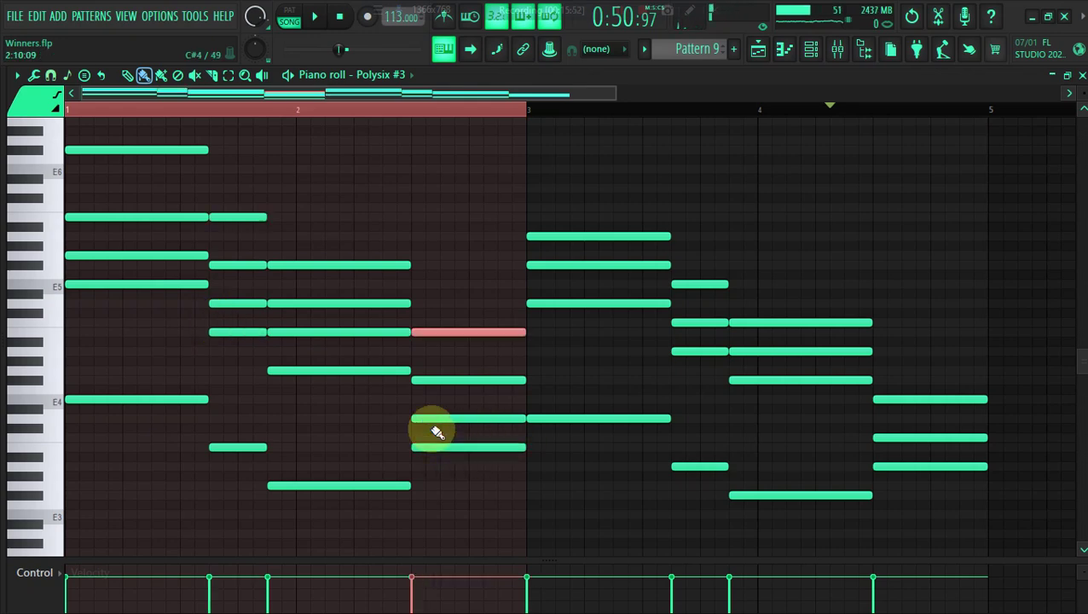
key("space")
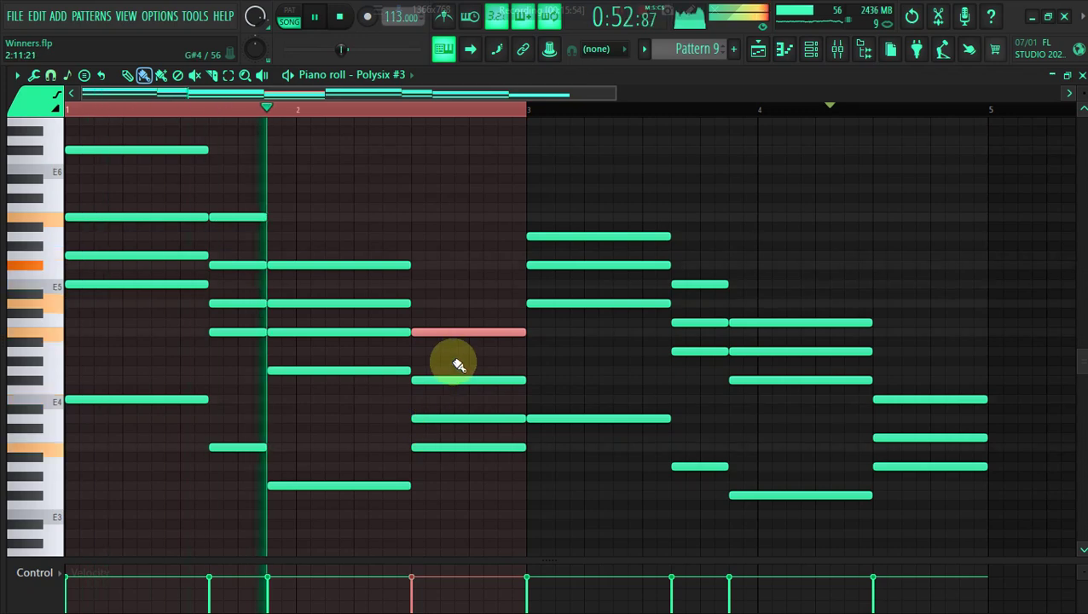
Strum all Polysix #3 notes with the strumizer and vary their levels with the randomizer.
key("ctrl+a")
key("alt+s")
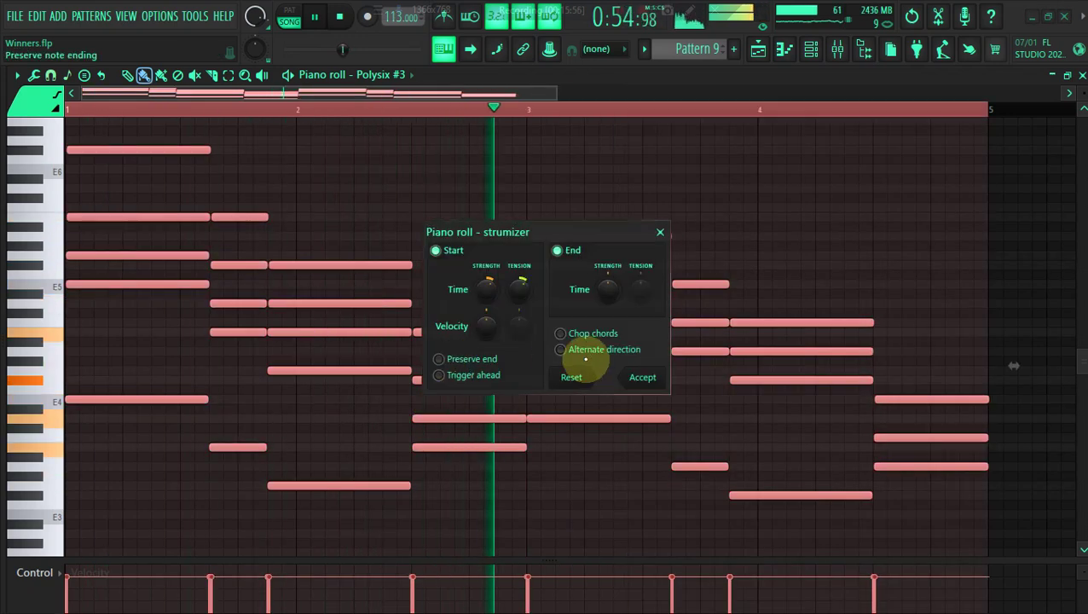
left_click(641, 376)
key("alt+r")
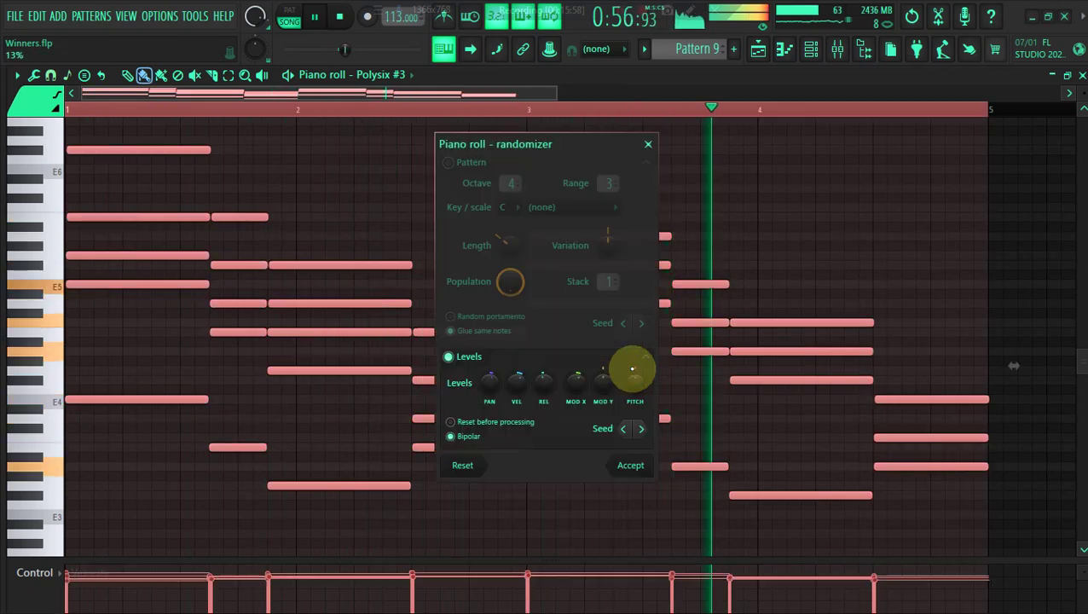
left_click(640, 464)
Delete the chords in bars 3 and 4 of the piano roll and duplicate the Pattern 9 clip to bar 27 of the playlist.
mouse_move(576, 202)
left_mouse_down()
mouse_move(633, 542)
mouse_move(731, 165)
mouse_move(863, 588)
mouse_move(925, 279)
mouse_move(918, 393)
left_mouse_up()
key("space")
left_click(751, 60)
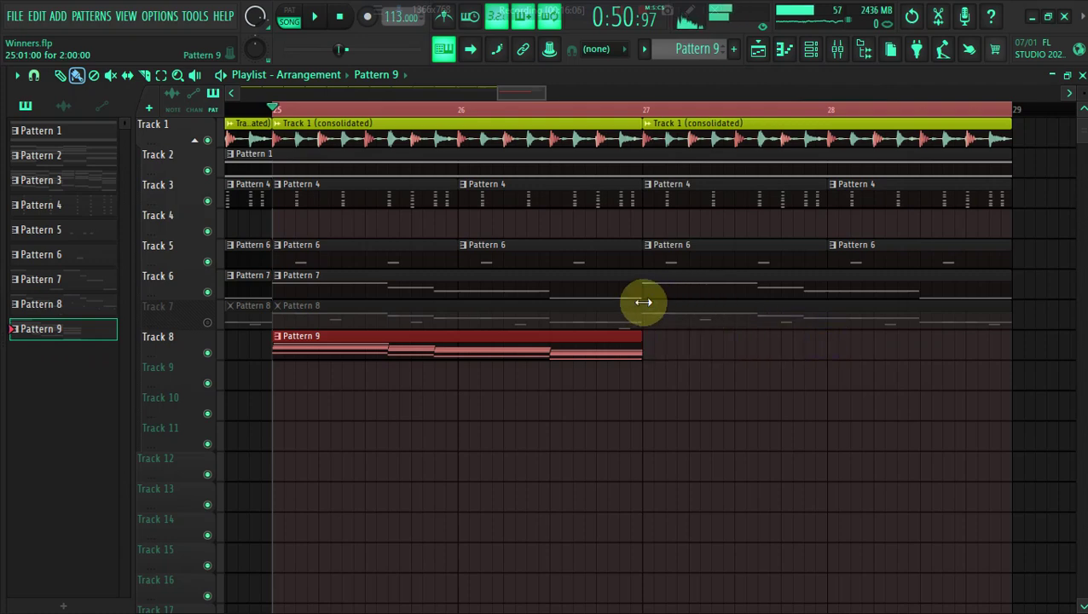
key("ctrl+b")
key("space")
left_click(620, 337)
Transpose all Polysix #3 notes in Pattern 9 down one octave and play the result.
left_click(812, 51)
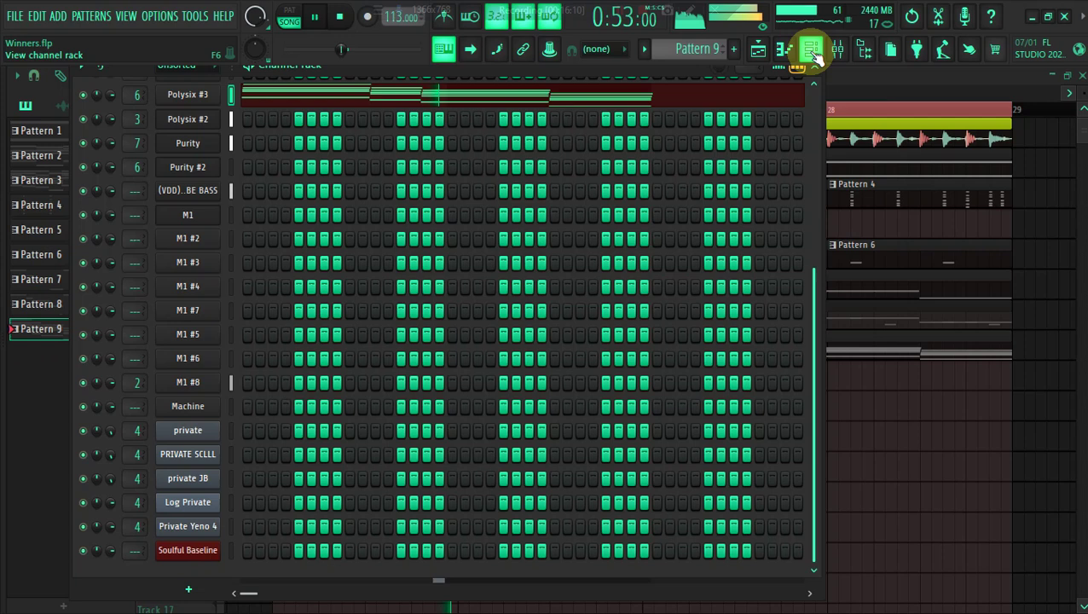
left_click(376, 96)
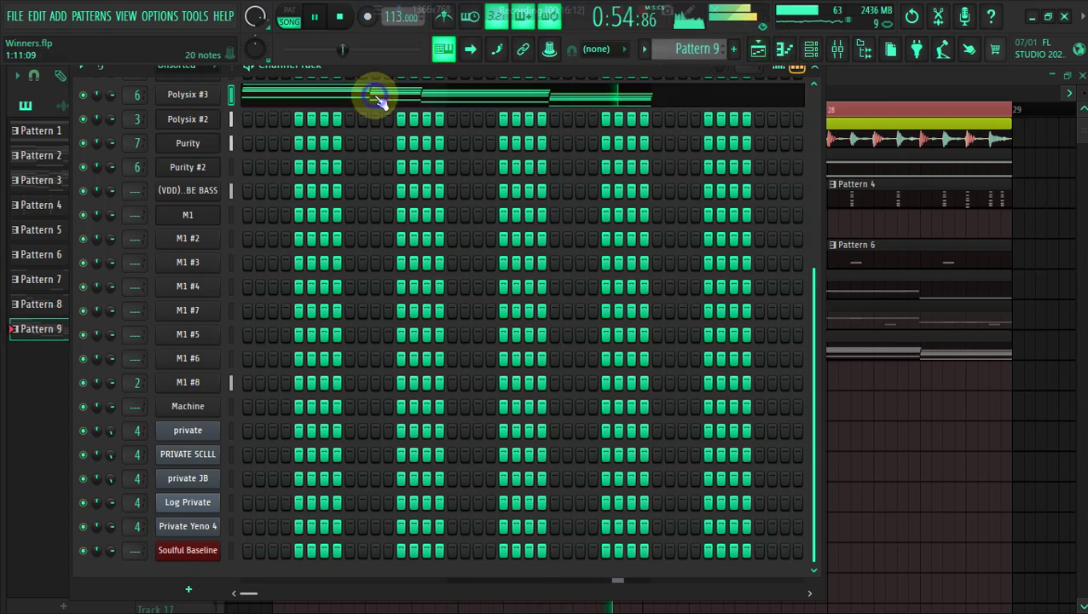
key("space")
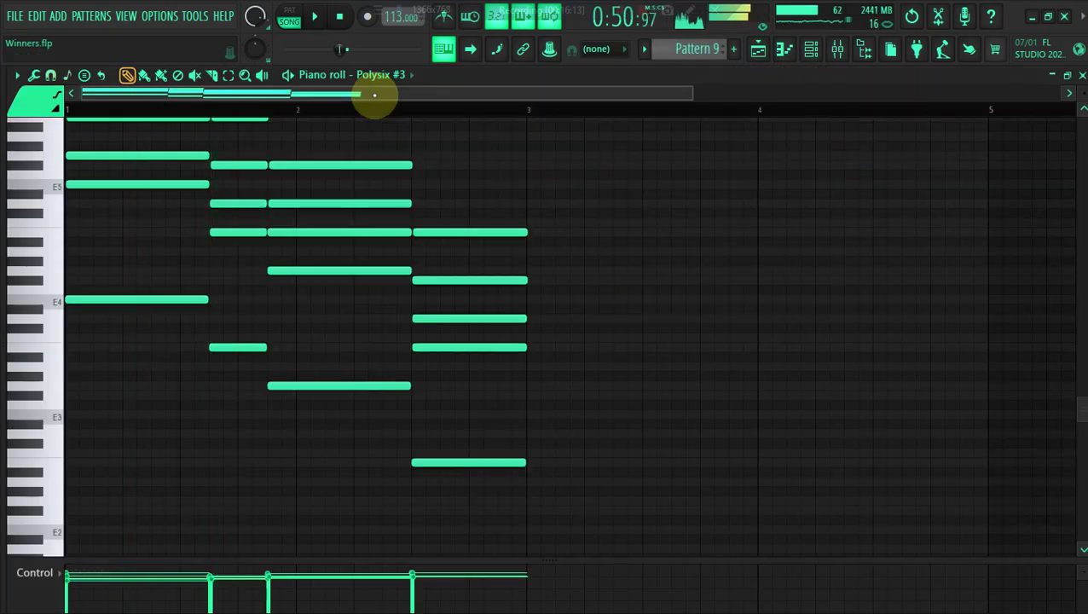
key("space")
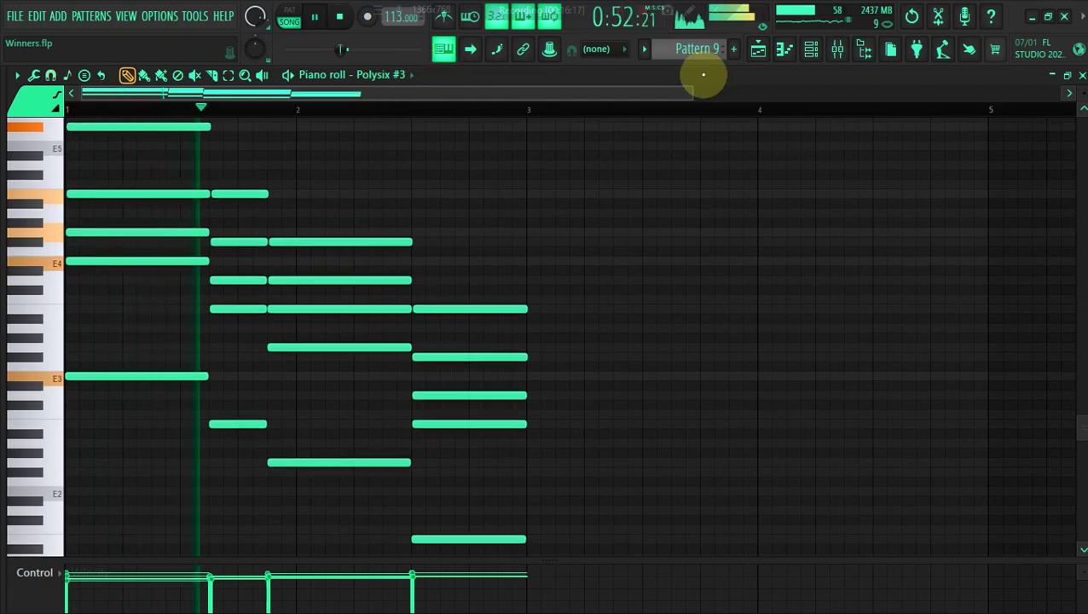
Copy the Polysix #3 notes into the Purity #2 channel and mute Polysix #3.
left_click(811, 48)
right_click(200, 109)
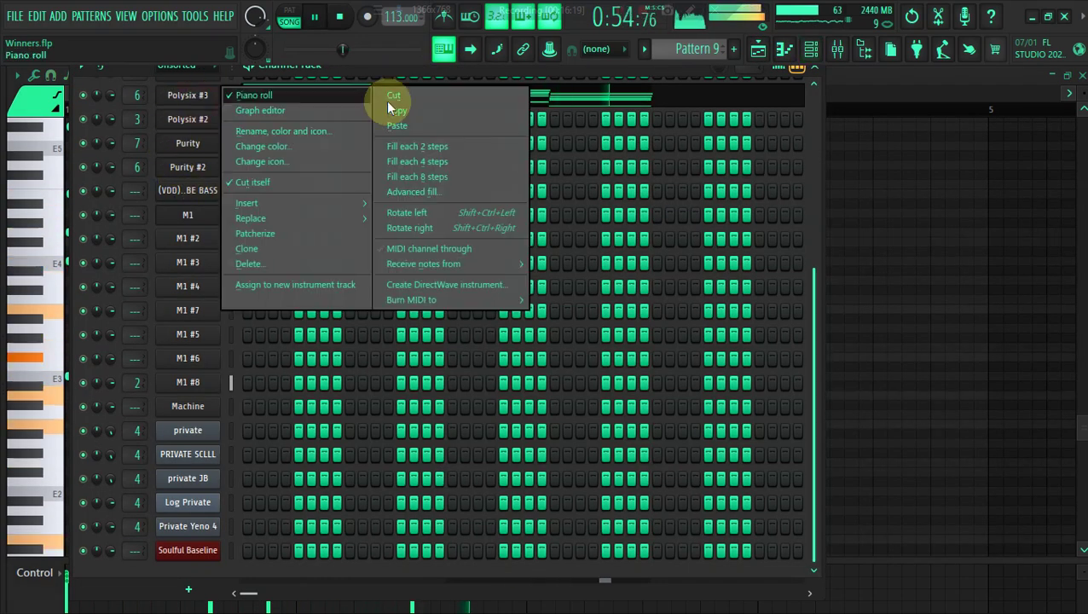
left_click(395, 104)
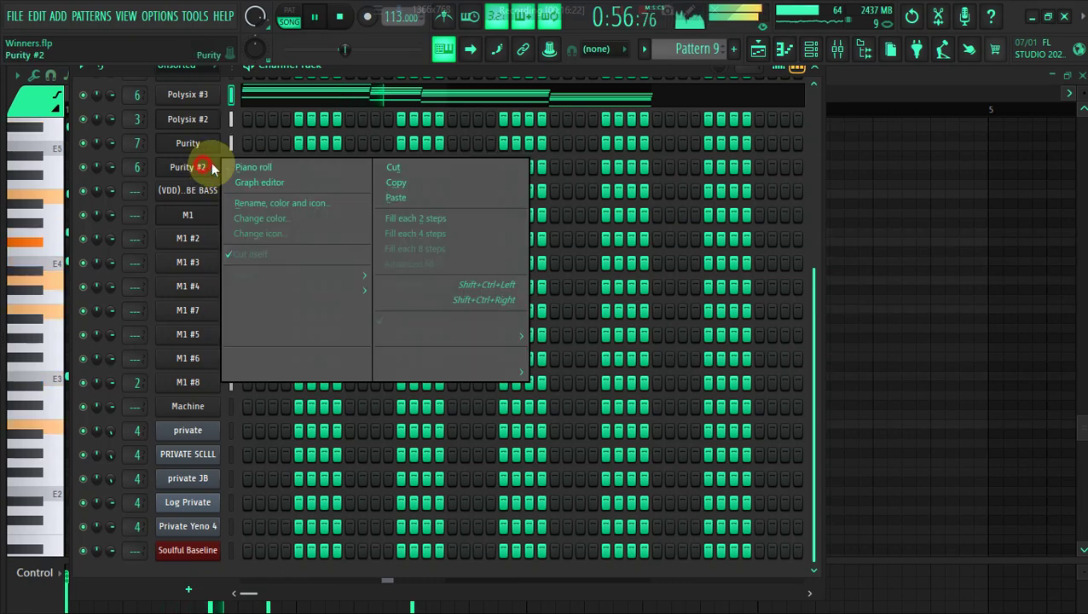
right_click(206, 166)
left_click(486, 197)
key("space")
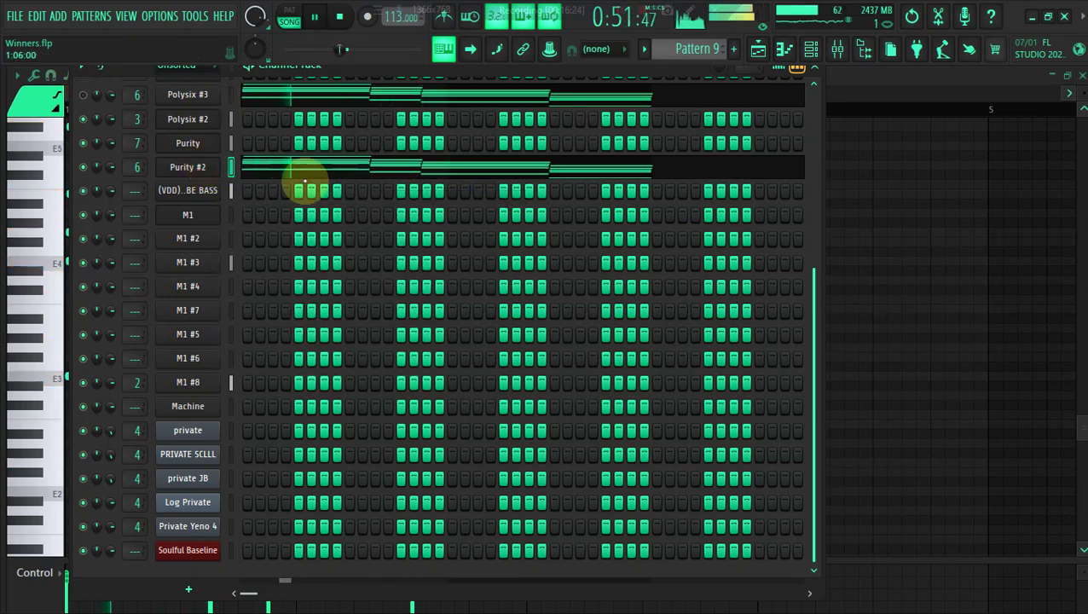
Lower the velocity of all Purity #2 notes with the Scale levels tool.
left_click(288, 173)
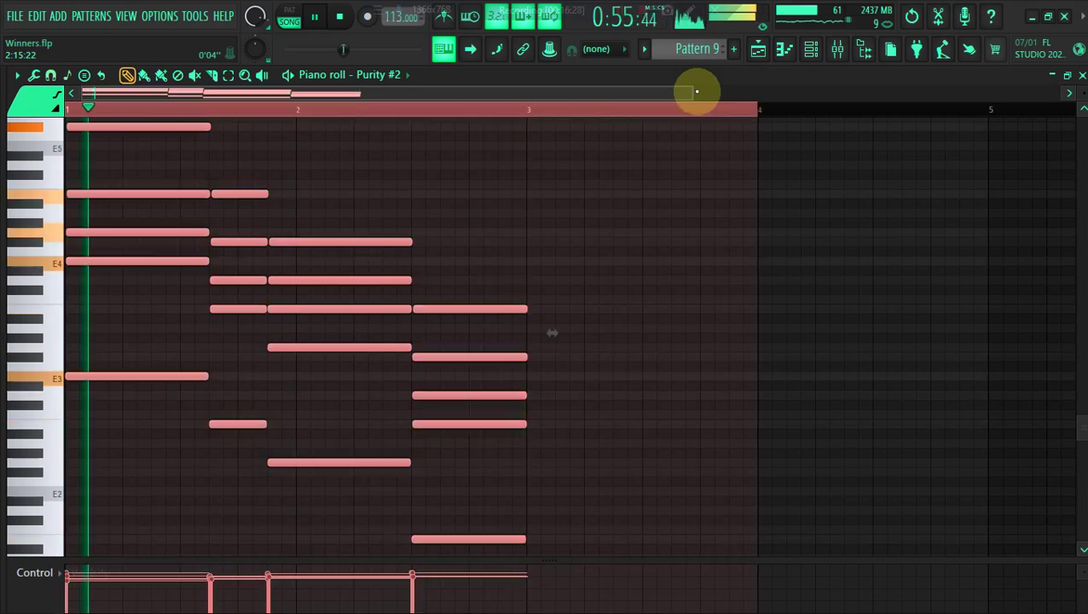
key("alt+x")
left_click_drag(543, 295, 547, 292)
left_click(572, 401)
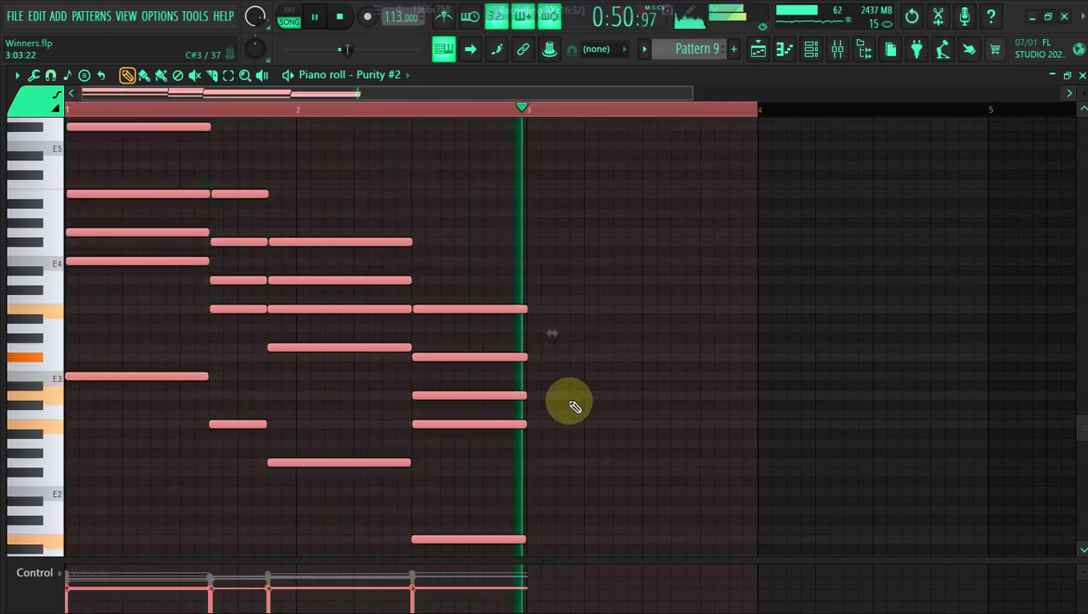
key("space")
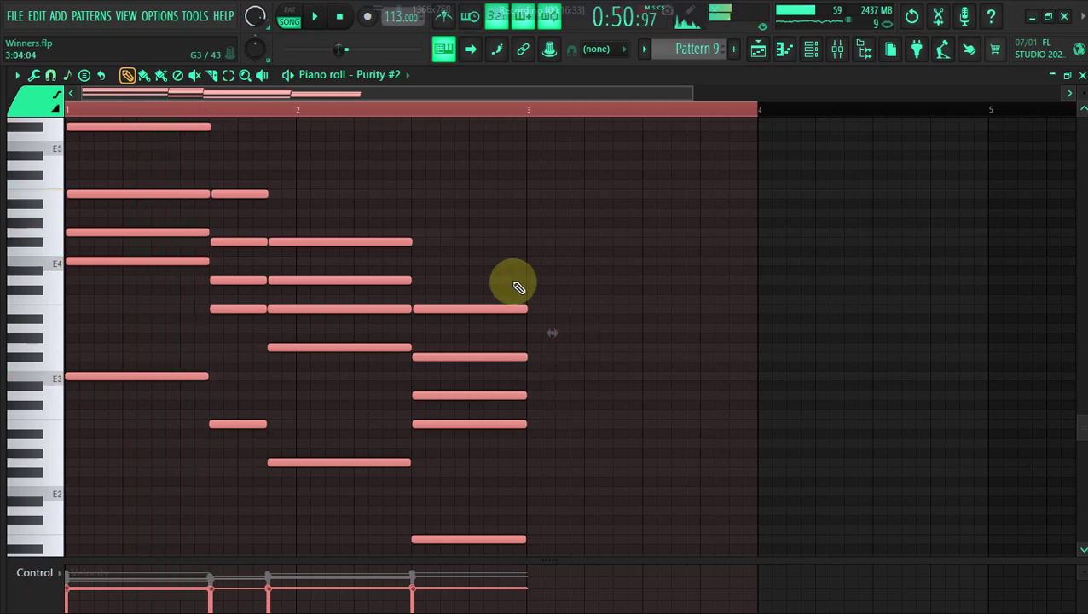
Switch playback to pattern mode and audition the Purity #2 chords.
left_click(317, 17)
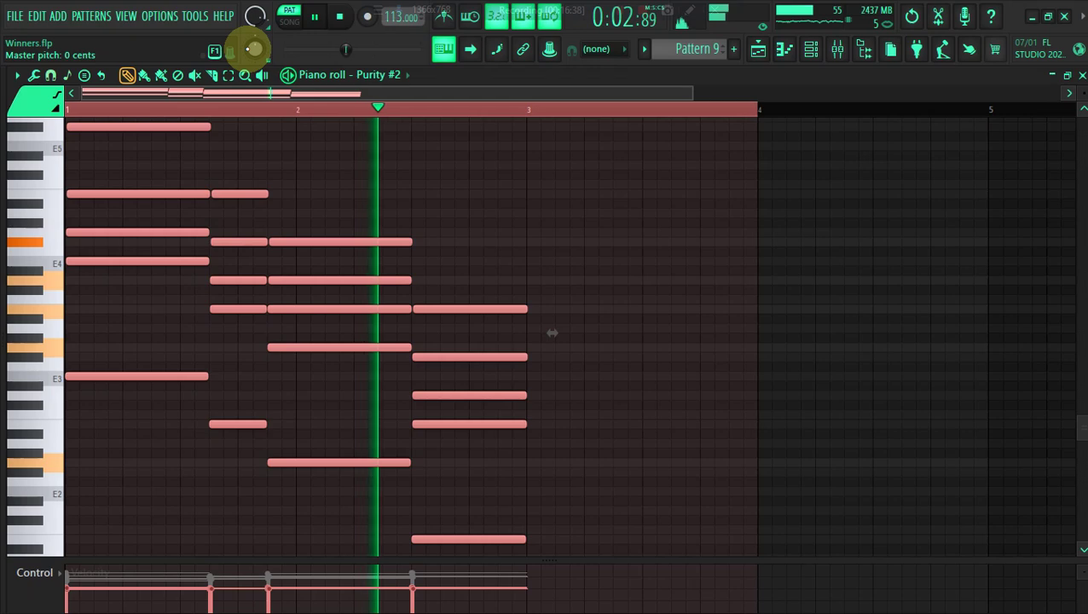
key("space")
key("space")
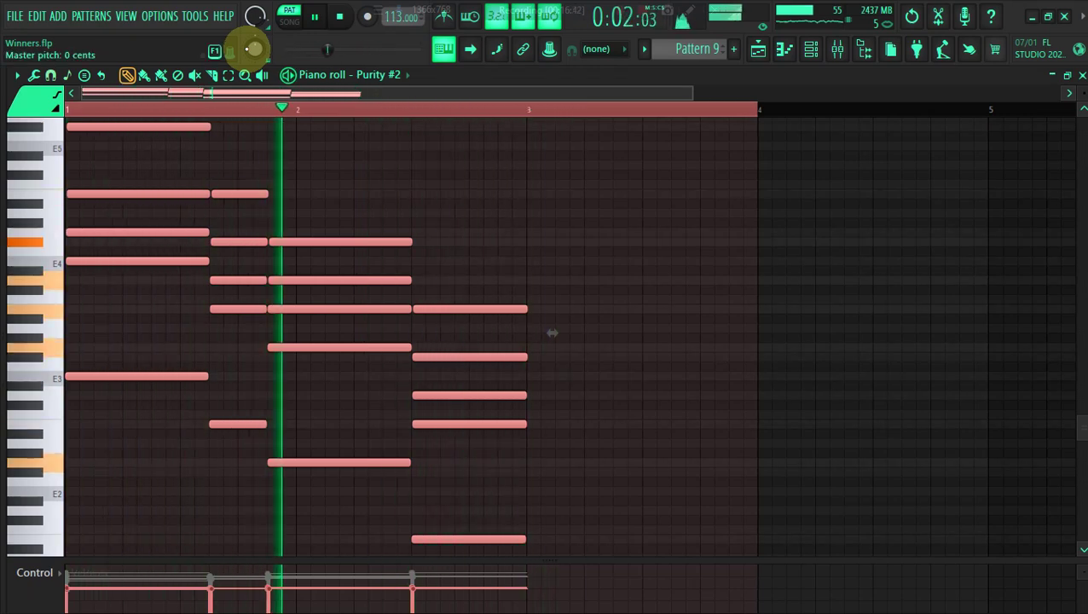
key("space")
Delete the third and fourth chords from the Purity #2 piano roll.
right_click(270, 131)
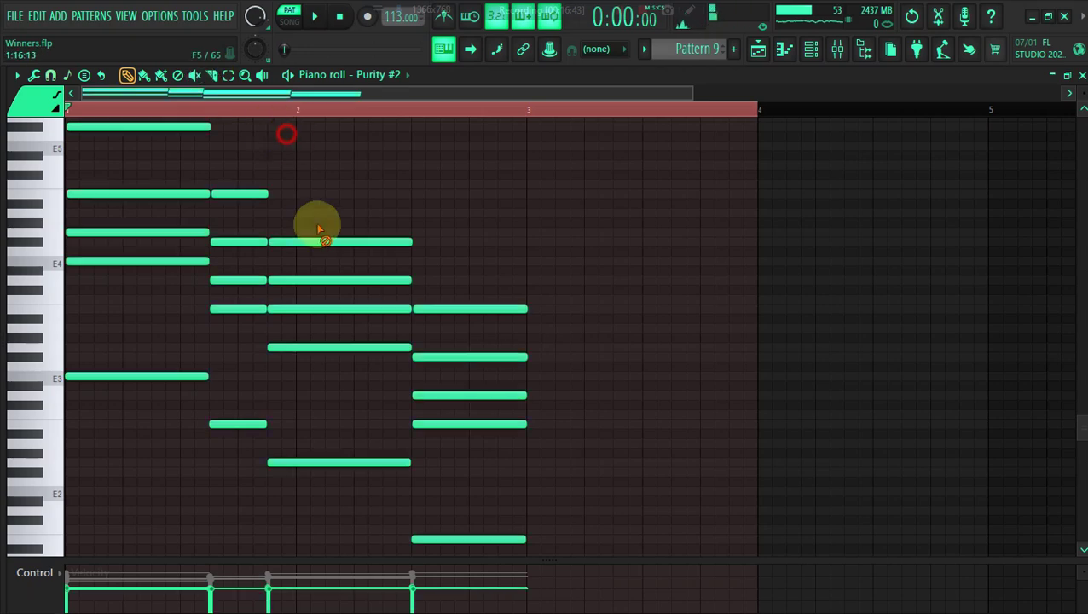
left_click_drag(308, 197, 370, 465)
left_click_drag(465, 254, 498, 579)
scroll(498, 578, "up", 2)
scroll(258, 331, "up", 1)
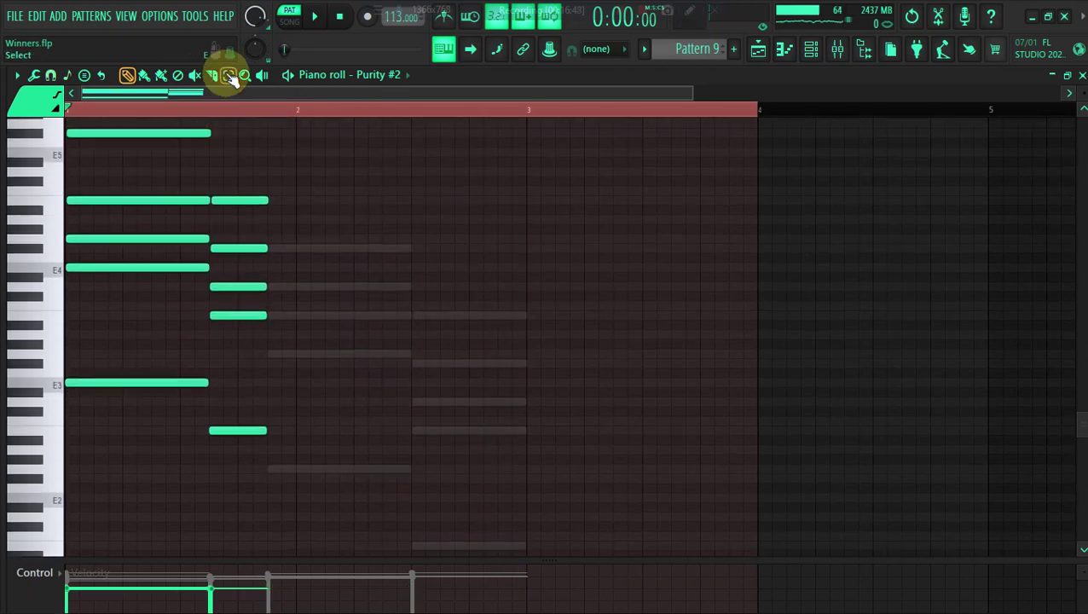
Shift the second Purity #2 chord later in time toward the start of bar 2.
left_click_drag(229, 157, 277, 488)
key("shift+Right")
key("shift+Right")
key("shift+Right")
key("shift+Right")
key("shift+Right")
key("shift+Right")
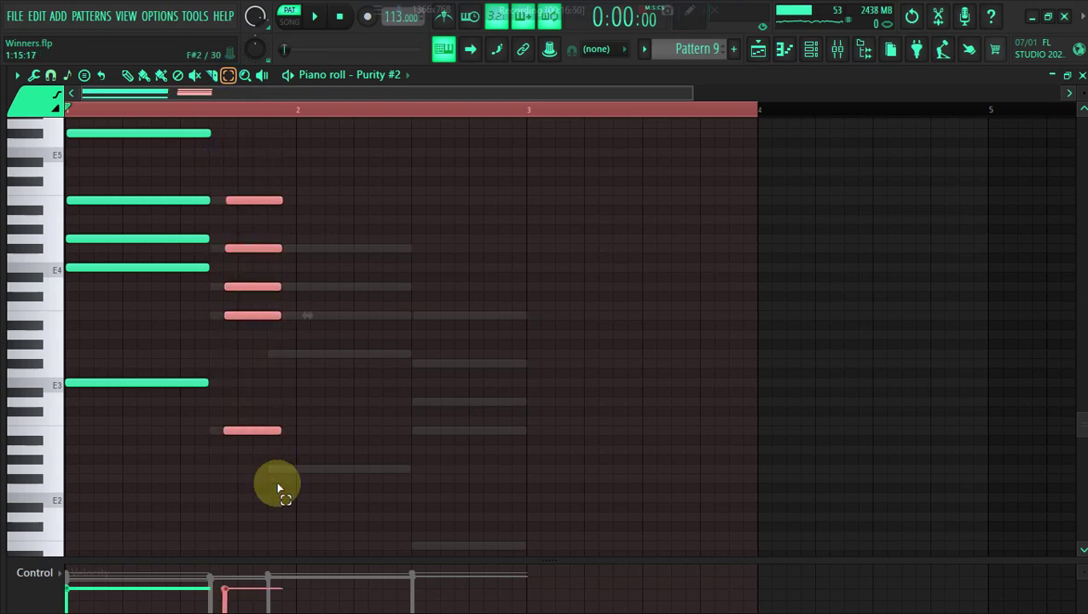
Quantize all Purity #2 notes and lengthen them with the articulator so each chord fills one bar.
key("ctrl+a")
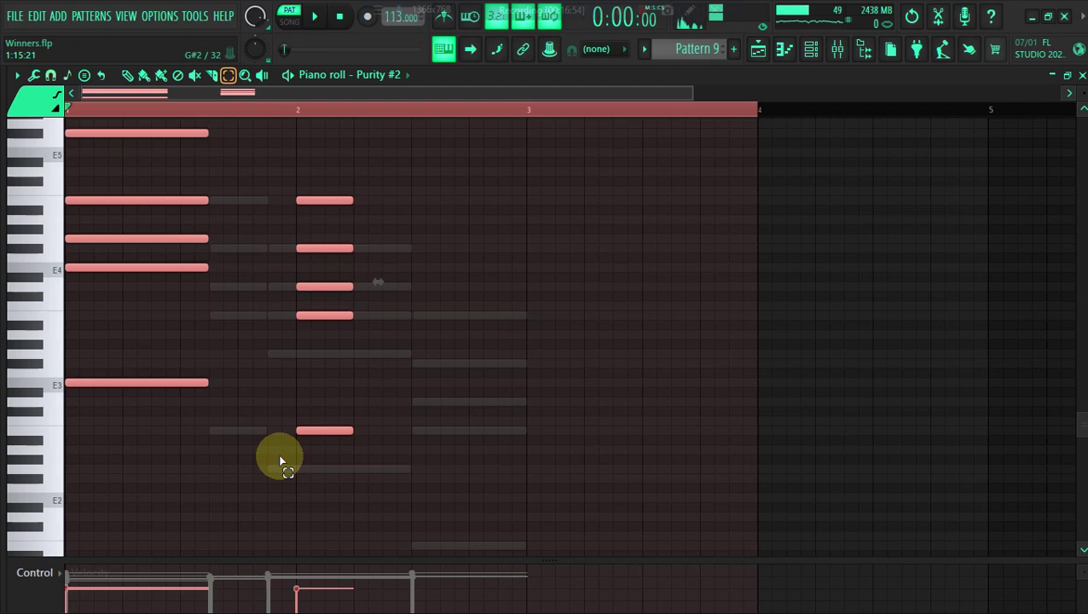
key("alt+l")
key("space")
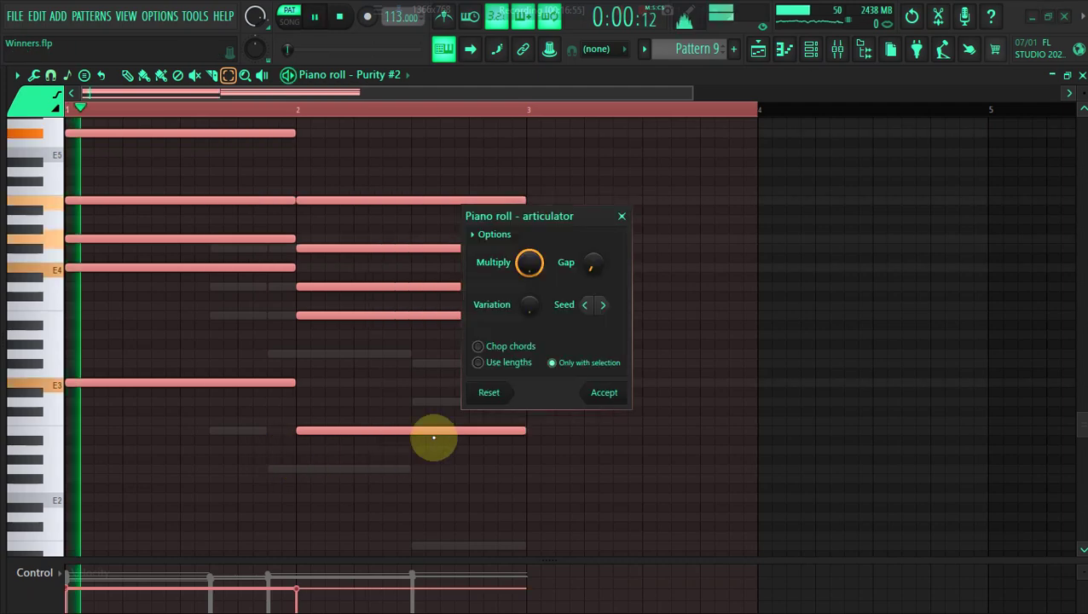
left_click(601, 394)
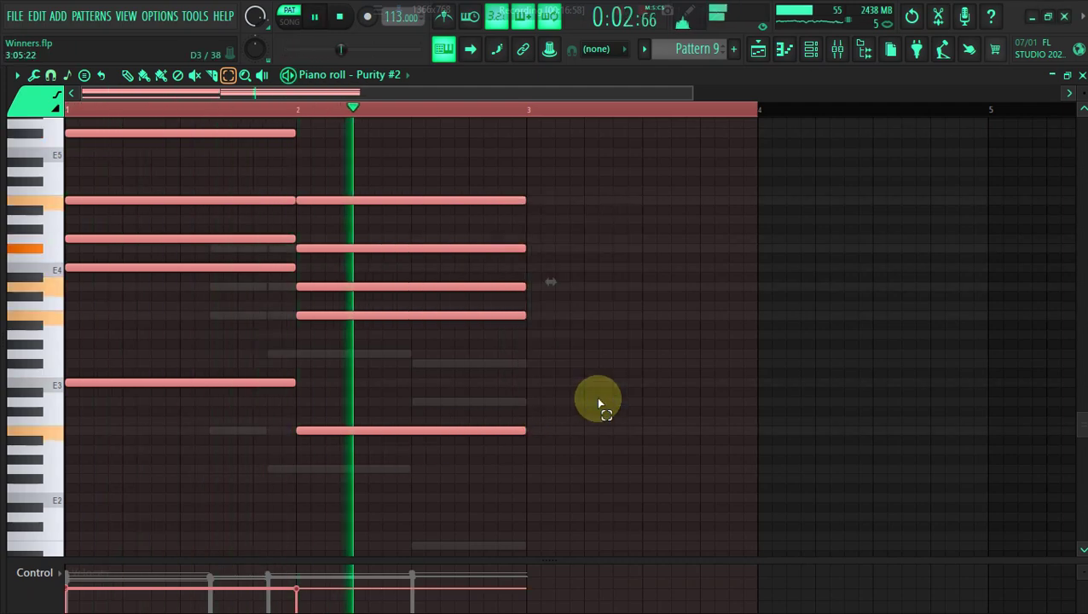
Select the Paint tool and play back the two full-bar Purity #2 chords.
scroll(598, 402, "up", 1)
key("space")
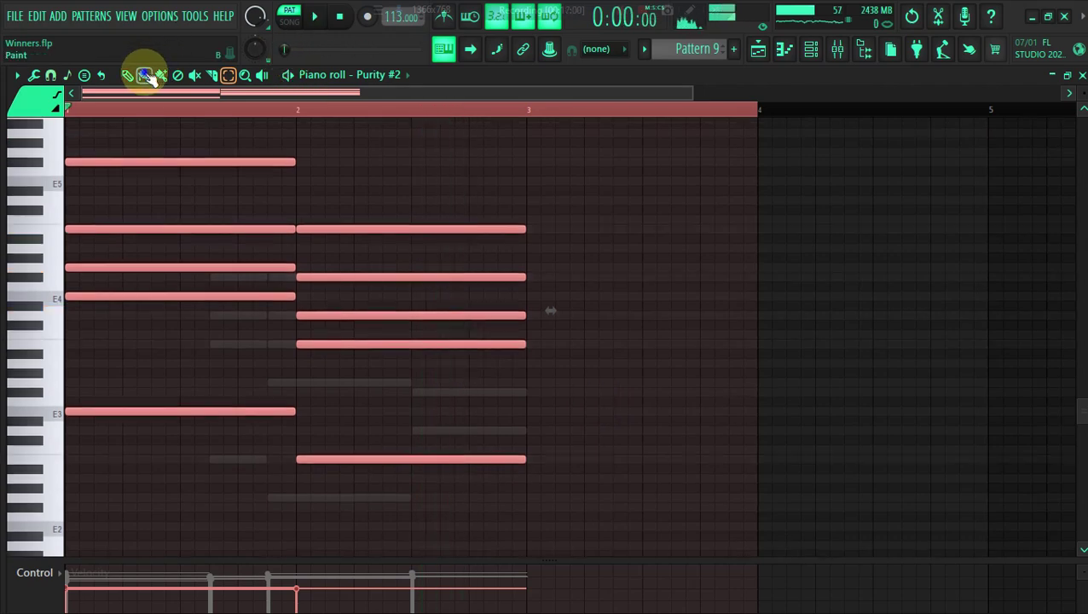
left_click(146, 74)
key("space")
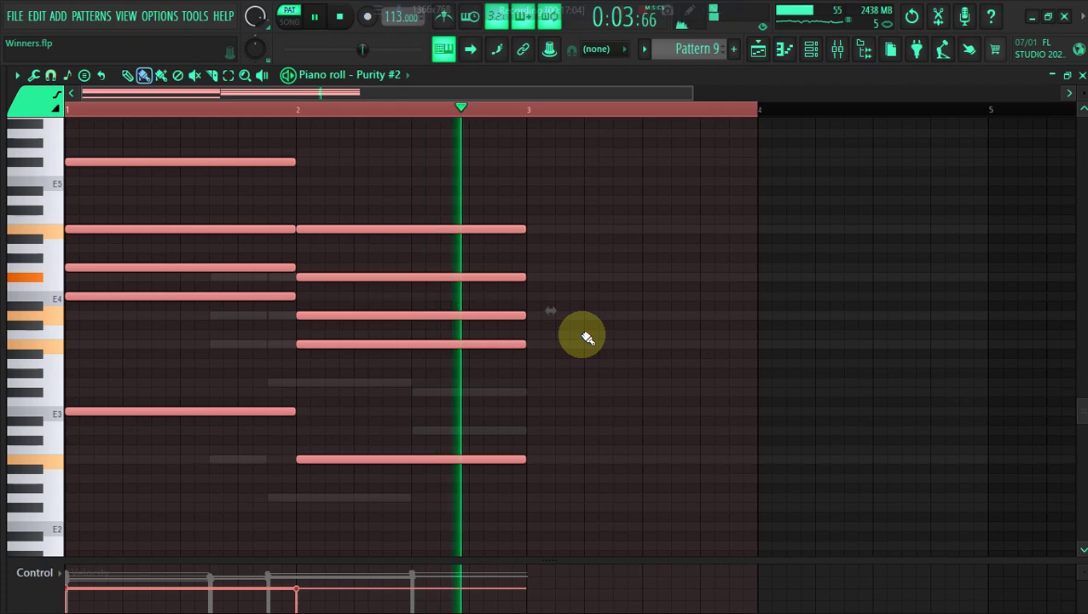
key("space")
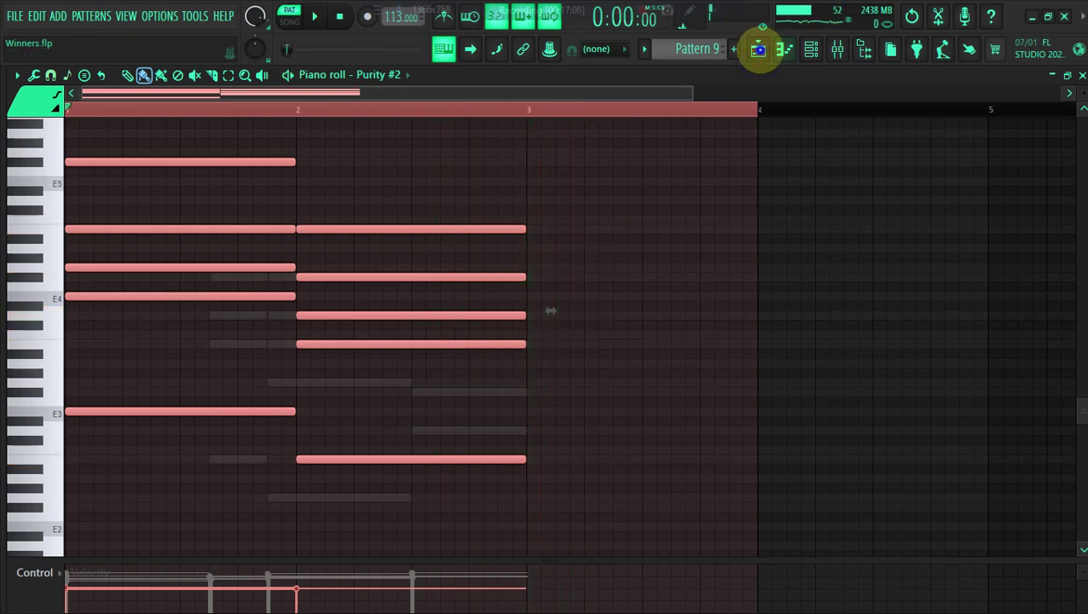
Remove the duplicate Pattern 9 clip at bar 27 on Track 8 and start playback.
left_click(760, 50)
right_click(700, 353)
key("space")
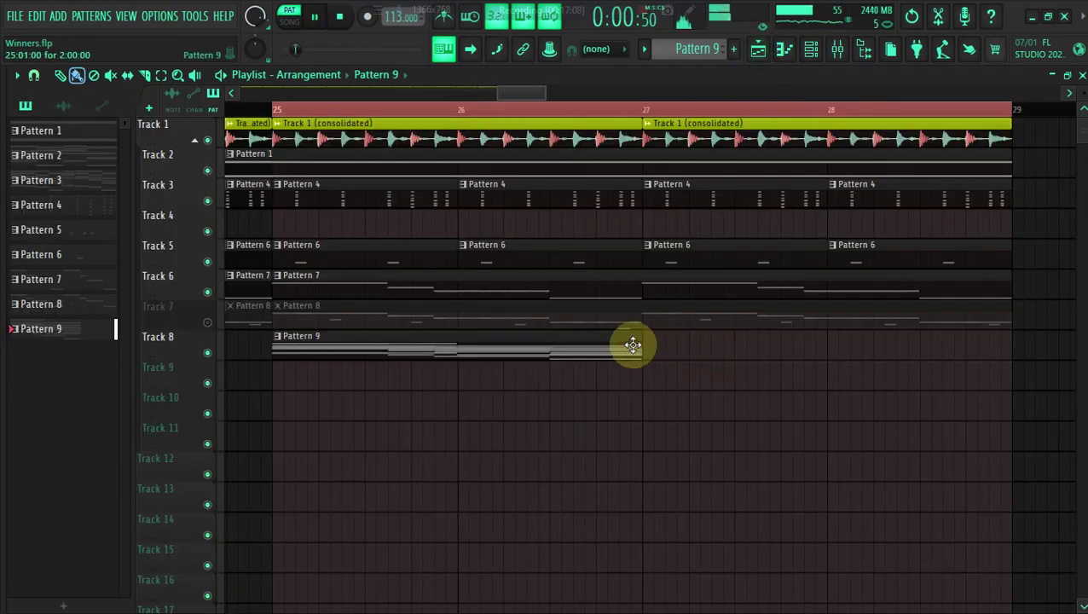
Solo Track 8, start song playback from bar 25, and add a second Pattern 9 clip at bar 27.
left_click(208, 140)
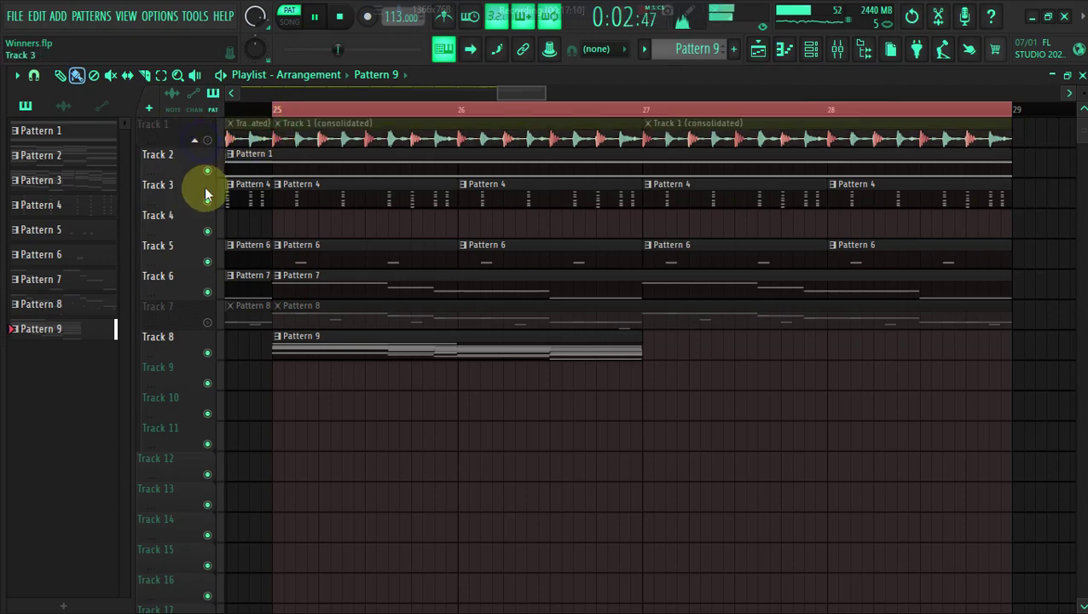
left_click(207, 200)
key("space")
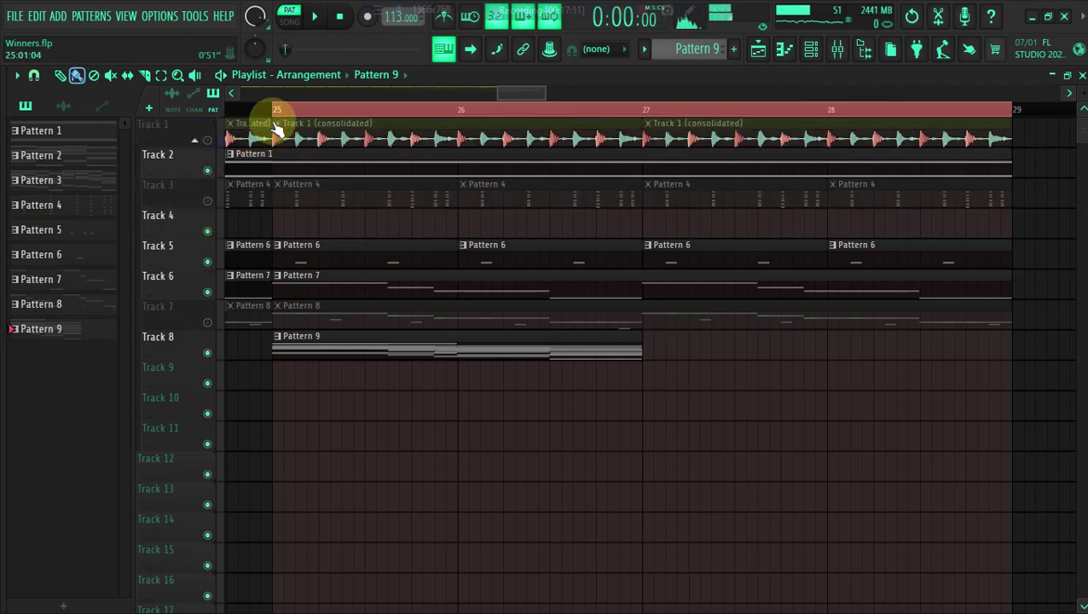
right_click(207, 353)
left_click(275, 110)
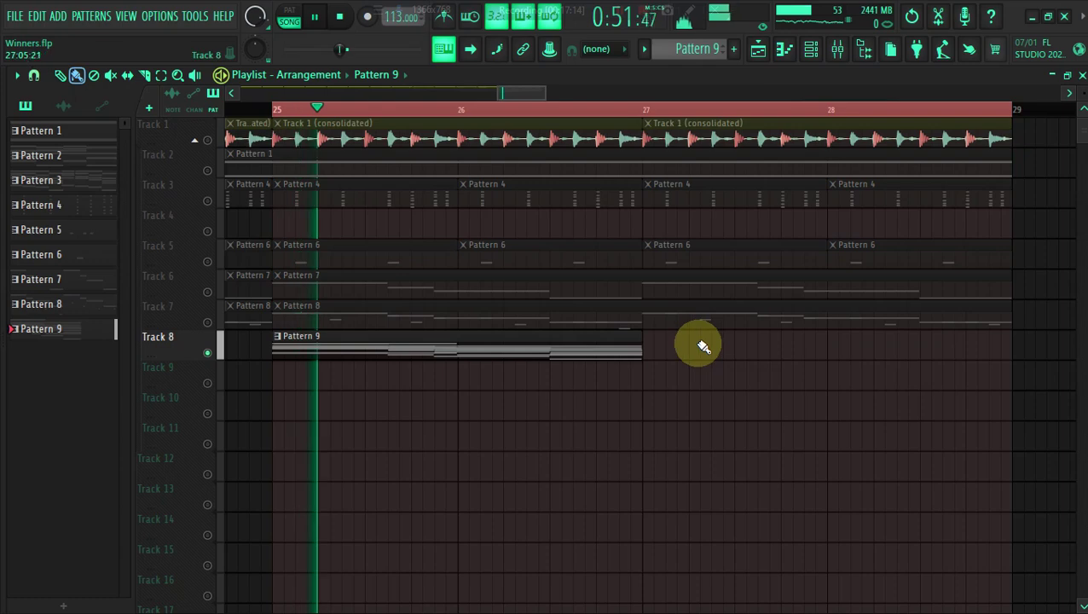
left_click(650, 347)
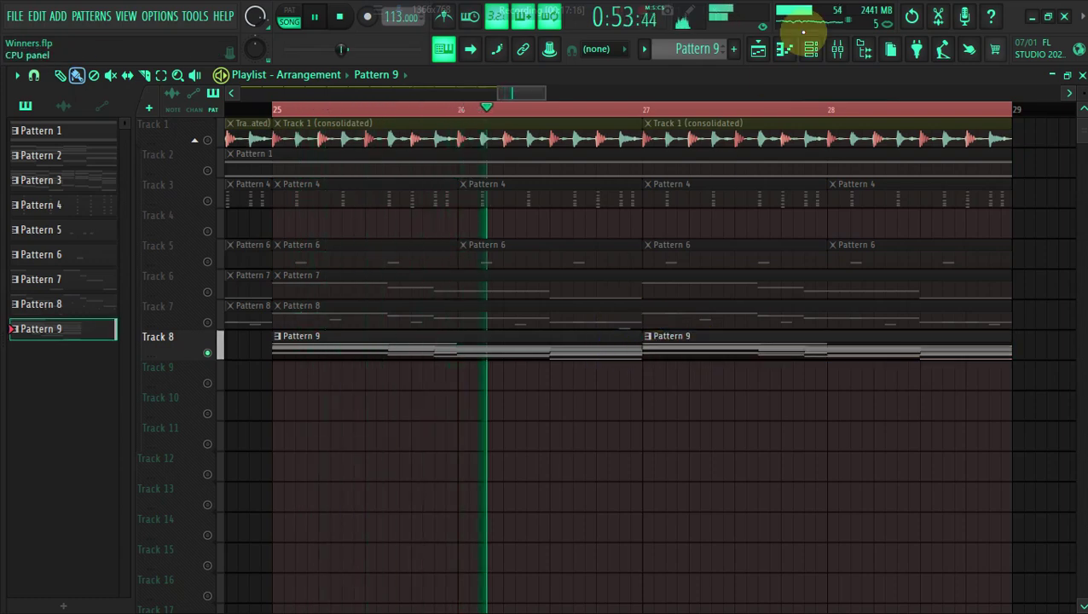
Stop playback, copy the Purity #2 notes and paste them over the Polysix #3 notes in Pattern 9.
left_click(811, 47)
left_click(299, 166)
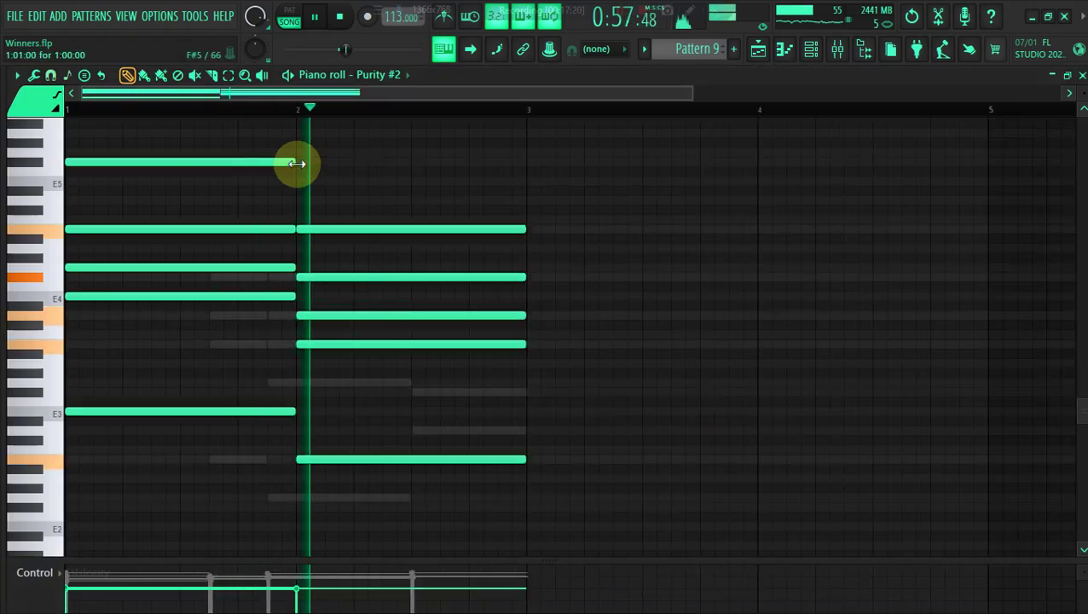
key("space")
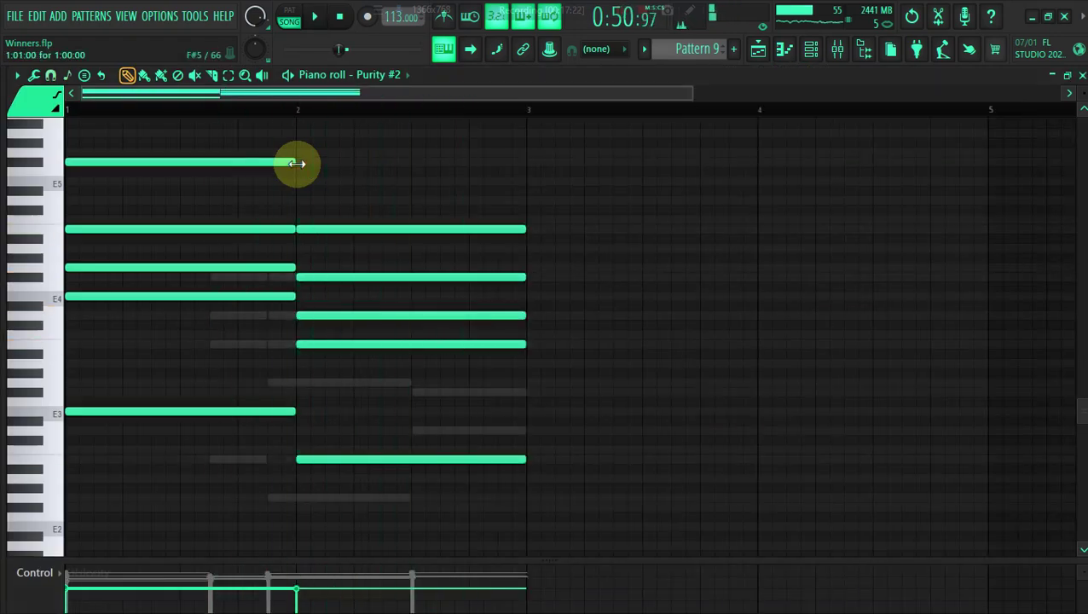
left_click(812, 48)
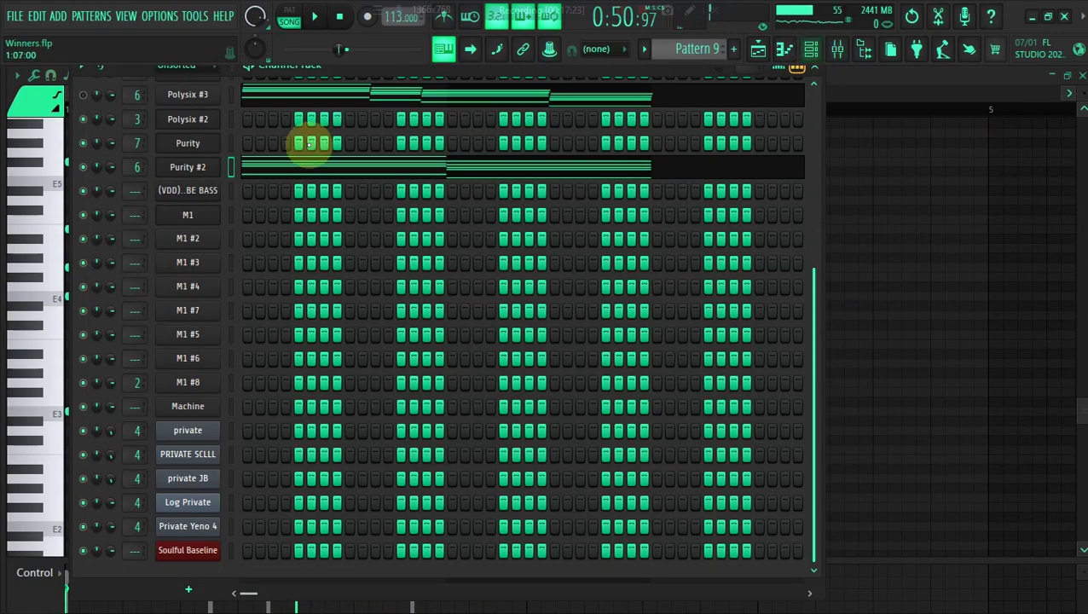
right_click(215, 160)
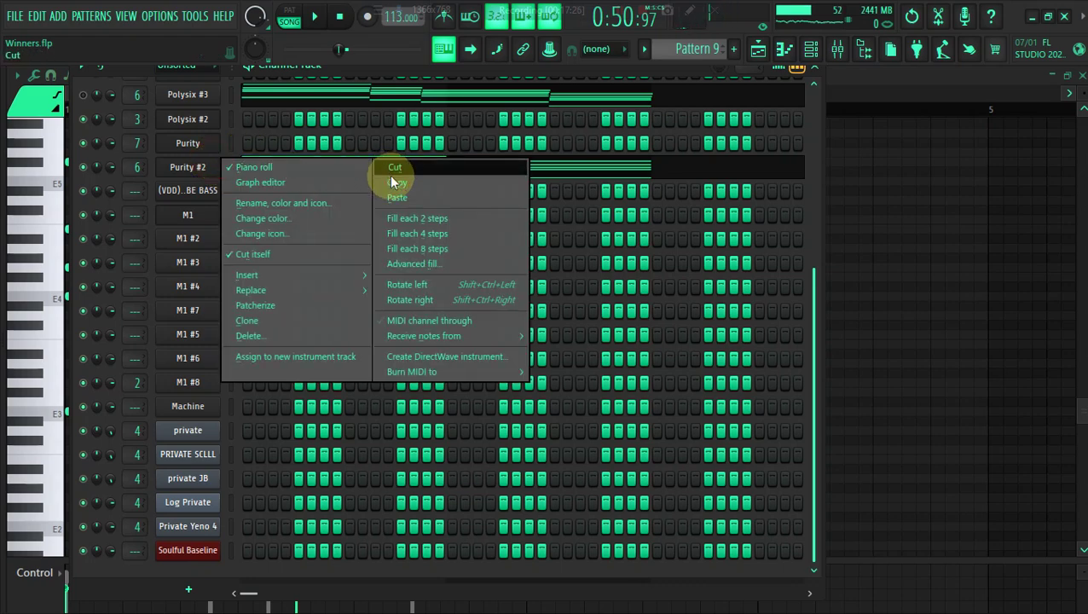
left_click(398, 182)
right_click(234, 92)
left_click(432, 129)
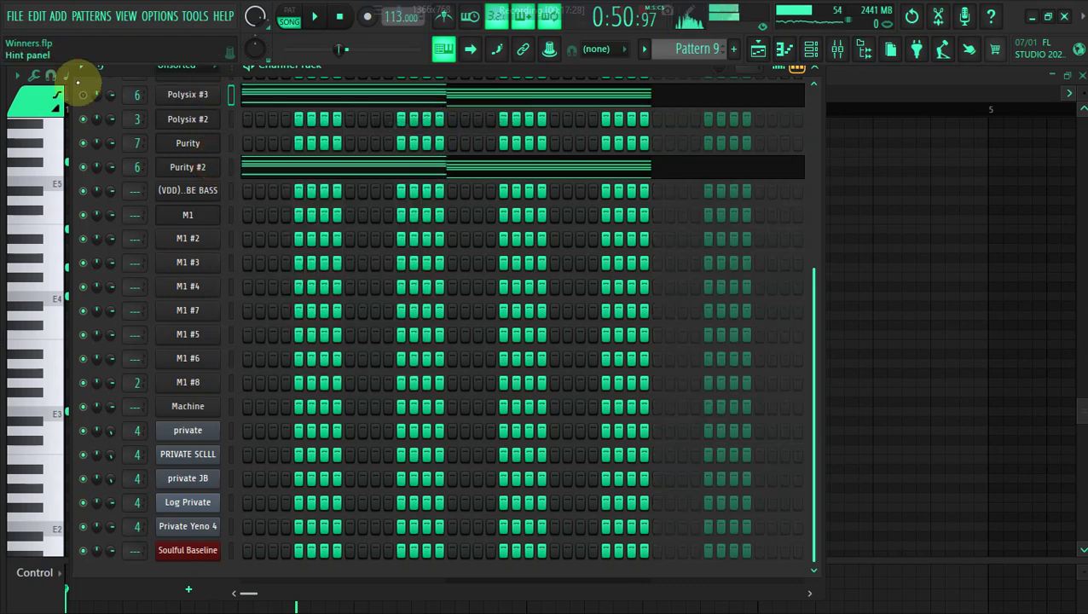
Unmute the Polysix #3 channel and play its chords layered with Purity #2 while checking its notes.
key("space")
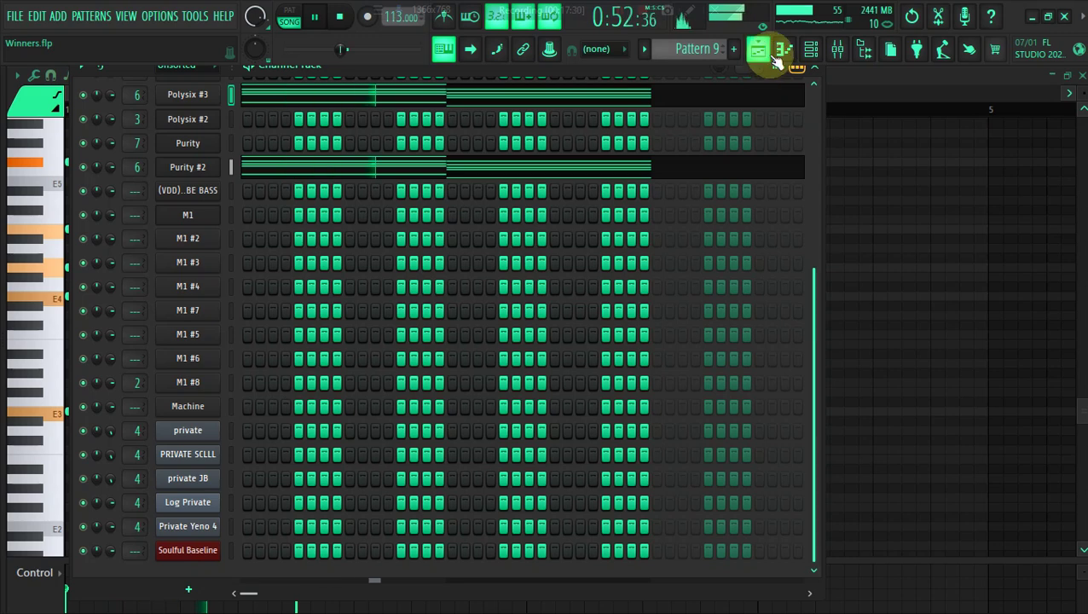
left_click(397, 92)
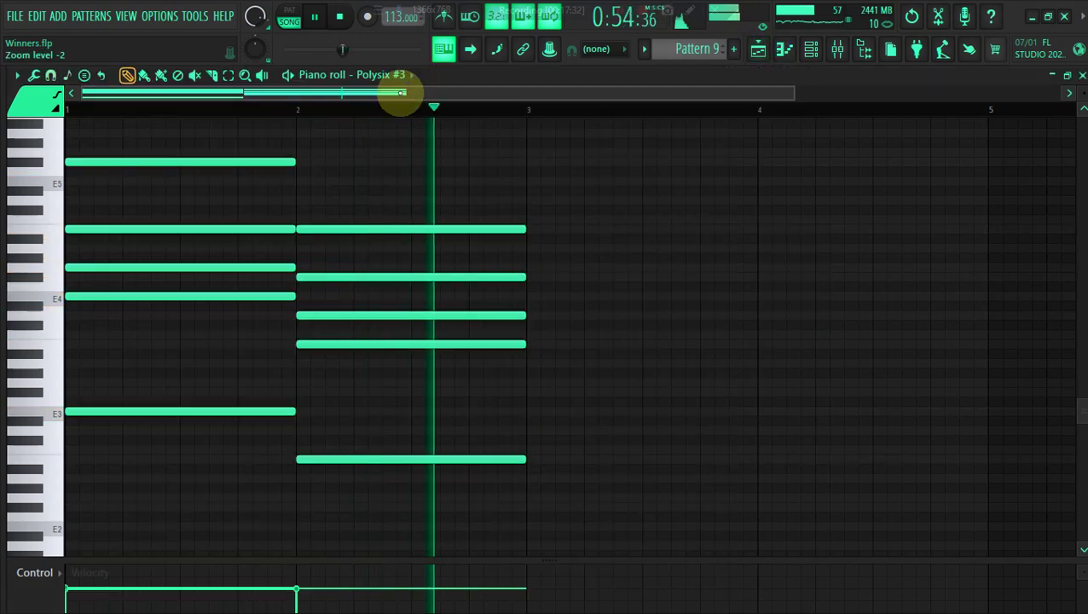
left_click(817, 54)
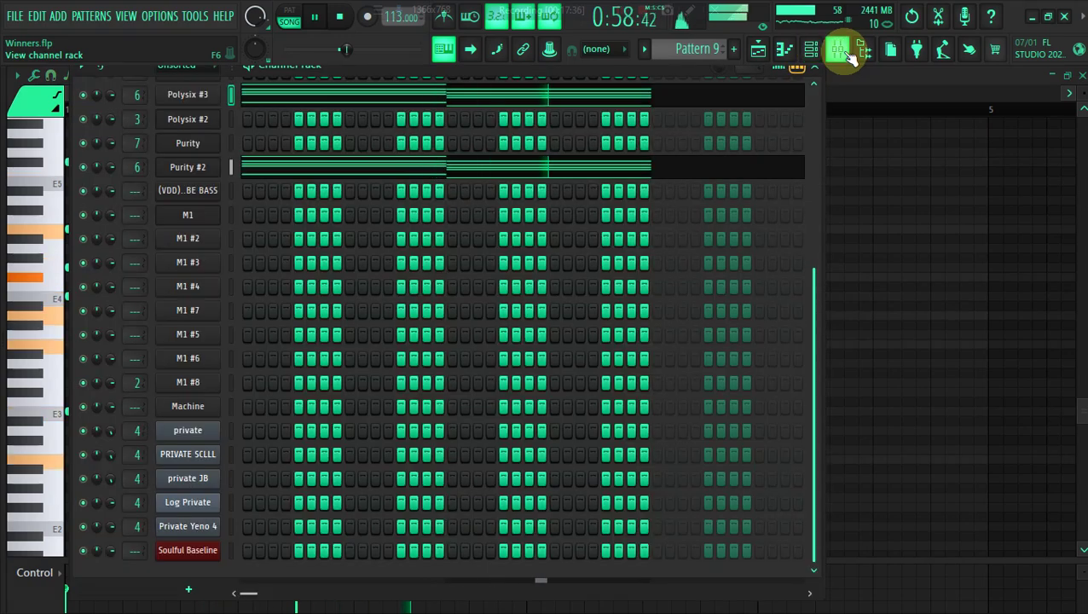
Unmute Tracks 1, 2 and 5 in the playlist and listen to them together with the Pattern 9 chords.
left_click(759, 51)
key("space")
left_click(207, 139)
left_click(207, 170)
key("space")
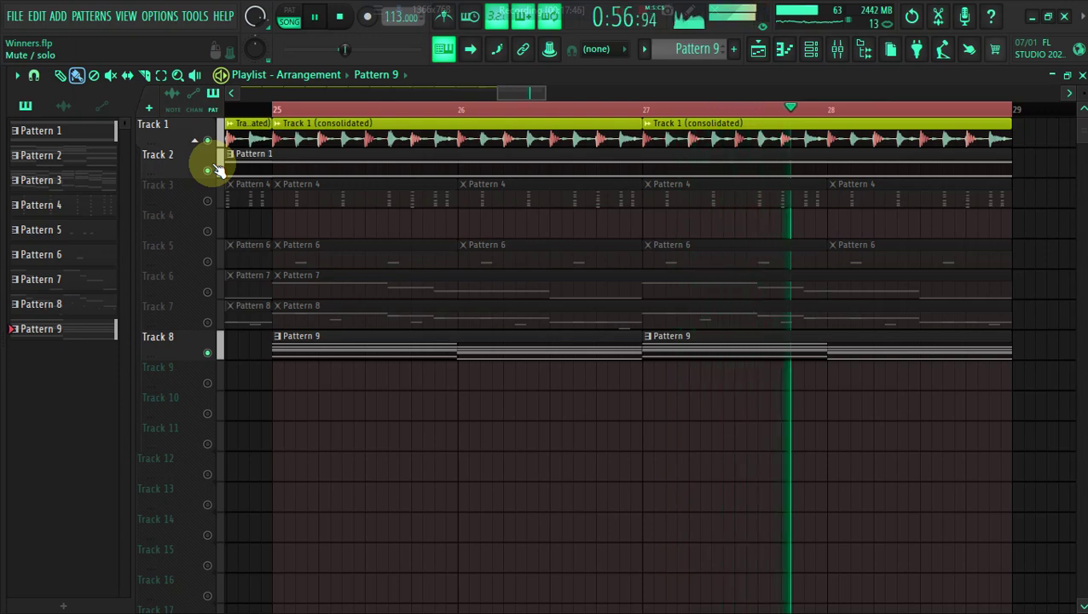
left_click(210, 263)
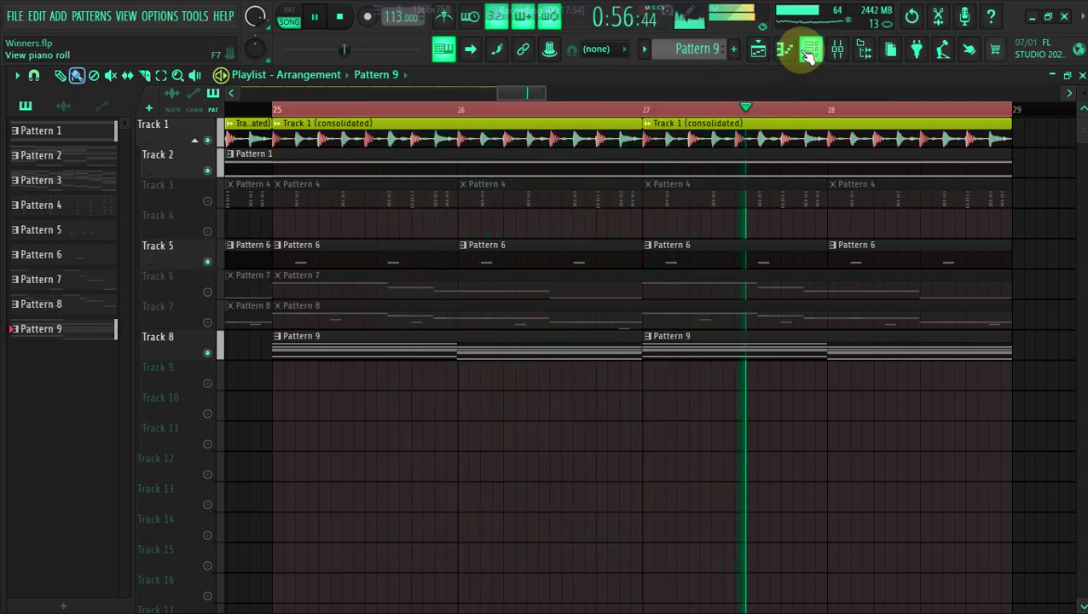
key("space")
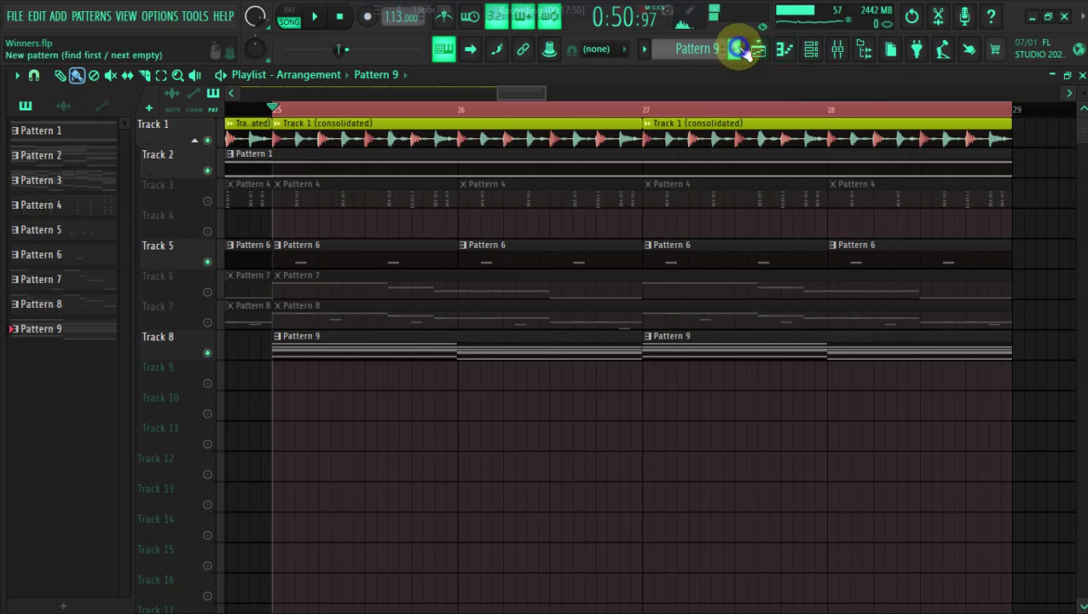
Create Pattern 10 and place its clip on Track 9 from bar 25, stretched to bar 29.
left_click(734, 49)
left_click(754, 68)
left_click(277, 369)
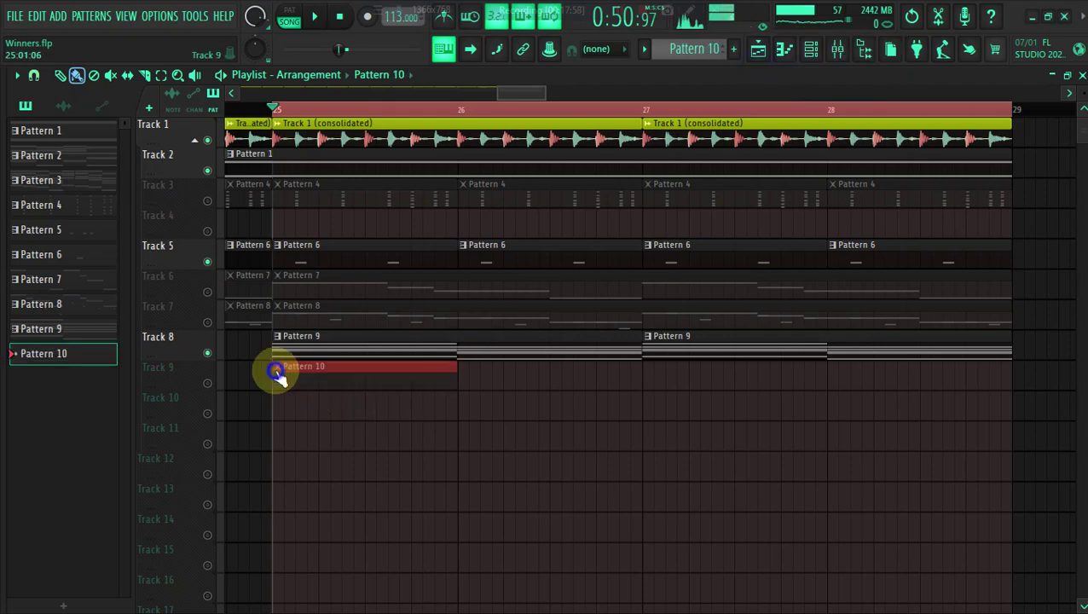
left_click_drag(457, 380, 1008, 389)
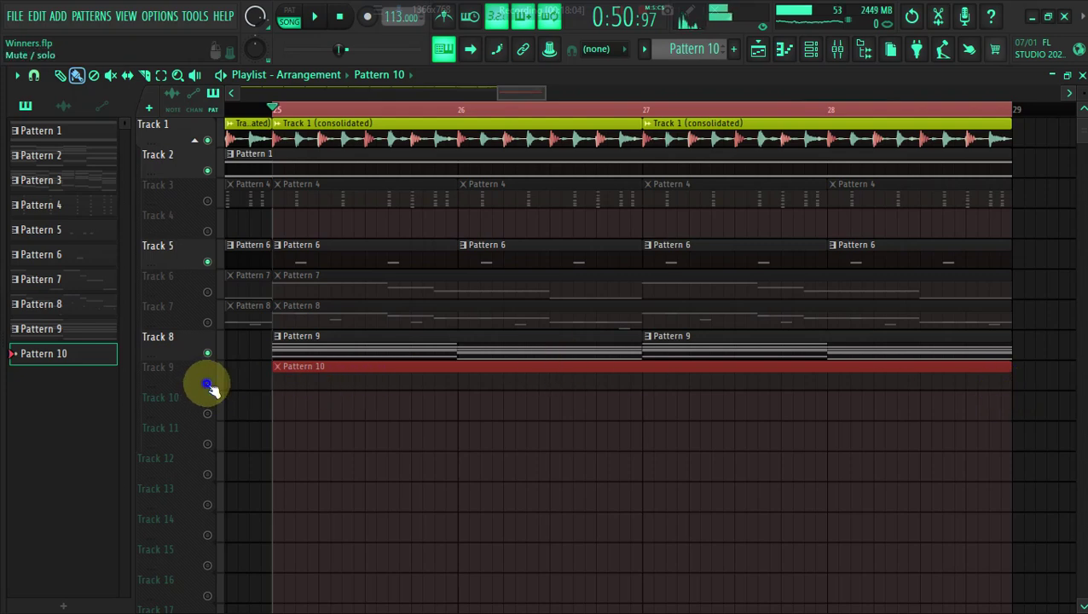
Add a Kontakt channel while the song plays and load the Saxophones I instrument into it.
left_click(810, 49)
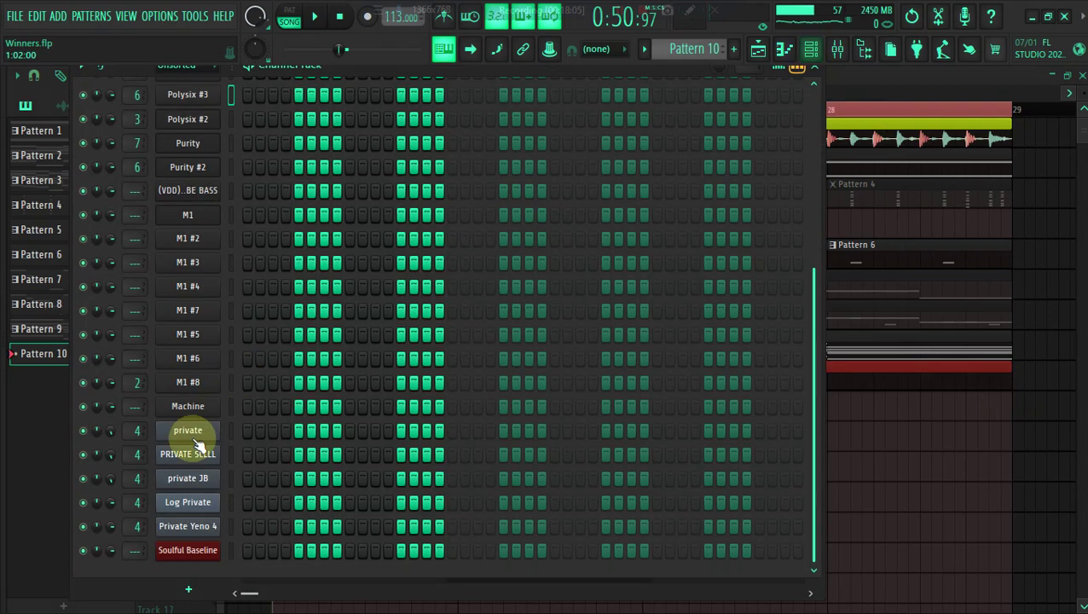
left_click(187, 589)
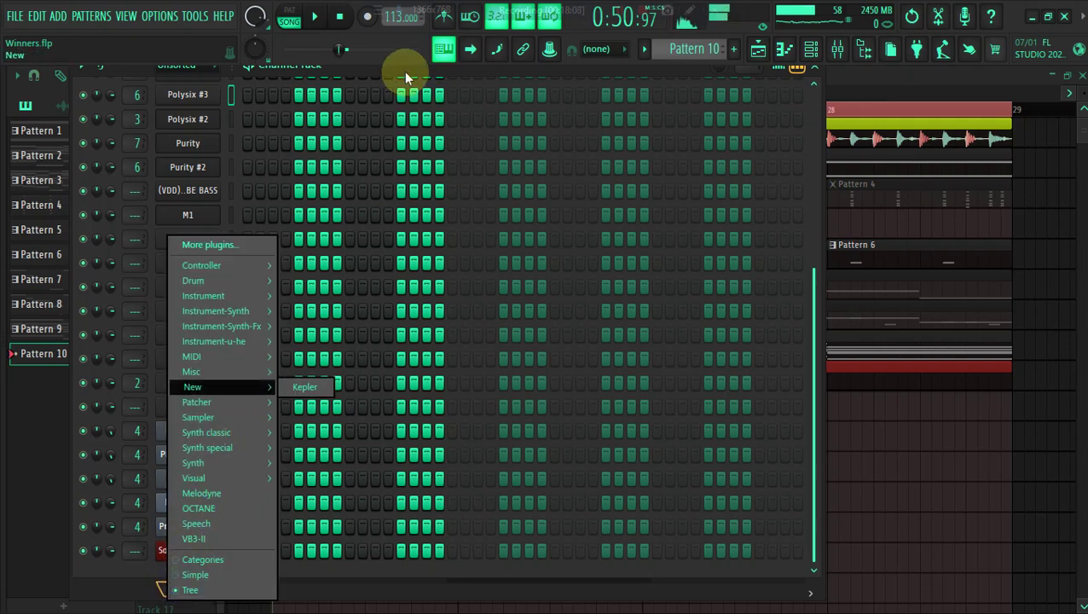
left_click(406, 76)
key("space")
left_click(188, 588)
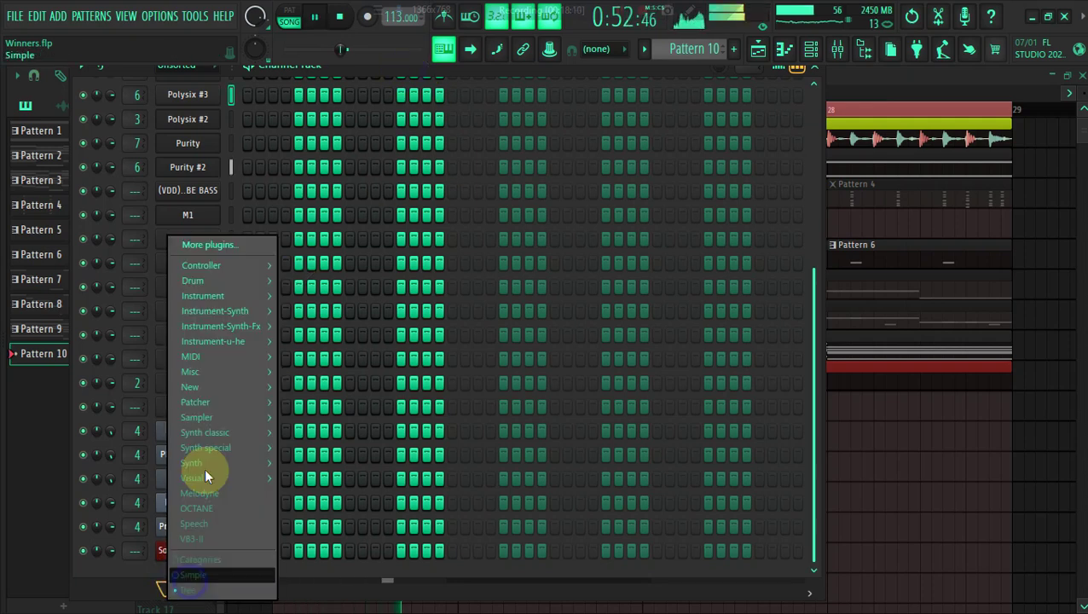
mouse_move(235, 298)
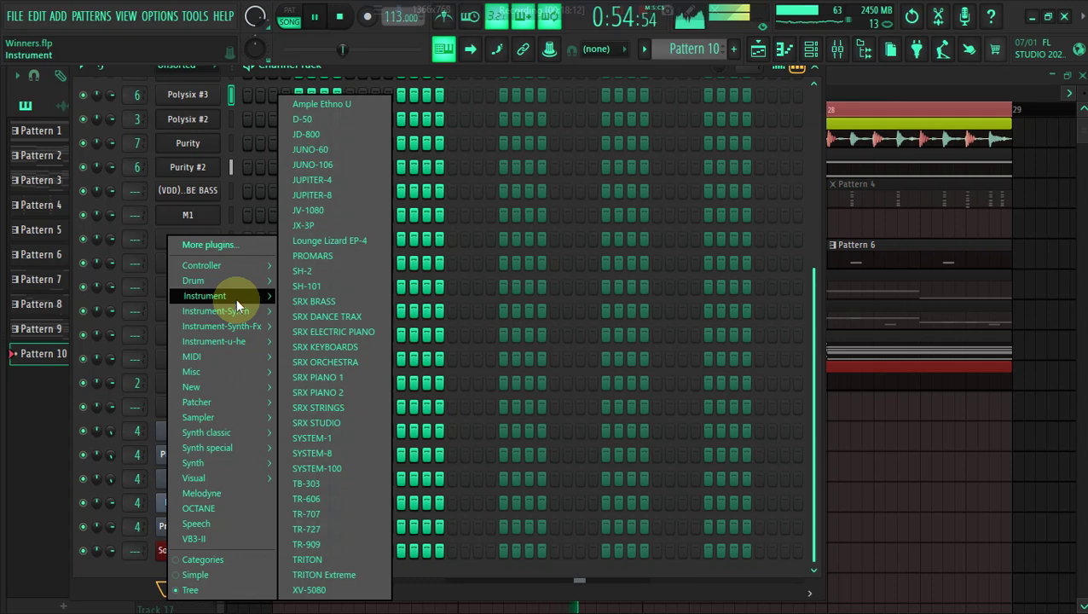
mouse_move(254, 448)
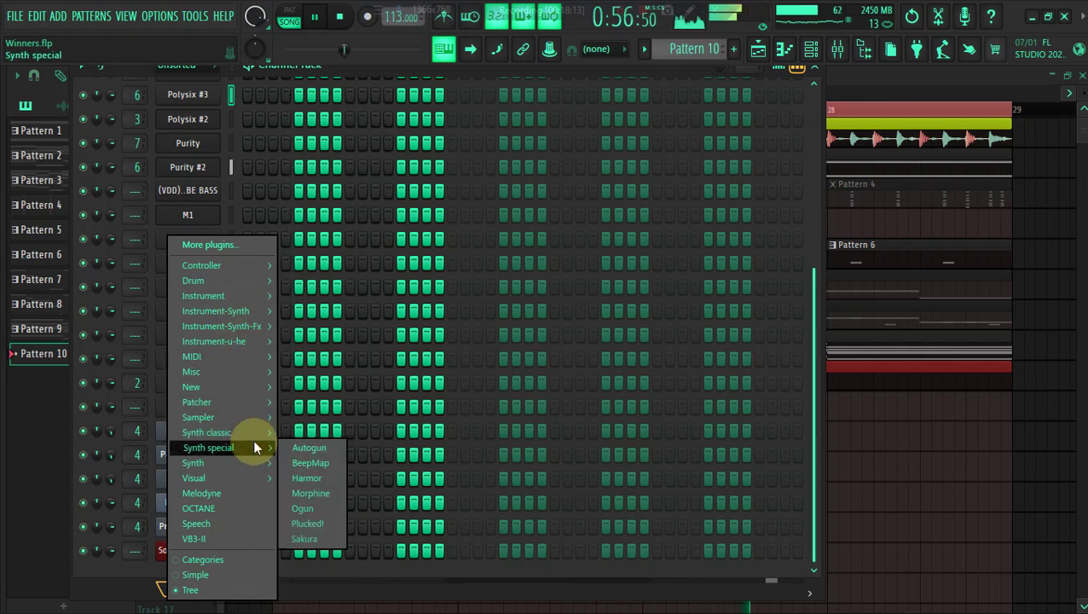
mouse_move(267, 479)
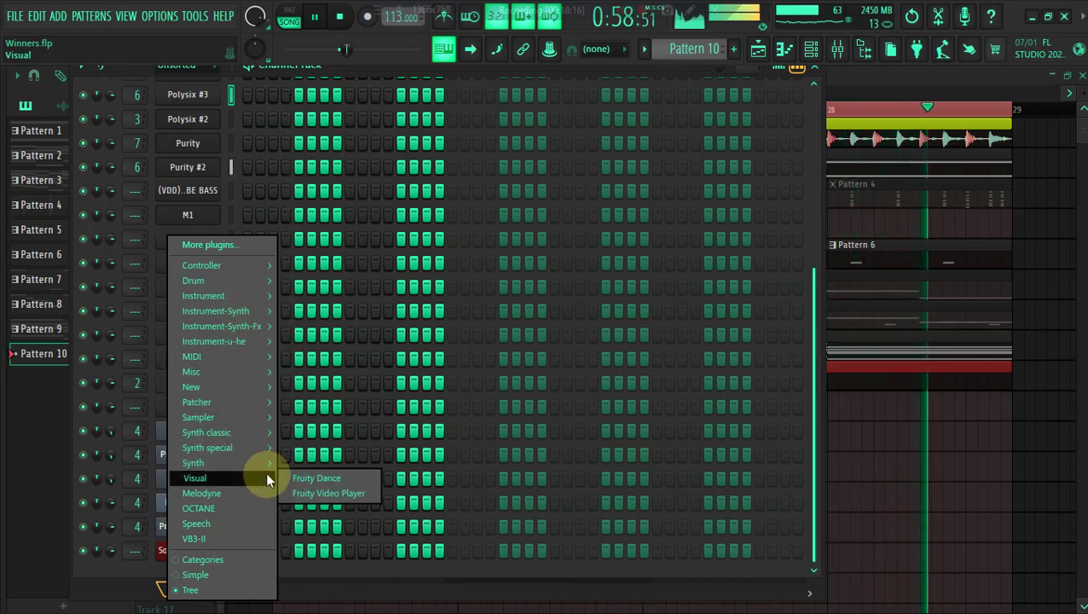
left_click(307, 460)
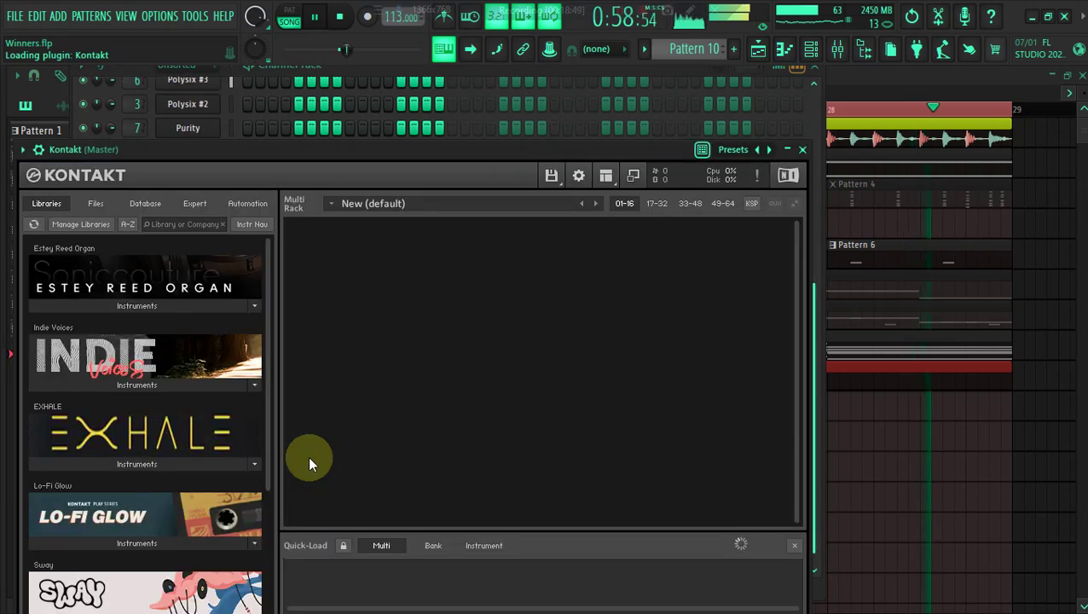
left_click(552, 176)
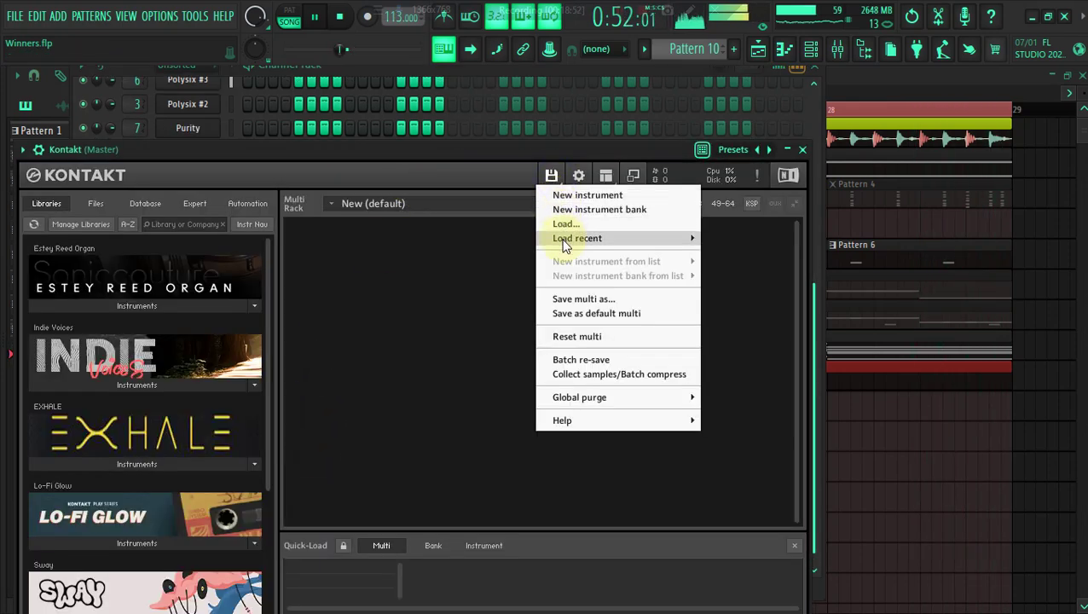
mouse_move(563, 245)
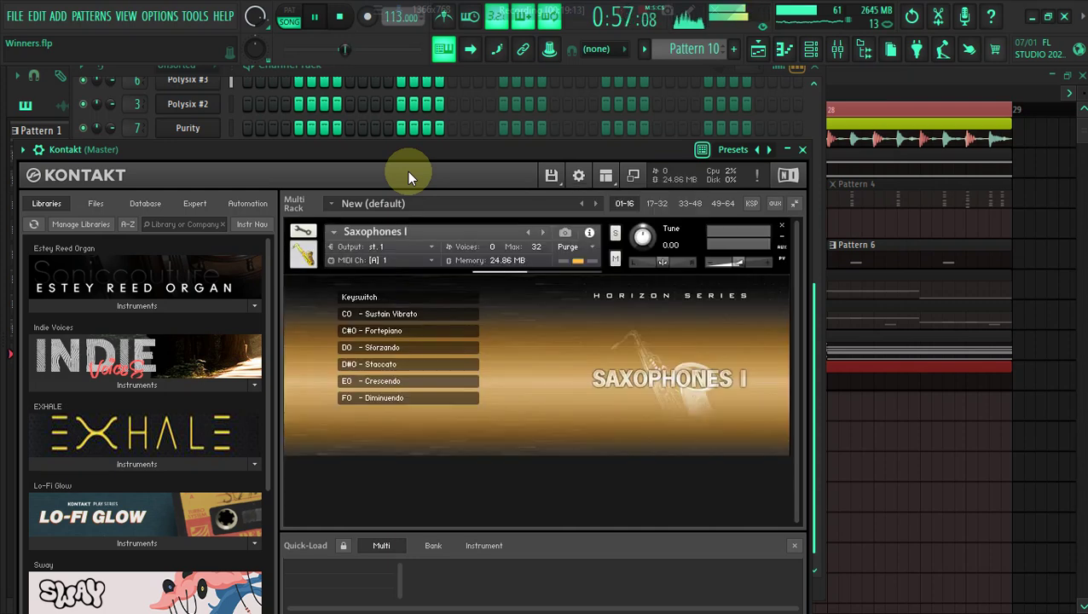
Replace the Saxophones I instrument in Kontakt with Sensual Sax (PG) and return to the playlist.
left_click(781, 226)
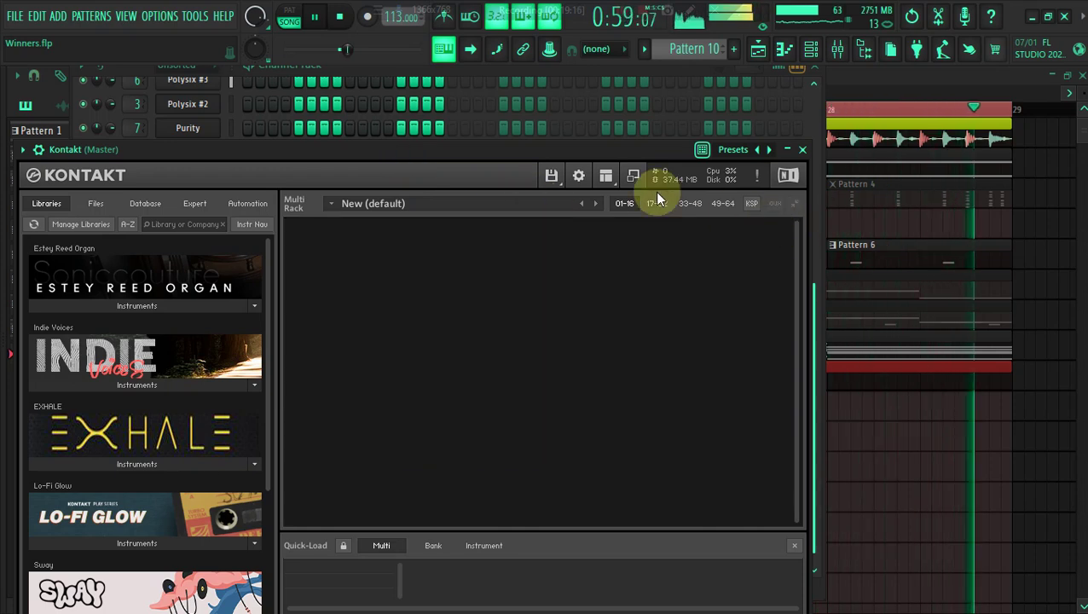
left_click(551, 175)
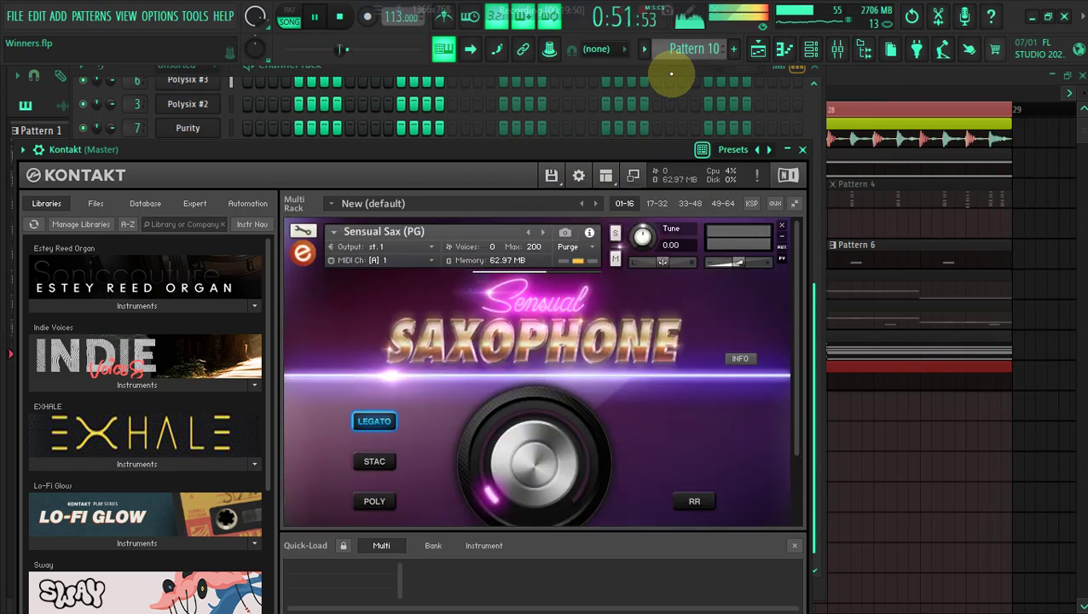
left_click(670, 74)
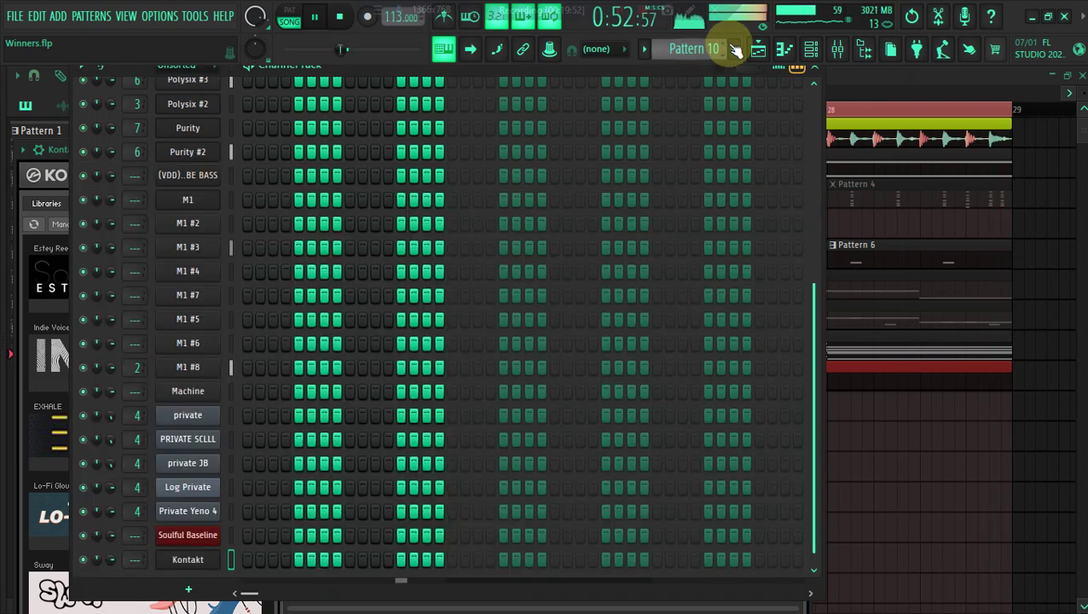
left_click(758, 49)
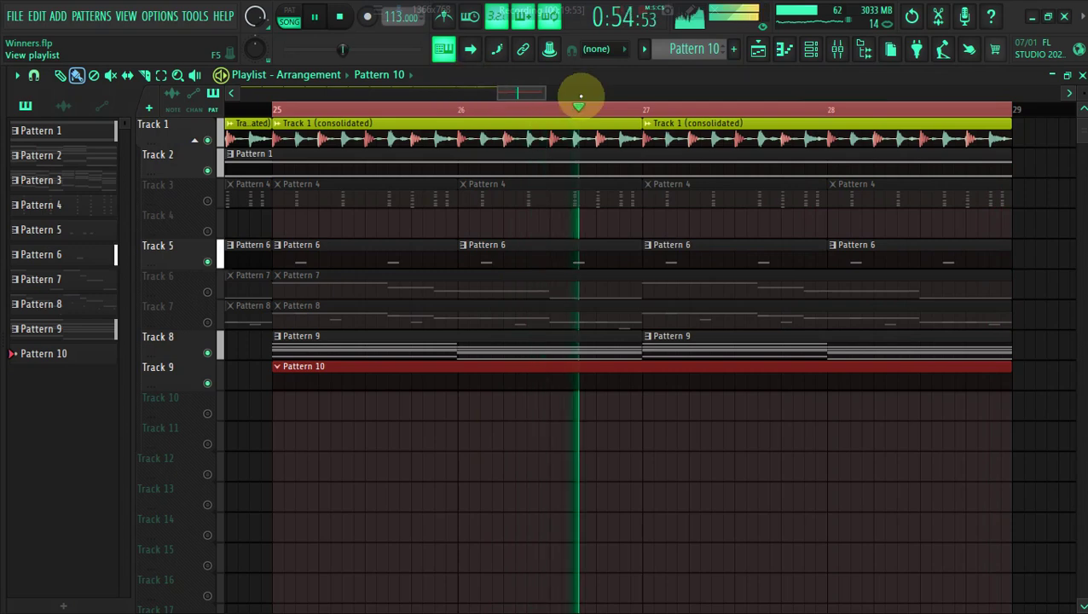
Inspect the Insert 9 track in the mixer, return to the playlist and stop playback.
left_click(840, 48)
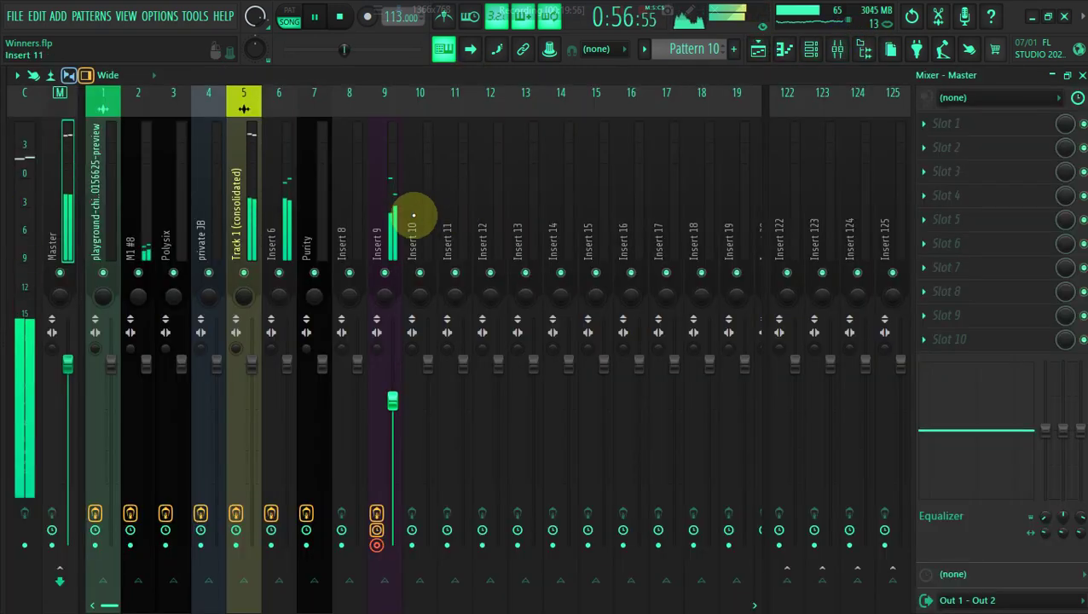
left_click(380, 213)
left_click(762, 52)
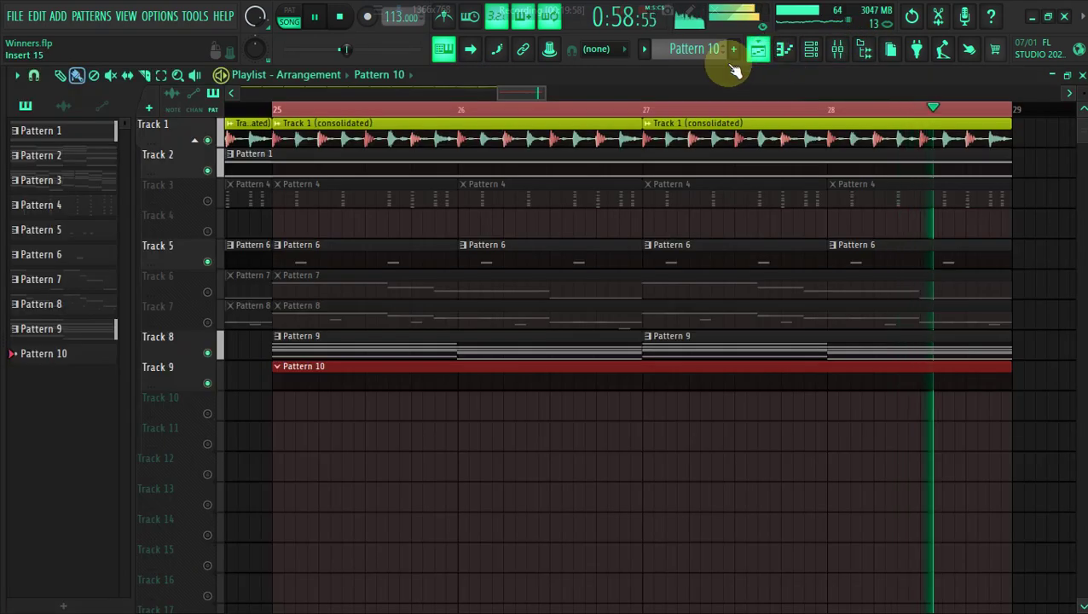
left_click_drag(504, 93, 500, 93)
key("space")
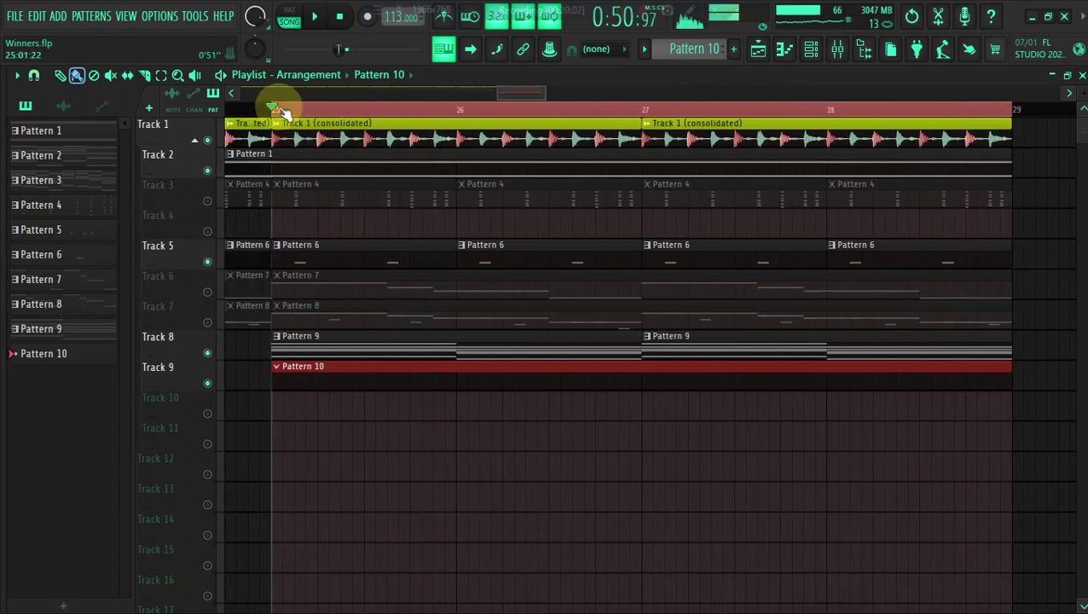
Slice the Pattern 1 clip on Track 2 at bar 25 and replace its second part with a full-length Pattern 1 clip.
key("ctrl+a")
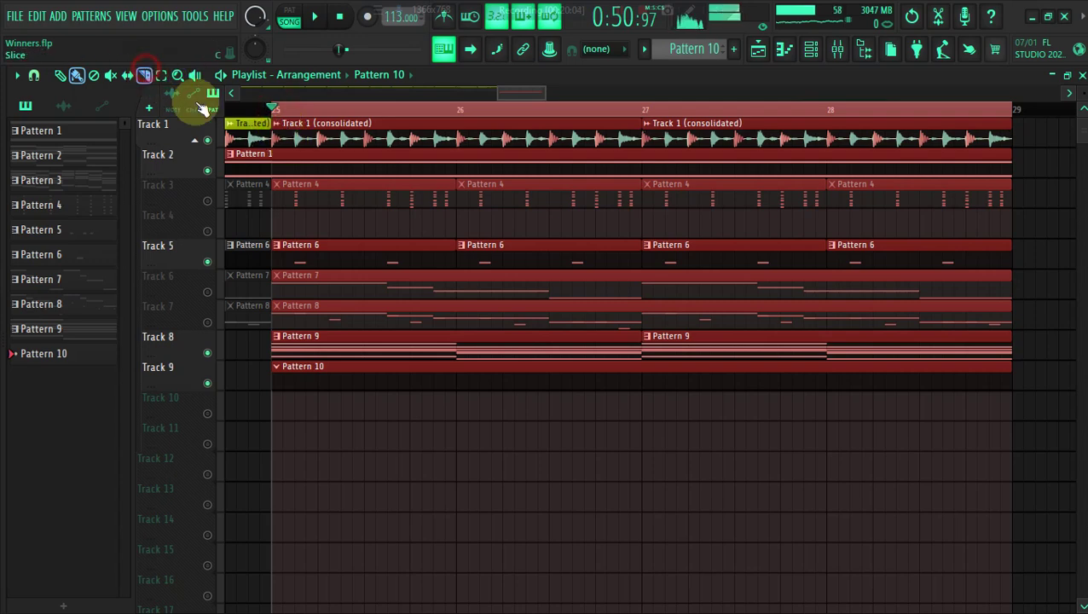
right_click(290, 163)
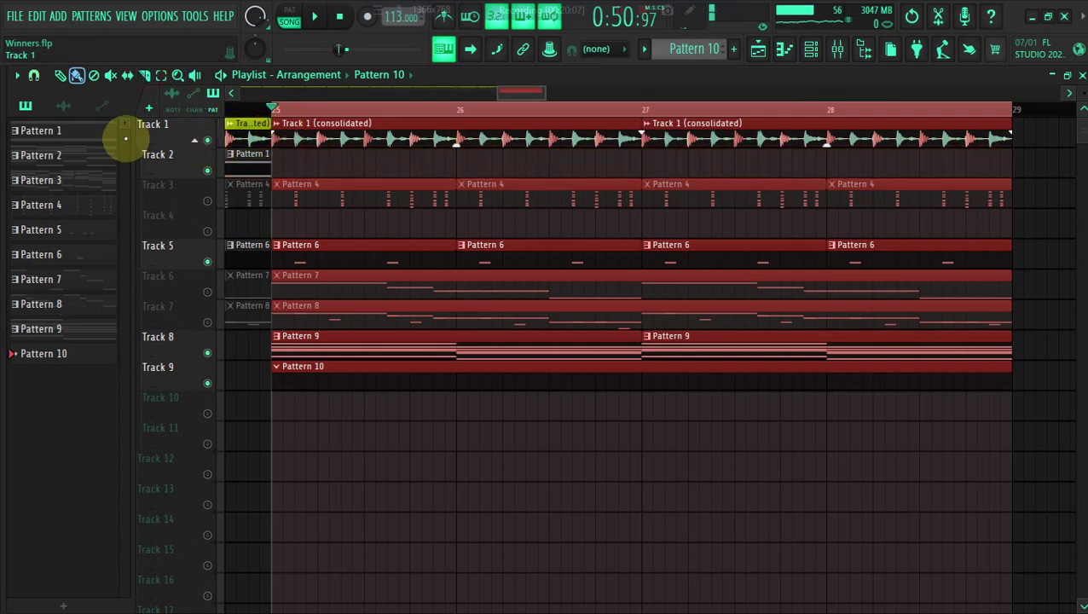
key("ctrl+z")
left_click(280, 160)
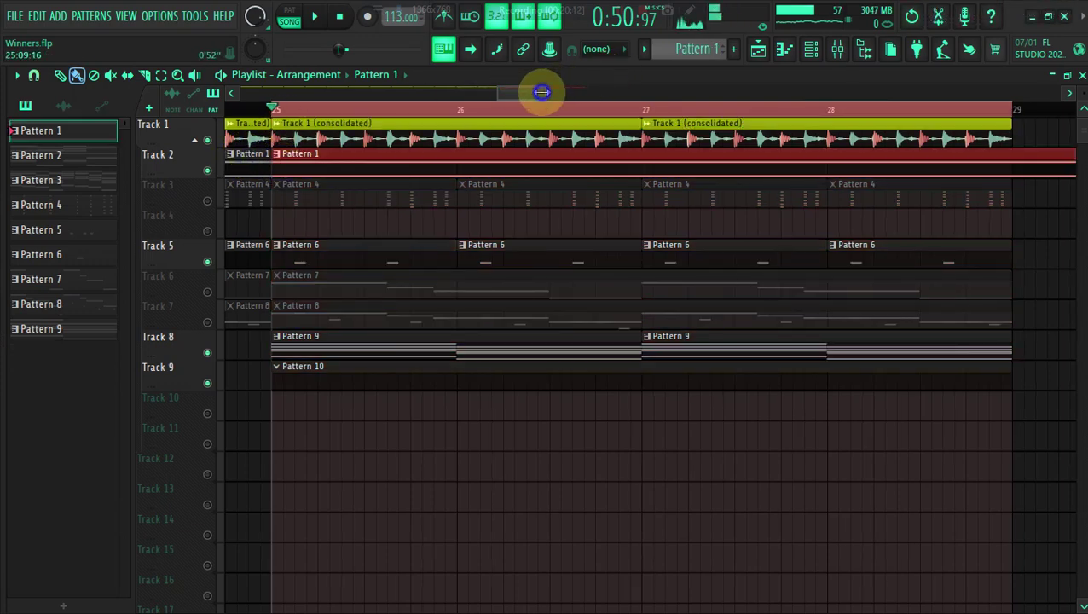
Fill bars 29 to 32 with repeated Track 1 (consolidated), Pattern 6 and Pattern 9 clips on Tracks 1, 5 and 8.
left_click_drag(543, 92, 636, 95)
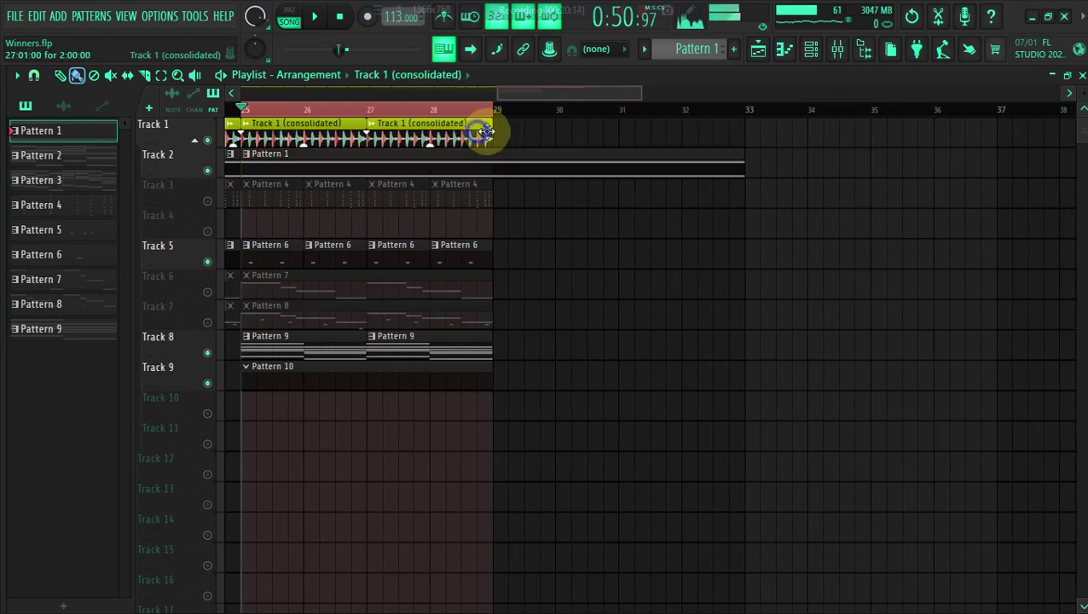
left_click(483, 132)
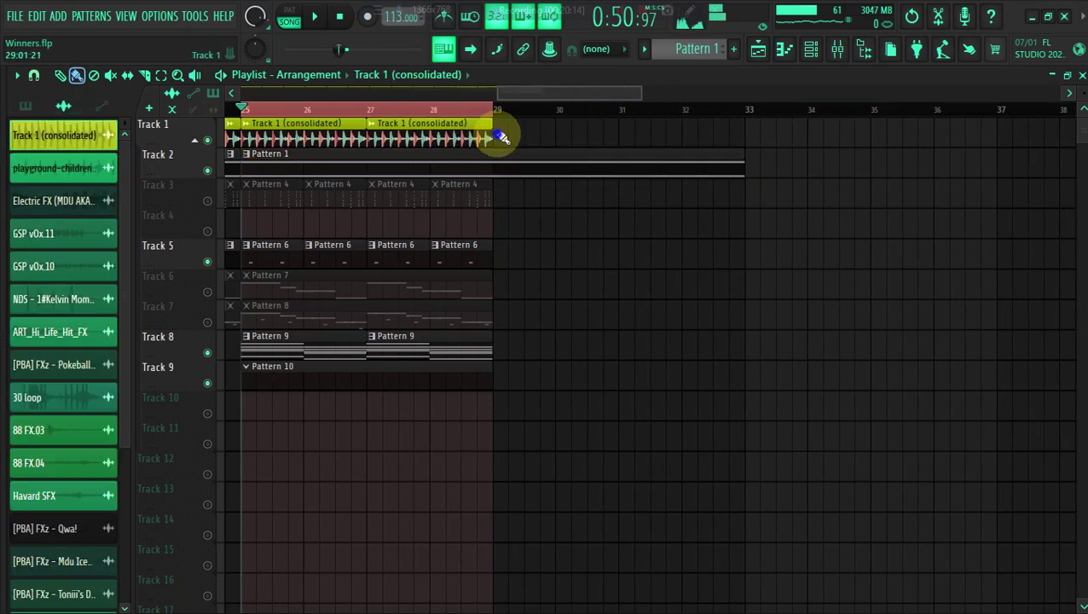
left_click(485, 256)
left_click_drag(510, 256, 712, 266)
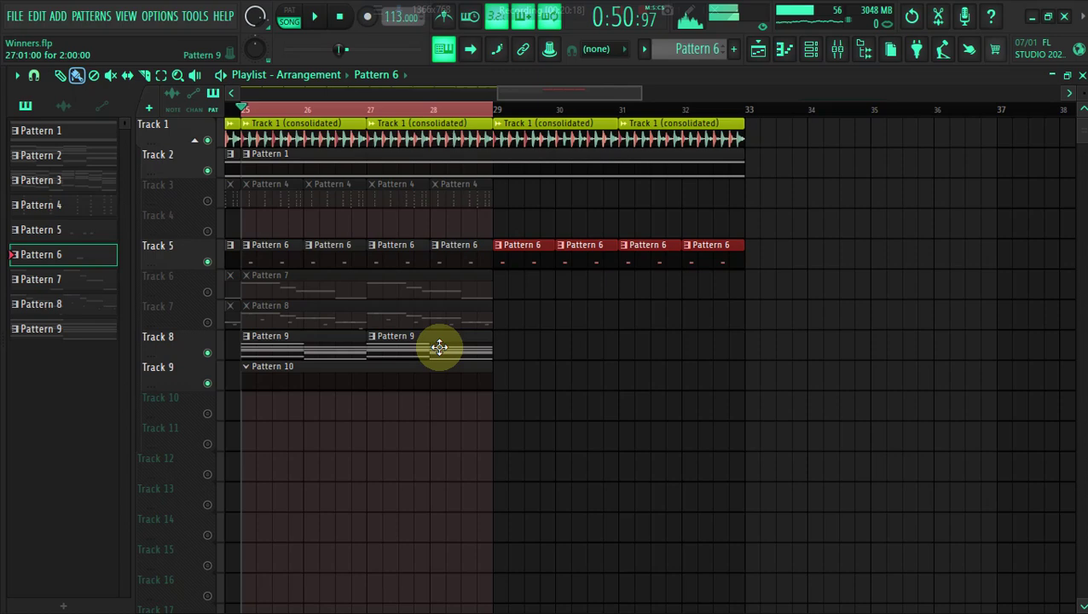
left_click_drag(506, 353, 657, 352)
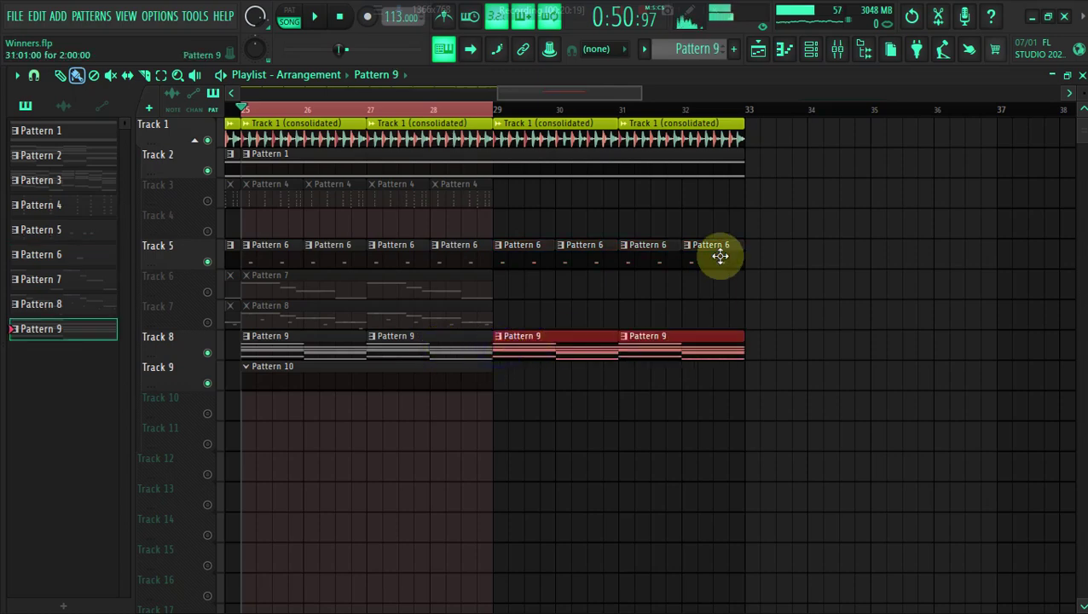
Extend the loop range through bar 32 and add Pattern 10 on Track 9 and Pattern 7 on Track 6 at bar 29.
left_click(745, 107, "ctrl+shift")
key("space")
left_click(549, 379)
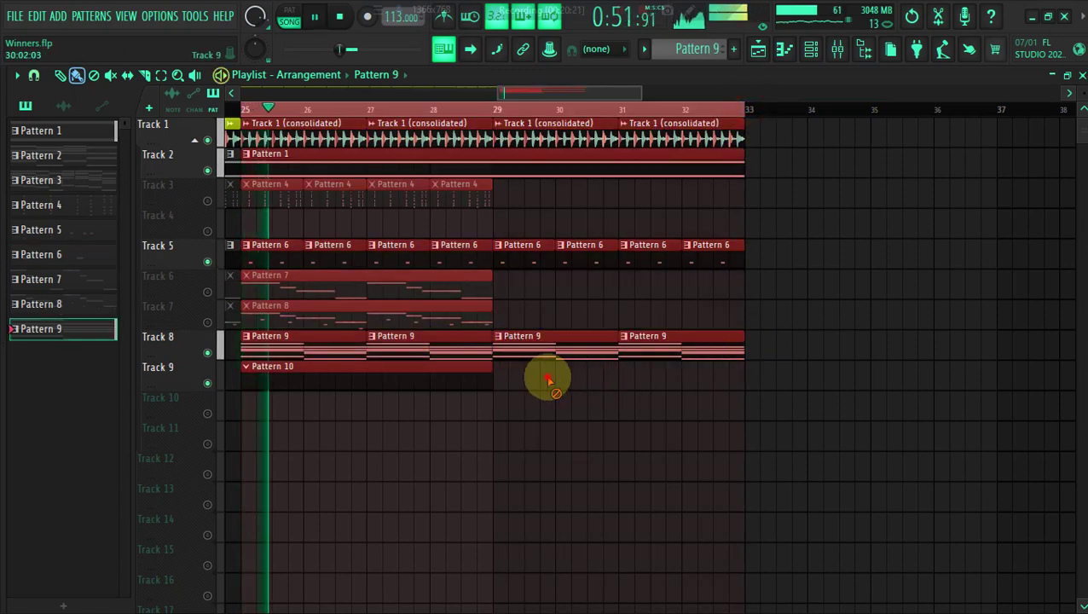
left_click(498, 377)
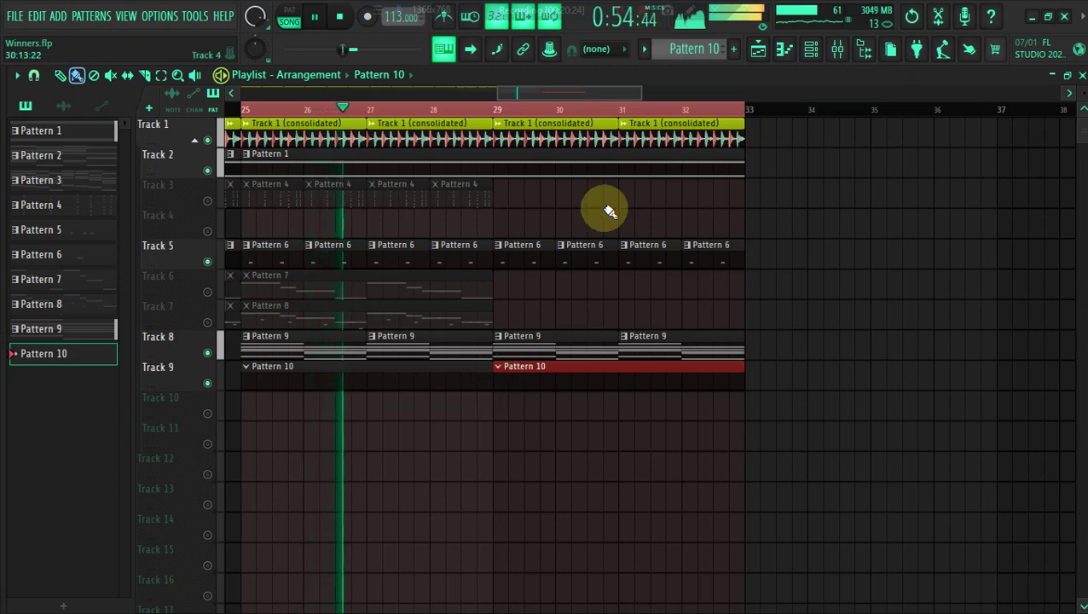
left_click(333, 343)
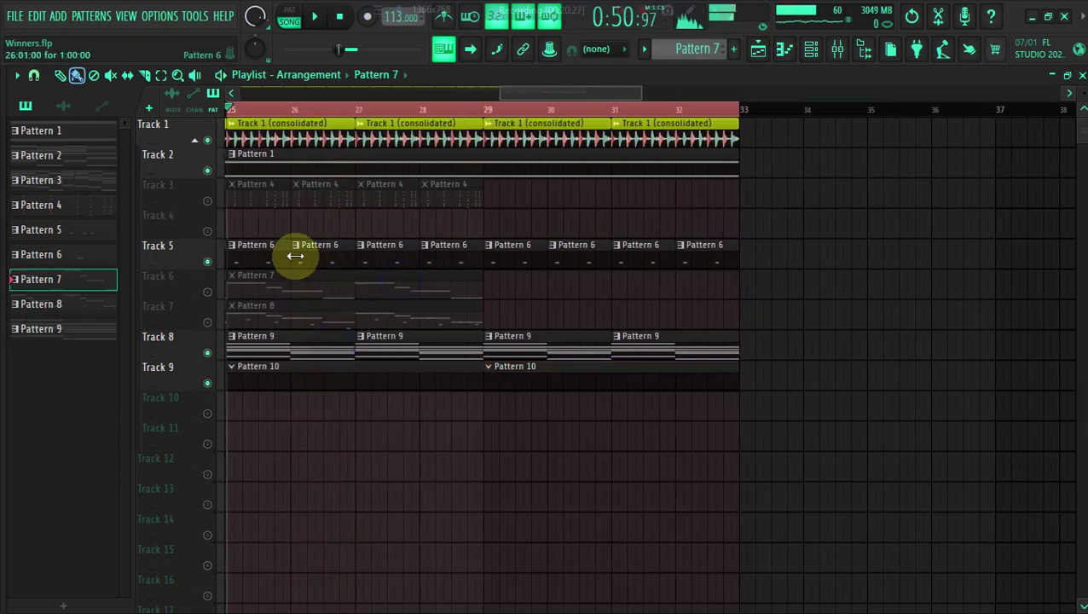
left_click(493, 286)
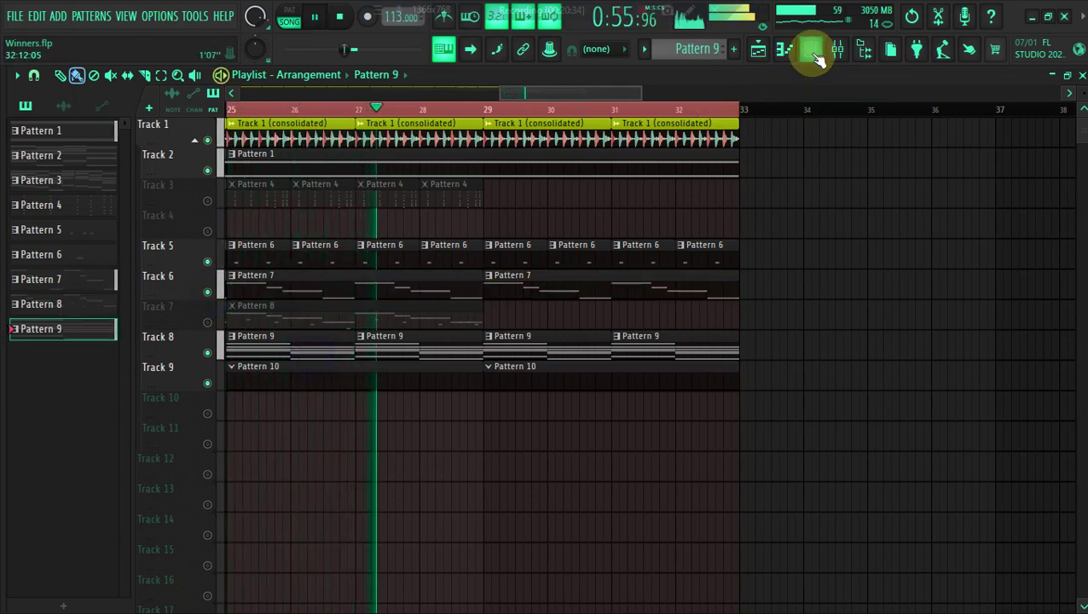
Copy the Polysix #3 notes of Pattern 9 in the channel rack and return to the playlist with playback stopped.
left_click(810, 48)
right_click(209, 280)
left_click(425, 291)
left_click(758, 50)
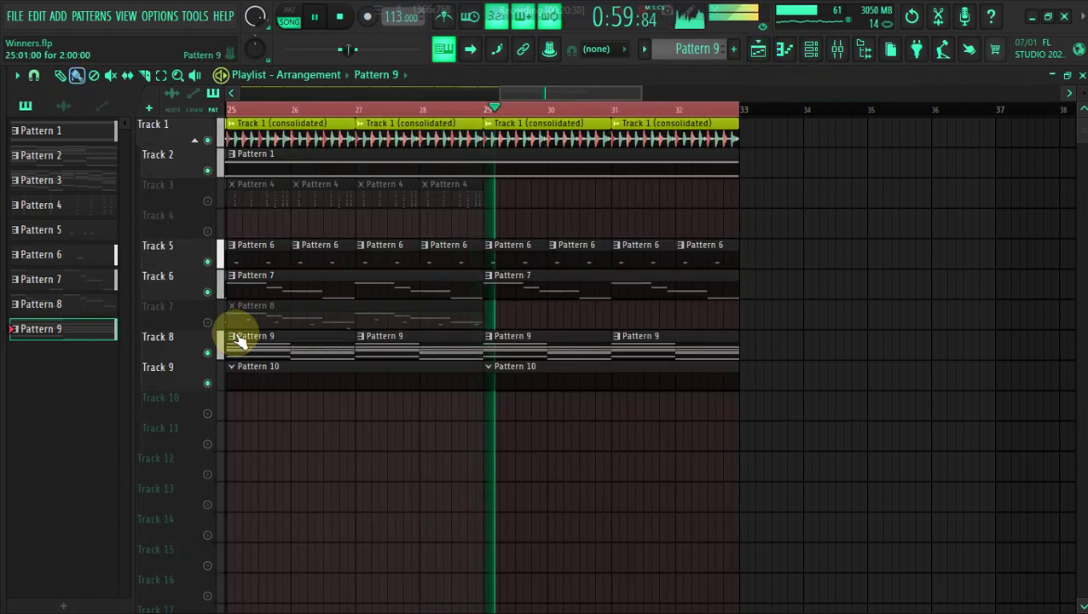
key("space")
left_click(274, 399)
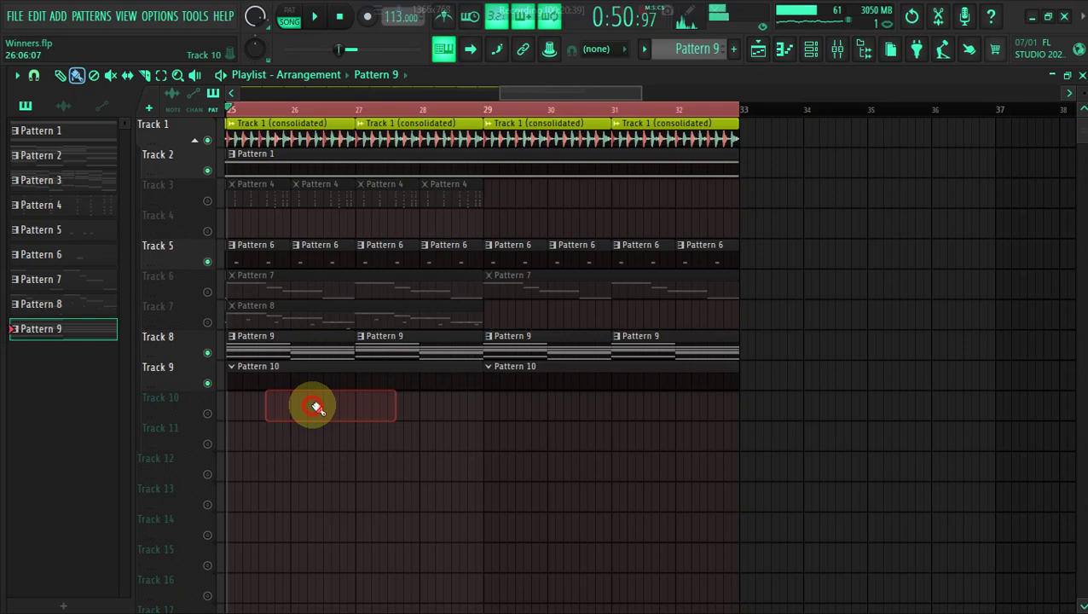
right_click(313, 384)
key("ctrl+z")
Paste the copied notes into the H-HAT8 channel of Pattern 10 and play the result from the playlist.
left_click(371, 372)
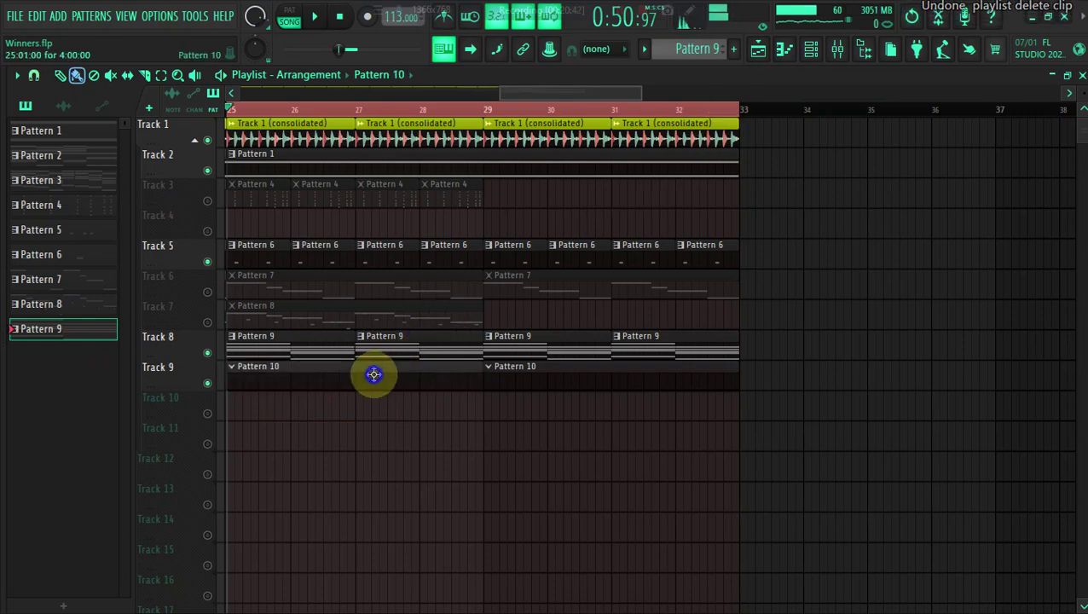
left_click(806, 59)
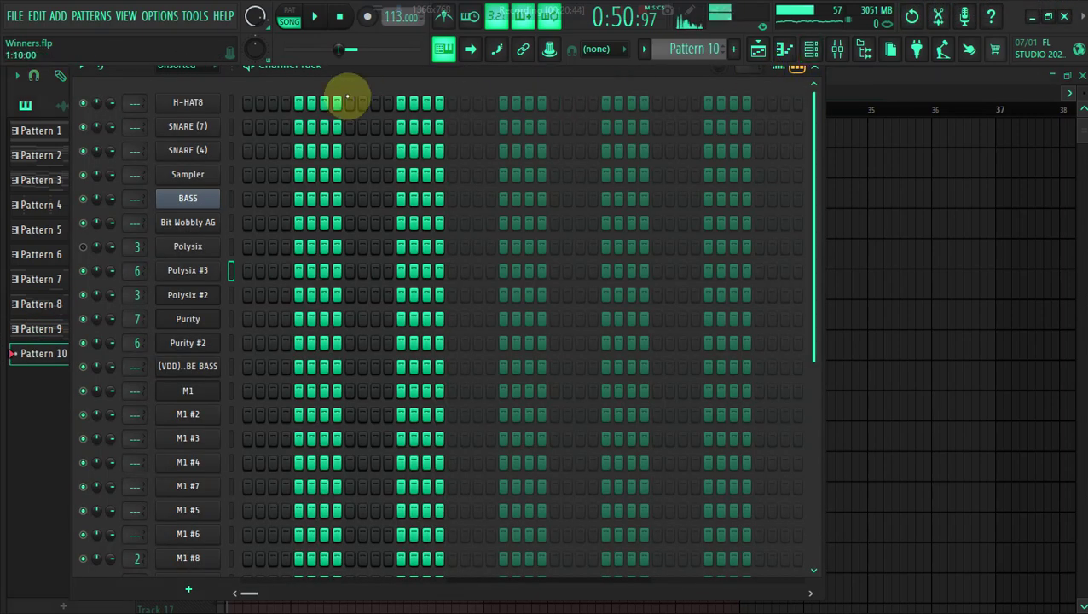
right_click(223, 103)
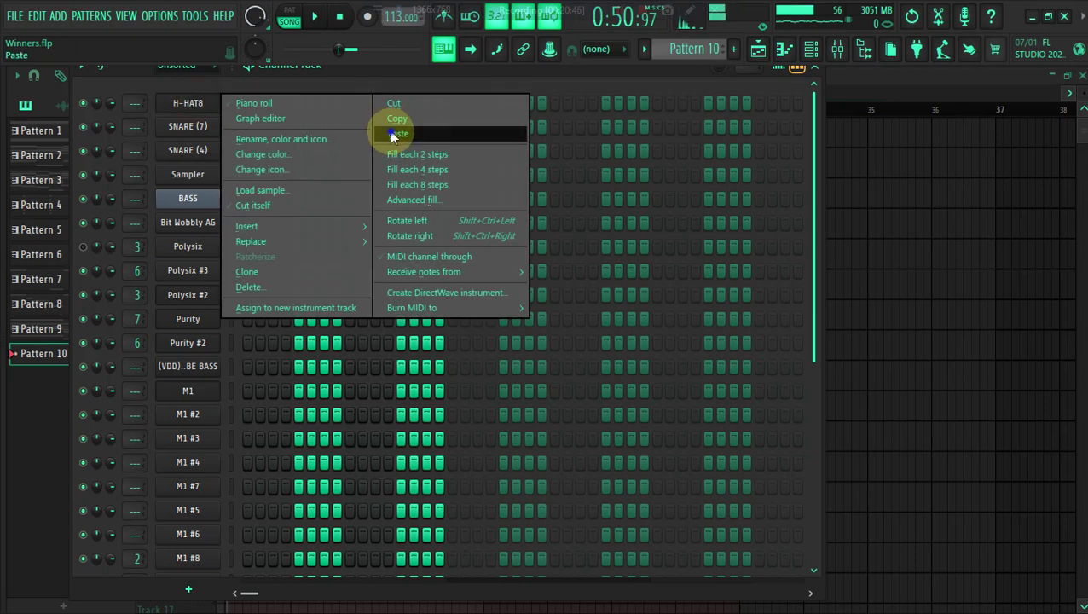
left_click(389, 129)
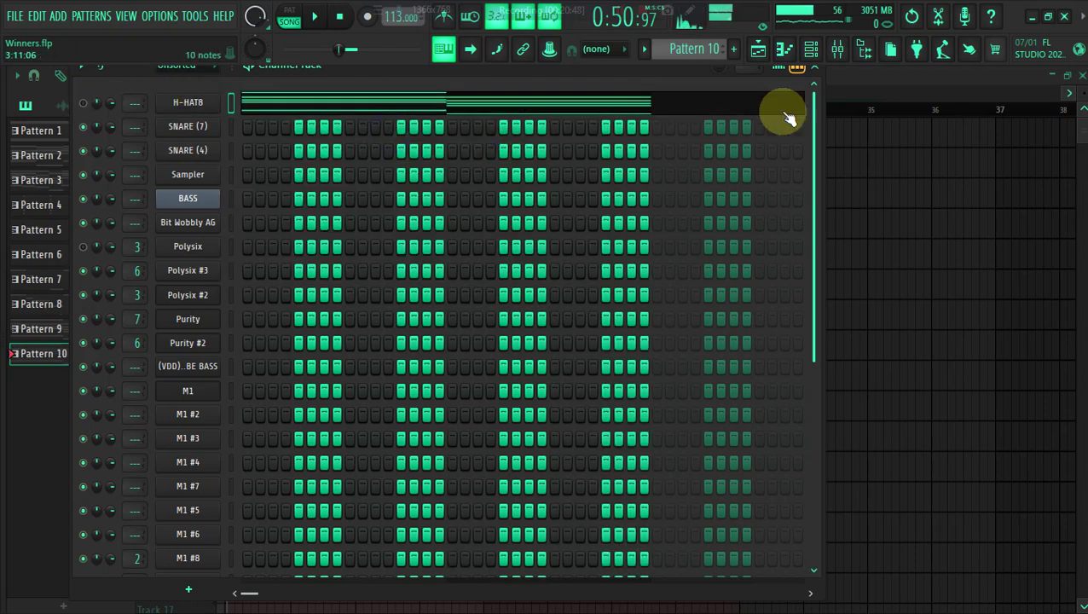
left_click(758, 51)
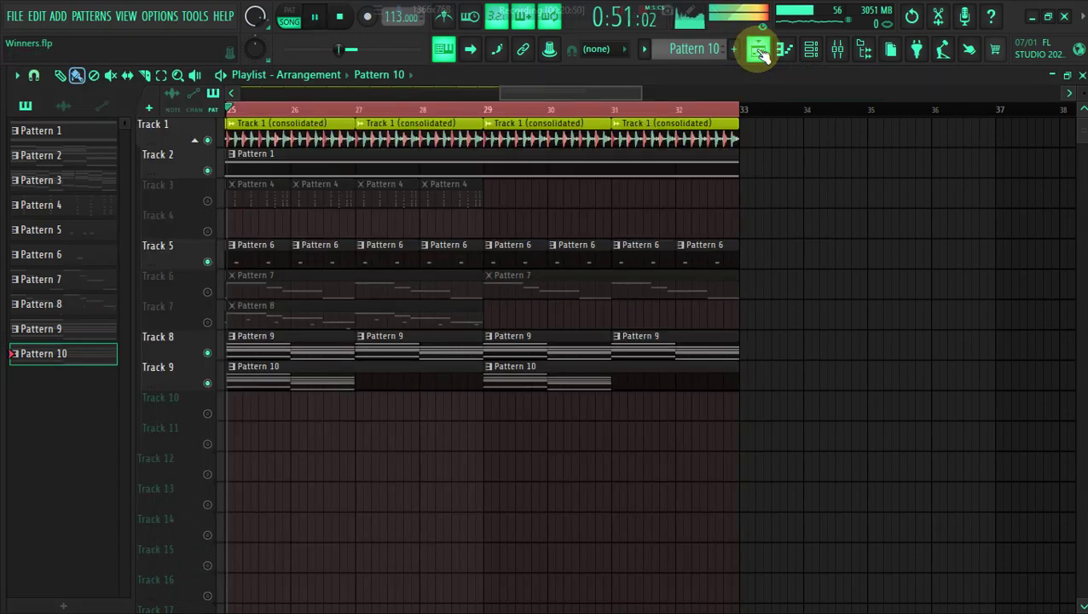
Duplicate all H-HAT8 chord notes of bars 1 and 2 into bars 3 and 4 of Pattern 10.
left_click(812, 49)
left_click(333, 102)
key("ctrl+a")
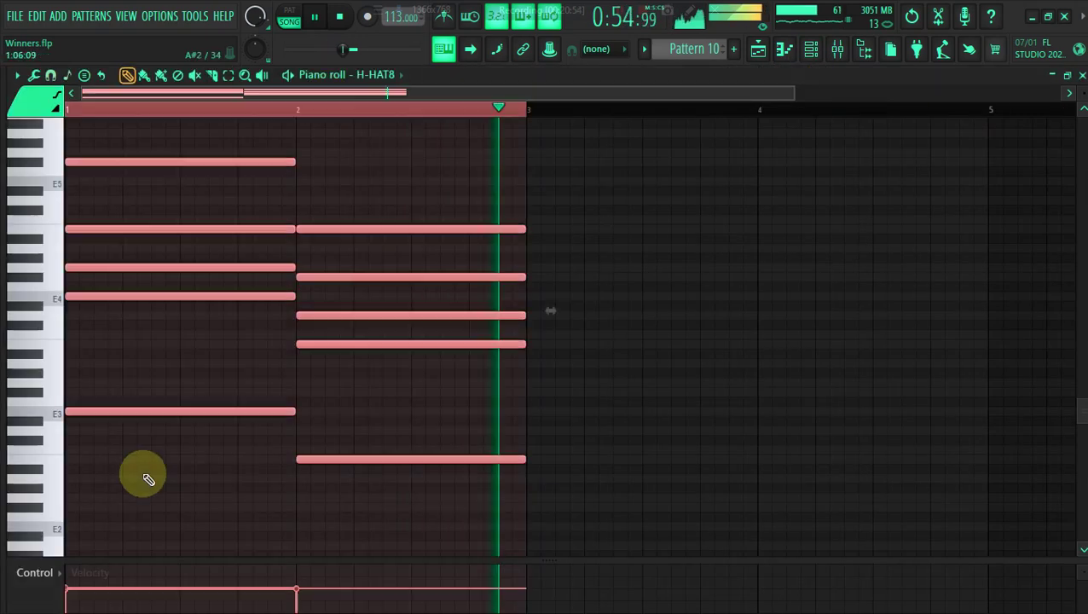
left_click_drag(125, 410, 582, 418)
key("space")
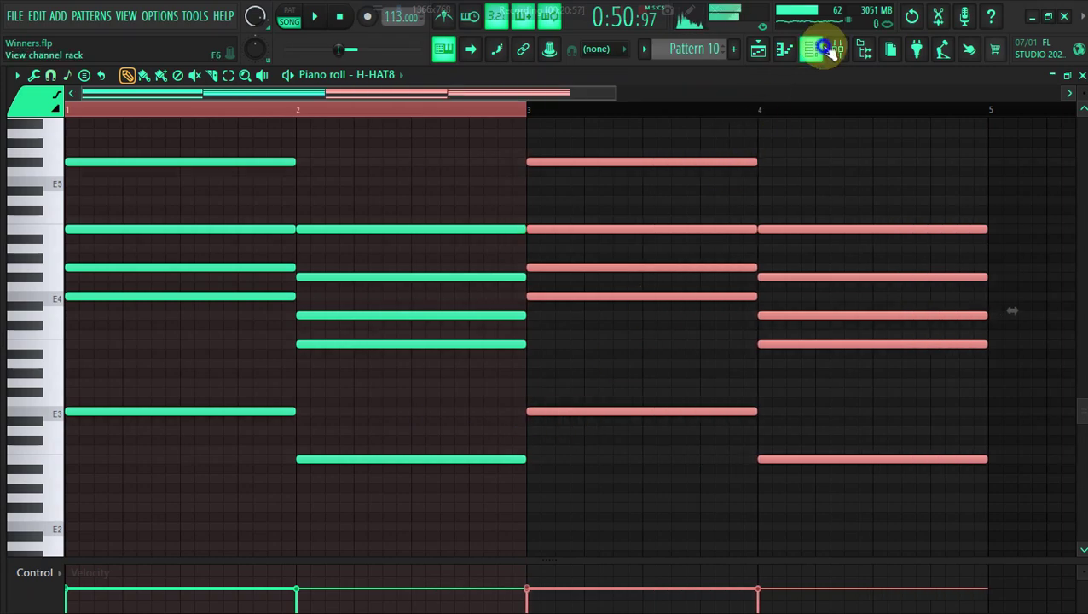
Open the Bit Wobbly AG piano roll, remove the overlong first note and place a one-step E3 note at step 3 of bar 1.
left_click(824, 50)
right_click(203, 222)
left_click(243, 225)
key("space")
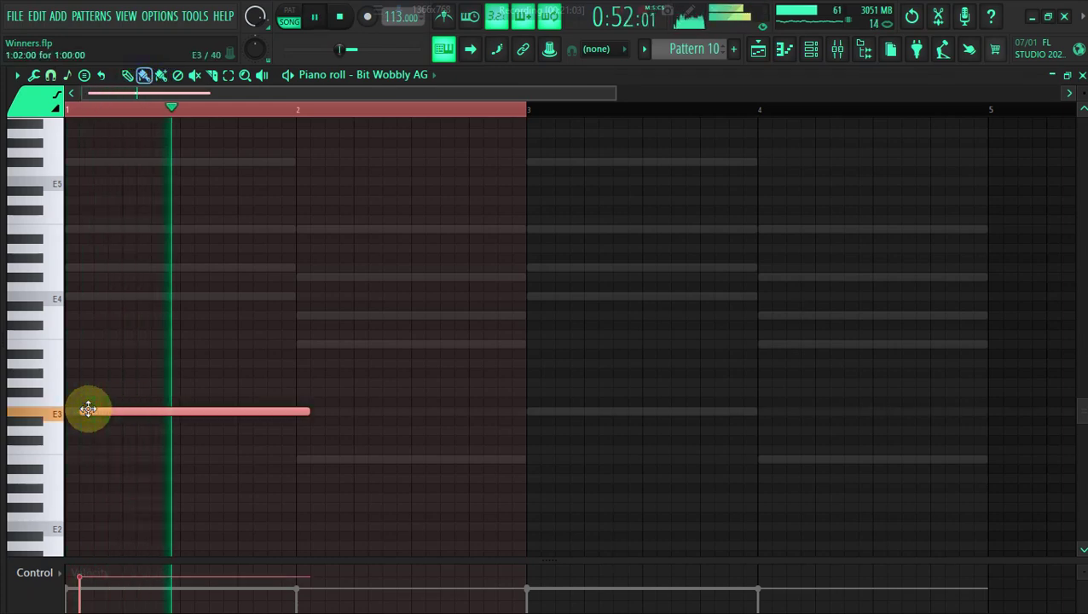
right_click(89, 411)
left_click_drag(103, 415, 104, 415)
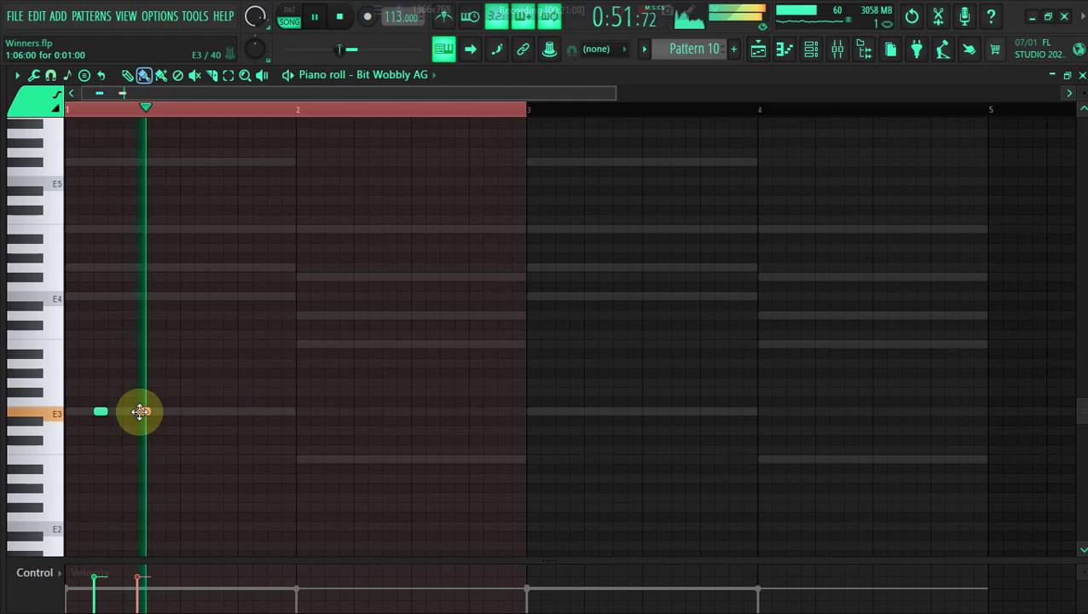
Add one-step E3 notes at steps 6, 8, 11 and 14 of bar 1 in the Bit Wobbly AG part.
left_click(140, 412)
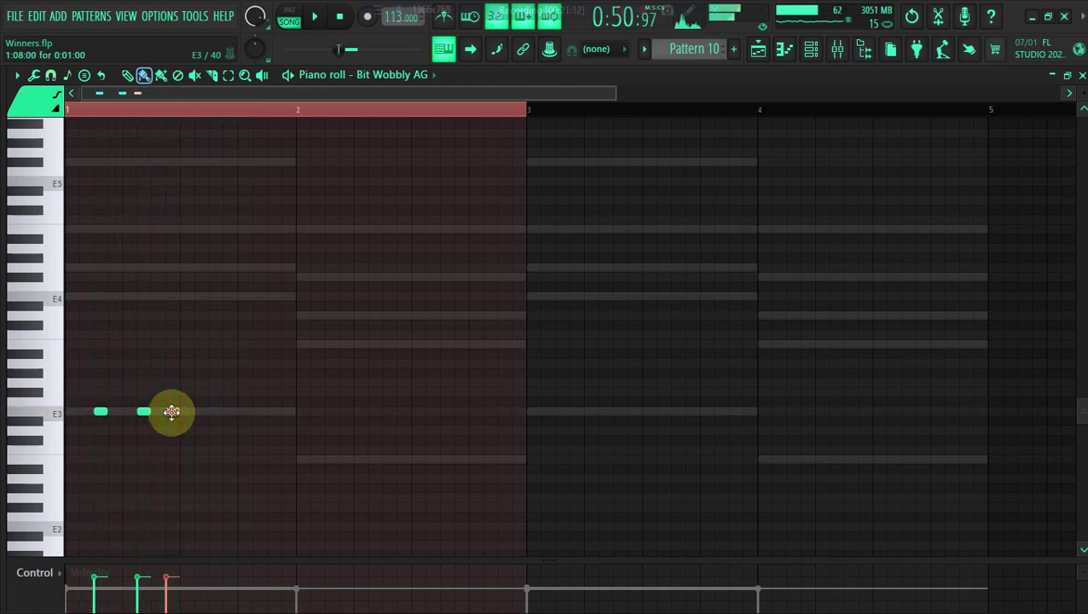
left_click(171, 412)
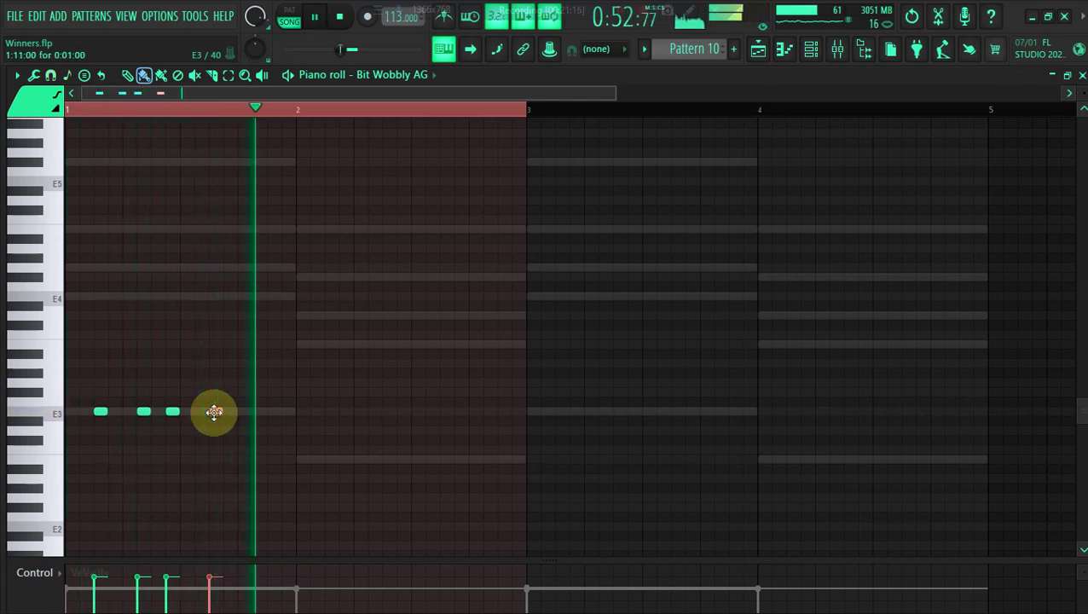
left_click(247, 412)
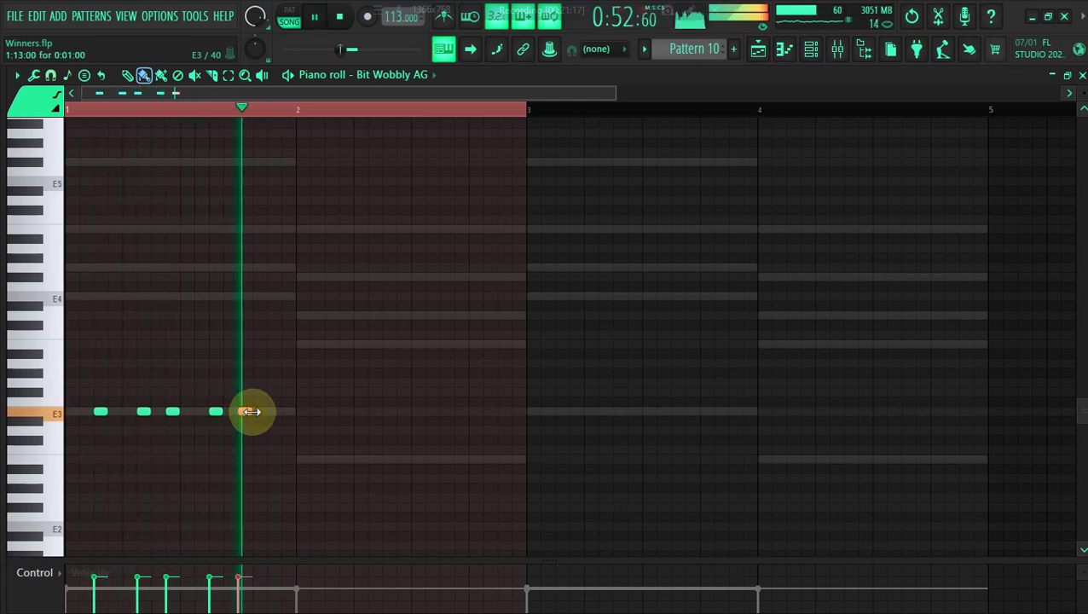
mouse_move(246, 412)
left_mouse_down()
mouse_move(274, 415)
mouse_move(259, 413)
left_mouse_up()
key("space")
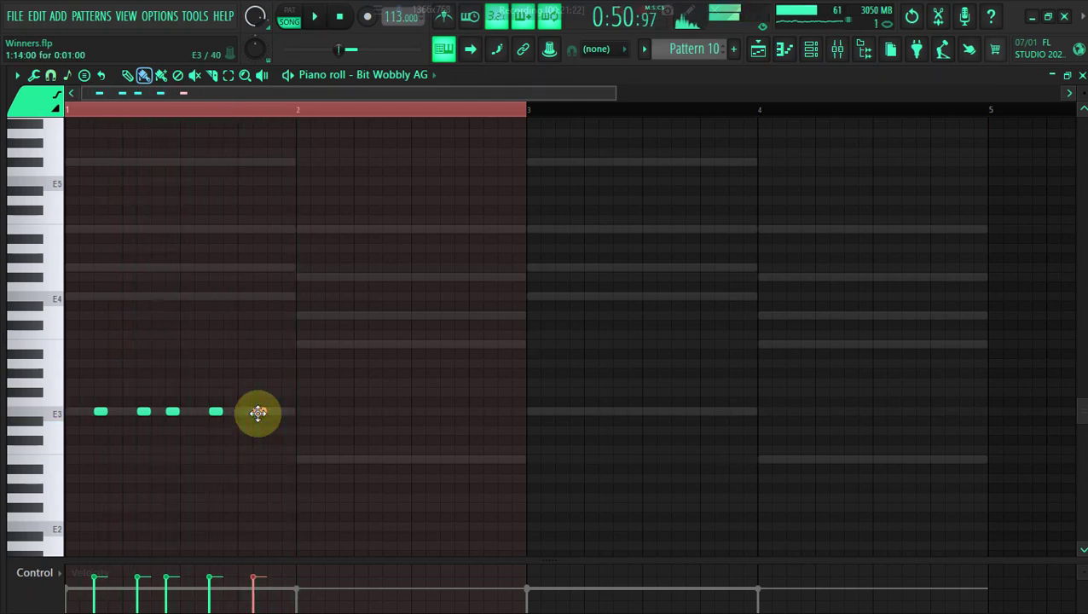
Duplicate the five E3 notes of bar 1 into bar 2, transposed down to B2.
scroll(258, 413, "down", 4)
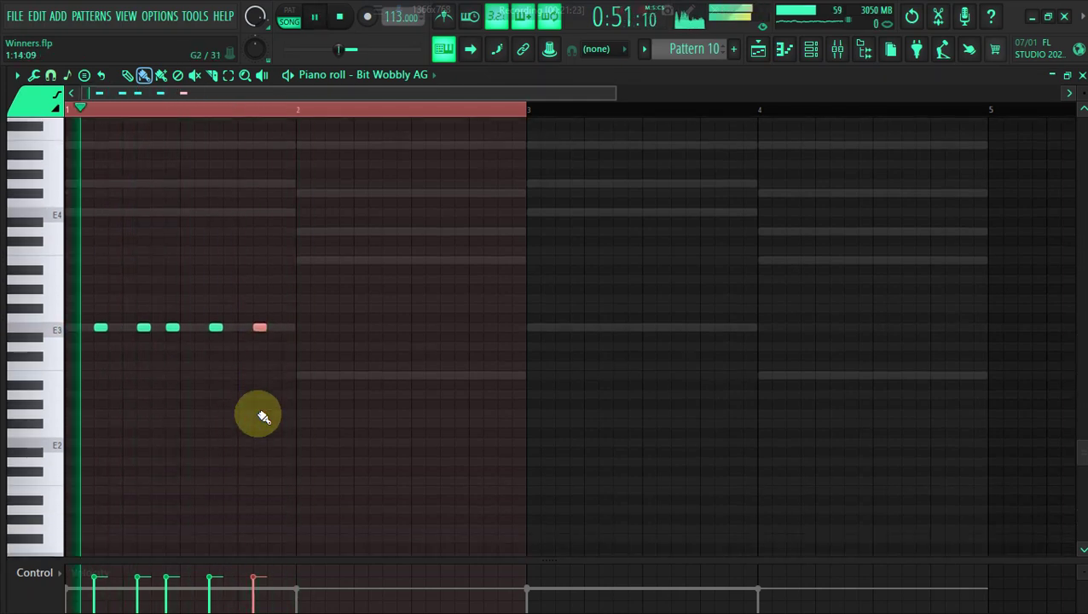
key("space")
key("ctrl+a")
mouse_move(261, 329)
left_mouse_down()
mouse_move(513, 416)
mouse_move(480, 413)
mouse_move(492, 422)
left_mouse_up()
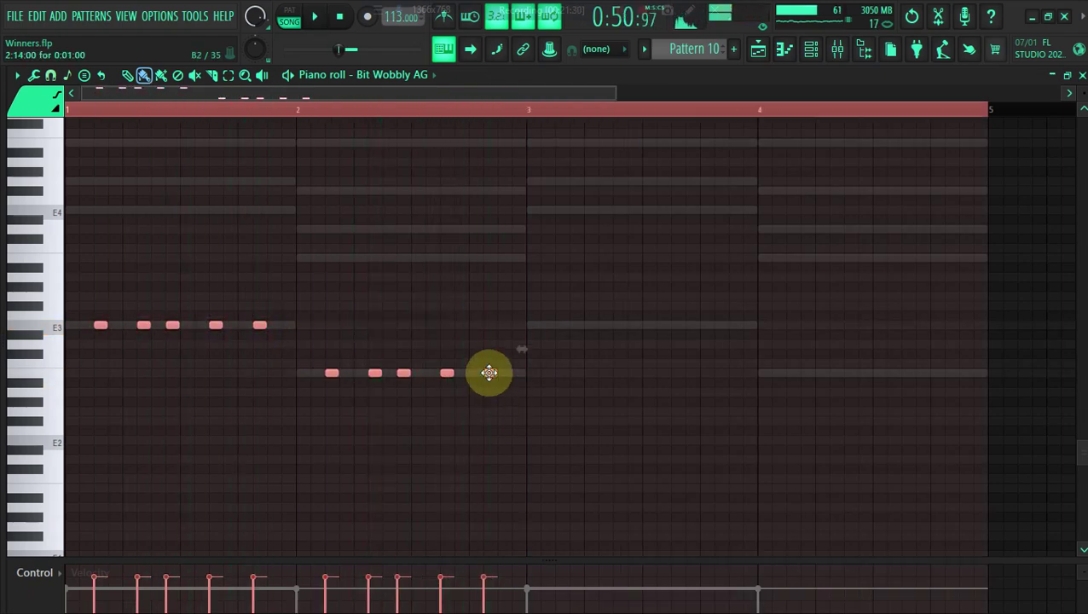
Duplicate the Bit Wobbly AG notes of bars 1 and 2 into bars 3 and 4.
mouse_move(489, 373)
left_mouse_down()
mouse_move(855, 417)
mouse_move(940, 359)
mouse_move(963, 401)
mouse_move(954, 412)
left_mouse_up()
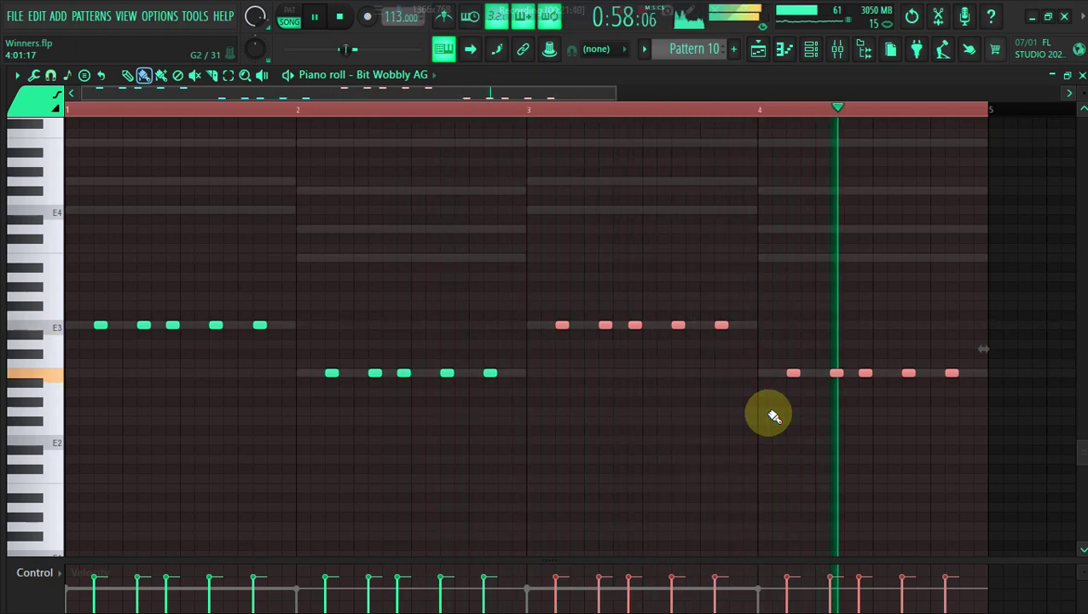
key("space")
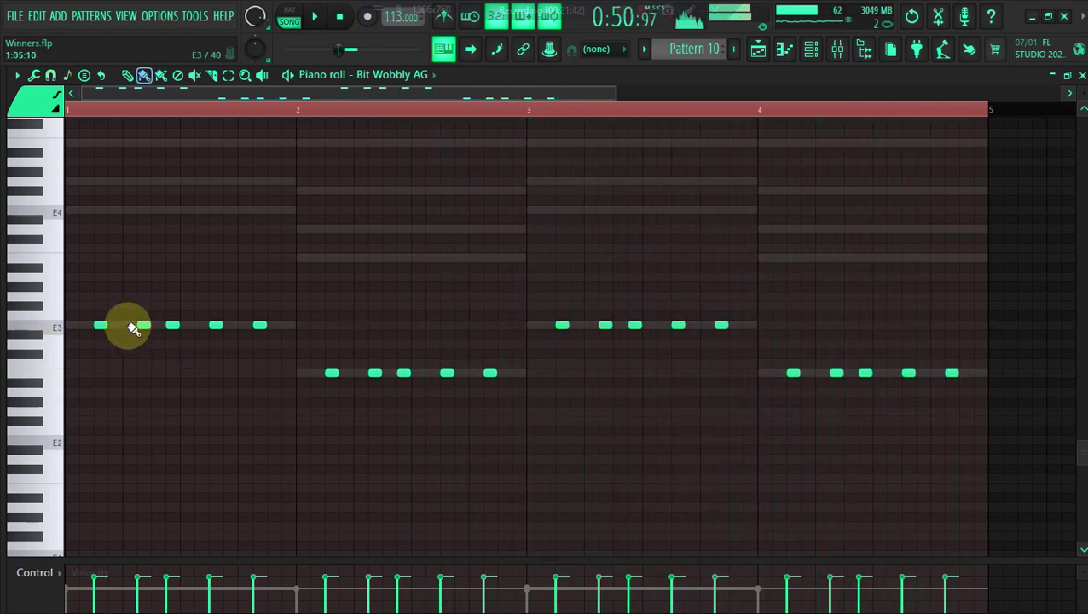
Add one-step notes E2 at steps 1 and 16 and G2 at step 15 of bar 1, plus B1 at step 1 of bar 2.
key("space")
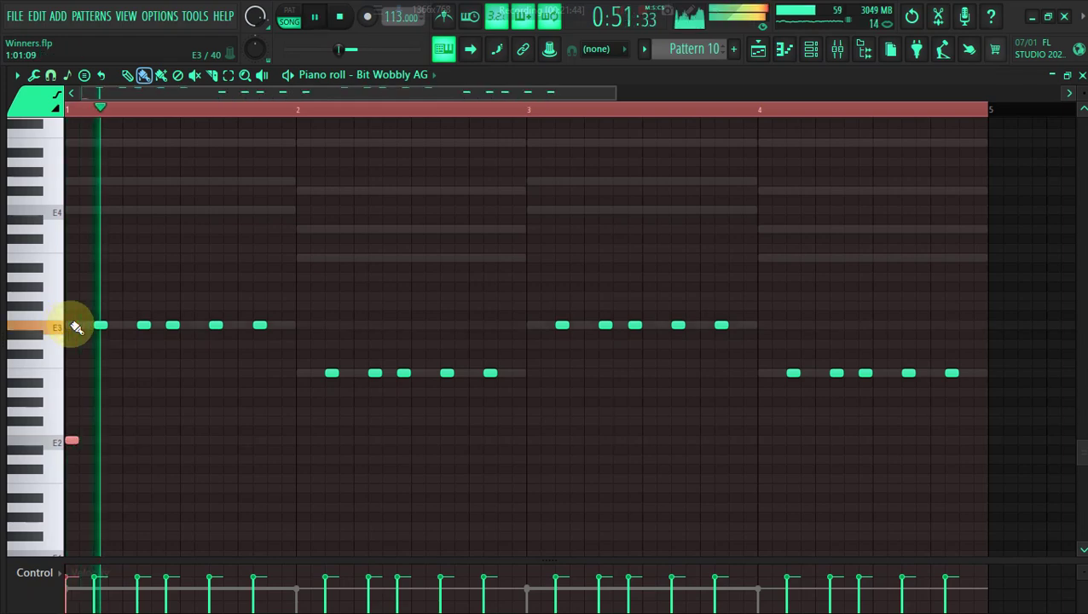
key("space")
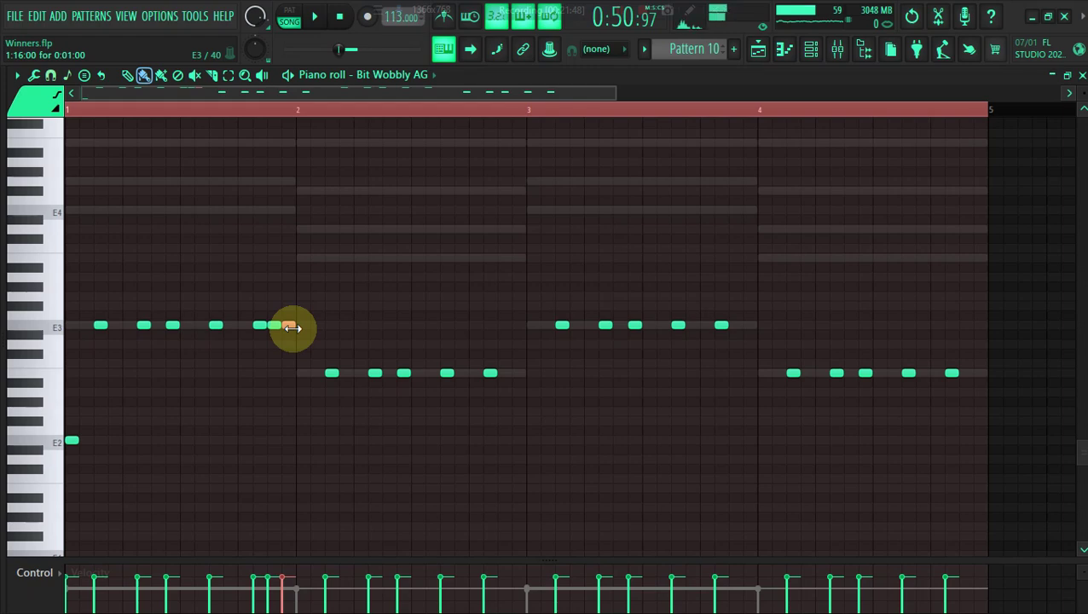
left_click_drag(274, 327, 275, 229)
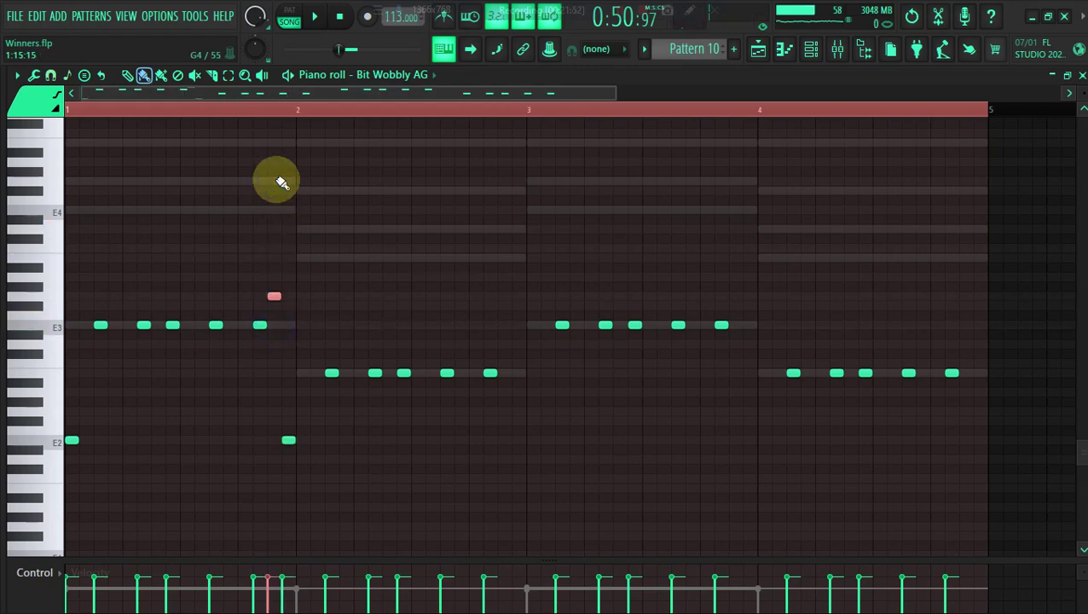
scroll(283, 182, "down", 1)
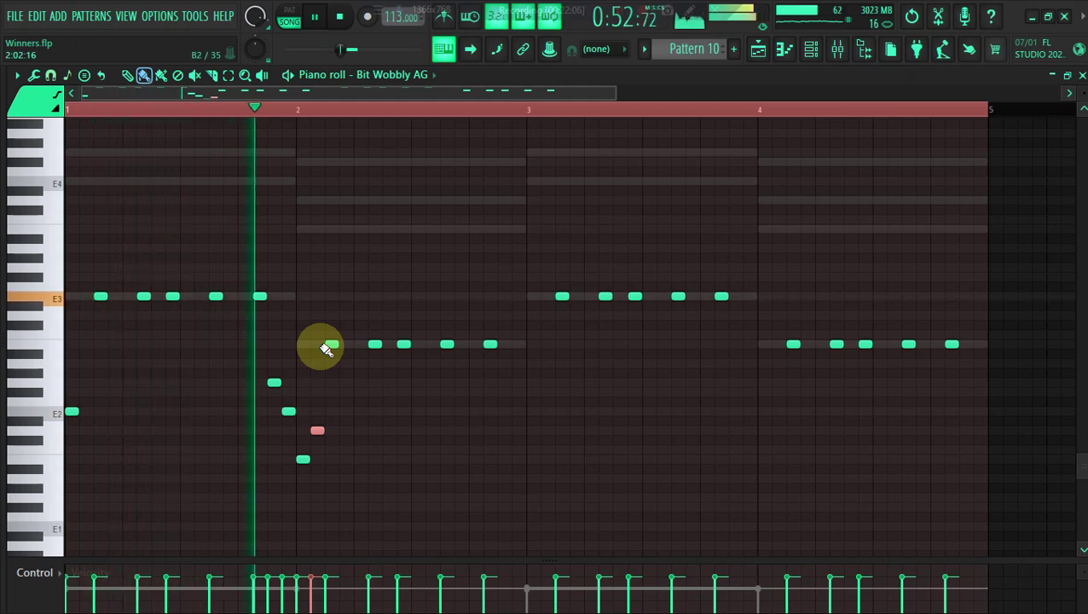
key("space")
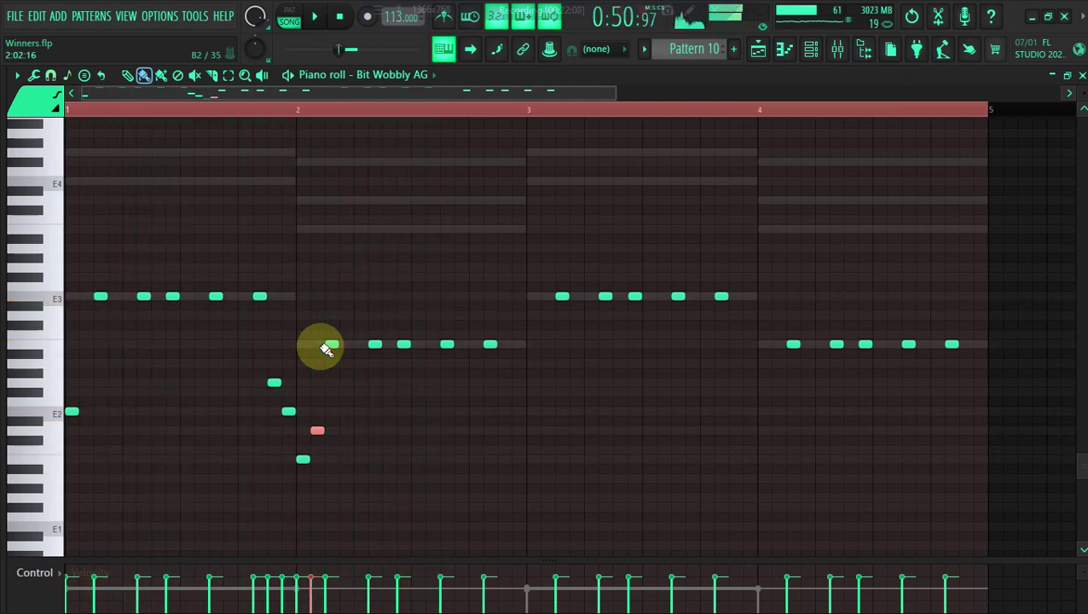
key("space")
right_click(317, 430)
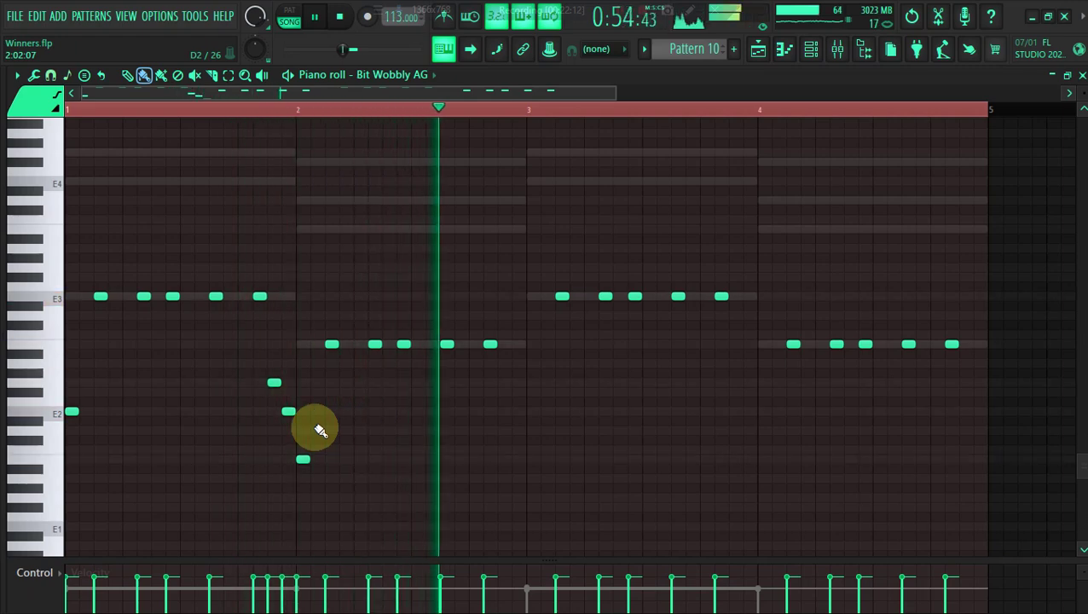
Add a one-step D2 note at step 13 of bar 2 in the Bit Wobbly AG part.
left_click(461, 345)
key("ctrl+Up")
key("shift+Up")
key("shift+Up")
key("shift+Up")
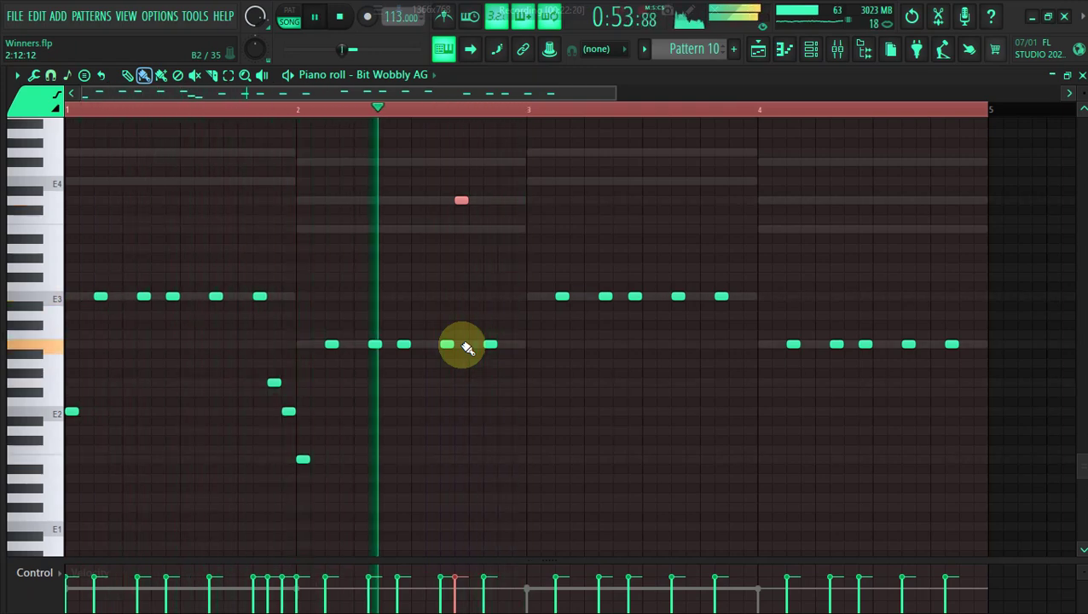
key("shift+Right")
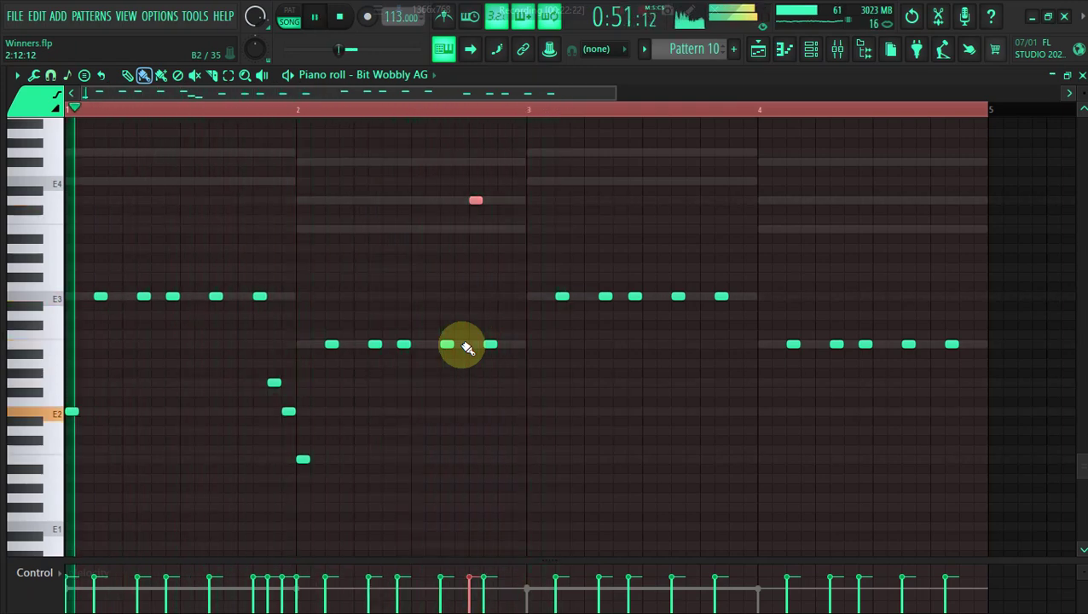
key("ctrl+Down")
key("ctrl+Down")
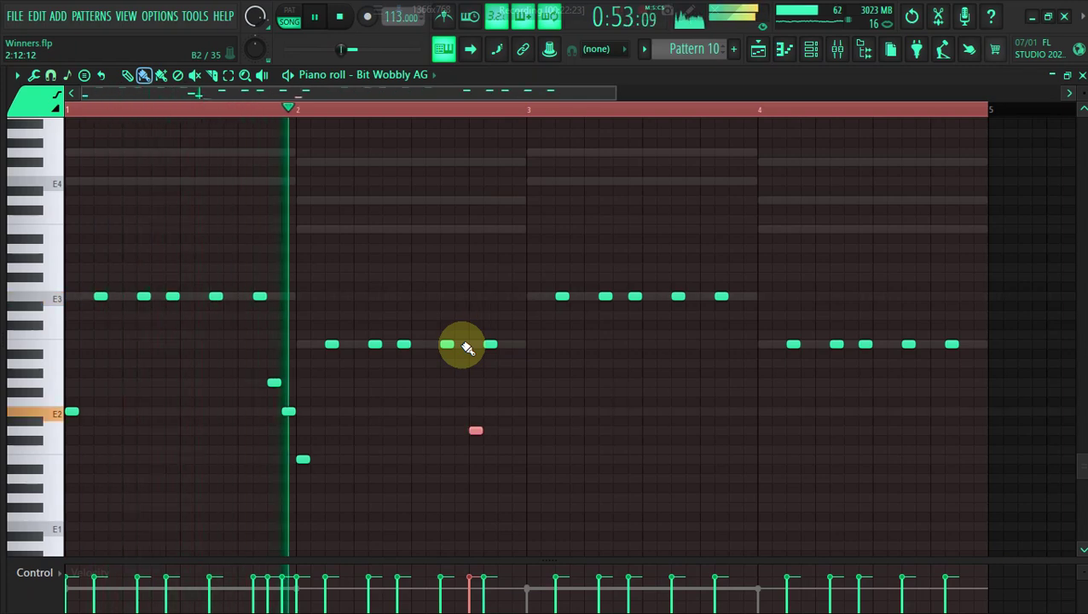
Try an extra one-step D2 note at step 16 of bar 2.
left_click(515, 346)
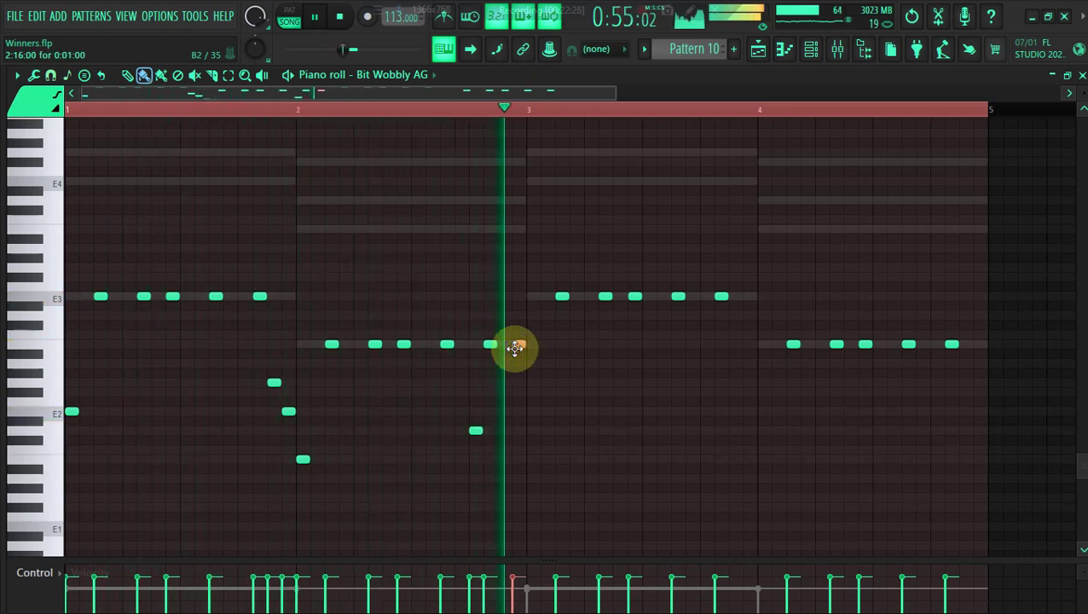
key("ctrl+Up")
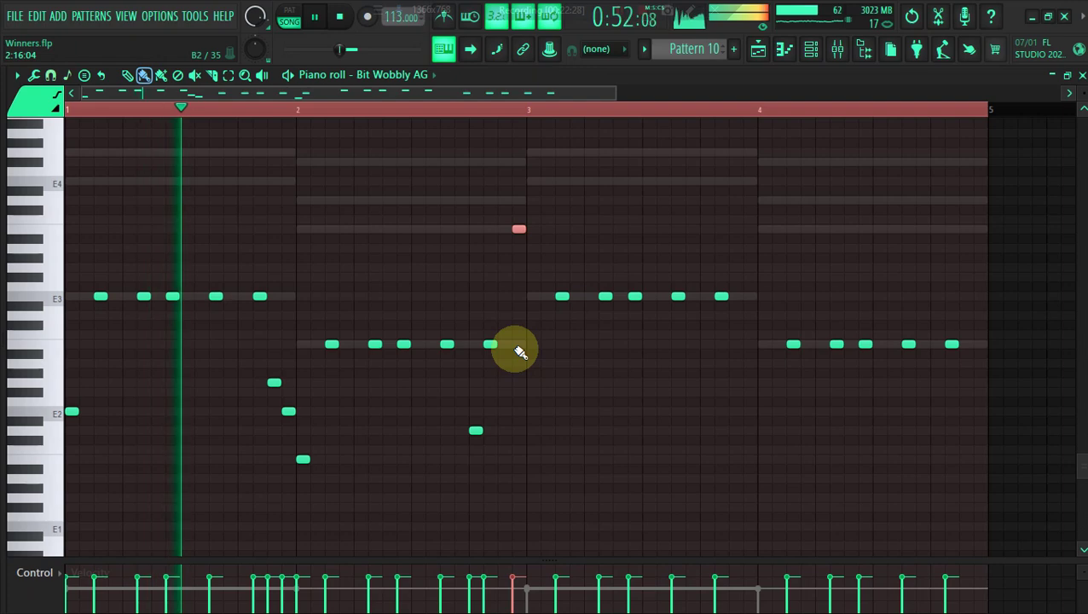
key("ctrl+Down")
key("ctrl+Down")
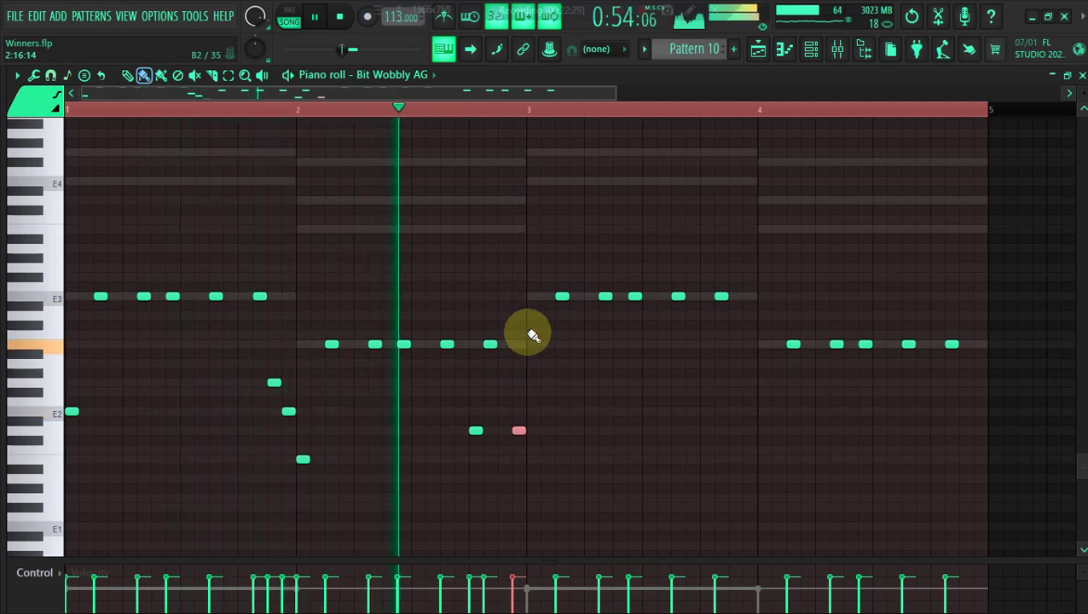
Delete the D2 note at step 16 of bar 2 and add a one-step E2 note at step 1 of bar 3.
left_click(534, 296)
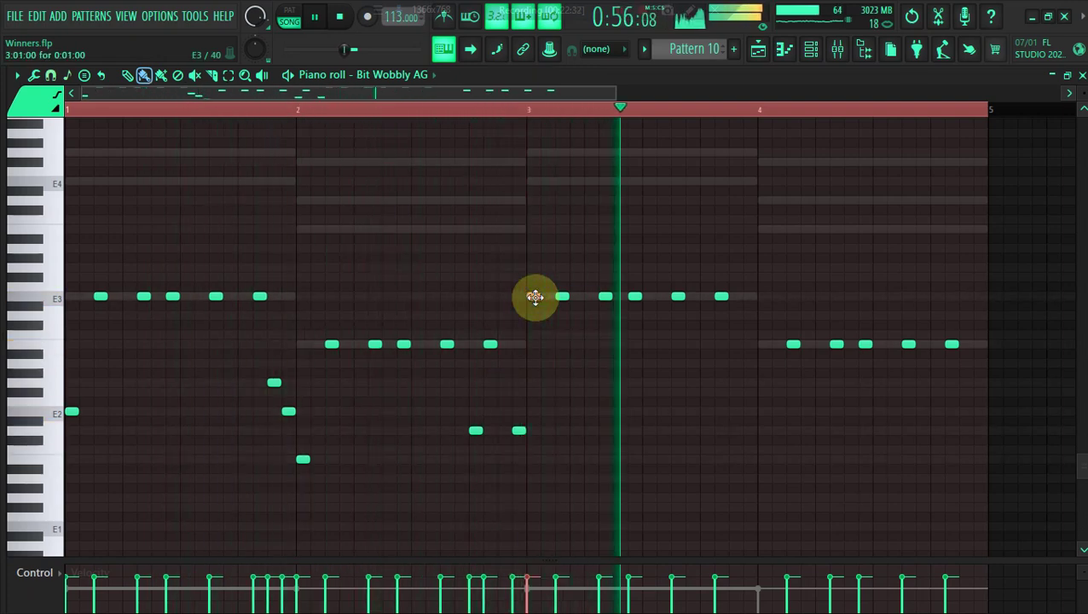
right_click(519, 432)
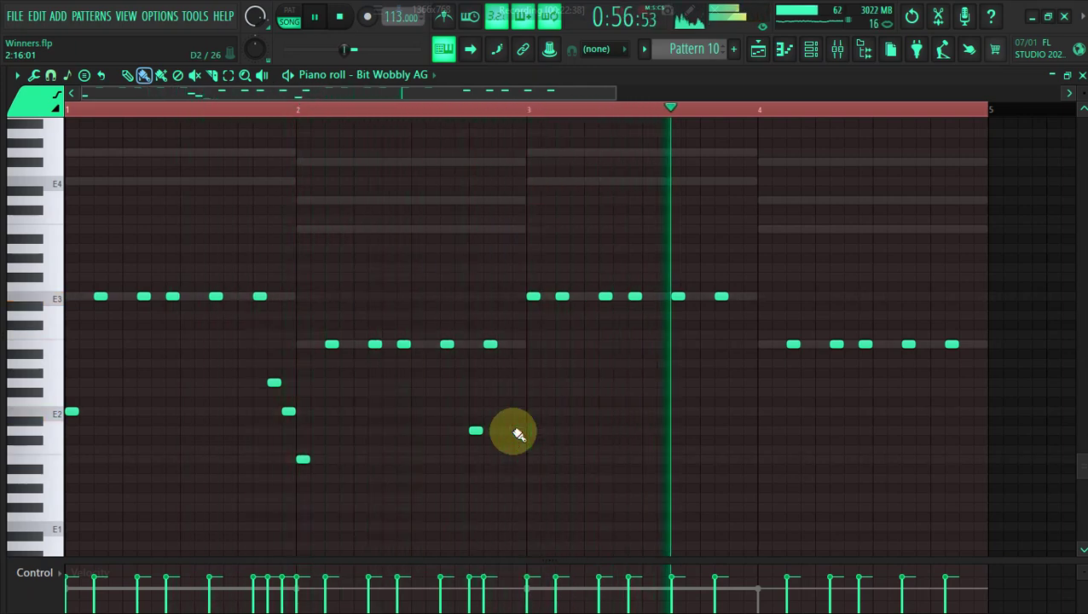
left_click(535, 299, "ctrl")
key("ctrl+Down")
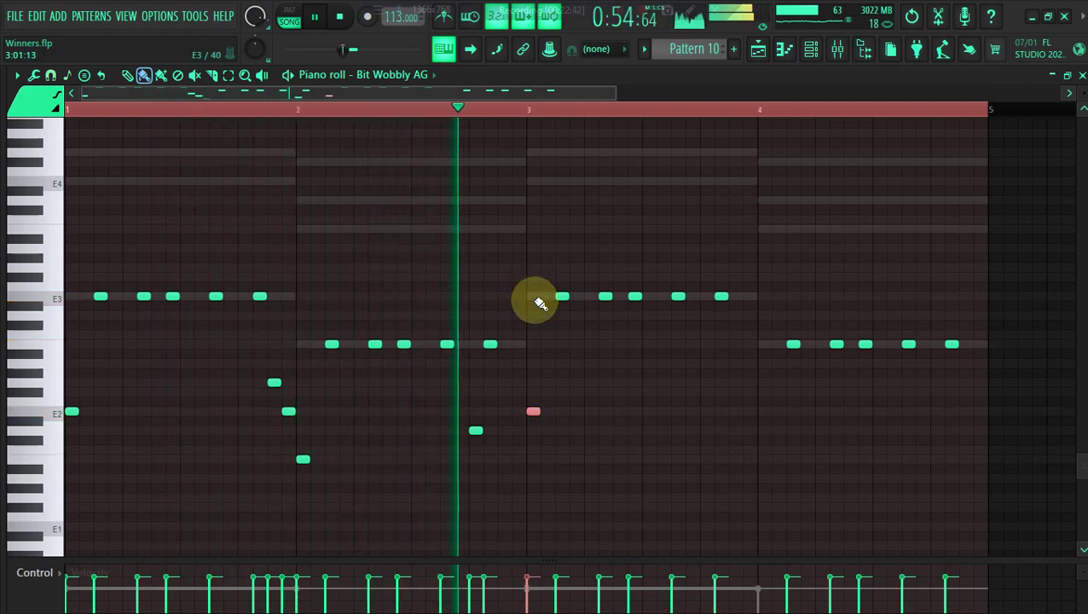
Add a one-step G2 note at step 15 of bar 3 in the Bit Wobbly AG part.
left_click(736, 295)
key("ctrl+Up")
key("Up")
key("Up")
key("ctrl+Down")
key("Up")
key("ctrl+Down")
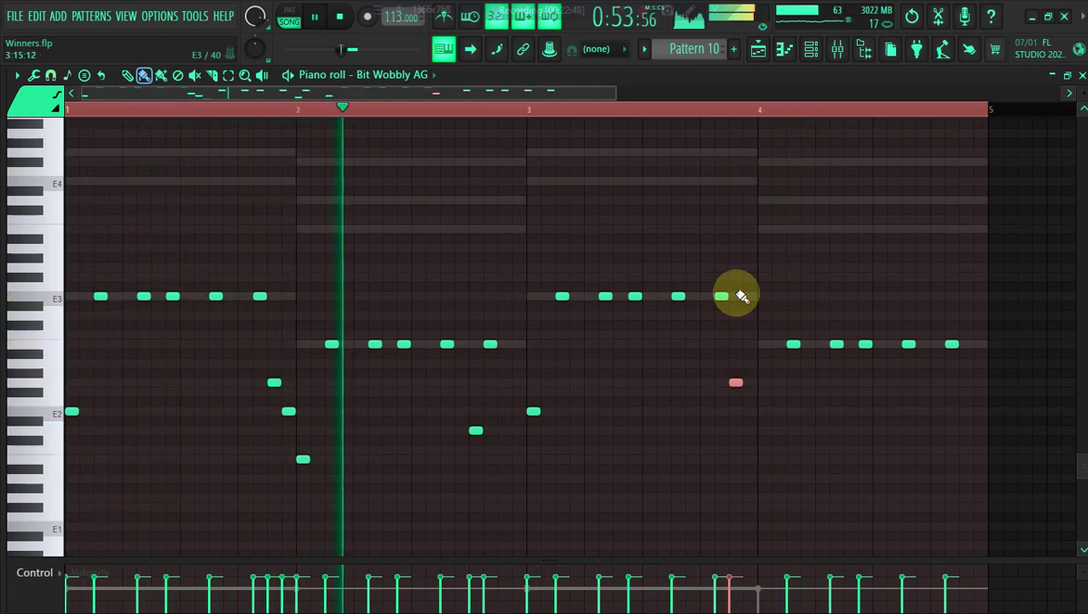
Add a one-step D2 note at step 2 of bar 4, remove the stray B2 note at step 16, and stop playback.
left_click(778, 343)
key("ctrl+Up")
key("Up")
key("ctrl+Down")
key("Up")
key("Up")
key("ctrl+Down")
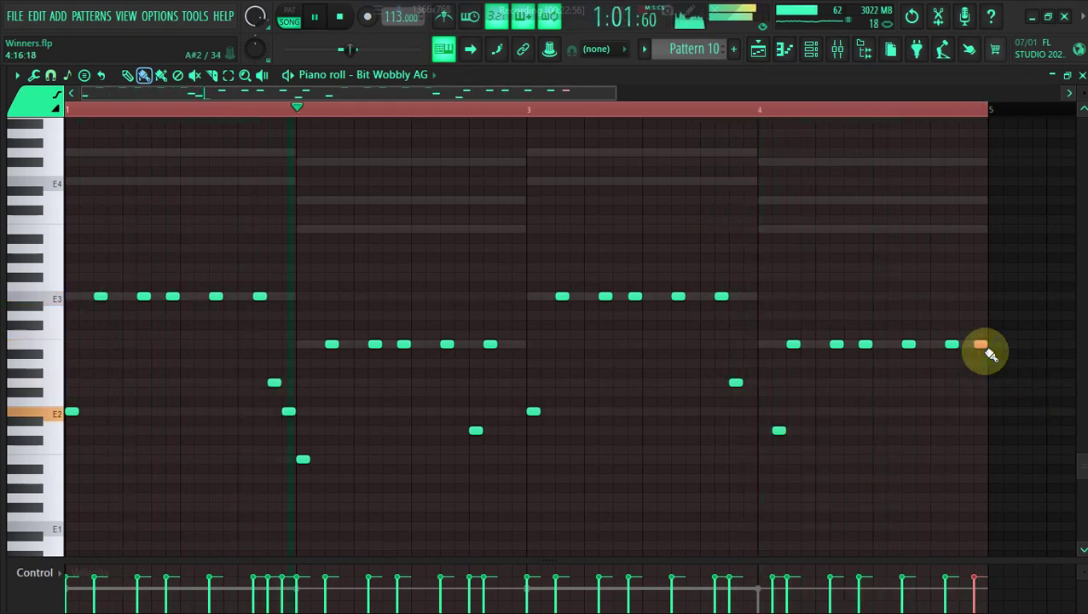
right_click(981, 346)
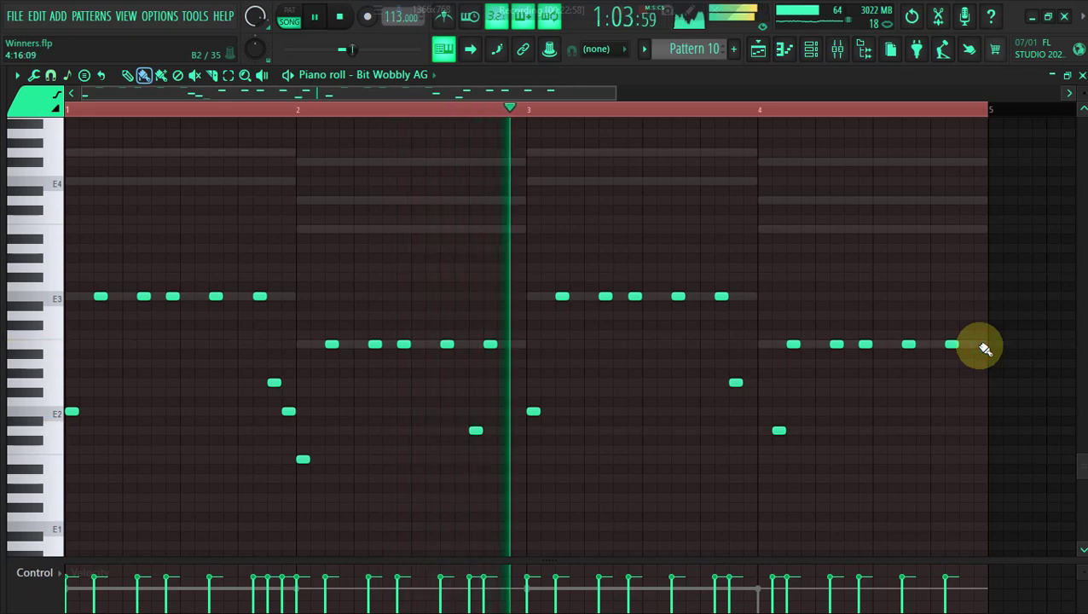
key("space")
Copy the Bit Wobbly AG notes and transpose the whole part down one octave in its piano roll.
left_click(811, 49)
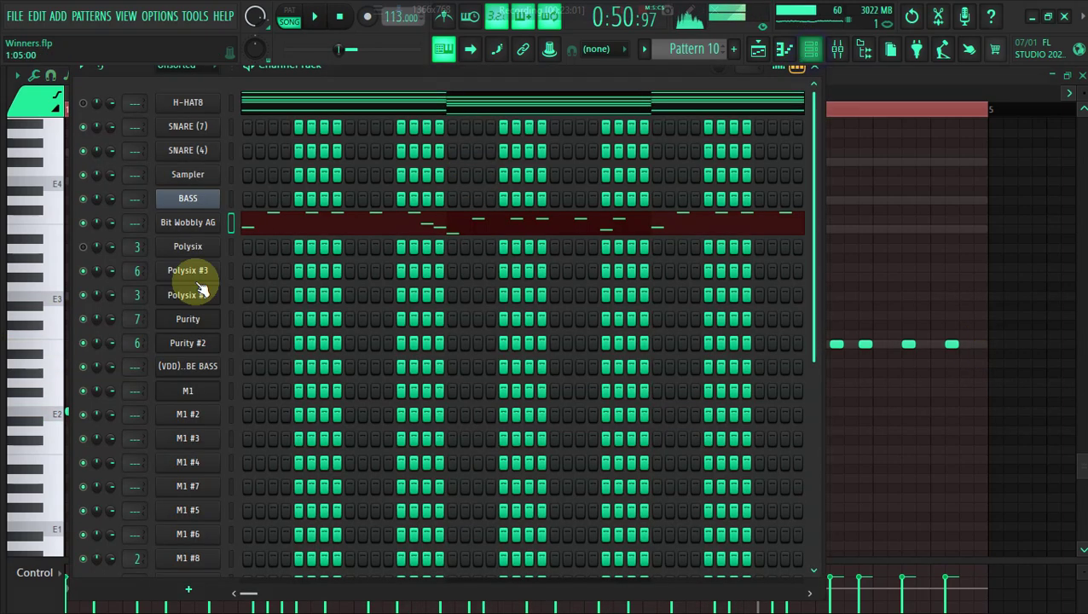
right_click(186, 226)
left_click(395, 243)
left_click(340, 220)
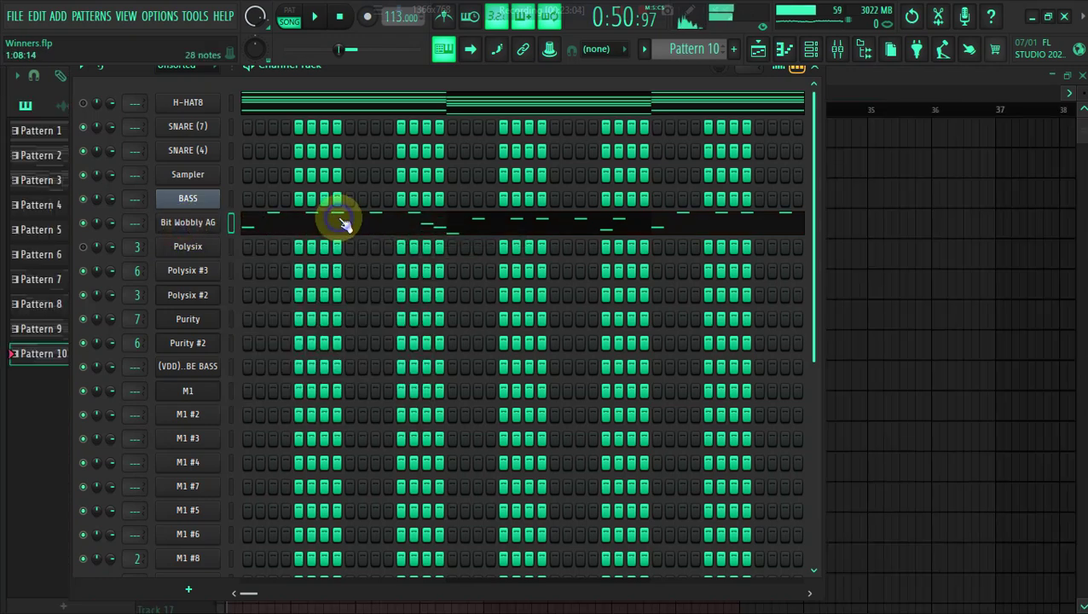
left_click(344, 224)
key("space")
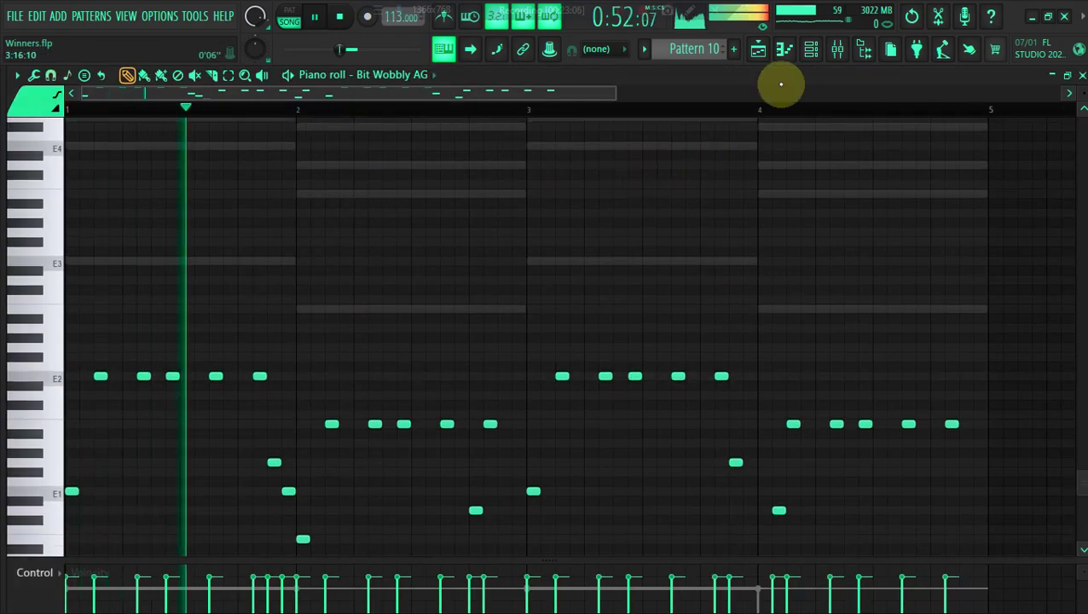
Cut the H-HAT8 chord notes out of Pattern 10.
left_click(811, 50)
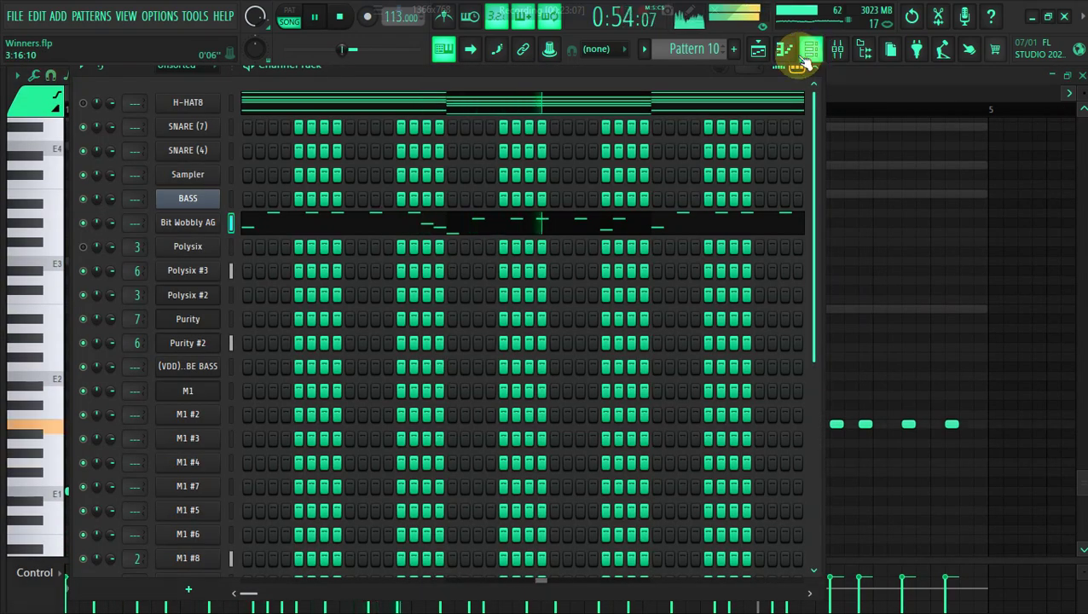
left_click(771, 52)
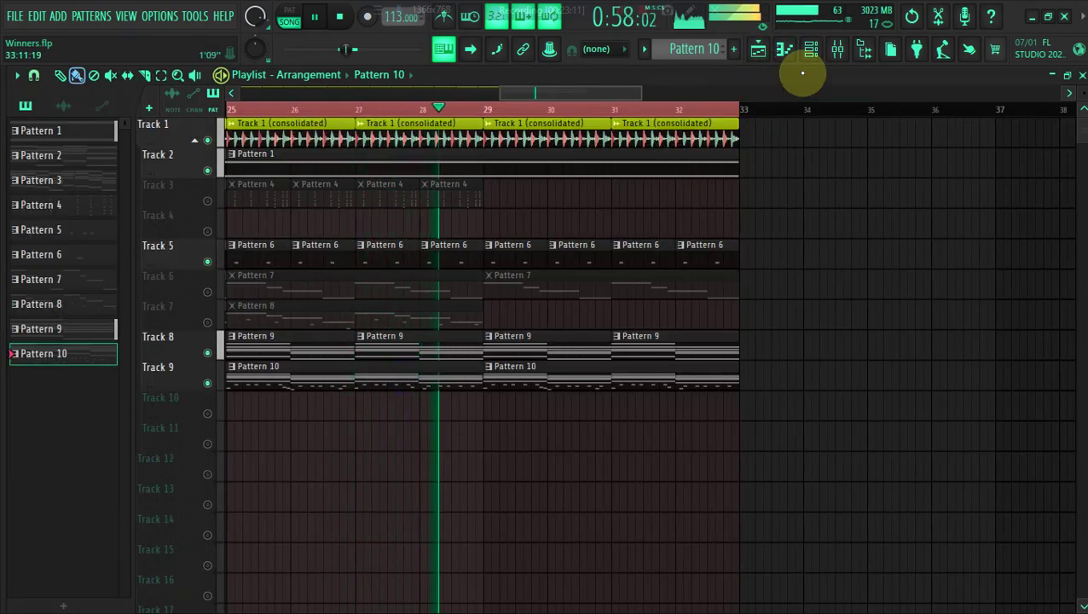
left_click(812, 53)
right_click(193, 102)
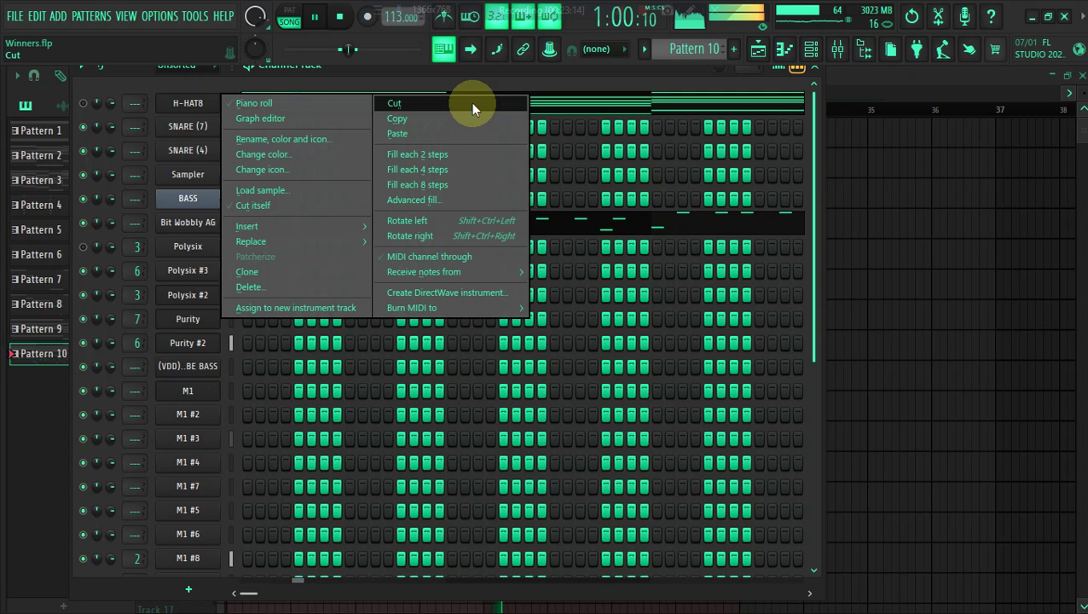
left_click(469, 103)
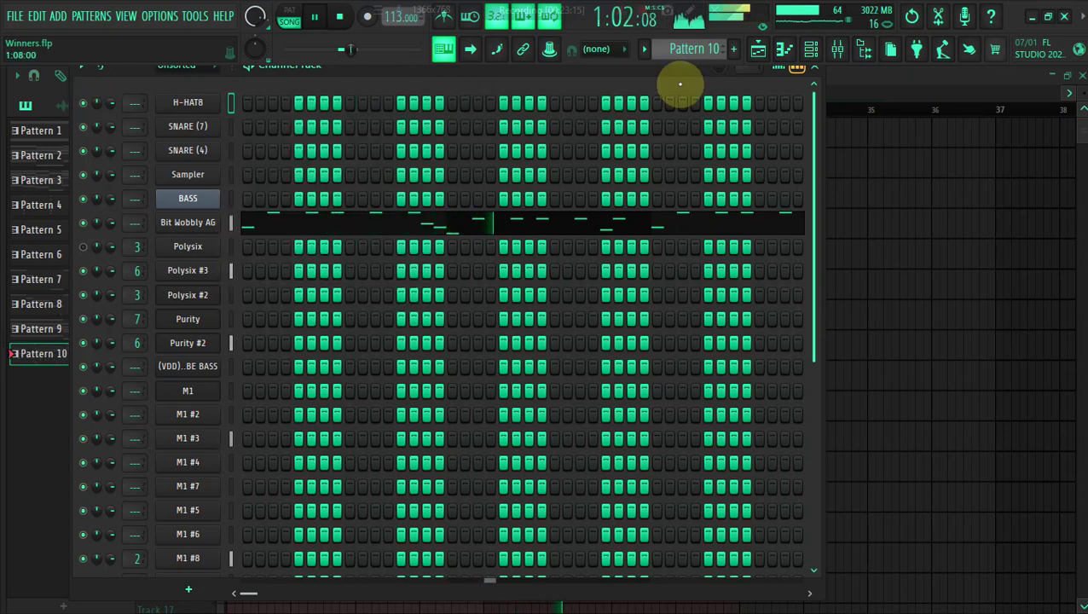
Maximize the playlist and duplicate all clips of bars 25 to 32 into bars 33 to 40.
left_click(758, 53)
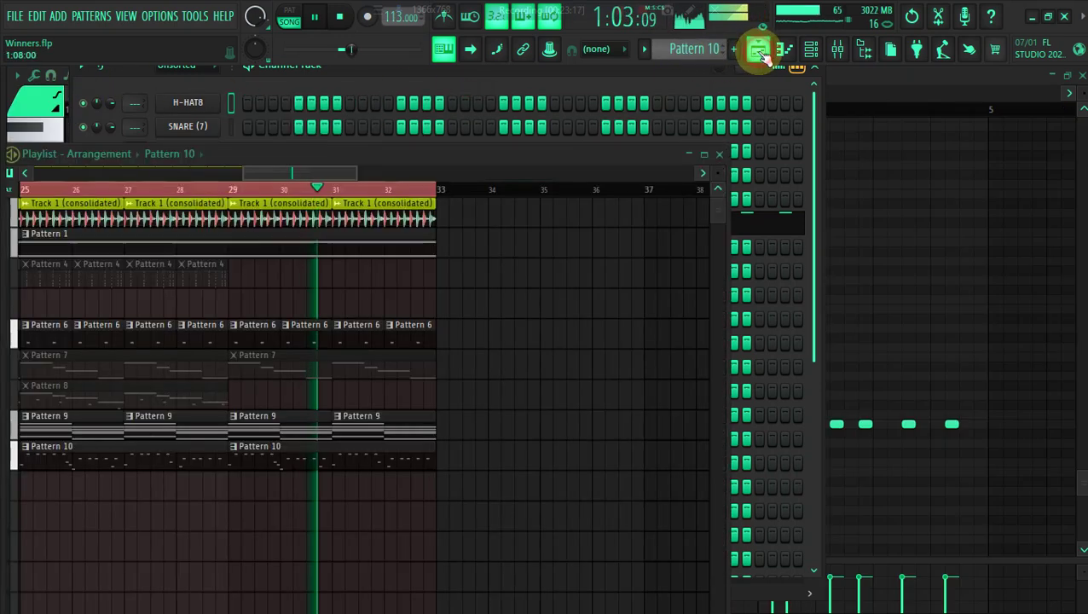
left_click(708, 153)
key("space")
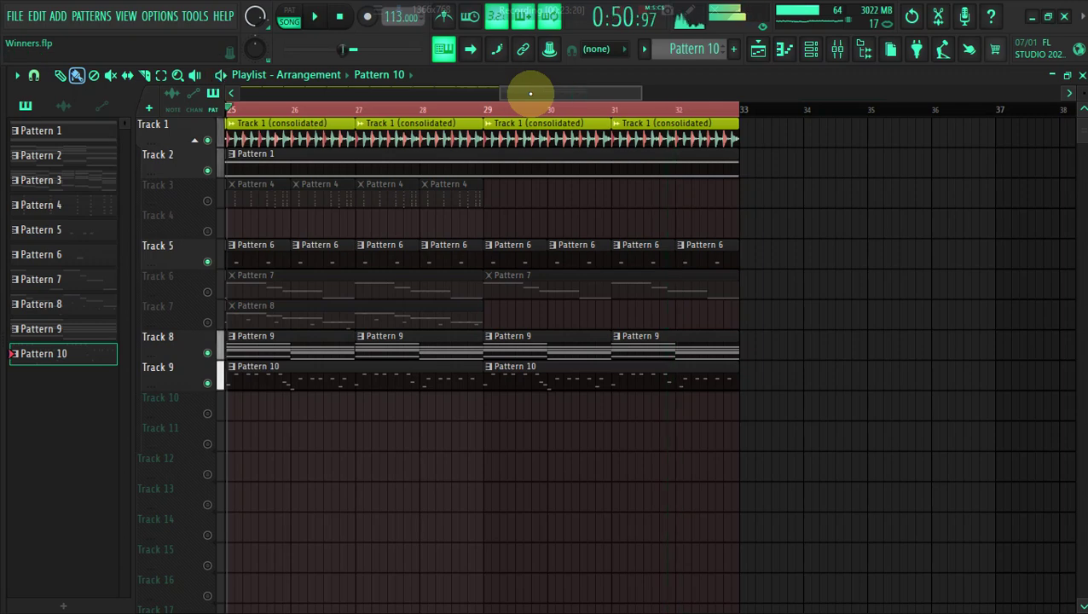
left_click(236, 111)
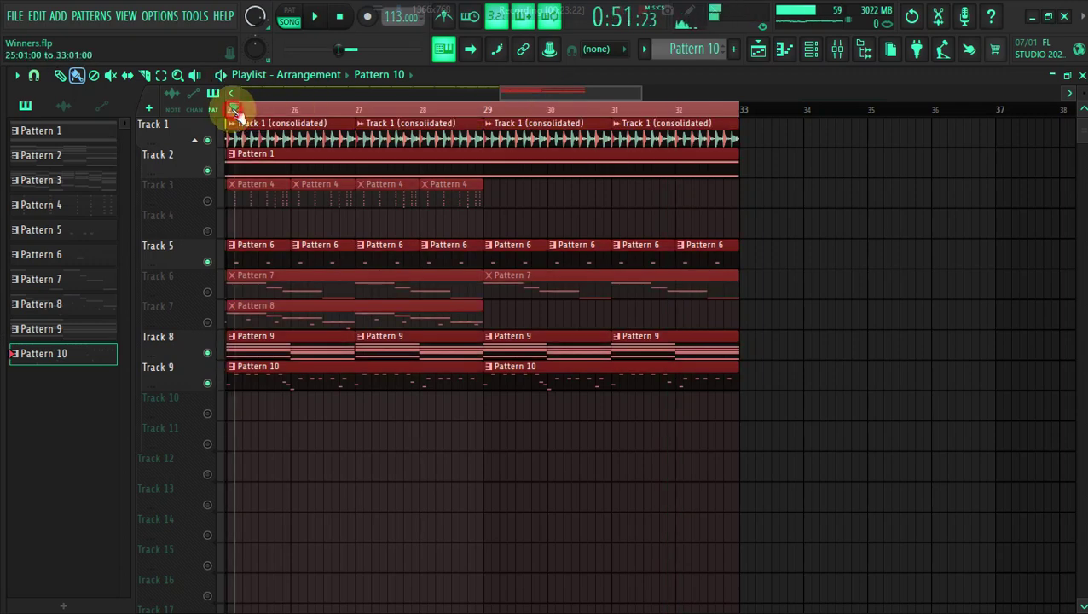
left_click_drag(238, 124, 756, 124)
left_click_drag(640, 90, 917, 114)
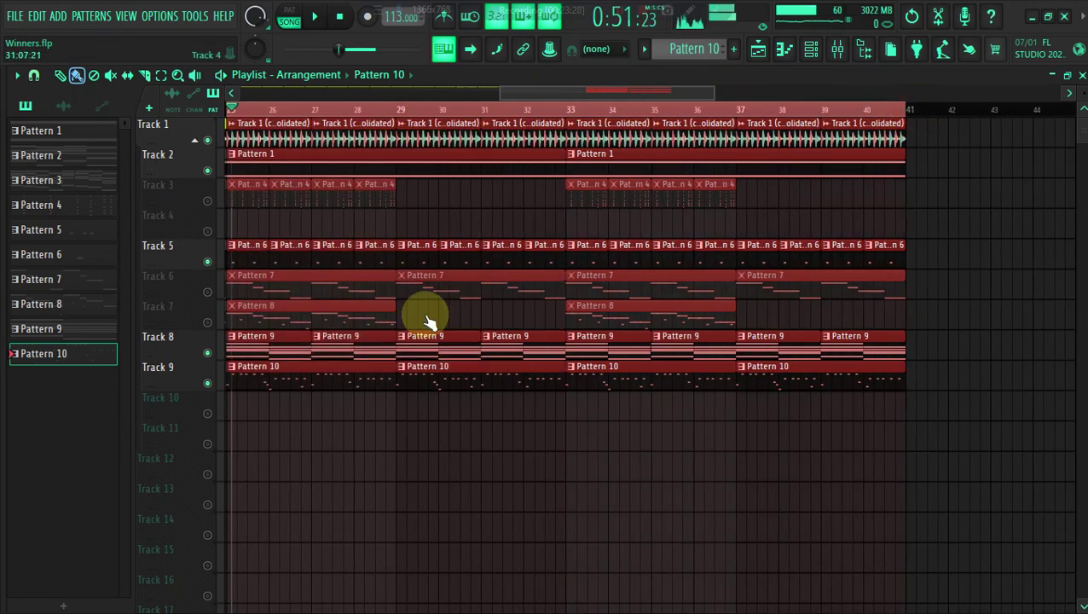
Copy the Bit Wobbly AG notes into the private channel of Pattern 10 and transpose the pasted notes up one octave.
left_click(817, 51)
right_click(215, 223)
left_click(397, 245)
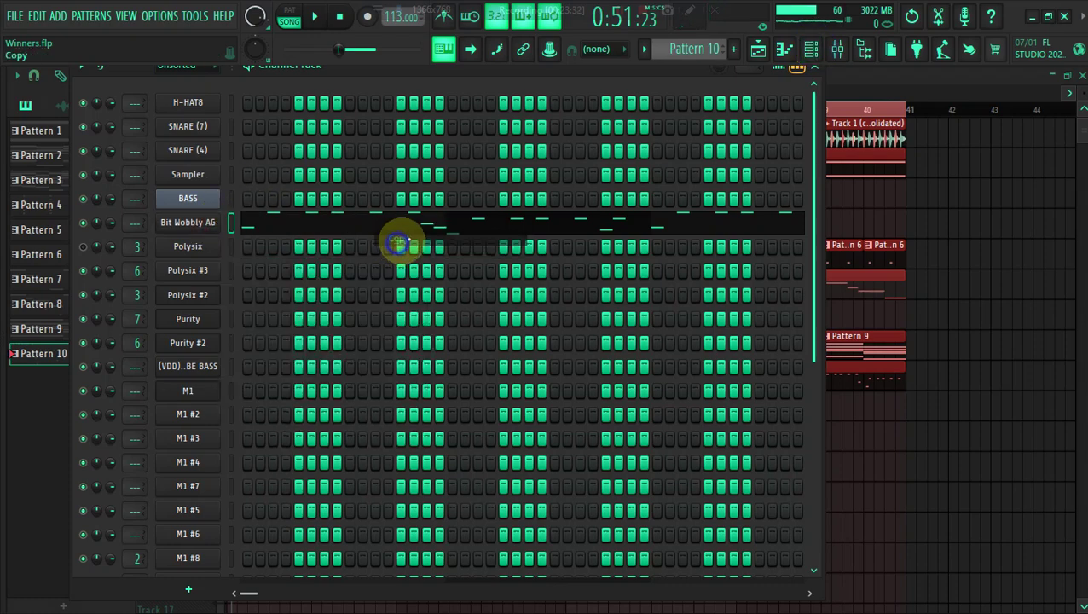
left_click_drag(815, 256, 814, 558)
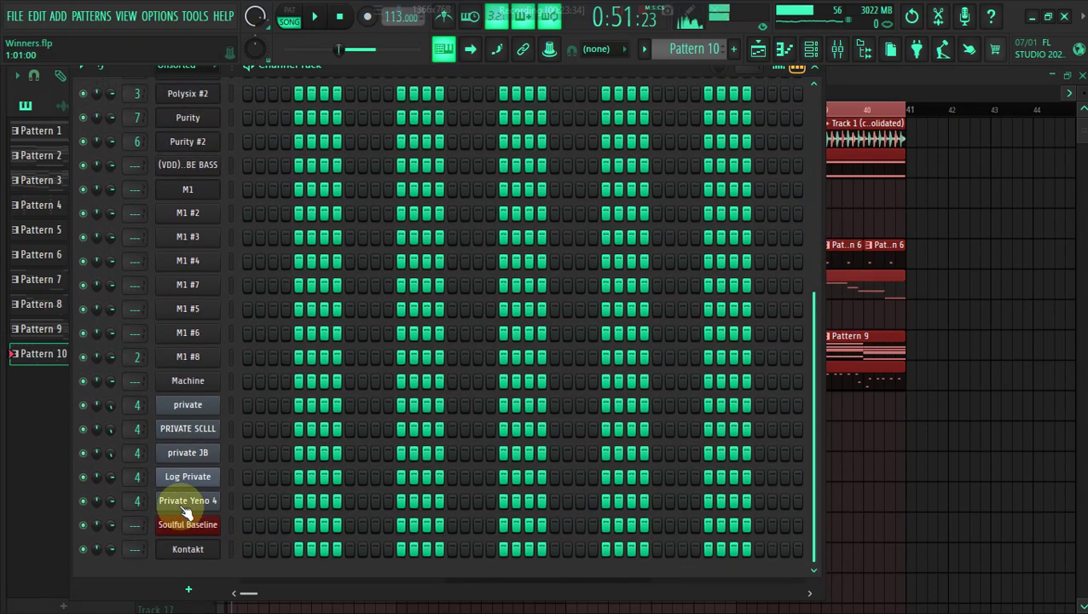
right_click(205, 404)
left_click(396, 416)
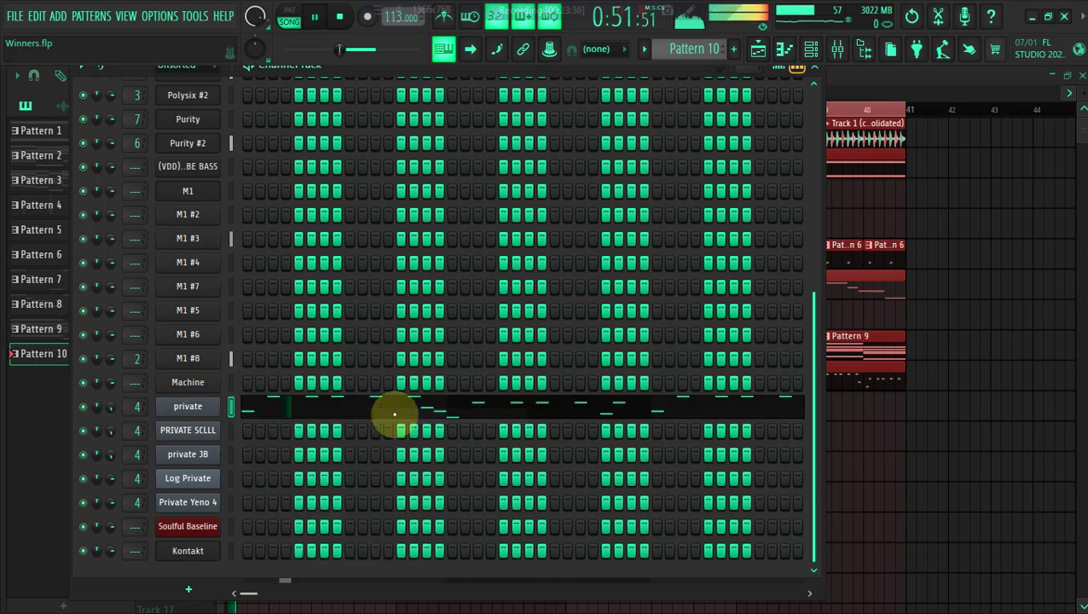
left_click(325, 405)
key("ctrl+Up")
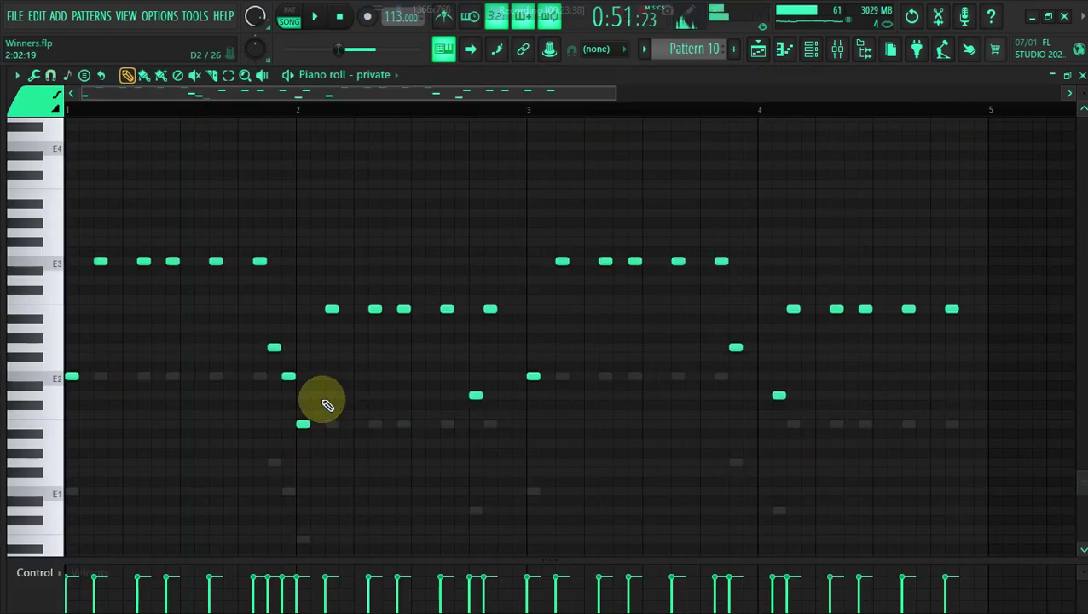
Mute the Bit Wobbly AG and Polysix channels and play the song with the private channel's piano roll open.
key("space")
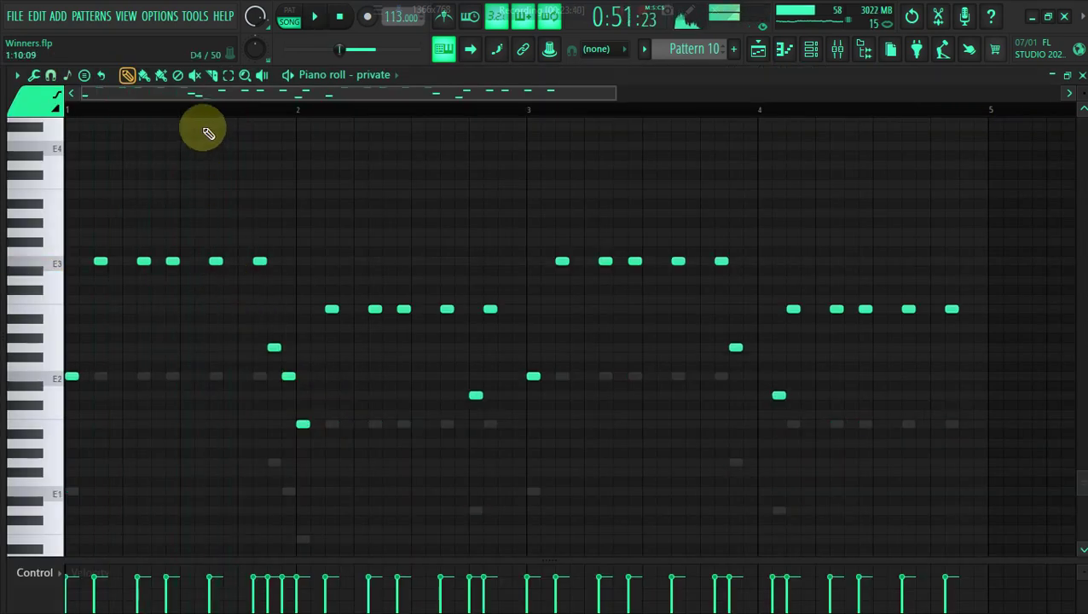
left_click(811, 49)
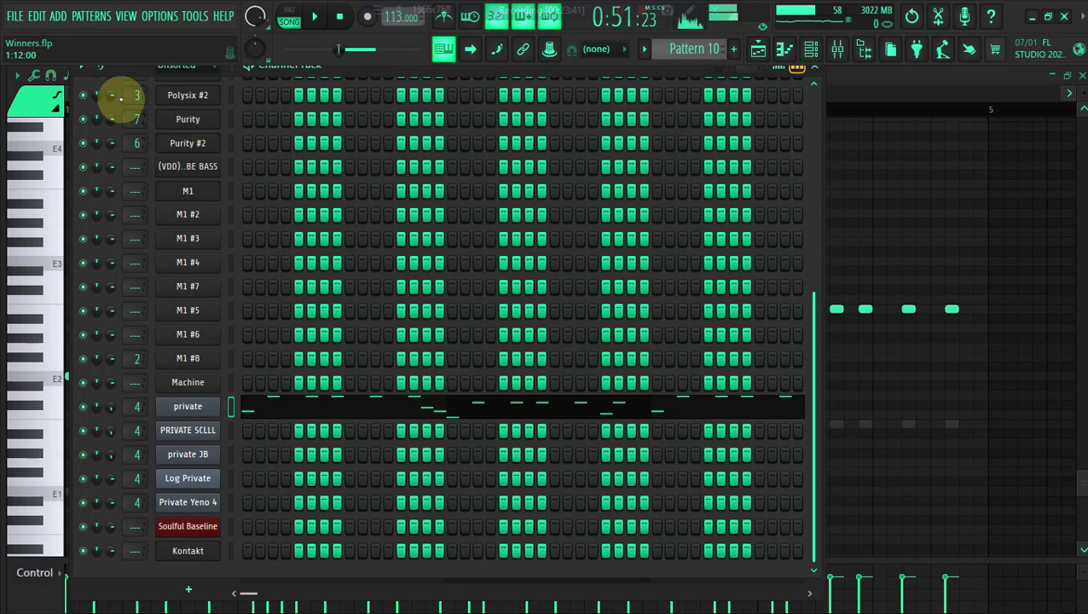
left_click_drag(816, 328, 814, 253)
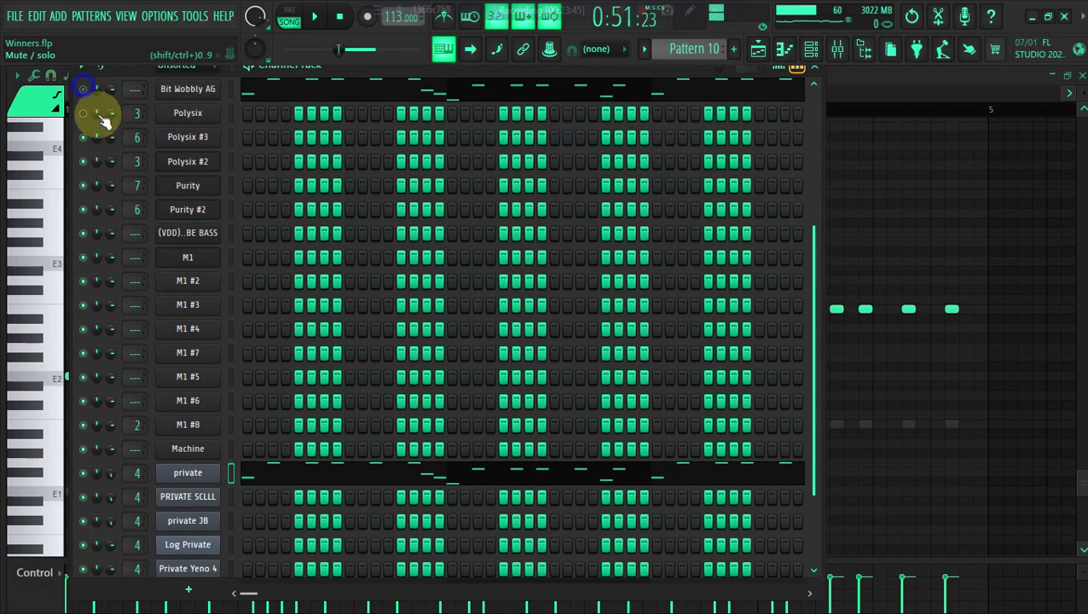
left_click(271, 480)
left_click(271, 480)
key("space")
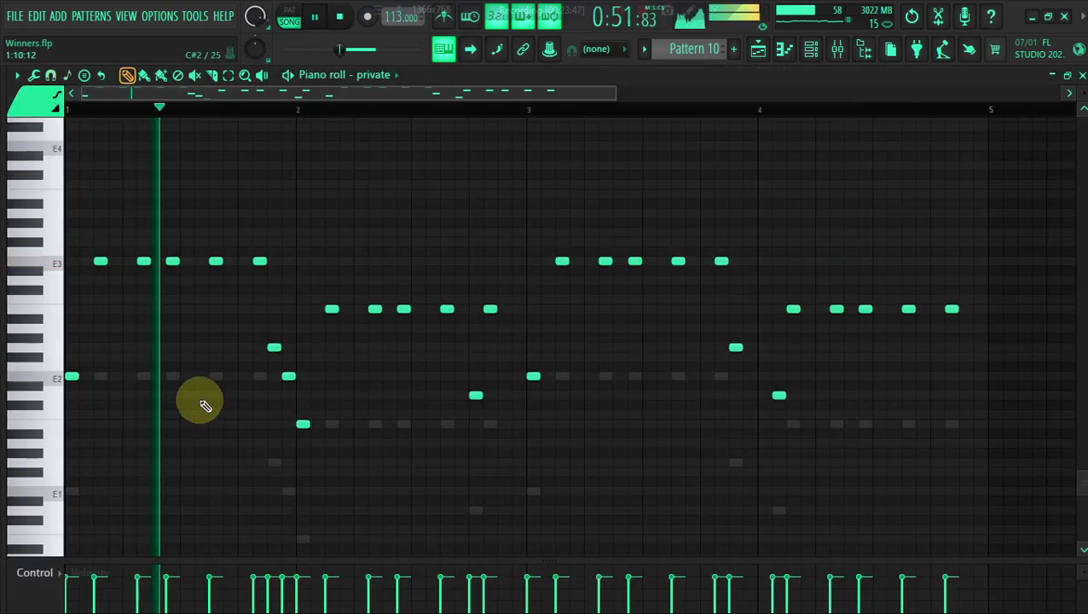
Delete the fourth of the five repeated high notes in each of the four bars of the private part.
key("space")
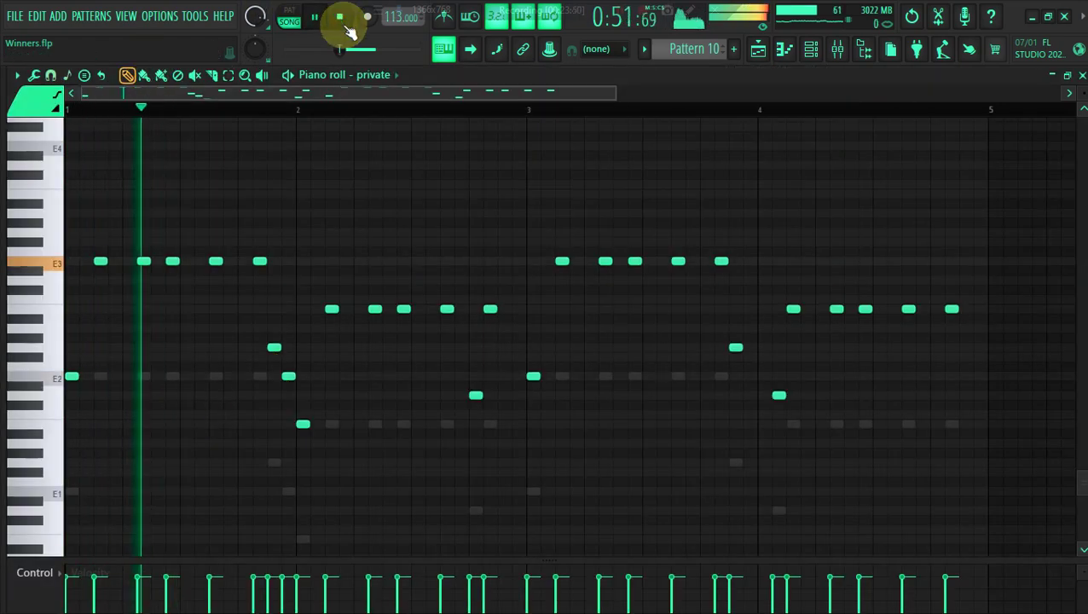
key("space")
key("space")
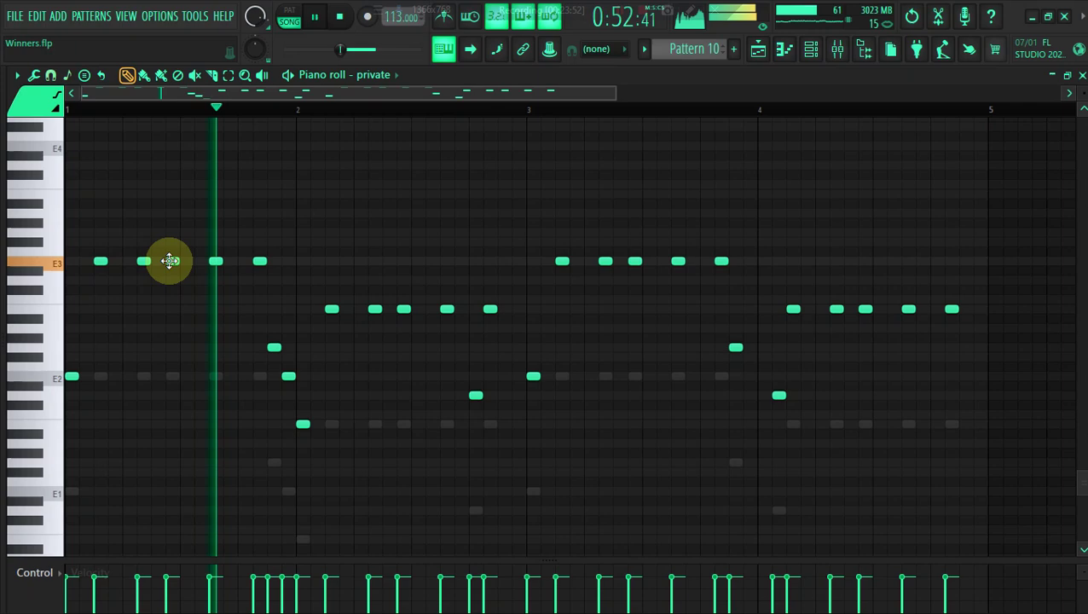
key("space")
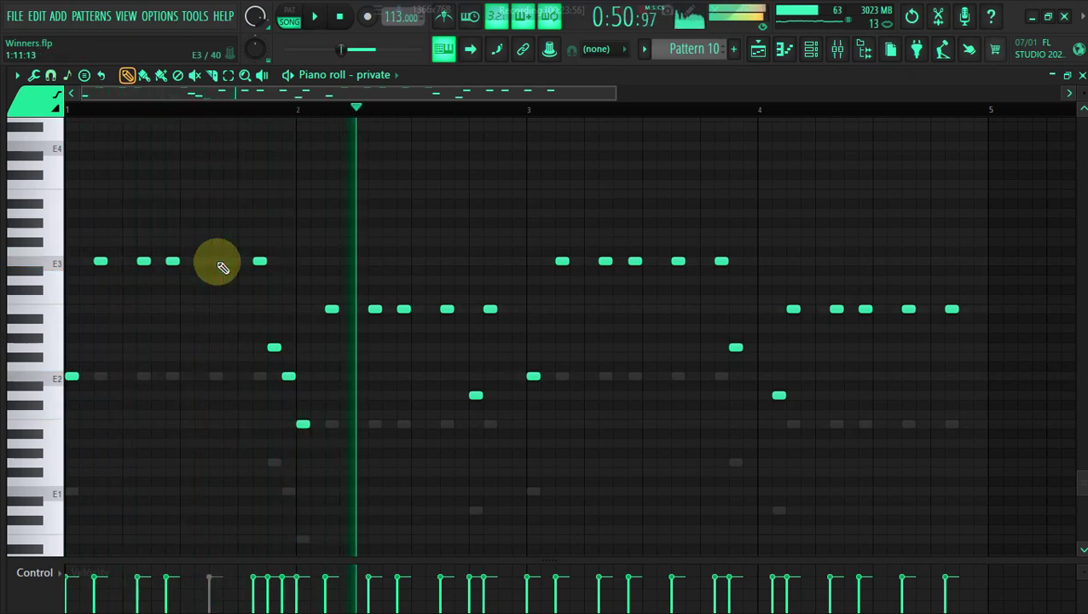
key("space")
key("space")
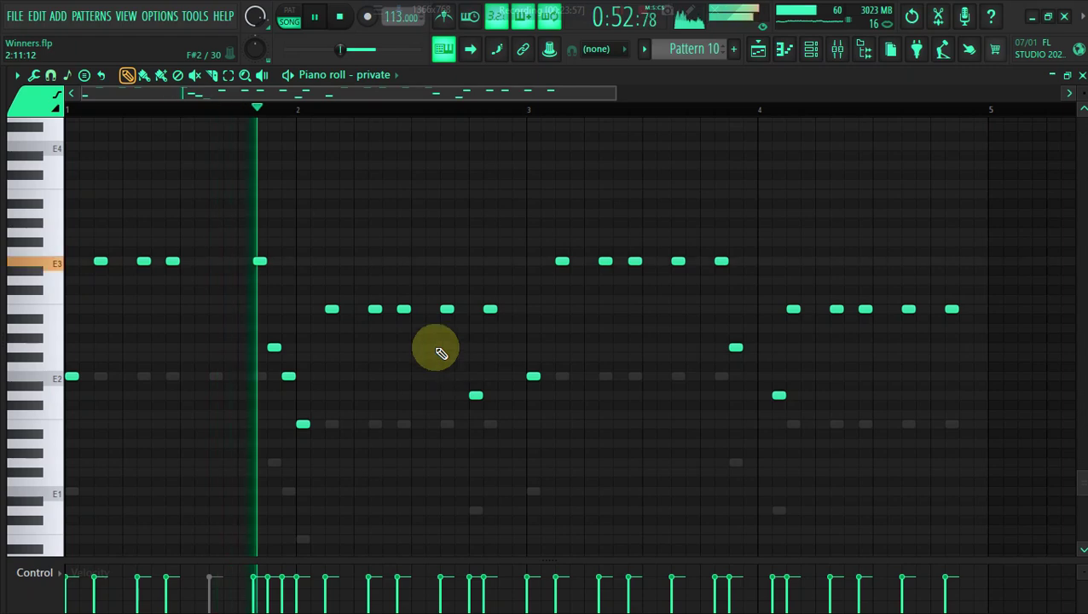
right_click(447, 310)
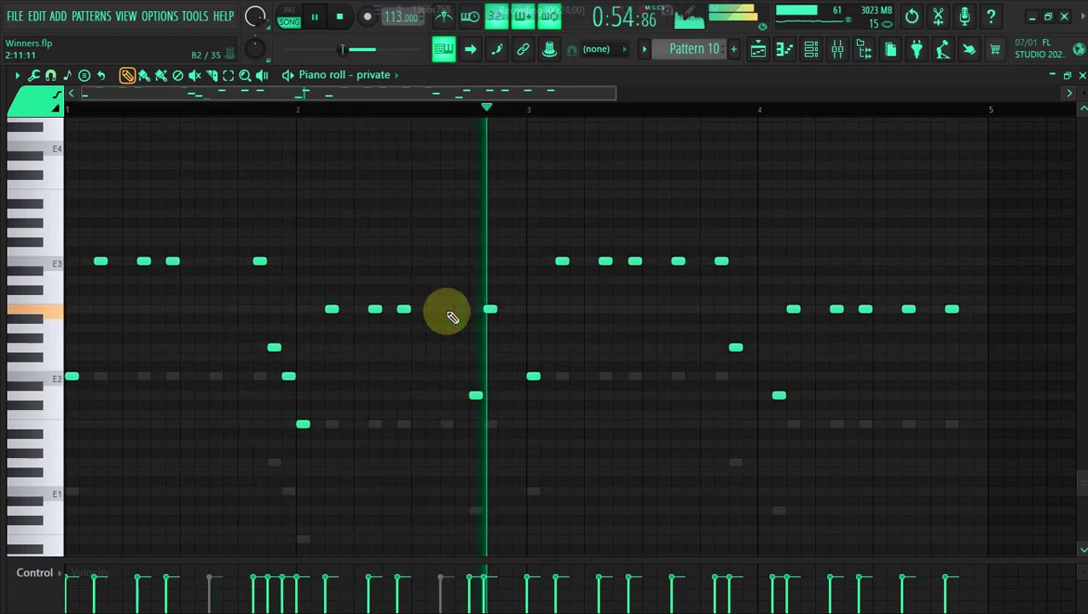
key("space")
key("space")
right_click(679, 259)
right_click(909, 309)
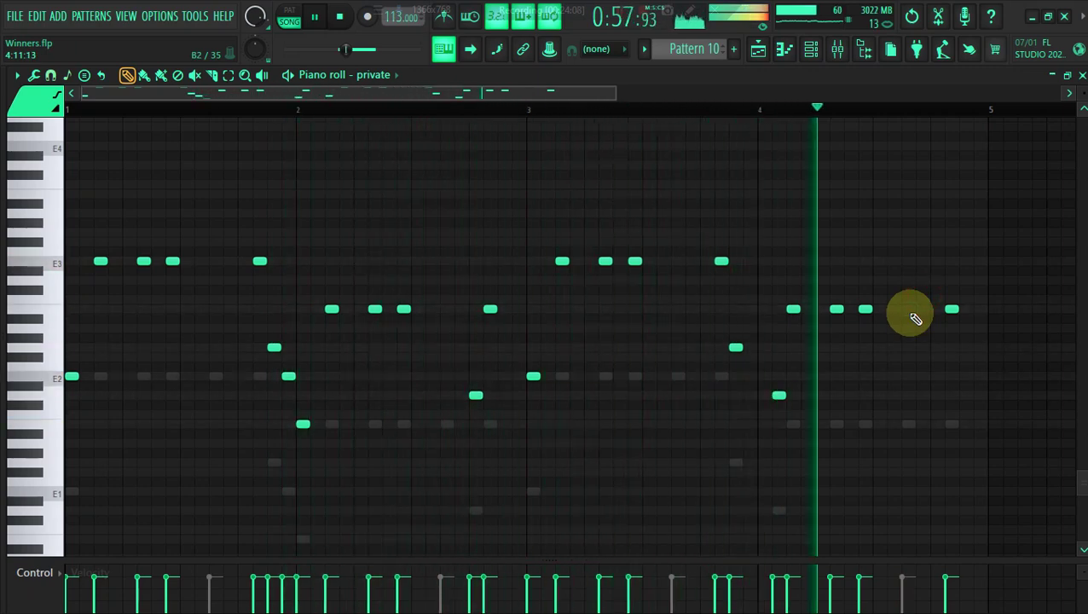
key("space")
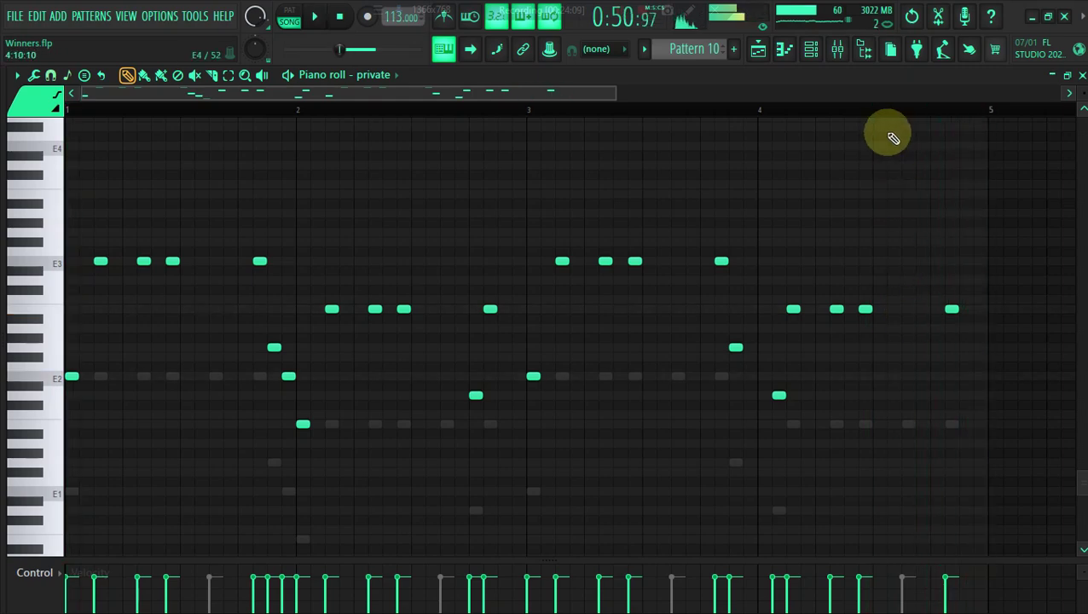
Copy the private channel's notes into the PRIVATE SCLLL channel and mute the private channel.
left_click(817, 51)
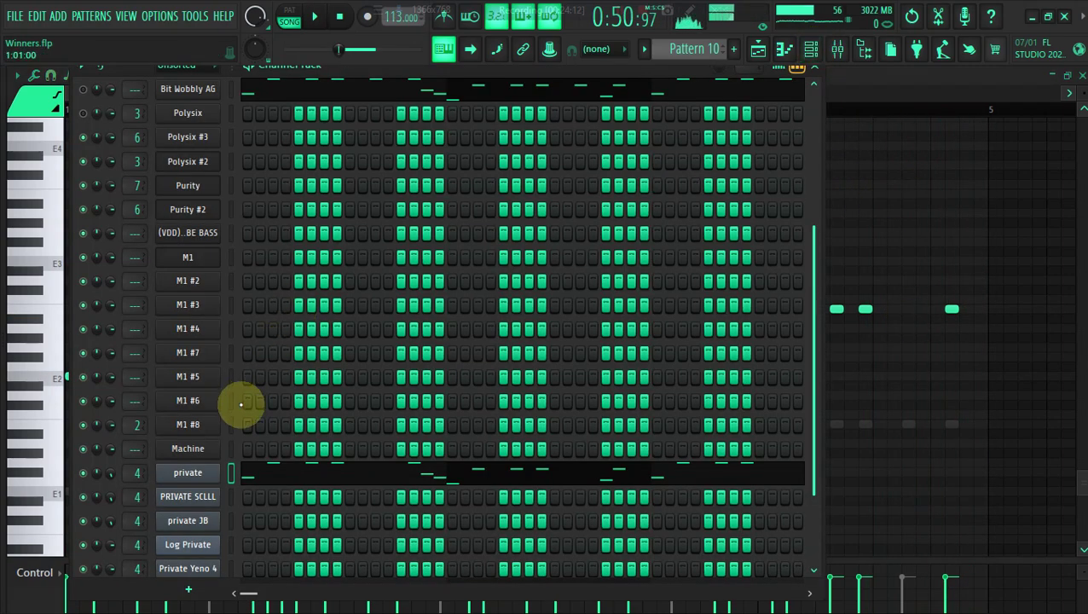
right_click(184, 465)
left_click(401, 389)
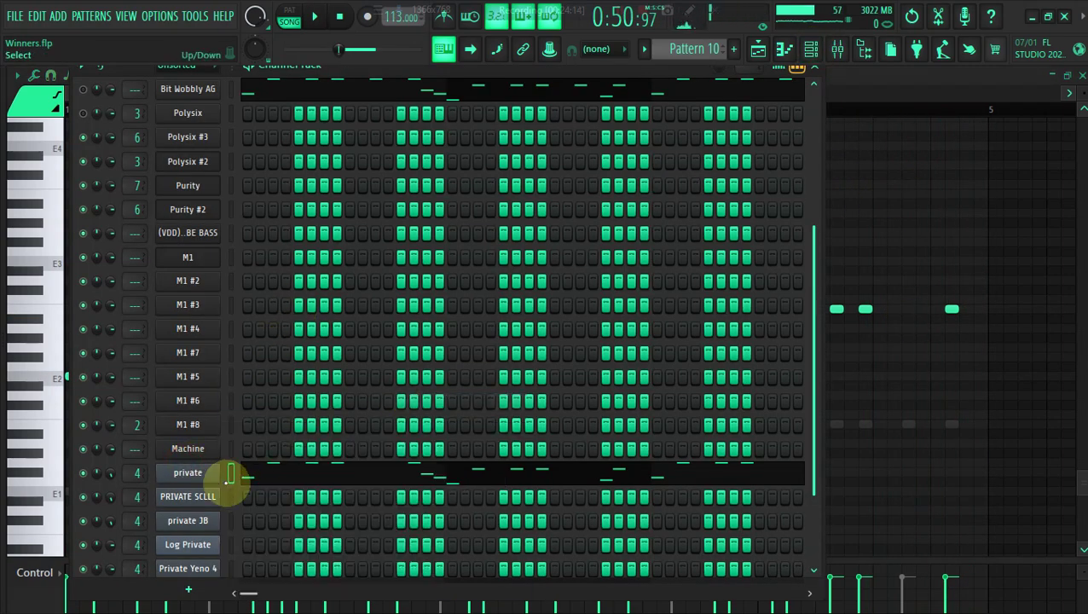
right_click(213, 497)
left_click(431, 417)
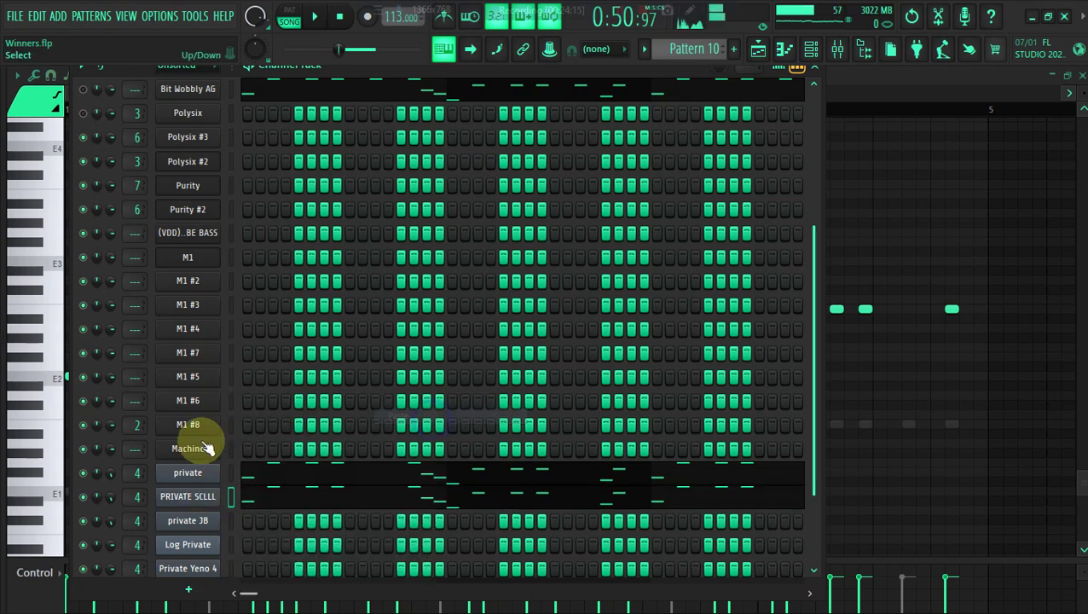
left_click(84, 472)
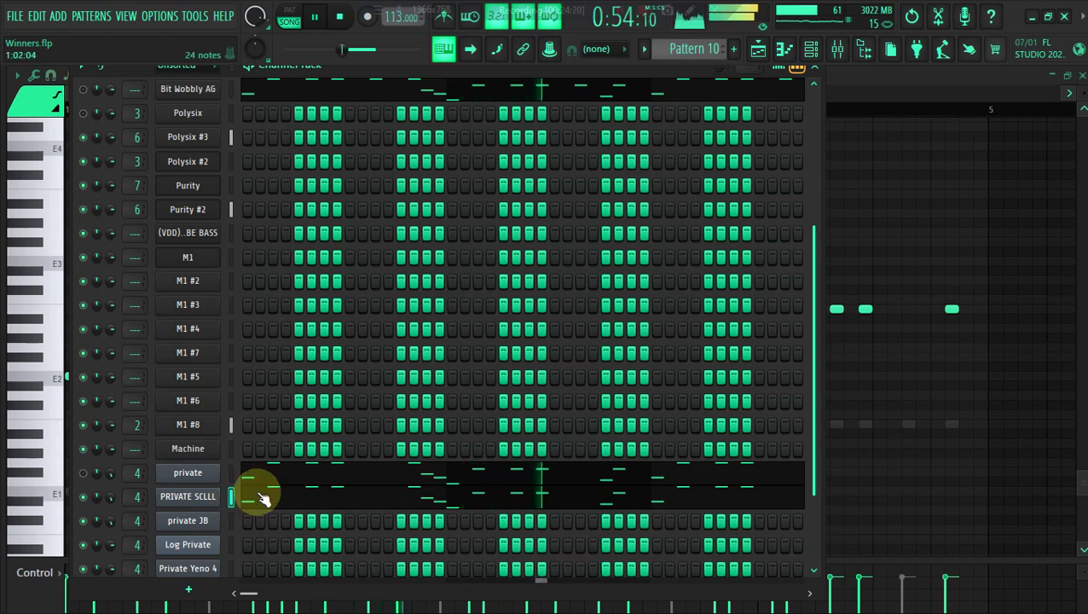
Raise the PRIVATE SCLLL note velocities by increasing the level scaling multiplier and transpose the notes up one octave.
left_click(262, 497)
key("alt+x")
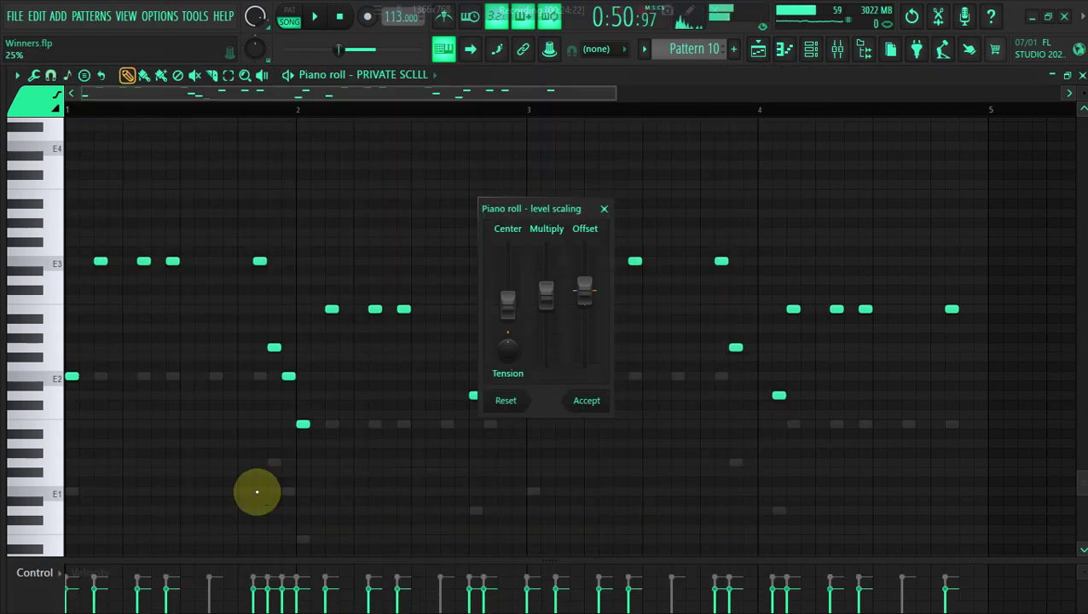
left_click_drag(546, 275, 546, 248)
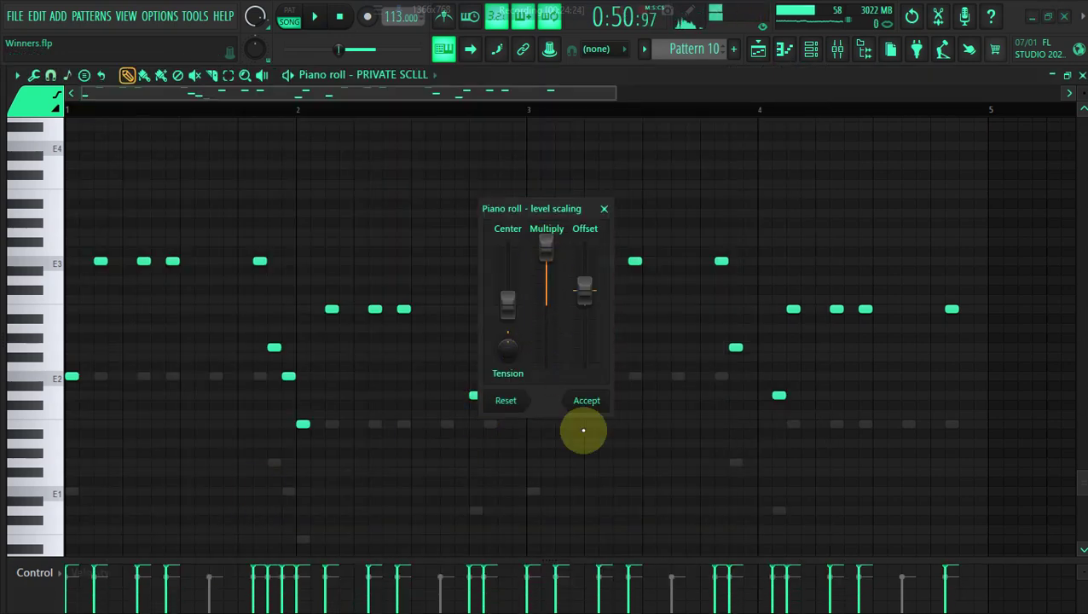
left_click(587, 400)
key("ctrl+Up")
key("space")
scroll(597, 404, "up", 3)
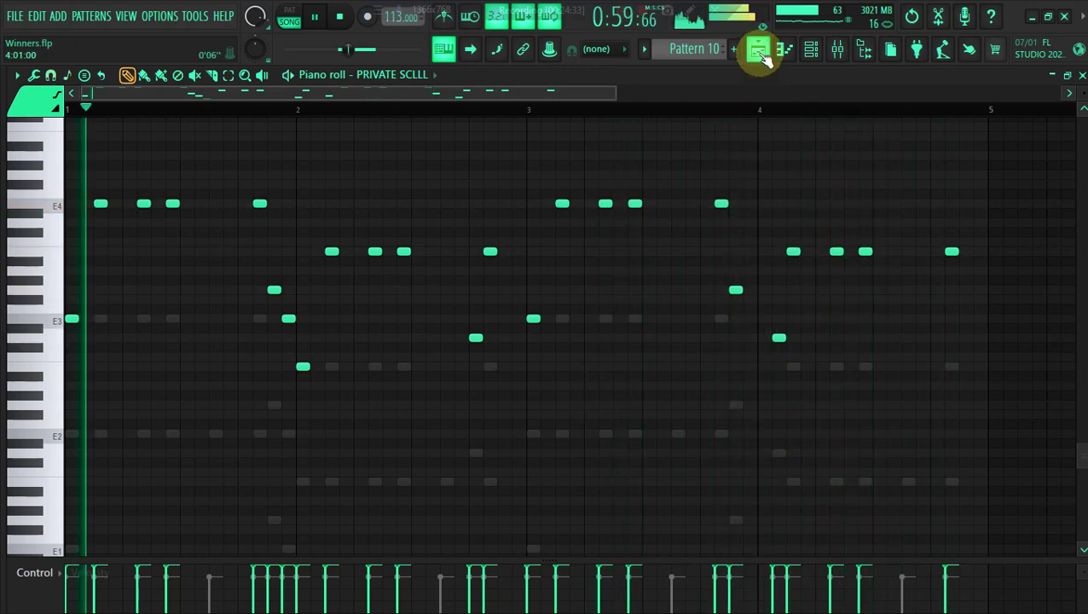
left_click(758, 49)
key("space")
left_click(793, 53)
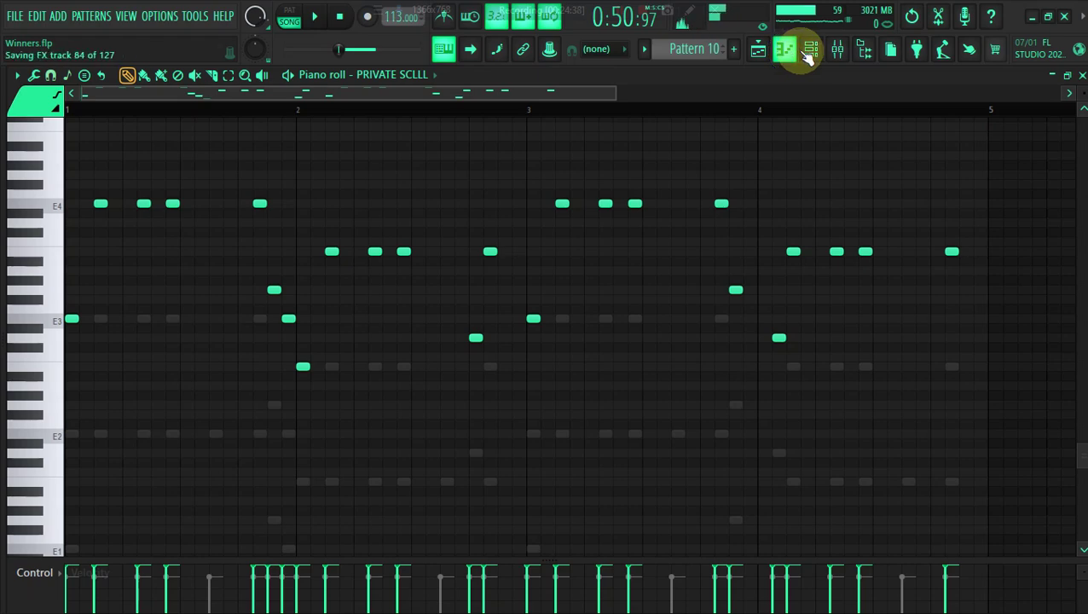
Copy the PRIVATE SCLLL notes into the private JB channel and mute the PRIVATE SCLLL channel.
left_click(812, 53)
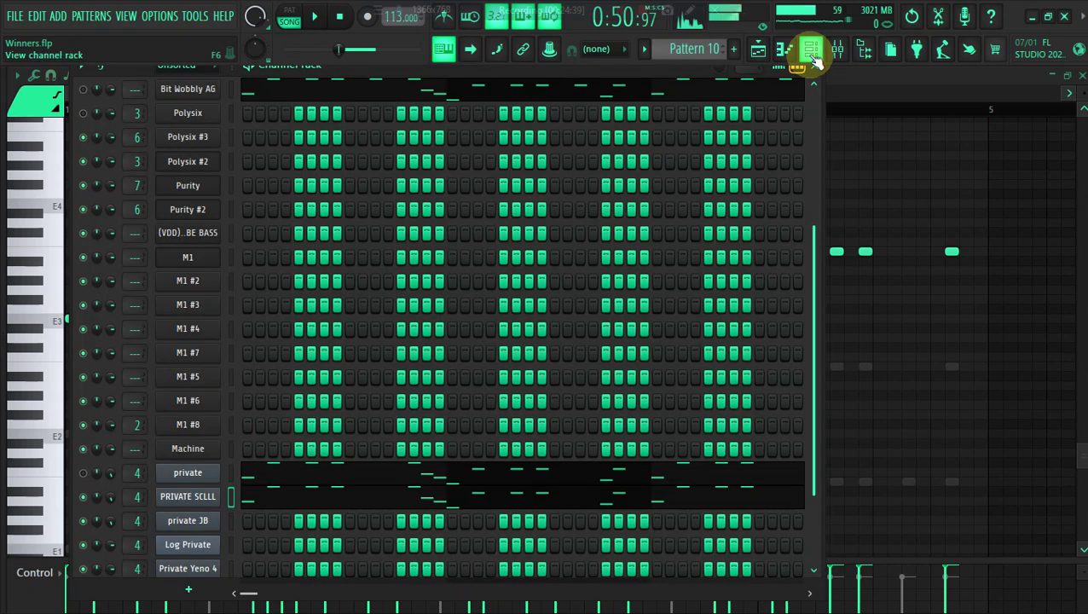
right_click(218, 496)
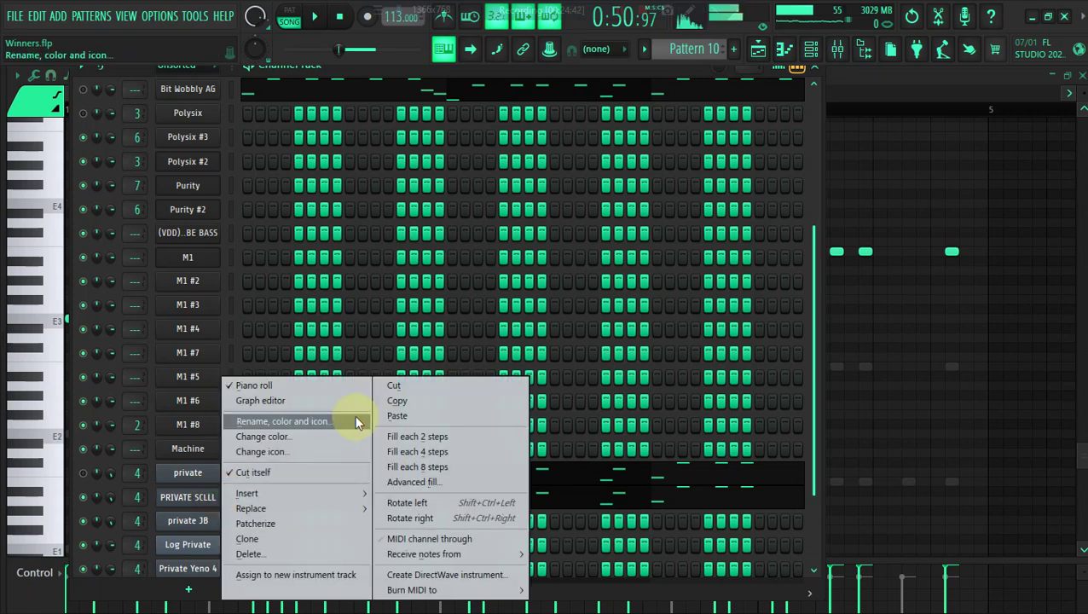
left_click(393, 407)
scroll(790, 491, "down", 3)
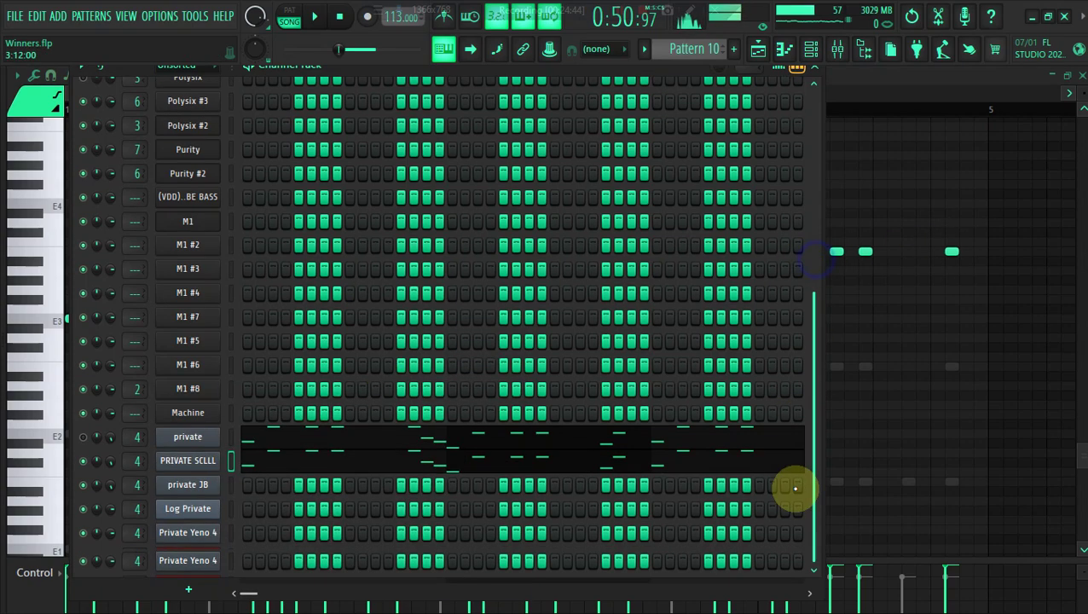
right_click(195, 463)
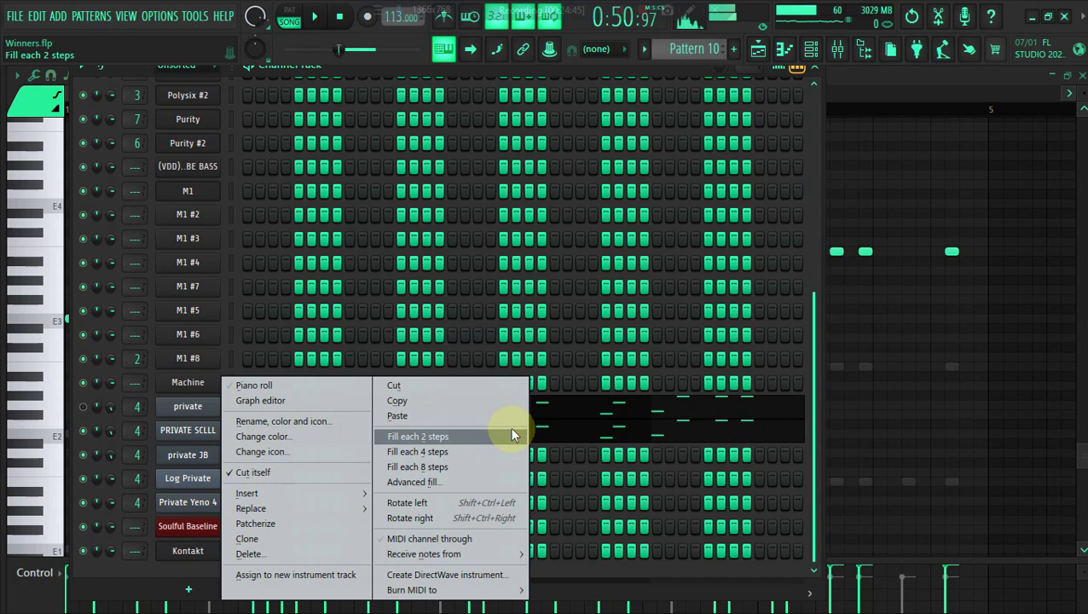
left_click(492, 417)
right_click(77, 430)
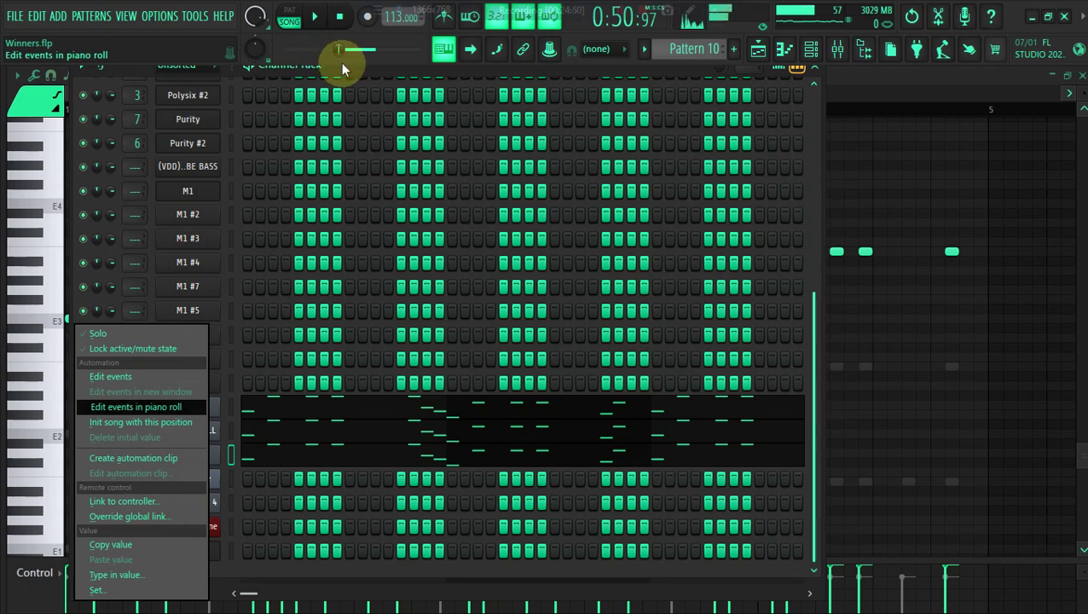
left_click(342, 64)
right_click(84, 435)
left_click(82, 435)
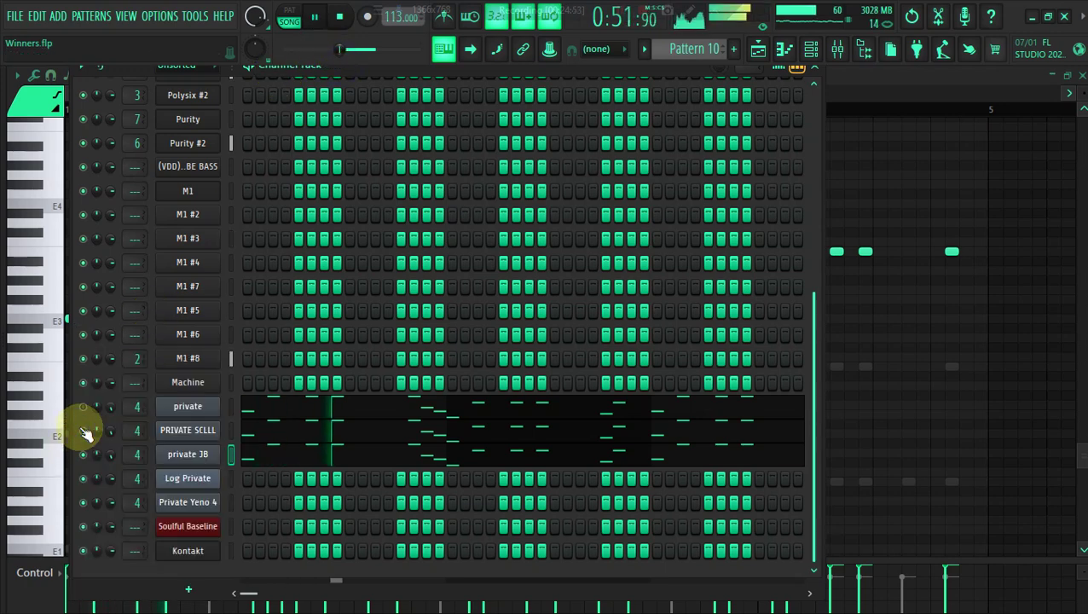
Transpose the private JB notes down one octave in their piano roll.
left_click(261, 456)
key("space")
key("ctrl+Down")
key("space")
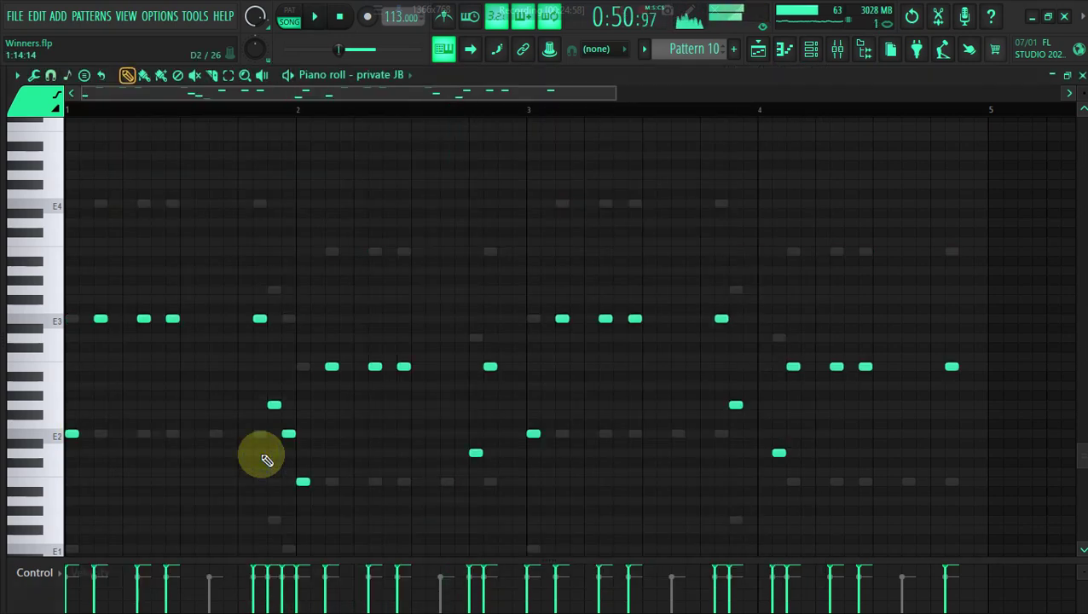
Paste the copied PRIVATE SCLLL notes into the Log Private channel.
left_click(812, 50)
key("space")
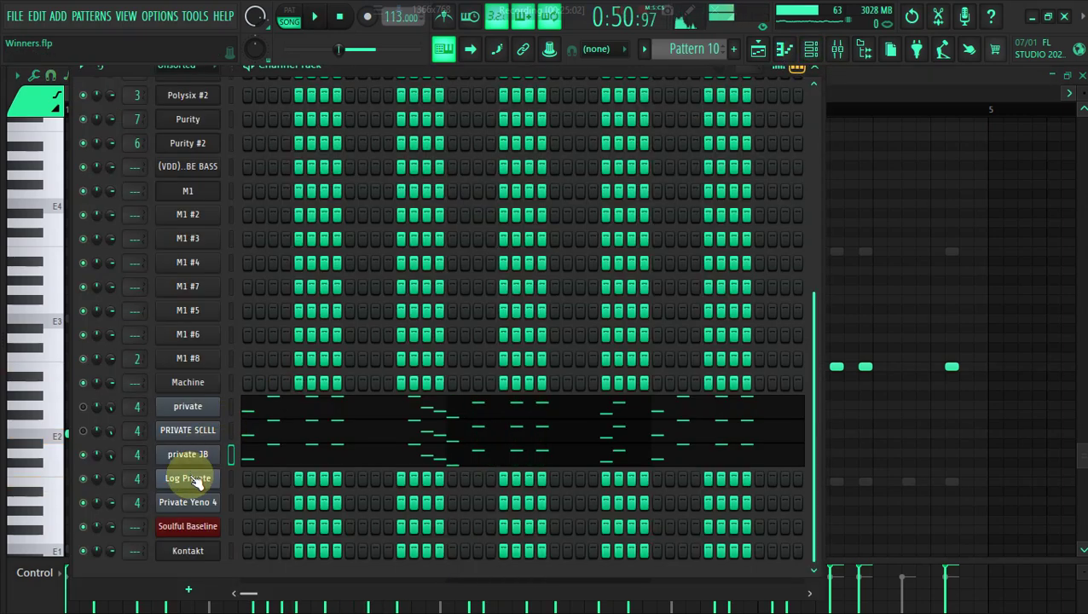
right_click(196, 482)
left_click(390, 416)
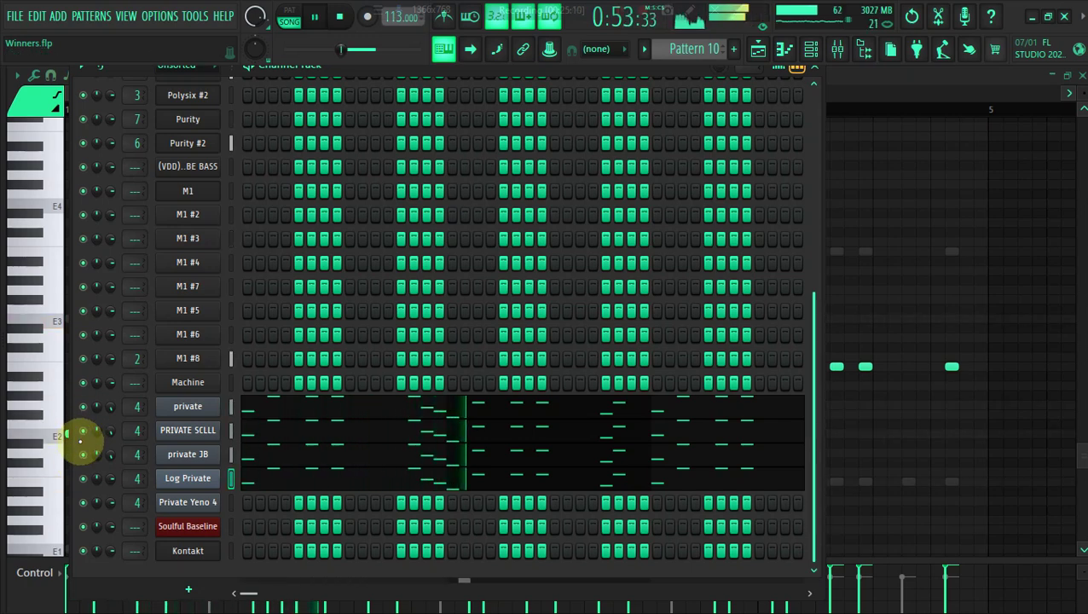
Compare the bass layers during playback by toggling mutes on the private, PRIVATE SCLLL and Log Private channels.
left_click(83, 407)
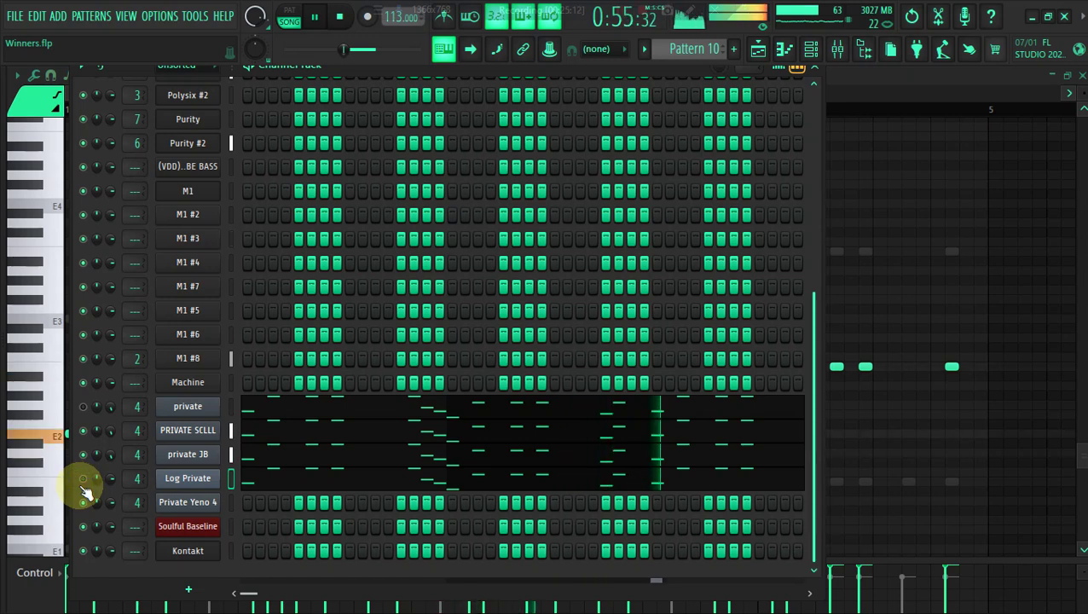
left_click(83, 430)
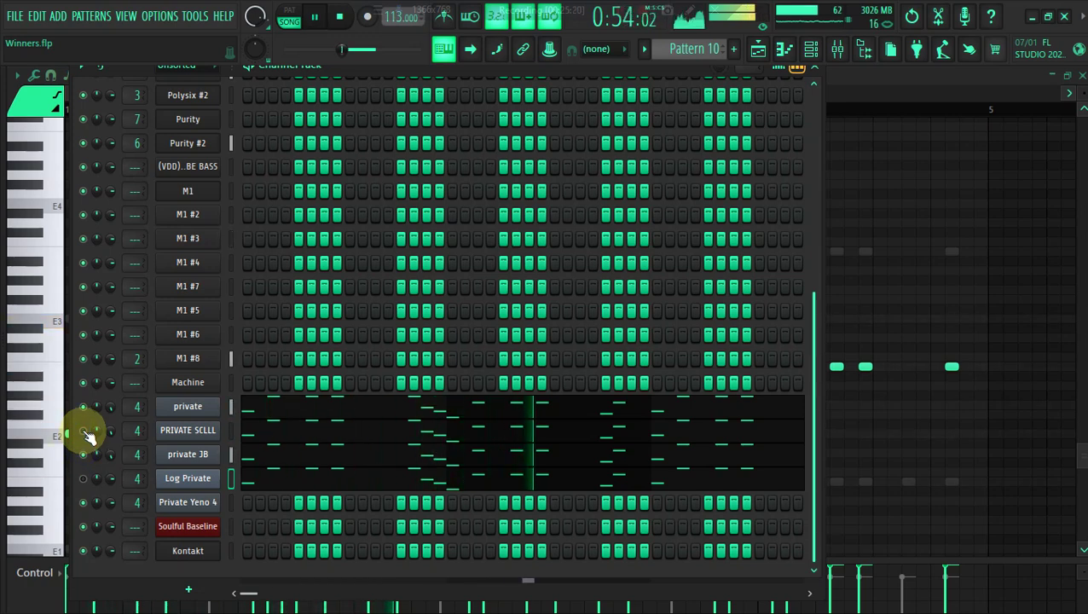
right_click(100, 434)
left_click(93, 427)
right_click(92, 427)
left_click(90, 427)
Reset the PRIVATE SCLLL channel's volume, and audition the layers with PRIVATE SCLLL muted and Log Private active.
right_click(111, 432)
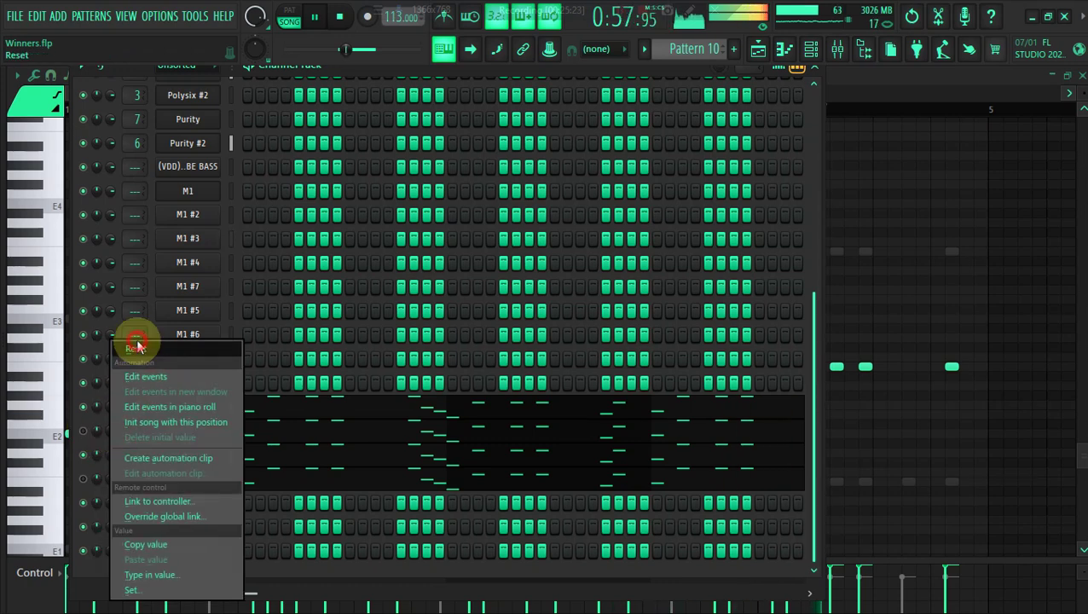
left_click(134, 348)
right_click(87, 432)
left_click(88, 432)
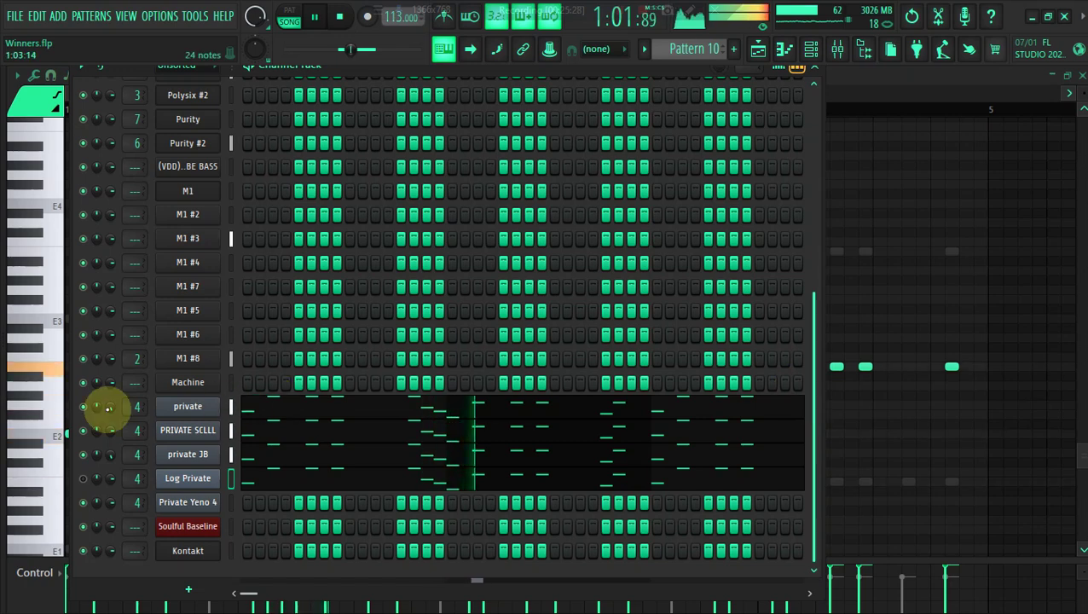
key("space")
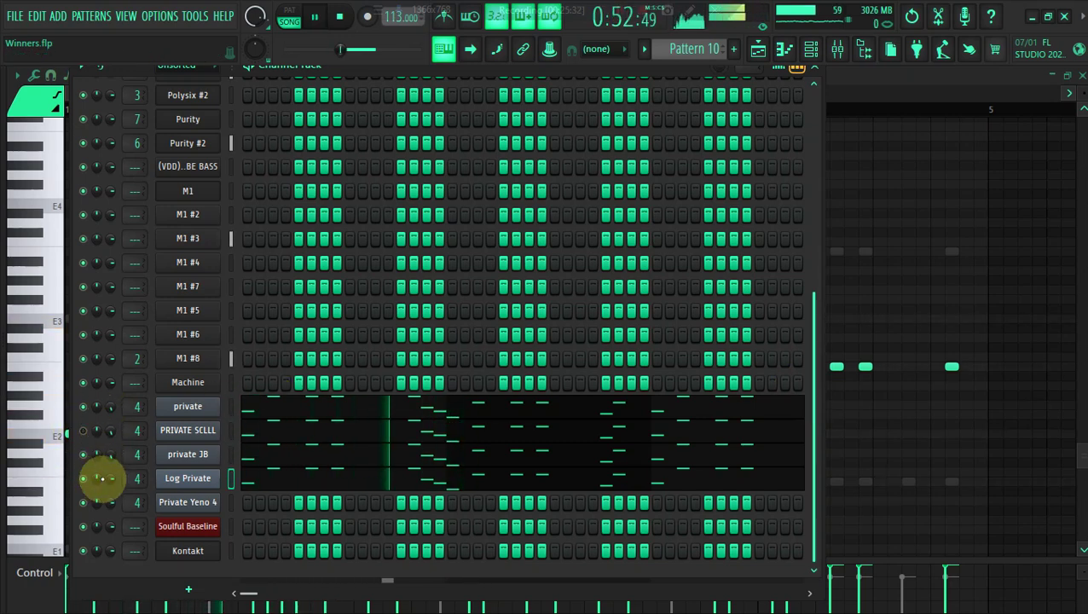
key("space")
Lower the velocities of all Log Private notes in Pattern 10 with level scaling.
left_click(265, 480)
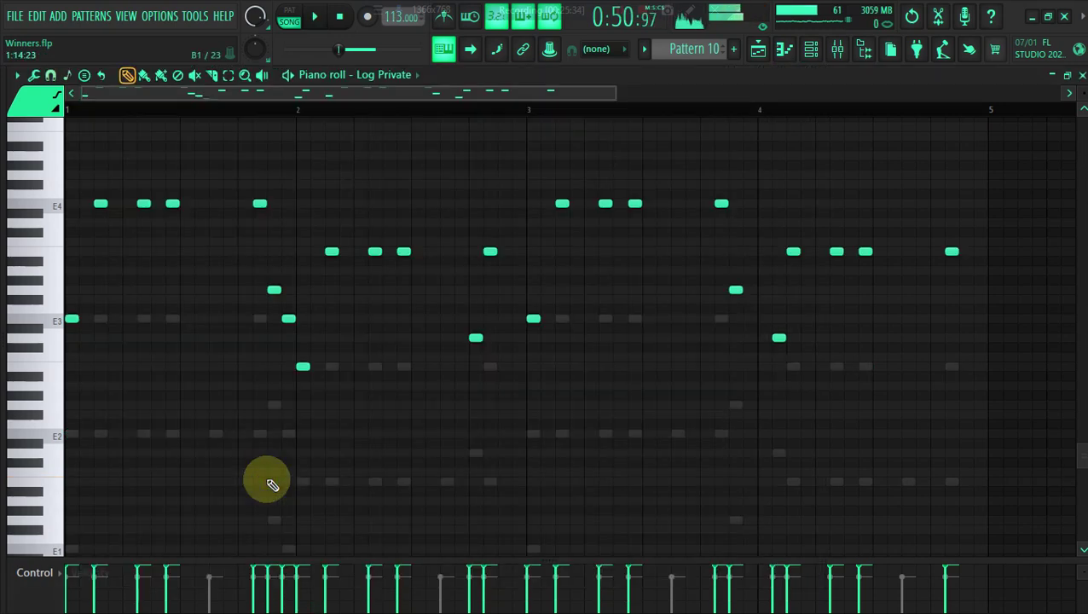
key("ctrl+a")
key("alt+x")
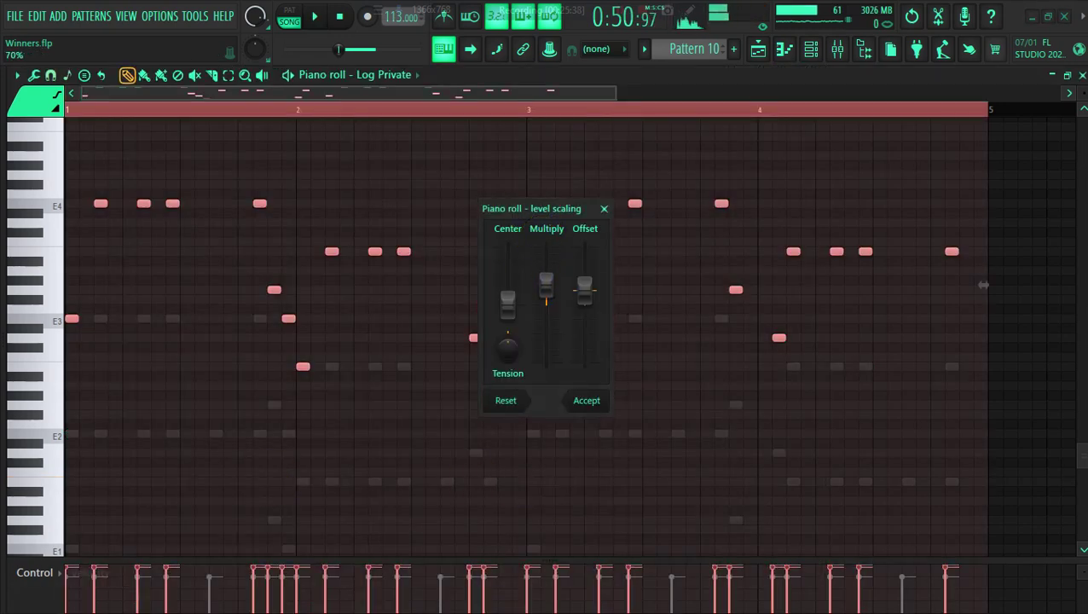
left_click(571, 396)
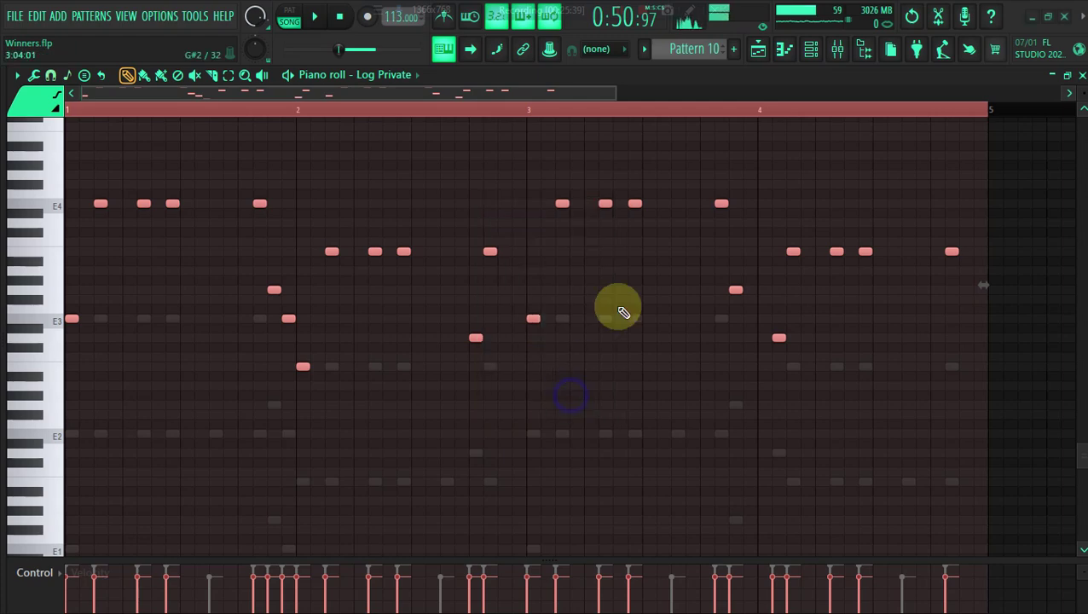
Compare the bass layers during playback by toggling mutes on the PRIVATE SCLLL, private JB and Log Private channels.
left_click(810, 53)
key("space")
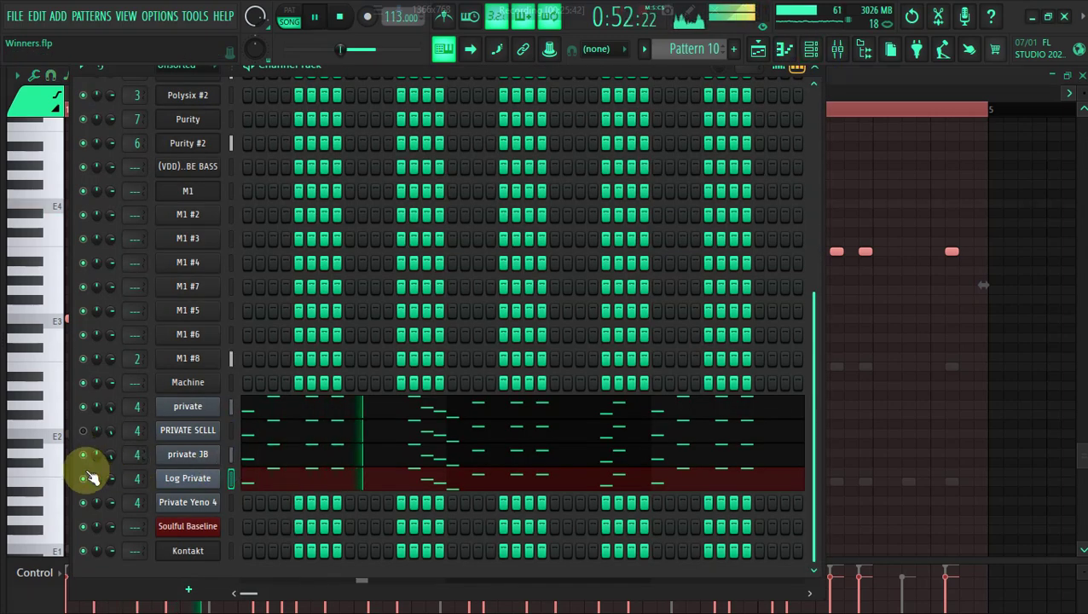
left_click(83, 478)
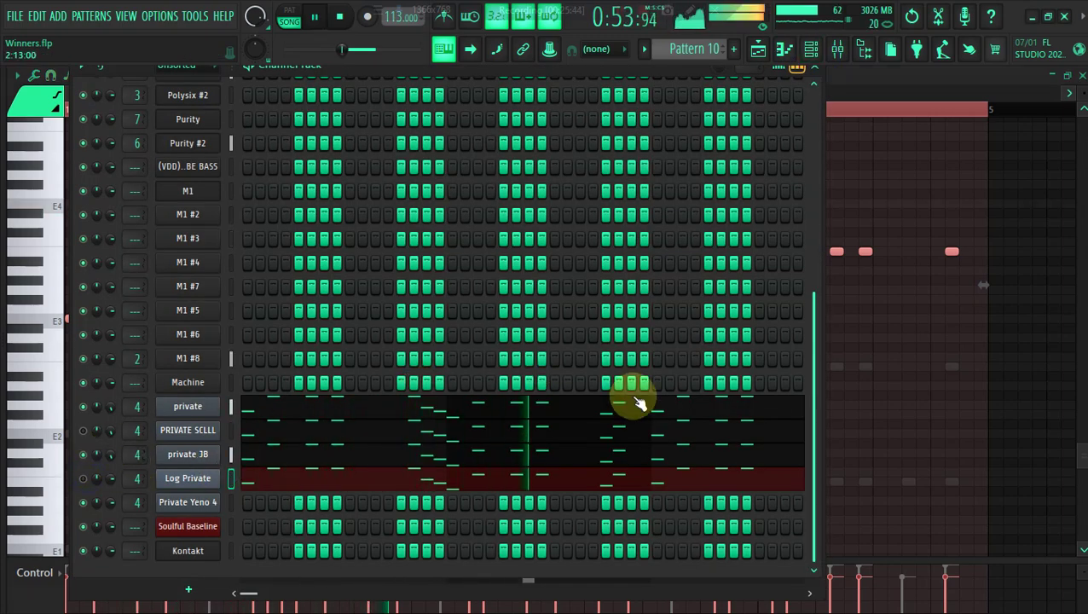
key("space")
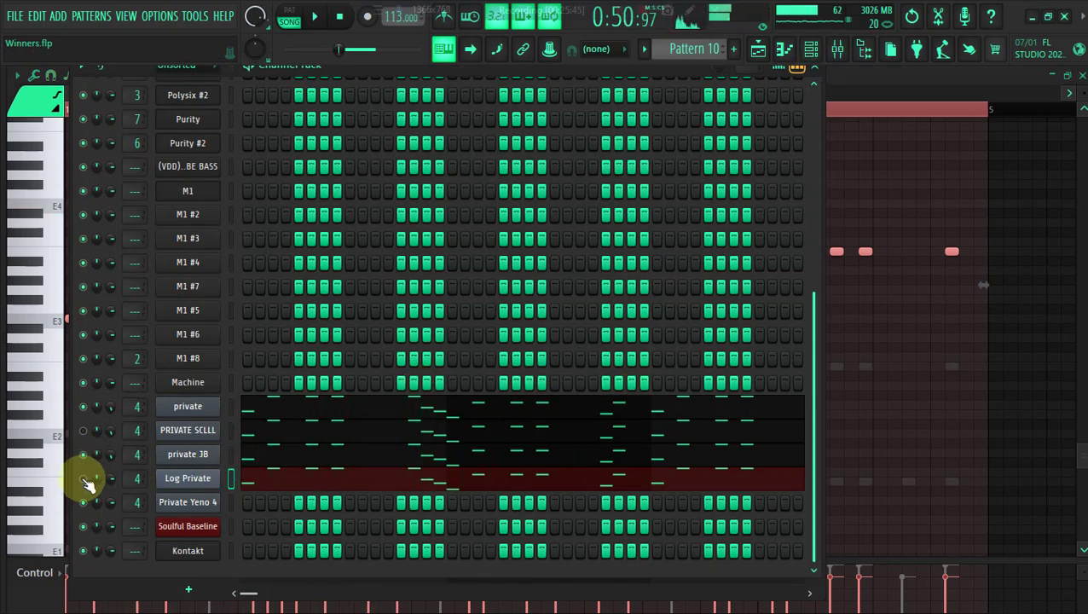
left_click(84, 430)
left_click_drag(85, 457, 86, 417)
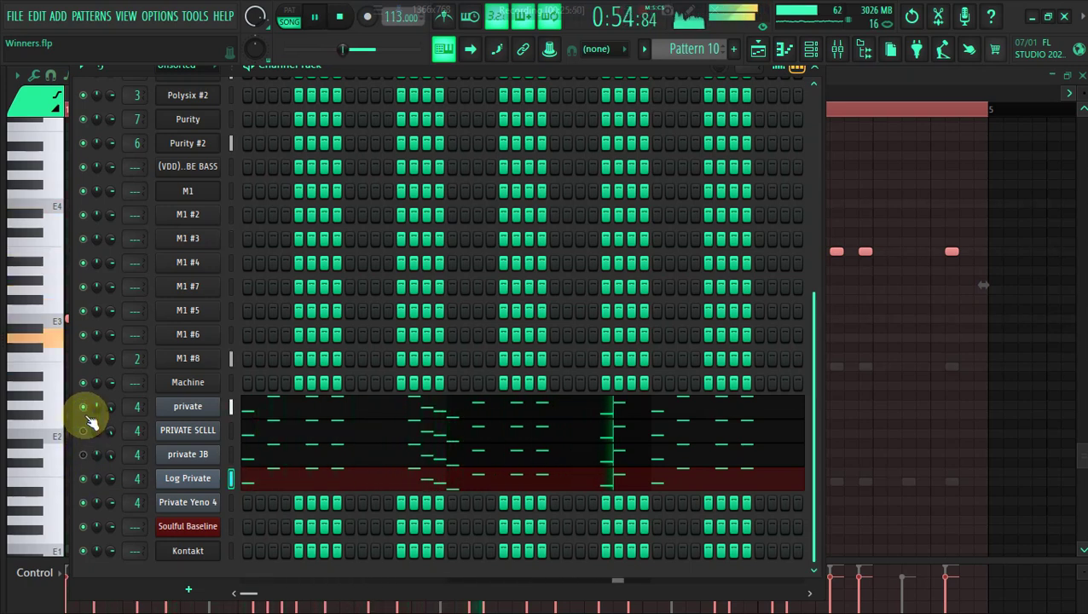
key("space")
Paste the copied bass notes into the (VDD) MDU TUBE BASS channel and transpose them down one octave.
right_click(203, 169)
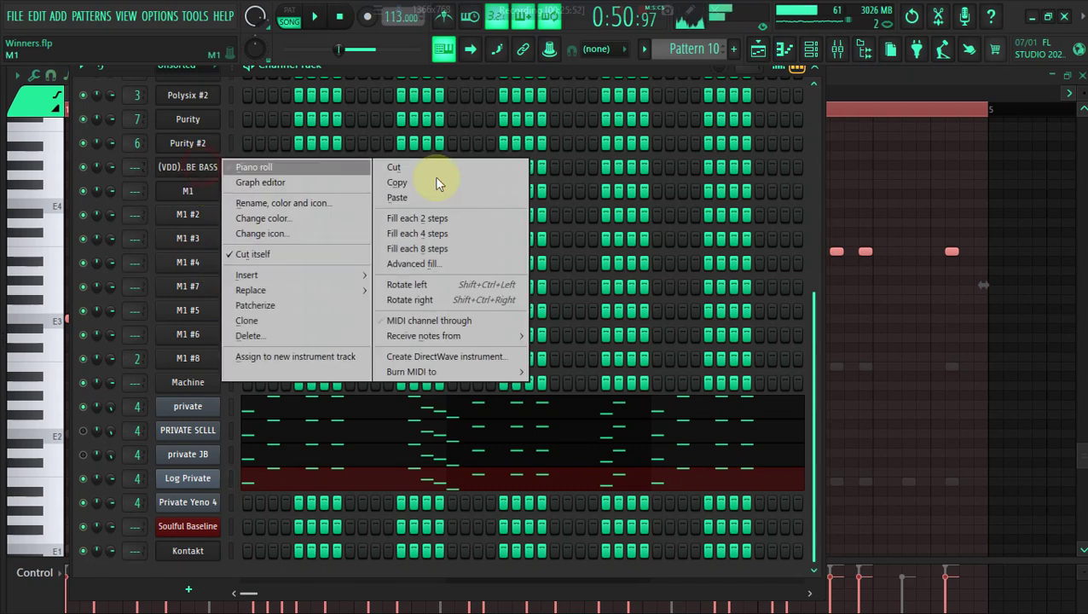
left_click(436, 198)
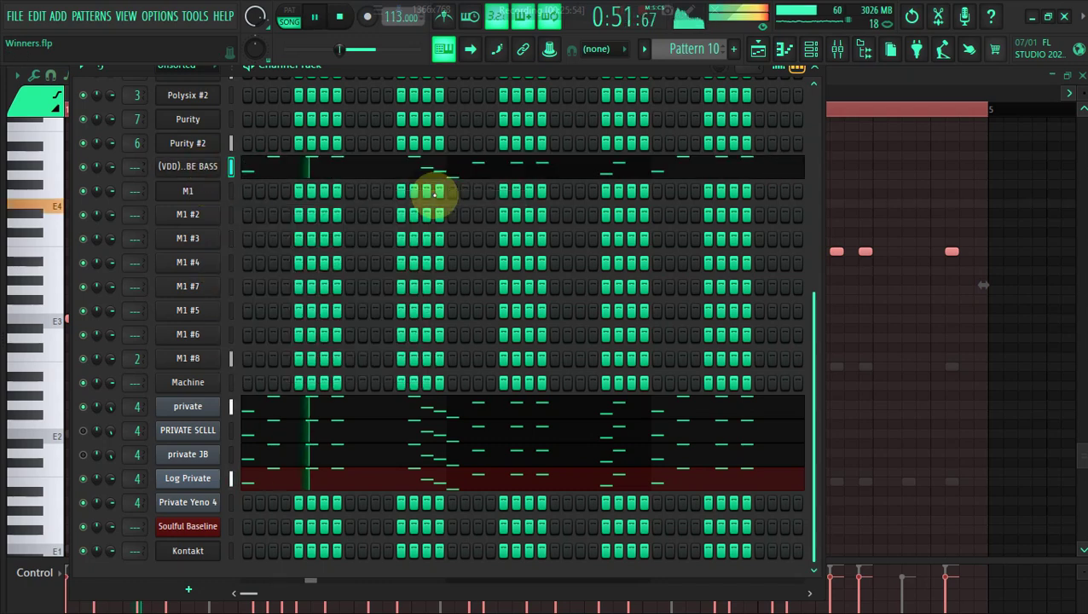
left_click(389, 167)
key("space")
key("ctrl+Down")
key("space")
key("alt+x")
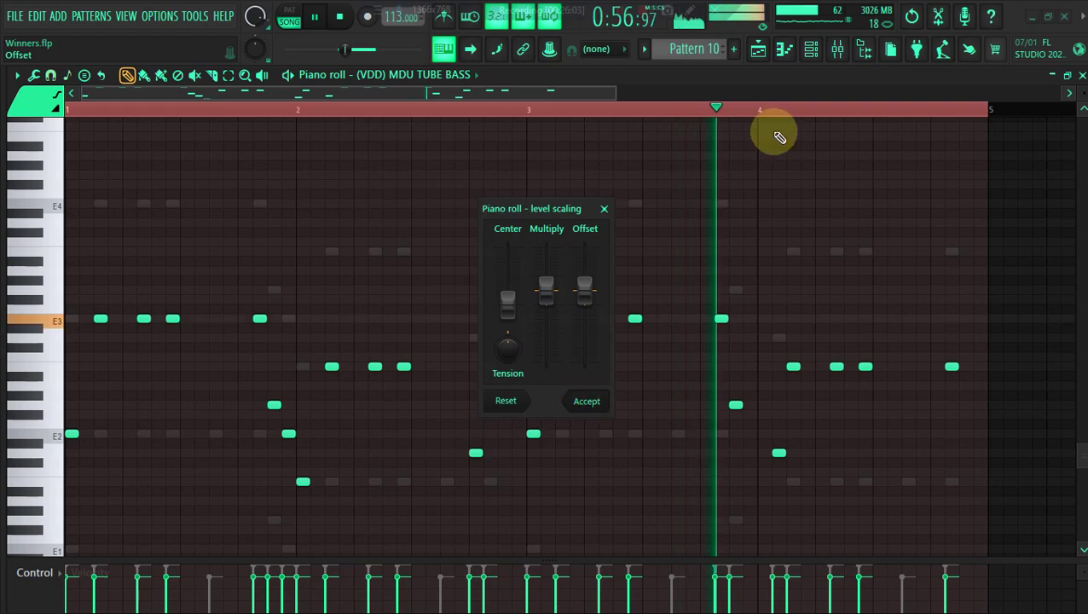
key("Escape")
left_click(811, 49)
key("space")
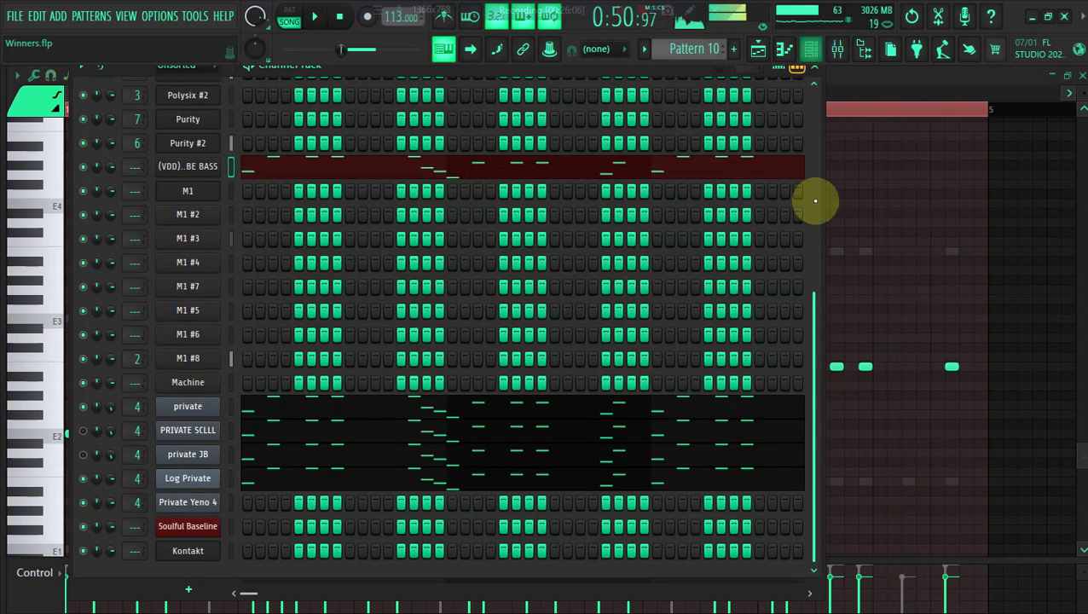
Unmute the Bit Wobbly AG channel and cut its notes from Pattern 10.
left_click_drag(809, 286, 805, 111)
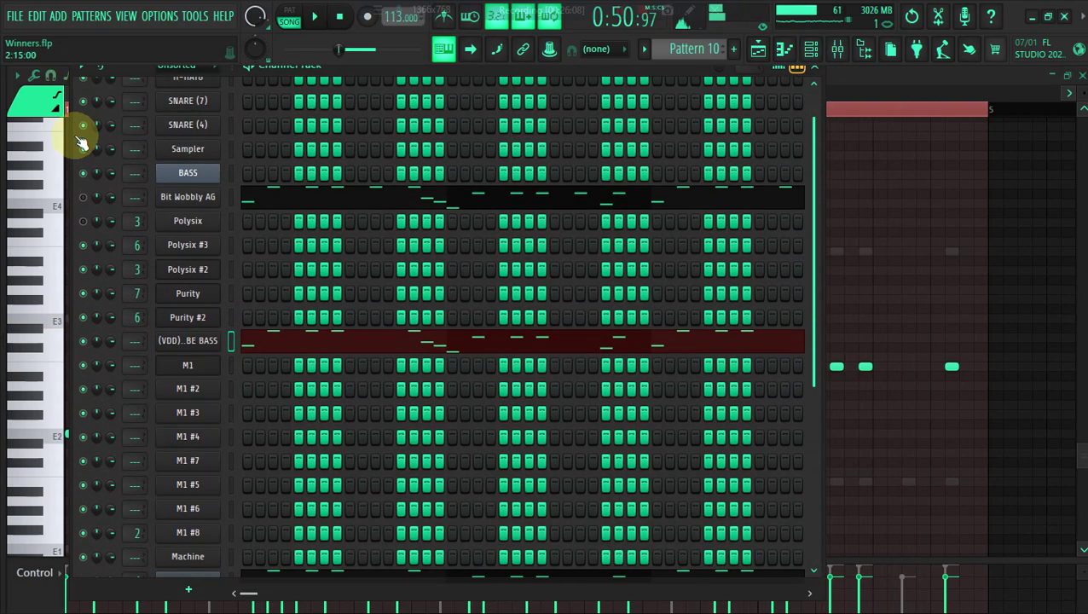
left_click(83, 194)
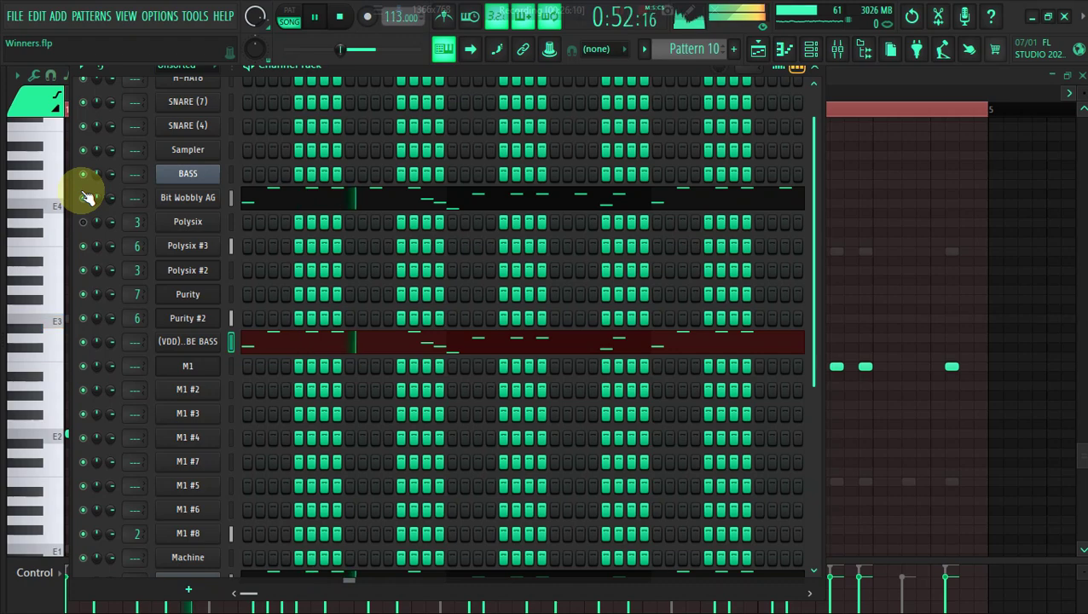
right_click(212, 198)
left_click(473, 200)
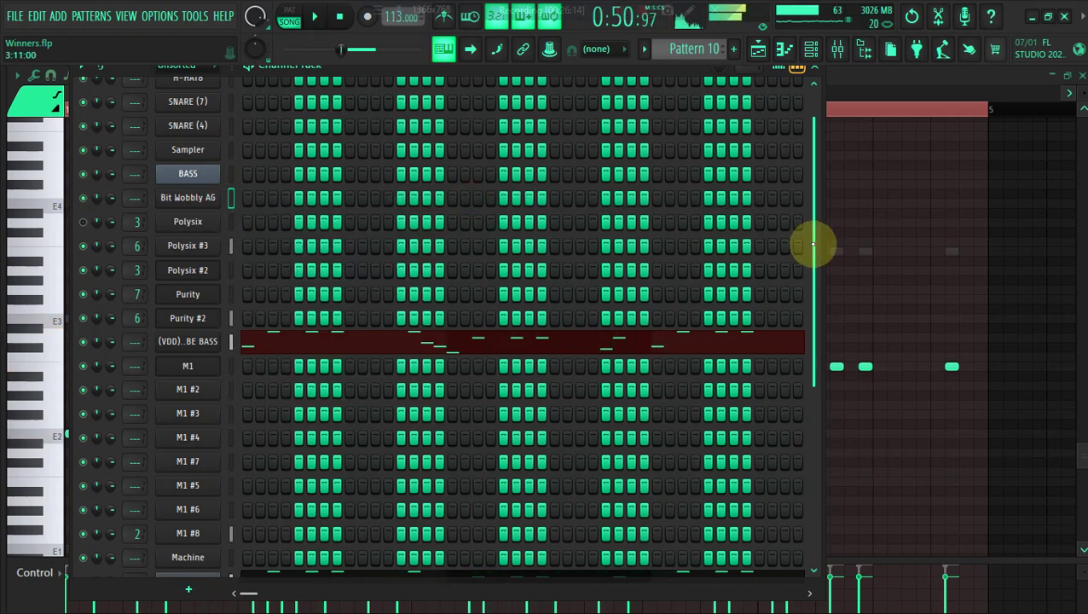
Audition (VDD) MDU TUBE BASS against the private and PRIVATE SCLLL layers, checking each channel's notes in the piano roll.
left_click_drag(815, 244, 809, 421)
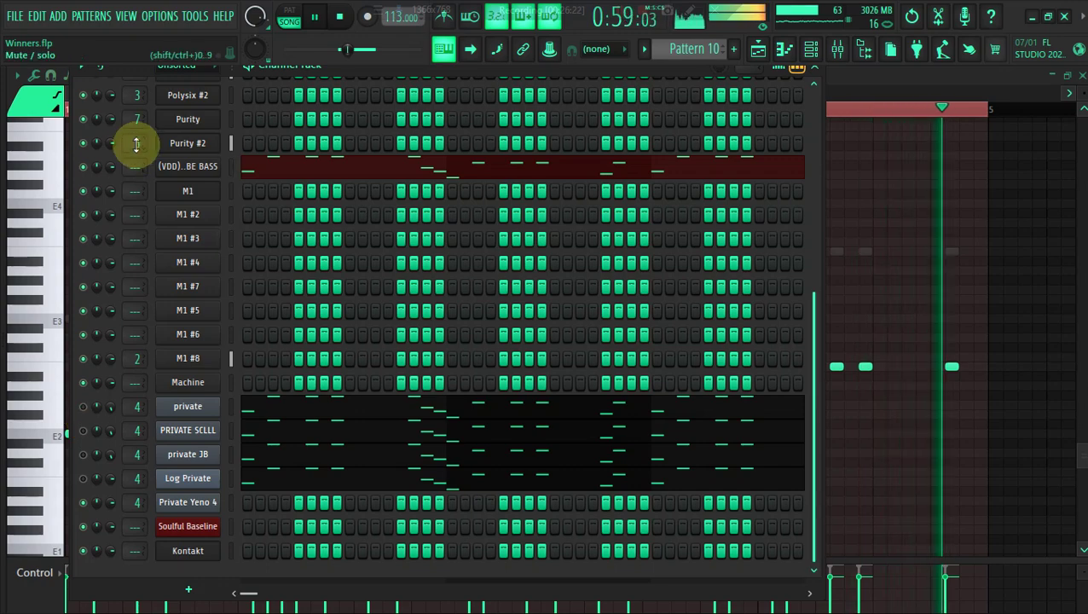
left_click(258, 171)
left_click(261, 173)
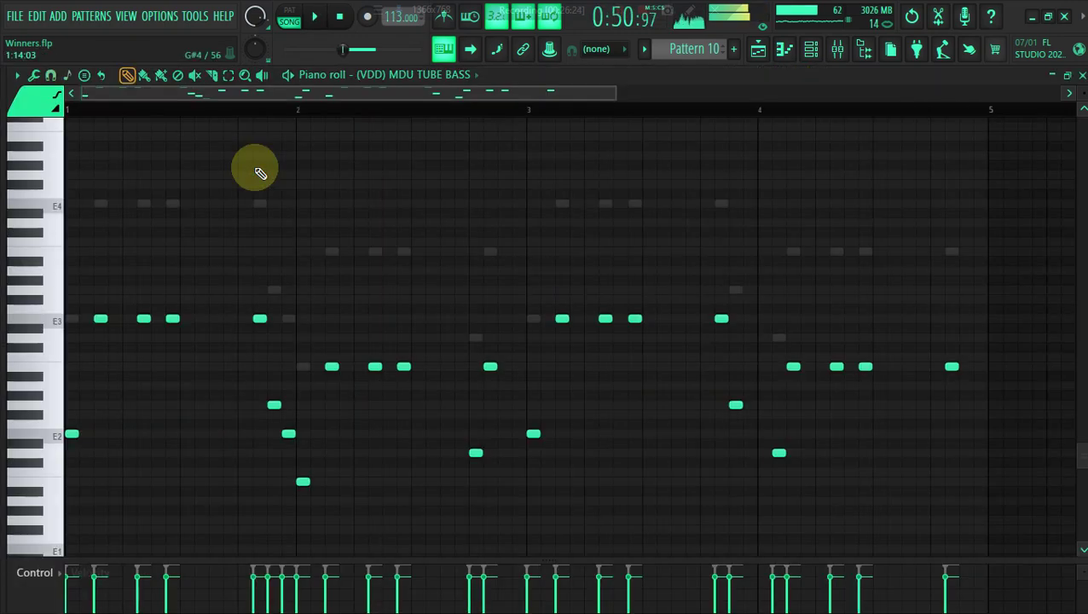
left_click(814, 50)
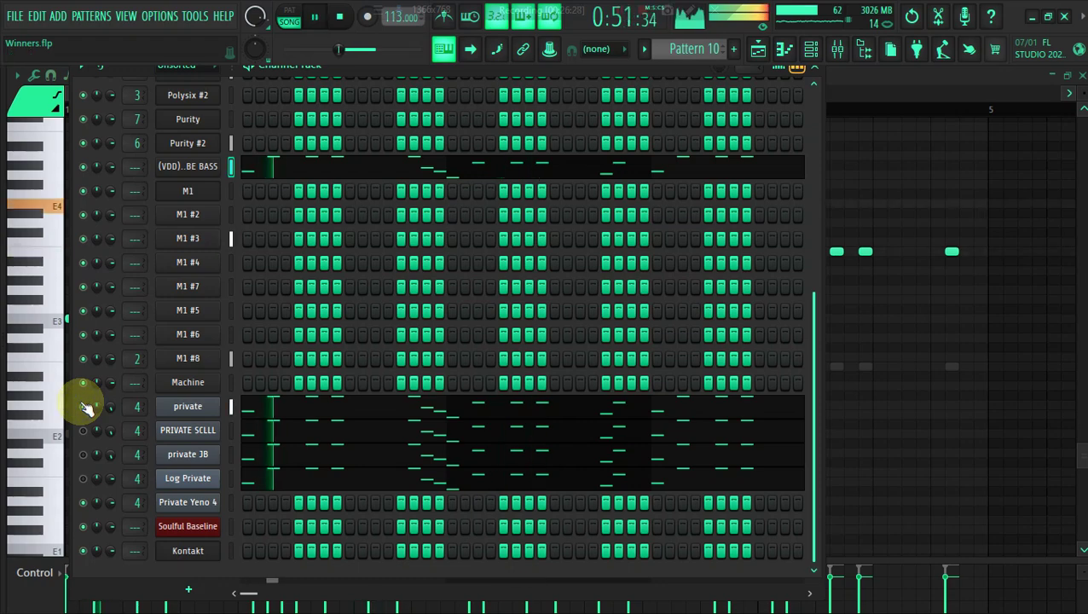
left_click(305, 406)
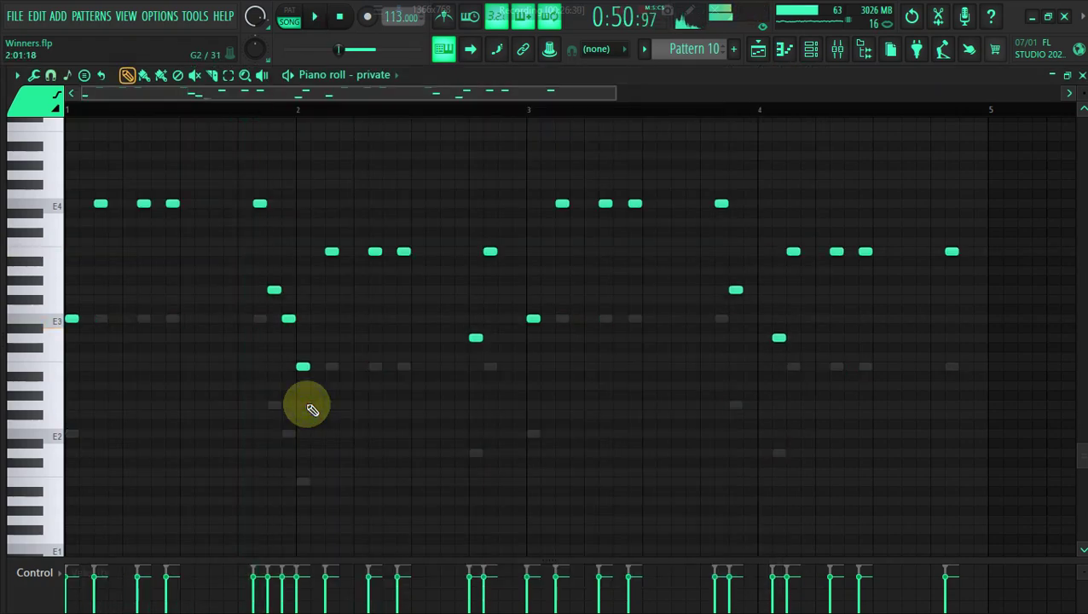
left_click(812, 50)
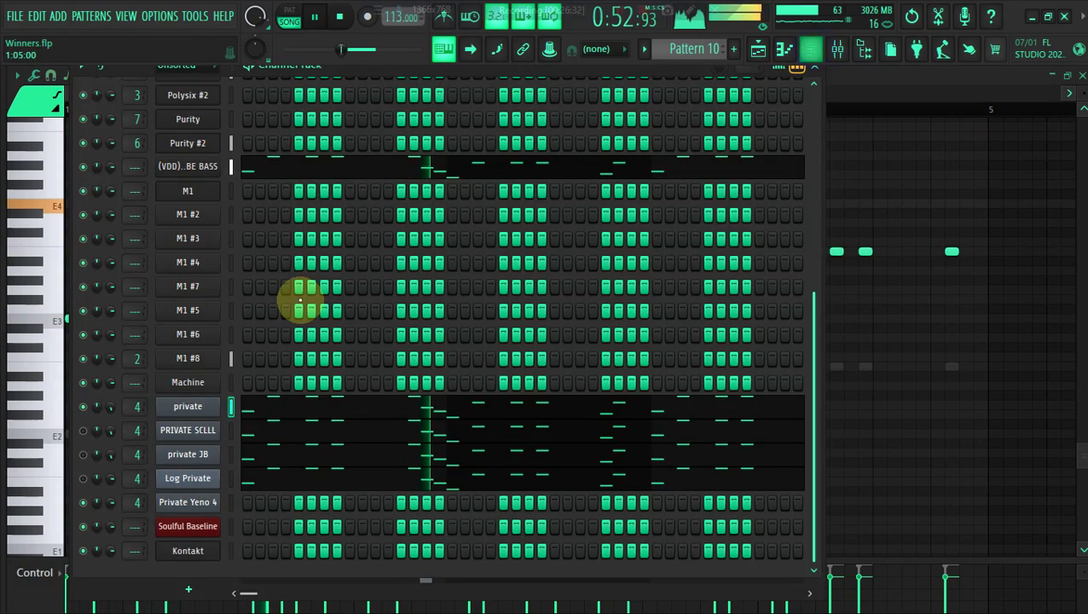
left_click(250, 434)
left_click(812, 50)
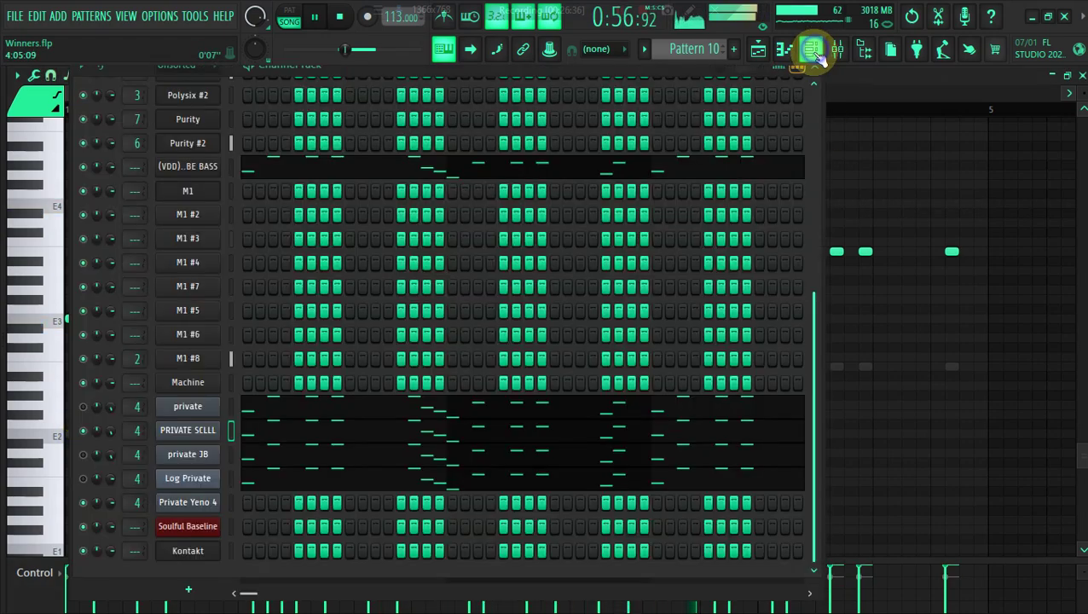
key("space")
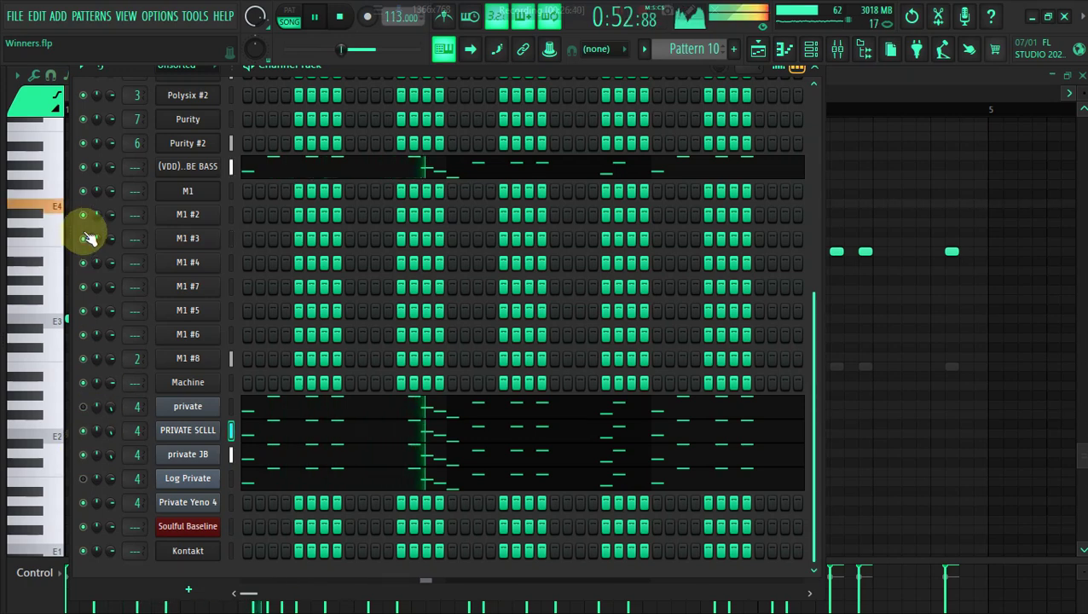
Test the private JB notes one octave up and back down, and lower all their velocities with level scaling.
left_click(249, 456)
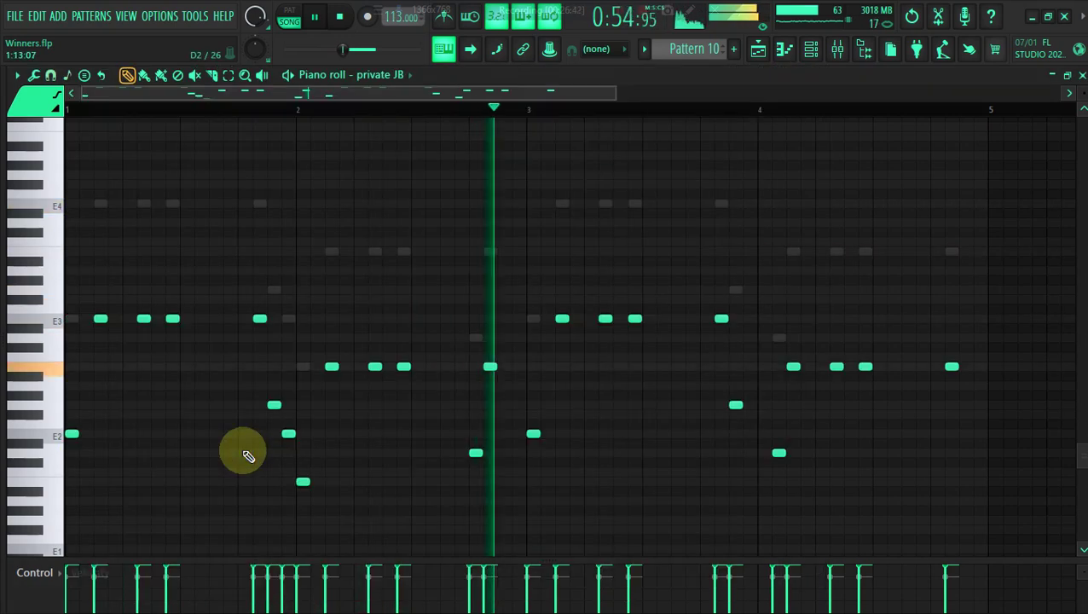
scroll(248, 456, "down", 3)
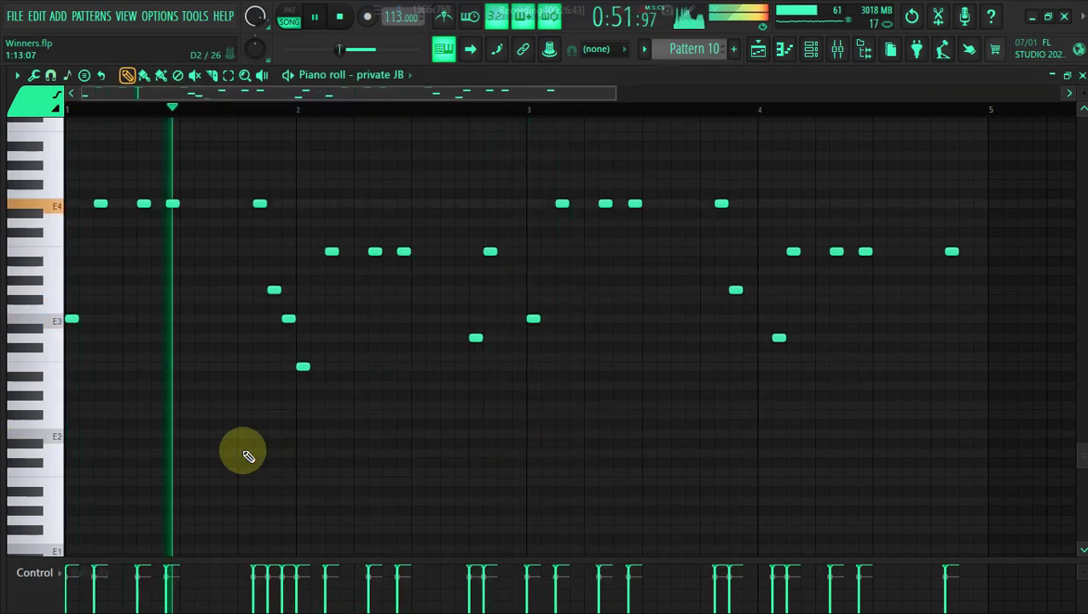
key("ctrl+Down")
key("ctrl+a")
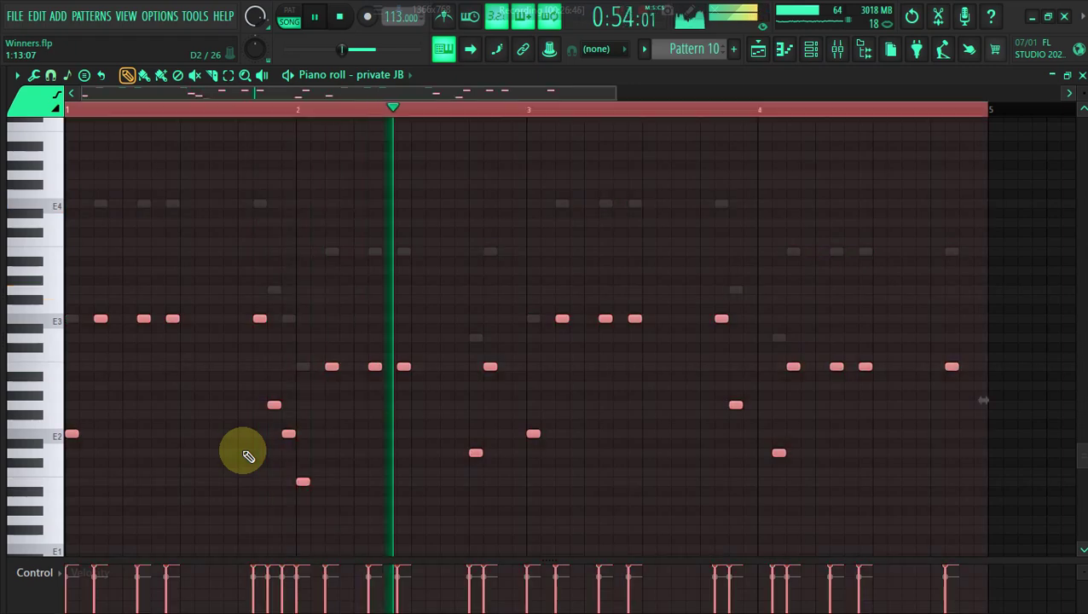
key("alt+x")
left_click(585, 400)
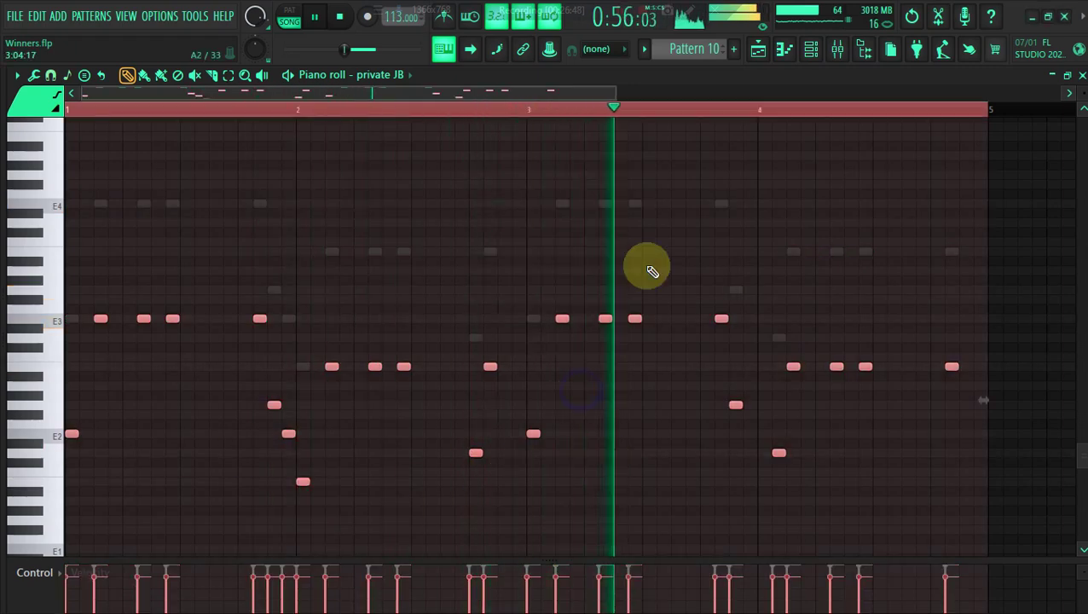
Unmute all the playlist tracks and play the section from bar 25.
left_click(762, 50)
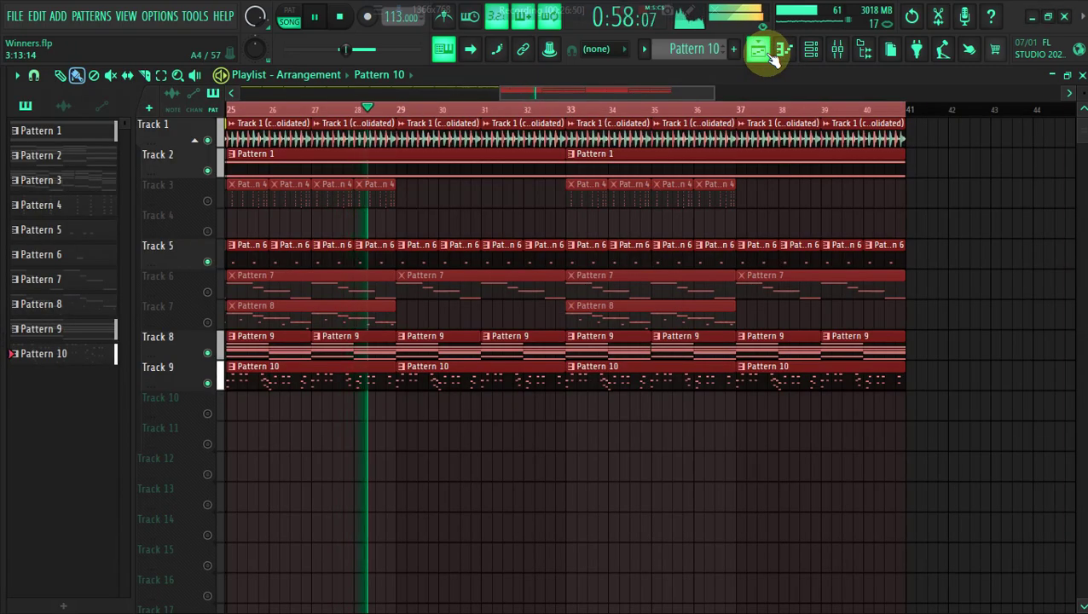
key("space")
left_click(508, 207)
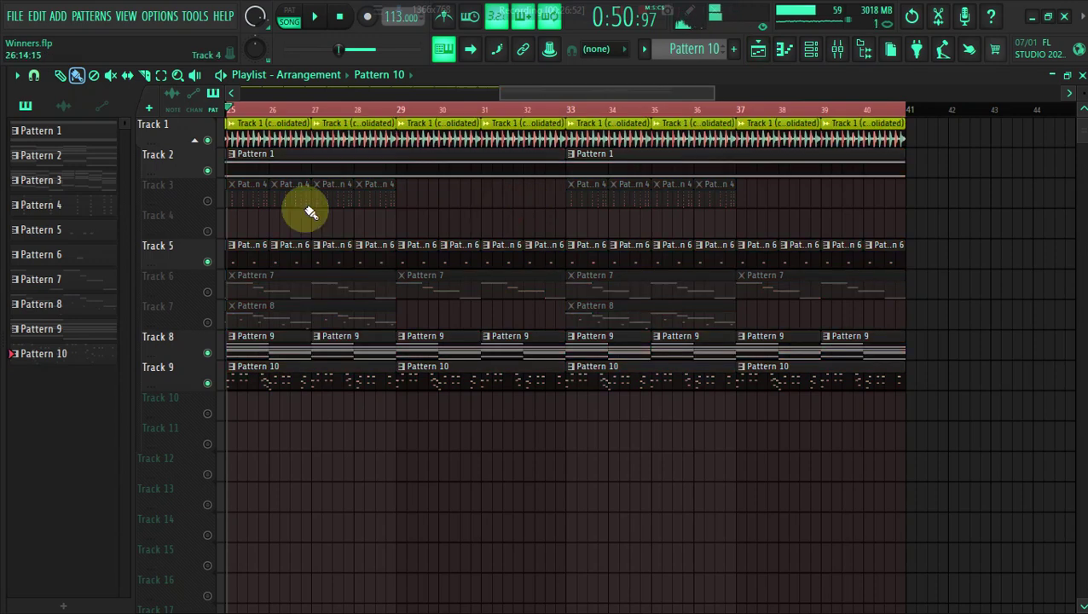
right_click(210, 202)
right_click(210, 202)
key("space")
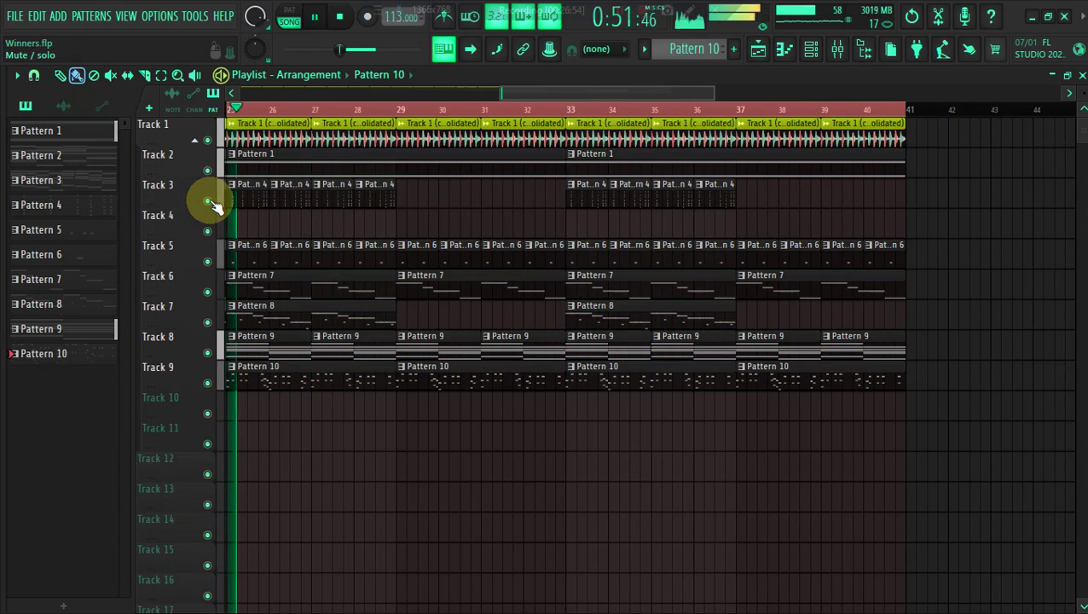
Delete the Pattern 7 clips on Track 6 from bar 25 through bar 40 and stop playback.
left_click_drag(315, 283, 574, 292)
right_click(765, 285)
key("space")
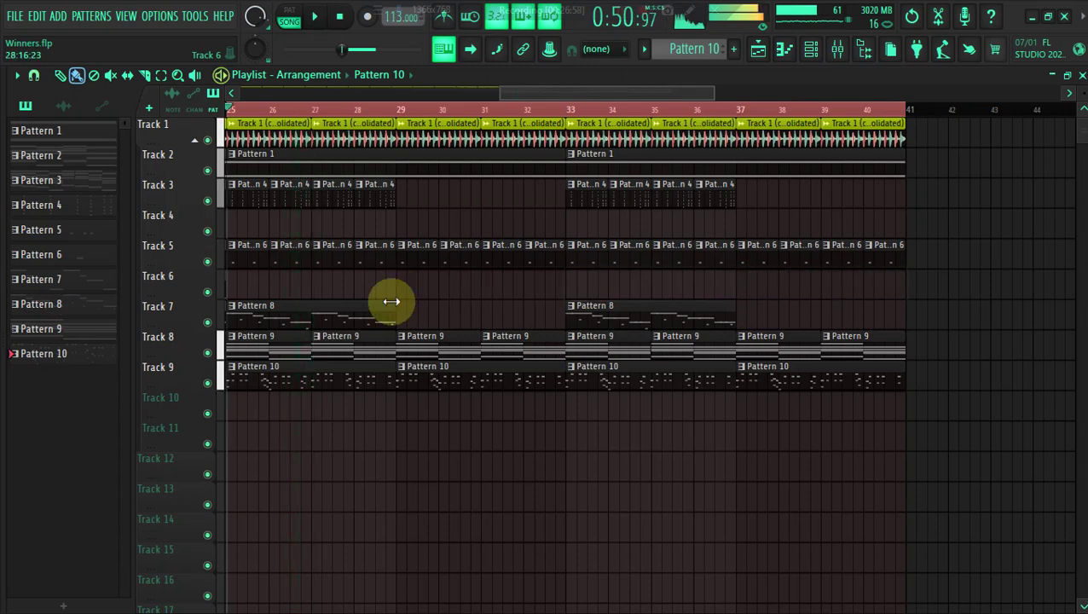
Fill Track 7 with consecutive Pattern 8 clips from bar 25 through bar 40.
right_click(404, 316)
right_click(603, 312)
left_click(376, 311)
left_click_drag(404, 318, 767, 331)
Delete the Pattern 4 clips on Track 3 from bar 25 onward.
right_click(405, 193)
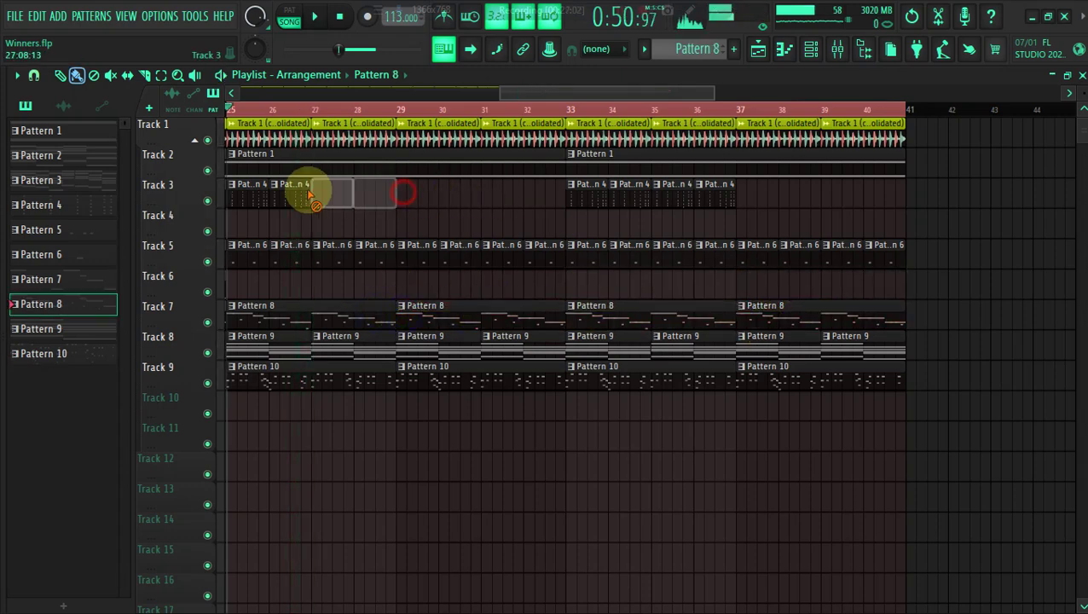
right_click(672, 198)
left_click_drag(504, 92, 502, 92)
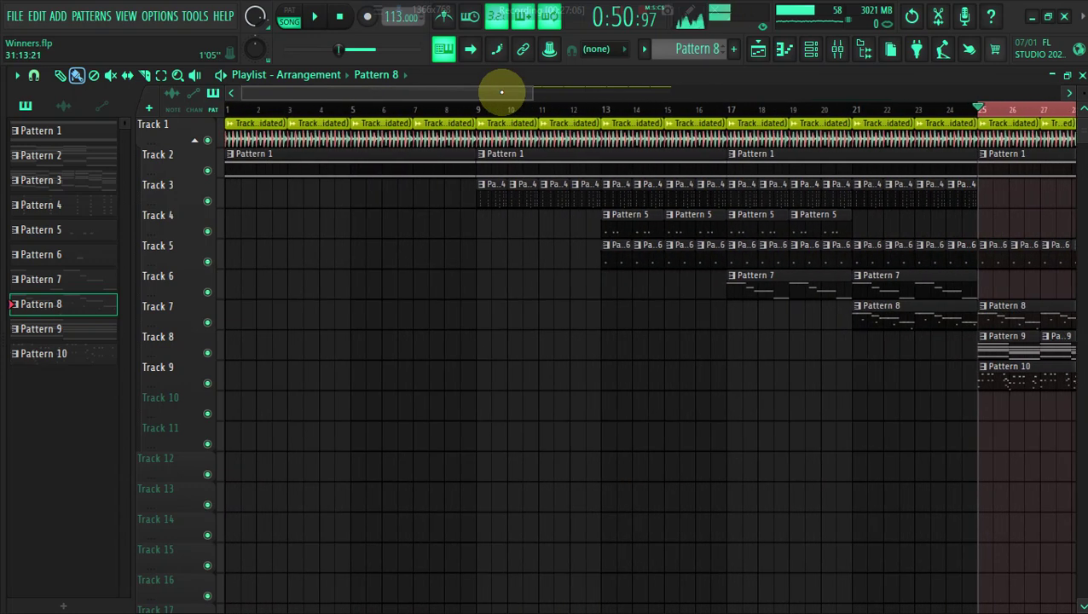
left_click_drag(510, 88, 687, 191)
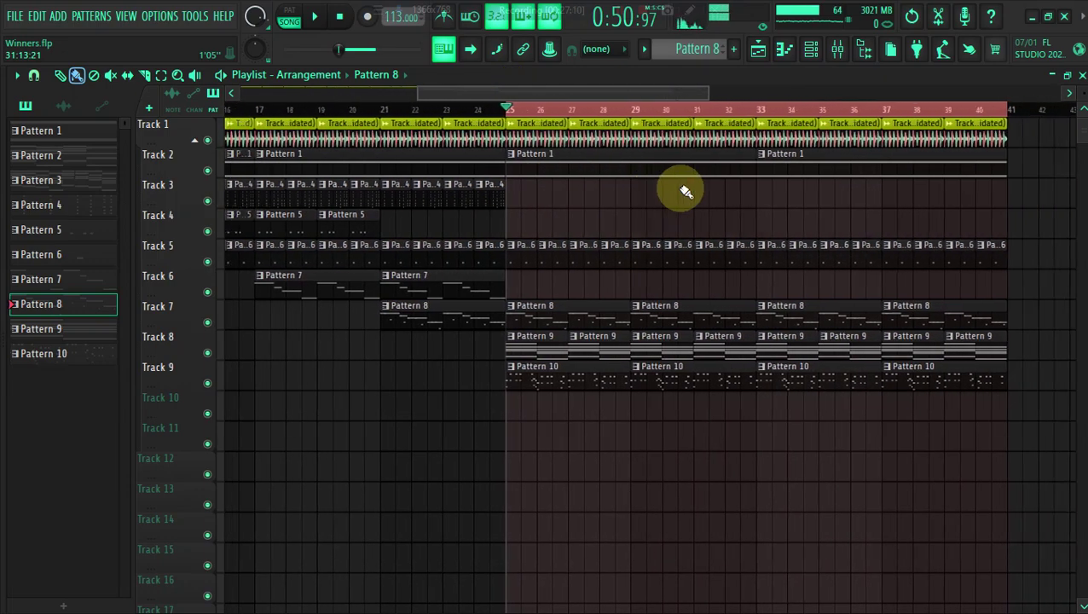
left_click_drag(436, 94, 501, 92)
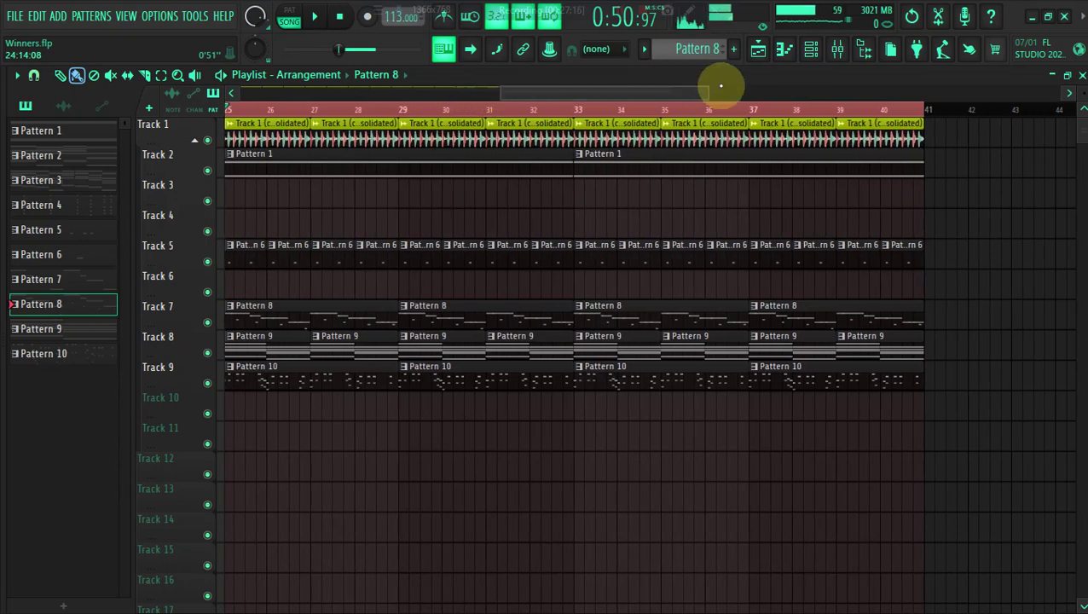
left_click_drag(708, 89, 699, 89)
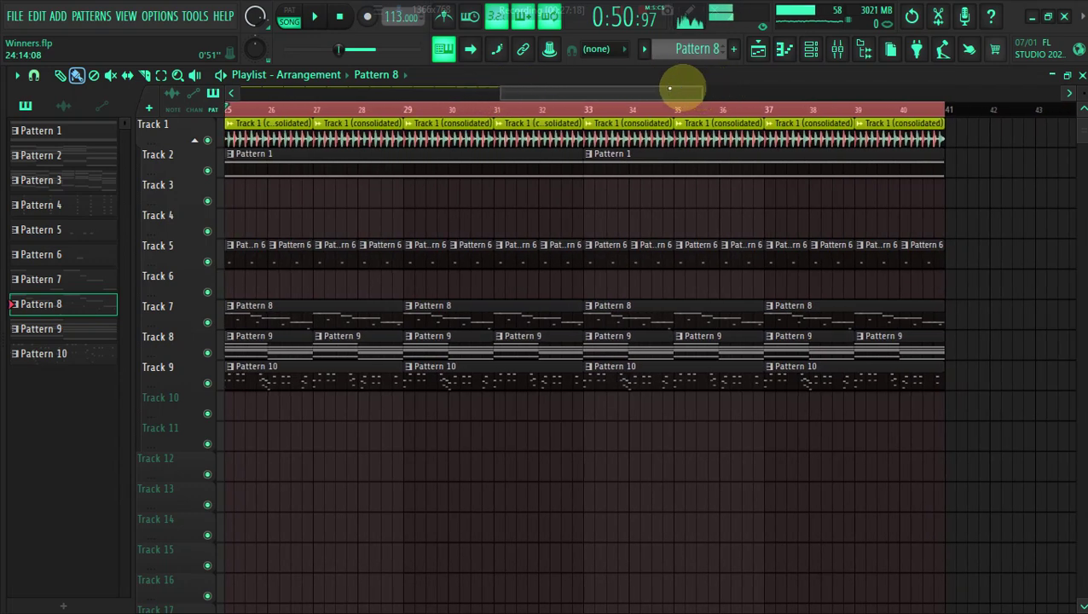
left_click_drag(501, 93, 500, 88)
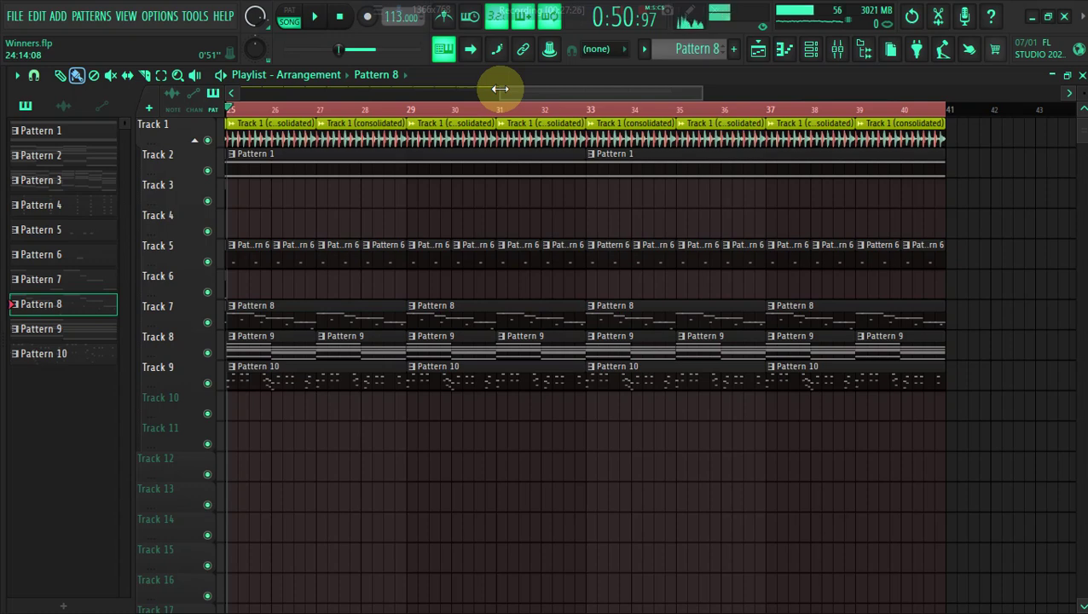
Play the arrangement section from bar 25 and stop playback.
key("space")
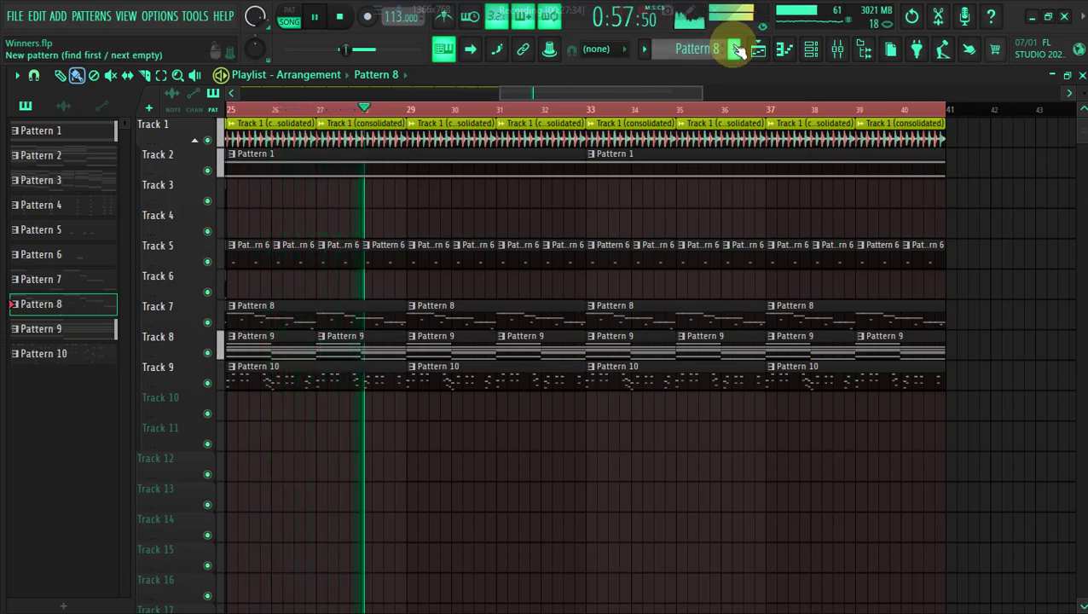
key("space")
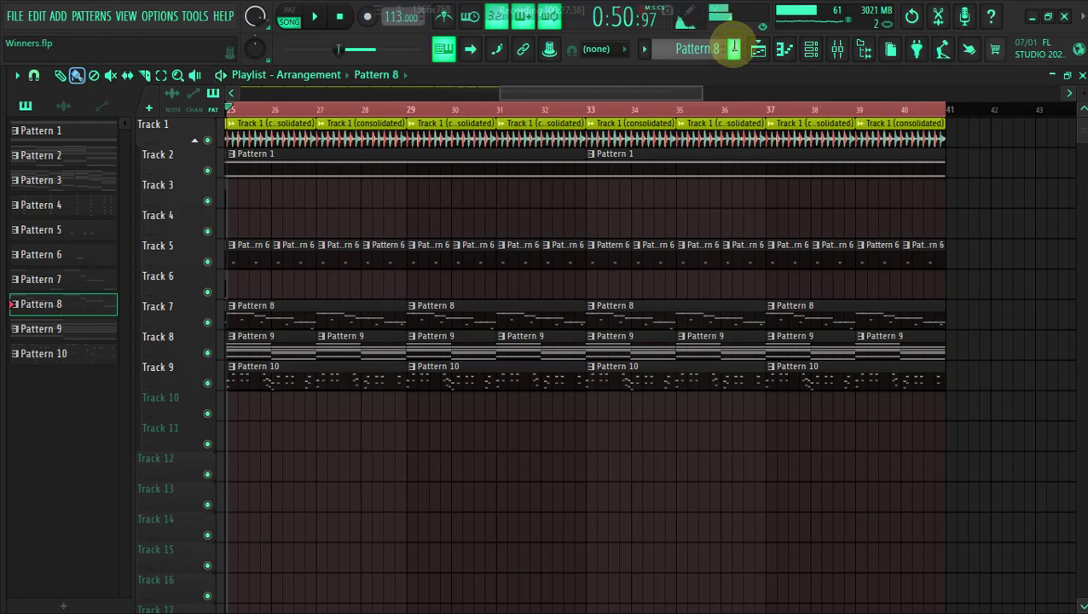
left_click(733, 49)
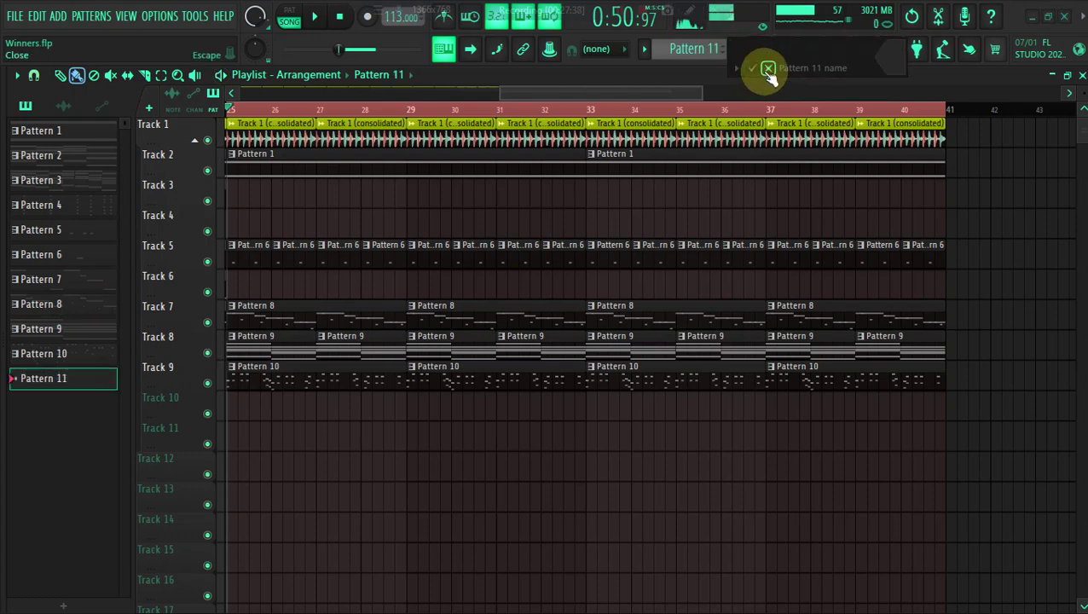
left_click(767, 68)
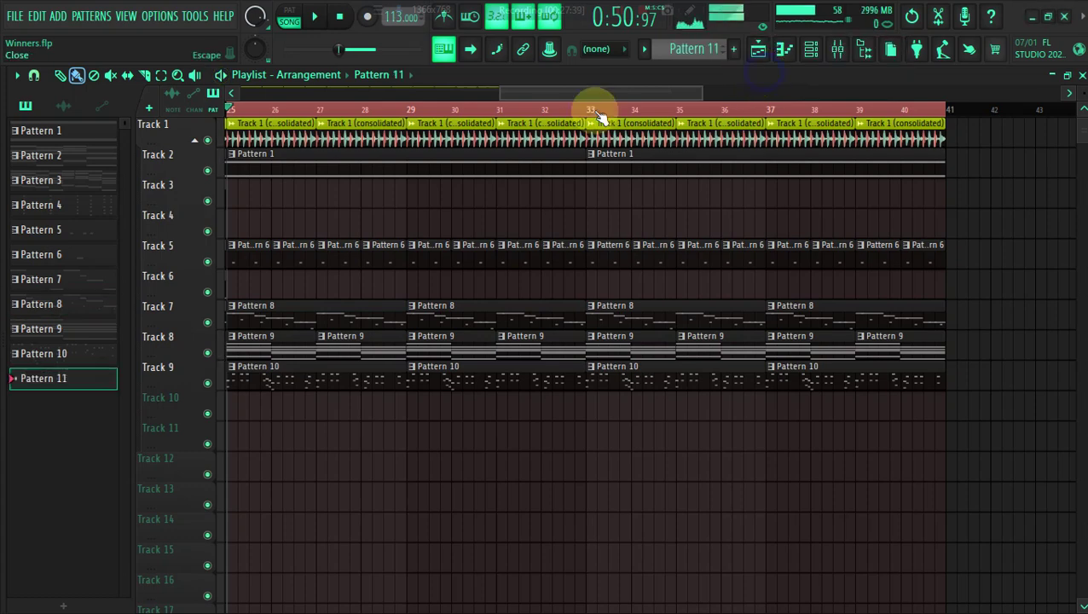
left_click(735, 50)
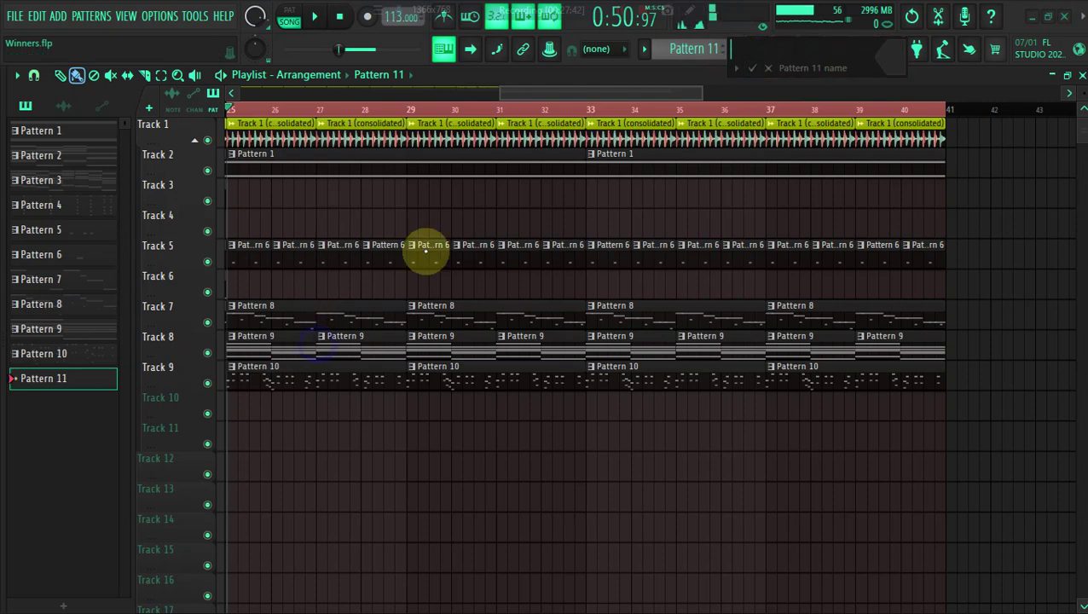
left_click(751, 69)
Copy the Purity #2 channel's notes from Pattern 9.
left_click(244, 344)
left_click(811, 48)
right_click(230, 143)
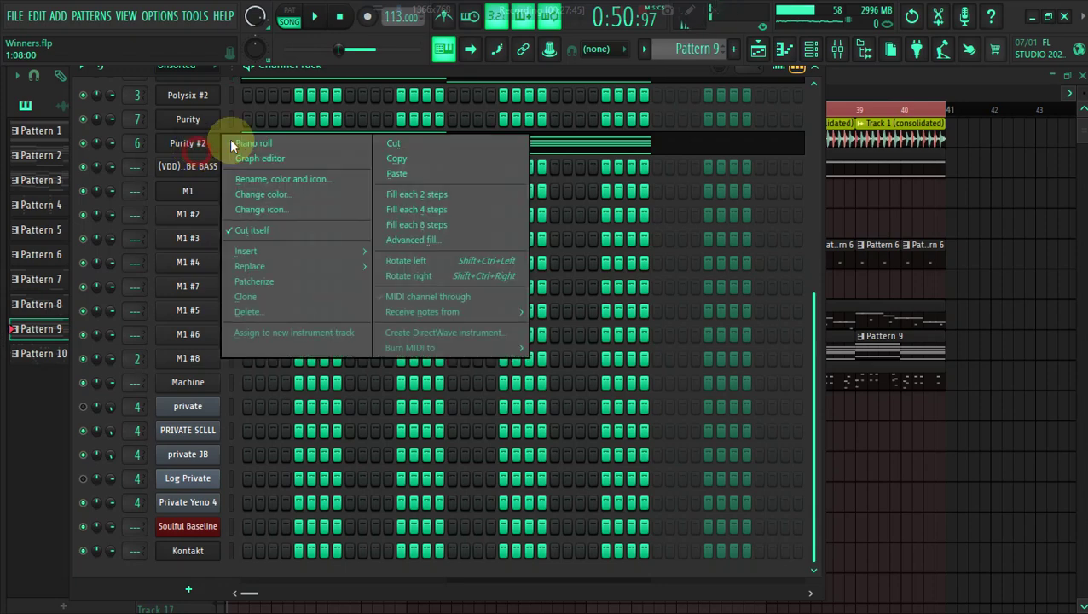
left_click(449, 161)
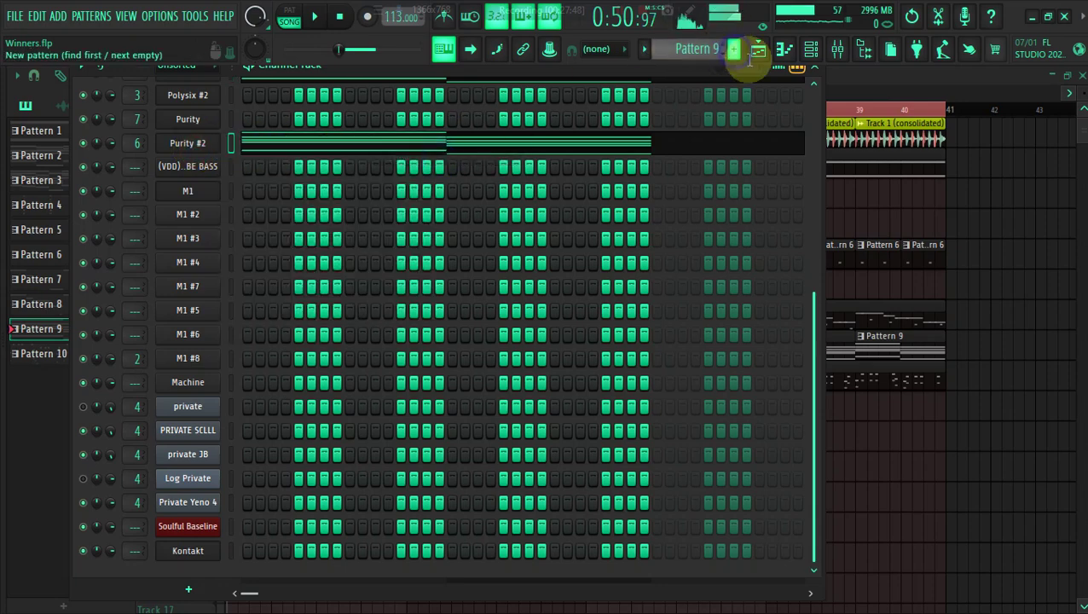
Create Pattern 11 and place its clips on Track 4 at bars 25 and 27.
left_click(740, 54)
left_click(894, 236)
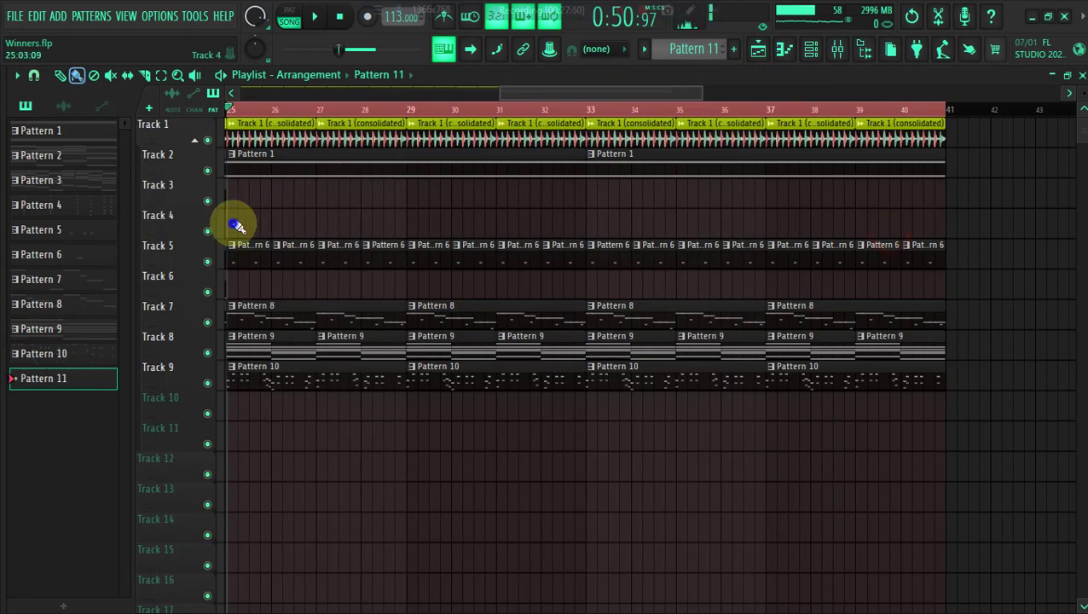
left_click(323, 230)
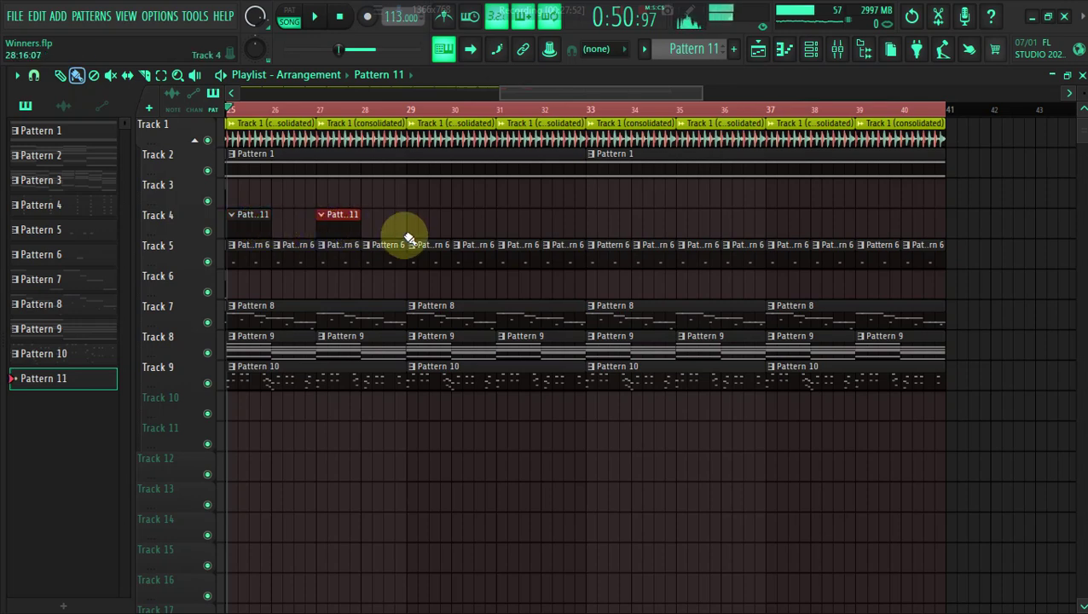
Paste the copied notes into the M1 channel of Pattern 11 and start playback.
left_click(821, 47)
right_click(189, 189)
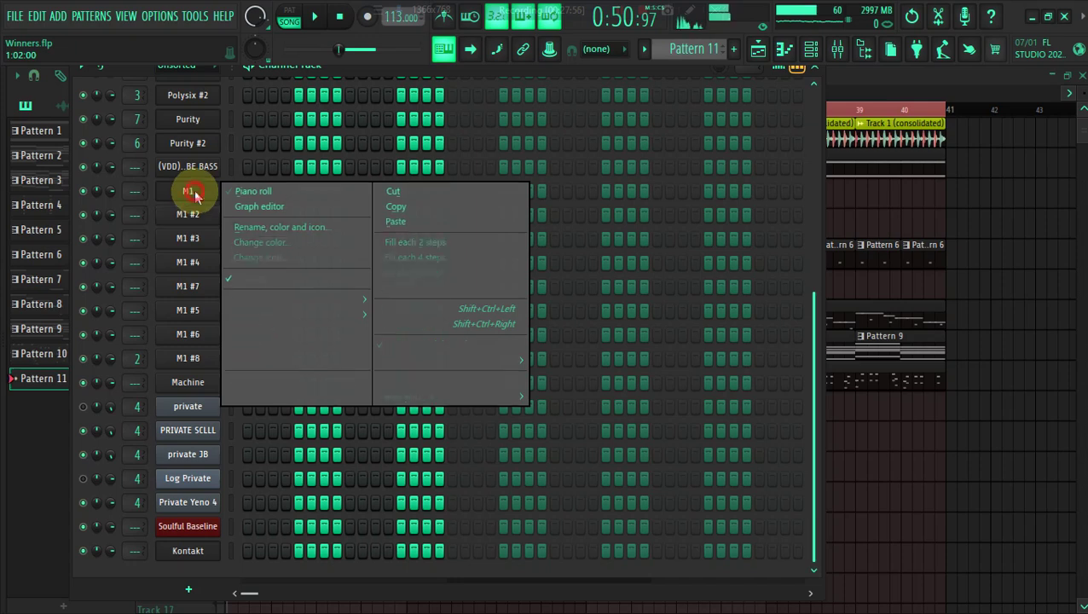
left_click(452, 222)
key("space")
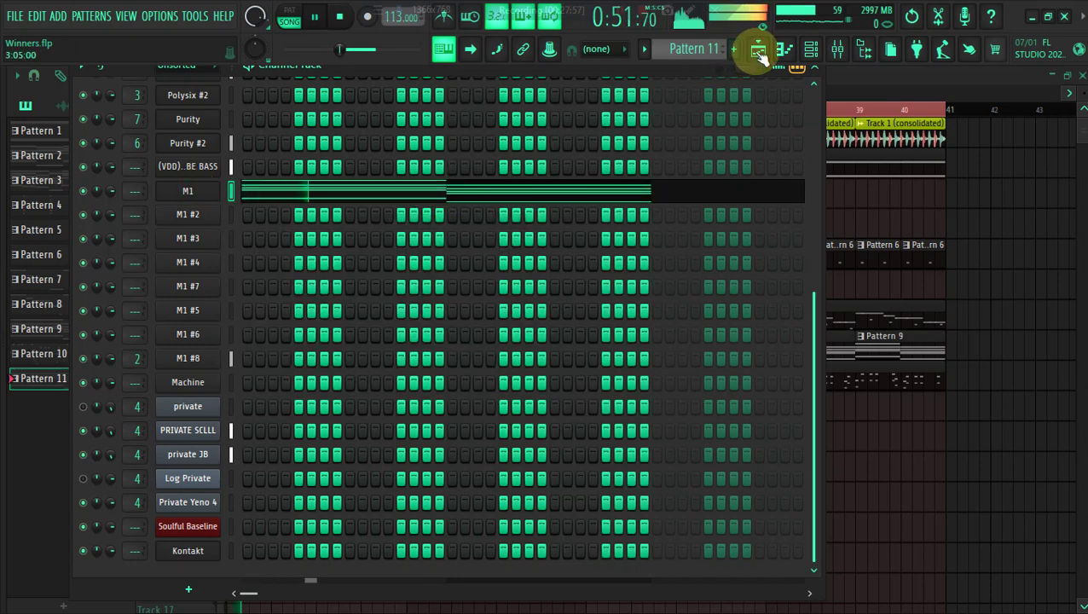
Continue the Pattern 11 clips along Track 4 every two bars from bar 29 through bar 40.
left_click(758, 49)
mouse_move(420, 224)
left_mouse_down()
mouse_move(826, 202)
mouse_move(902, 211)
left_mouse_up()
left_click(364, 218)
Cut the Pattern 11 notes from the M1 channel and paste them into M1 #2 to audition its sound.
left_click(813, 53)
right_click(215, 189)
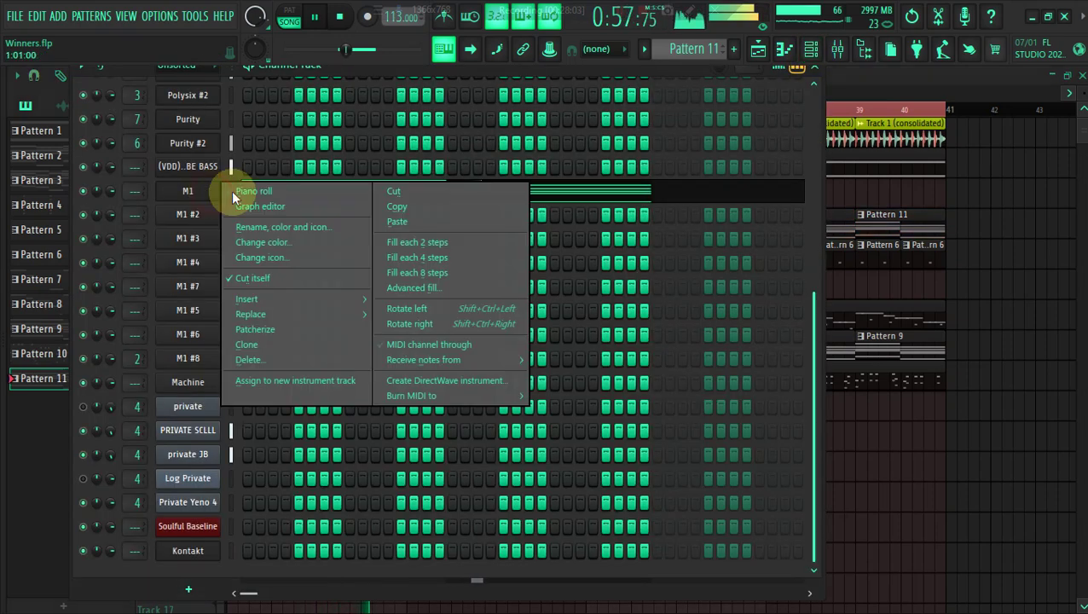
left_click(383, 209)
right_click(186, 214)
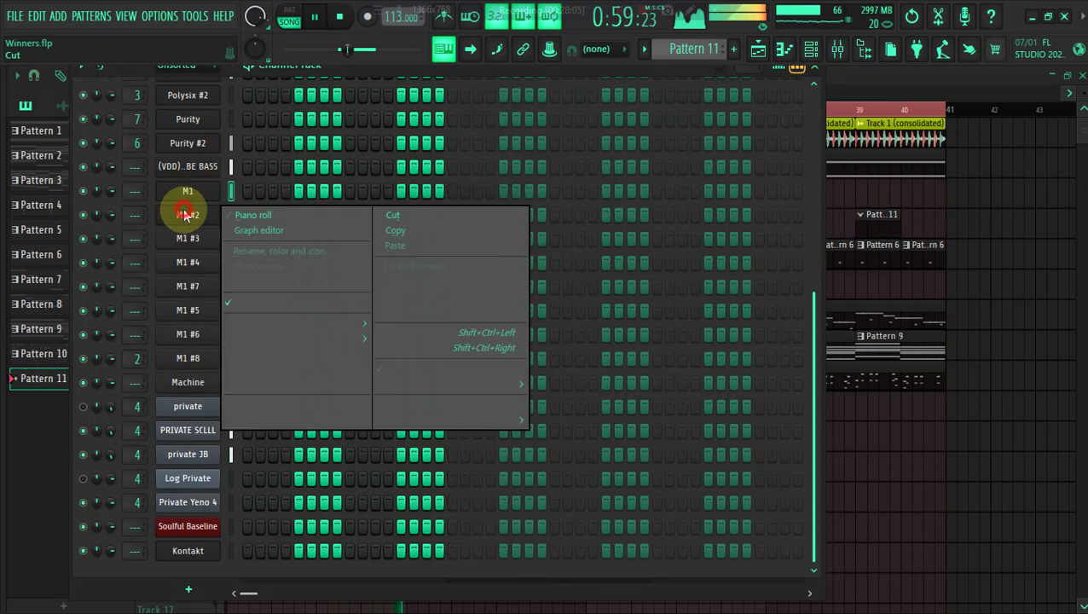
left_click(383, 242)
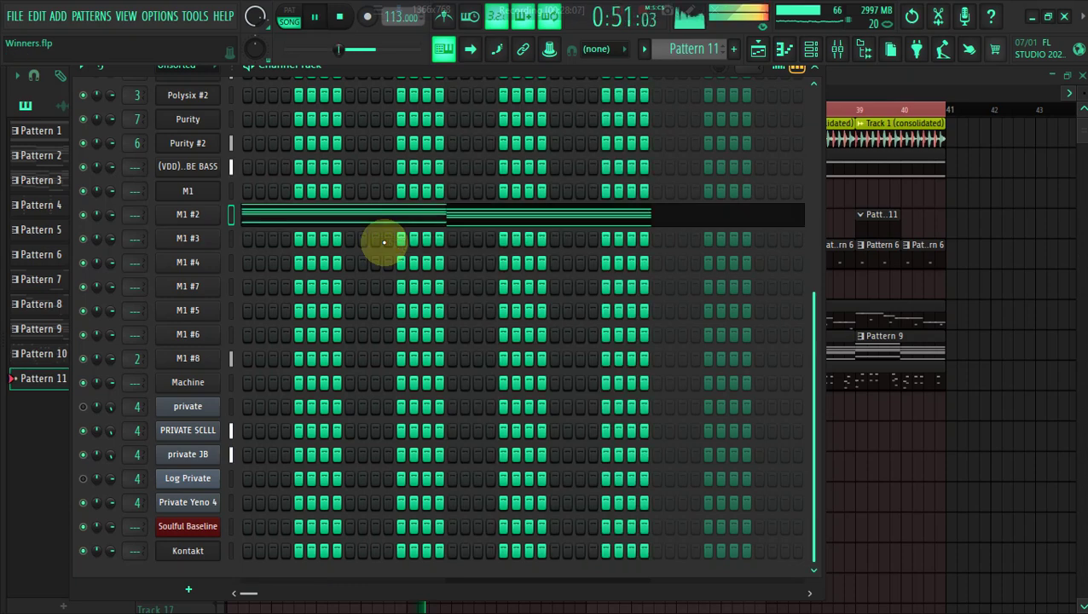
Move the Pattern 11 notes from M1 #2 to M1 #4 and play the section.
right_click(208, 217)
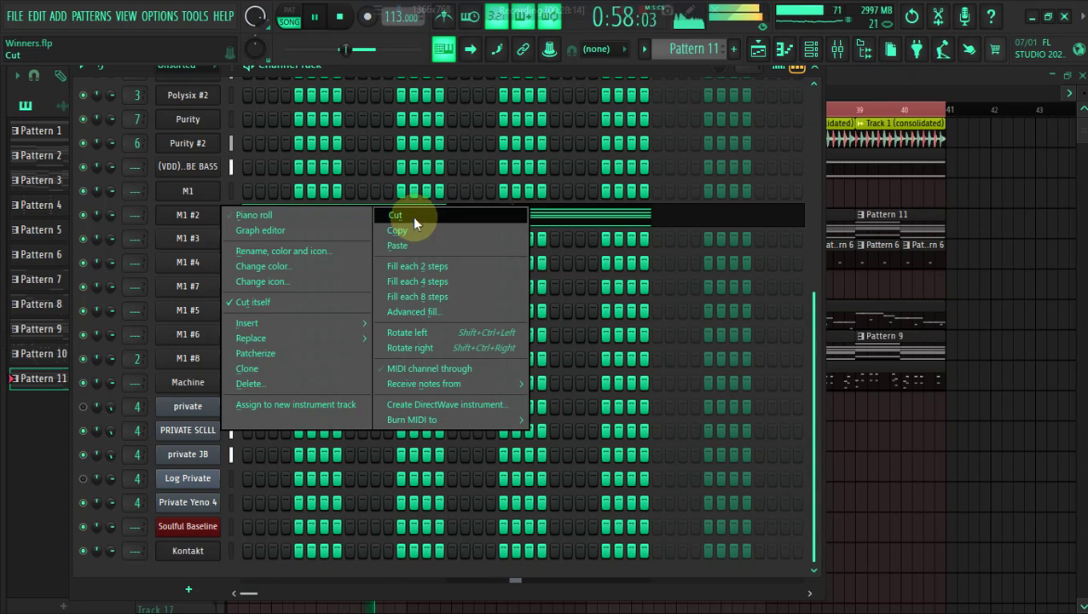
left_click(411, 216)
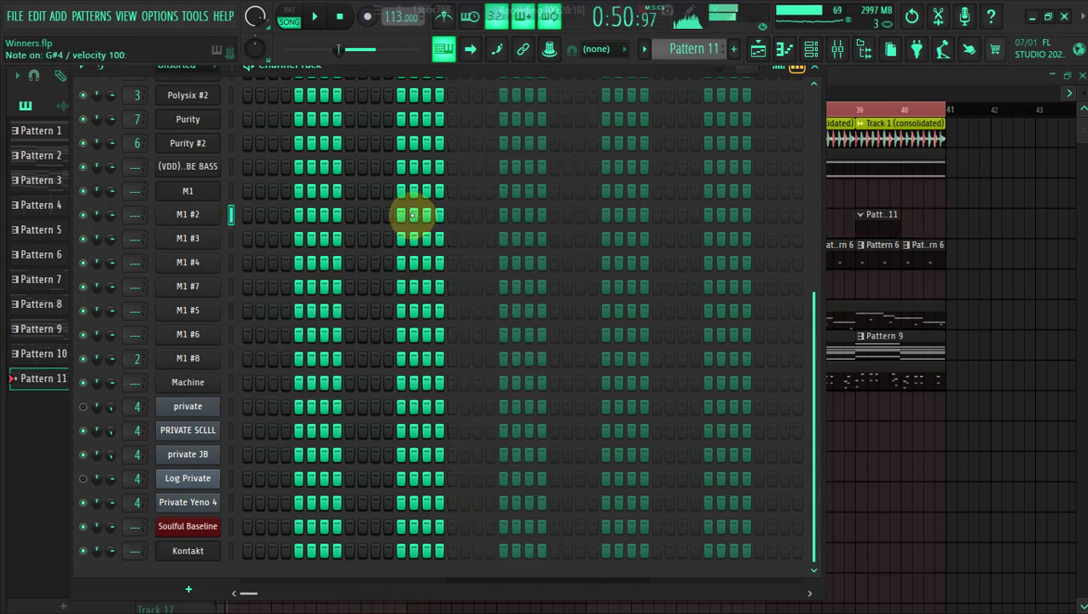
key("space")
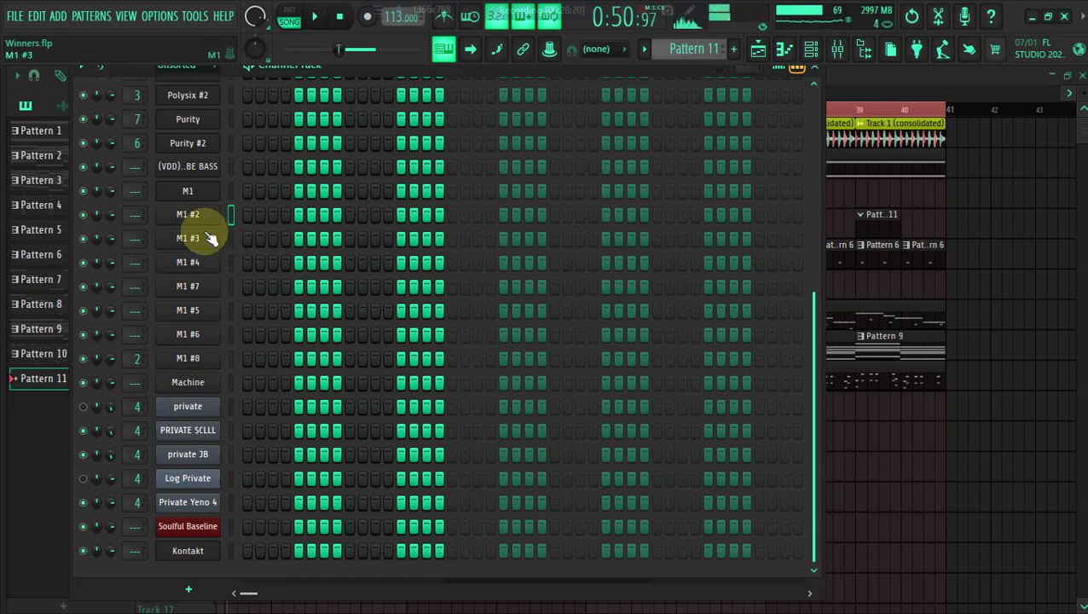
right_click(209, 259)
left_click(397, 296)
key("space")
Move the Pattern 11 notes from M1 #4 to M1 #7 and play the section.
right_click(209, 260)
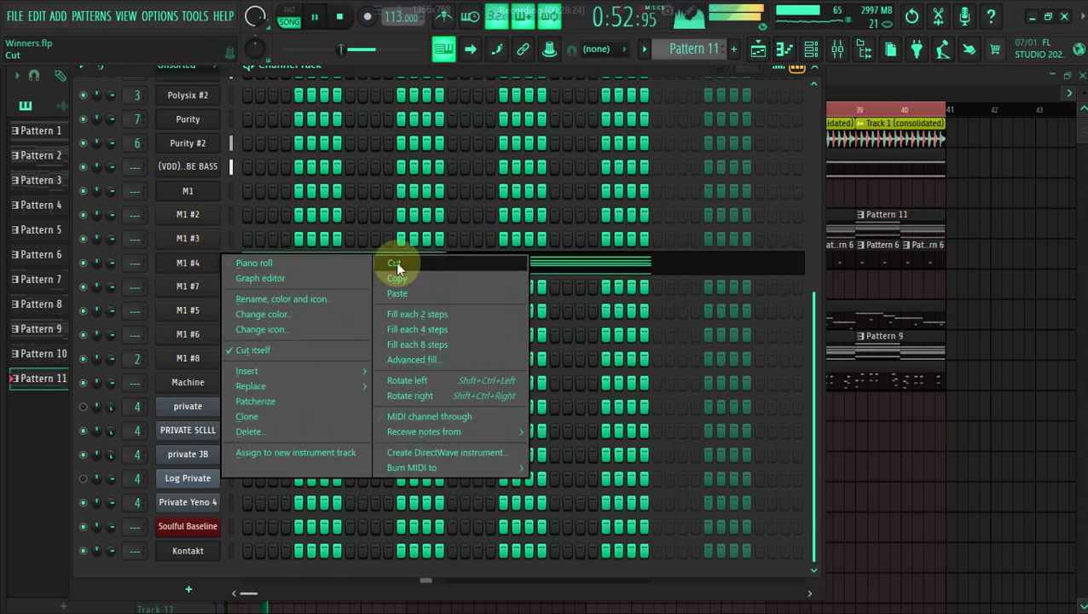
left_click(398, 267)
key("space")
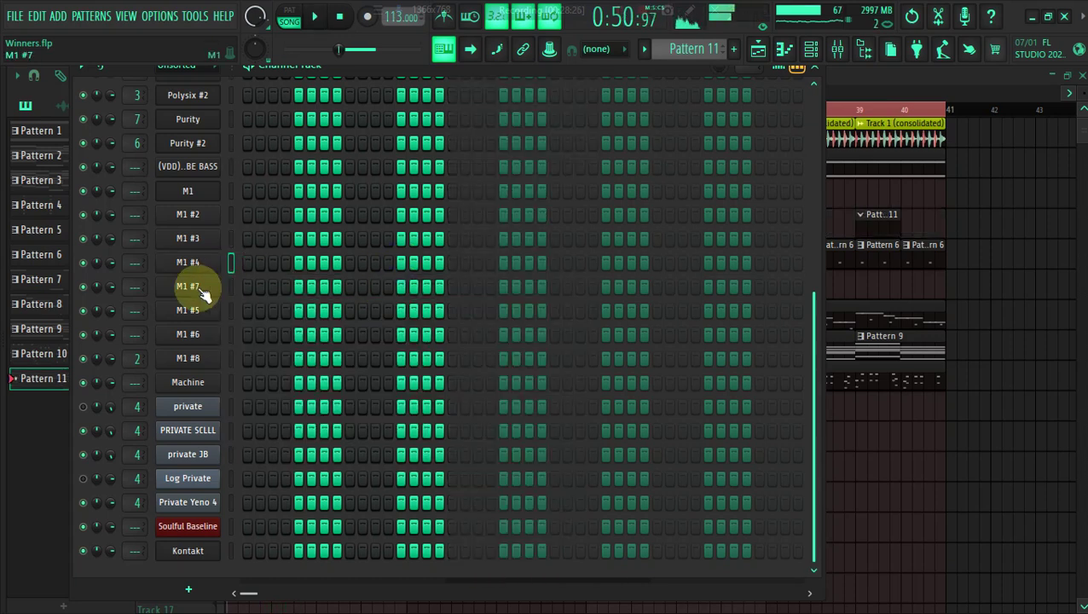
right_click(192, 287)
left_click(437, 317)
key("space")
Cut the Pattern 11 notes from M1 #7 and paste them into M1 #5 during playback.
right_click(205, 287)
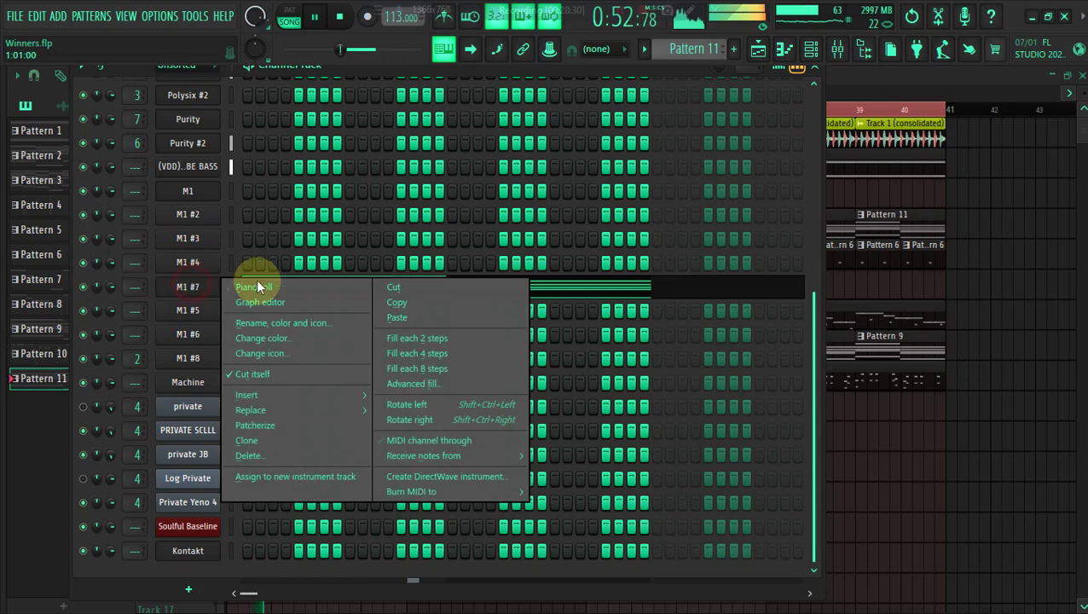
left_click(399, 287)
right_click(223, 306)
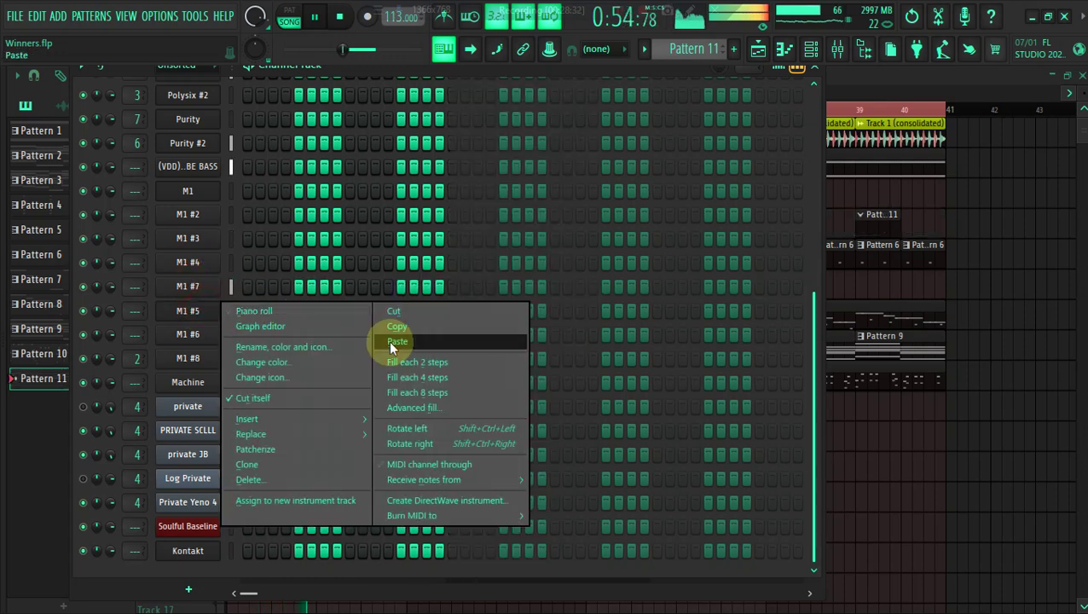
left_click(392, 341)
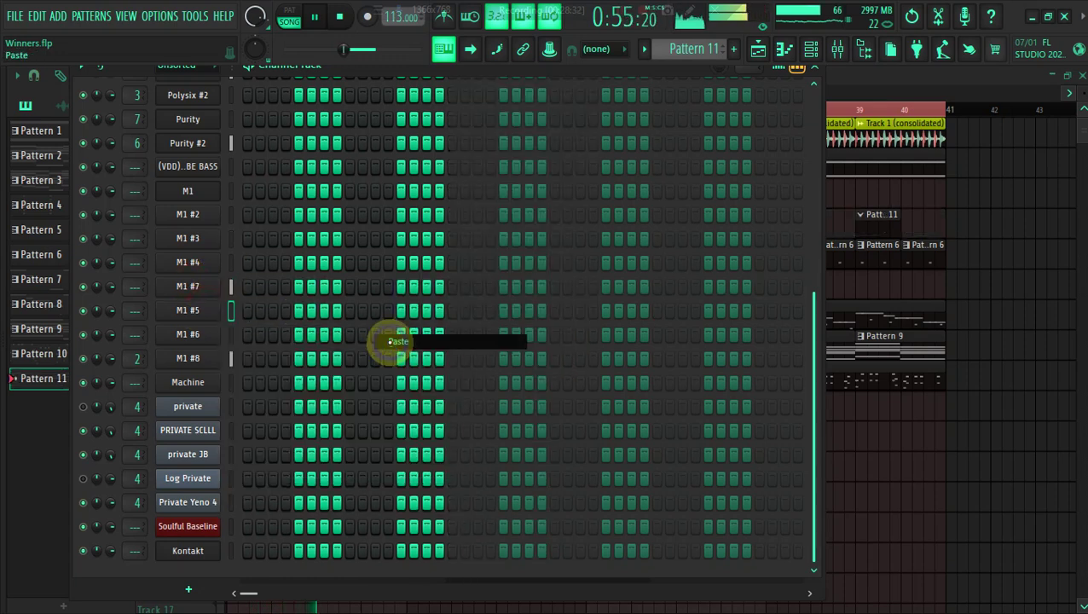
Cut the Pattern 11 notes from M1 #5 and paste them into M1 #6 during playback.
right_click(225, 305)
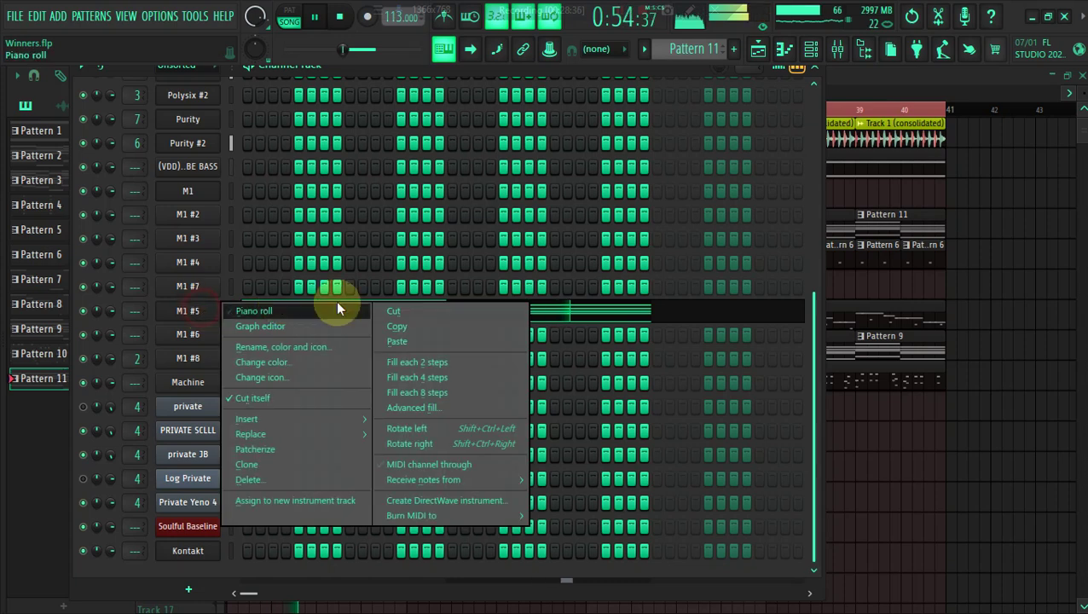
left_click(400, 310)
right_click(222, 329)
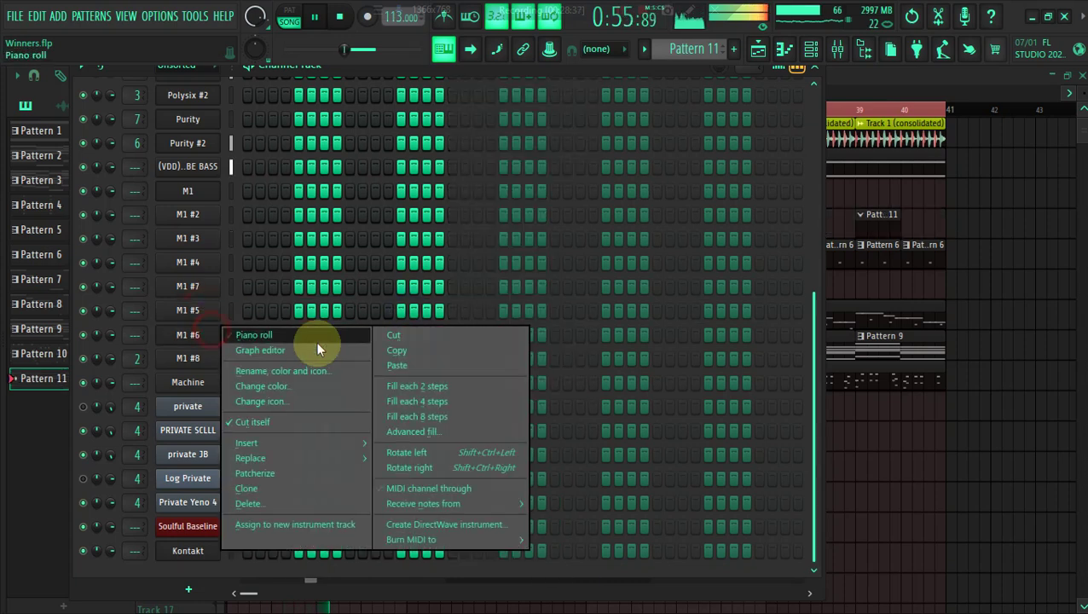
left_click(390, 364)
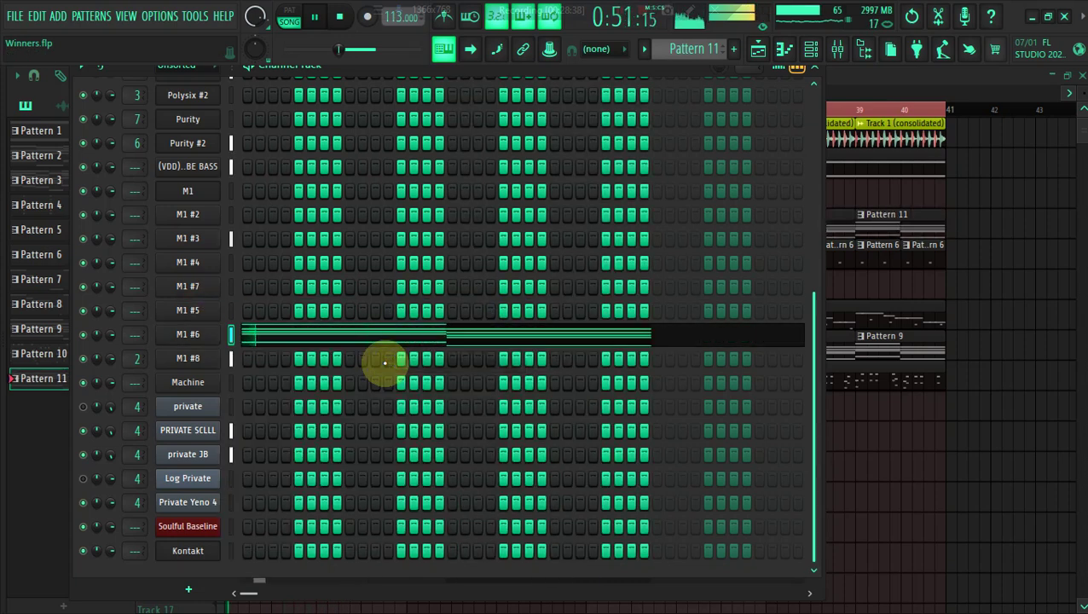
Move the Pattern 11 notes from M1 #6 back to the M1 channel and play the section.
right_click(224, 331)
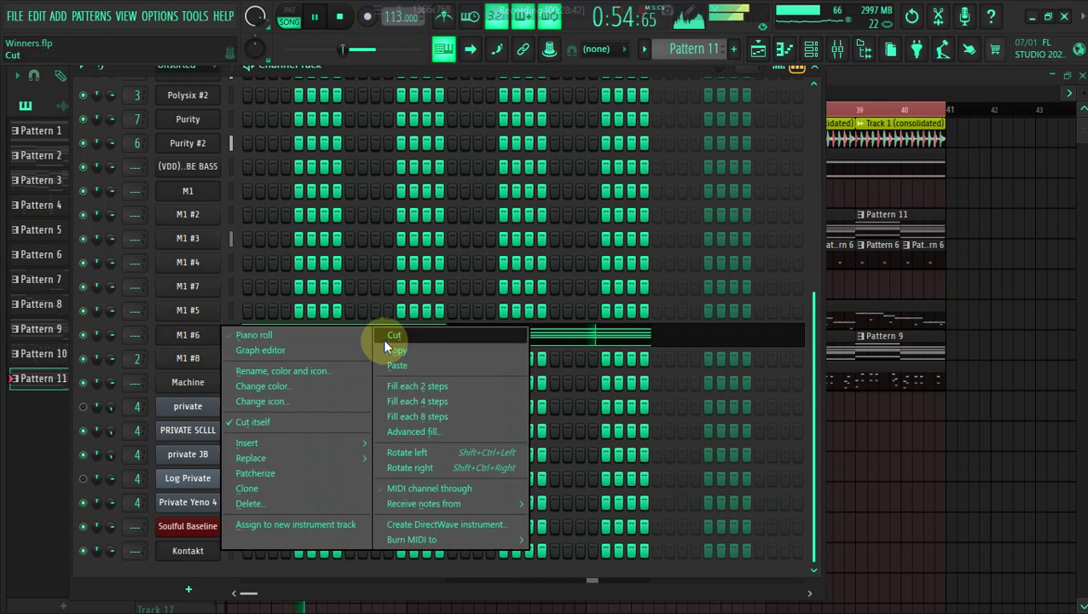
left_click(383, 339)
key("space")
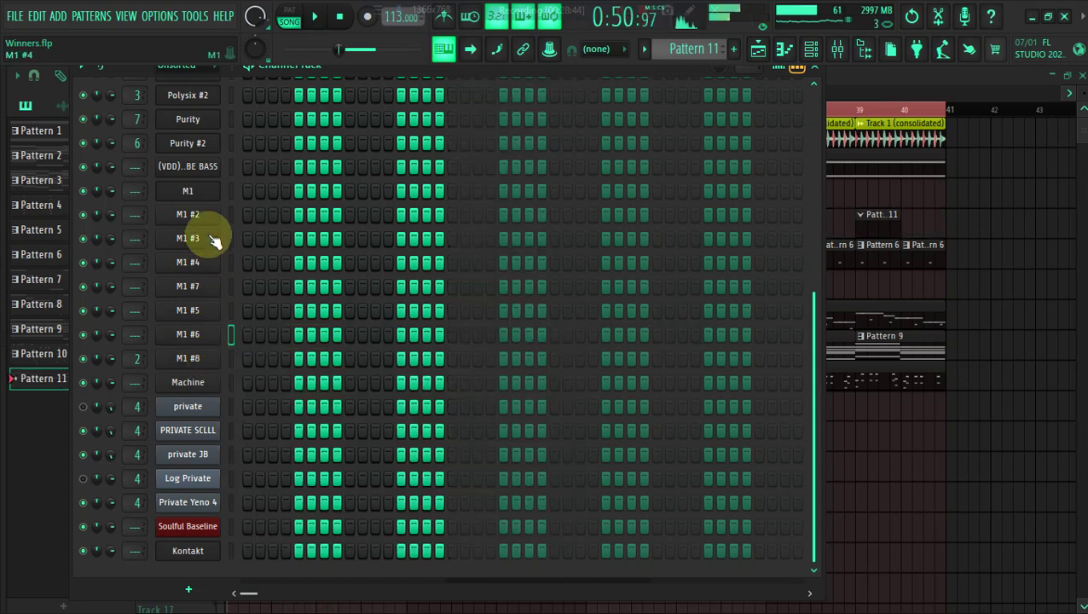
right_click(220, 191)
left_click(395, 223)
key("space")
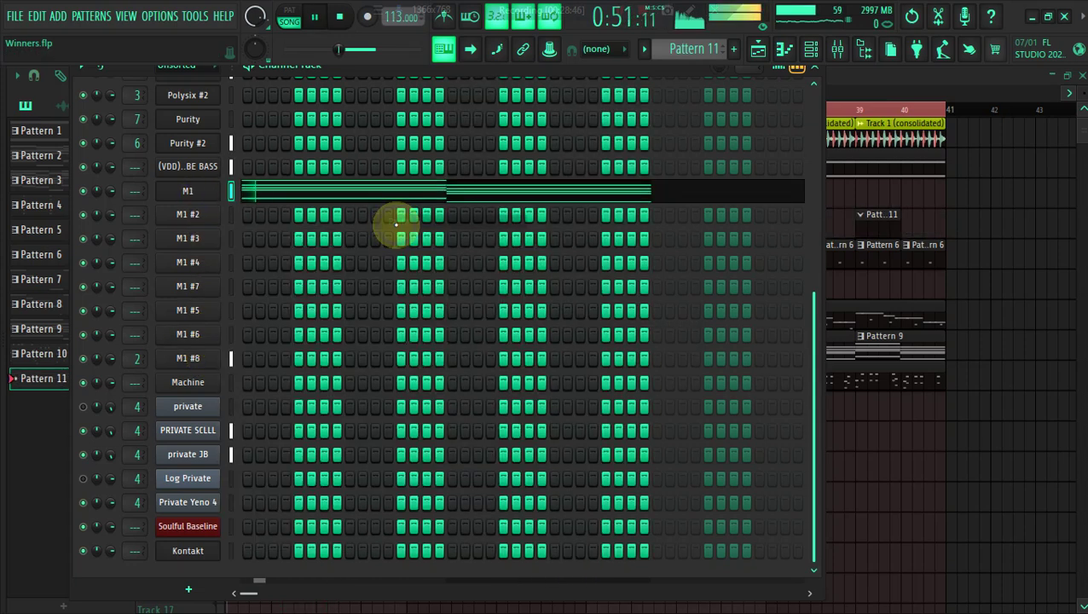
Cut the Pattern 11 notes from the M1 channel and return to the playlist.
right_click(220, 191)
left_click(401, 207)
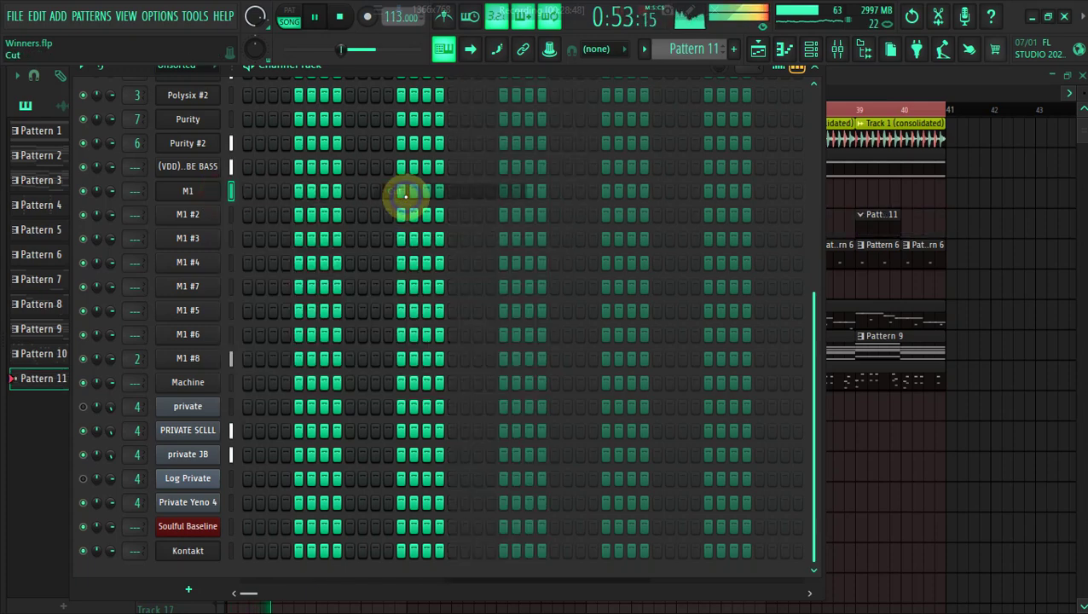
left_click(752, 52)
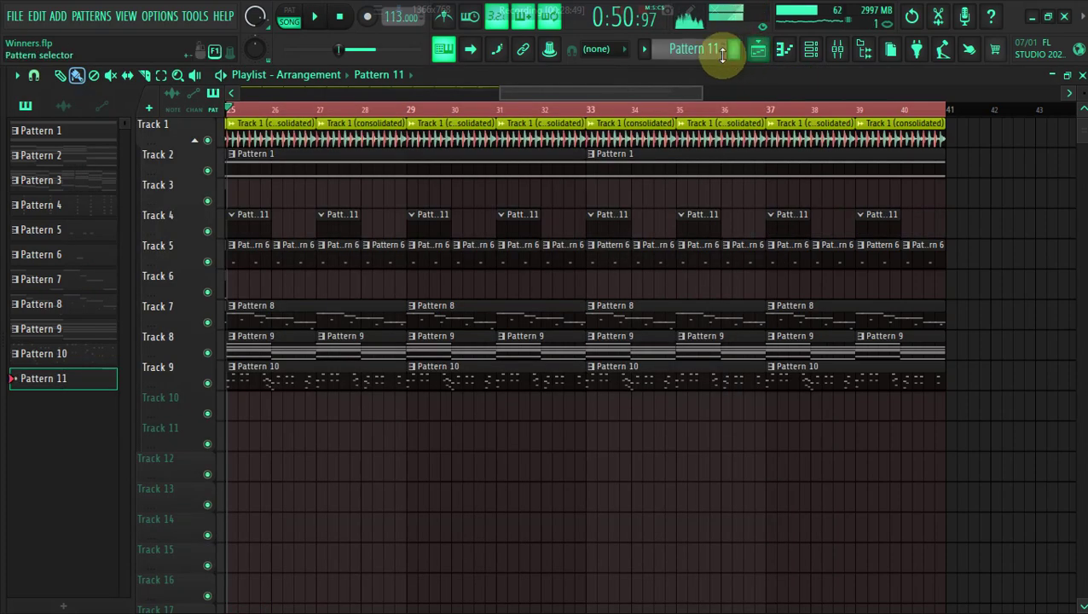
Create Pattern 12 and place one clip on Track 10 spanning bars 25 through 40.
left_click(734, 49)
left_click(755, 68)
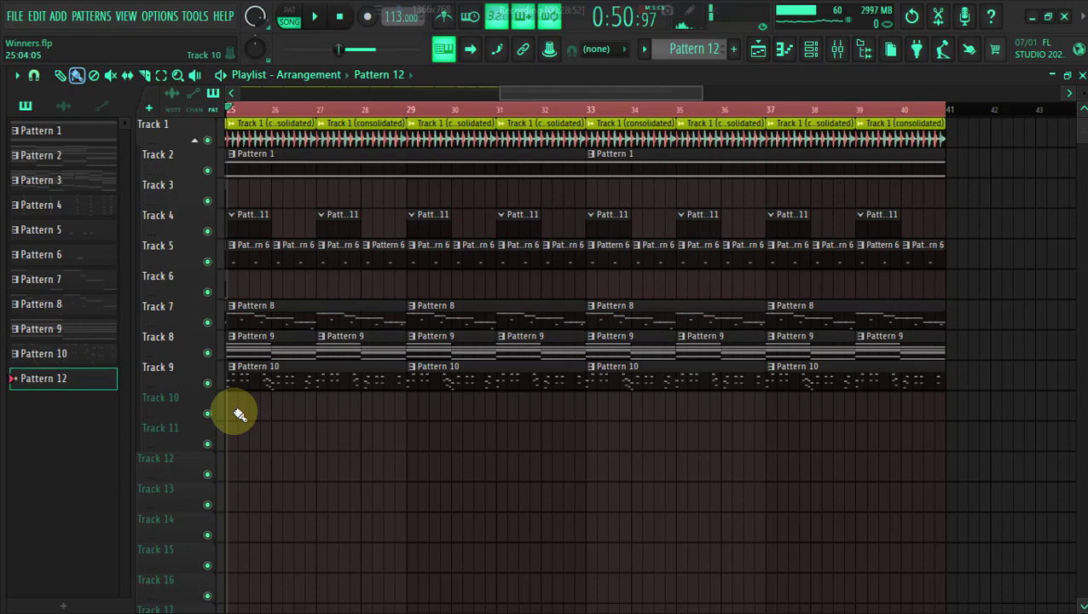
left_click_drag(269, 409, 934, 439)
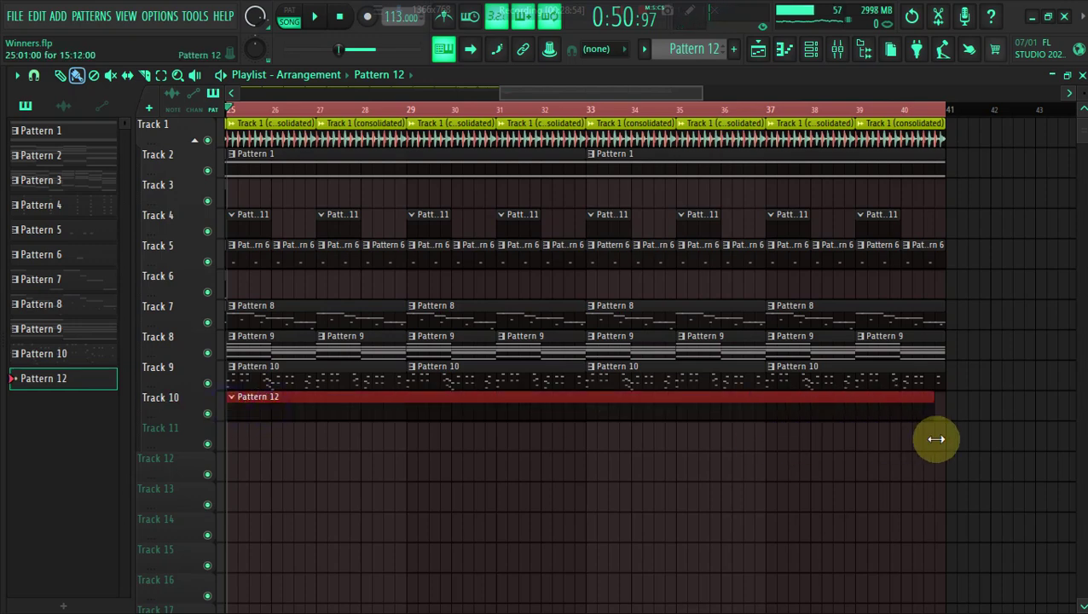
Play the section from bar 25 and open the Kontakt channel's instrument window.
key("space")
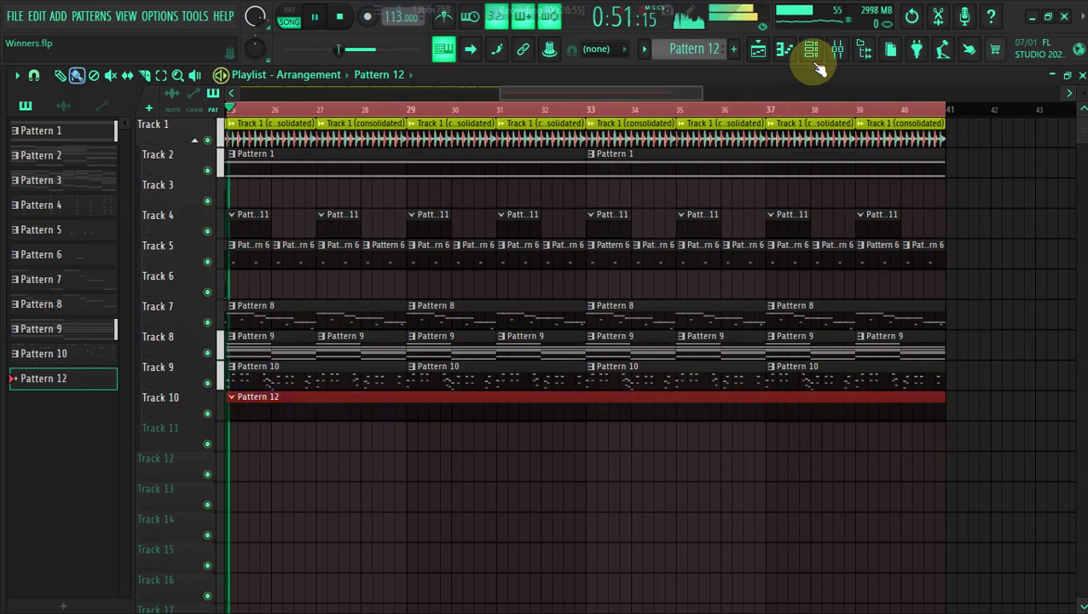
left_click(813, 50)
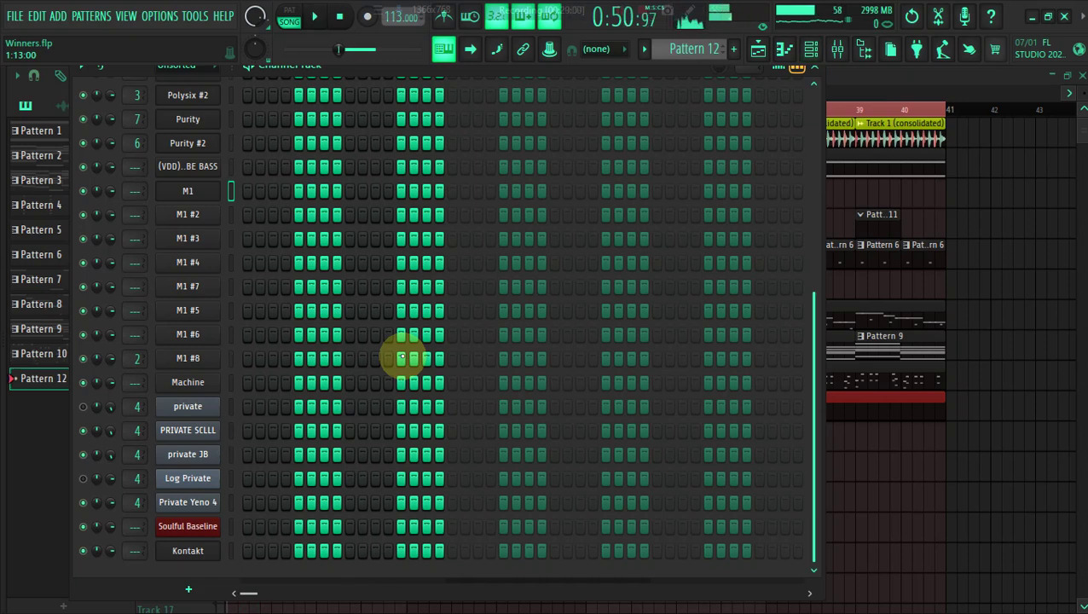
left_click(181, 550)
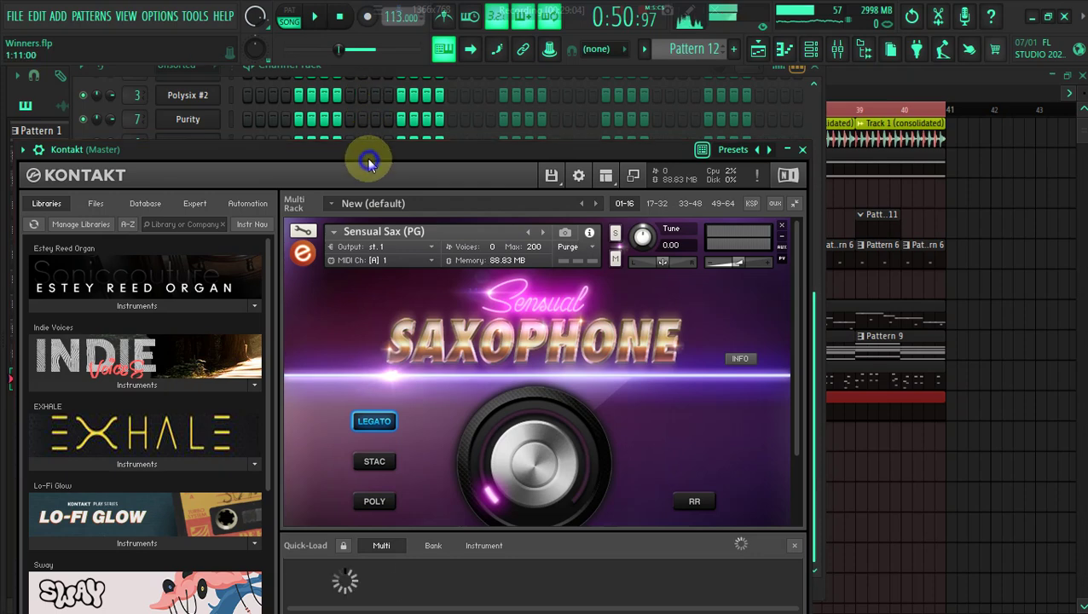
Move the Kontakt instrument window higher and open the Kontakt channel's piano roll for Pattern 12.
left_click_drag(369, 162, 334, 76)
left_click_drag(457, 375, 433, 282)
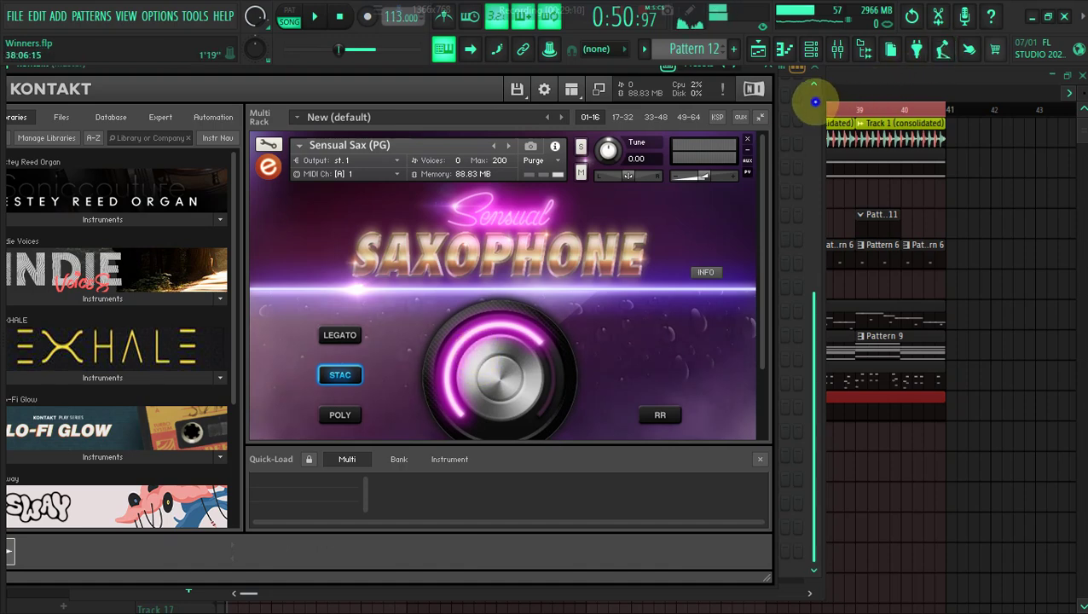
left_click(814, 104)
left_click_drag(811, 186, 820, 437)
scroll(197, 580, "up", 1)
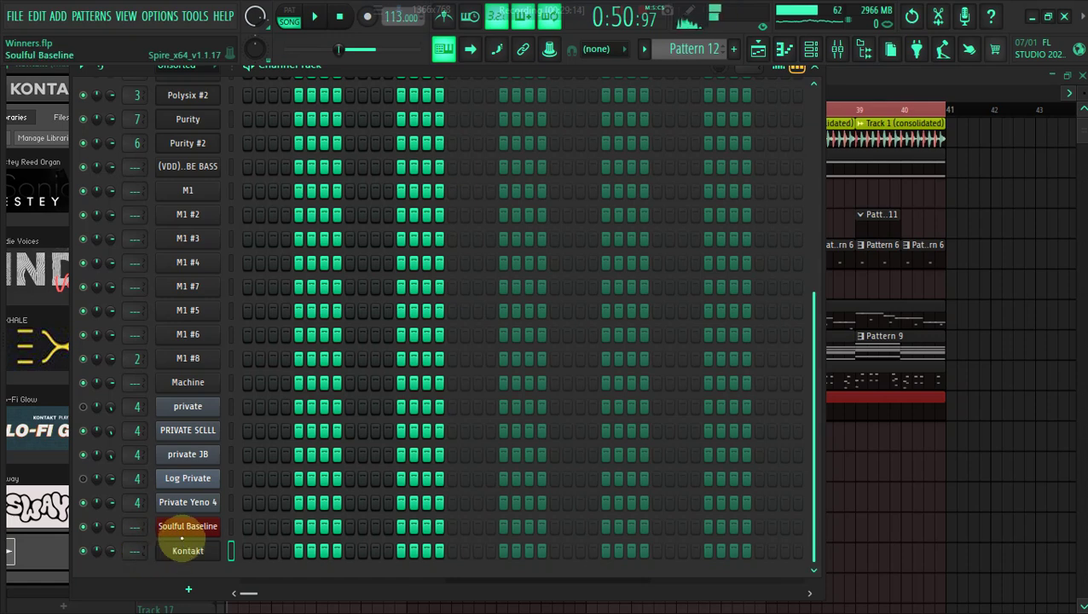
right_click(184, 548)
left_click(256, 385)
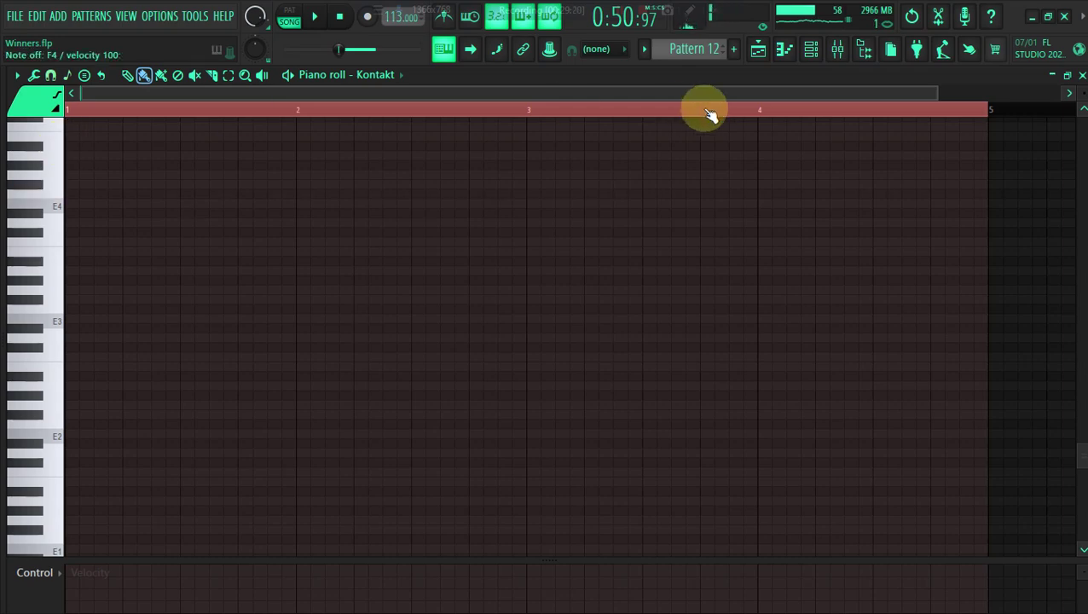
Reopen the Kontakt instrument from the channel rack and set the Sensual Sax articulation to Legato.
double_click(799, 59)
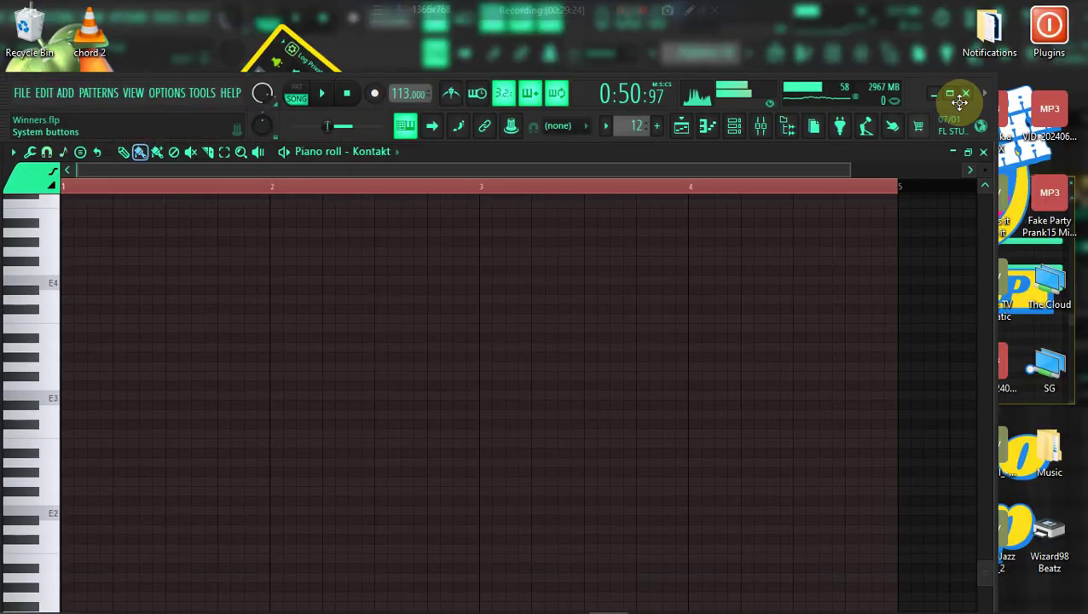
double_click(758, 85)
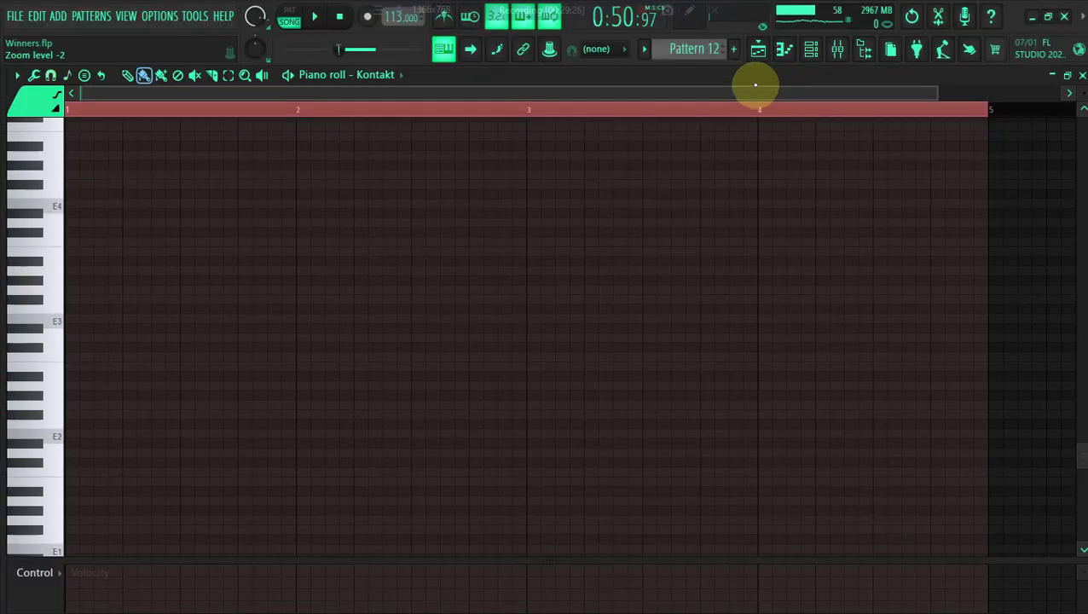
left_click(810, 49)
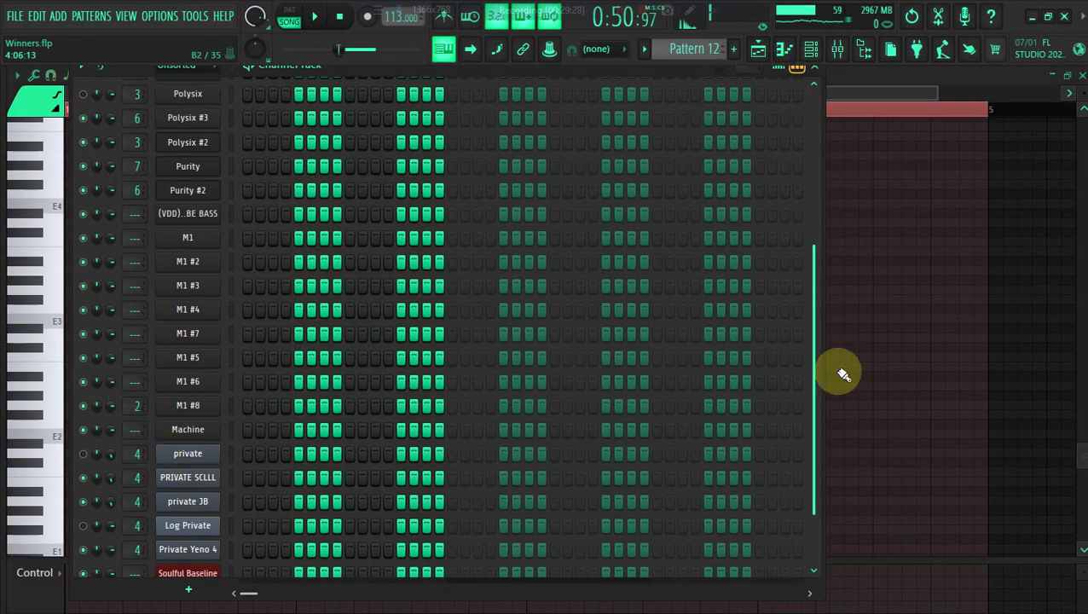
left_click_drag(816, 365, 838, 444)
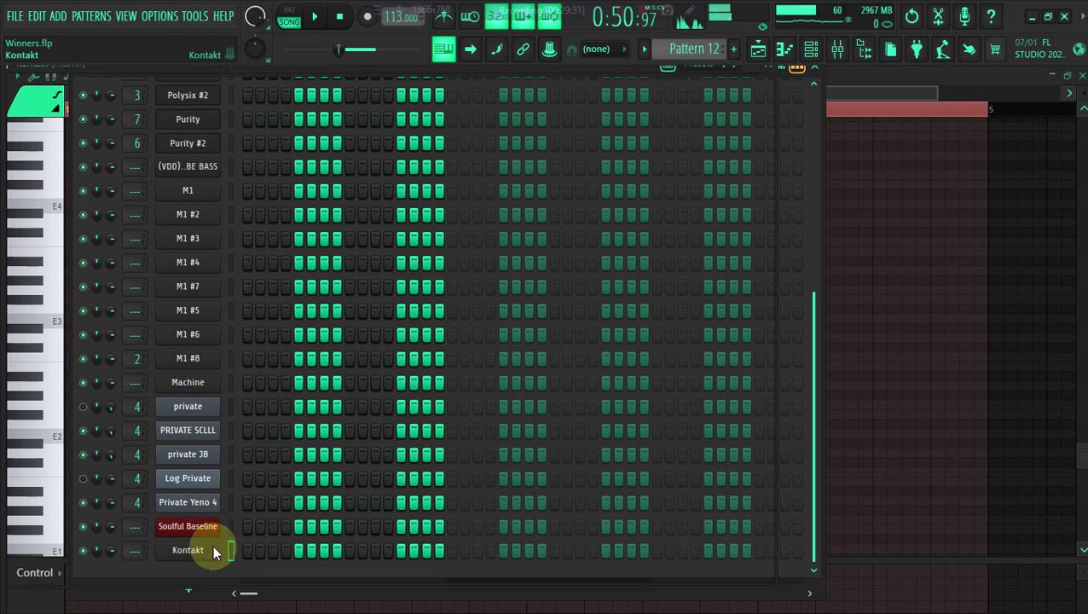
left_click(213, 551)
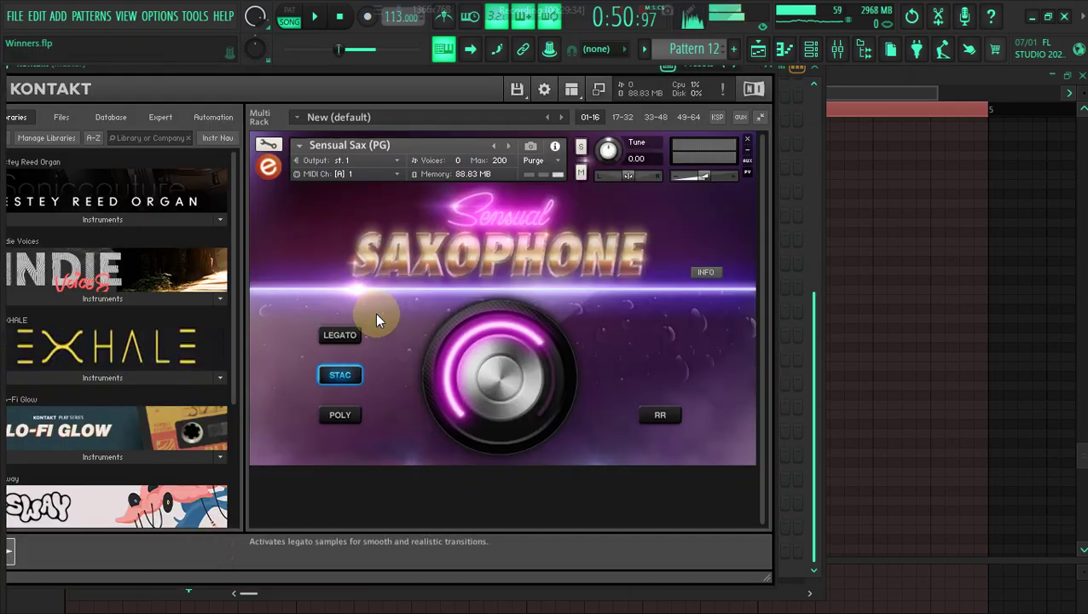
left_click(346, 335)
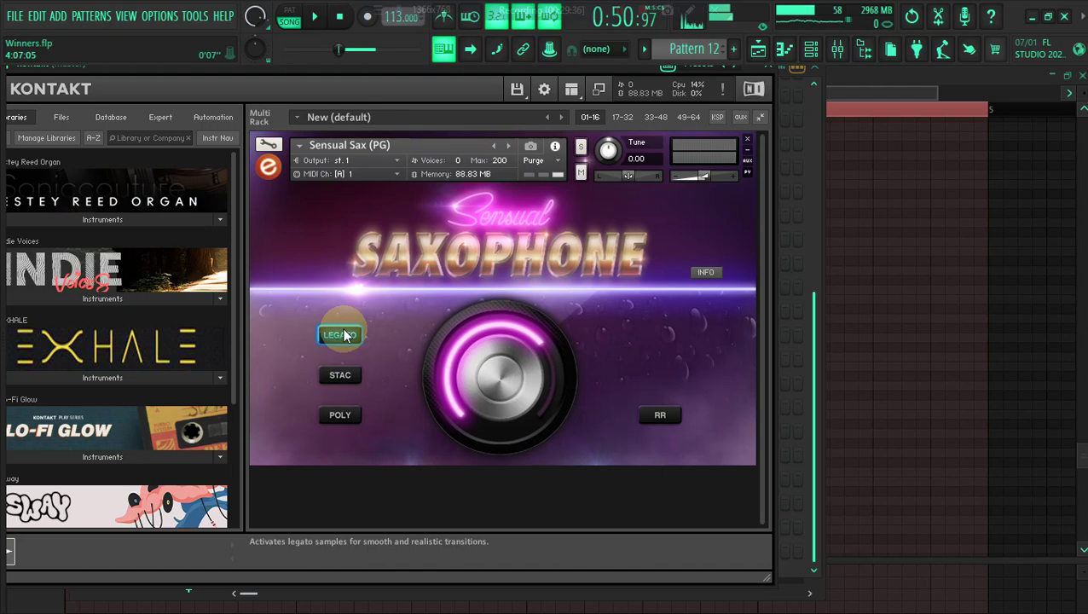
Place a one-step E5 note at step 3 of bar 1, raise its velocity and play the section.
left_click(827, 106)
key("space")
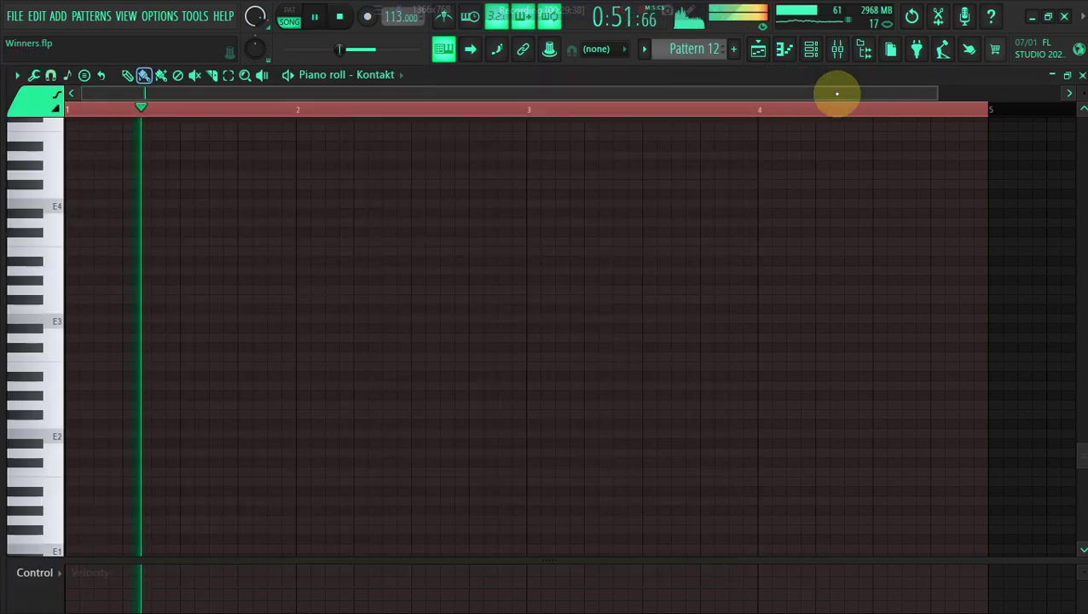
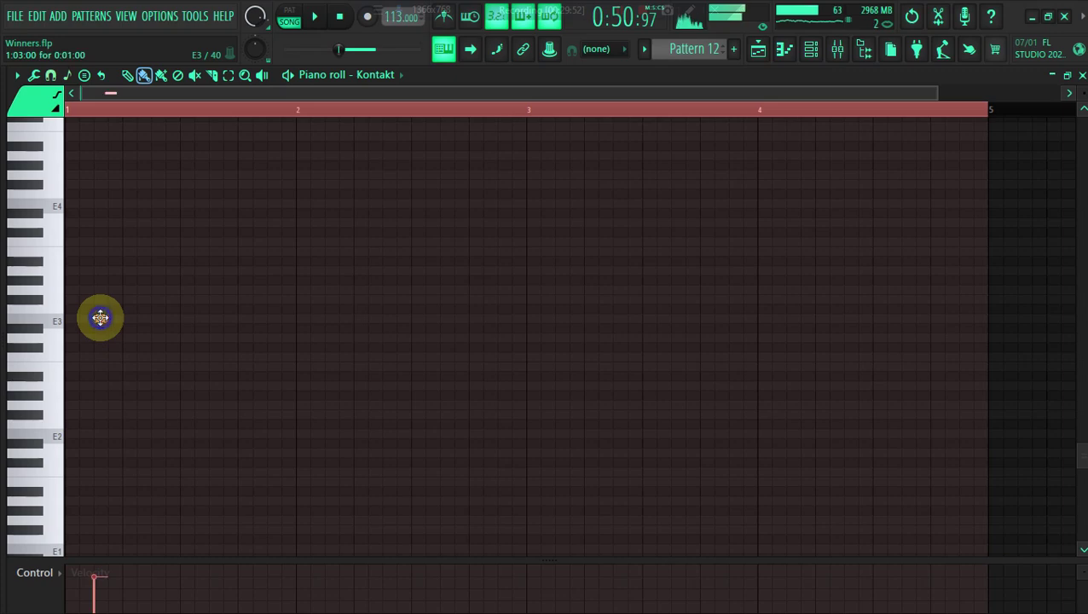
scroll(101, 318, "up", 4)
key("space")
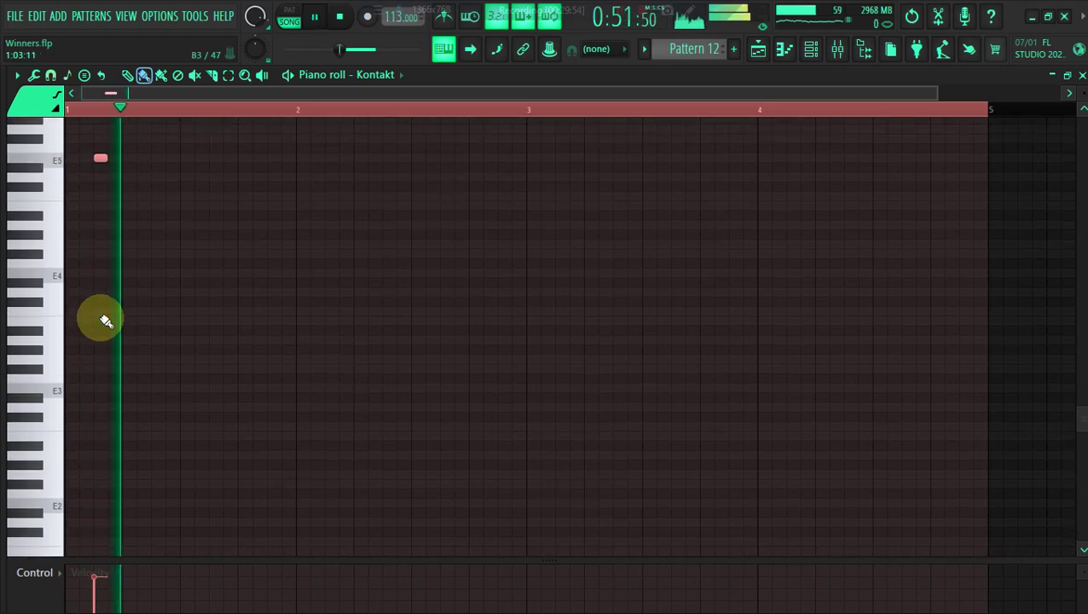
key("space")
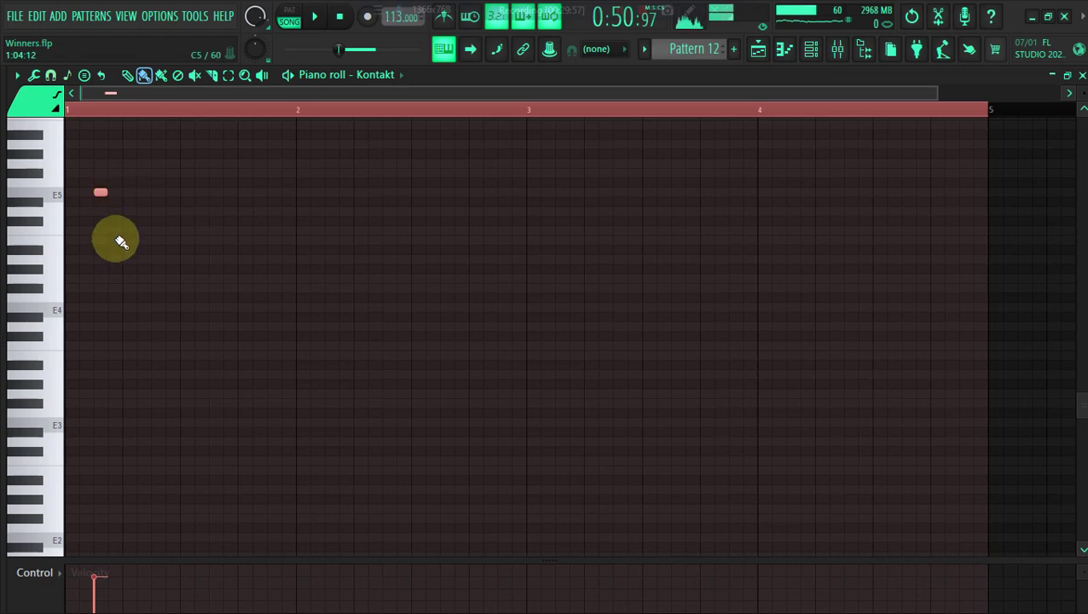
left_click(94, 580)
key("space")
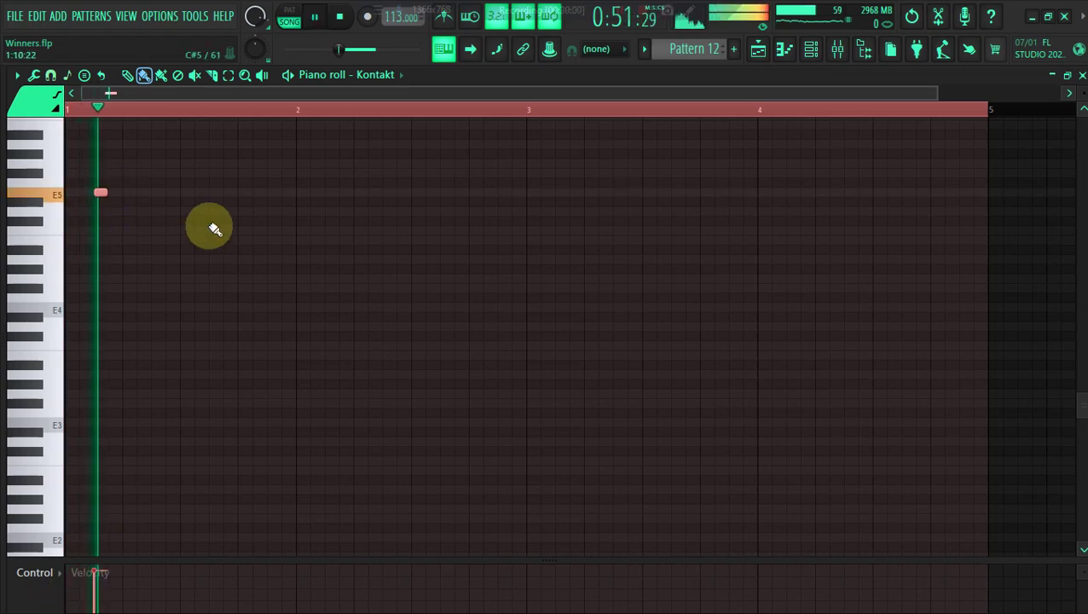
key("space")
key("space")
key("space")
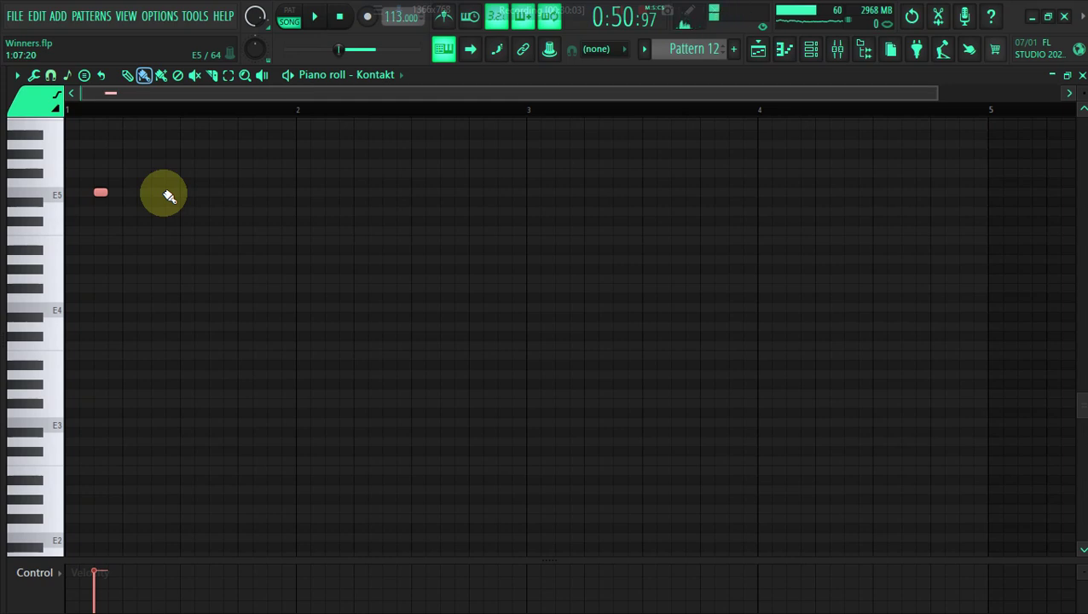
Add one-step notes D5 at step 8 and E5 at step 11 of bar 1 and audition the phrase.
key("space")
key("space")
key("space")
left_click(159, 192)
left_click_drag(159, 192, 202, 163)
left_click_drag(202, 211, 171, 216)
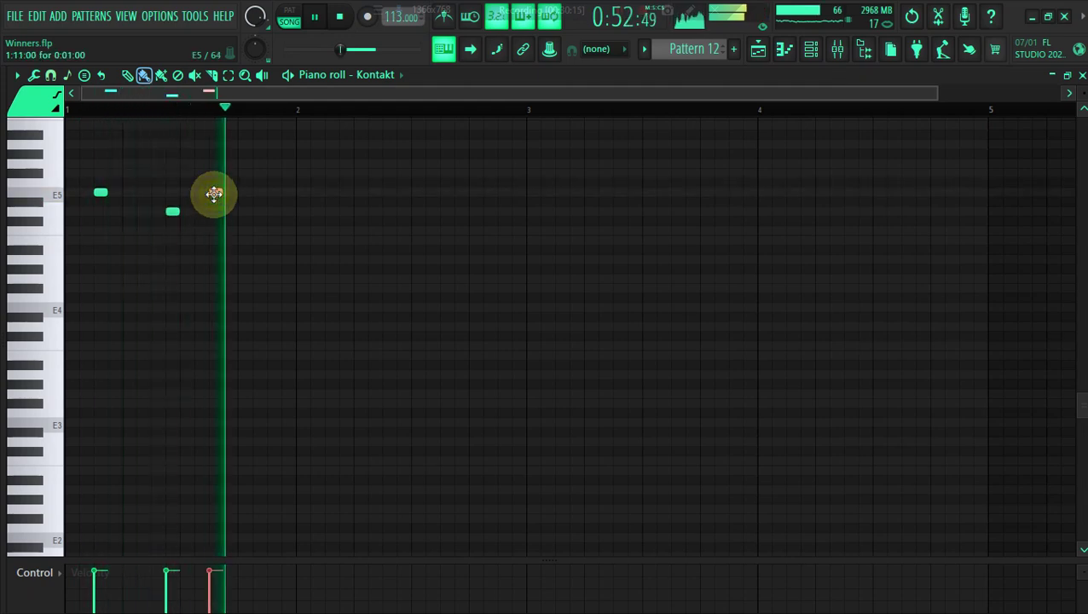
mouse_move(169, 211)
left_mouse_down()
mouse_move(170, 245)
mouse_move(173, 211)
left_mouse_up()
key("space")
Duplicate bar 1's three-note phrase into bar 2, and repeat both bars across bars 3 and 4.
key("ctrl+a")
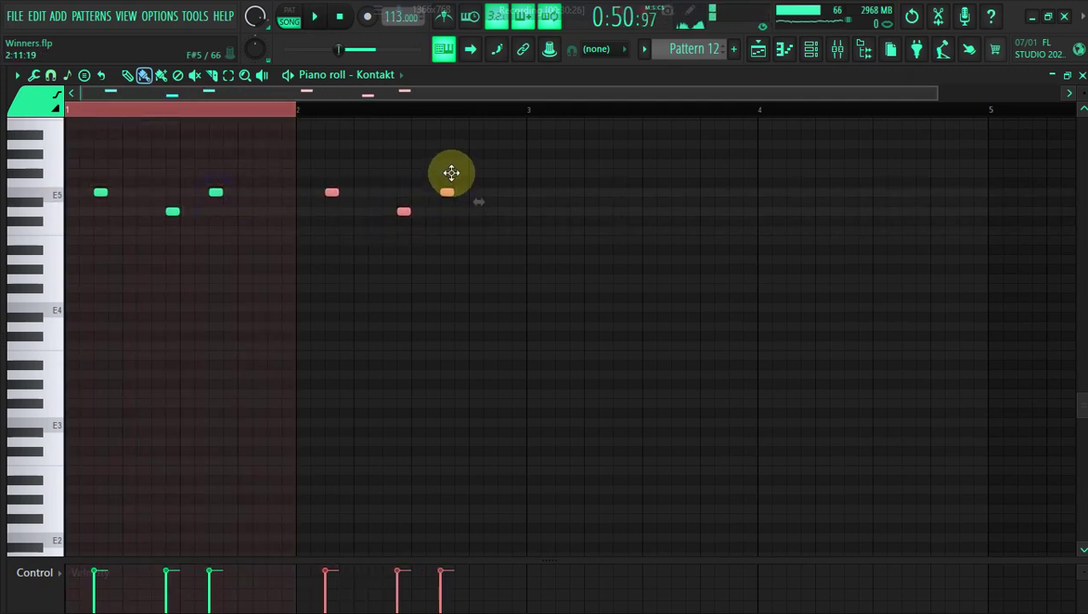
left_click(816, 49)
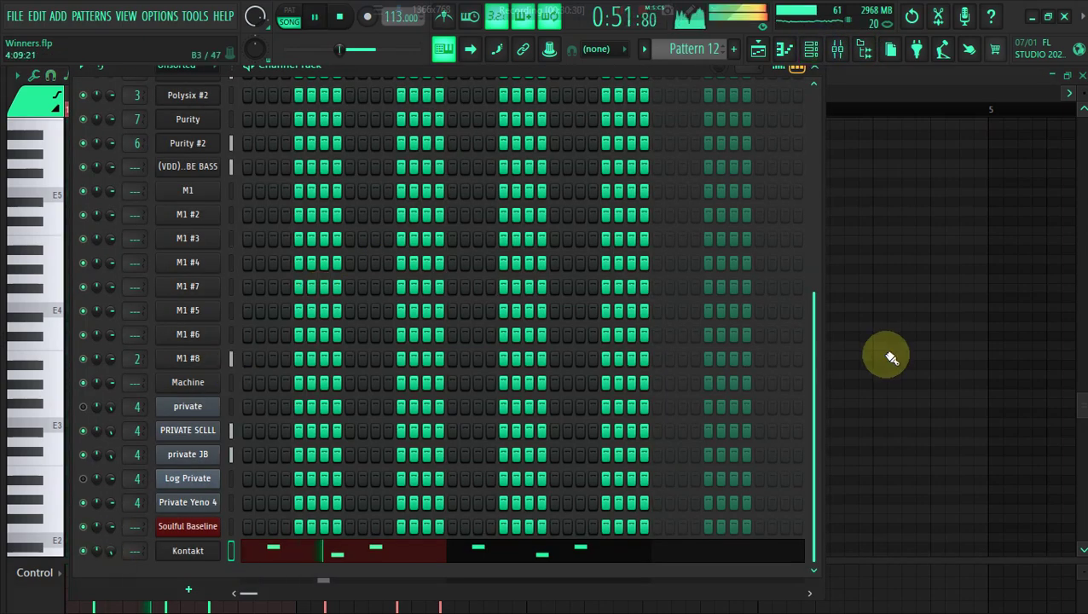
key("F6")
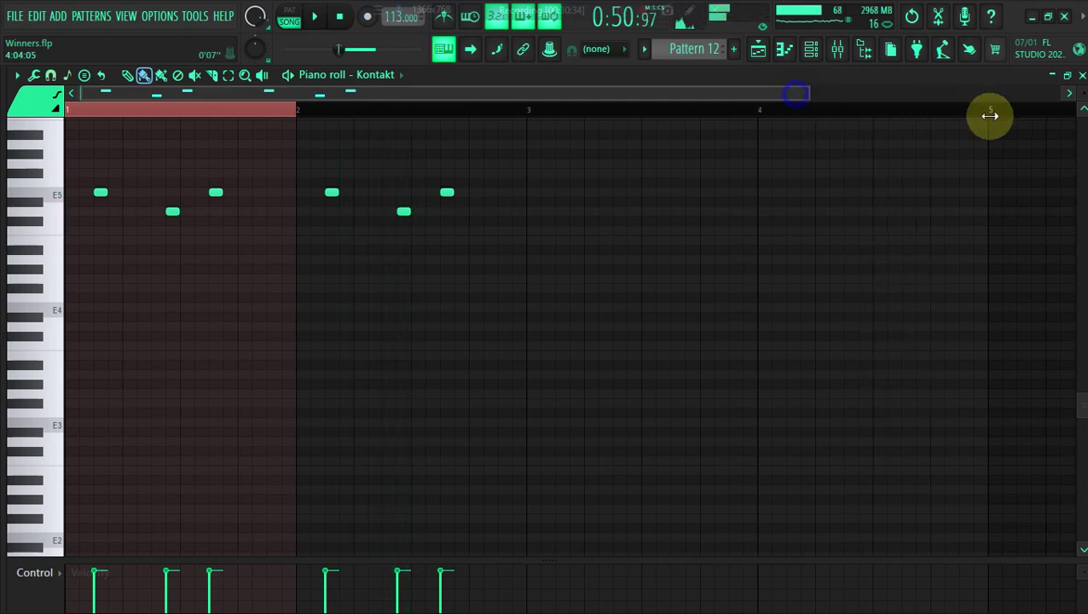
left_click_drag(932, 109, 994, 109)
key("ctrl+a")
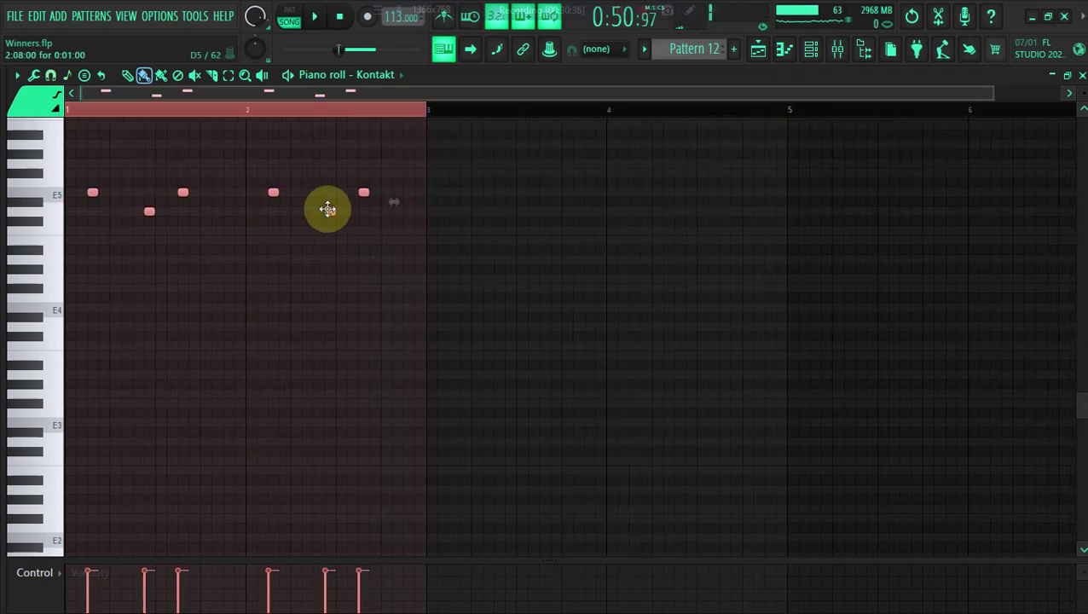
left_click_drag(483, 214, 682, 219)
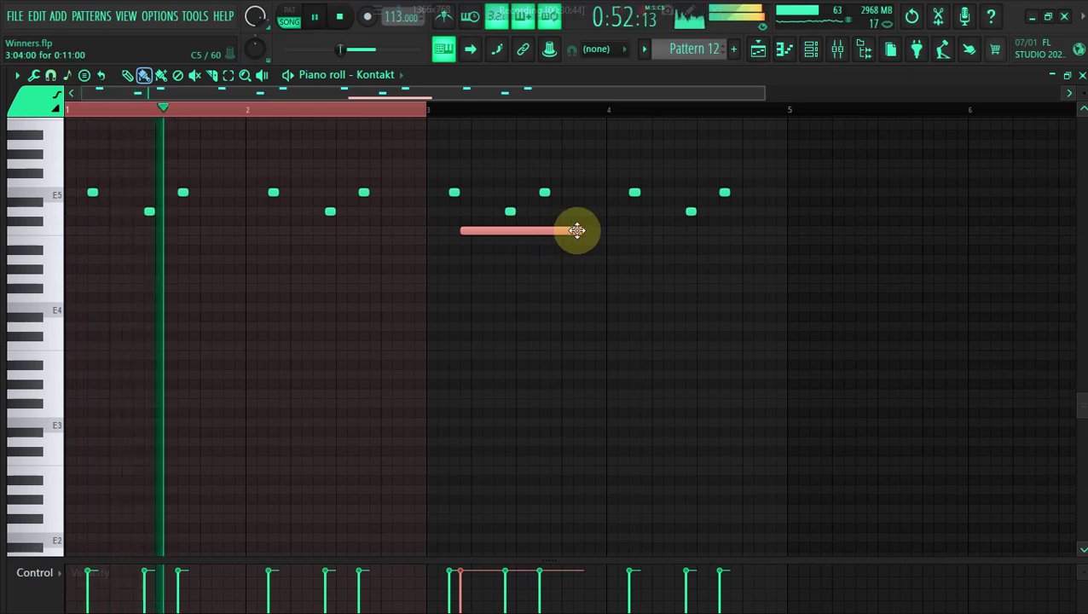
left_click_drag(580, 231, 502, 231)
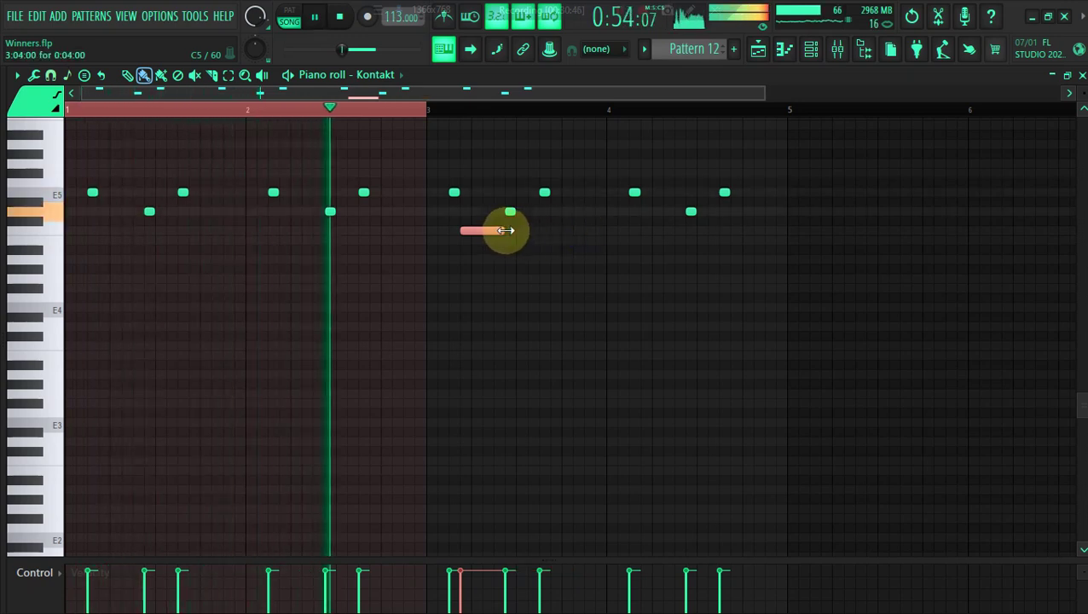
left_click(520, 239)
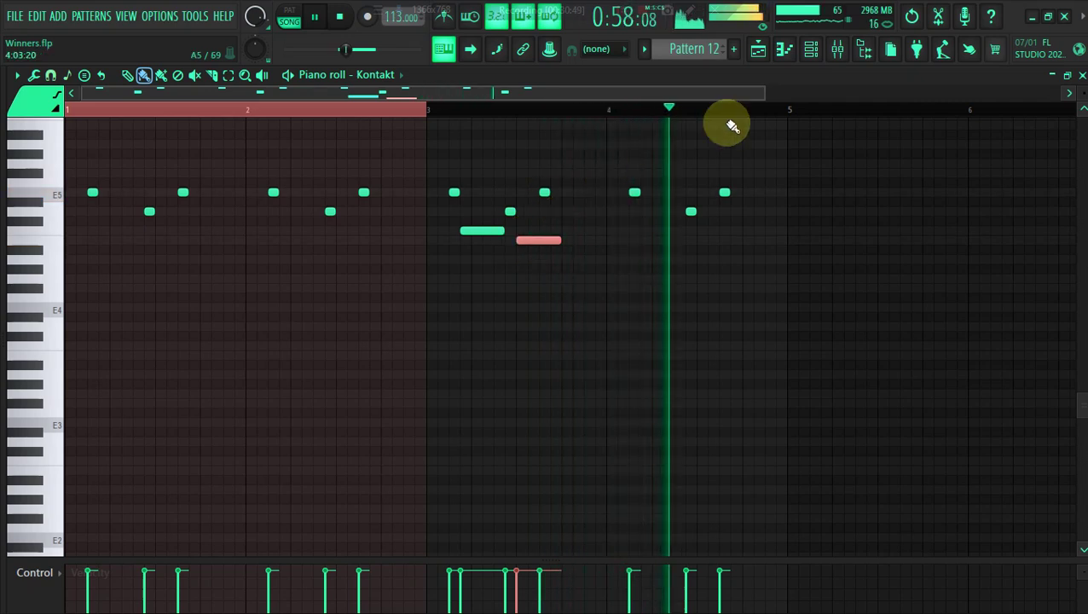
right_click(467, 230)
right_click(546, 242)
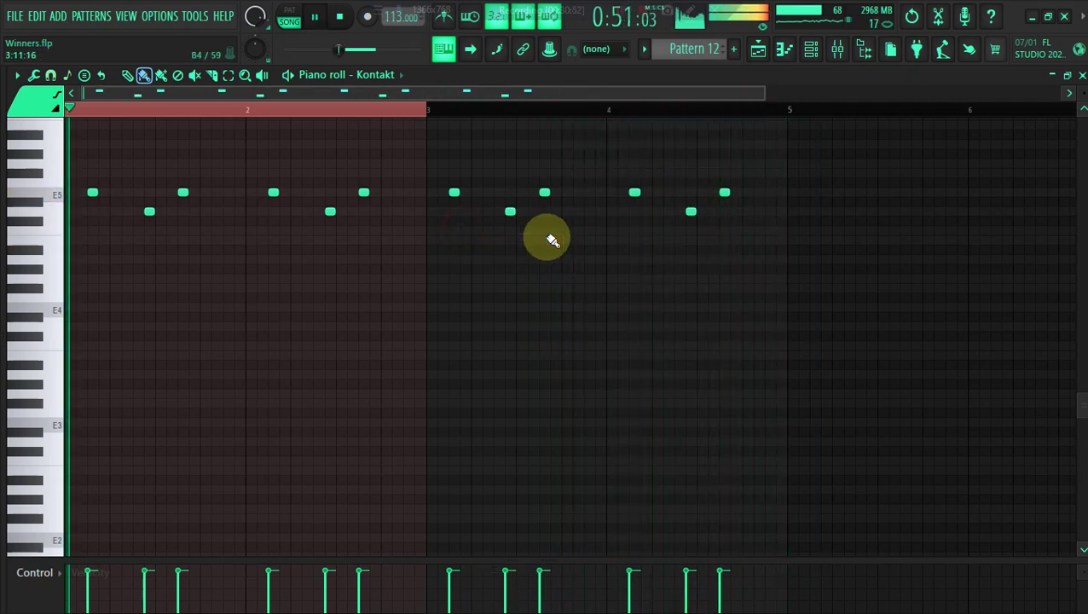
Place a two-step note at step 3 of bar 5, lower it to E5 and play the passage.
left_click_drag(311, 89, 499, 90)
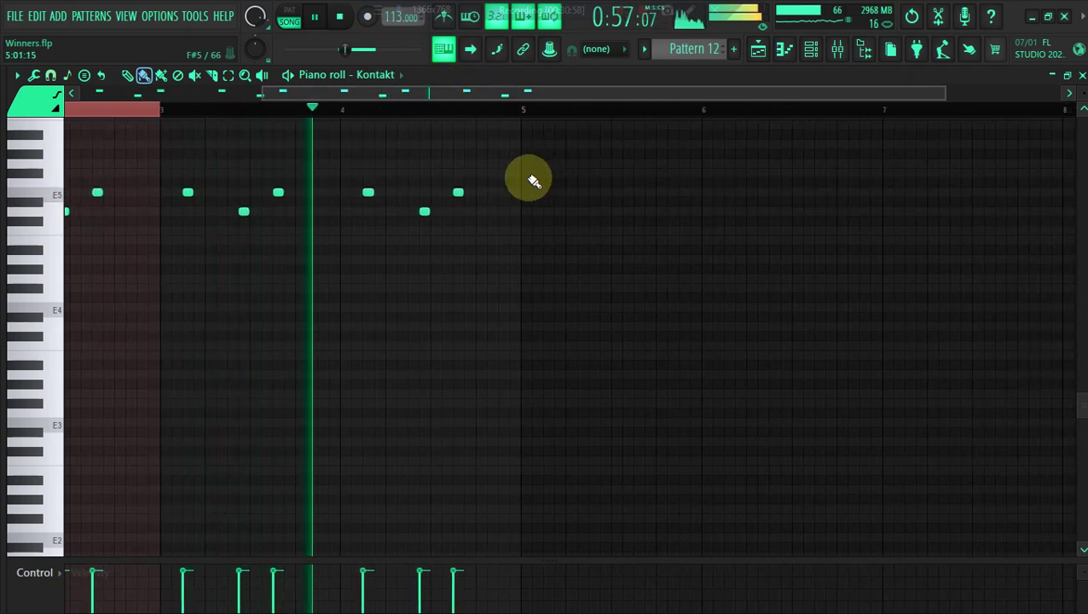
left_click(547, 174)
left_click_drag(581, 173, 564, 173)
left_click_drag(463, 92, 551, 101)
left_click(214, 108)
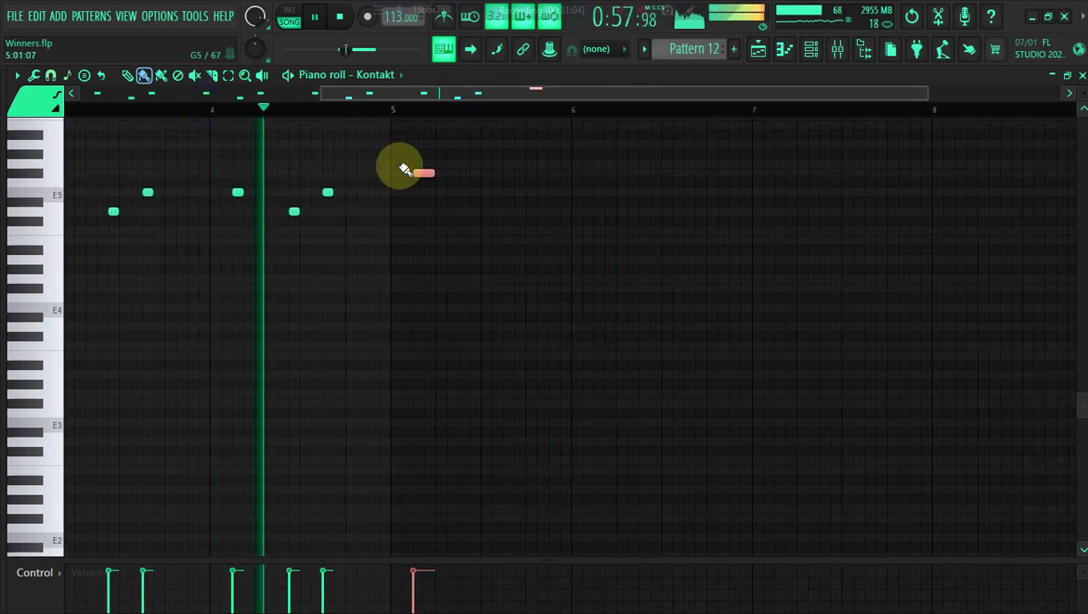
left_click_drag(423, 174, 421, 192)
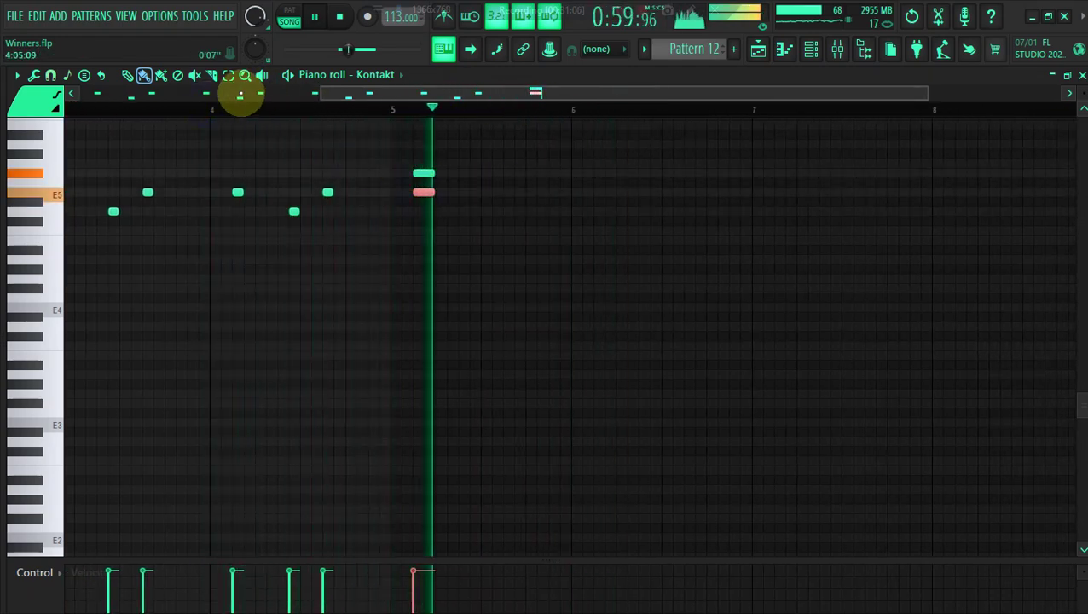
left_click(218, 108)
Add two-step notes D5 at step 6 and C5 at step 8 of bar 5, auditioning from bar 4.
left_click(368, 79)
left_click(338, 90)
left_click_drag(338, 91, 392, 96)
left_click(146, 109)
left_click(370, 211)
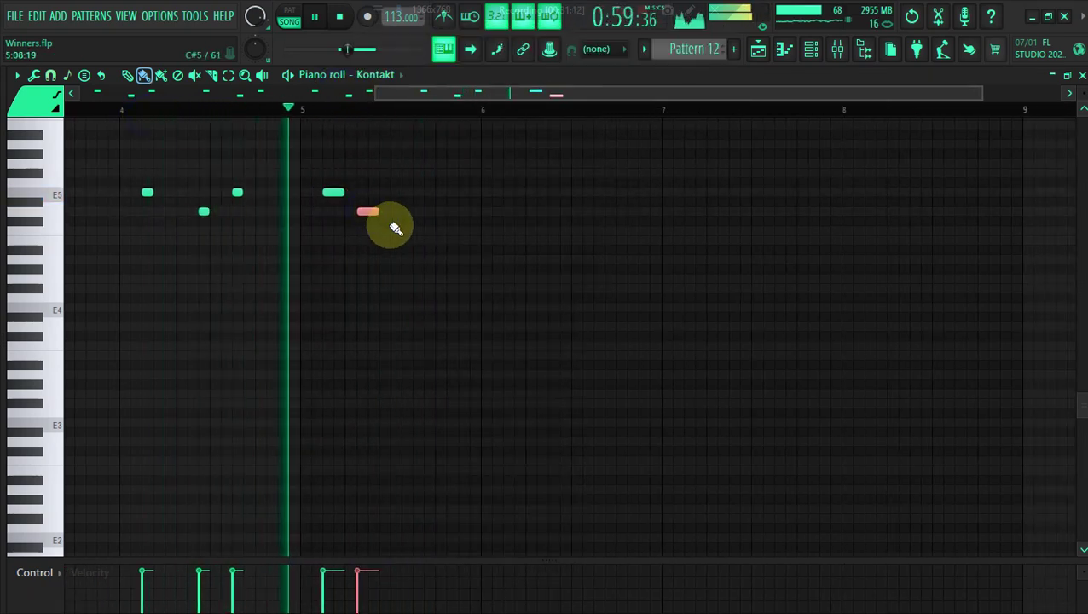
left_click(201, 111)
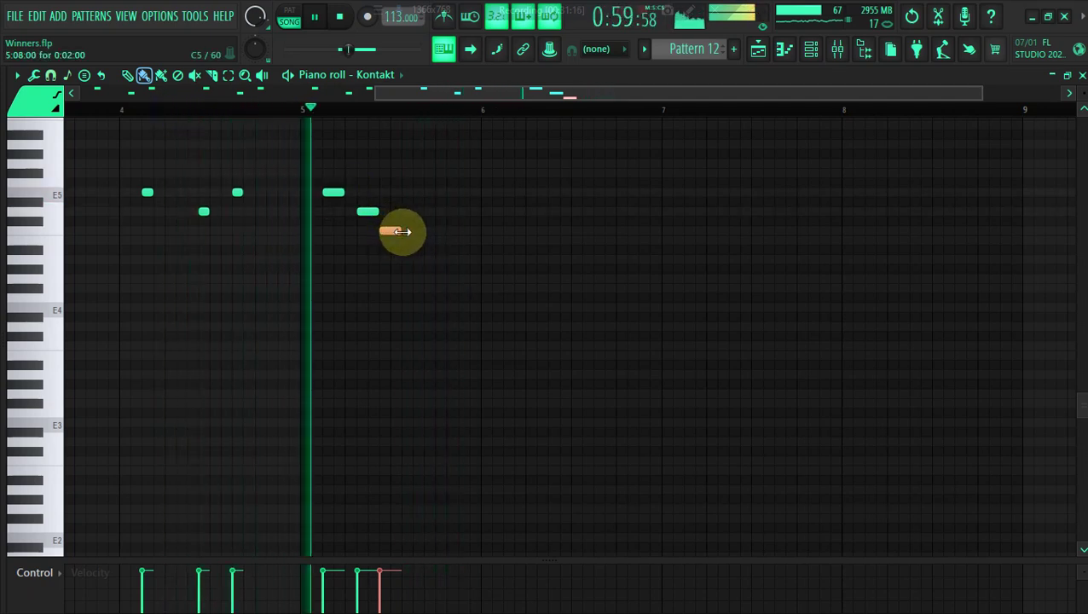
left_click(433, 212)
left_click(237, 112)
right_click(440, 210)
left_click(443, 193)
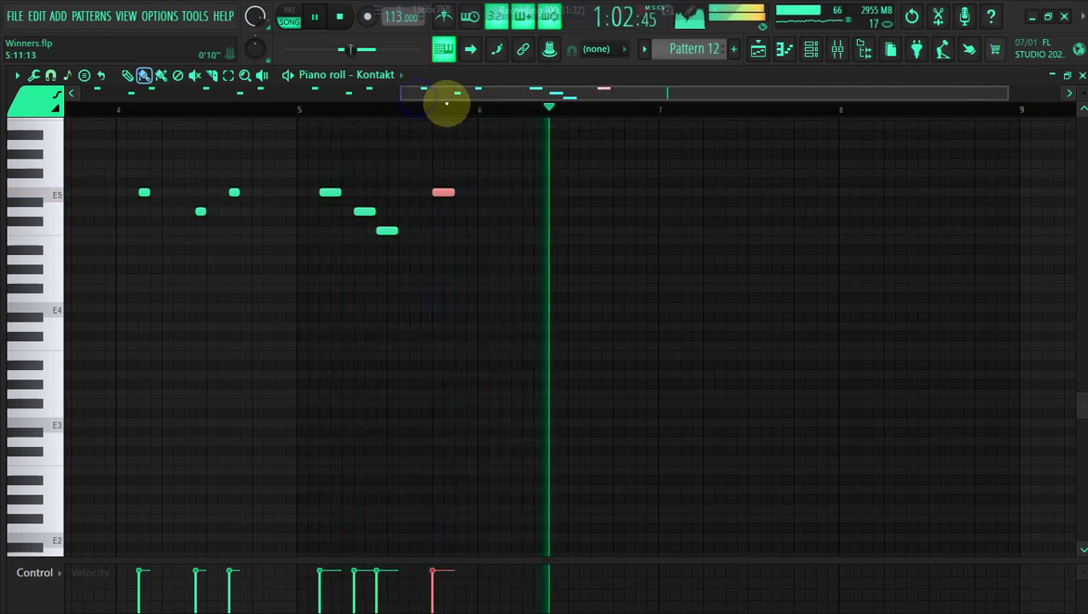
left_click_drag(420, 97, 435, 107)
left_click(187, 111)
right_click(394, 195)
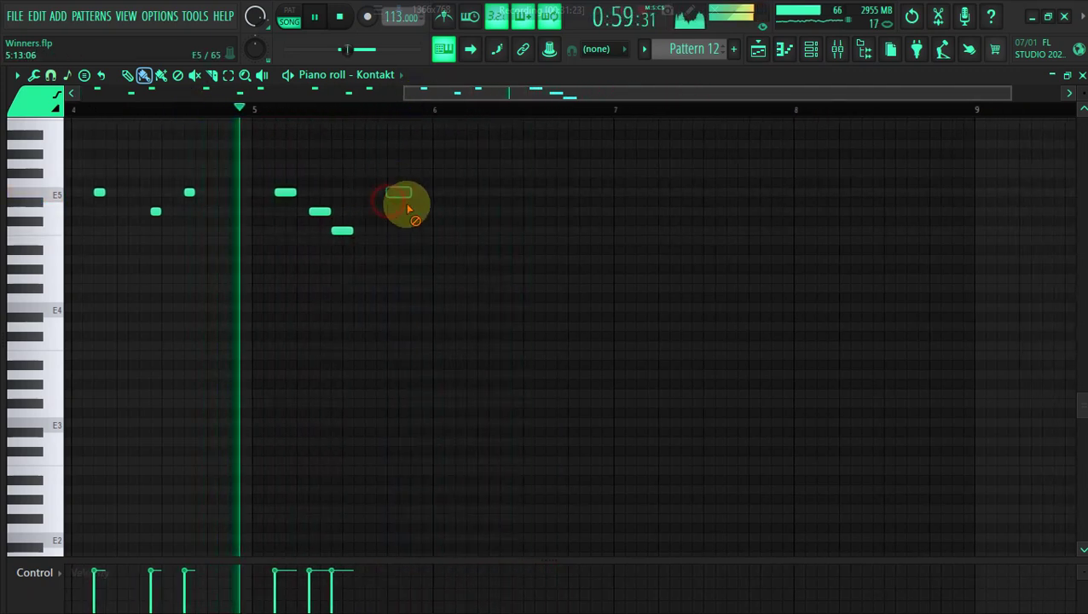
Place a two-step note late in bar 5, move it to E5 at step 12 and replay the phrase.
left_click(373, 278)
left_click(232, 110)
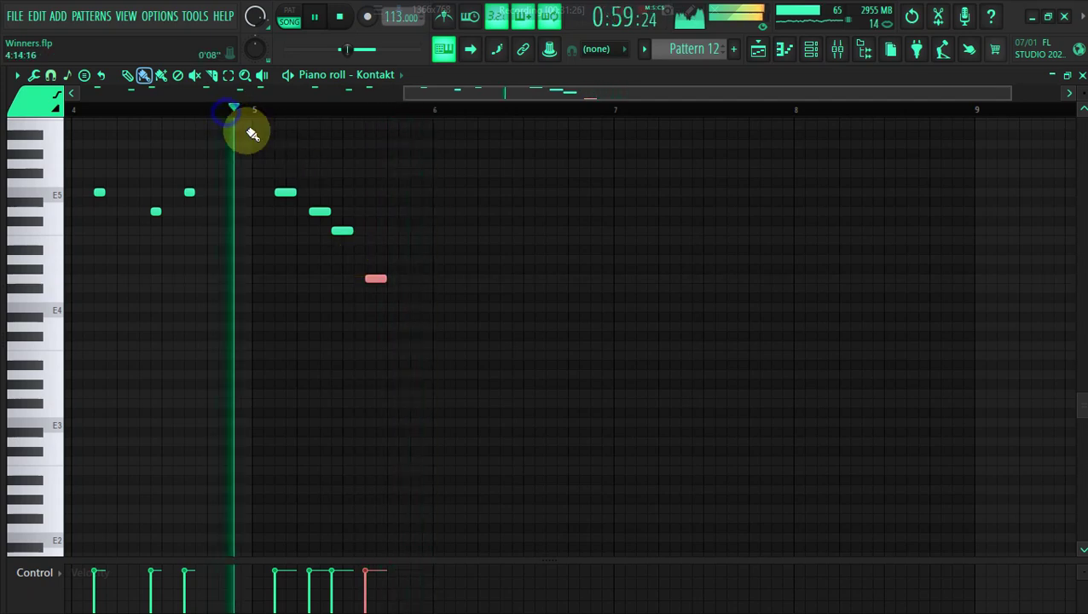
left_click_drag(380, 278, 384, 195)
left_click(258, 110)
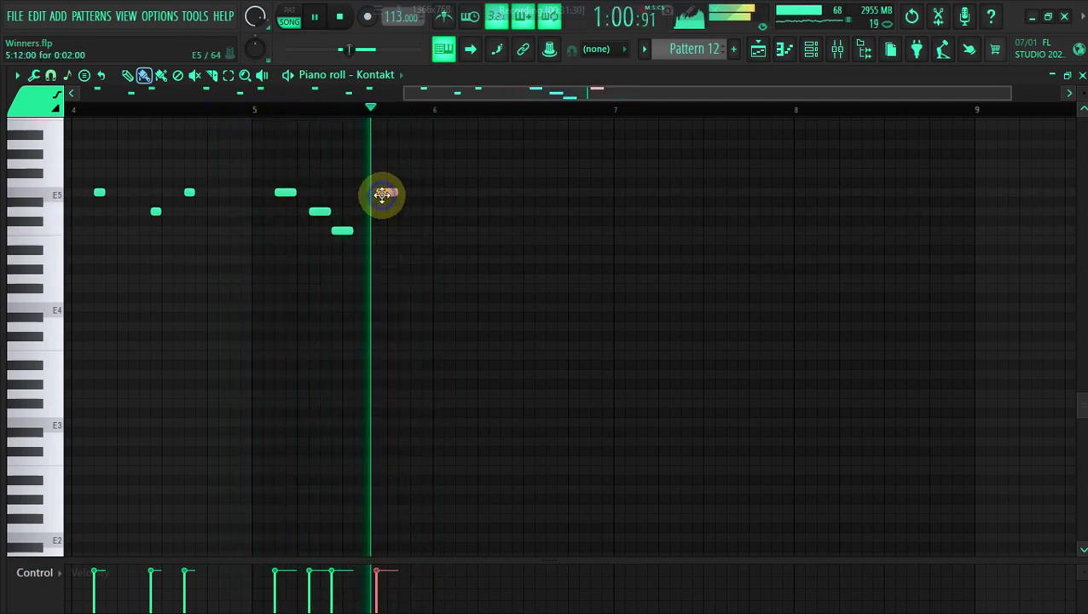
left_click(248, 110)
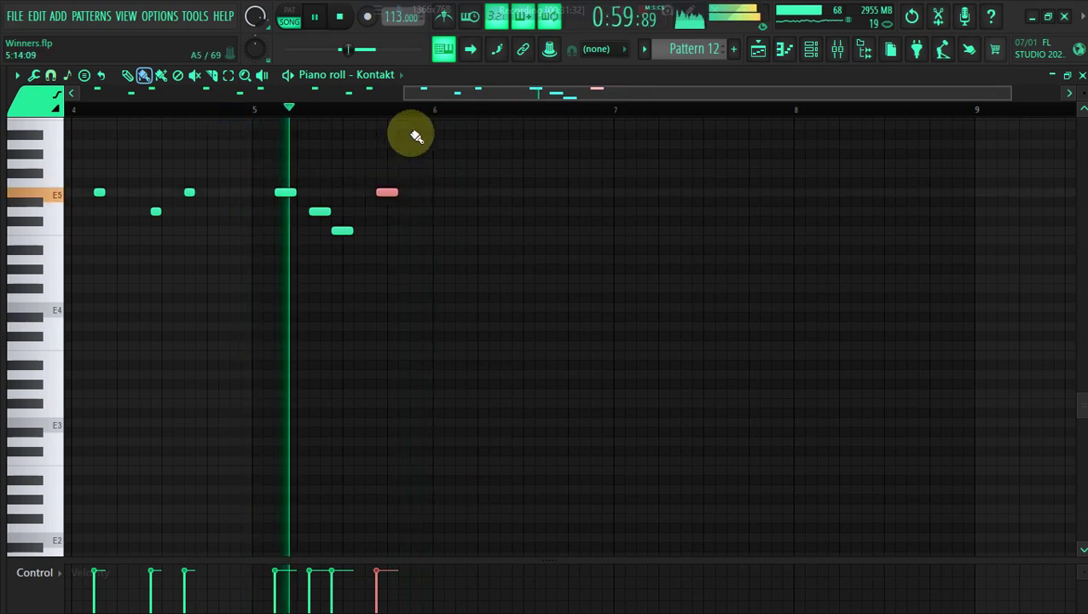
Add two-step notes B5 at step 15 of bar 5 and A5 at the start of bar 6.
left_click(417, 127)
left_click(437, 147)
scroll(438, 149, "up", 1)
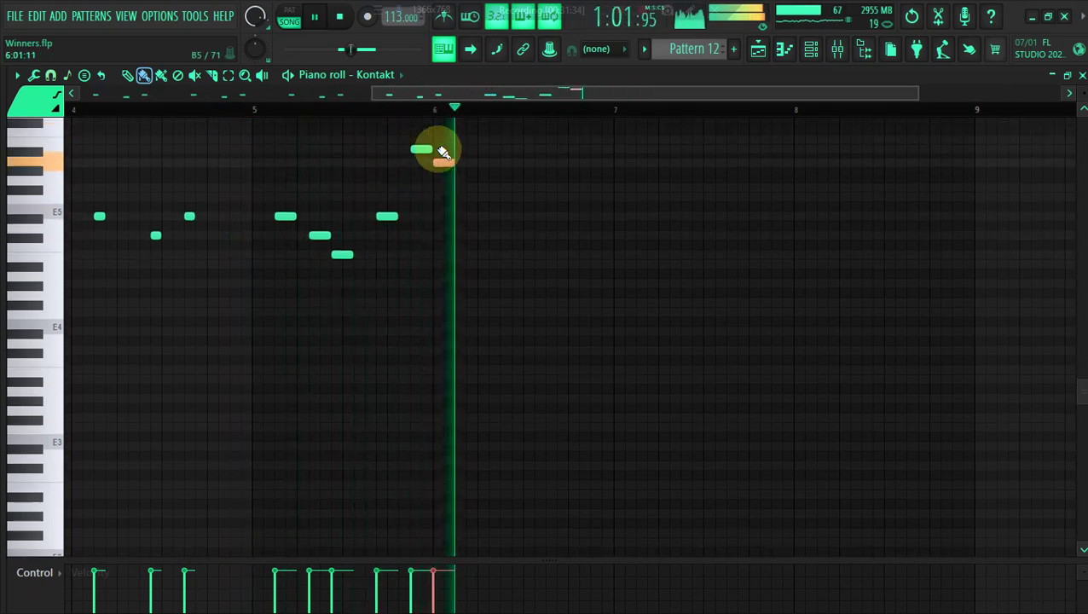
Replay the end of the phrase and delete the B5 note late in bar 5 and the A5 note starting bar 6.
left_click_drag(469, 92, 529, 99)
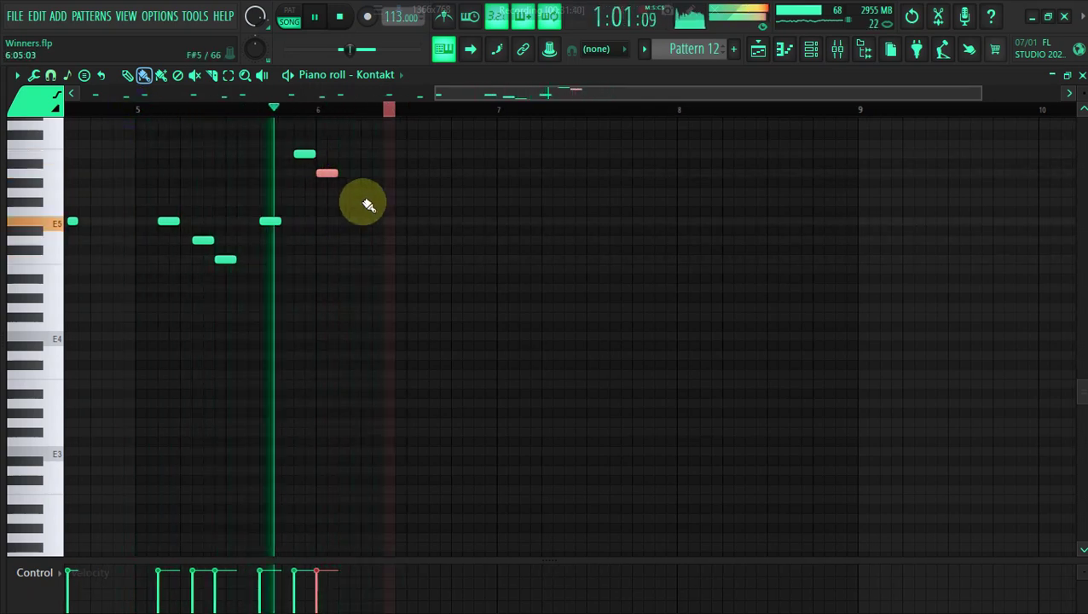
left_click(389, 211)
key("space")
right_click(327, 175)
right_click(298, 154)
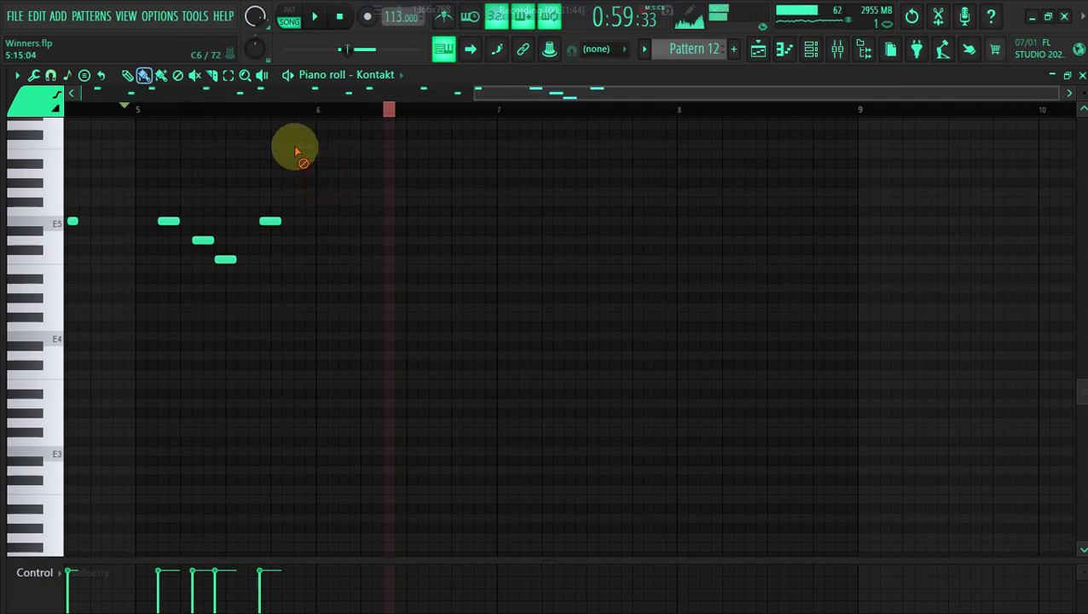
Delete the remaining E5, D5, C5 and E5 notes in bar 5.
left_click_drag(475, 92, 66, 95)
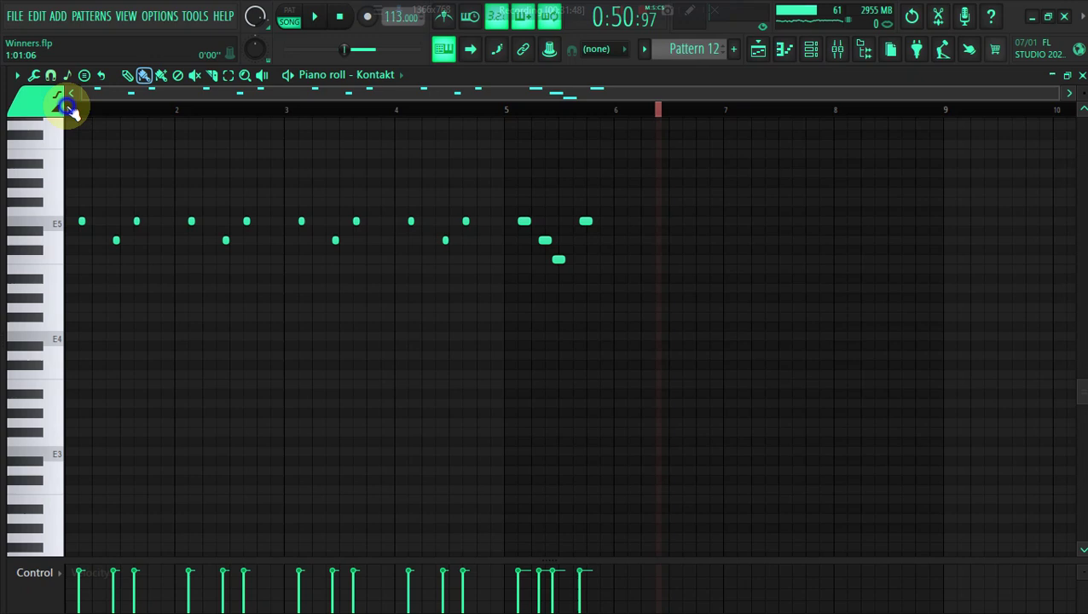
right_click(559, 259)
right_click(524, 221)
right_click(545, 240)
right_click(586, 222)
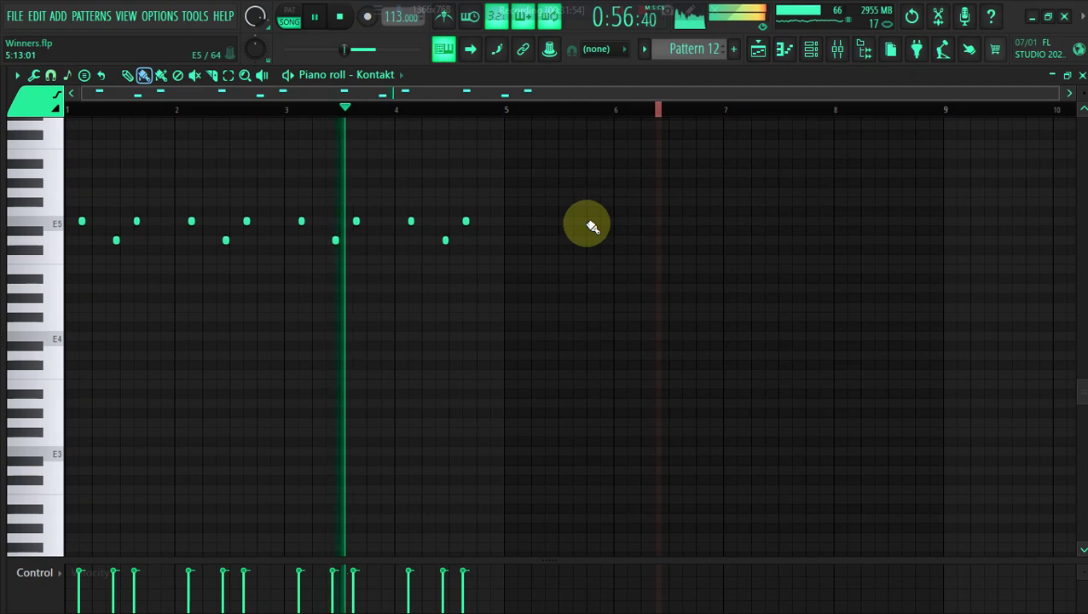
Place an A5 note in the emptied bar 5, starting at step 3 and lasting three steps.
left_click_drag(79, 93, 773, 75)
key("space")
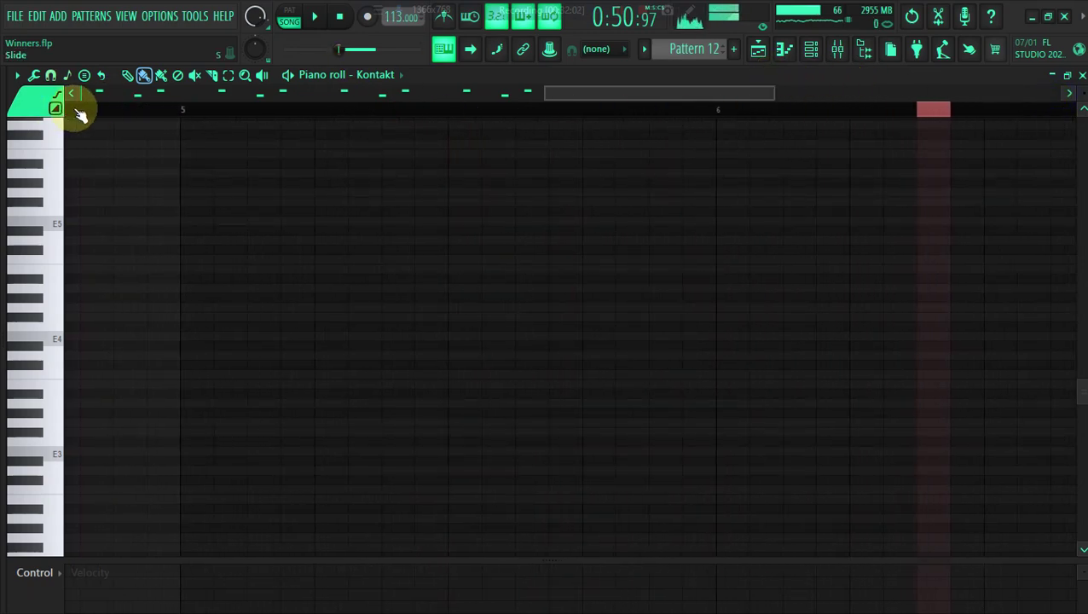
key("space")
left_click(228, 170)
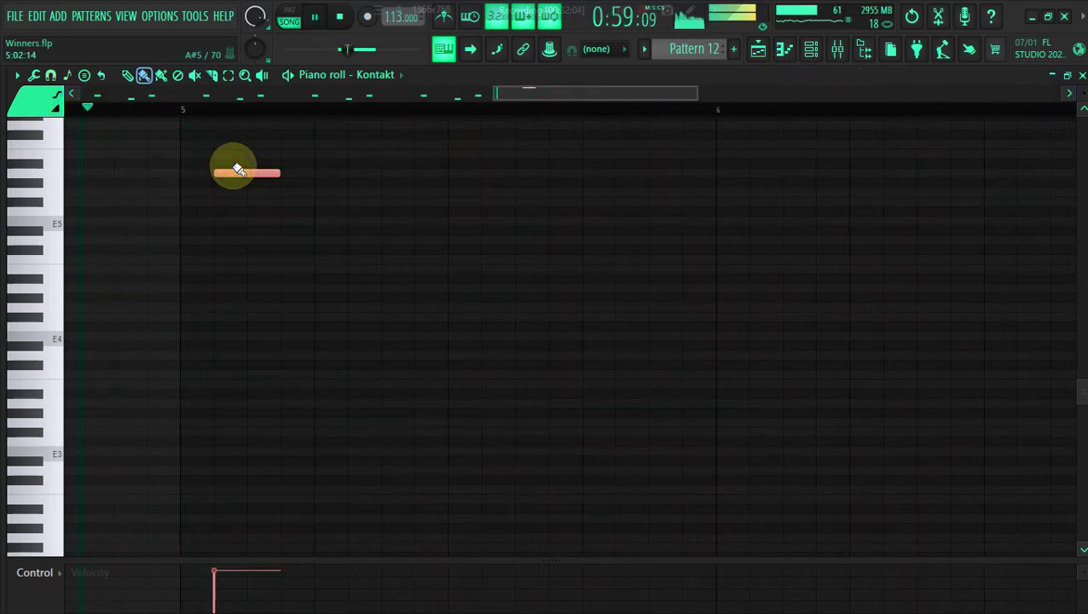
key("space")
left_click_drag(238, 170, 359, 183)
key("space")
Add three-step notes E5 at step 6 and F#5 at step 9 of bar 5.
left_click(355, 193)
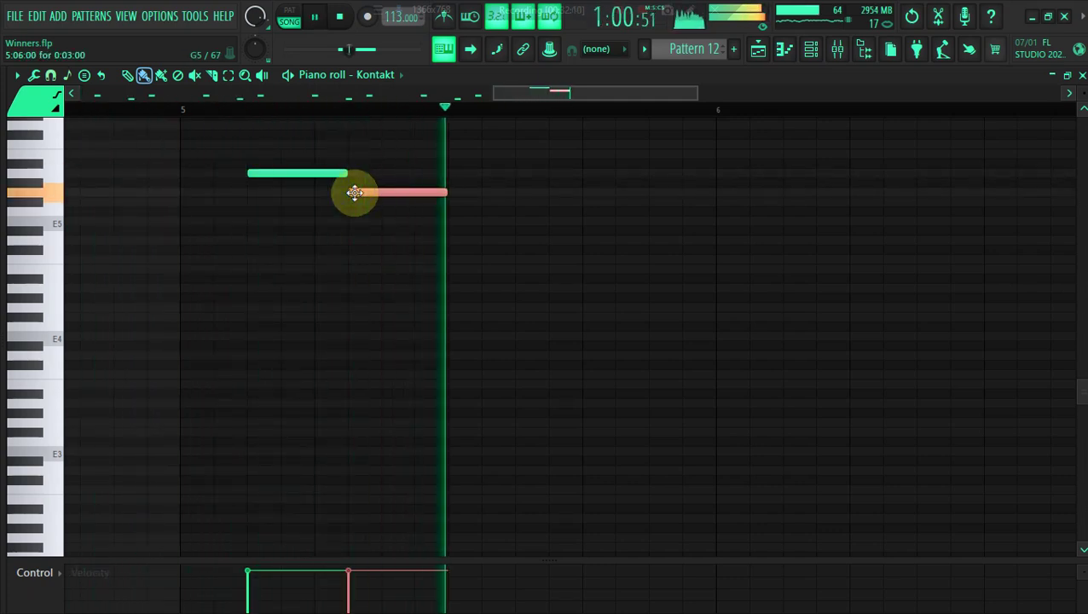
left_click_drag(355, 192, 357, 220)
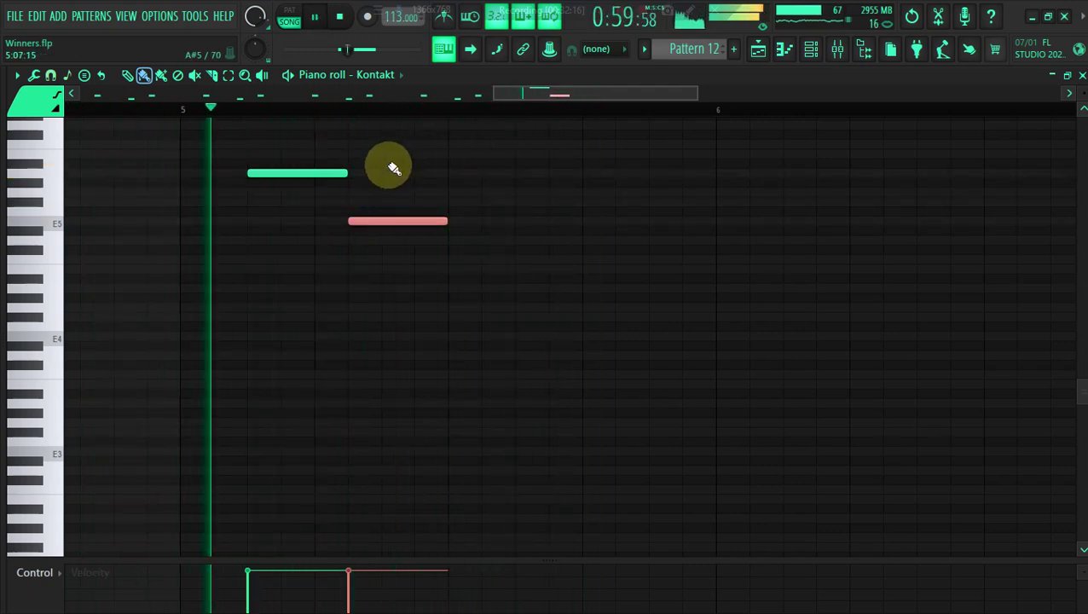
left_click(467, 189)
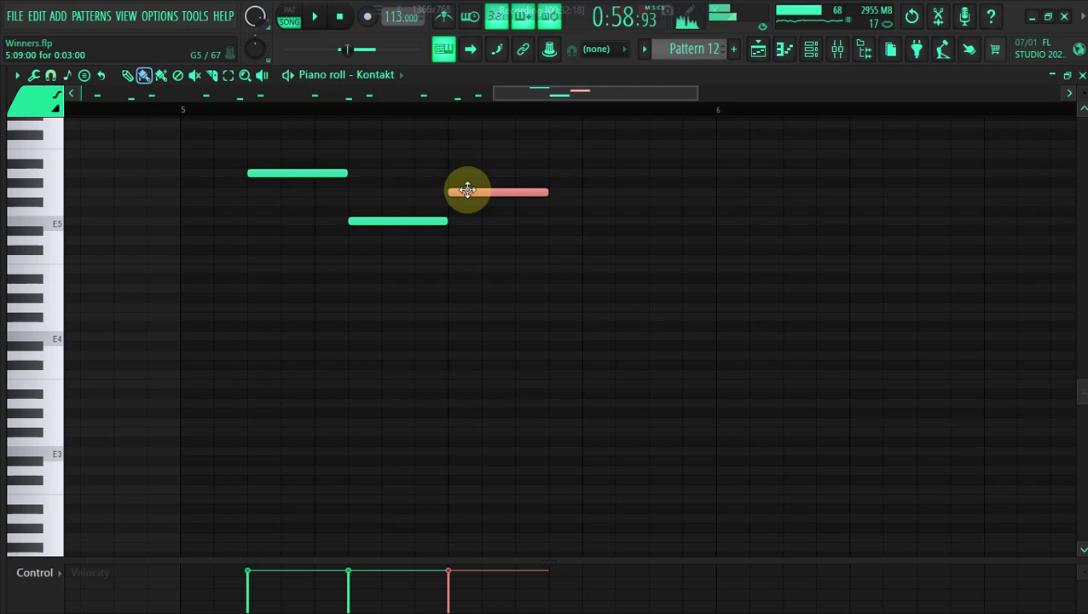
left_click_drag(468, 191, 470, 206)
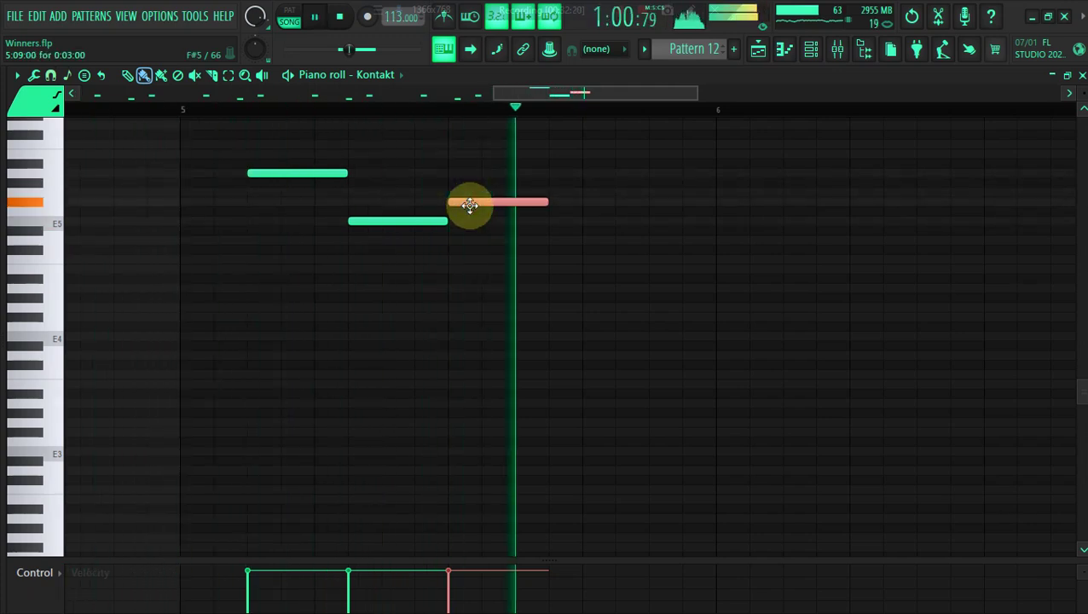
Try a three-step D5 note at step 12 of bar 5, shifted to step 14.
left_click_drag(533, 89, 569, 92)
key("KP_Divide")
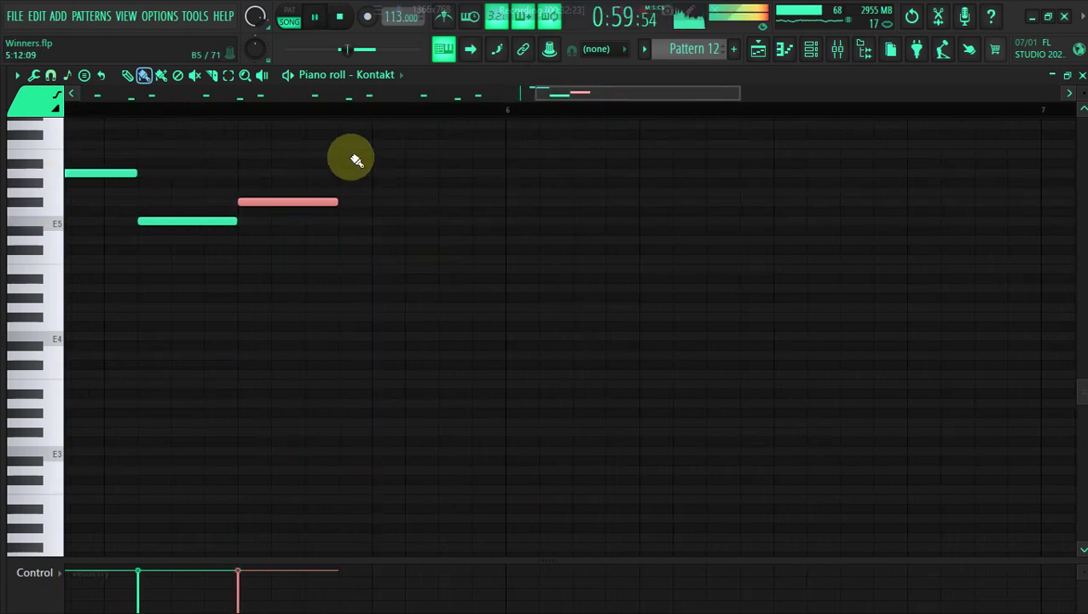
left_click(352, 172)
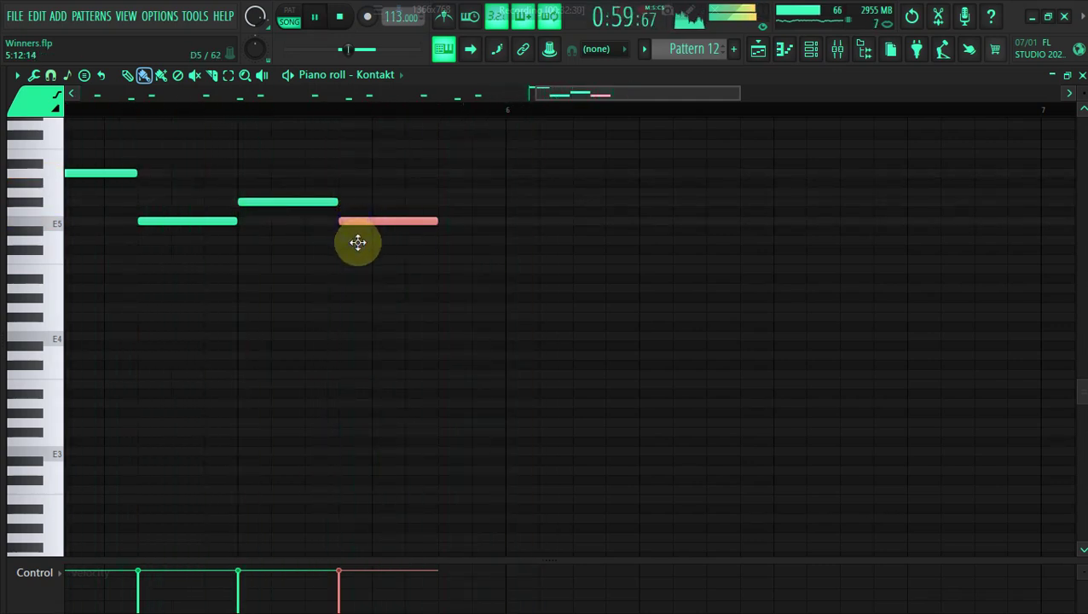
left_click_drag(357, 242, 357, 247)
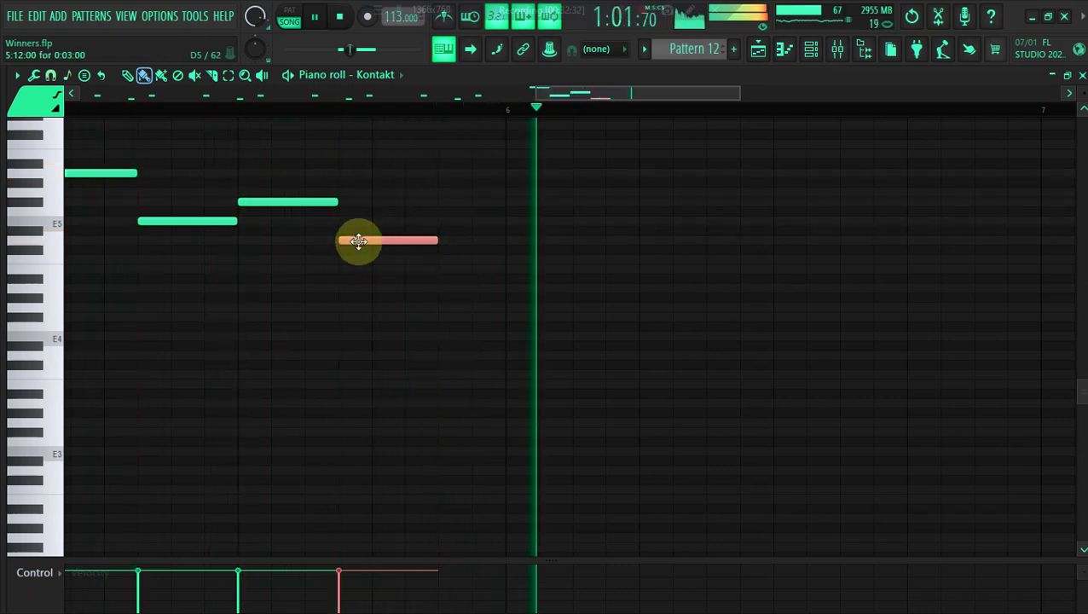
left_click_drag(358, 241, 414, 239)
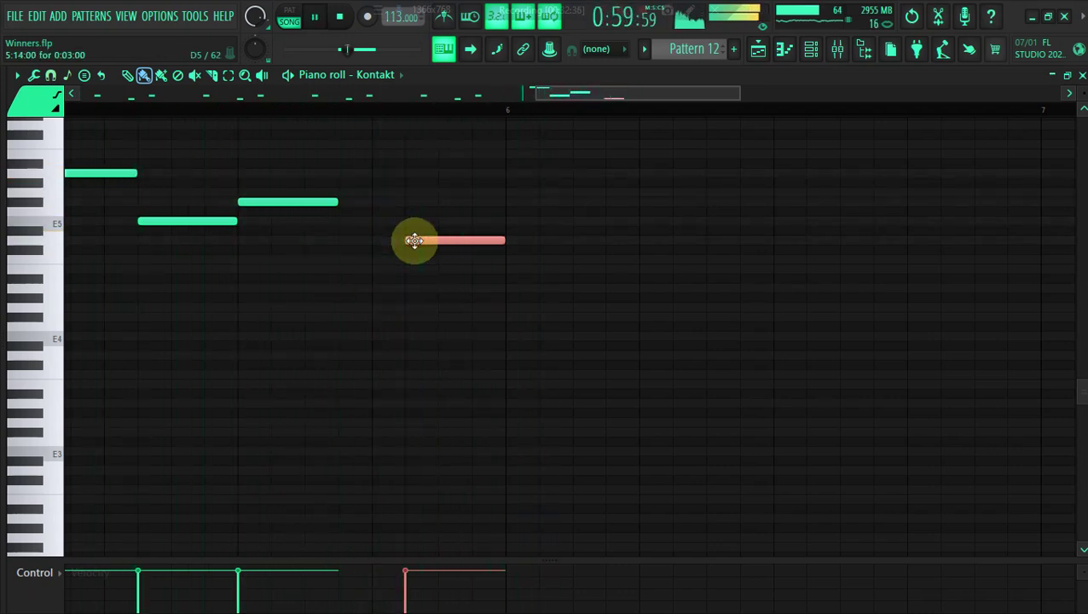
left_click_drag(586, 90, 586, 88)
key("space")
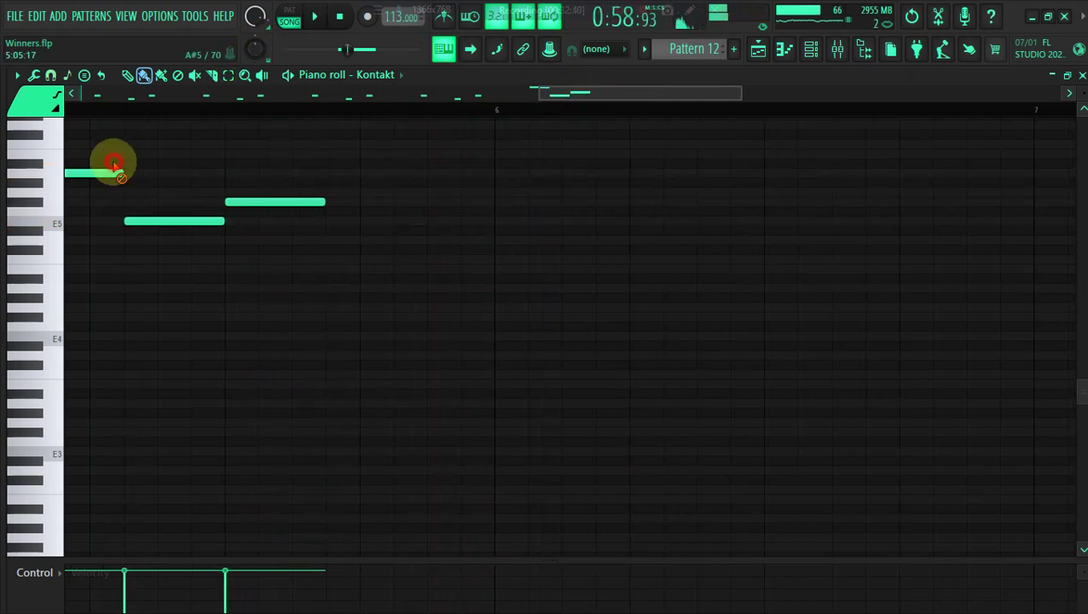
Duplicate the three bar 5 notes into bar 6 starting at step 3, and add a one-step E5 note at step 2.
left_click_drag(109, 171, 292, 292)
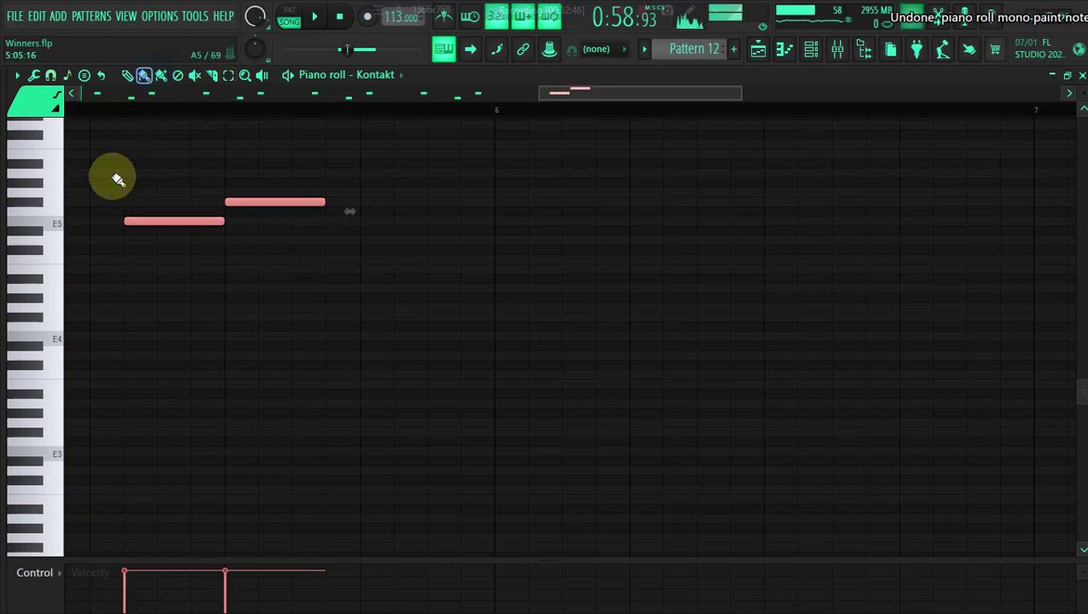
key("ctrl+b")
key("space")
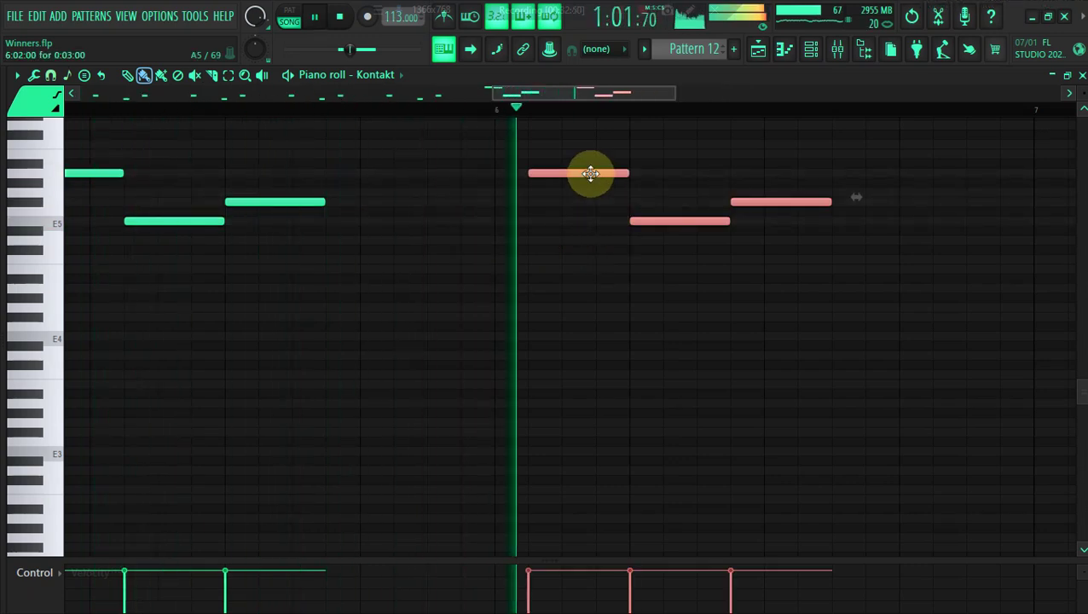
left_click_drag(610, 173, 643, 173)
left_click(564, 252)
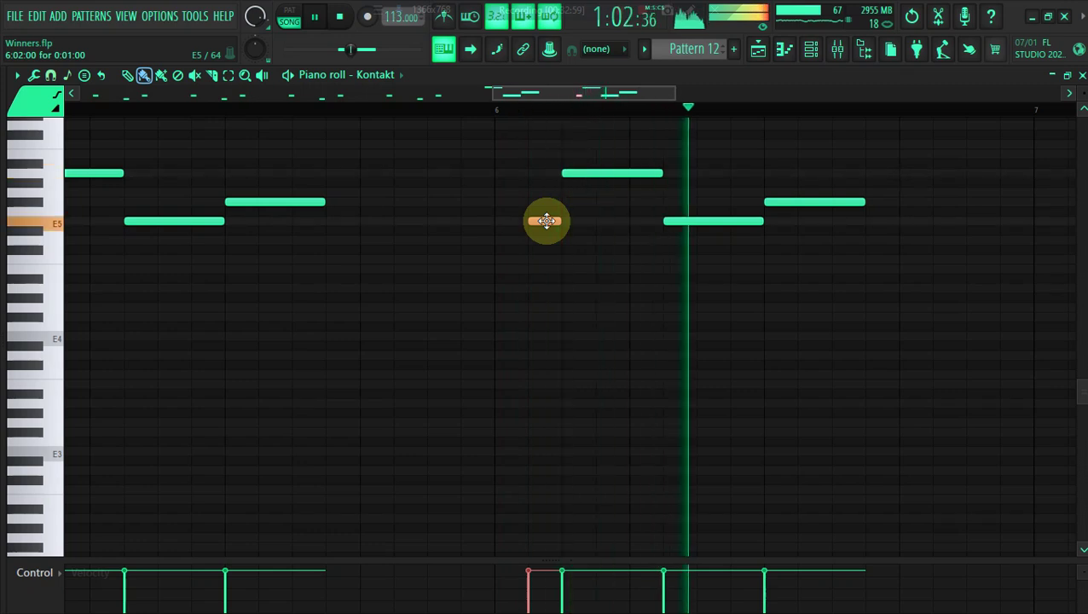
Rework bar 6 with one-step F#5 notes at steps 1 and 2 and three-step B5, A5, D5 and F#5 notes at steps 3, 5, 7 and 8.
left_click_drag(554, 95, 613, 103)
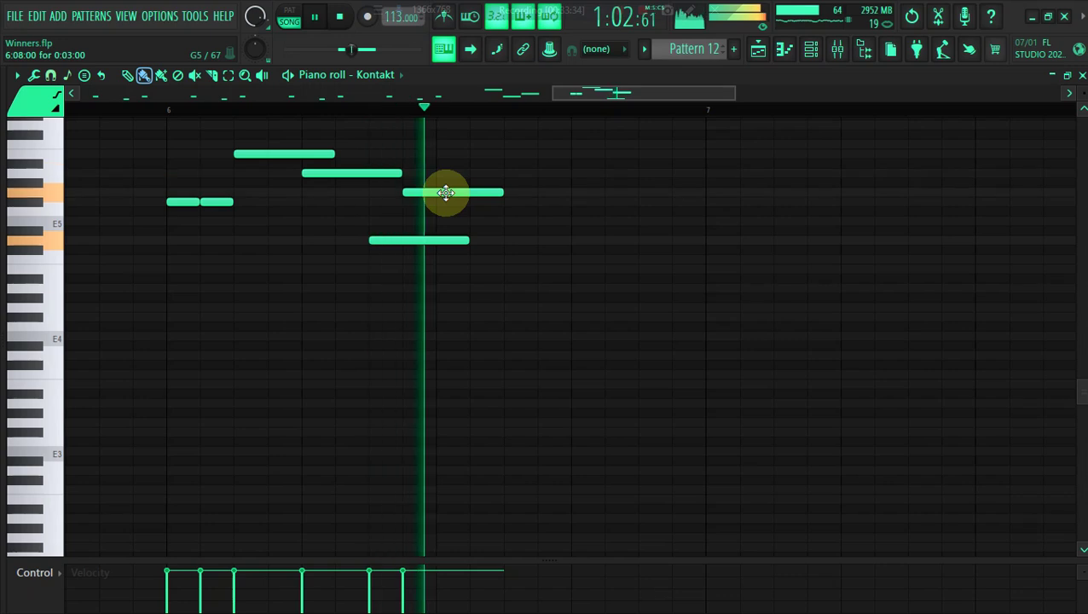
key("space")
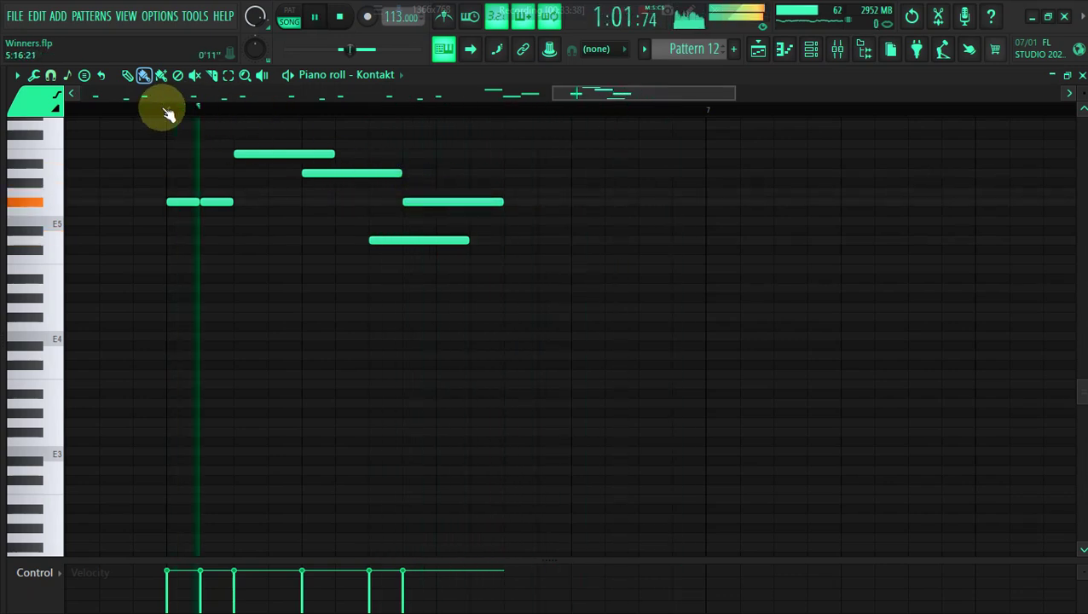
key("space")
key("space")
Add three-step notes G5 at step 13 and D5 at step 16 of bar 6.
left_click(583, 202)
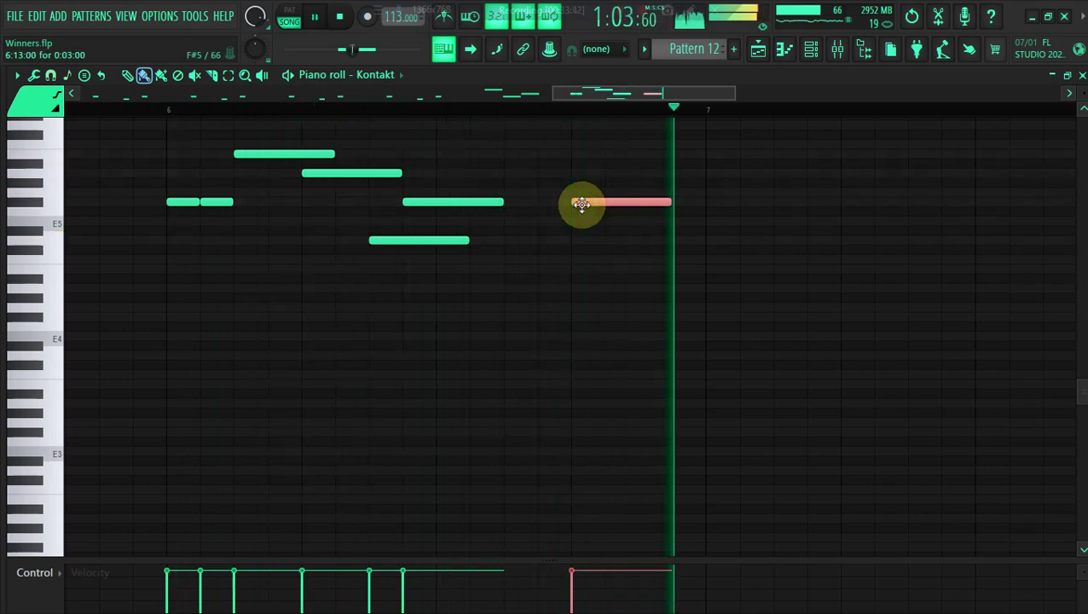
key("space")
left_click_drag(587, 205, 585, 193)
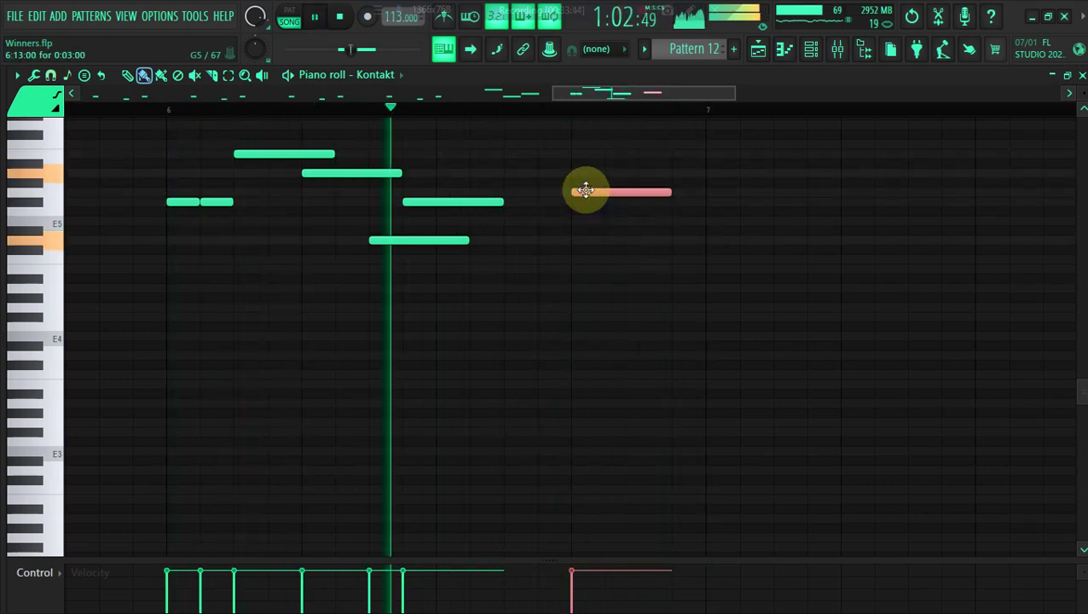
left_click_drag(601, 86, 620, 87)
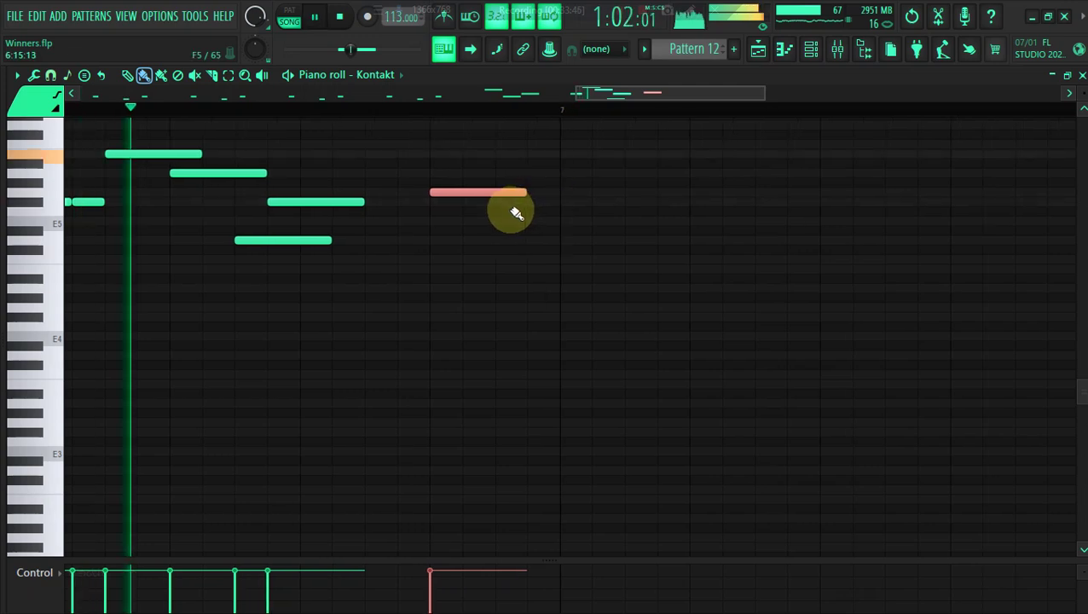
left_click(530, 233)
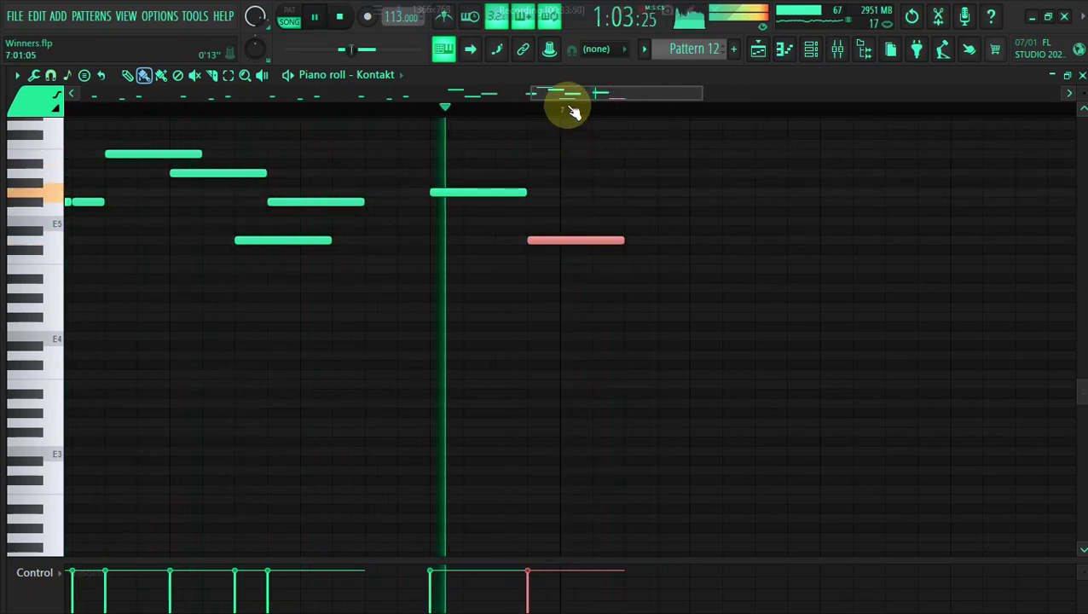
Audition the passage and add three-step notes A5 at step 13 and F#5 at step 16 of bar 7.
left_click_drag(567, 92, 602, 94)
key("space")
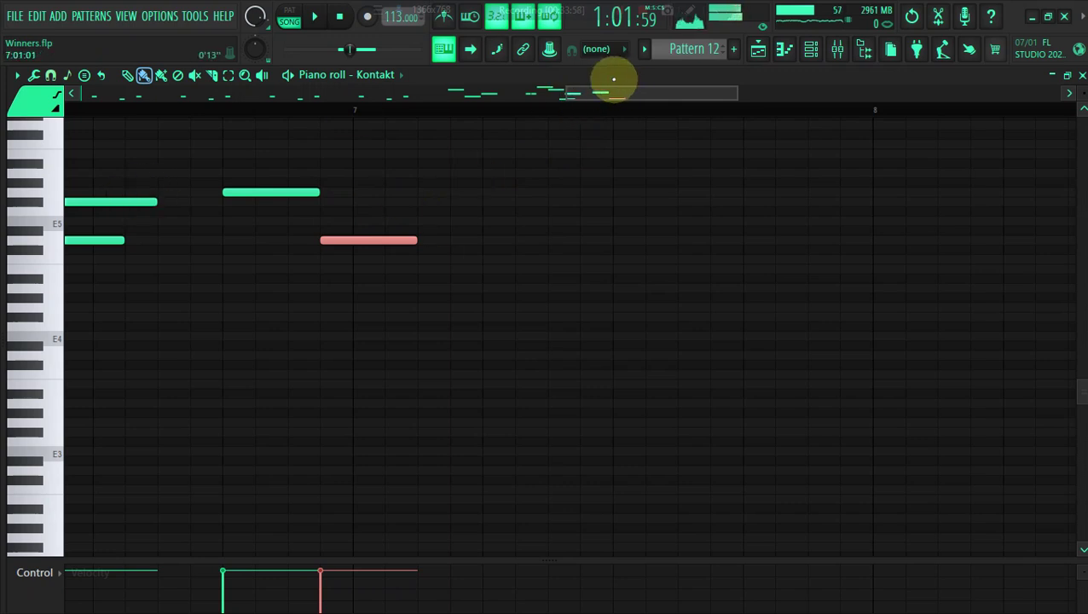
left_click_drag(627, 94, 636, 94)
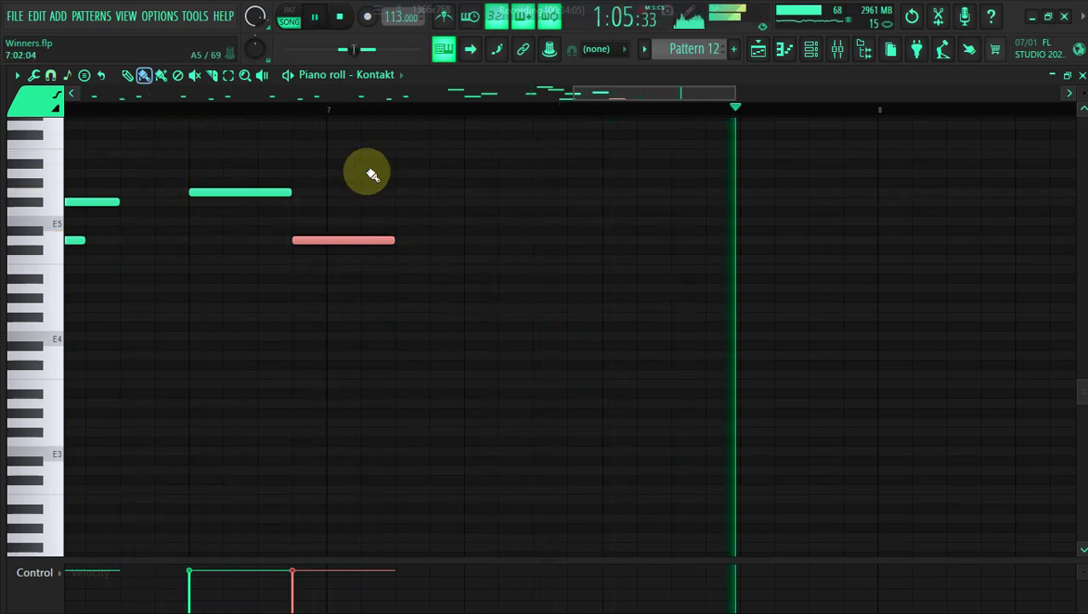
key("space")
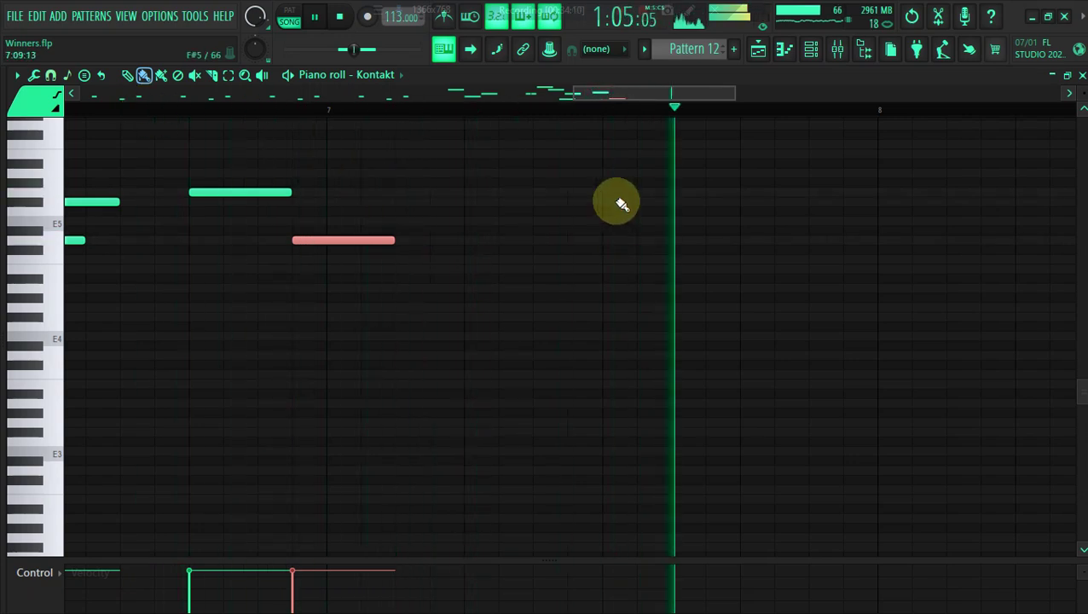
key("space")
left_click_drag(661, 95, 676, 93)
left_click_drag(529, 195, 636, 206)
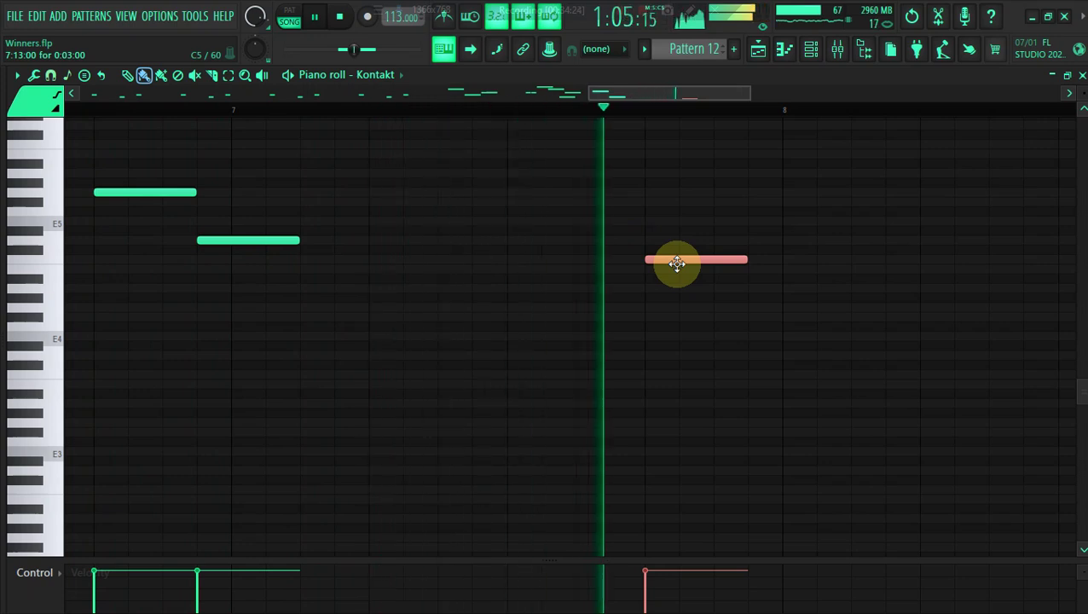
left_click_drag(676, 260, 671, 176)
key("space")
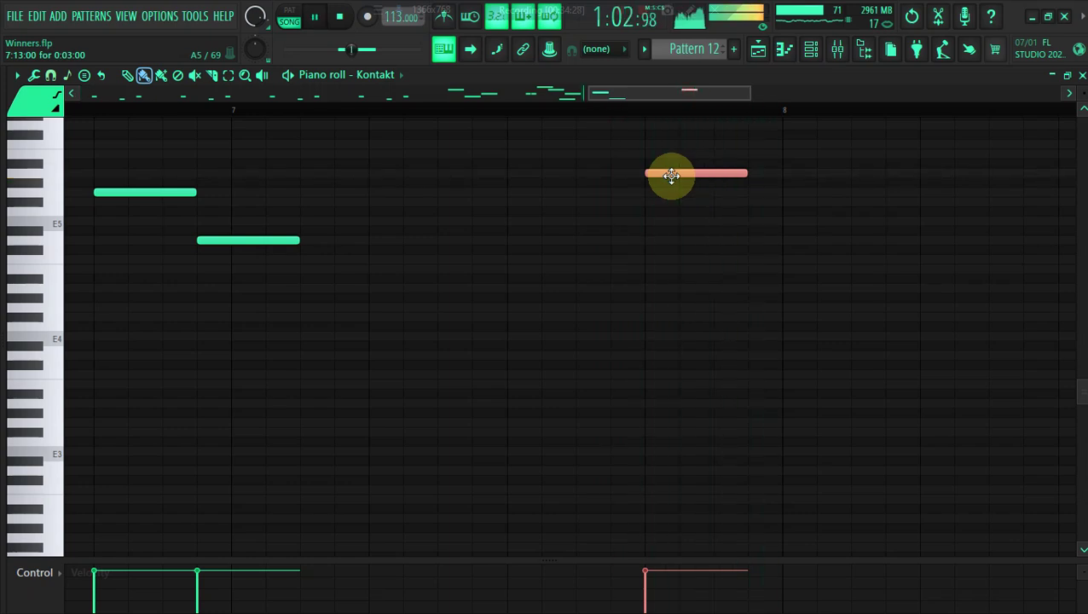
left_click(755, 201)
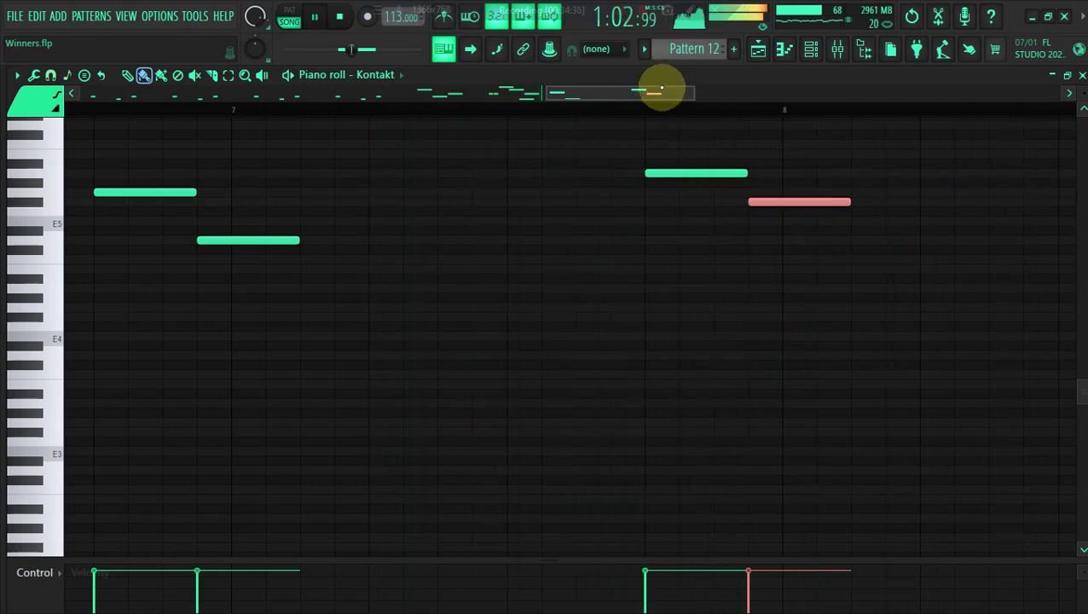
Add three-step notes F#5 at step 13 and E5 at step 16 of bar 8.
left_click_drag(668, 90, 711, 135)
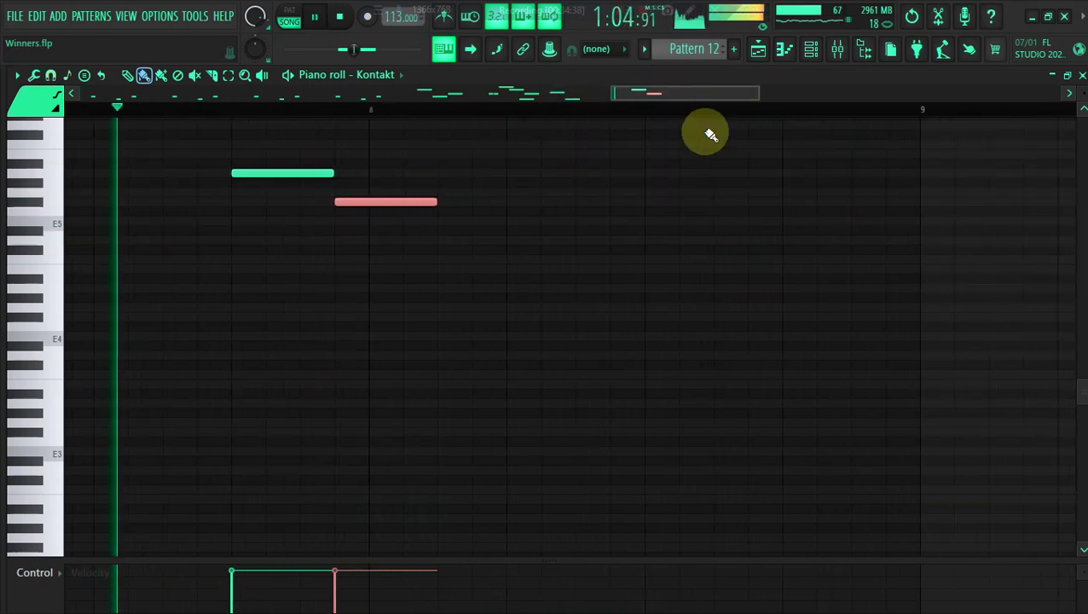
left_click(702, 196)
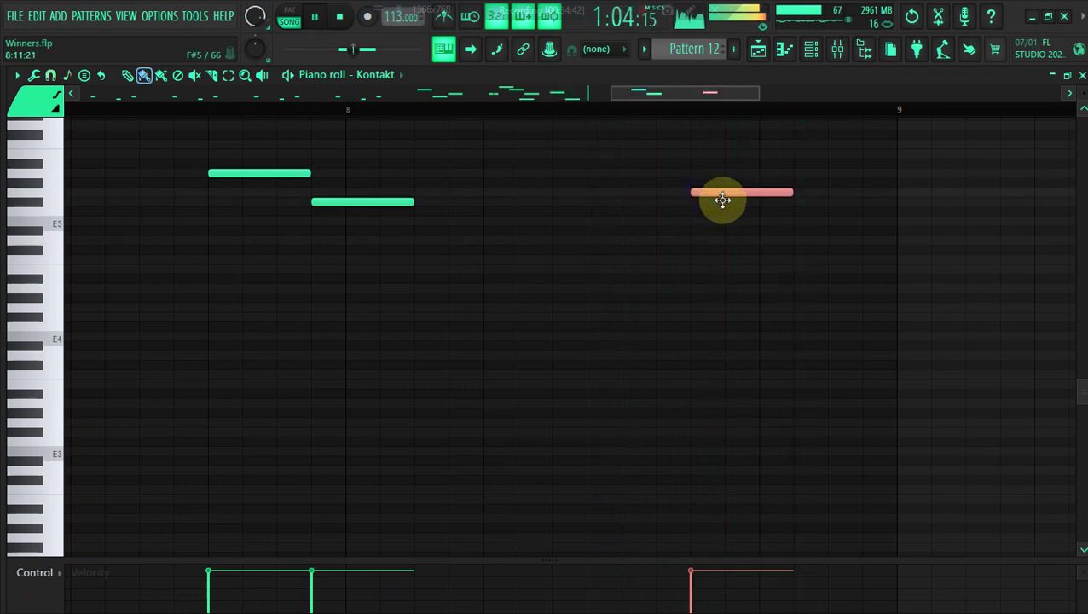
left_click_drag(753, 207, 765, 209)
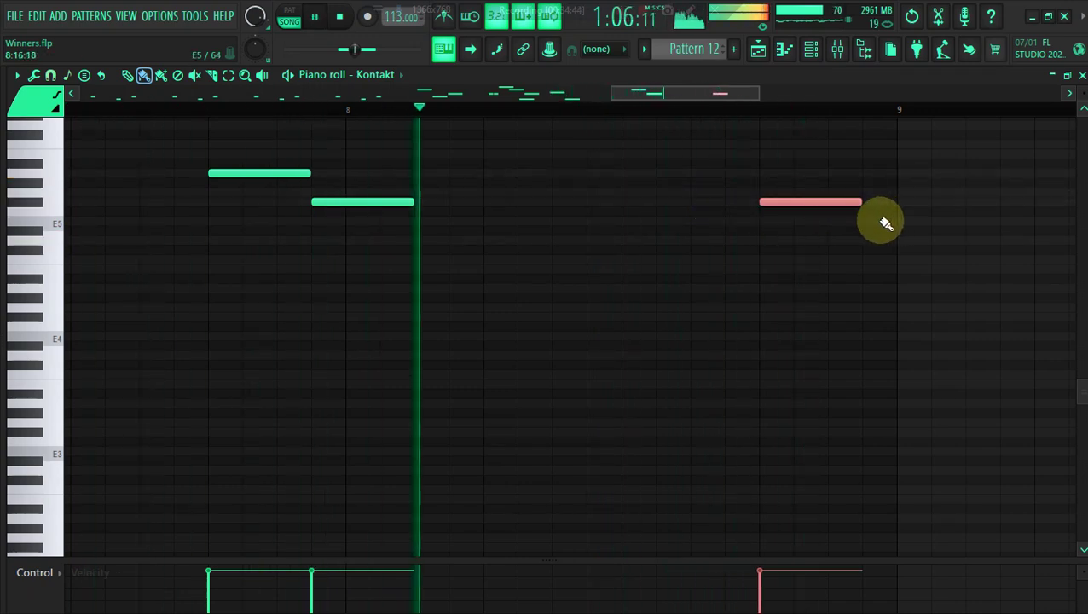
left_click(878, 221)
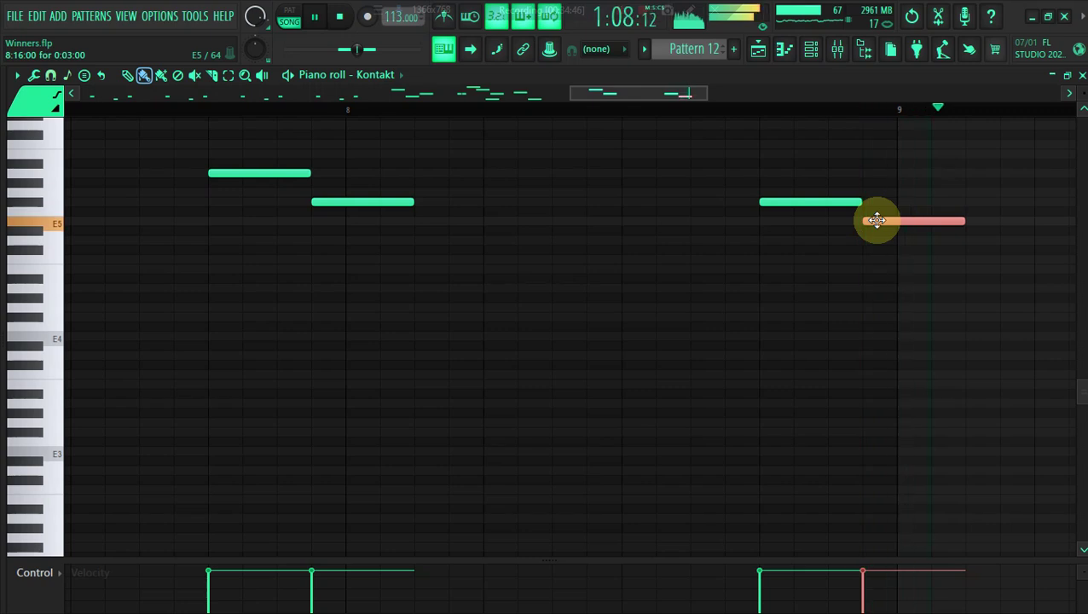
Add three-step notes E5 at step 9 and D5 at step 12 of bar 9.
left_click_drag(689, 92, 803, 128)
left_click_drag(764, 86, 761, 86)
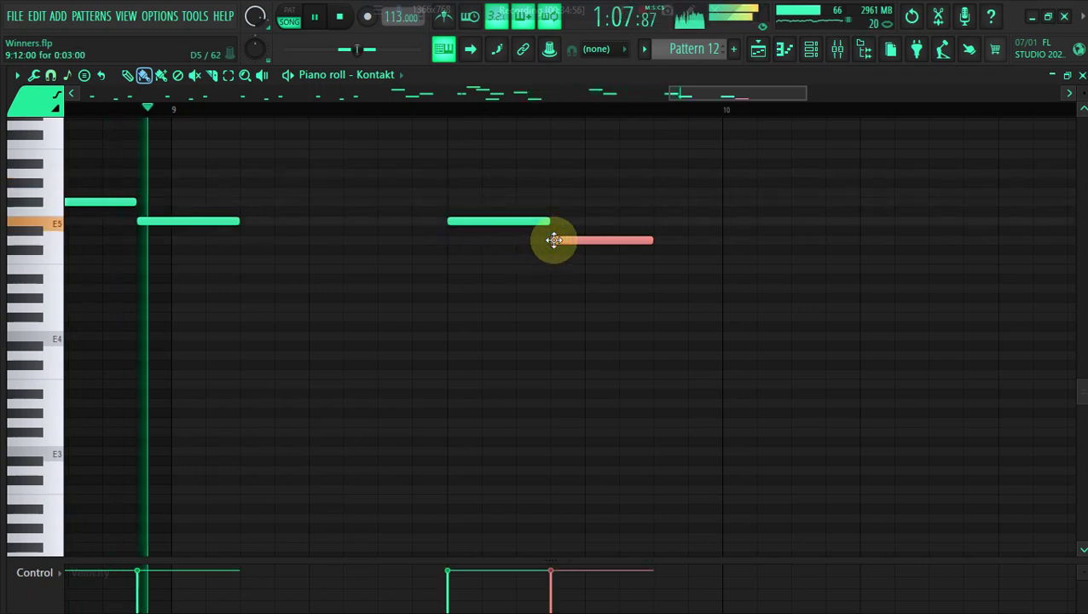
Raise the last note of bar 9 to F#5 and add a three-step G5 at step 15.
key("space")
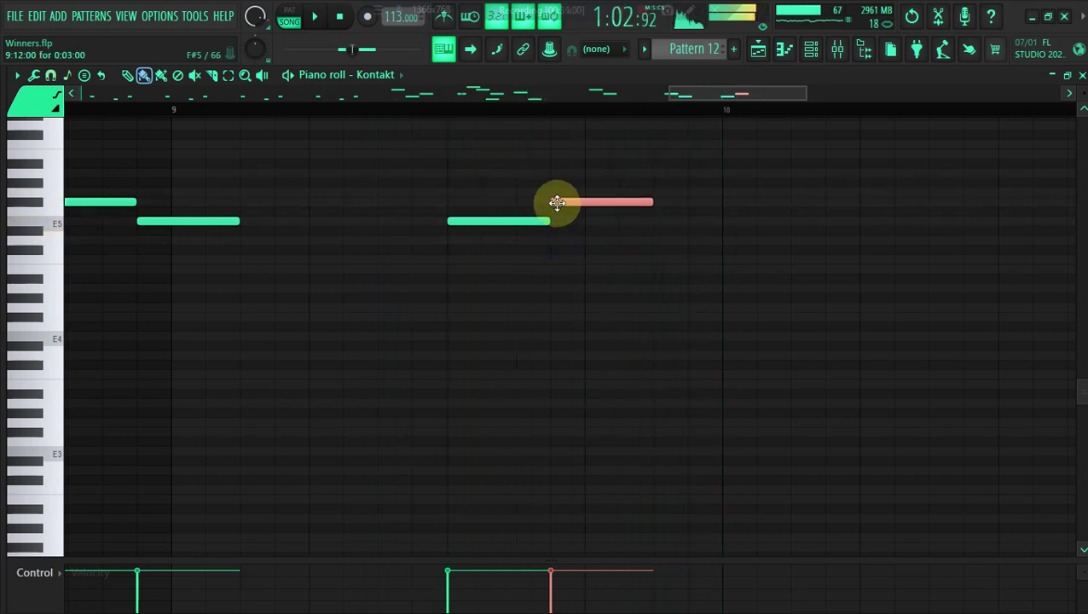
left_click_drag(700, 94, 717, 97)
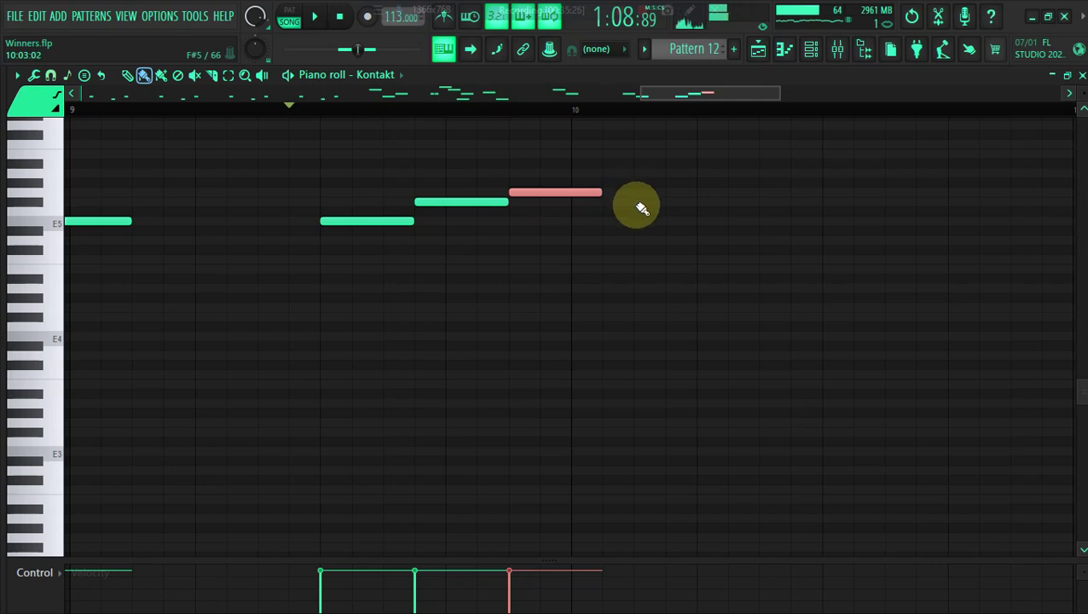
Add alternating three-step F#5 and G5 notes at steps 3, 5, 9 and 11 of bar 10.
left_click(637, 203)
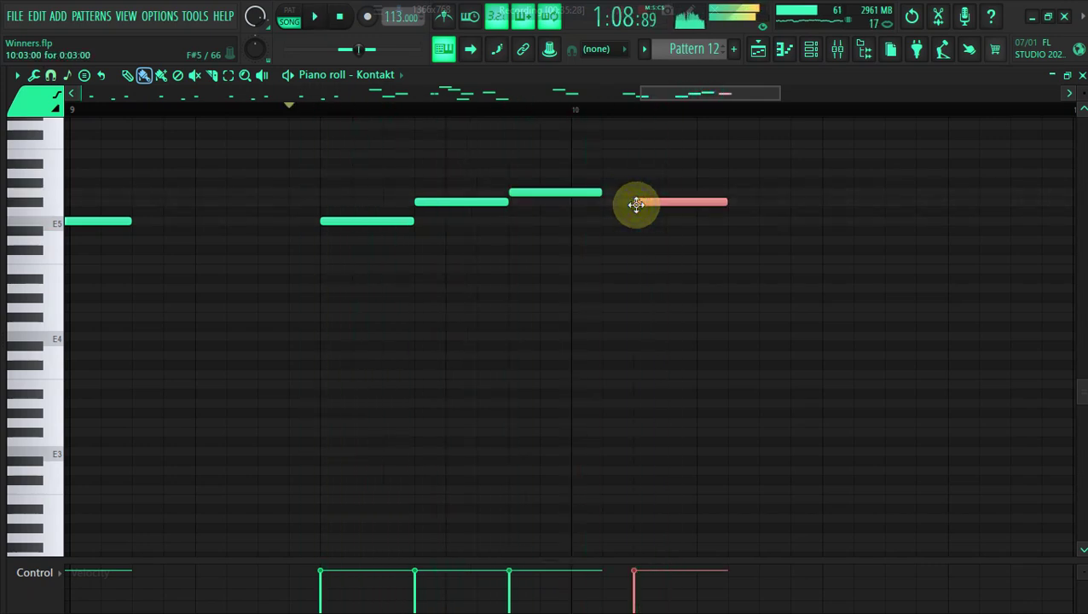
left_click(701, 192)
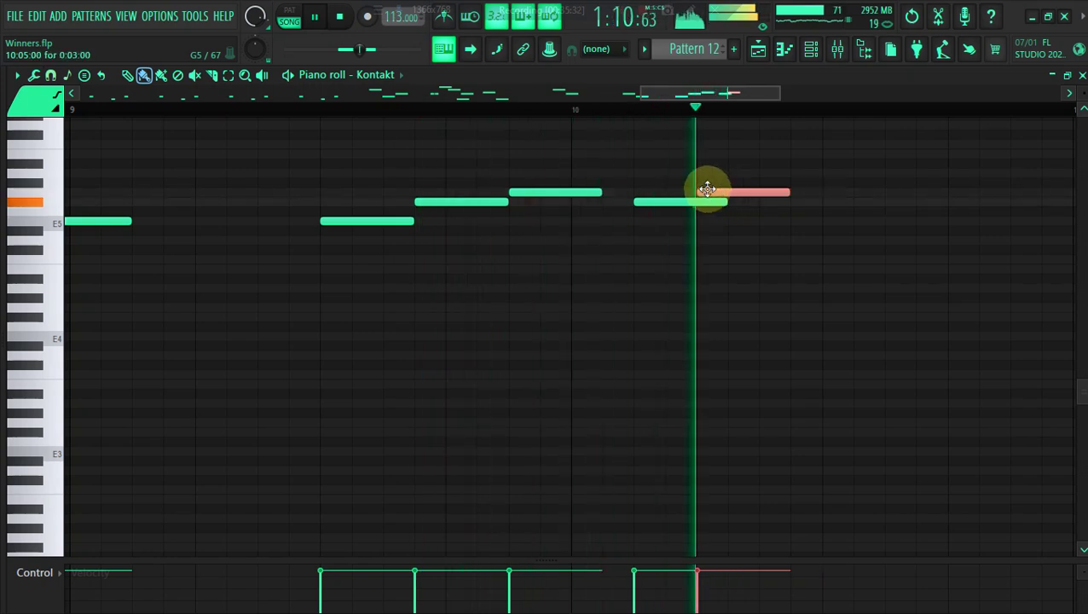
left_click(833, 202)
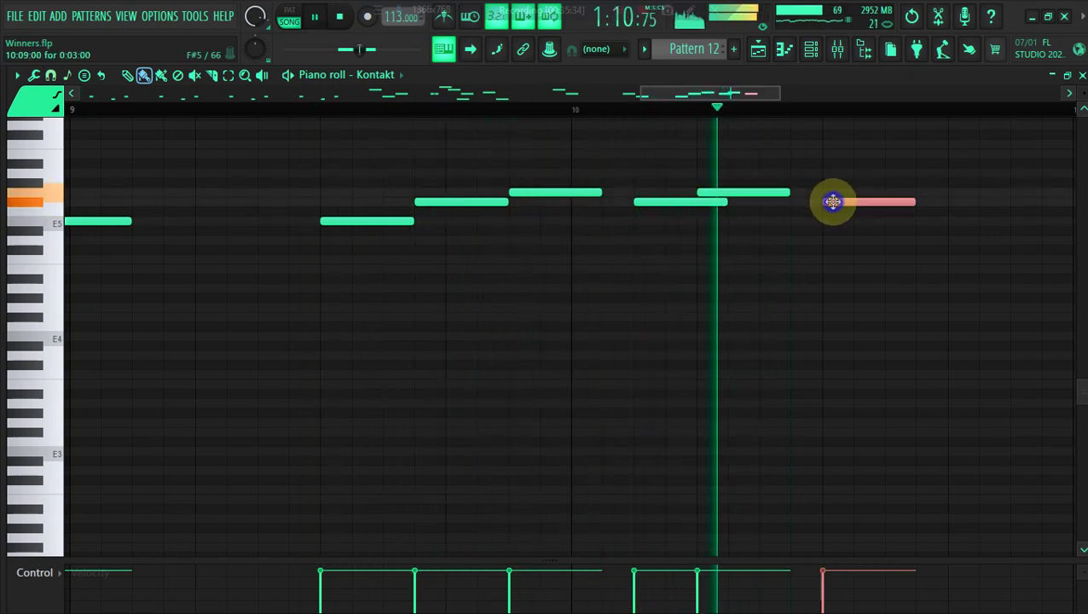
left_click(924, 191)
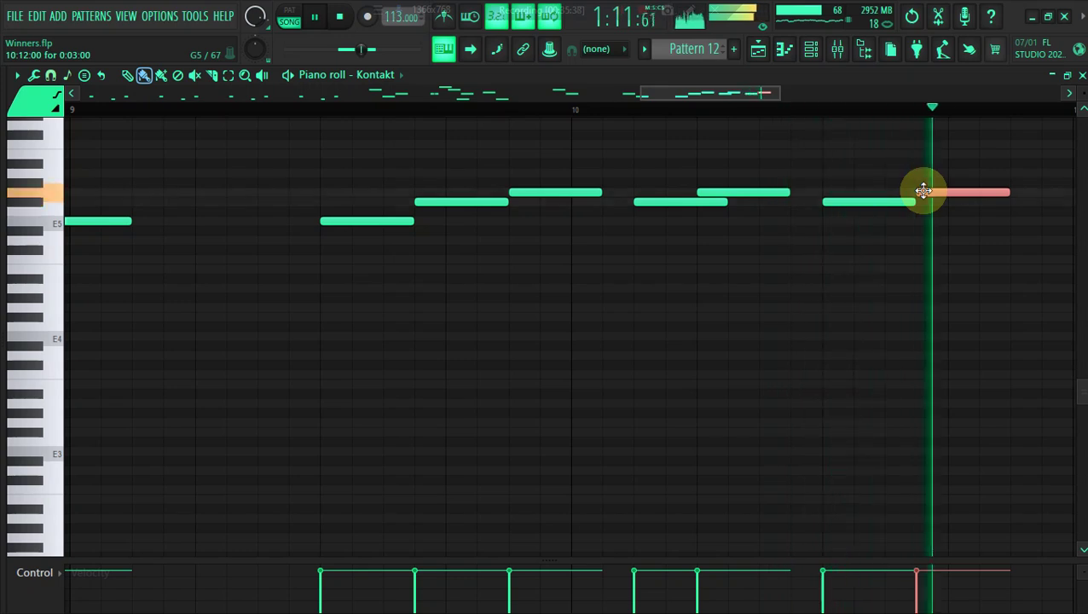
left_click_drag(924, 191, 891, 184)
key("space")
left_click_drag(735, 95, 788, 104)
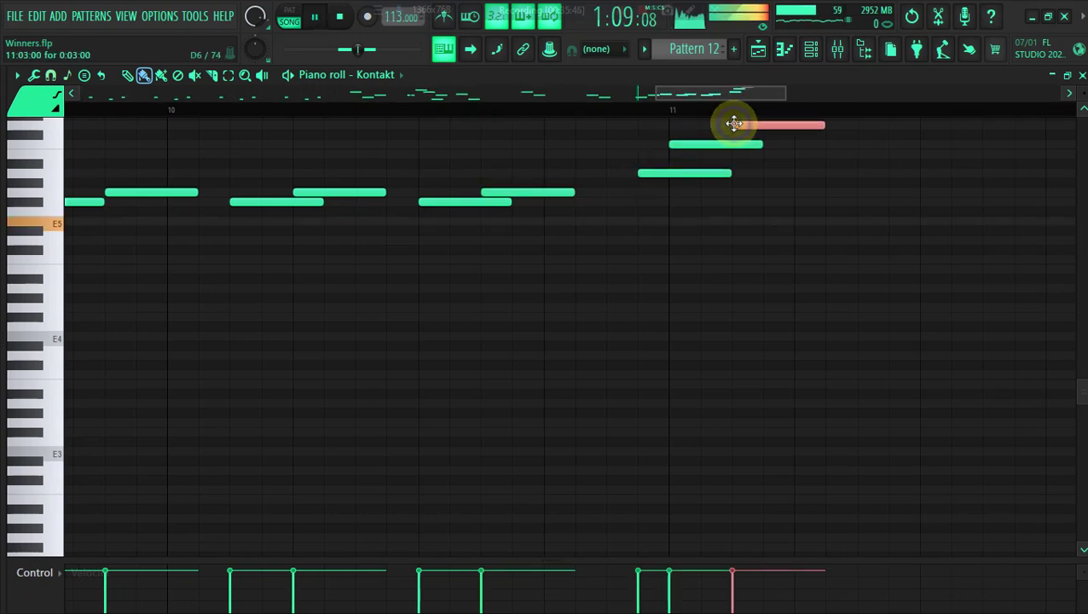
scroll(735, 124, "up", 2)
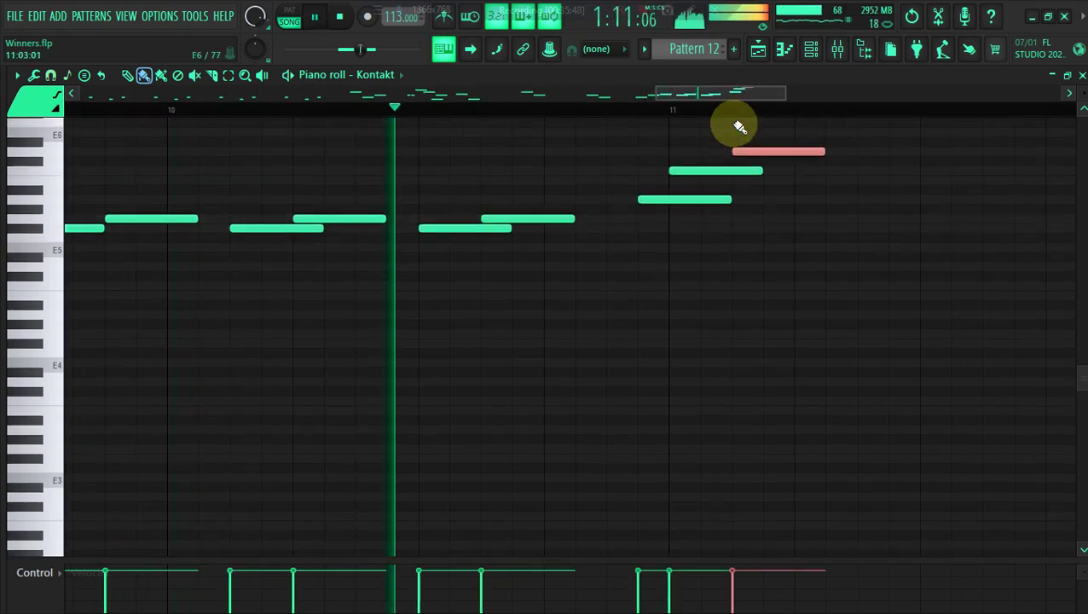
key("space")
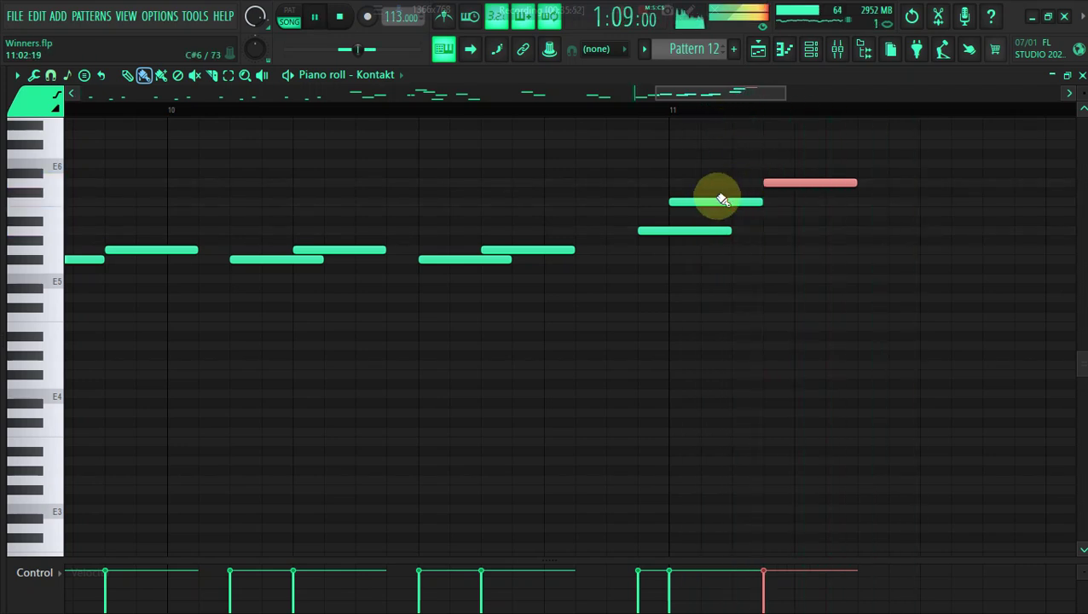
left_click_drag(714, 201, 736, 213)
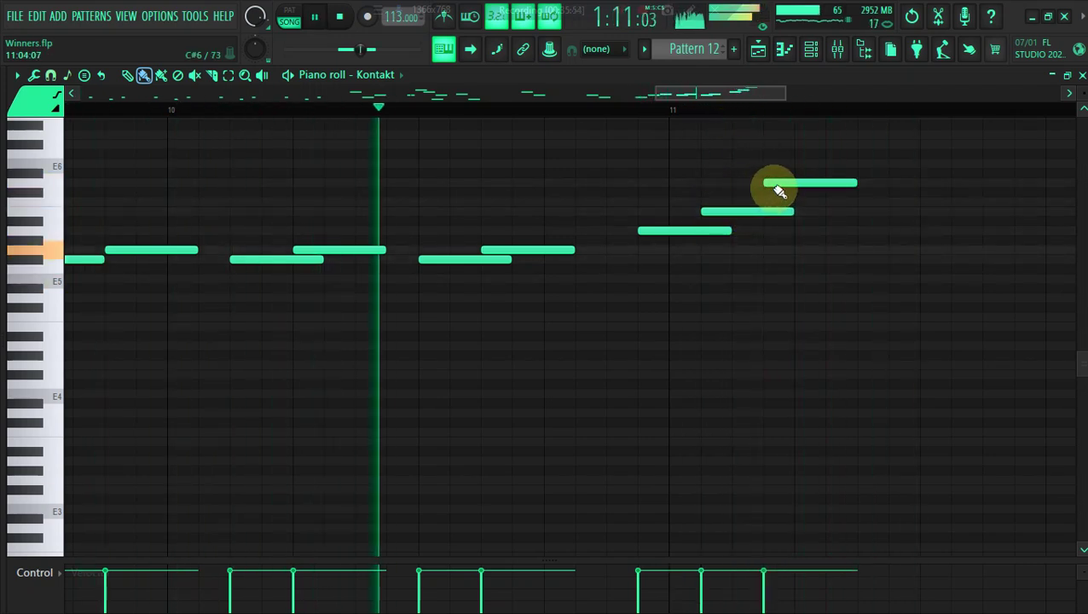
right_click(780, 186)
left_click(772, 201)
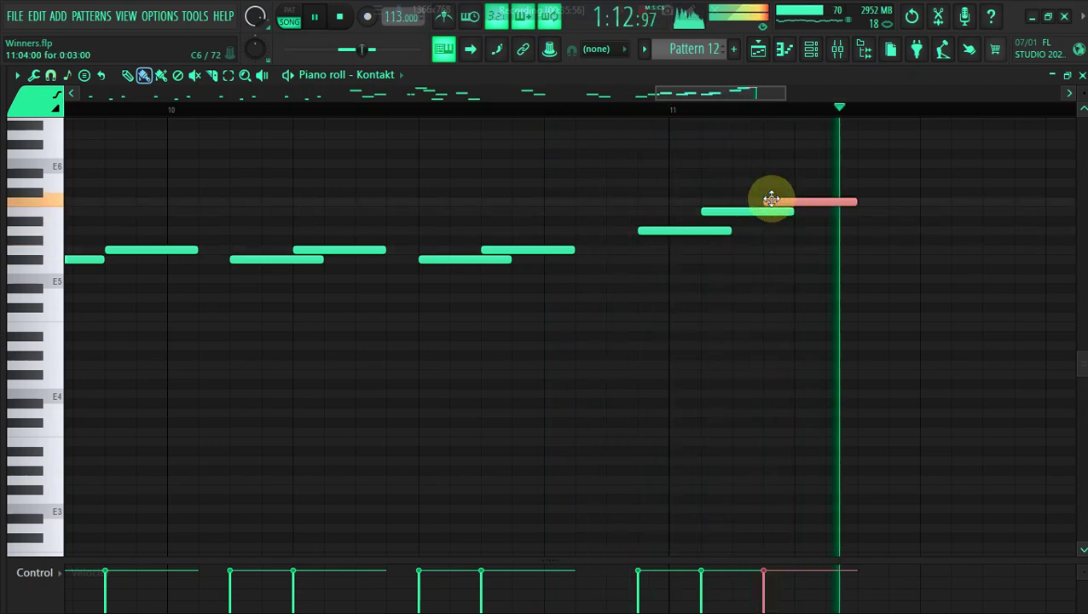
key("space")
right_click(725, 230)
right_click(734, 211)
scroll(742, 289, "up", 4)
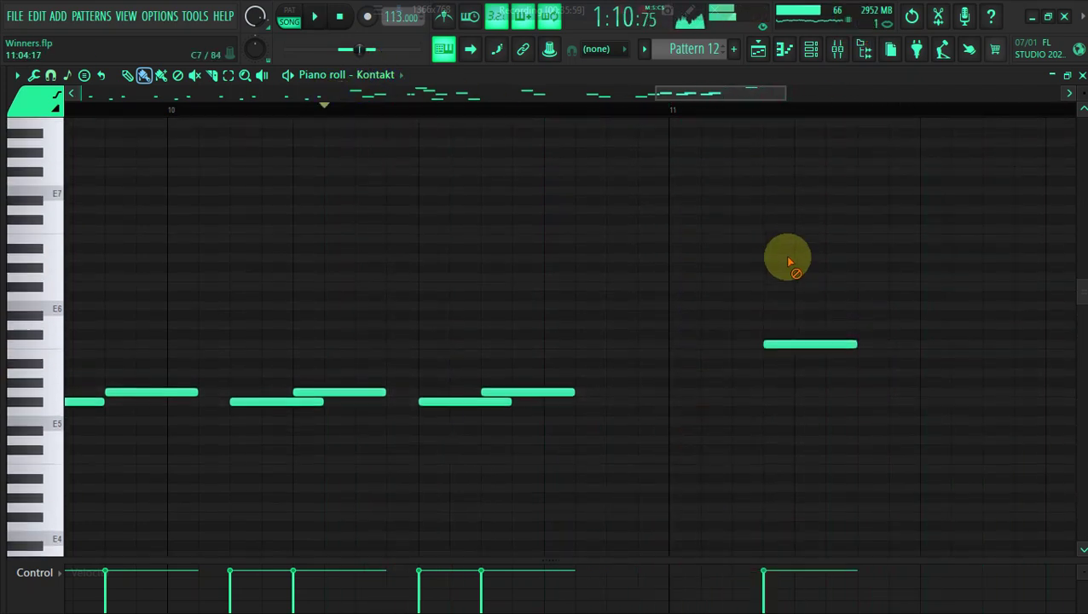
right_click(806, 353)
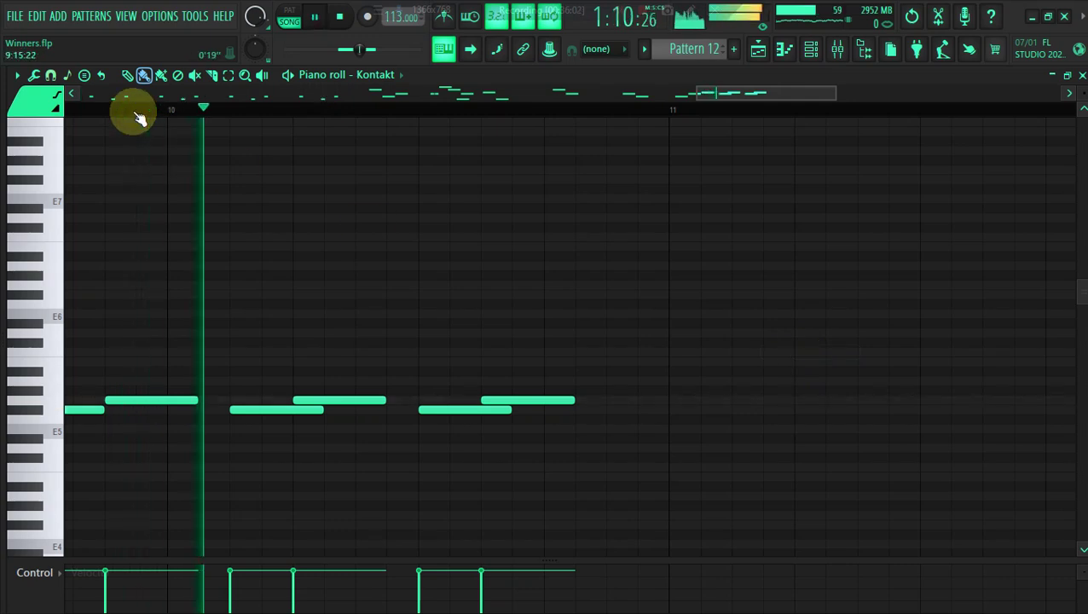
scroll(129, 109, "down", 2)
left_click(673, 438)
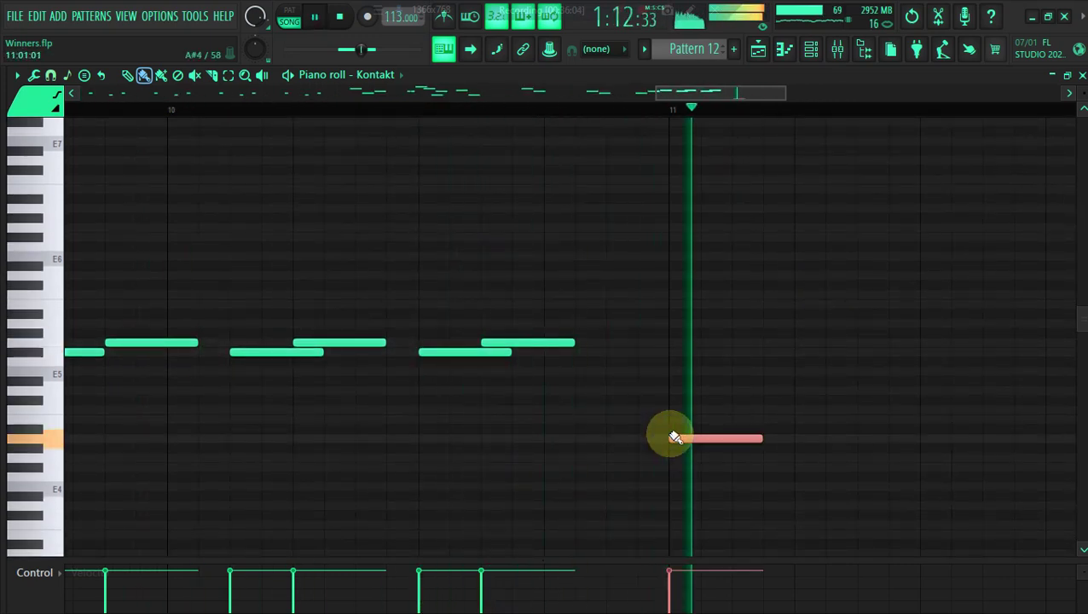
left_click(249, 108)
left_click(644, 383)
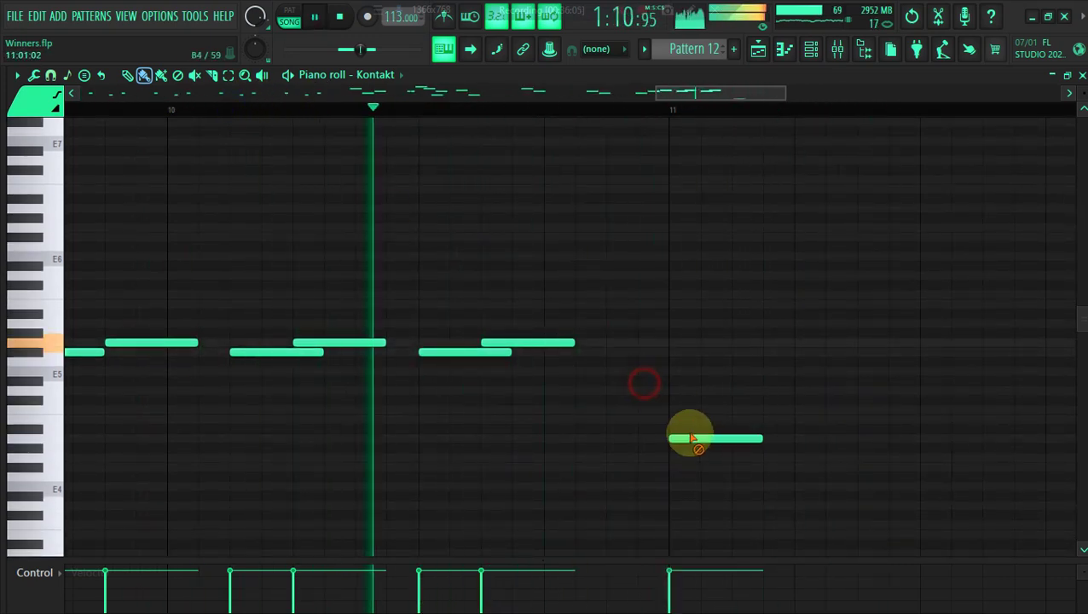
left_click(657, 390)
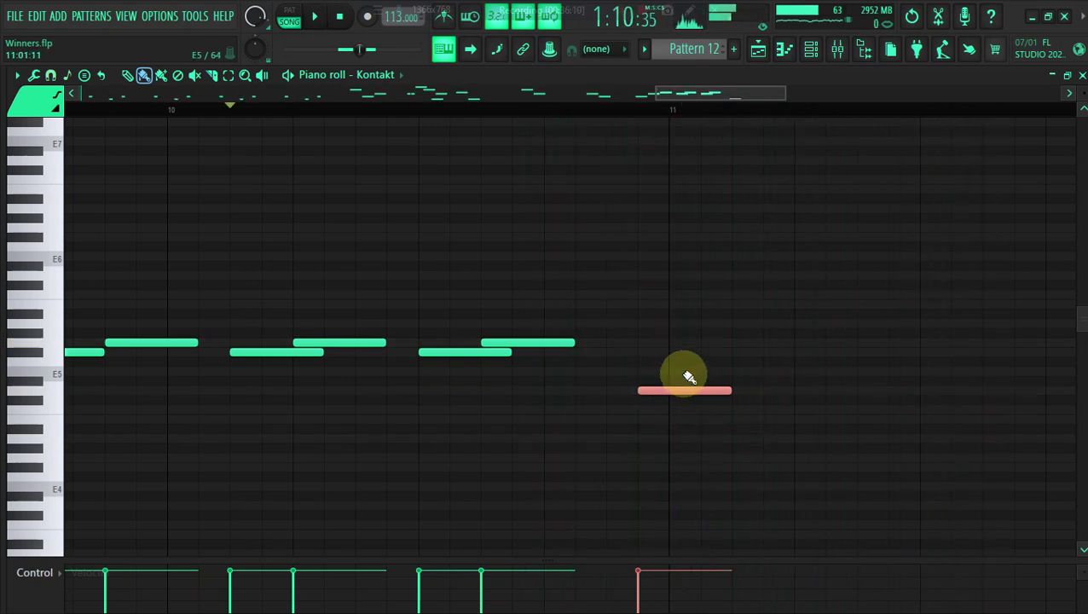
left_click(683, 373)
key("space")
left_click(729, 322)
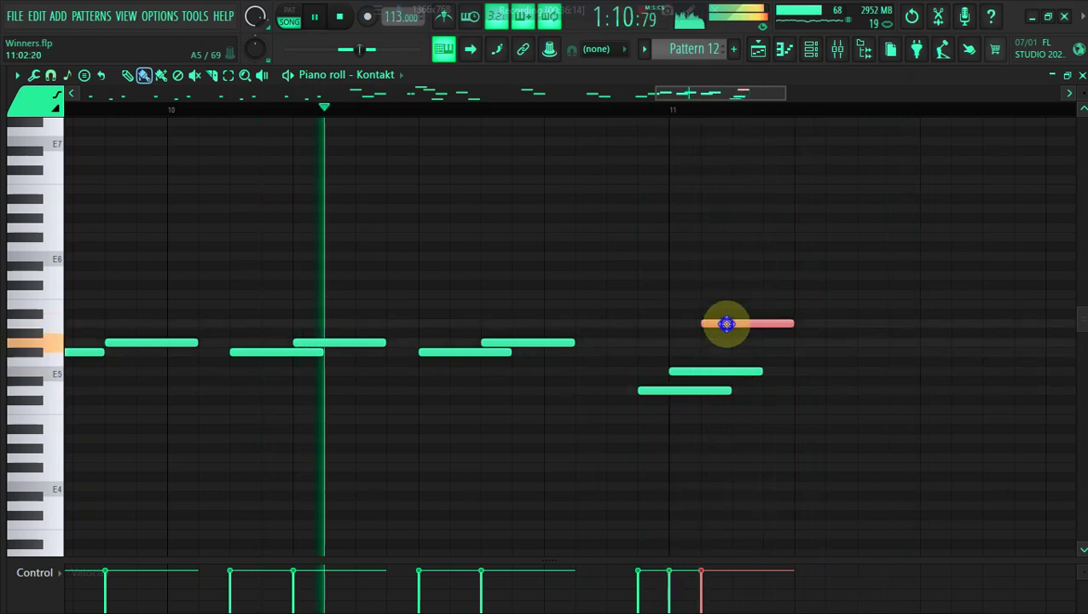
left_click_drag(727, 321, 757, 322)
left_click_drag(765, 95, 782, 95)
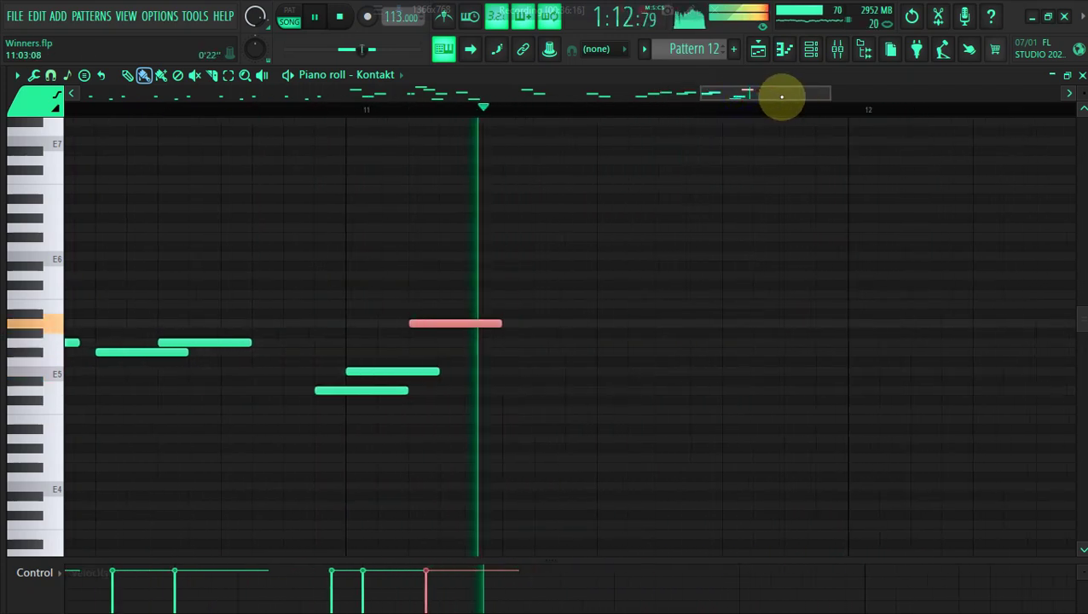
left_click_drag(417, 324, 401, 349)
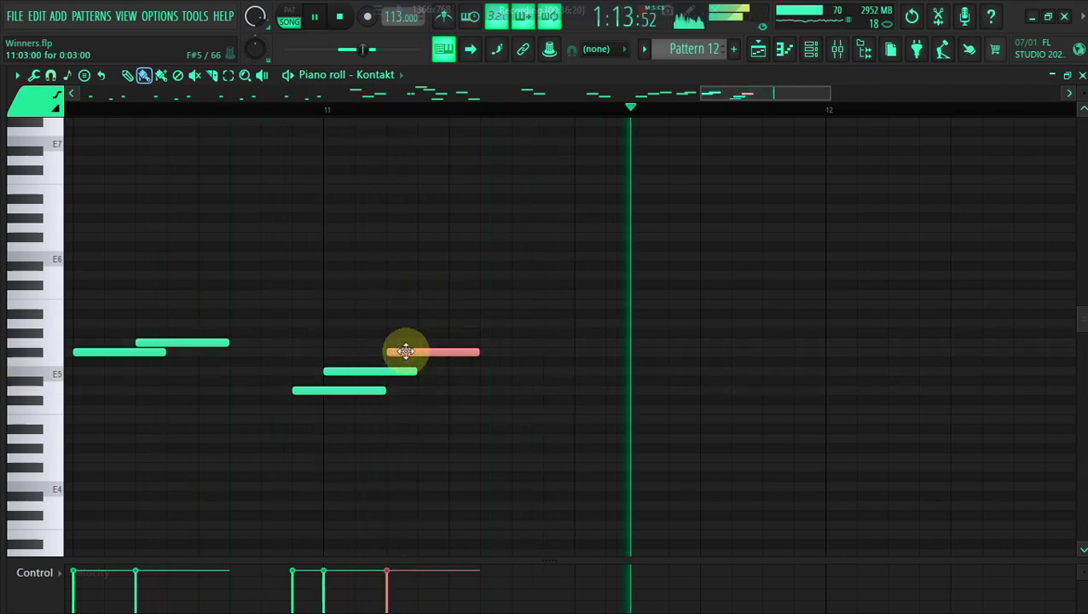
key("space")
left_click_drag(347, 415, 440, 320)
key("space")
Play back the whole melody from bar 1 to review it up to the end of bar 10.
left_click_drag(747, 91, 27, 48)
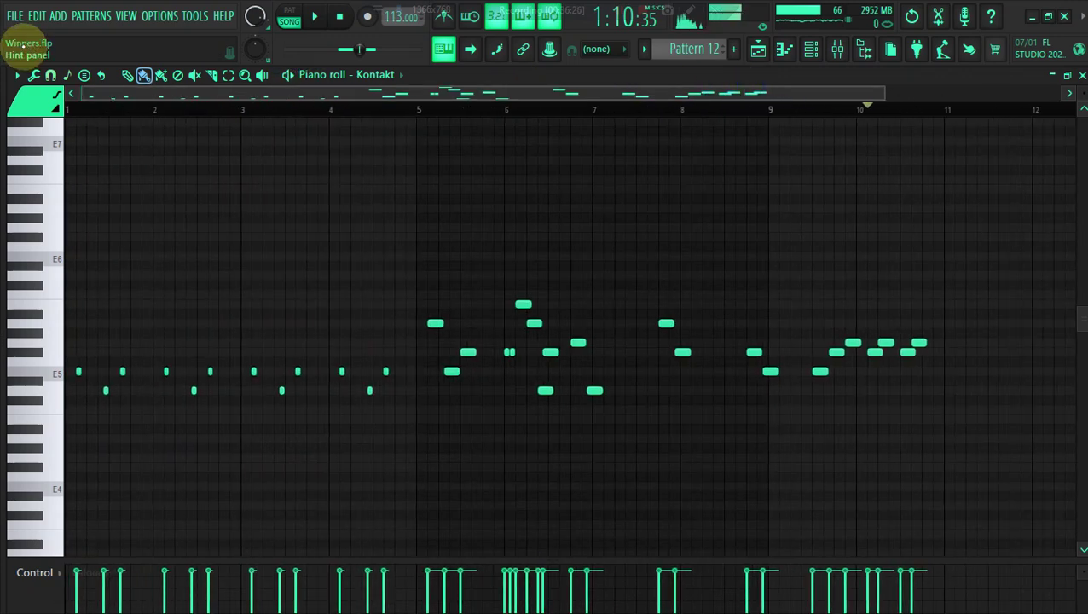
key("space")
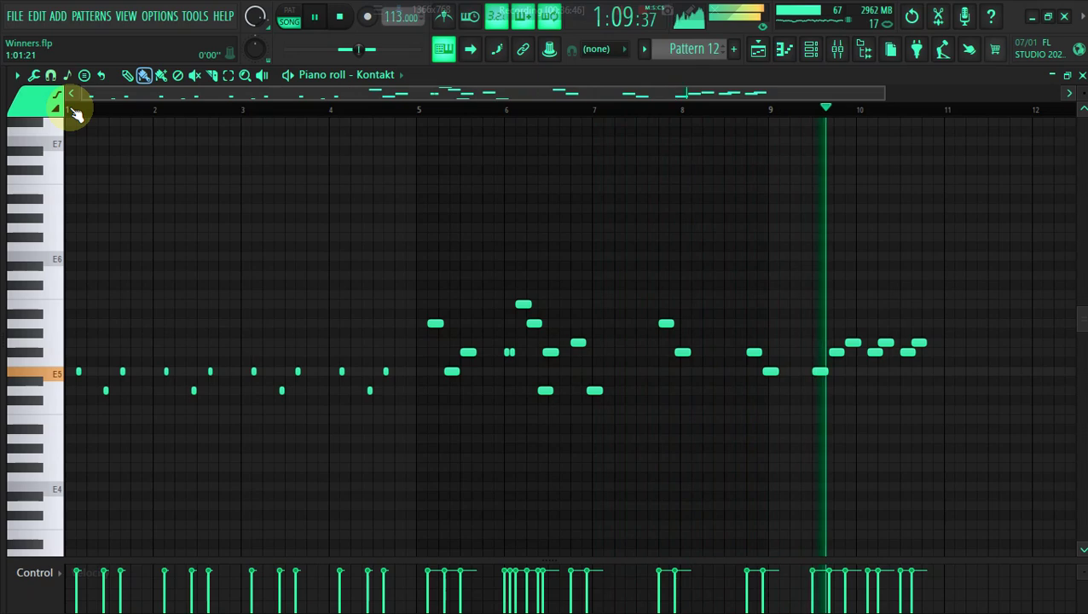
left_click_drag(80, 98, 408, 120)
left_click_drag(486, 118, 578, 102)
Add three-step notes A5 at step 15 of bar 10 and B5 at step 2 of bar 11.
left_click(463, 112)
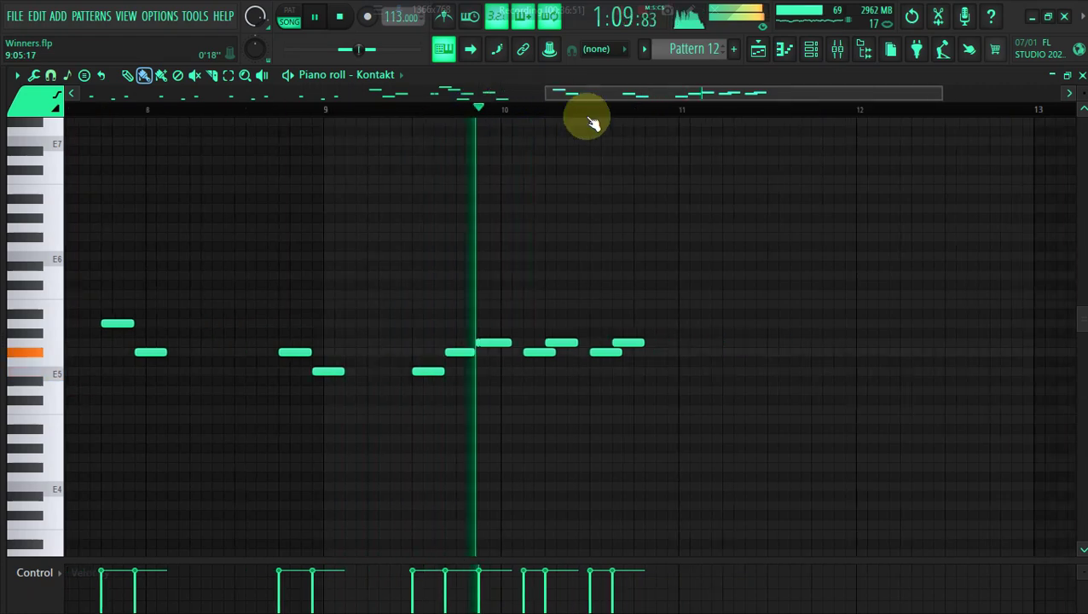
left_click(650, 304)
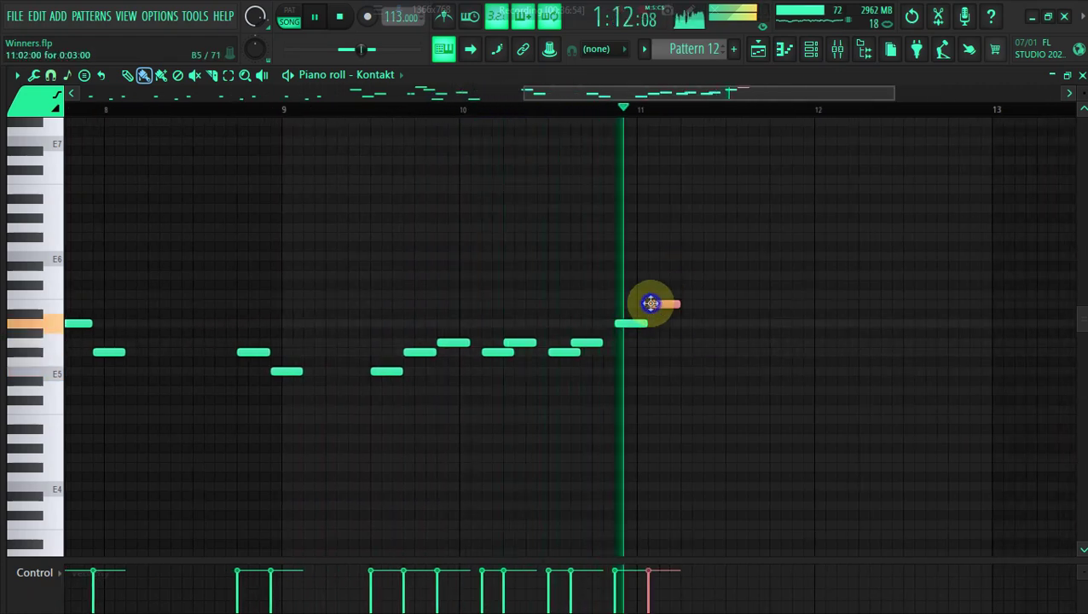
left_click(342, 111)
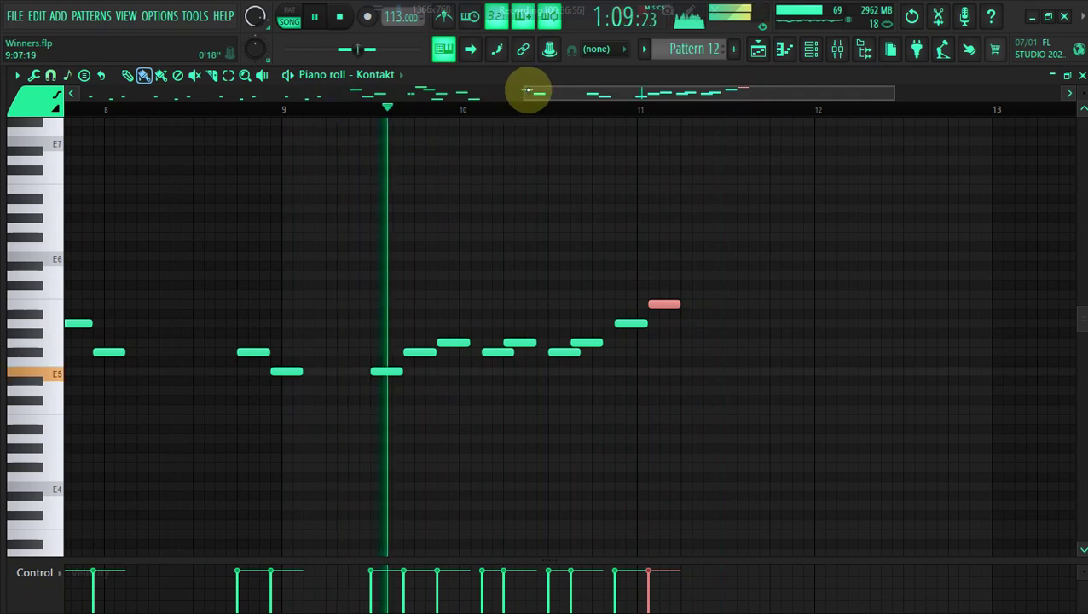
left_click_drag(526, 93, 625, 109)
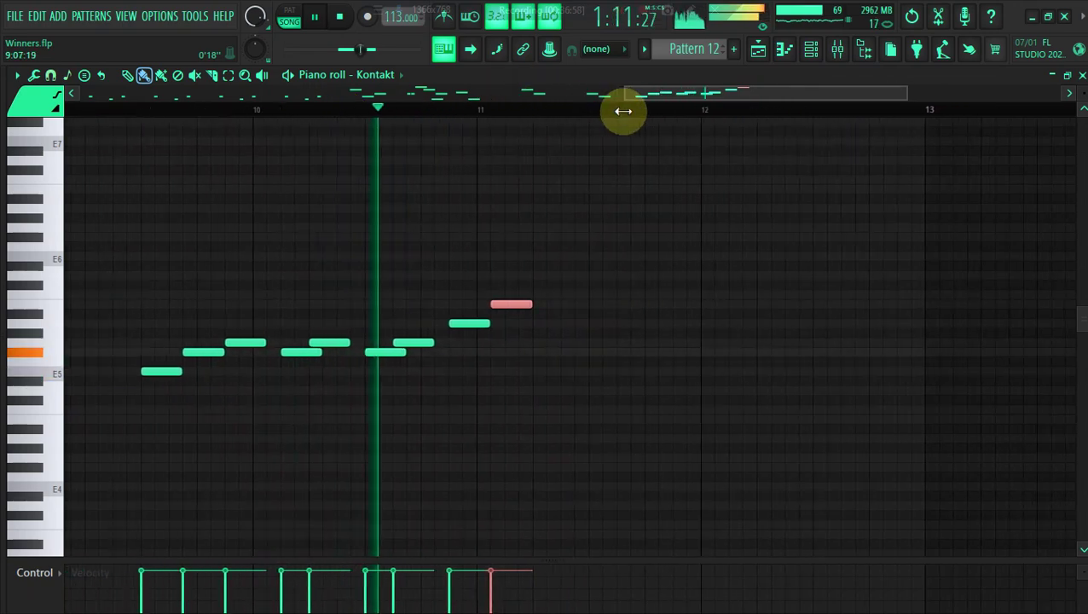
left_click(495, 390)
left_click(503, 372)
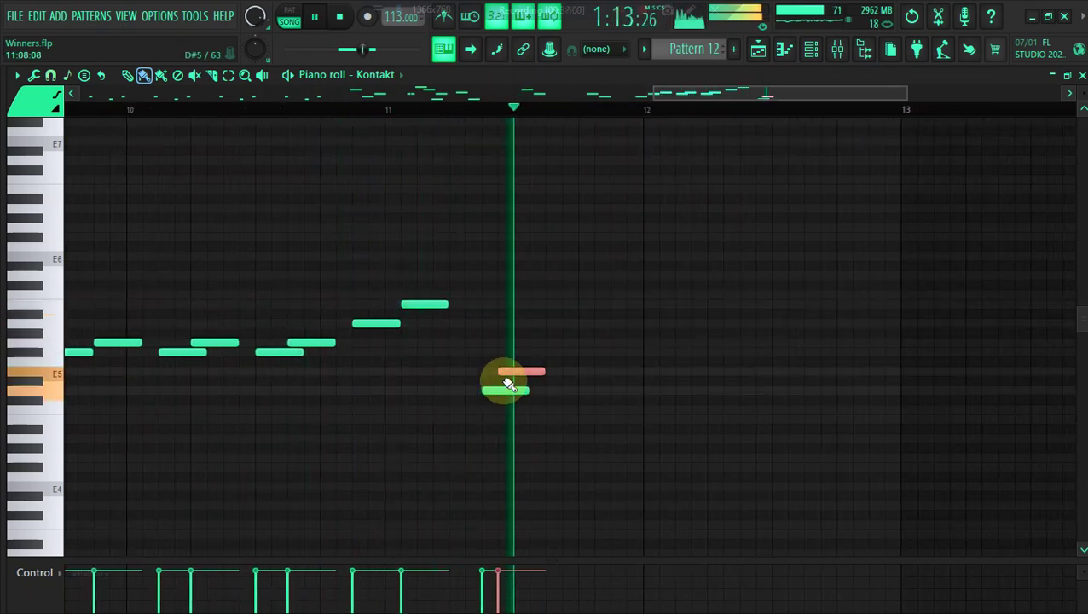
left_click(232, 111)
right_click(504, 372)
right_click(503, 389)
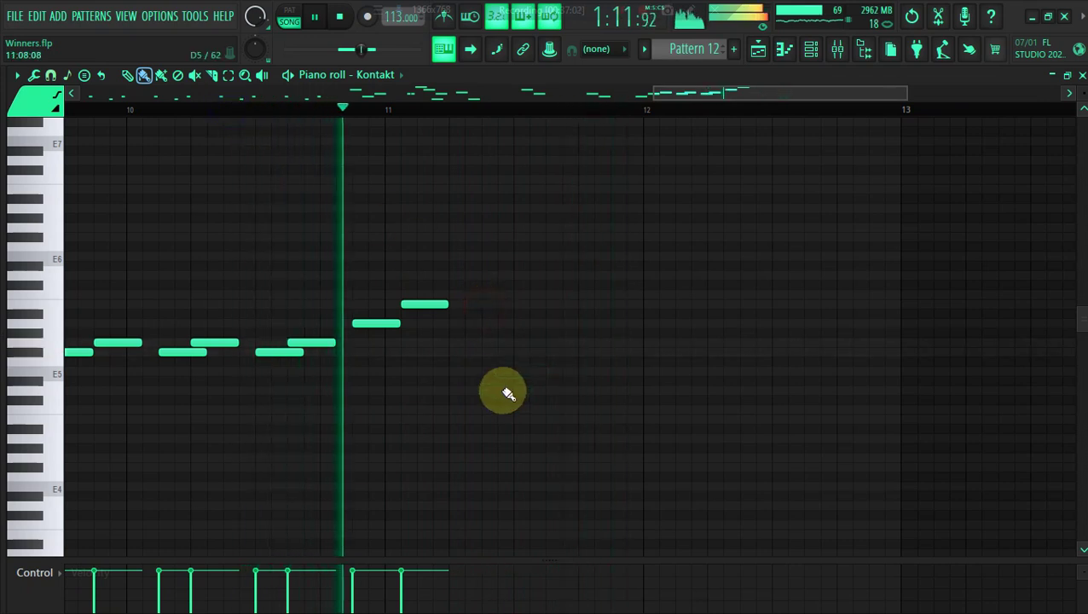
left_click(477, 352)
left_click(516, 371)
left_click(250, 113)
right_click(494, 348)
Place a three-step A5 at step 5 of bar 11 and delete the E5 at step 9.
left_click(473, 344)
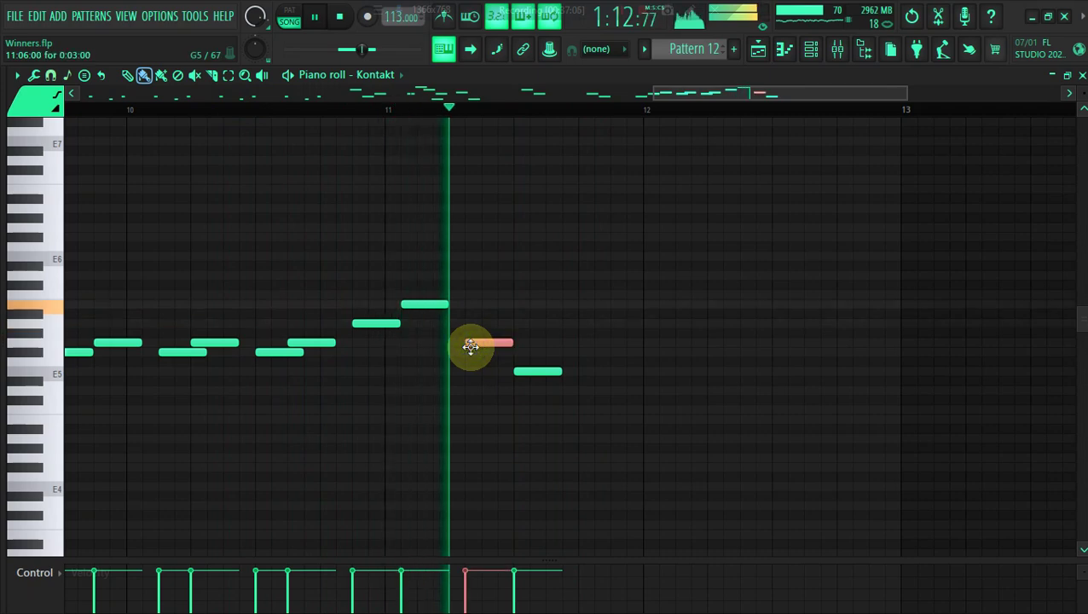
left_click_drag(470, 343, 467, 328)
left_click(229, 109)
right_click(522, 369)
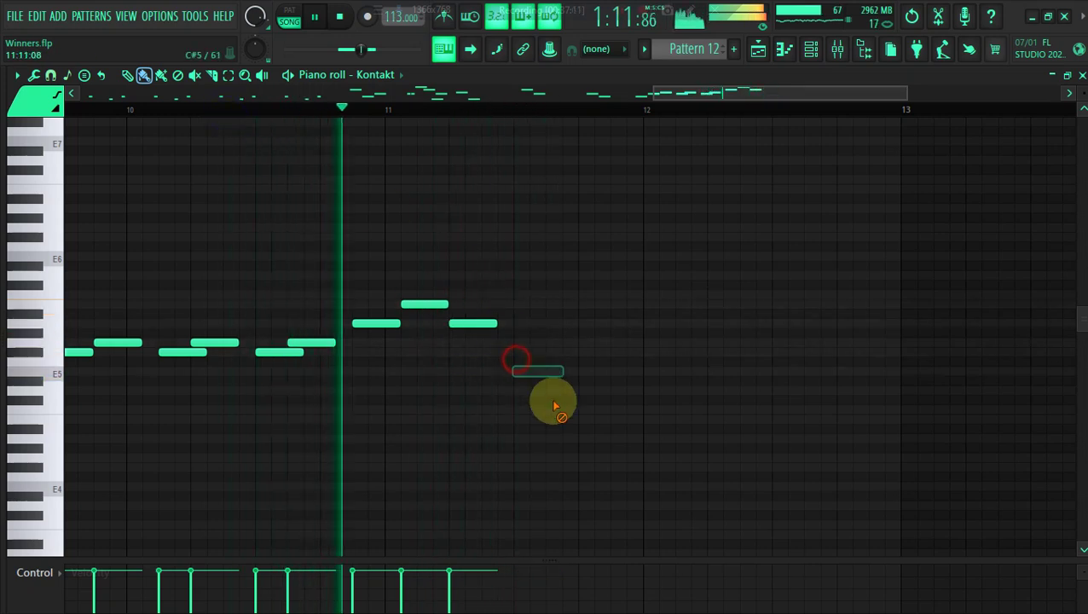
Alternate three-step B5 and A5 notes every three steps from step 8 of bar 11 to step 4 of bar 12.
left_click(559, 322)
left_click(601, 306)
left_click(651, 324)
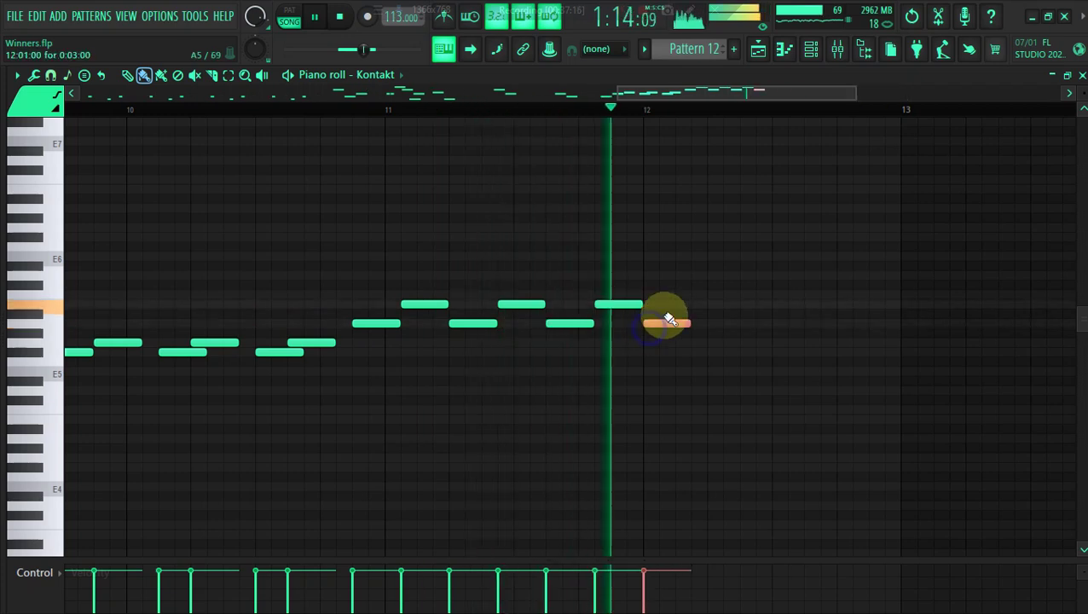
left_click(697, 305)
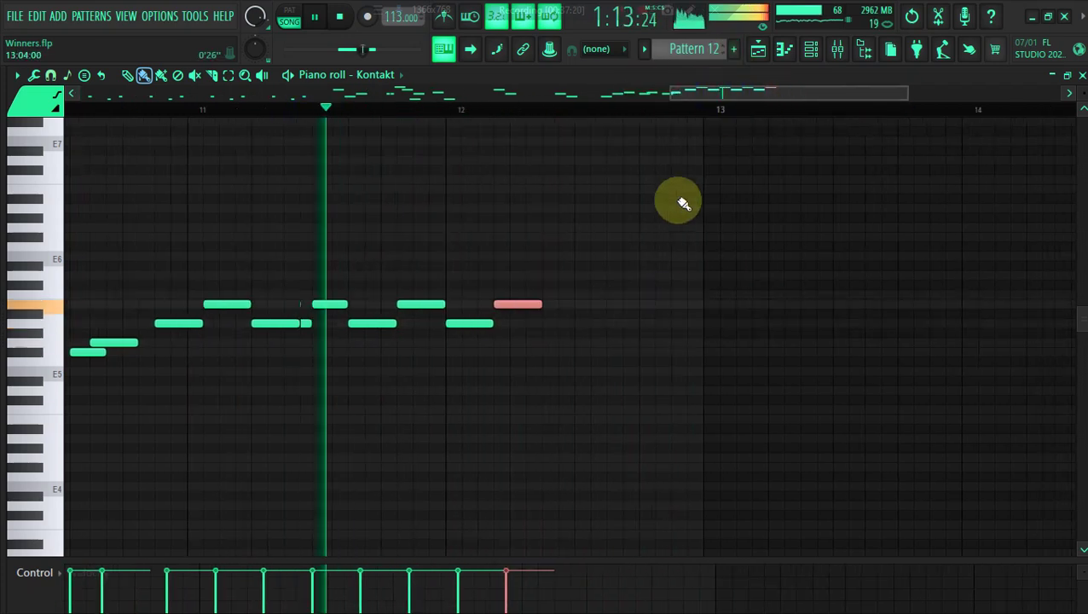
Add three-step notes E6 at step 8 and G6 at step 7 of bar 12.
left_click(546, 257)
left_click(529, 228)
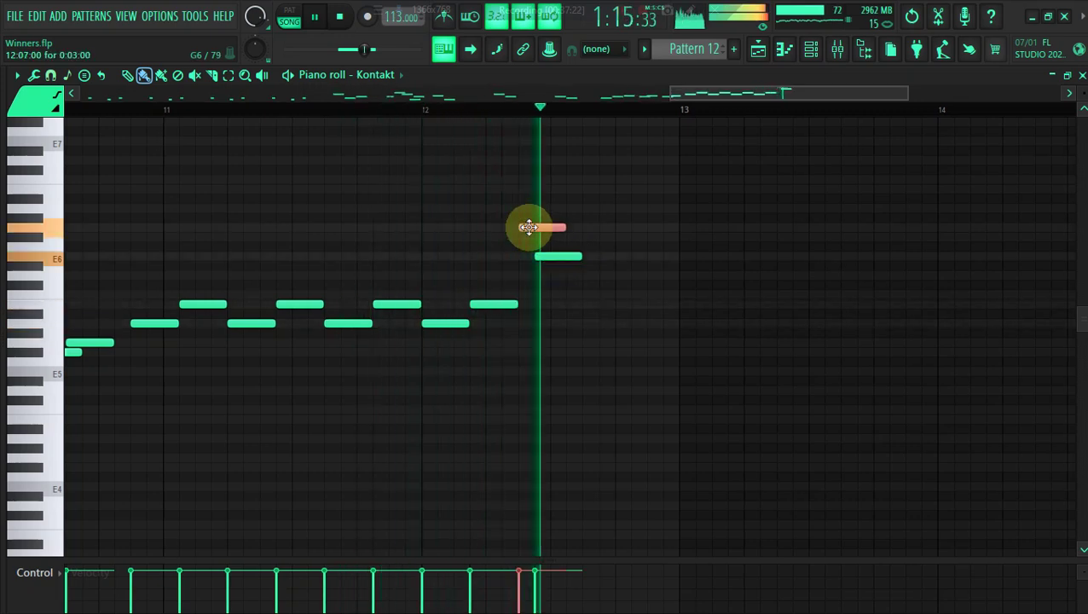
left_click(602, 385)
left_click(607, 371)
left_click(613, 352)
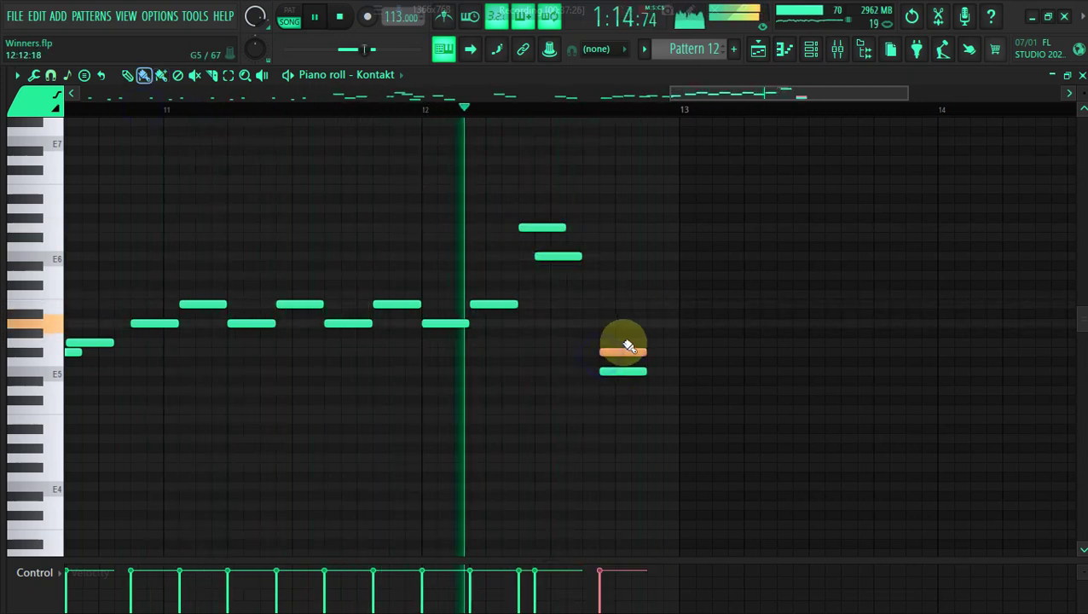
left_click(633, 324)
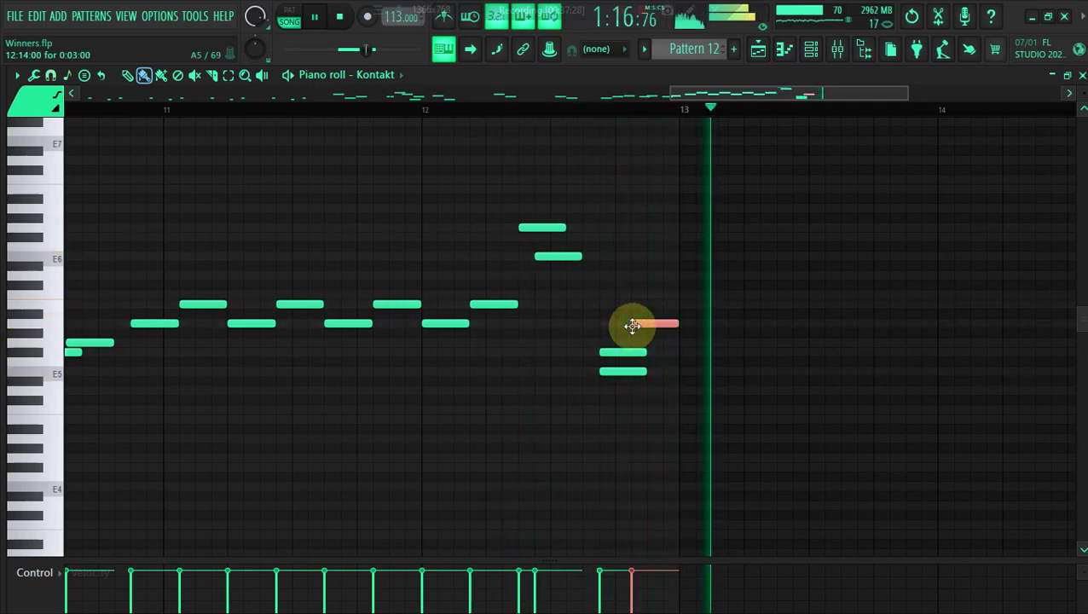
right_click(641, 324)
right_click(630, 351)
right_click(630, 371)
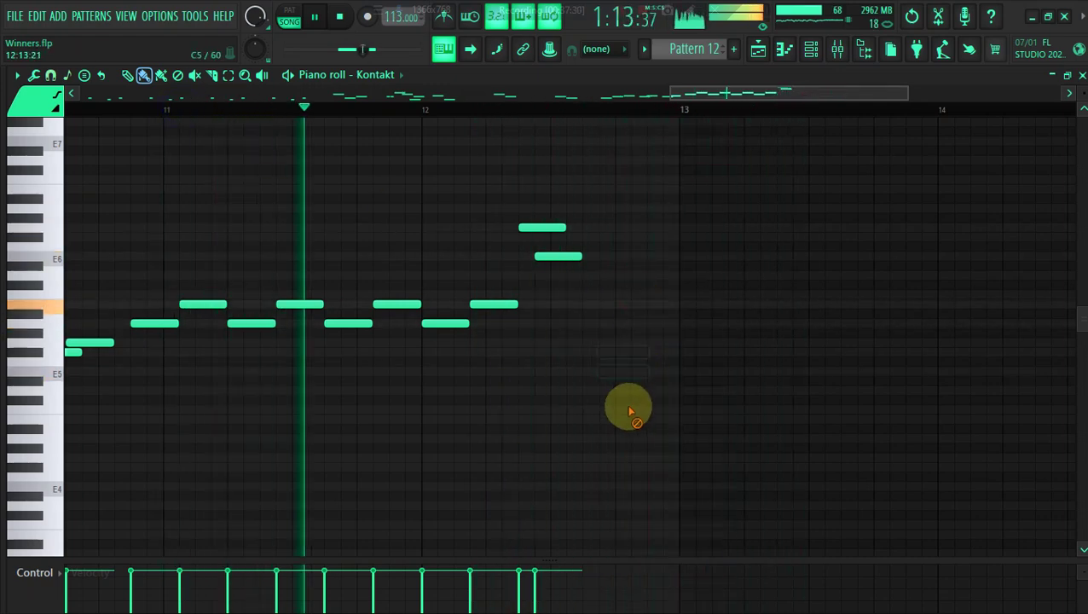
Add three-step notes A5 at step 13 and G5 at step 15 of bar 12.
left_click(621, 324)
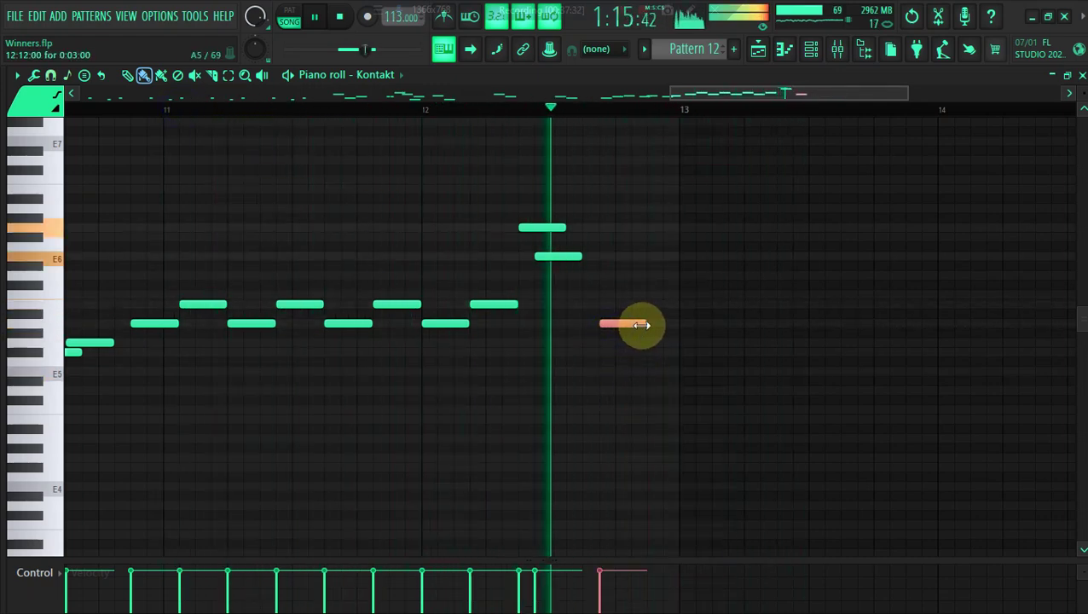
left_click(287, 109)
right_click(620, 324)
left_click(621, 324)
left_click(658, 342)
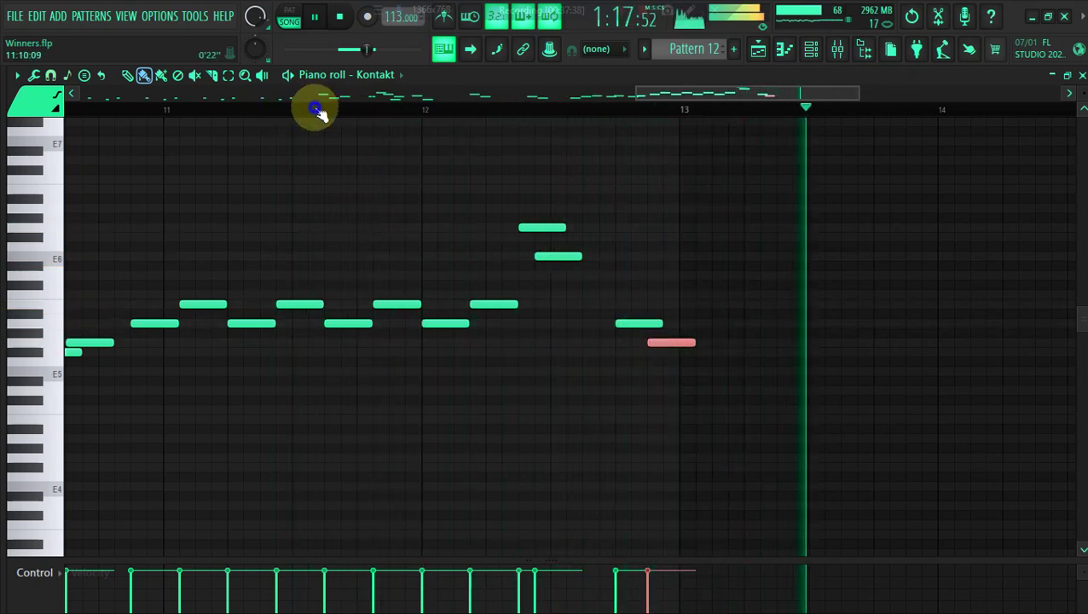
Add three-step notes A5 at step 3 and B5 at step 5 of bar 13.
left_click(317, 110)
left_click_drag(658, 91, 759, 96)
left_click(388, 324)
left_click(181, 99)
left_click(398, 305)
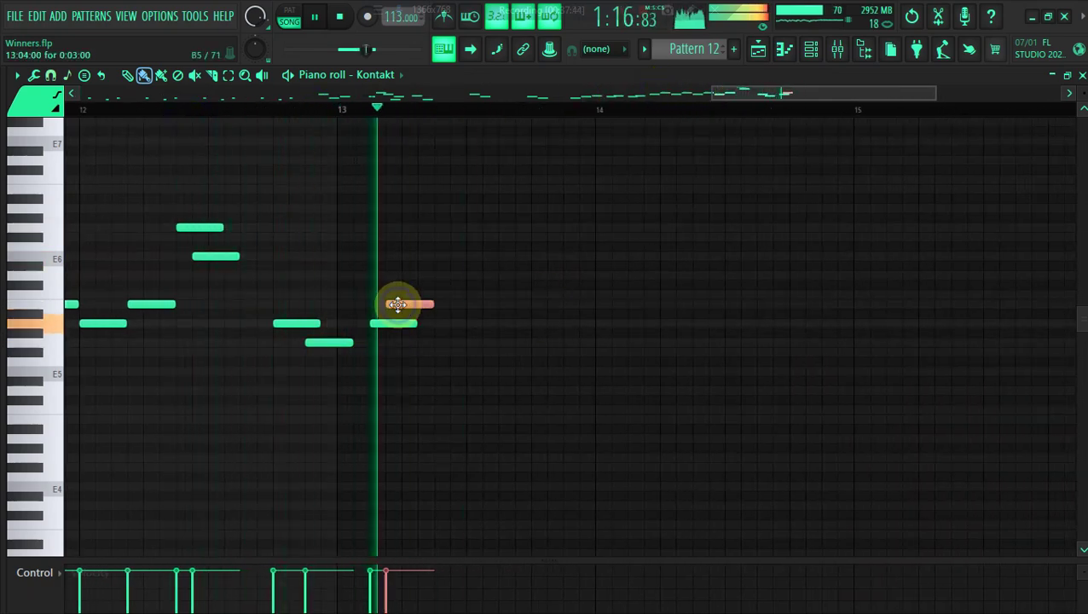
left_click(193, 104)
left_click_drag(392, 305, 408, 306)
Add three-step notes F#5, E5, C5 and D5 at steps 8, 10, 13 and 15 of bar 13.
left_click(214, 106)
left_click(469, 353)
left_click(486, 372)
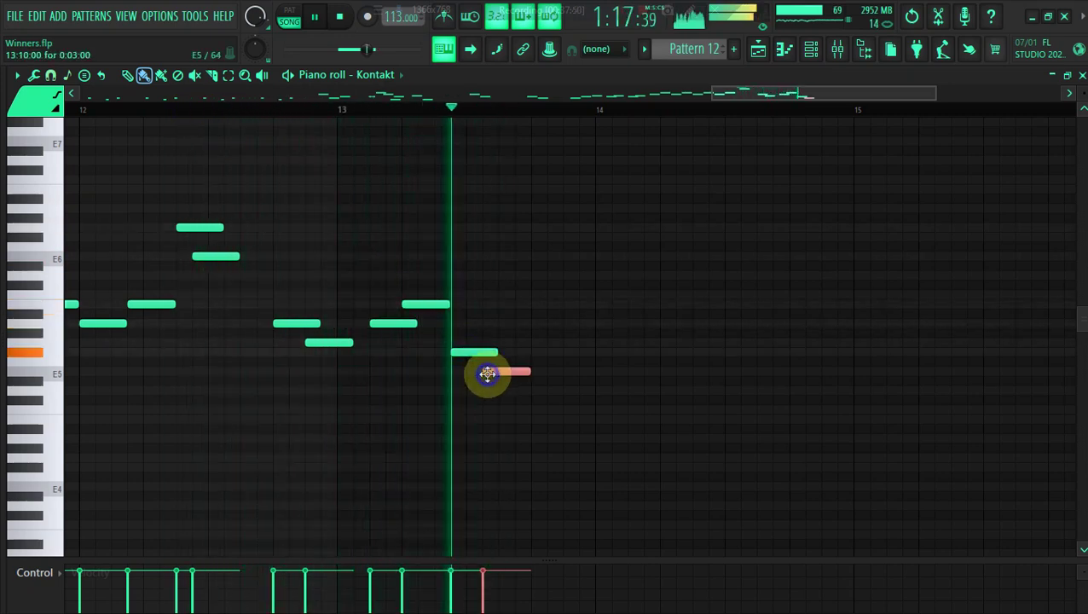
left_click(262, 117)
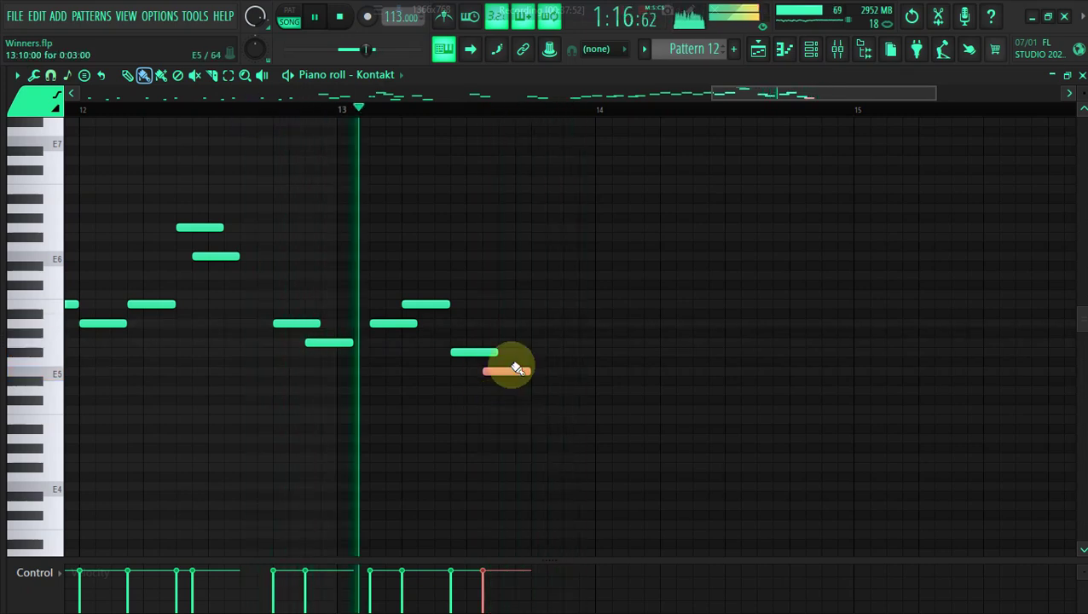
left_click(546, 409)
left_click(573, 391)
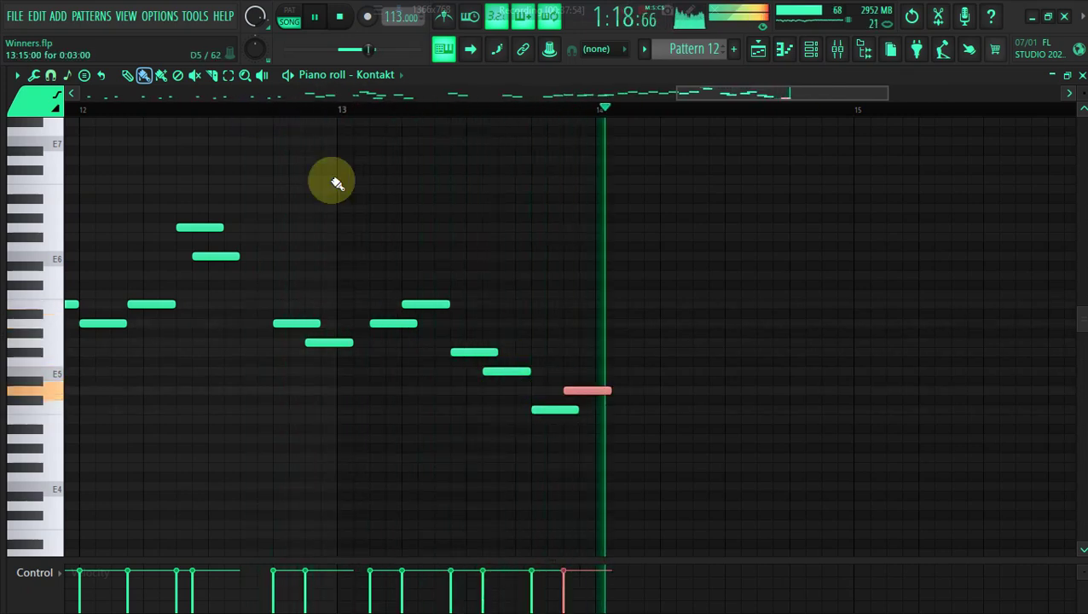
Add 13-step notes F#5 at step 1 and A5 at step 8 of bar 14.
left_click(261, 107)
left_click(607, 353)
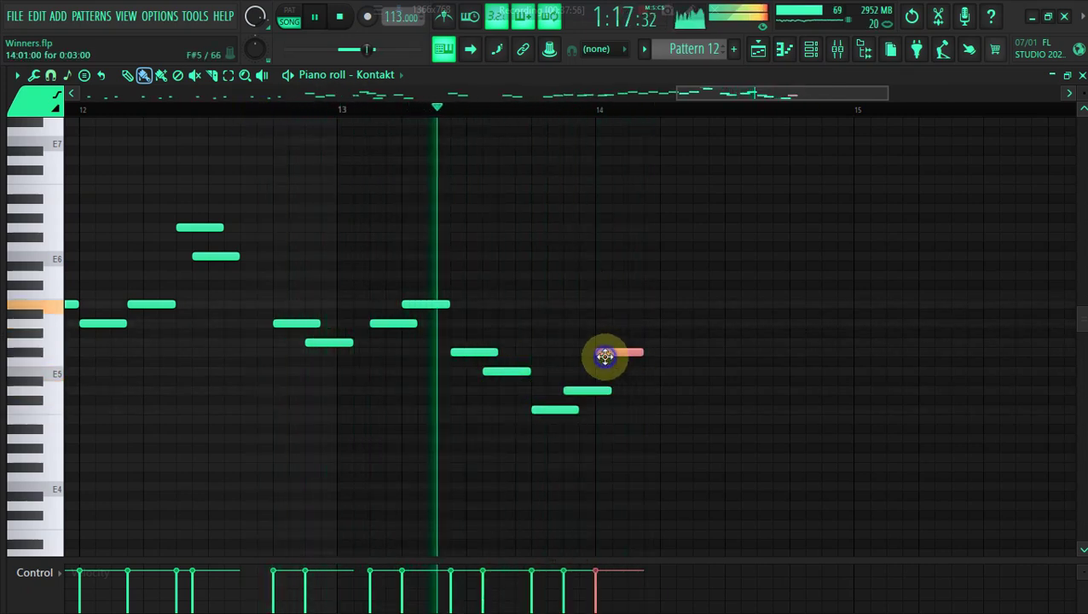
left_click_drag(642, 353, 802, 353)
left_click(719, 325)
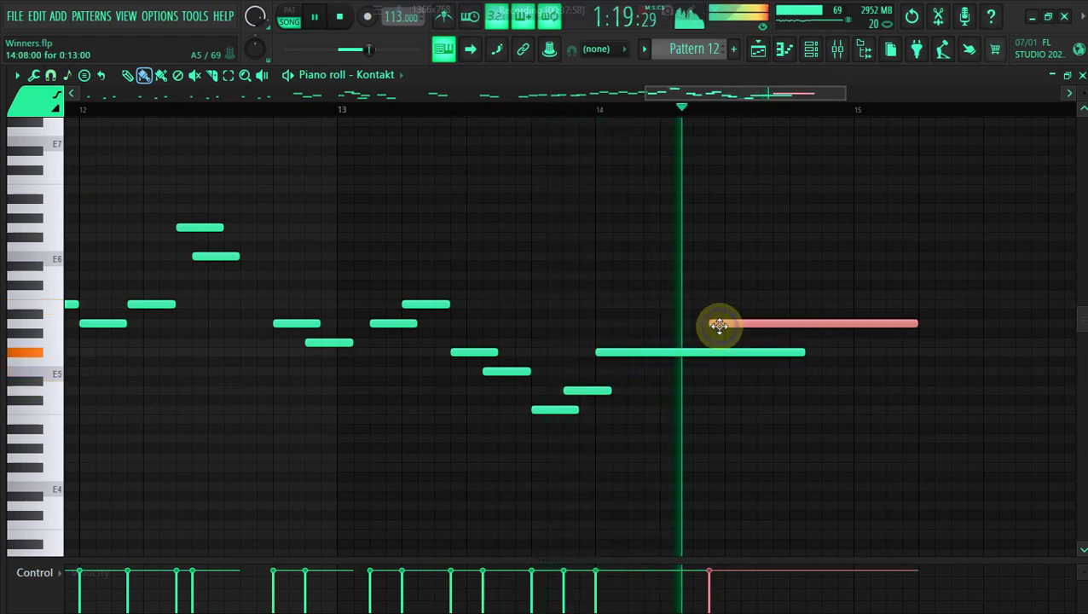
left_click(250, 109)
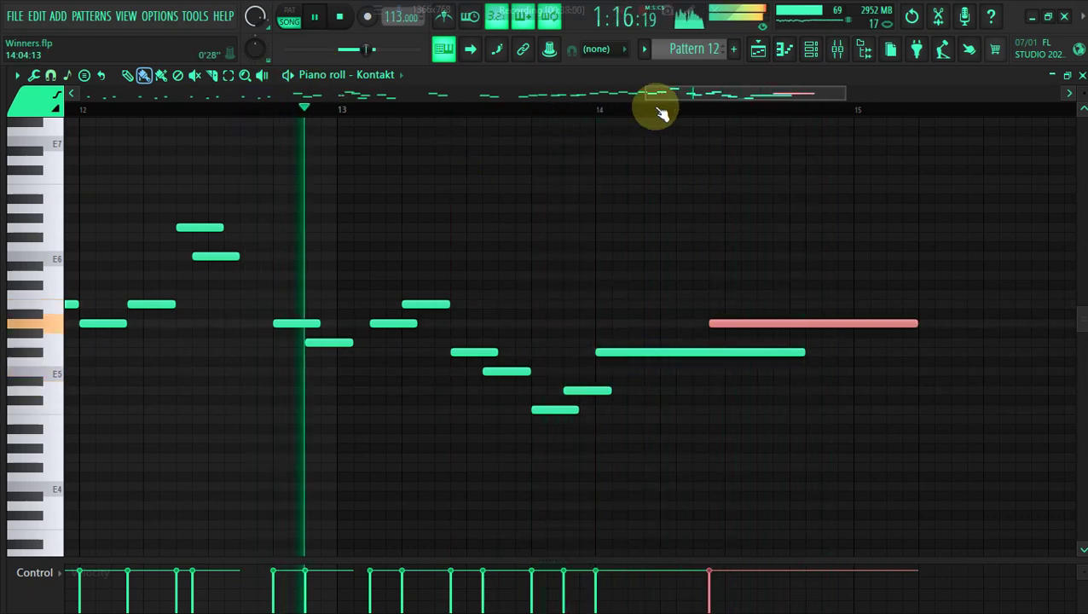
Try 13-step notes E6 at step 14 and F#6 at step 15 of bar 14.
left_click_drag(666, 91, 717, 94)
left_click(589, 256)
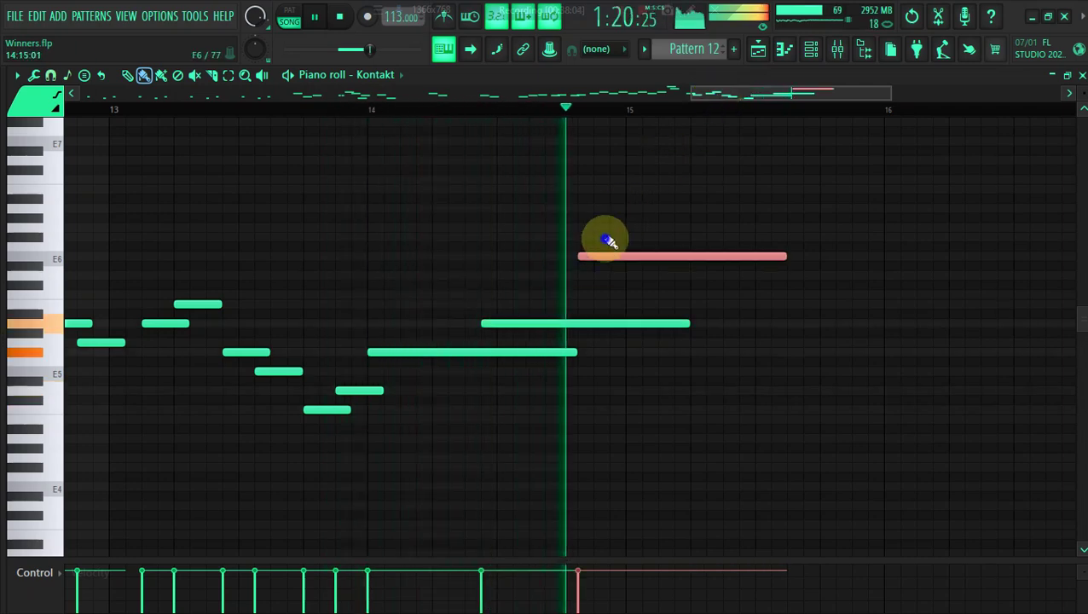
left_click(604, 238)
left_click(109, 118)
right_click(110, 117)
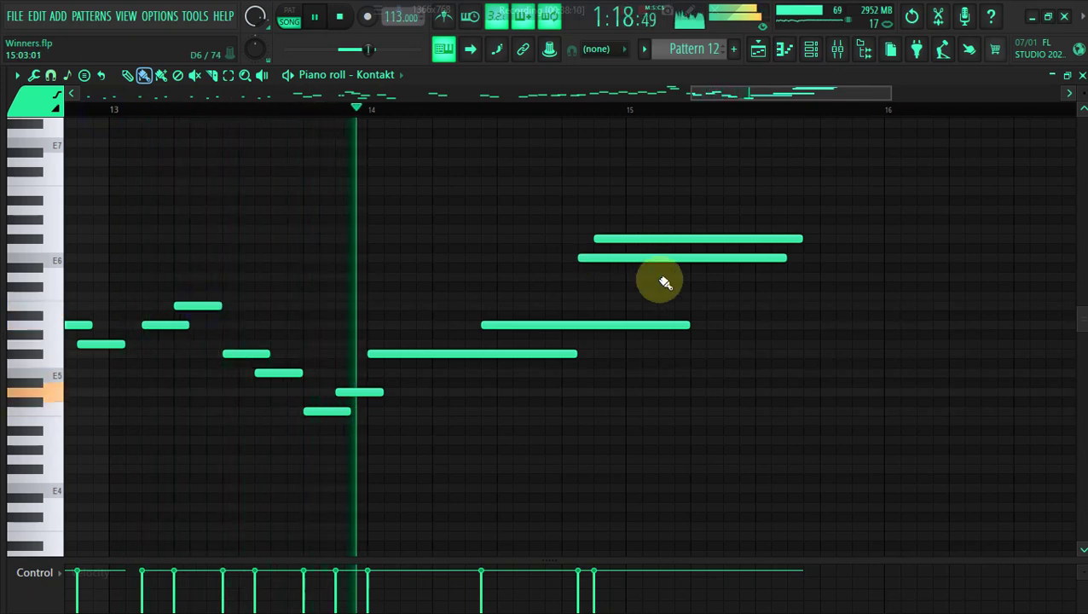
Try a three-step C6 at step 1 of bar 15 instead of a D6 at step 3, and lower the long F#6 to D6.
left_click(661, 277)
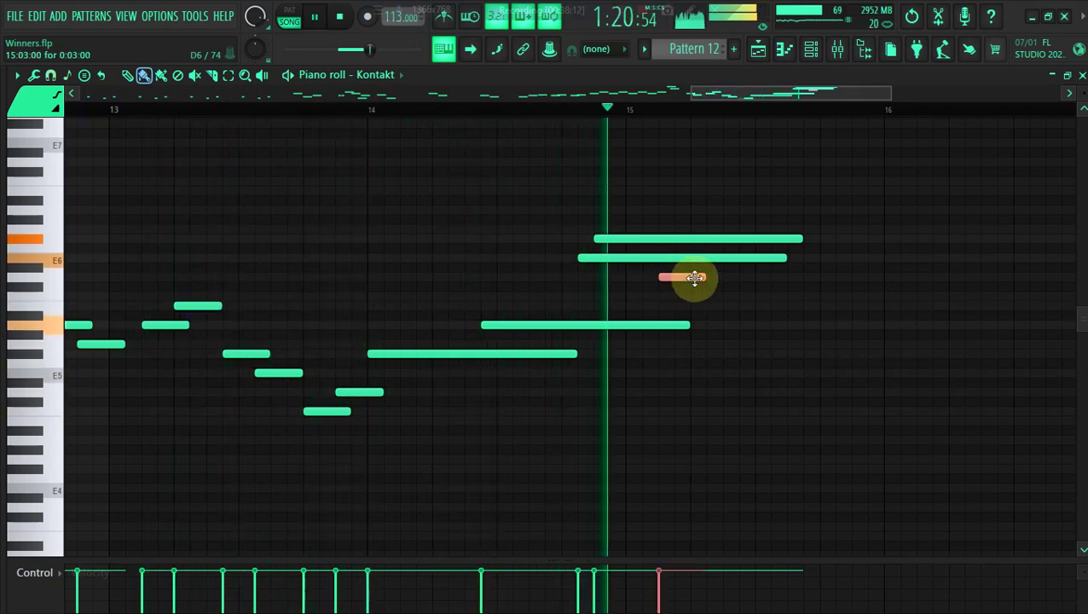
left_click(96, 108)
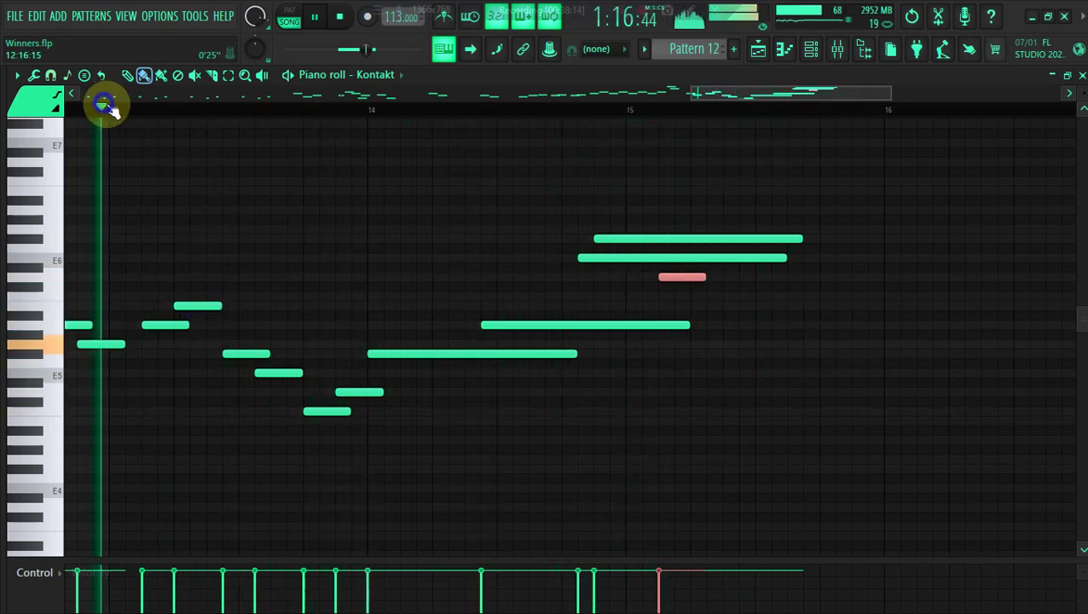
right_click(661, 277)
left_click(640, 297)
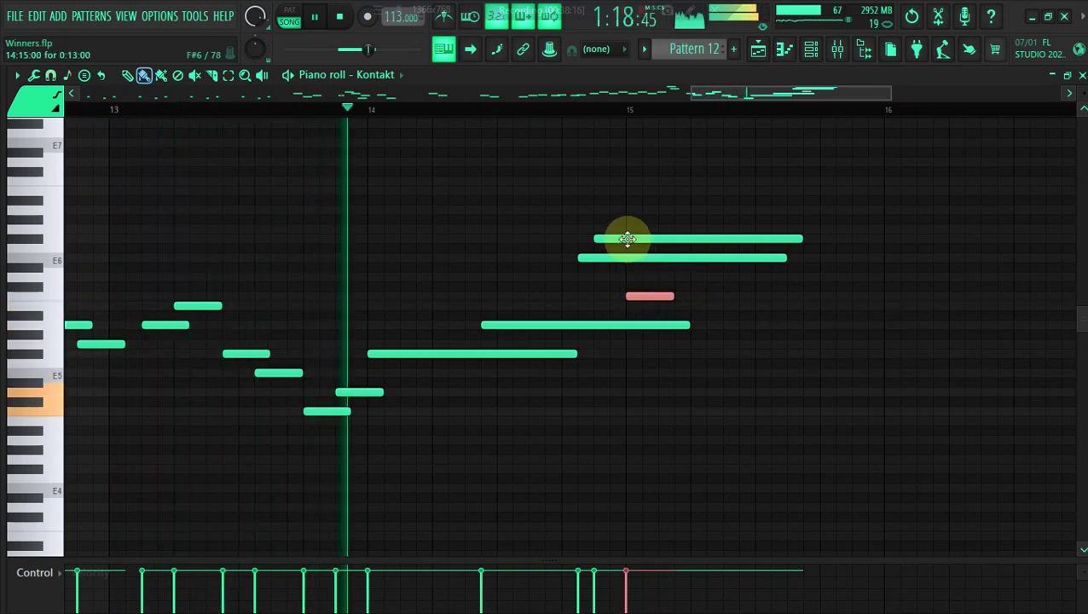
left_click_drag(627, 239, 627, 273)
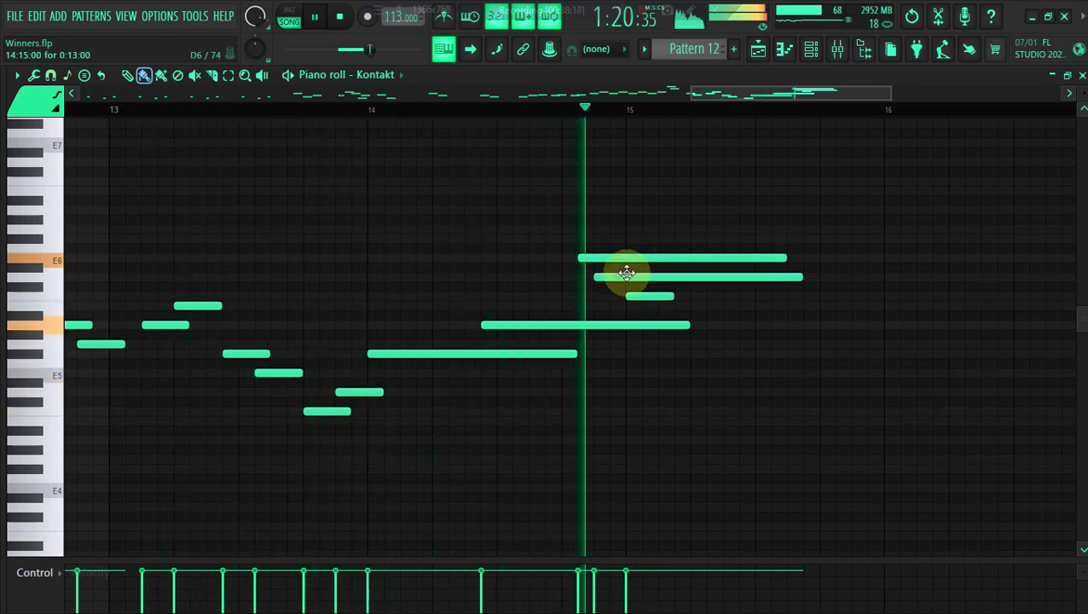
left_click(90, 109)
Delete the long E6 and D6 notes and the short C6 around the start of bar 15.
right_click(608, 235)
right_click(614, 257)
right_click(632, 277)
right_click(645, 297)
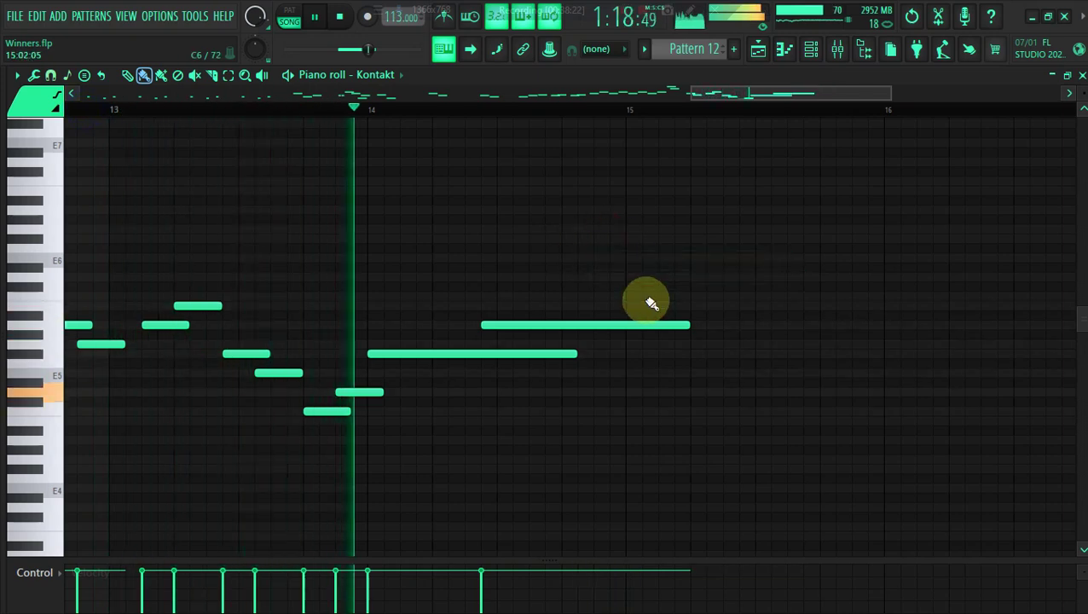
Delete the long F#5 in bar 14 and lengthen the D5 at step 15 of bar 13 to ten steps.
left_click(89, 110)
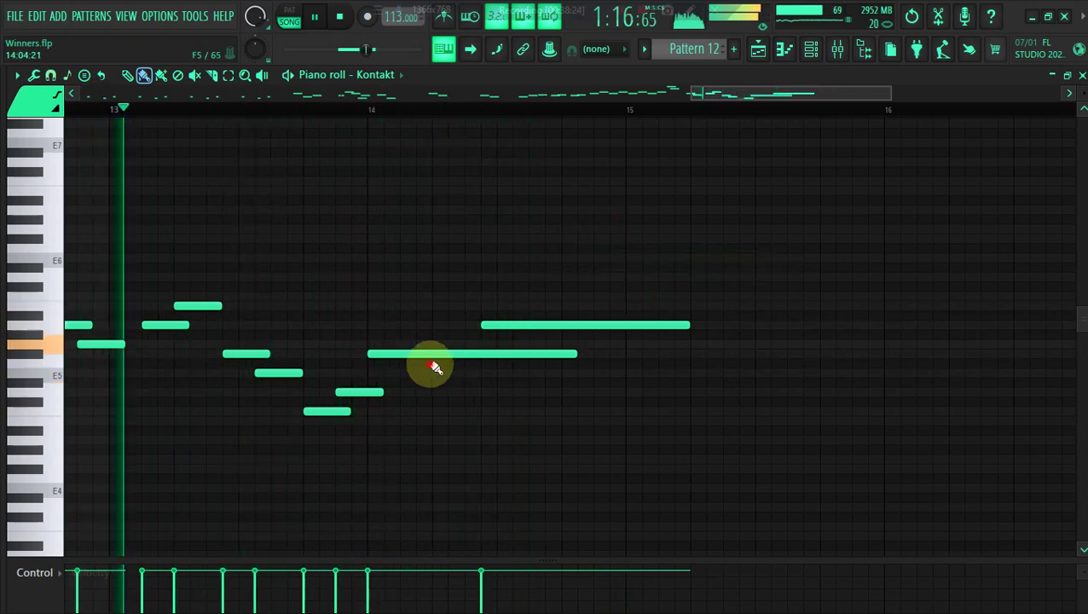
right_click(431, 357)
left_click_drag(383, 389, 506, 406)
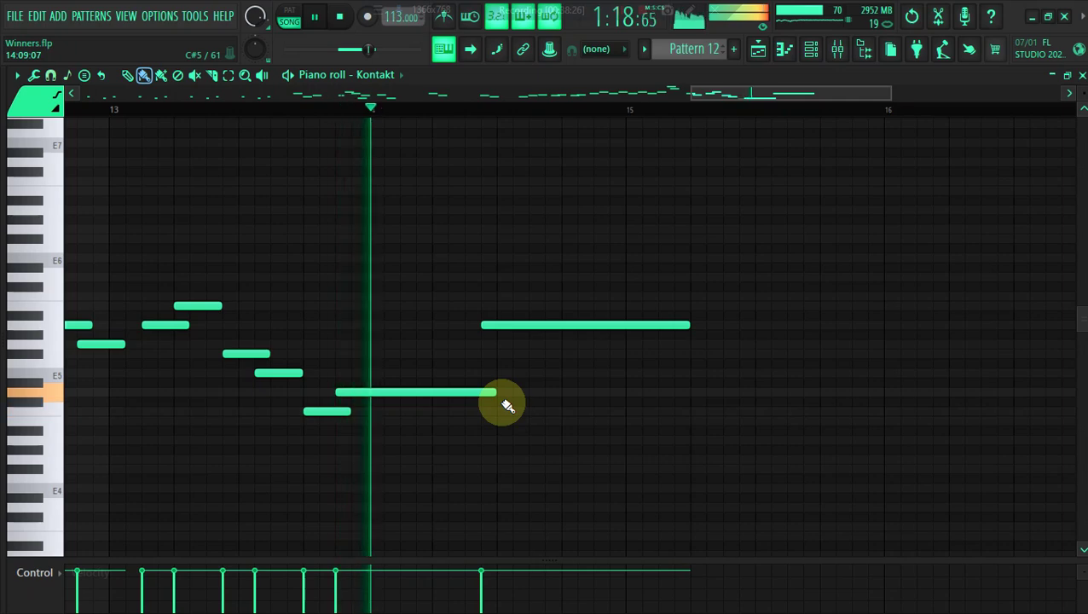
Shorten the A5 at step 8 of bar 14 to nine steps and add a nine-step F#5 at step 16.
left_click(130, 110)
left_click_drag(684, 323, 602, 321)
left_click(620, 352)
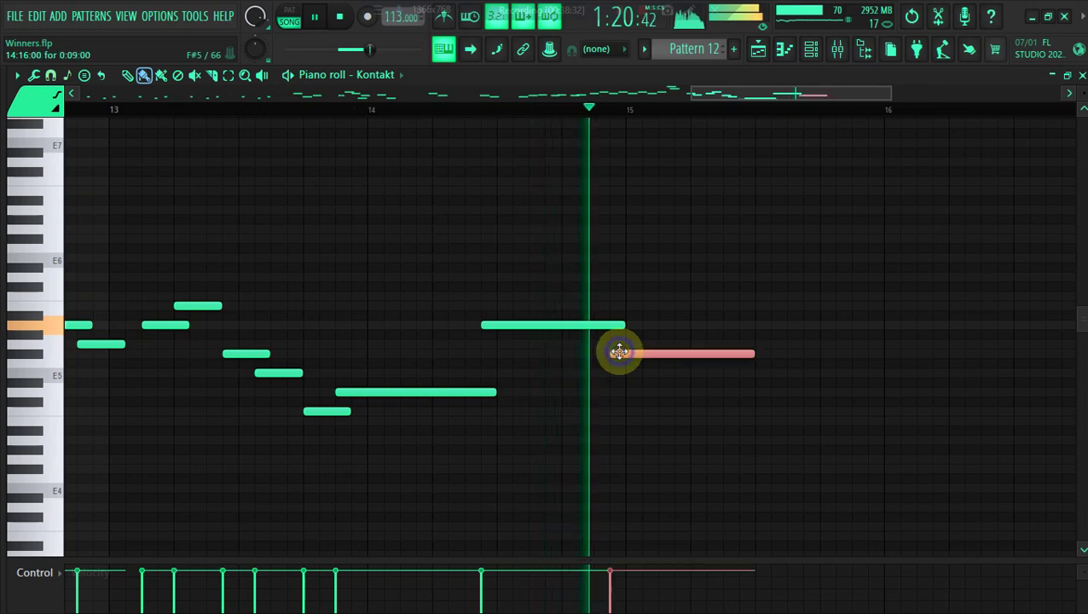
left_click(203, 109)
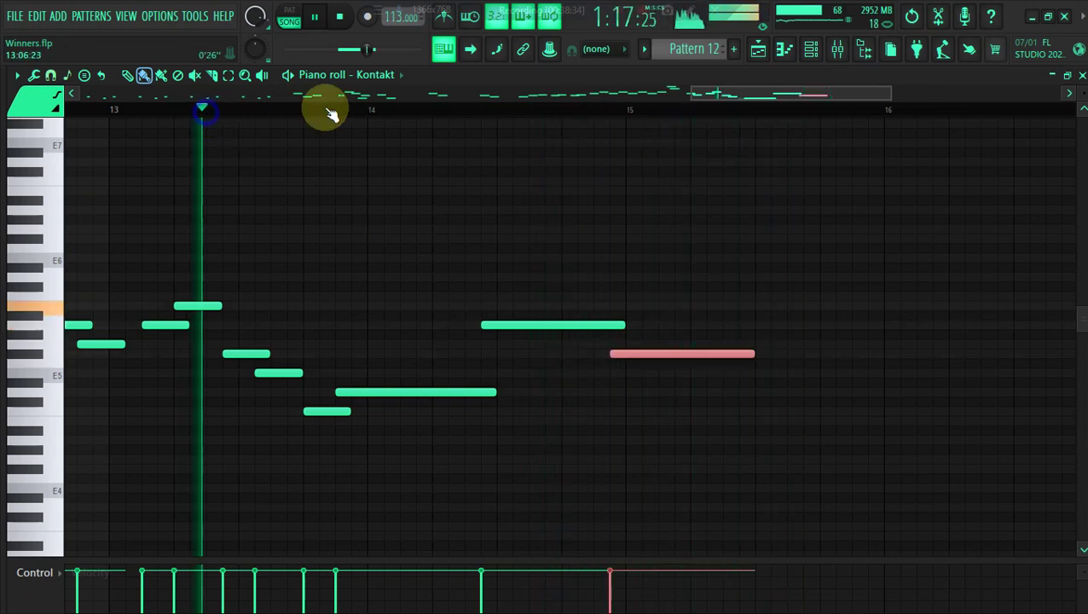
Add nine-step notes B4 at step 9 and D5 at step 15 of bar 15, removing the stray high note in bar 14.
left_click_drag(734, 92, 770, 95)
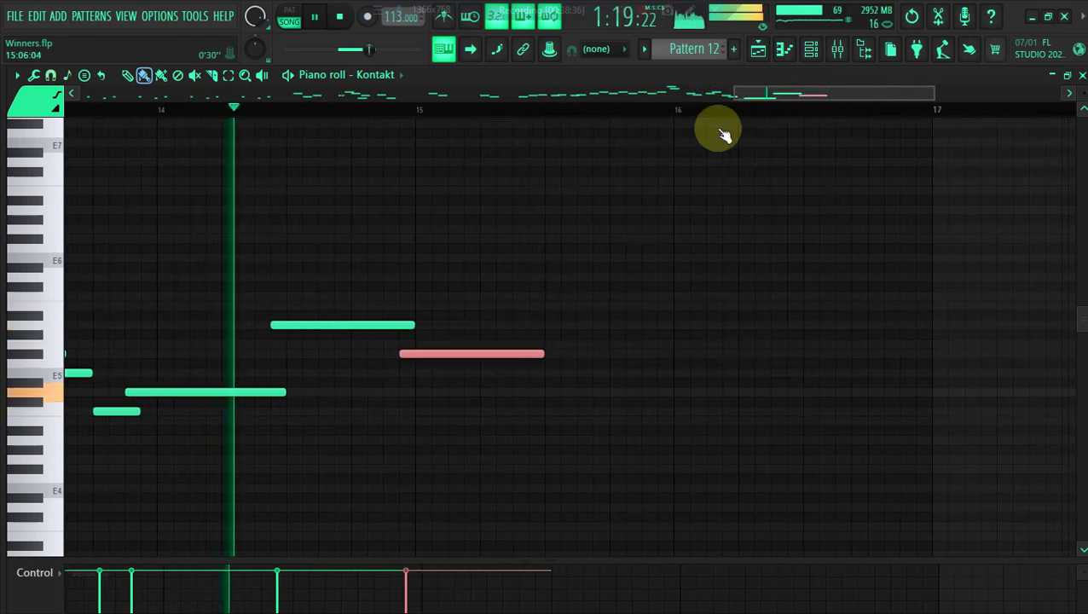
left_click(550, 421)
left_click(645, 392)
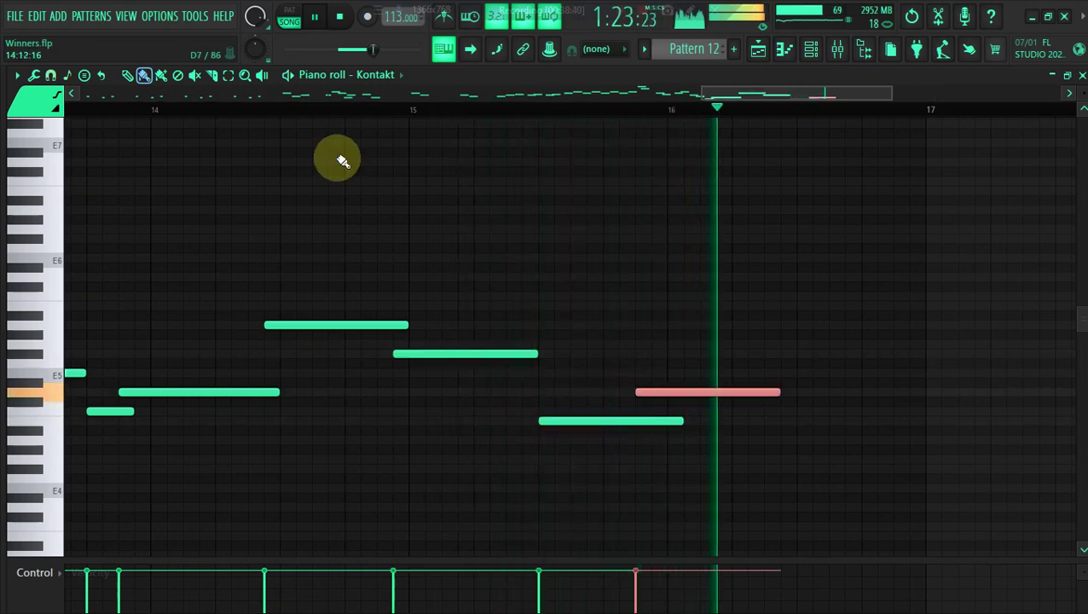
left_click(268, 126)
scroll(275, 167, "up", 1)
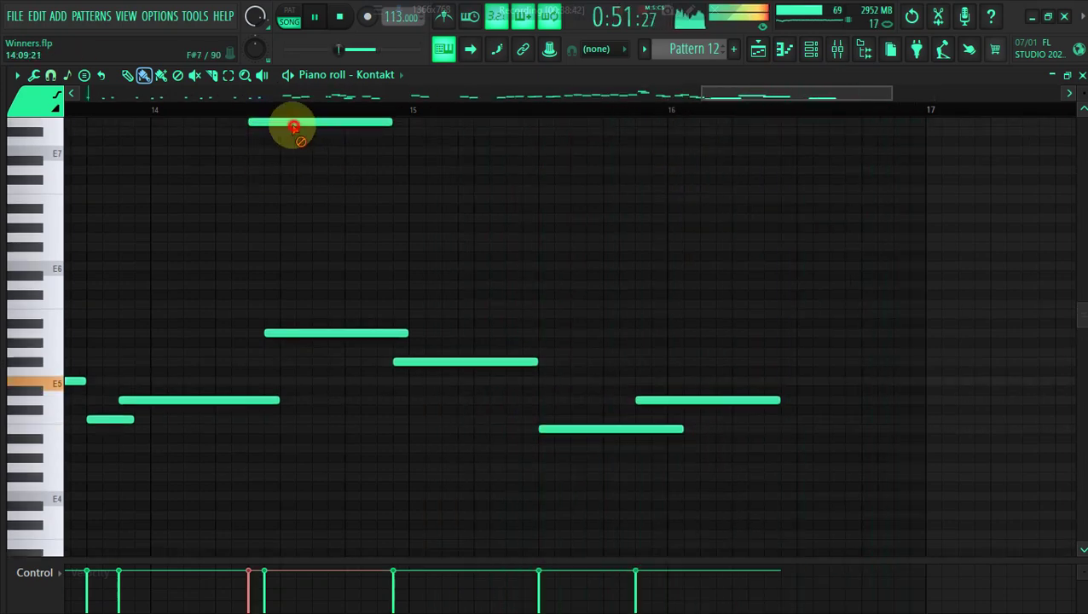
left_click(254, 110)
Add a nine-step E5 at step 12 of bar 16 and lengthen the preceding D5 to the end of the bar.
left_click_drag(731, 98, 777, 96)
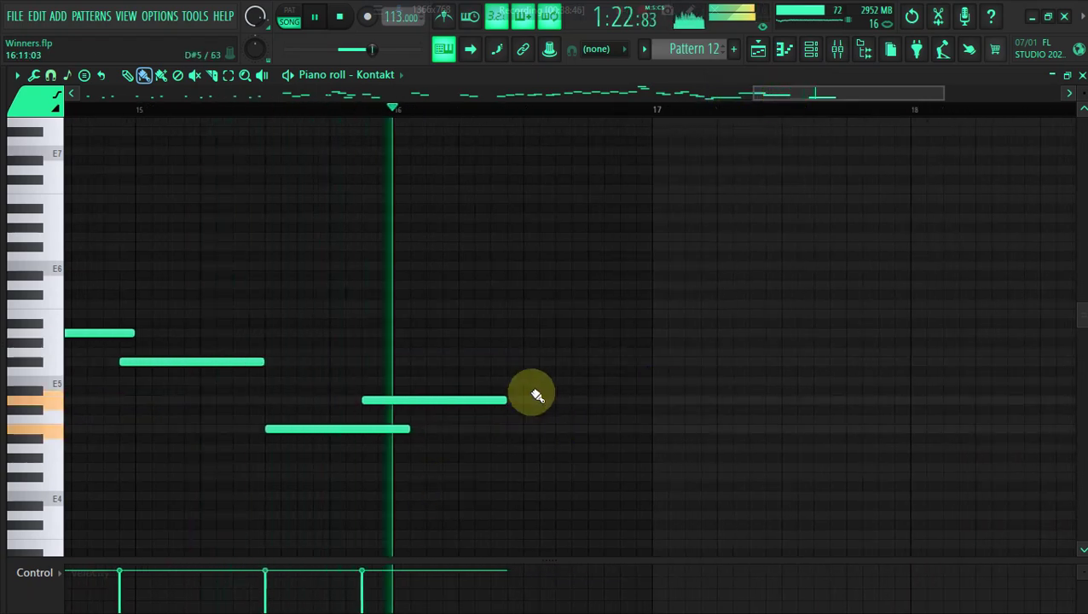
left_click(572, 381)
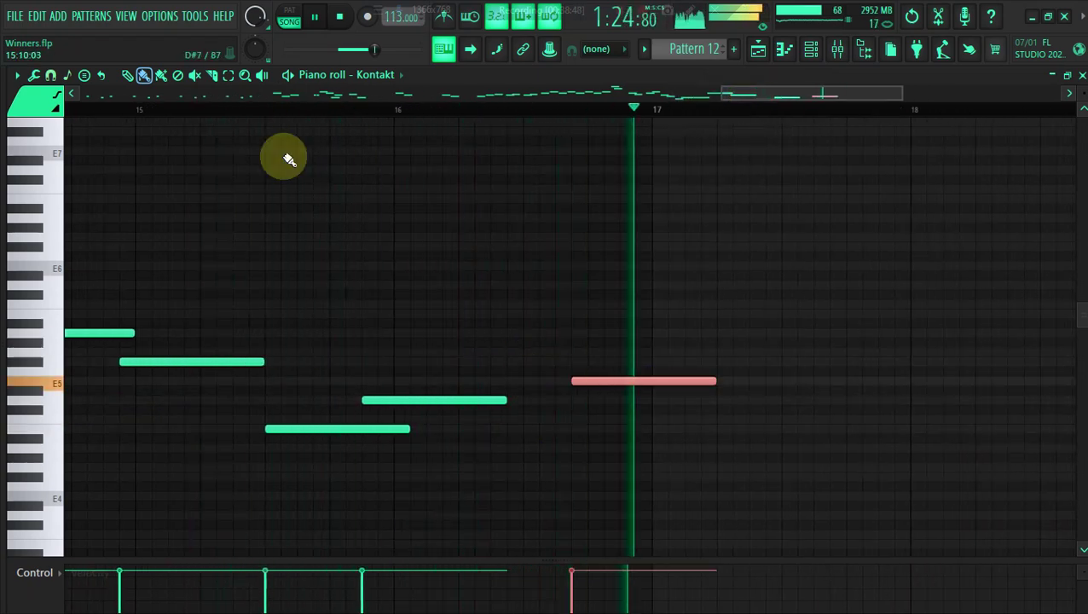
left_click(160, 104)
left_click_drag(507, 400, 624, 442)
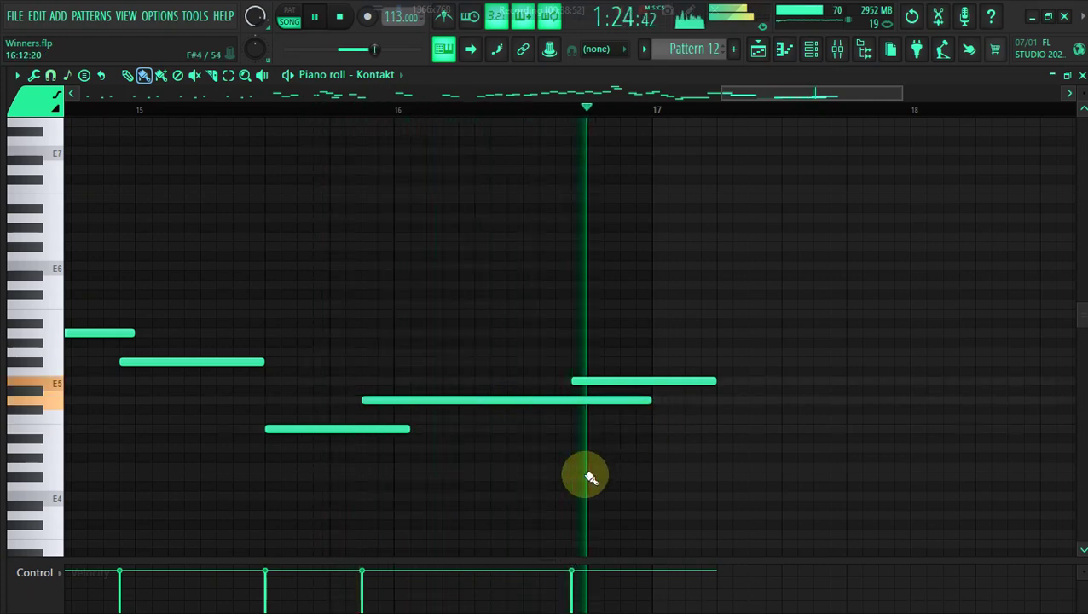
Return to the playlist arrangement and mute Track 10, which holds the Pattern 12 clip.
left_click_drag(722, 90, 71, 90)
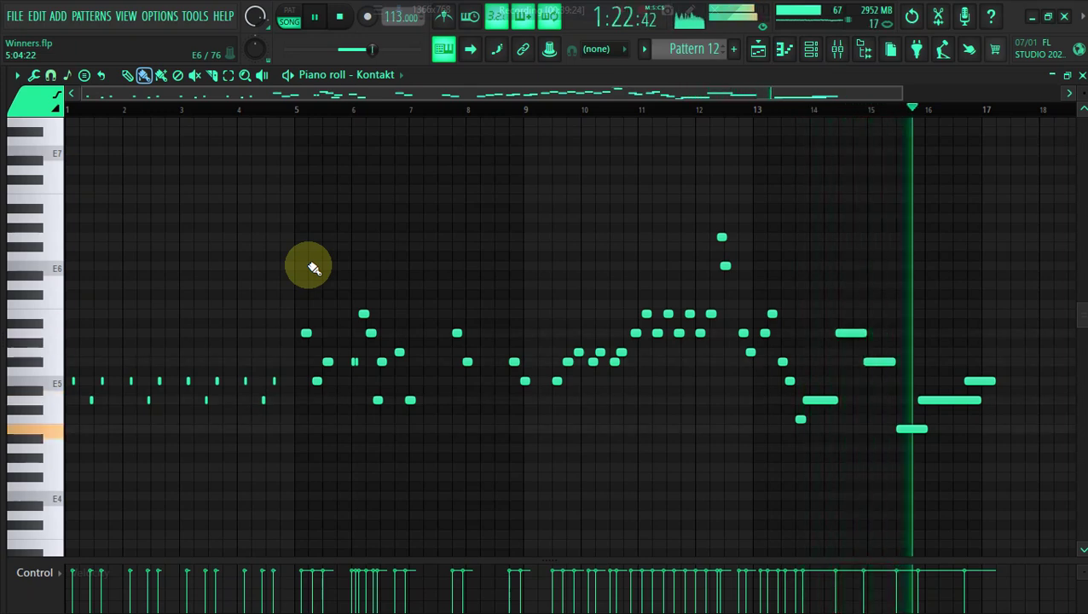
left_click(758, 49)
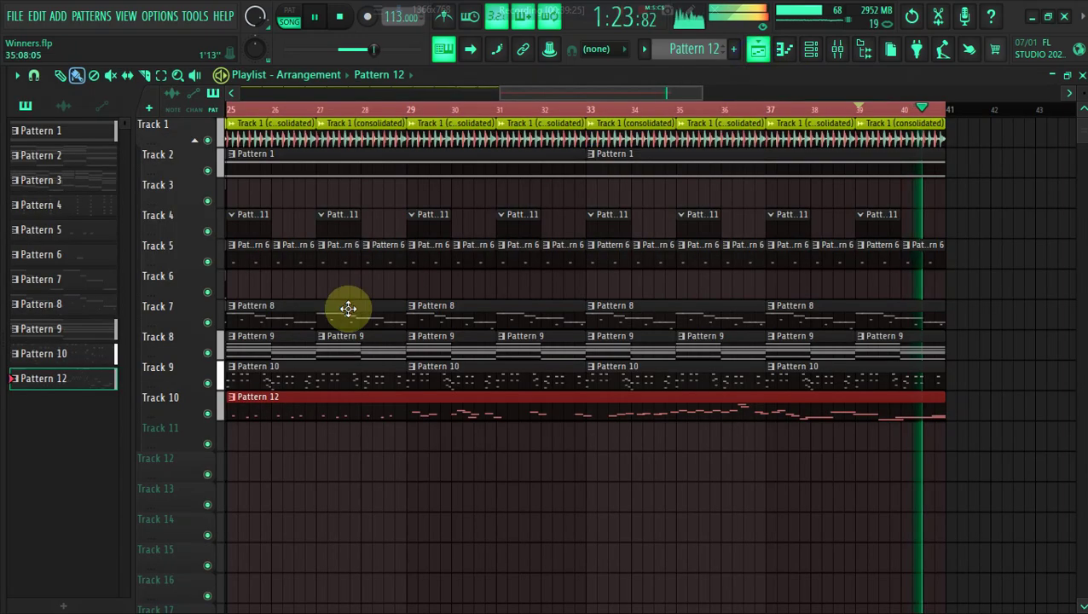
left_click(208, 415)
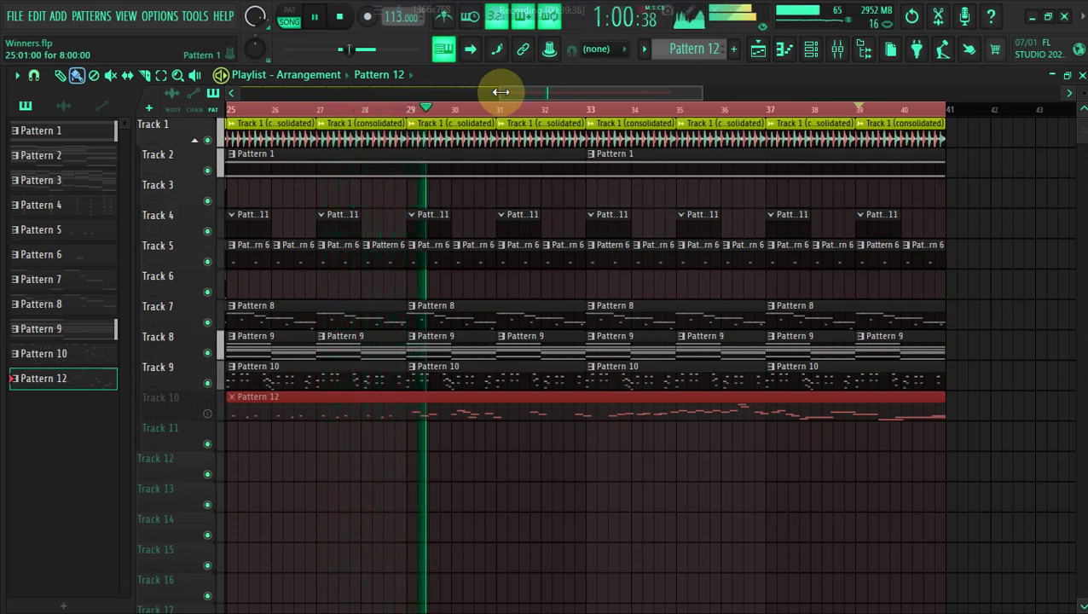
Select Pattern 9 and look through its Purity #2 channel and options in the channel rack.
left_click(347, 346)
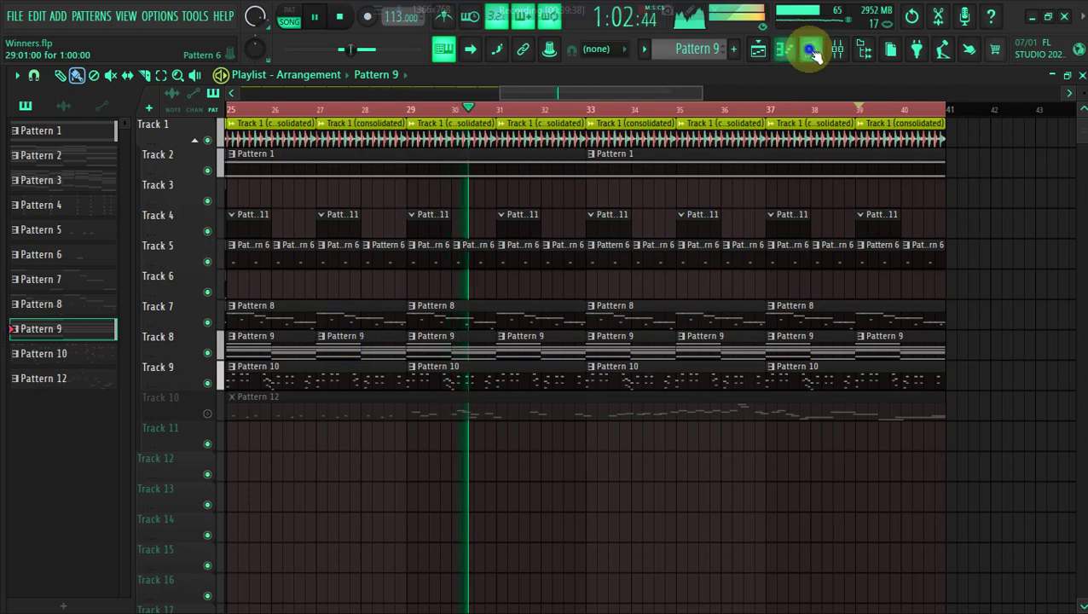
left_click(812, 50)
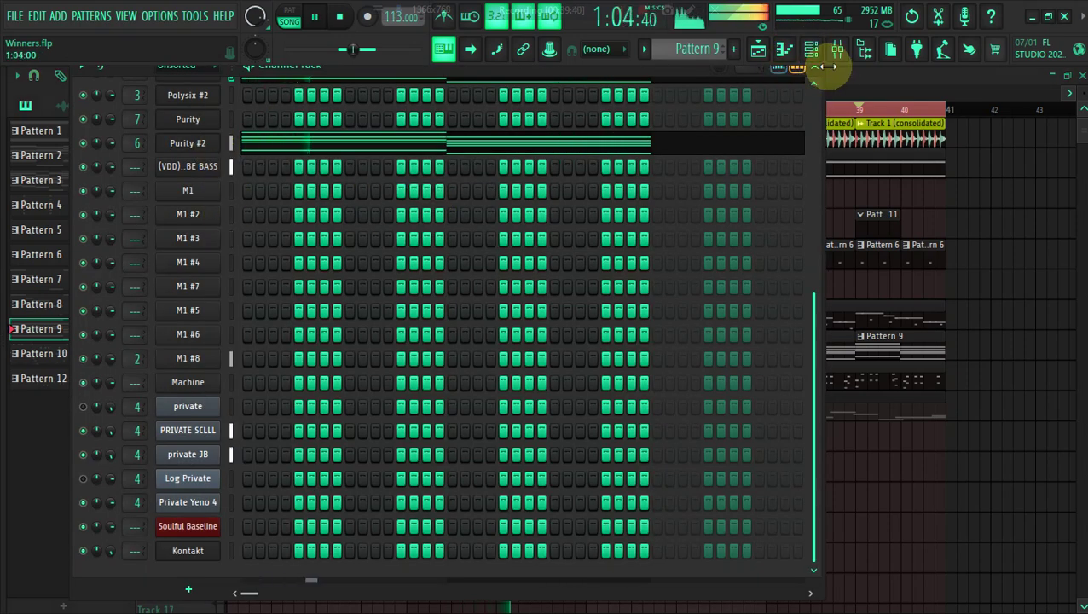
left_click(838, 73)
left_click_drag(699, 94, 691, 92)
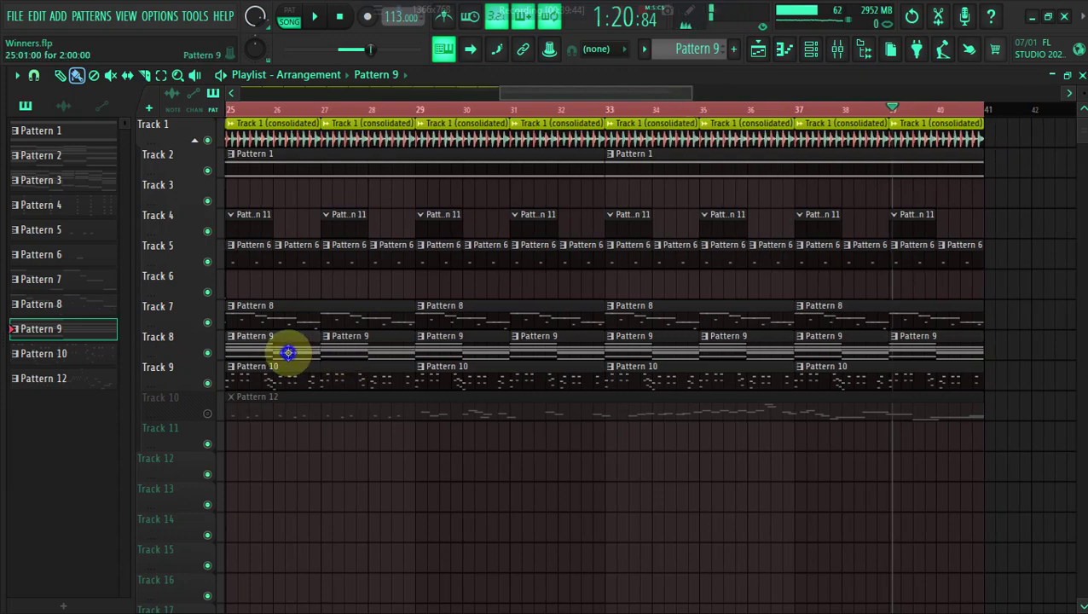
left_click(812, 50)
right_click(198, 143)
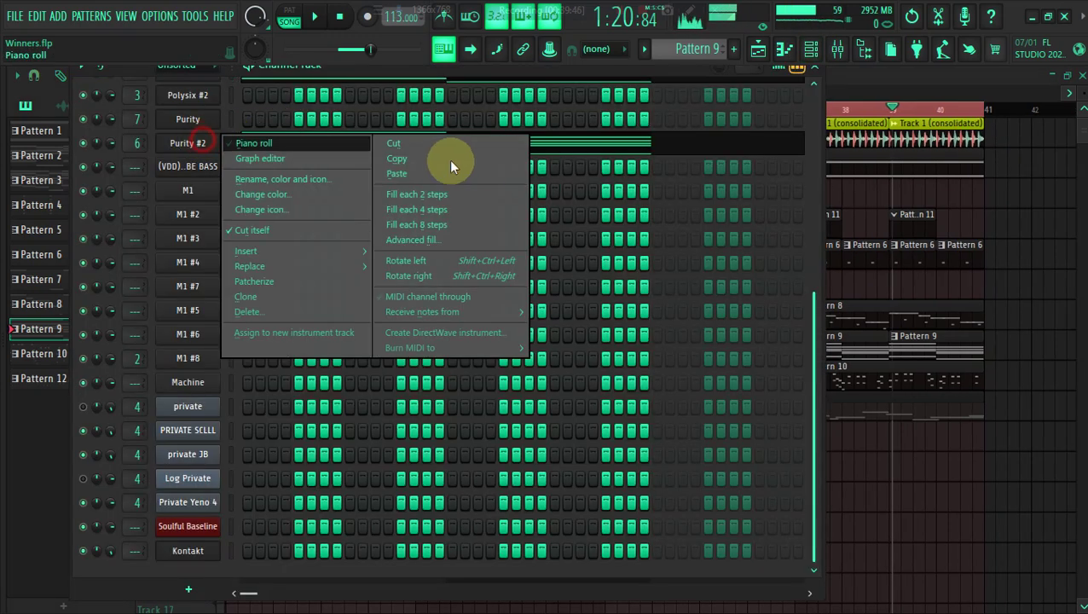
left_click(475, 165)
Undo the deletion of the Pattern 11 clip at bar 39 and resume playback with the channel rack shown.
right_click(912, 224)
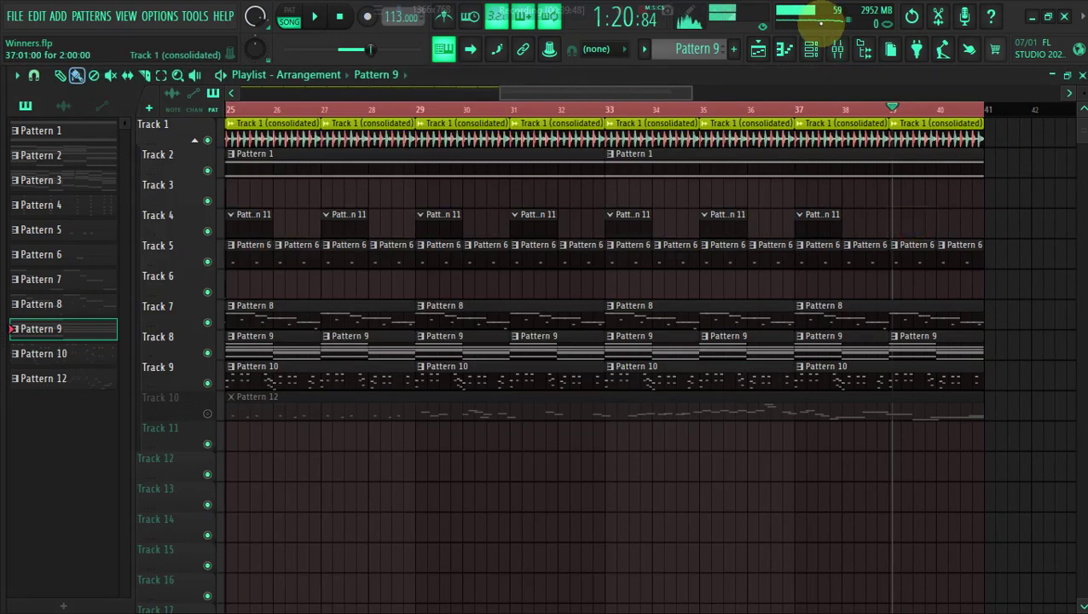
left_click(814, 51)
key("space")
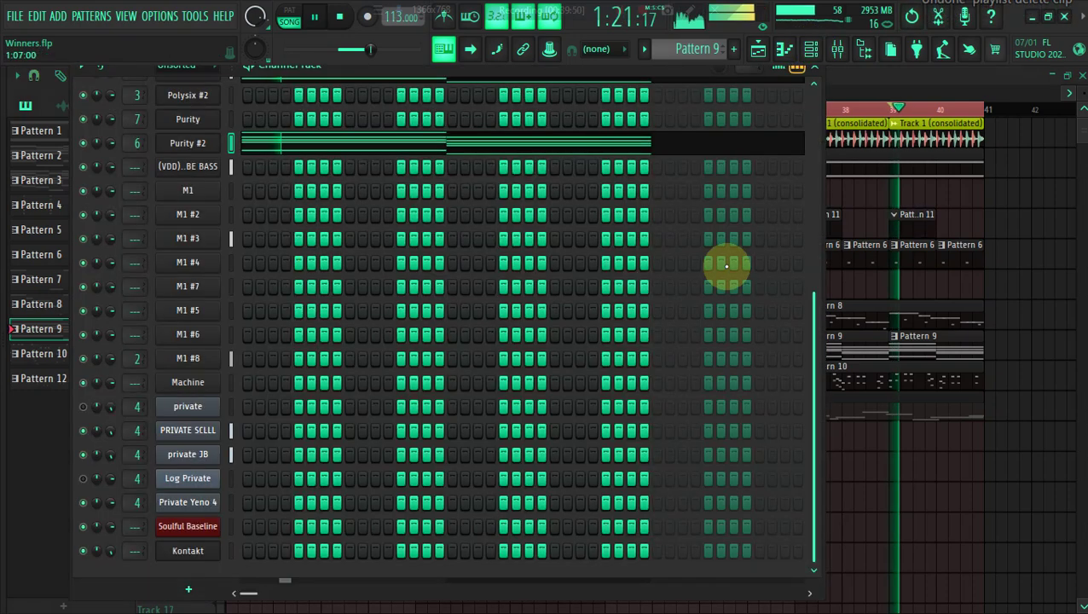
Select Pattern 11, paste the copied chords into its M1 #2 channel, and open that channel's piano roll.
left_click(935, 228)
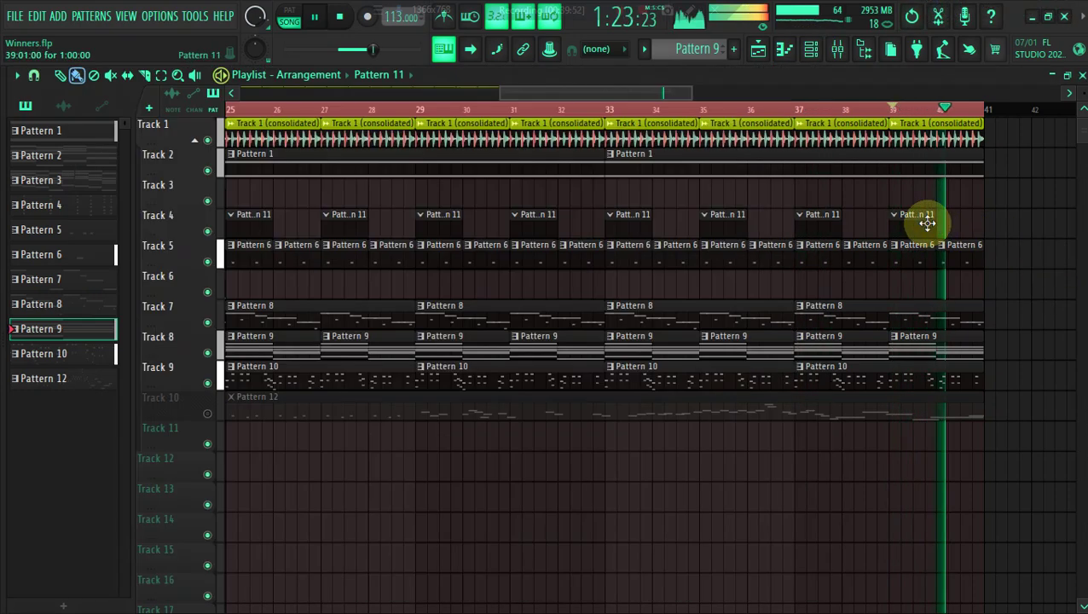
left_click(916, 223)
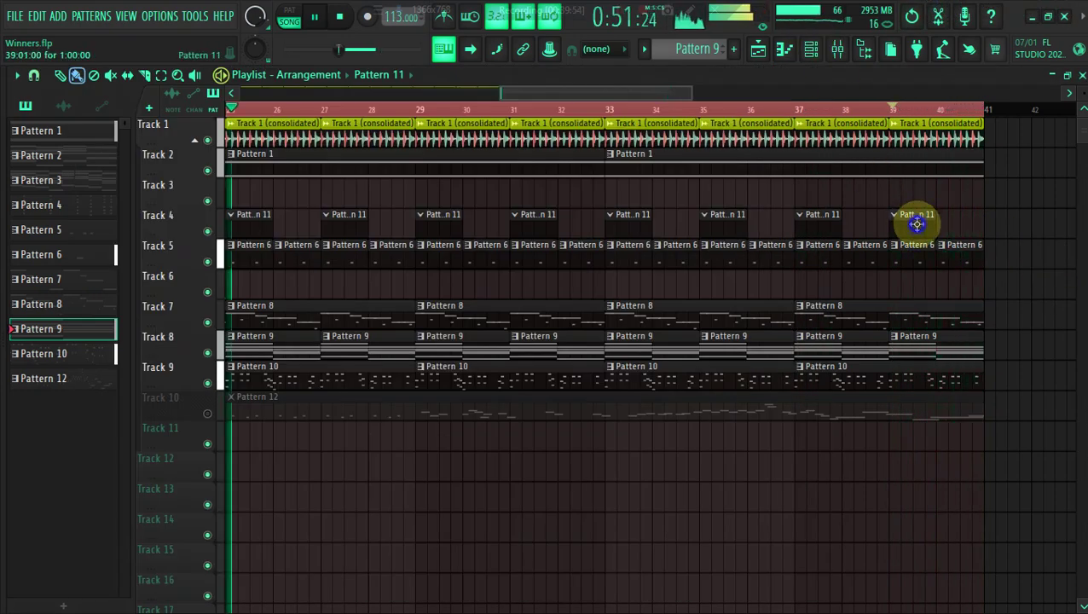
left_click(816, 50)
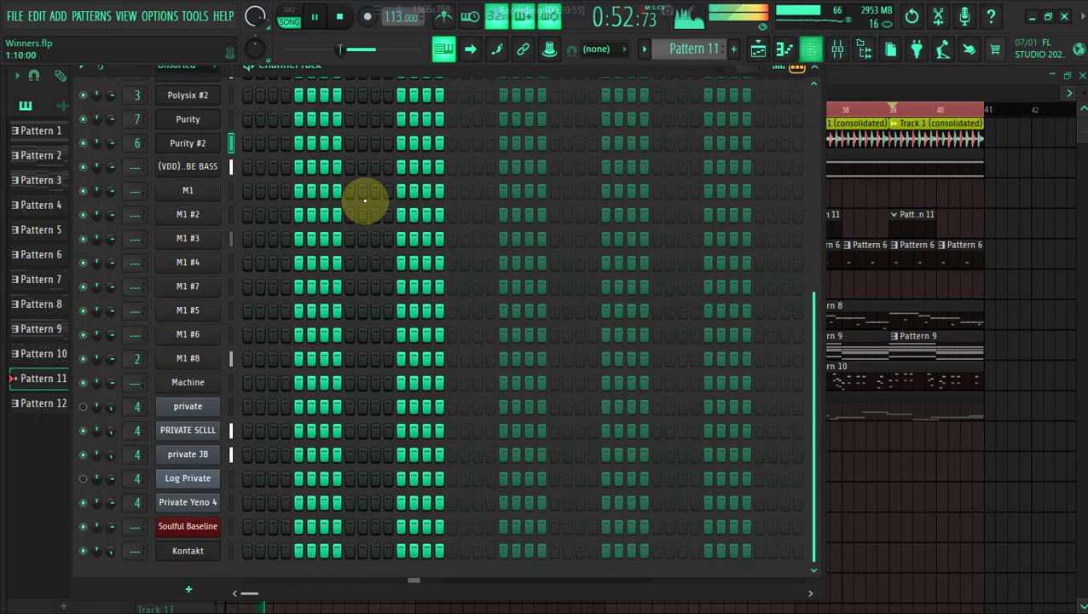
right_click(217, 191)
right_click(230, 216)
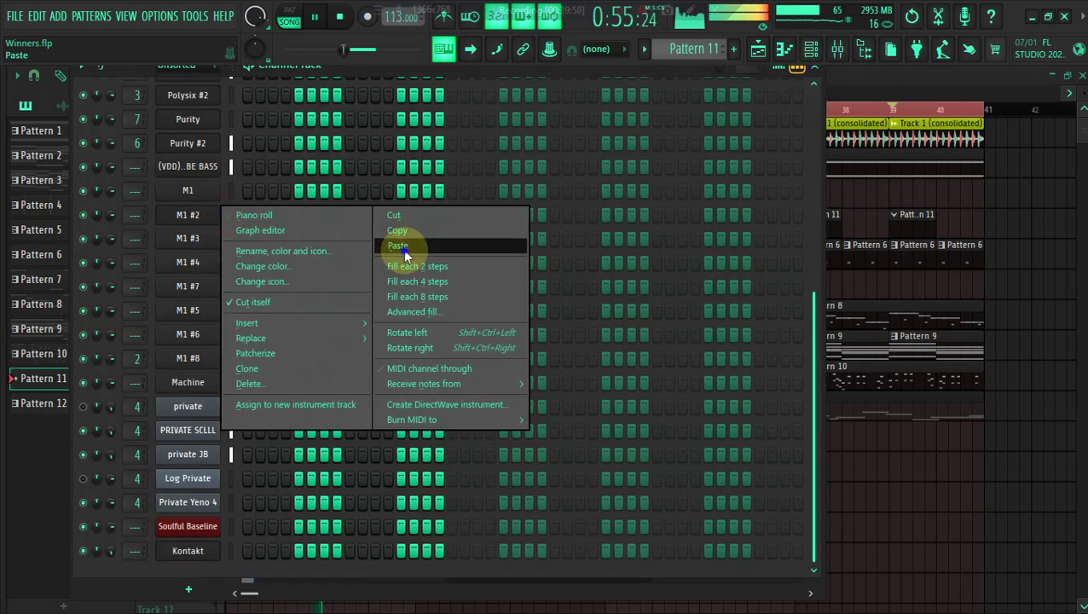
left_click(403, 247)
left_click(314, 212)
Discard the pasted chords' lengths, leaving four-step notes, and shift all of them so they start on step 7 of each bar.
key("ctrl+a")
key("shift+d")
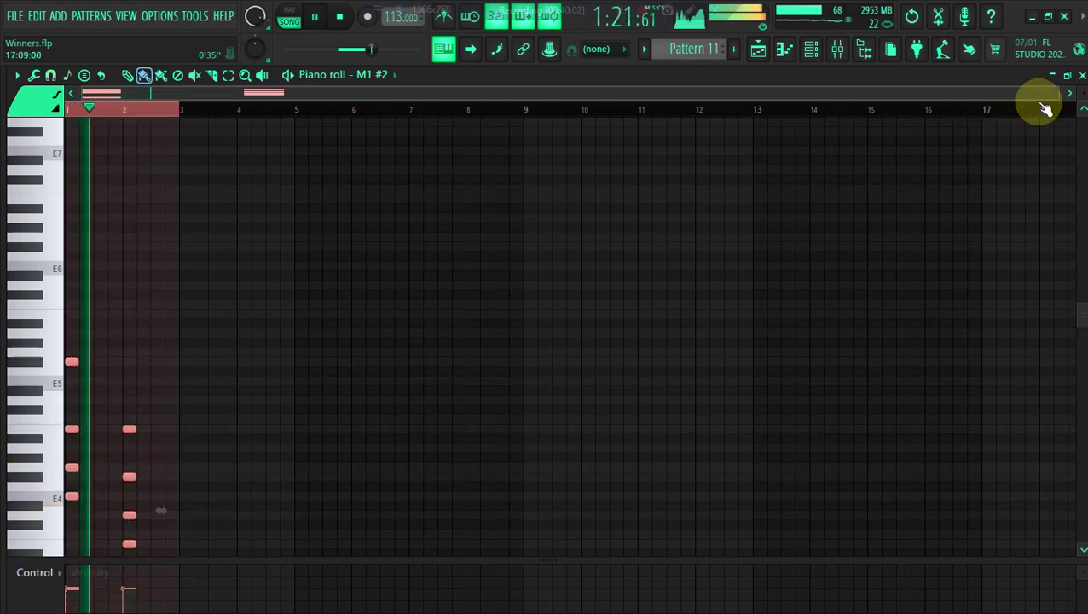
left_click_drag(1058, 96, 808, 118)
key("space")
left_click_drag(94, 428, 172, 427)
left_click_drag(172, 427, 197, 429)
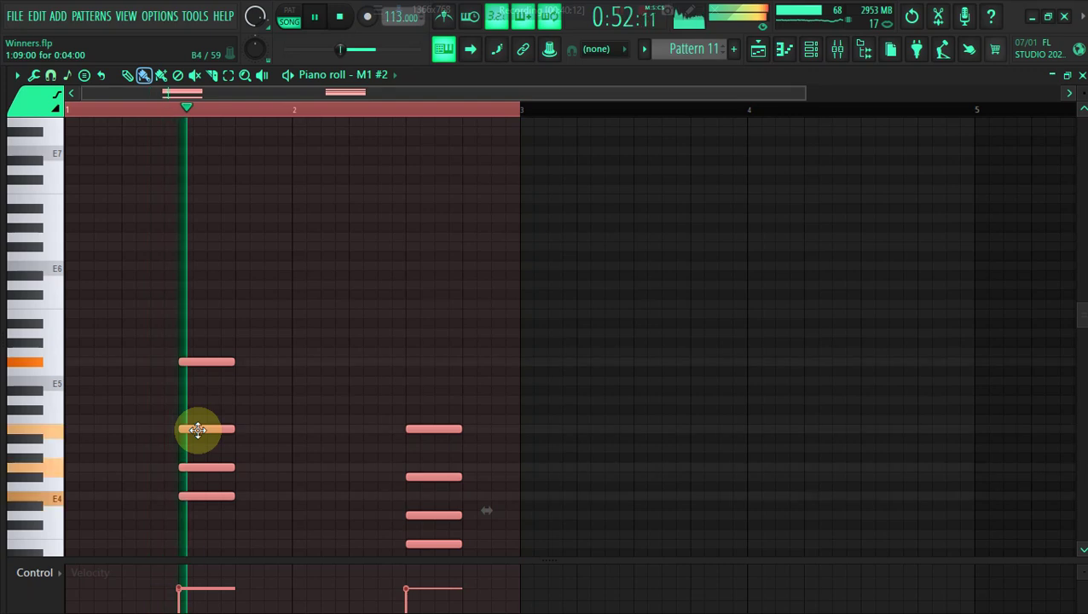
left_click_drag(197, 429, 170, 427)
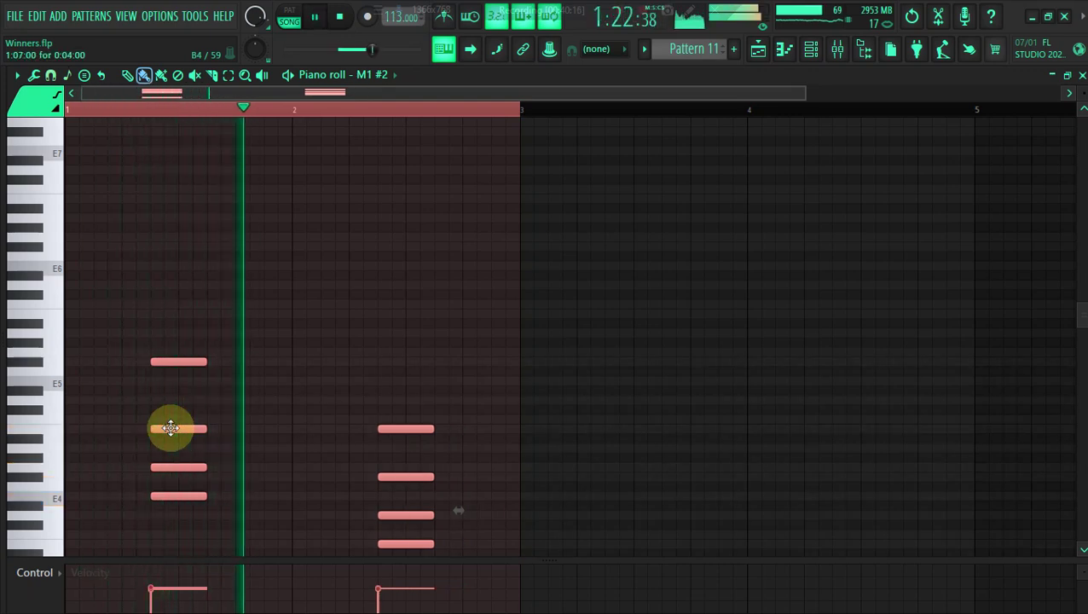
Cut the chords to one-step stabs on step 8 of each bar and repeat them on steps 11 and 14.
left_click_drag(176, 428, 211, 430)
key("space")
key("space")
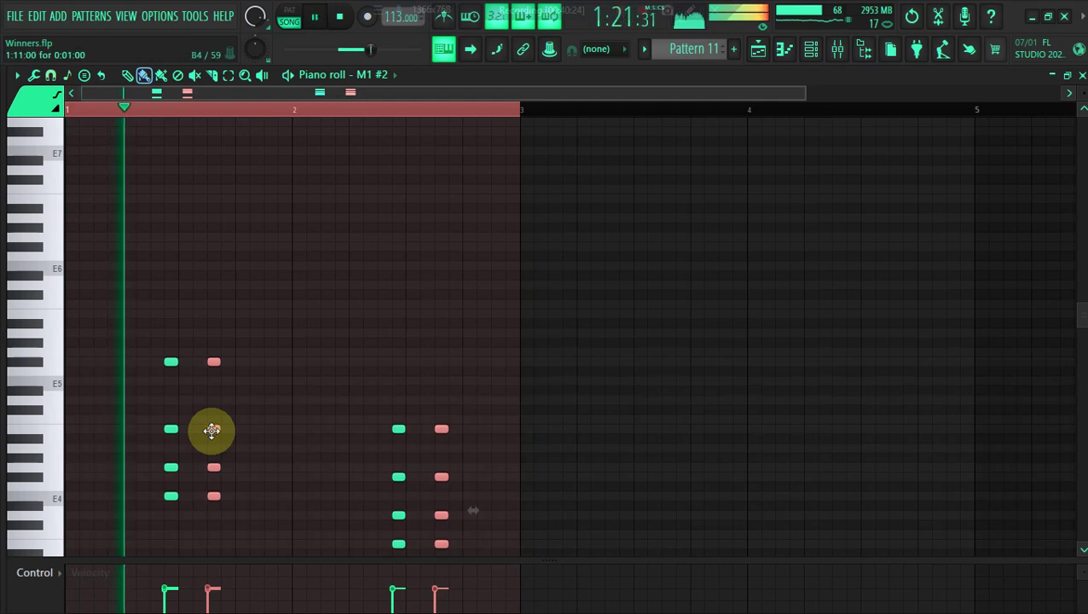
key("space")
key("space")
left_click_drag(212, 431, 255, 431)
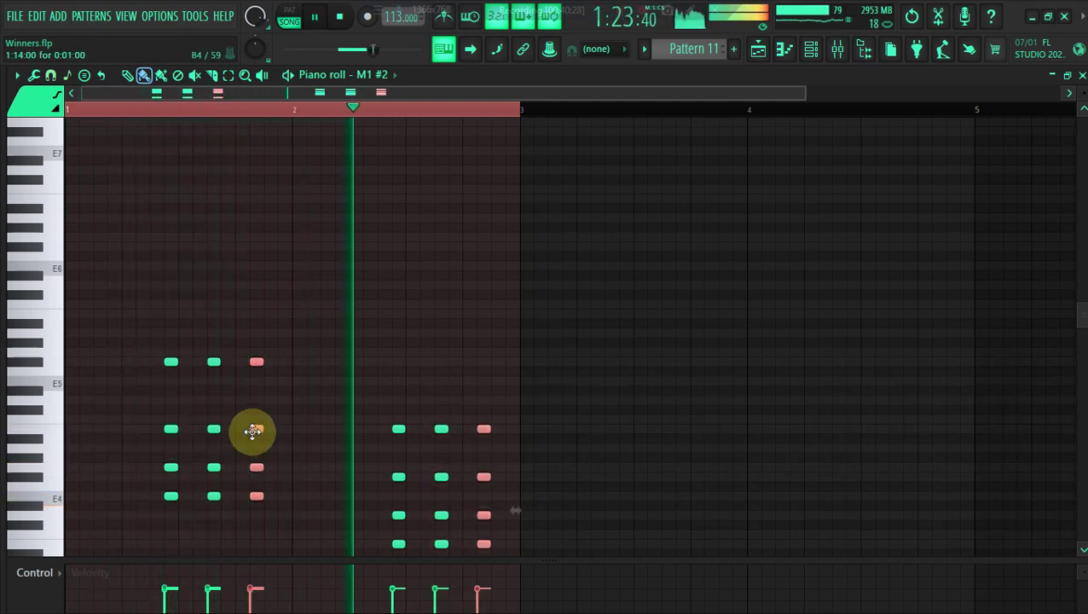
Transpose all the M1 #2 chord stabs up by a net one octave.
left_click(376, 381)
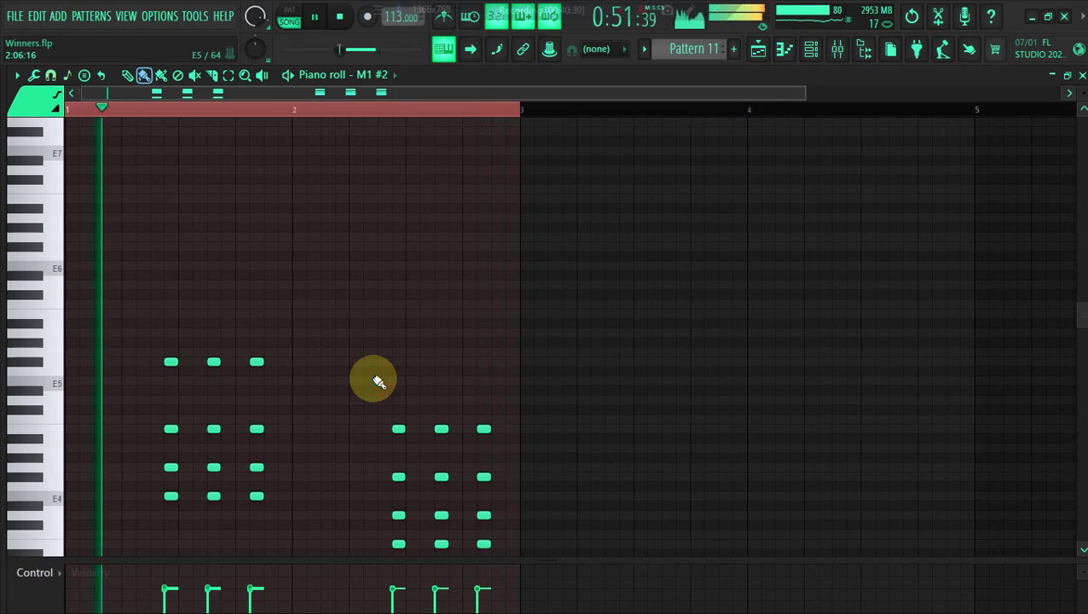
key("ctrl+Up")
key("ctrl+Up")
scroll(378, 382, "up", 3)
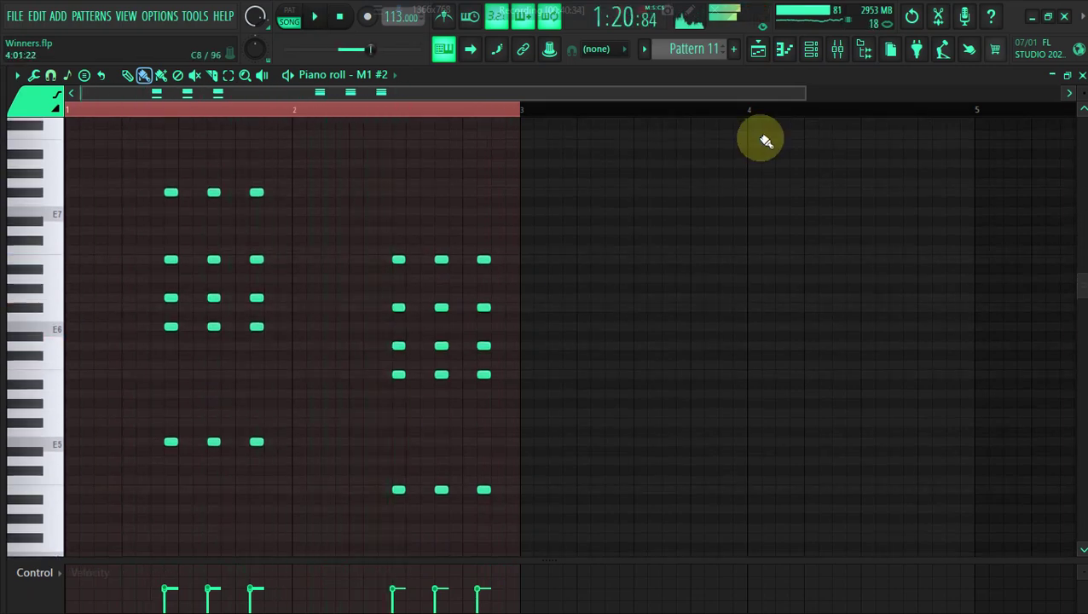
key("ctrl+Down")
Return to the playlist and delete the Pattern 11 clips on Track 4 from bar 33 to the end of the section.
left_click(813, 51)
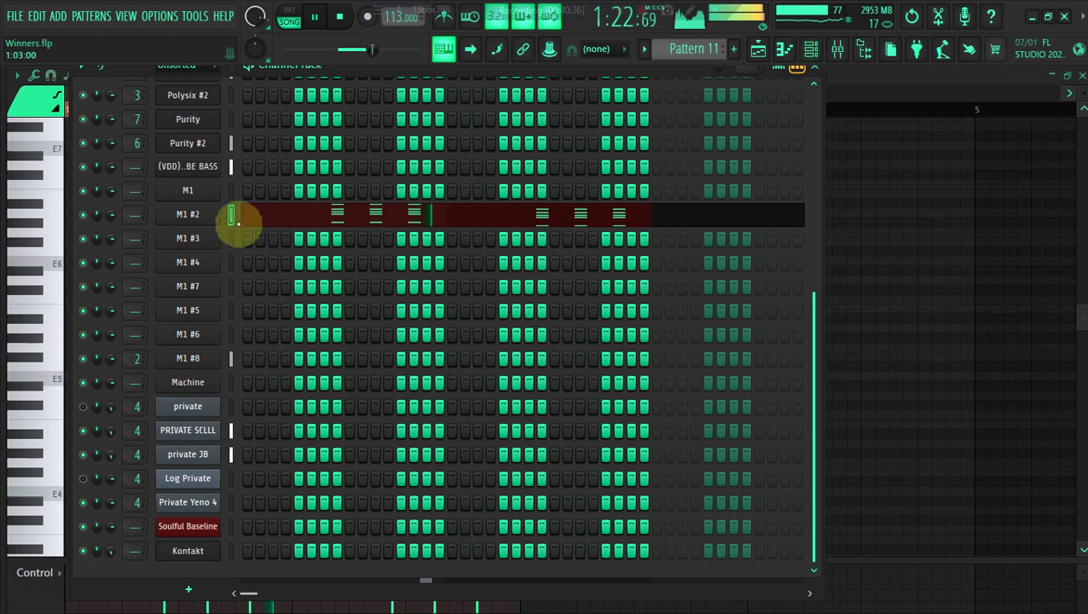
right_click(217, 216)
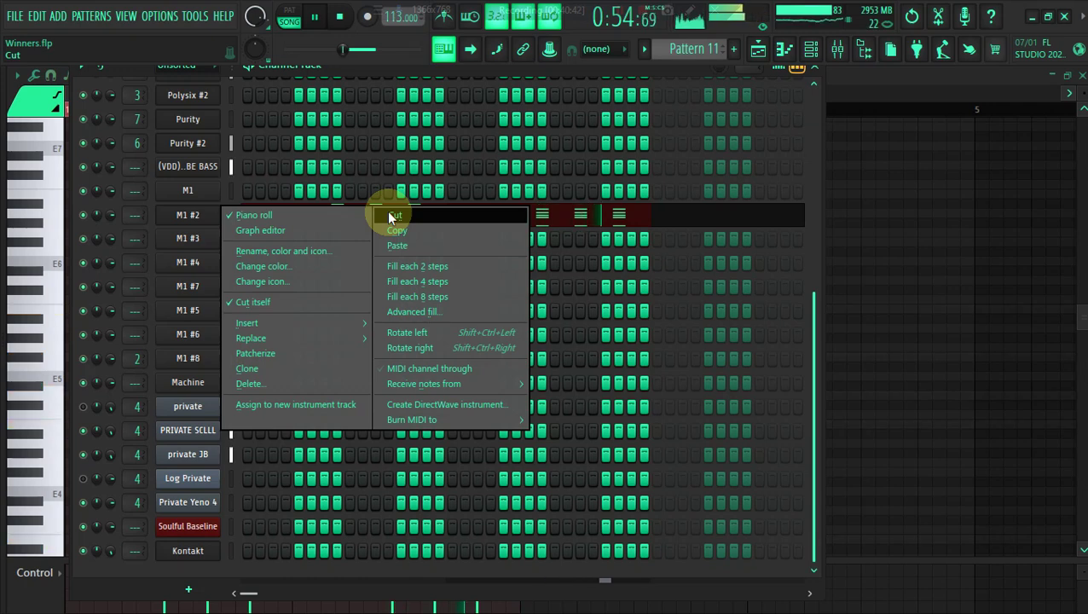
left_click(763, 48)
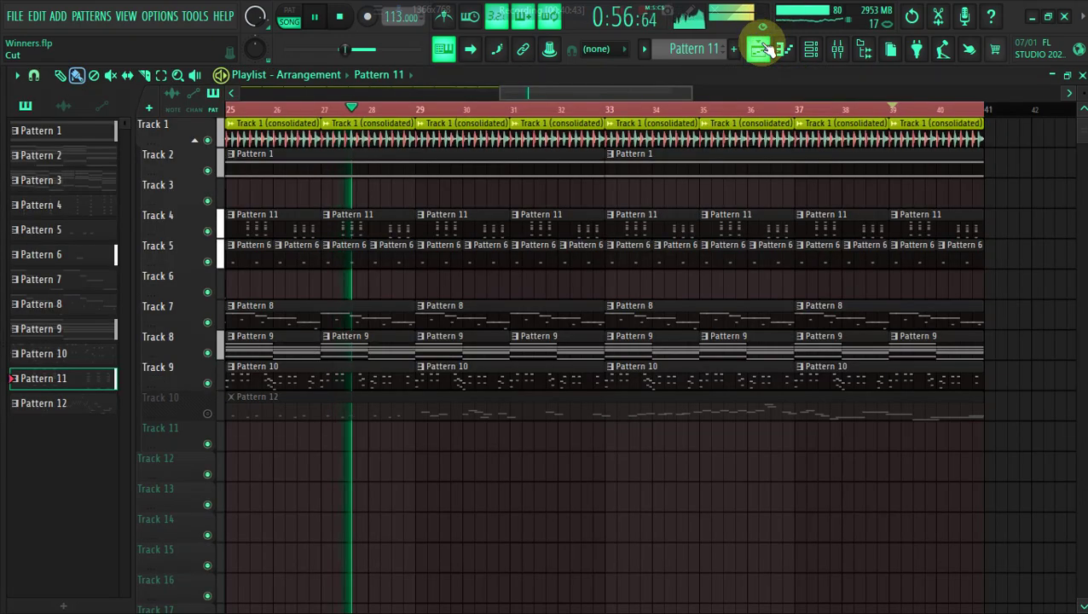
right_click(636, 223)
key("space")
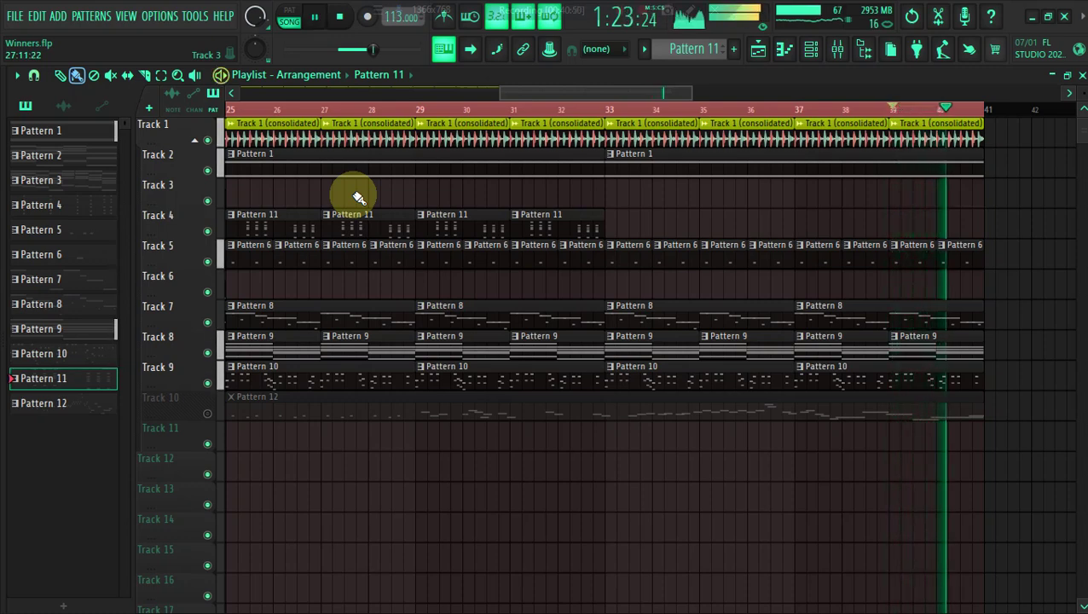
Audition the section with Track 10's Pattern 12 clip unmuted, mute the track again, and stop playback.
left_click(208, 413)
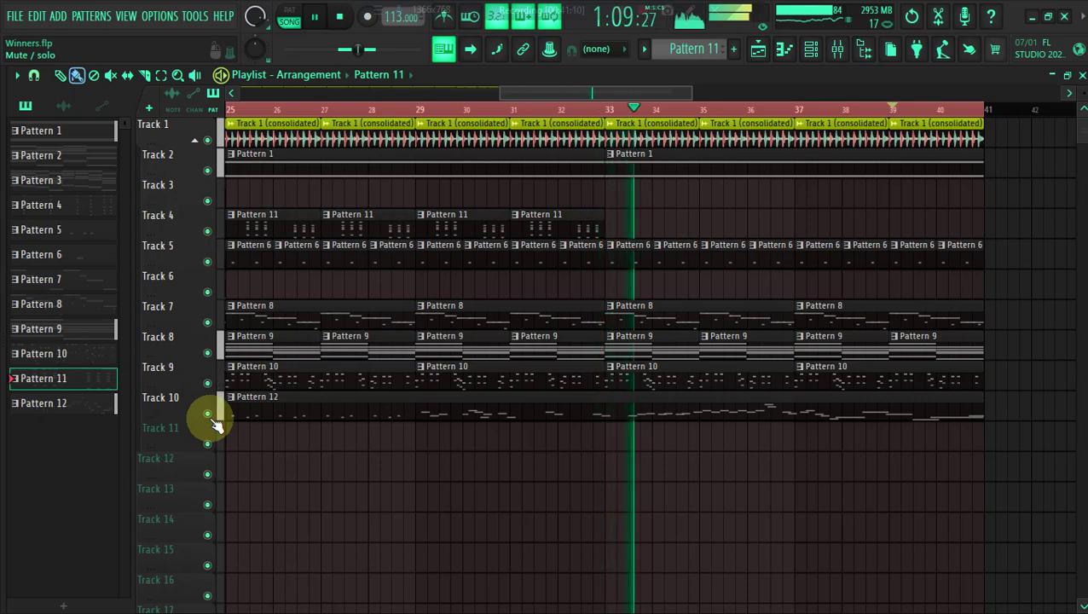
scroll(1006, 145, "down", 2)
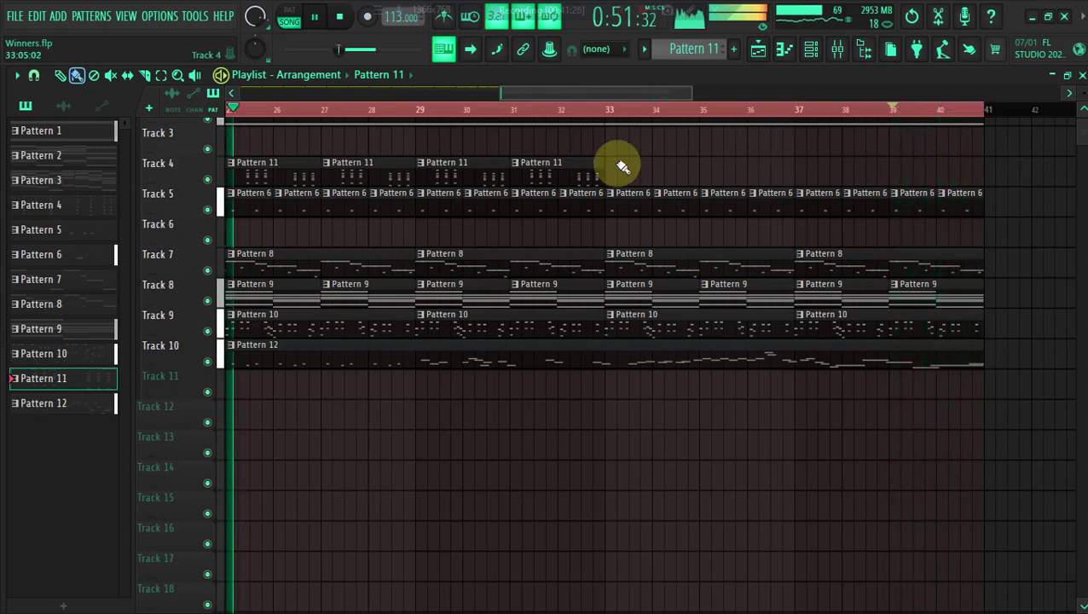
left_click(209, 363)
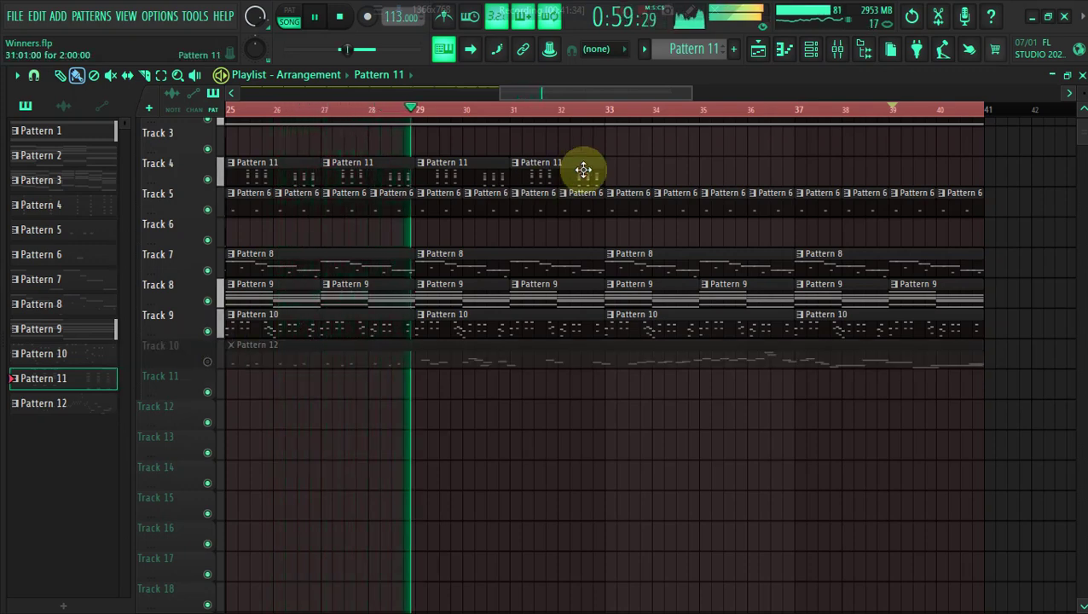
key("space")
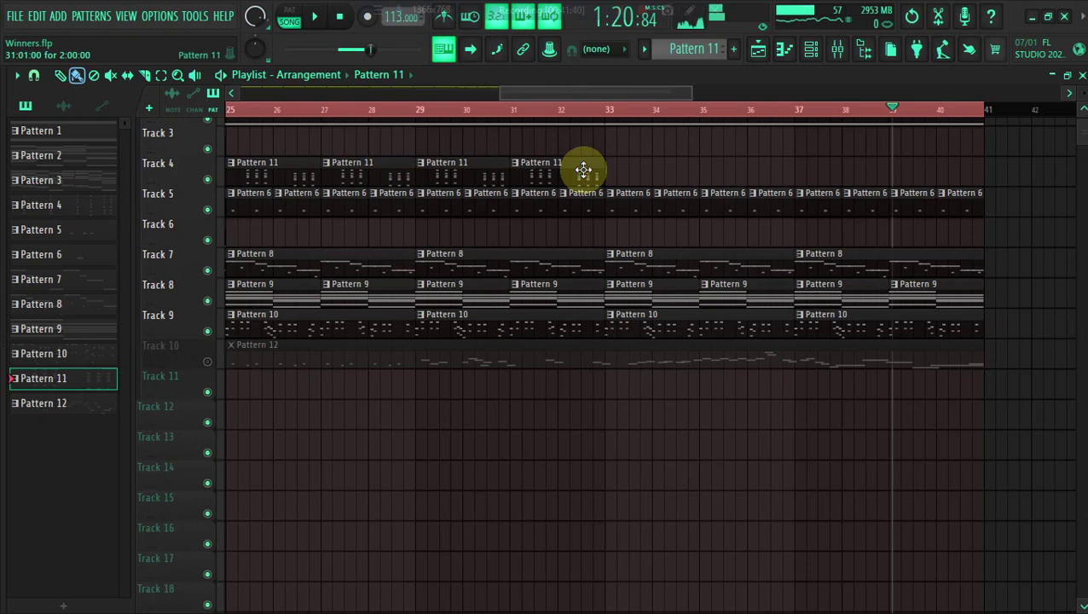
Widen the playlist display to review the arrangement from about bar 7 through bar 40.
left_click_drag(1084, 132, 1083, 120)
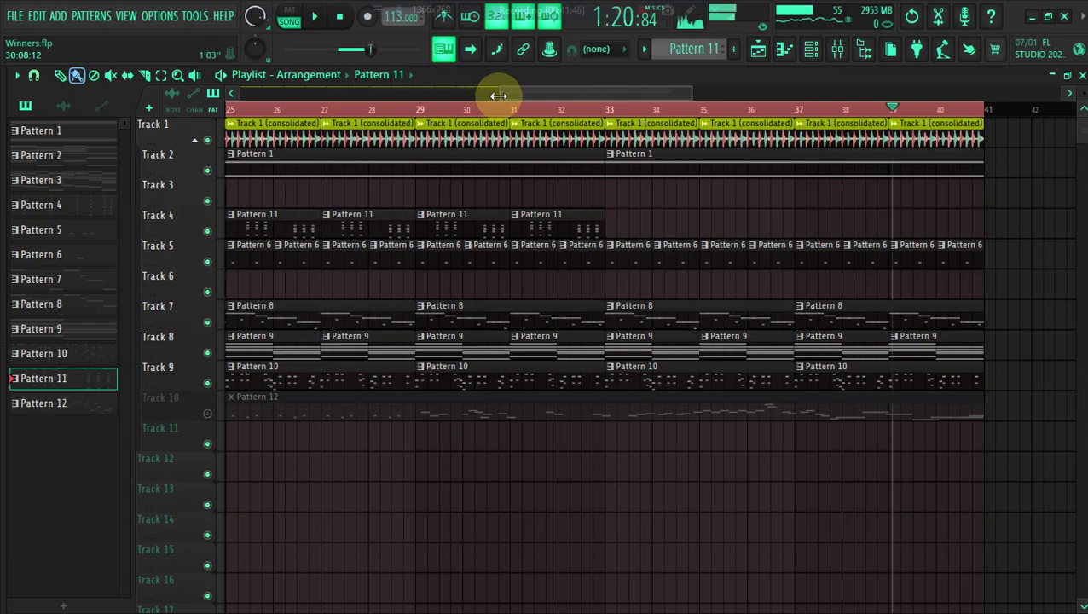
left_click_drag(498, 95, 315, 74)
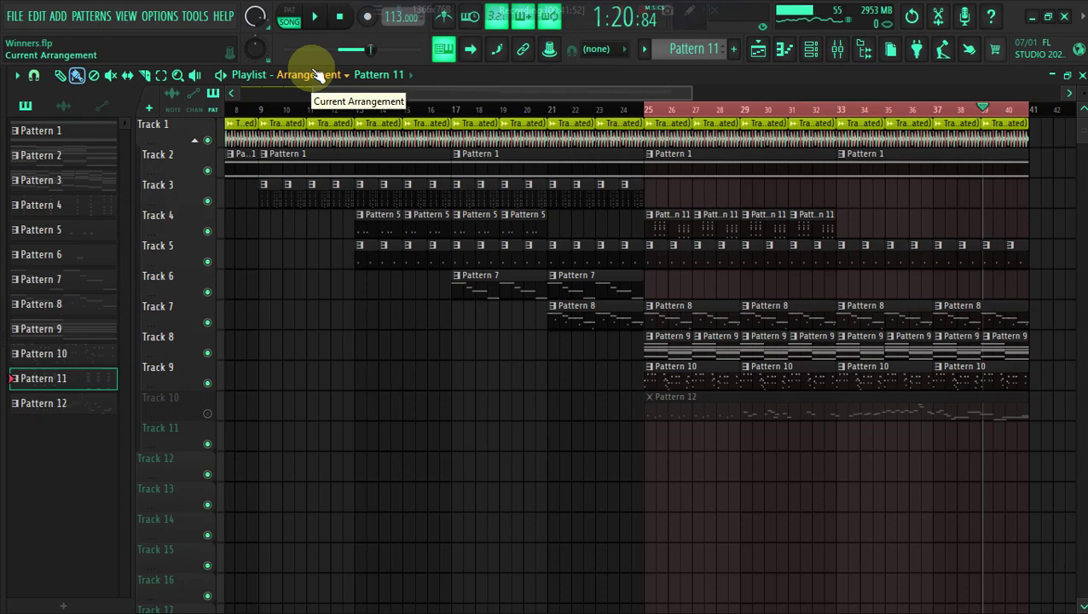
left_click_drag(309, 90, 298, 88)
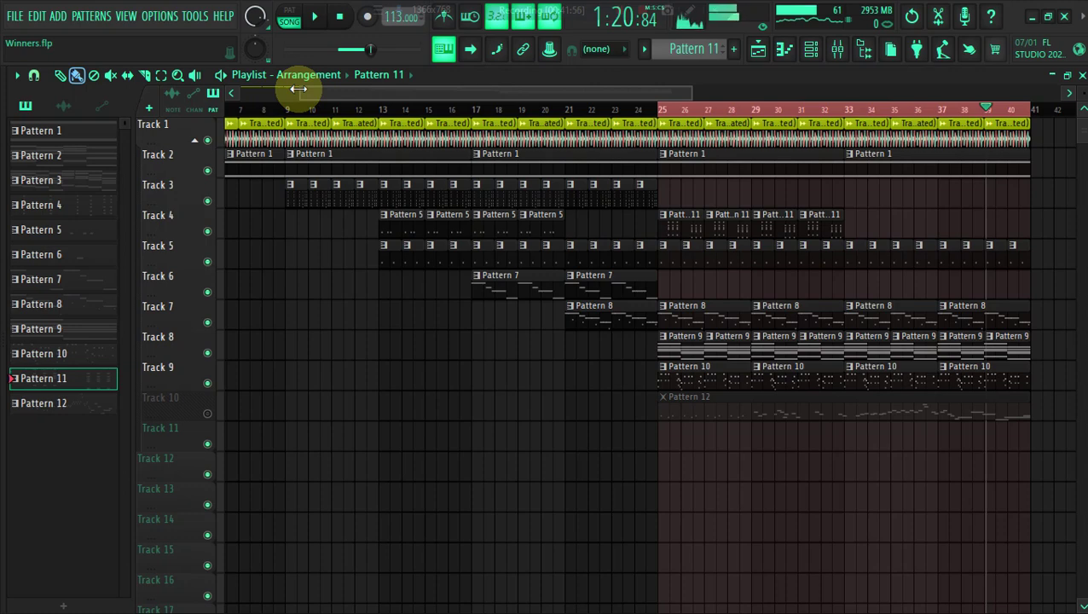